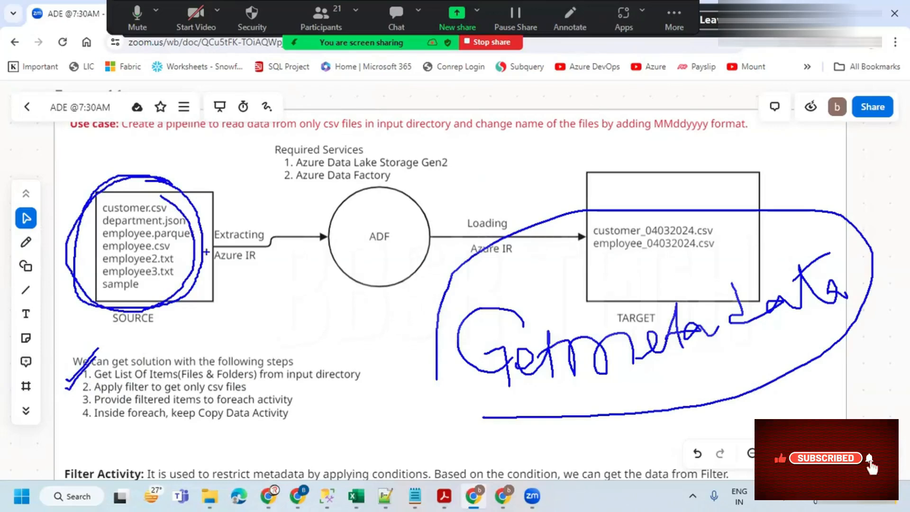
Step: Mark the csv filter step in blue: handwrite CSV on the ADF circle, underline "get only csv files" and draw short list lines
mouse_move(363, 248)
left_mouse_down()
mouse_move(370, 282)
mouse_move(416, 234)
left_mouse_up()
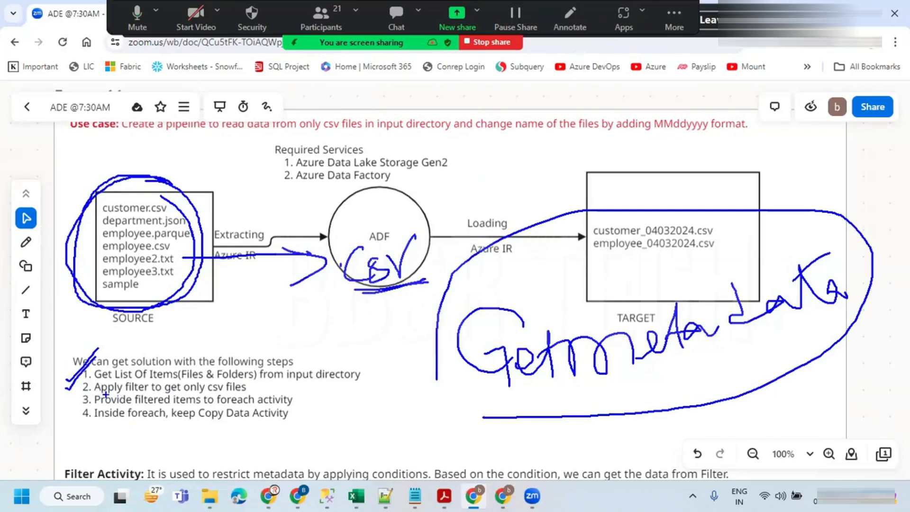
left_click_drag(163, 395, 276, 388)
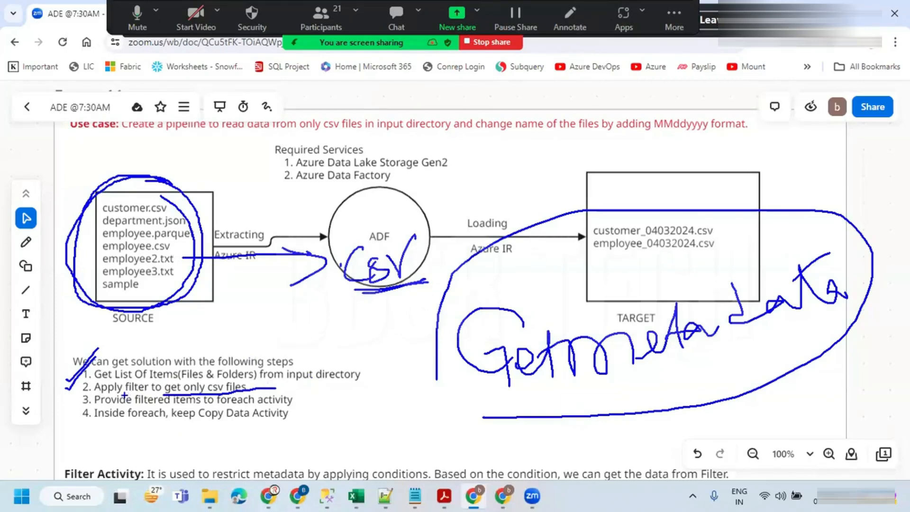
mouse_move(283, 312)
left_mouse_down()
mouse_move(330, 312)
mouse_move(323, 324)
left_mouse_up()
left_click_drag(294, 335, 333, 336)
left_click_drag(294, 347, 328, 346)
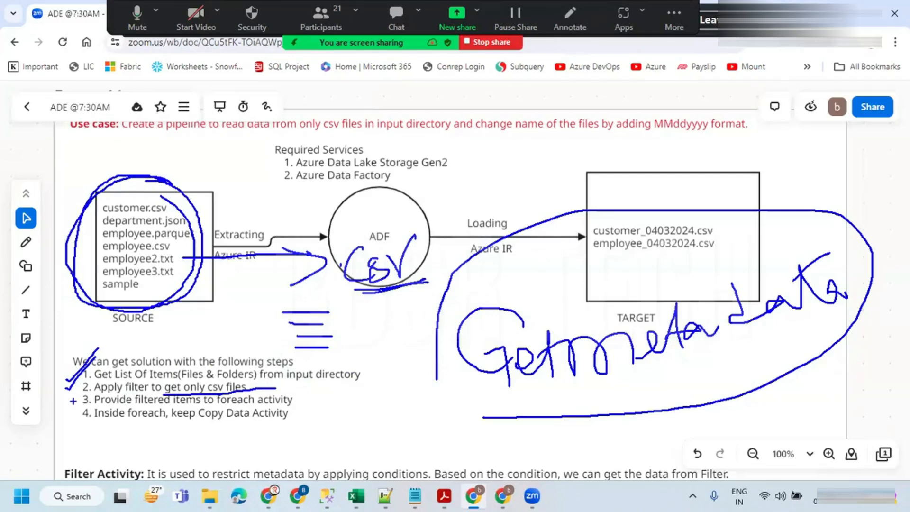
Step: Tick solution step 2 and underline customer.csv, employee.csv, "foreach activity", "Inside foreach" and "keep Copy Data Activity"
left_click_drag(67, 389, 97, 365)
left_click_drag(105, 214, 128, 214)
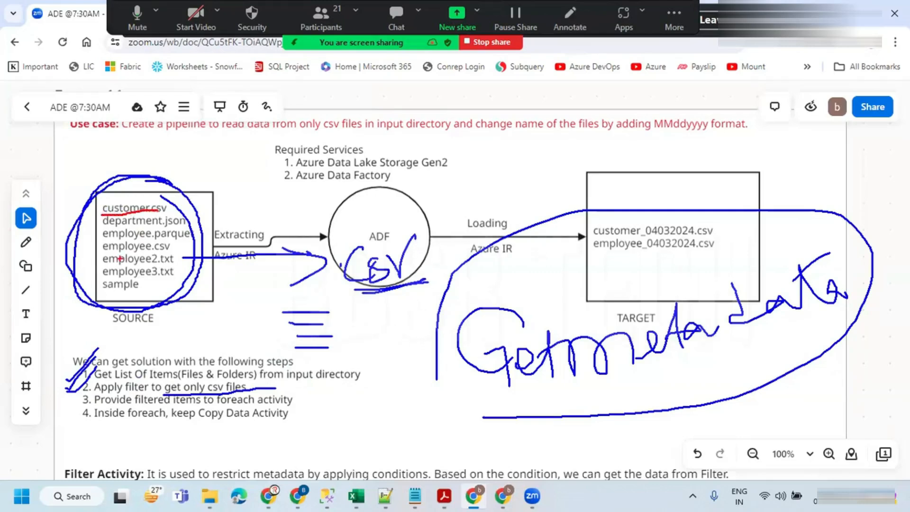
left_click_drag(96, 254, 158, 254)
left_click_drag(208, 407, 288, 407)
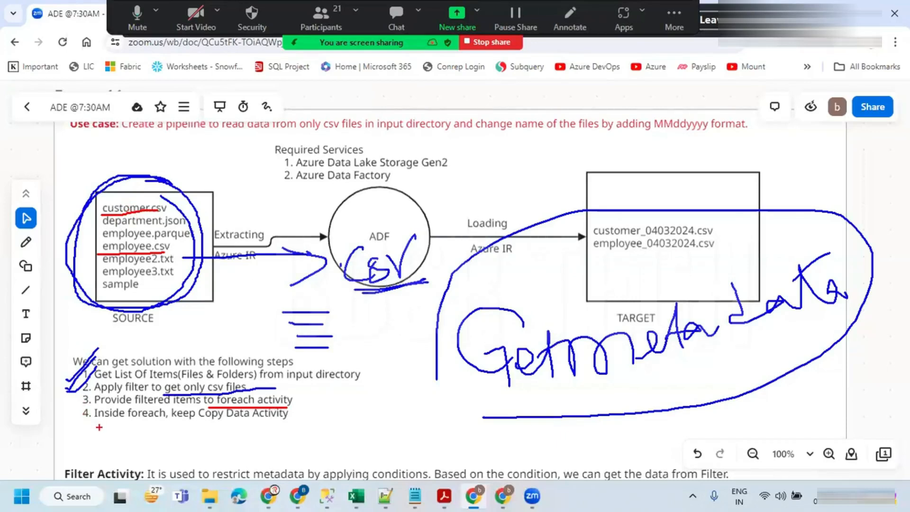
left_click_drag(92, 423, 152, 423)
left_click_drag(171, 419, 343, 406)
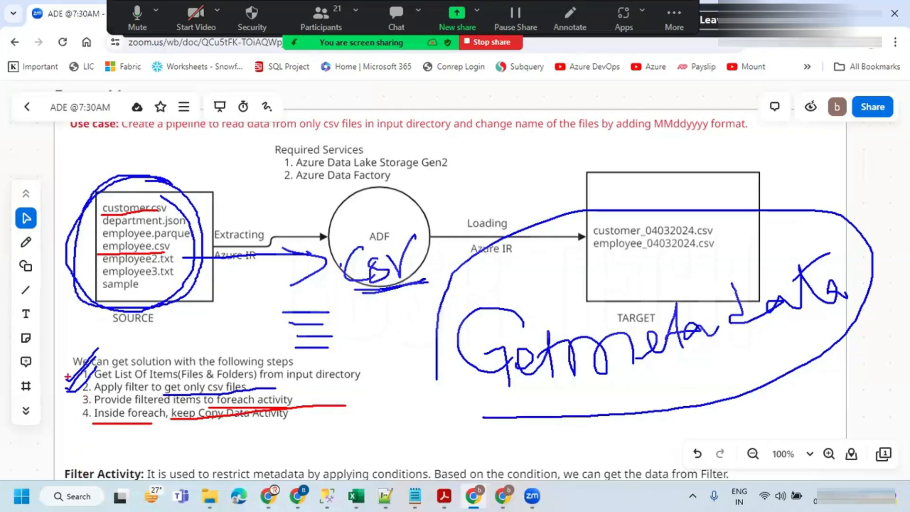
Step: Clear the drawn annotations, tick solution steps 1, 3 and 4 in red, and frame step 2 with a red rectangle
key("Escape")
key("ctrl+2")
left_click_drag(72, 377, 114, 344)
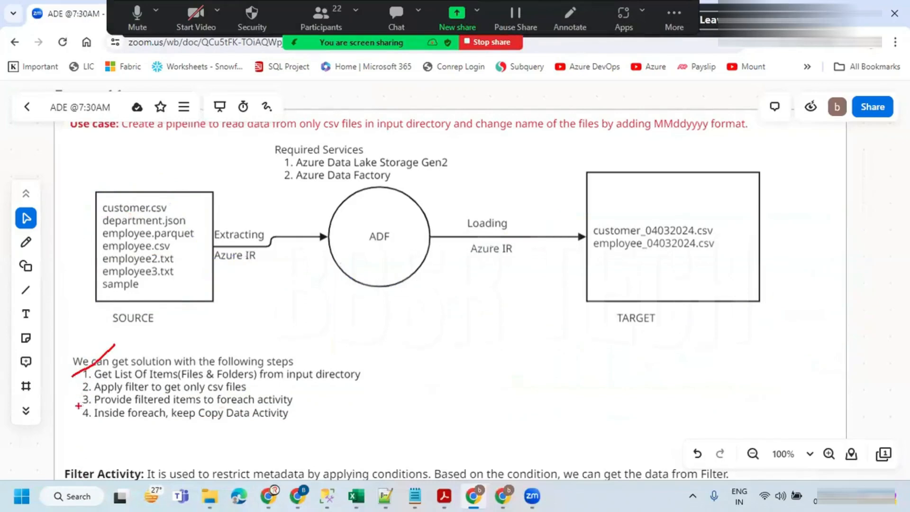
left_click_drag(77, 404, 101, 385)
left_click_drag(72, 421, 96, 406)
left_click_drag(72, 381, 256, 394)
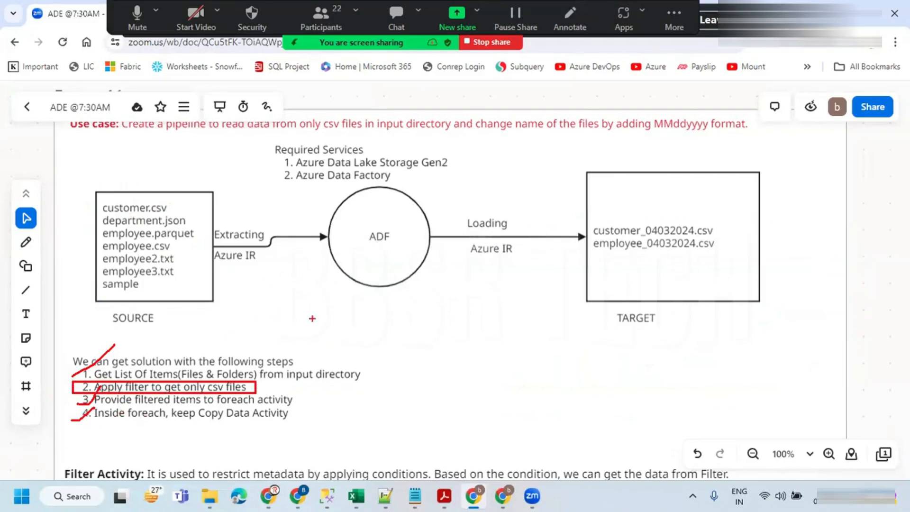
Step: Tick both required services, Azure Data Lake Storage Gen2 and Azure Data Factory, in red and clear all annotations
left_click_drag(266, 163, 313, 137)
left_click_drag(270, 179, 312, 155)
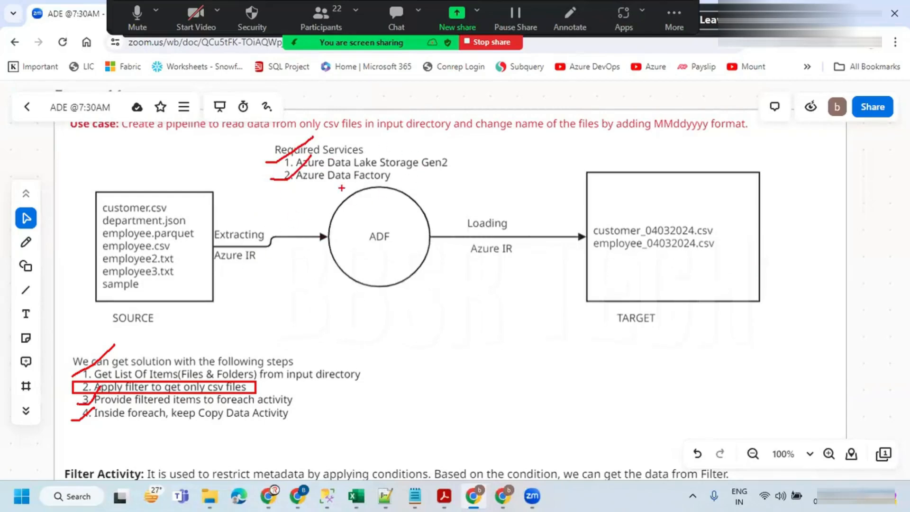
key("Escape")
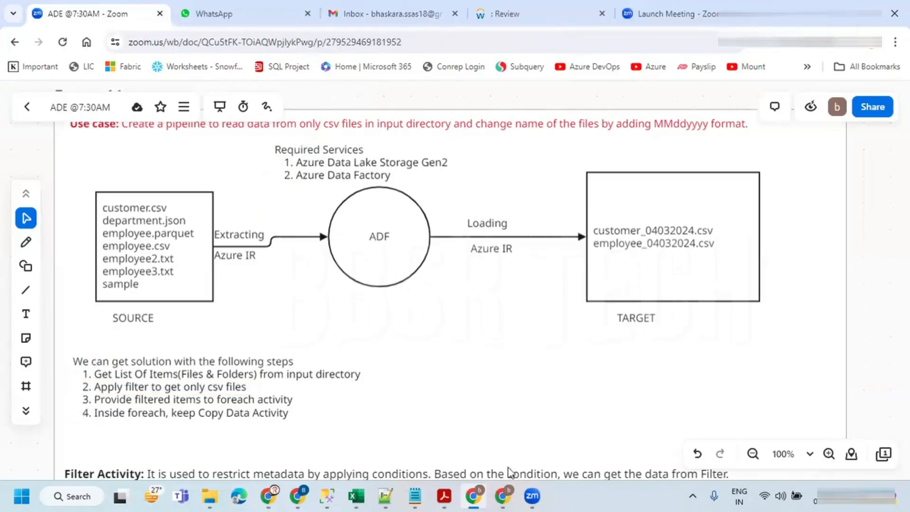
Step: Switch to the Azure portal and start a new storage account with a new resource group named bhaskar-dev
left_click(505, 496)
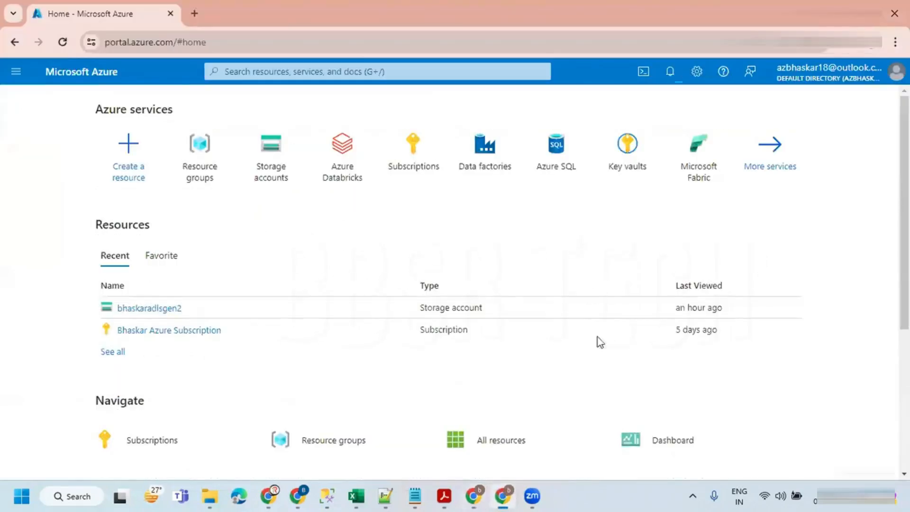
left_click(261, 151)
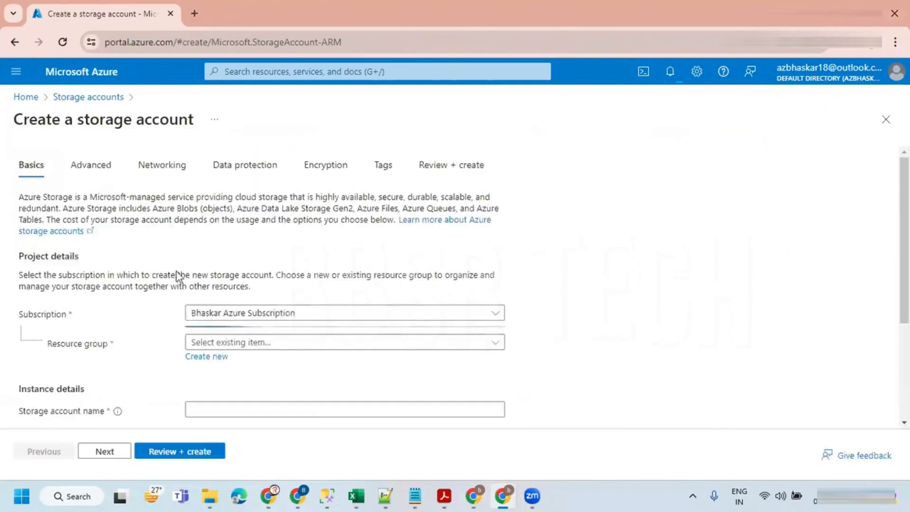
scroll(195, 331, "down", 1)
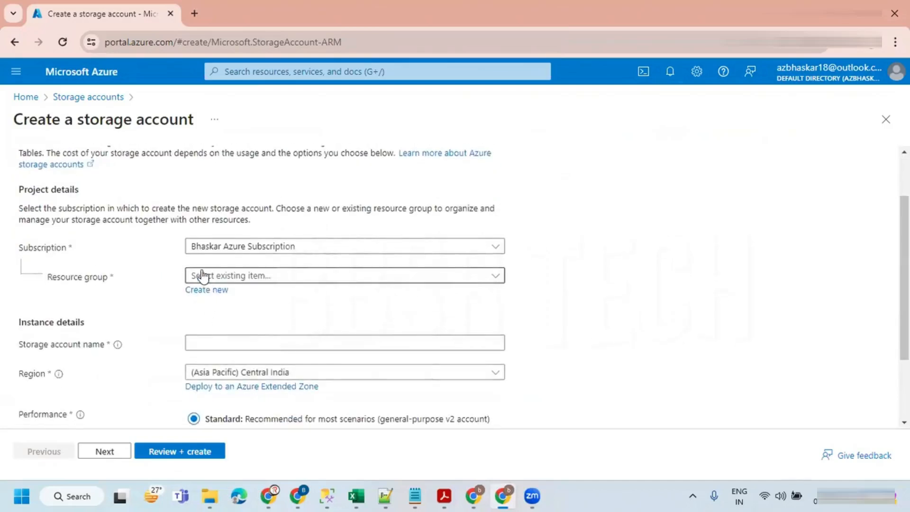
left_click(201, 291)
type("b")
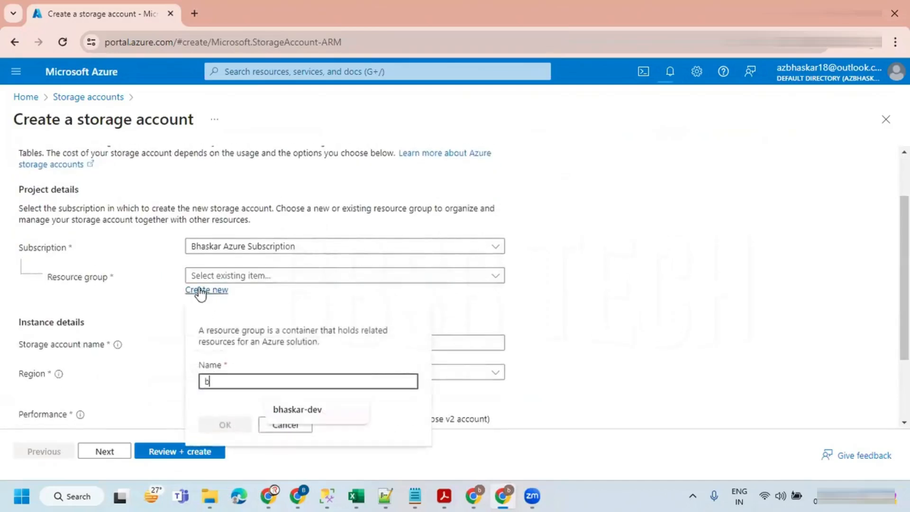
type("haskar-dev")
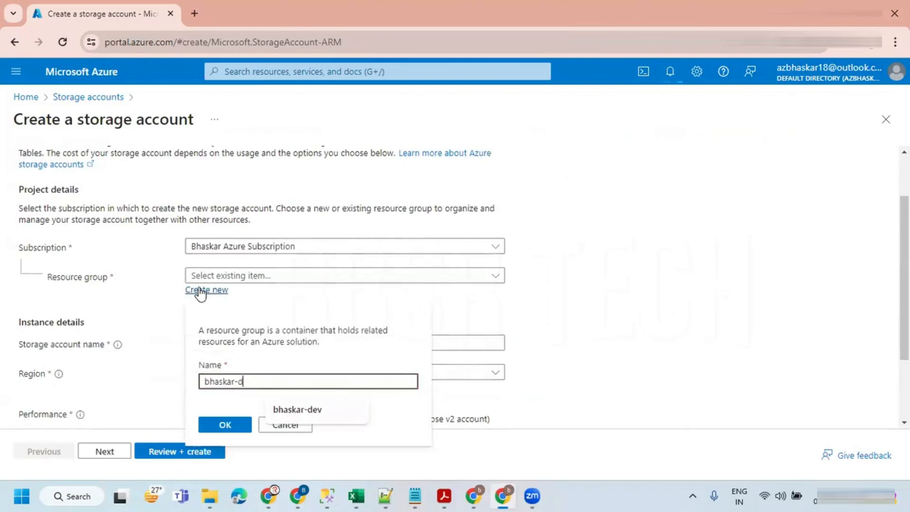
left_click(225, 424)
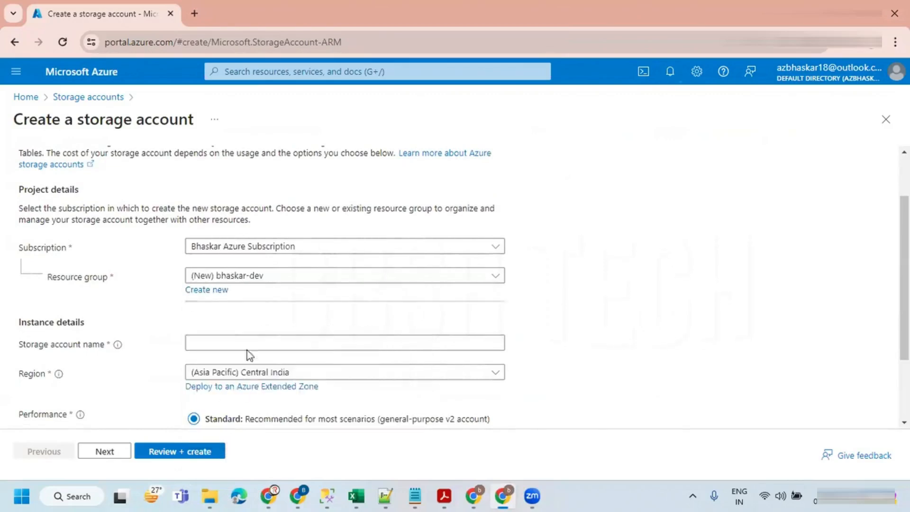
Step: Name the storage account bhaskaradlsgen2 and set its redundancy to Locally-redundant storage (LRS)
scroll(266, 313, "down", 2)
left_click(213, 243)
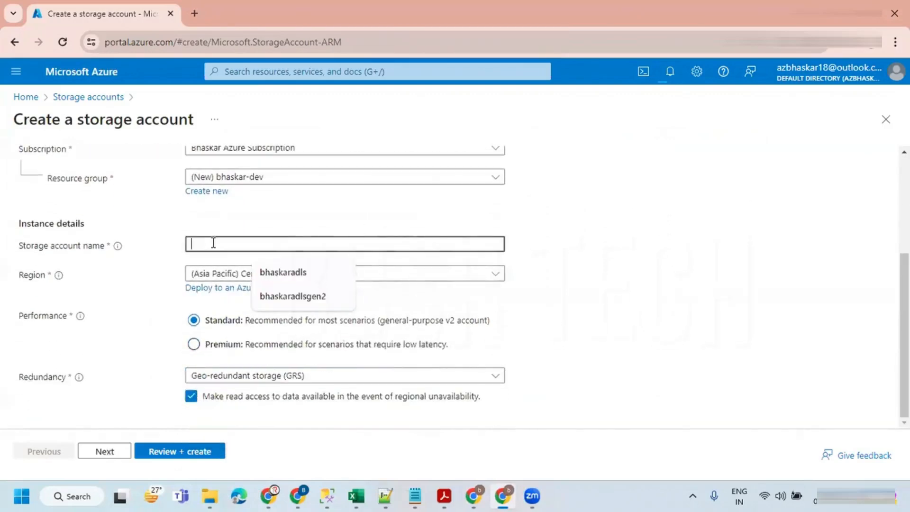
left_click(292, 296)
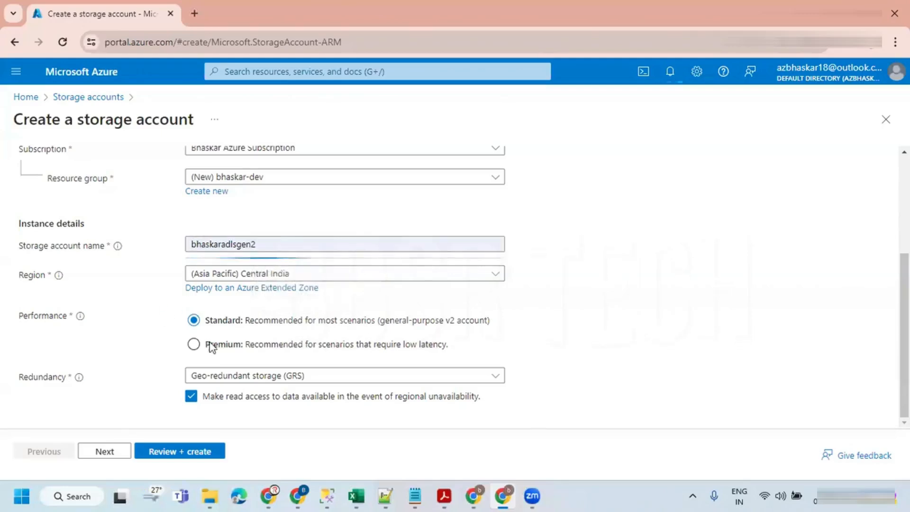
left_click(223, 377)
left_click(284, 204)
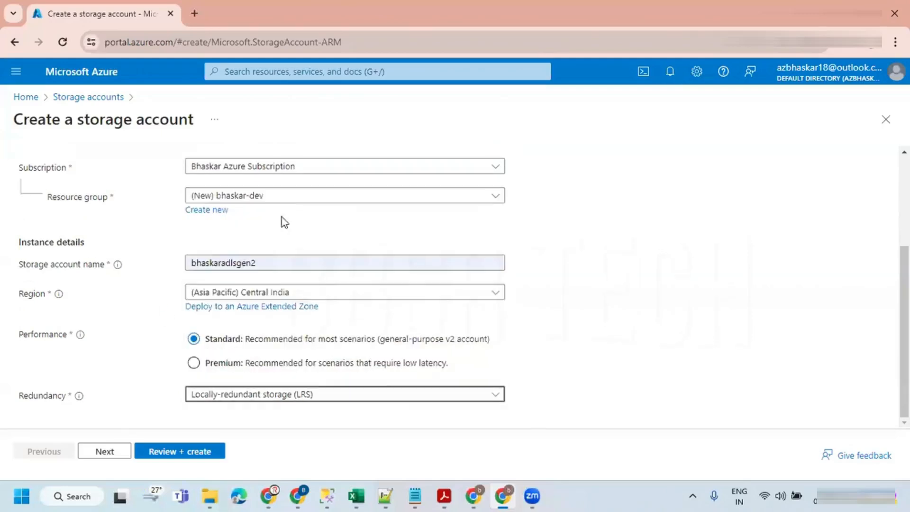
Step: Enable hierarchical namespace in the advanced settings, then review and create the storage account
left_click(114, 453)
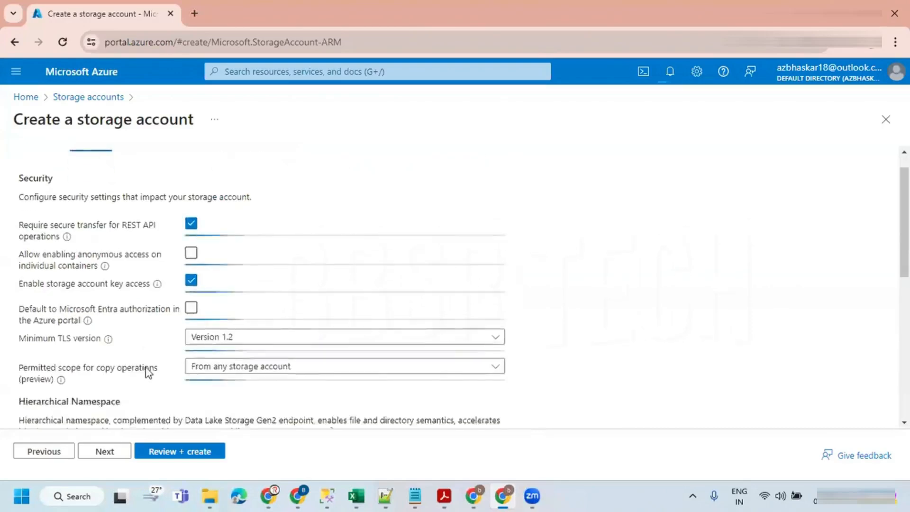
scroll(148, 373, "down", 5)
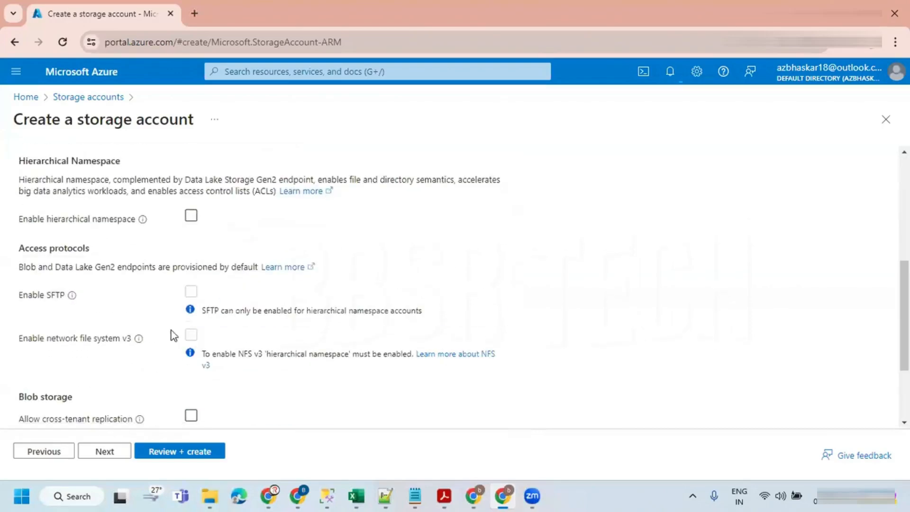
left_click(192, 216)
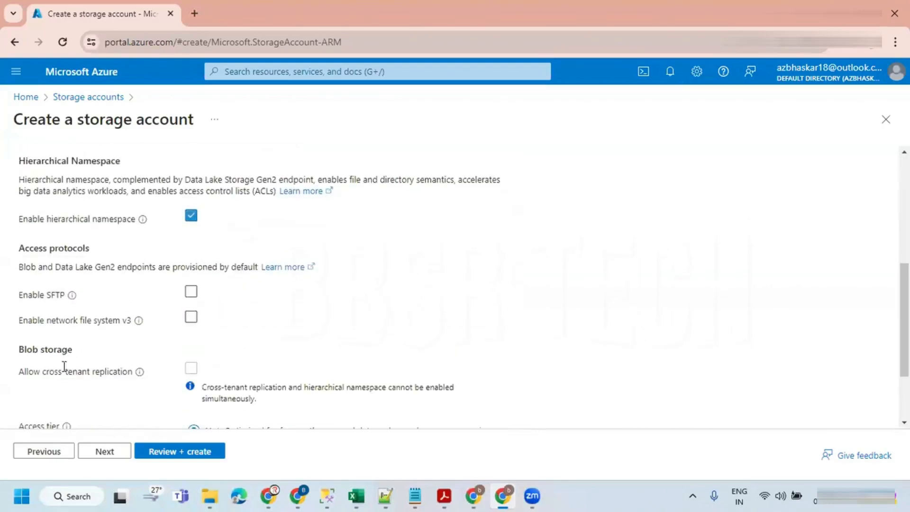
left_click(157, 453)
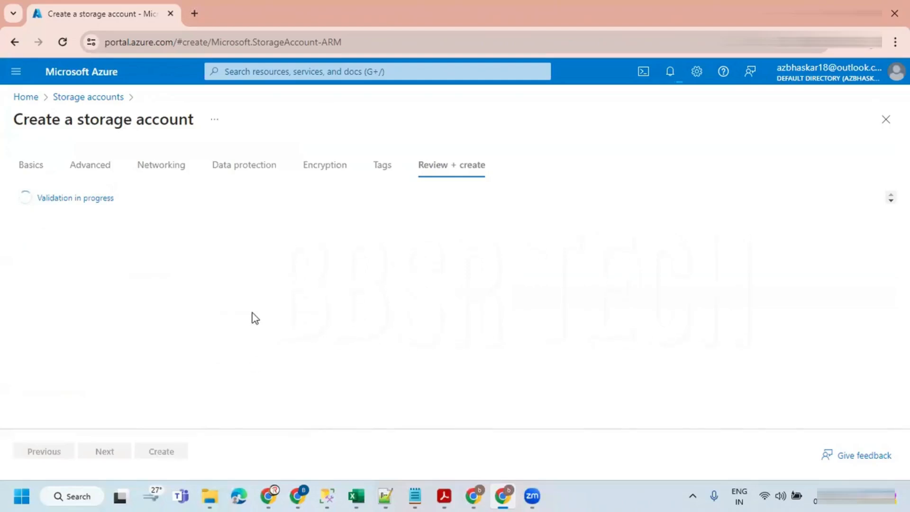
left_click(154, 455)
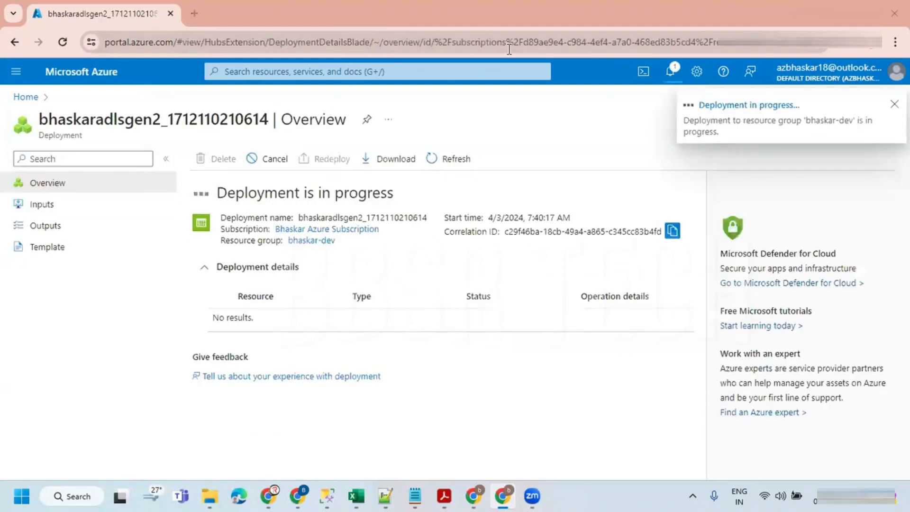
Step: Open the Azure portal in a new browser tab and start creating a data factory
left_click(195, 13)
left_click(301, 334)
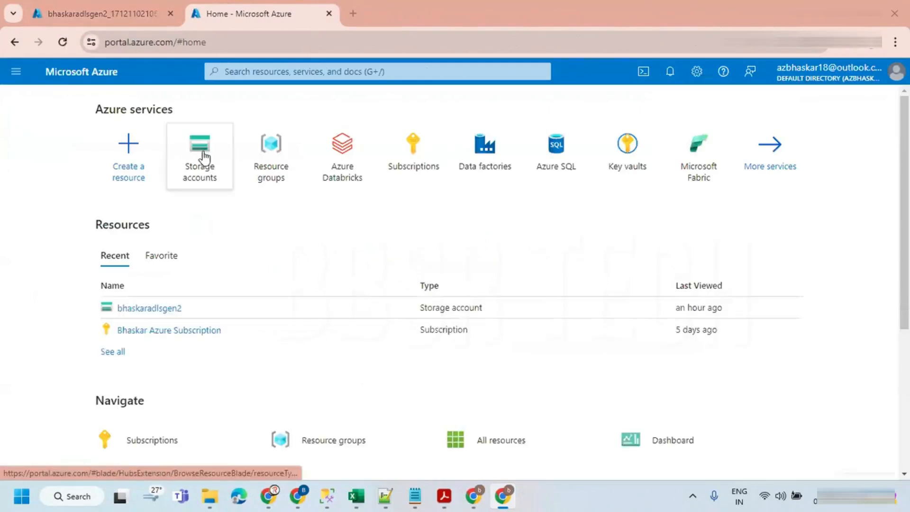
left_click(485, 147)
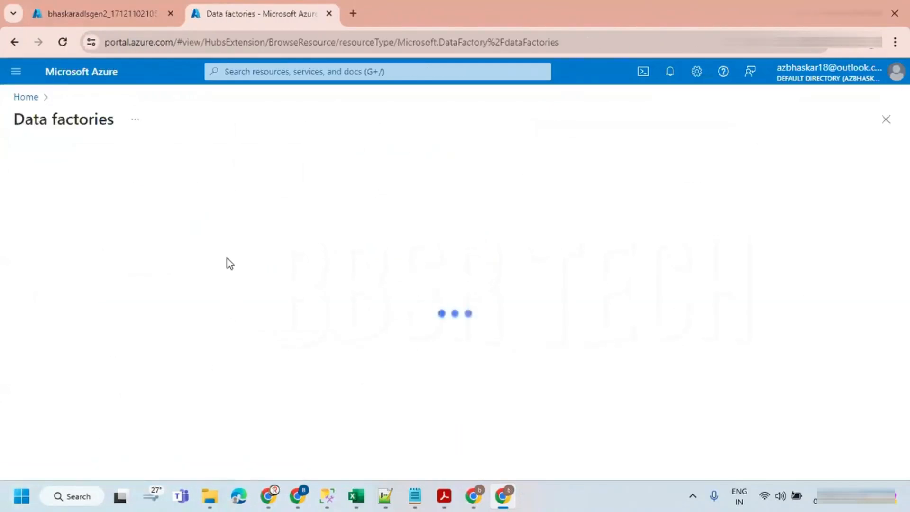
left_click(47, 159)
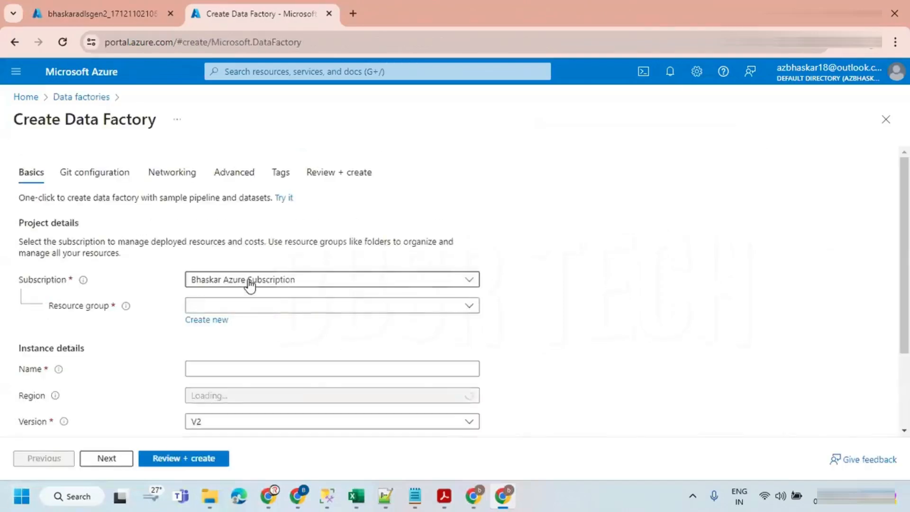
scroll(242, 247, "down", 2)
Step: Assign the data factory to the existing bhaskar-dev resource group and name it adfbhaskar123
left_click(208, 246)
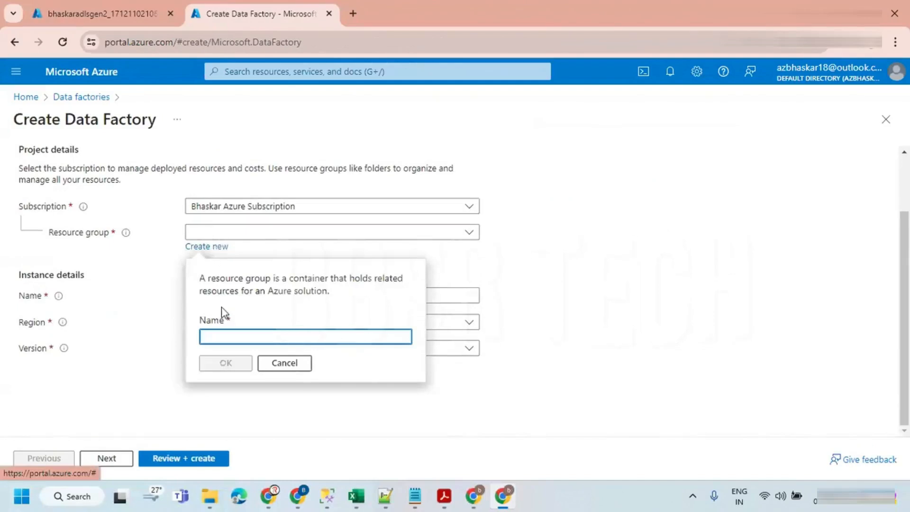
left_click(147, 282)
left_click(194, 235)
left_click(212, 277)
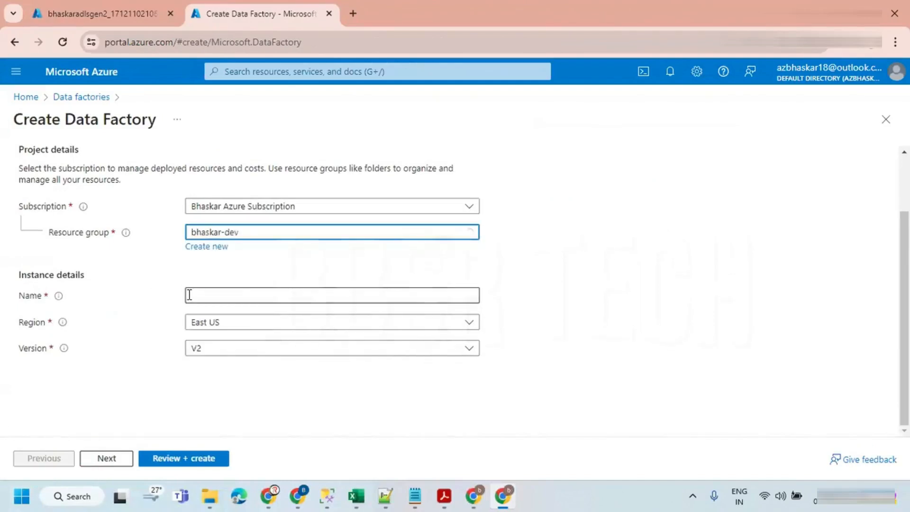
left_click(266, 295)
left_click(281, 348)
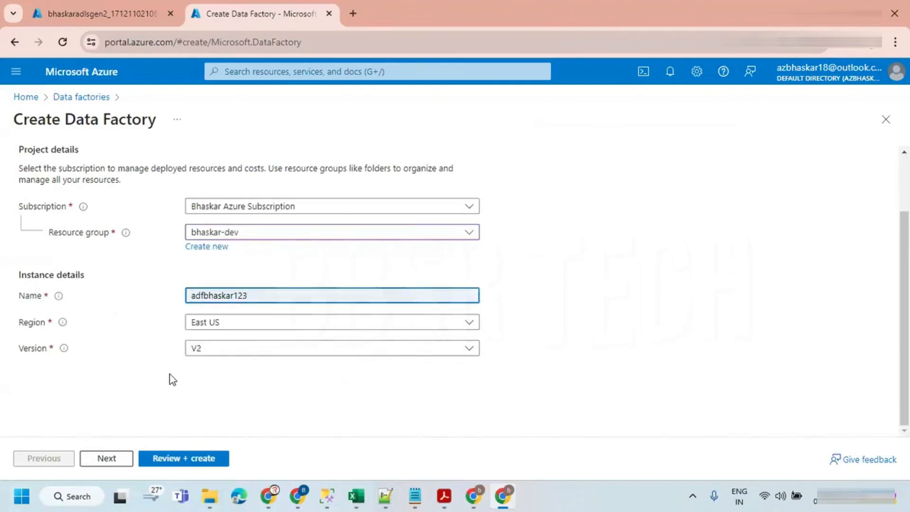
Step: Set the data factory's region to Central India, then review and create it
left_click(217, 323)
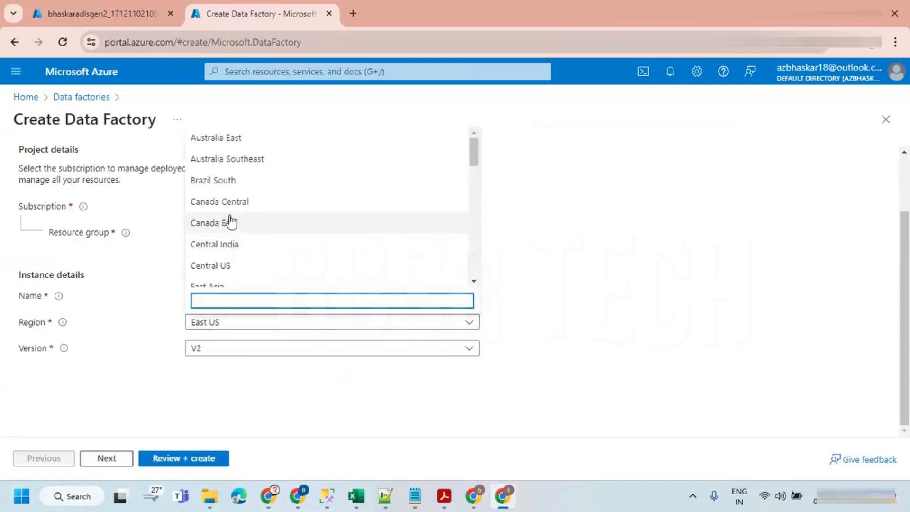
left_click(231, 244)
left_click(169, 467)
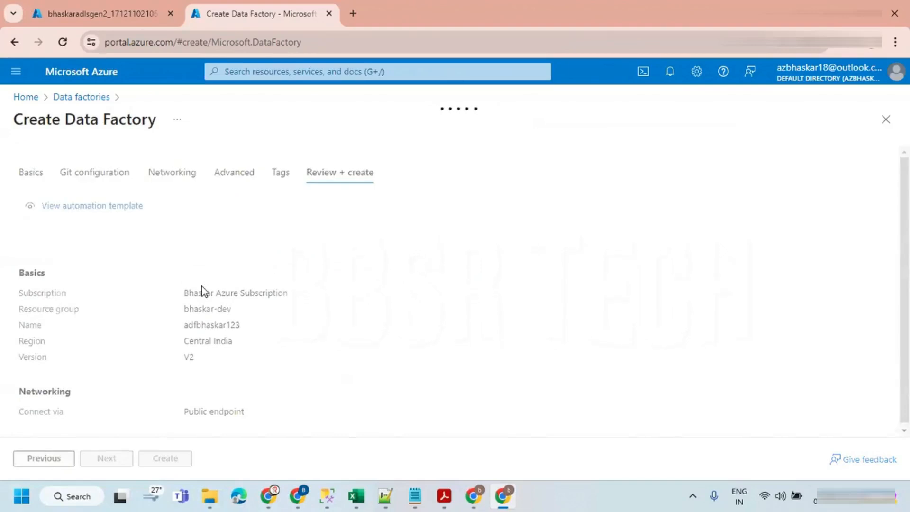
scroll(199, 284, "down", 1)
left_click(159, 461)
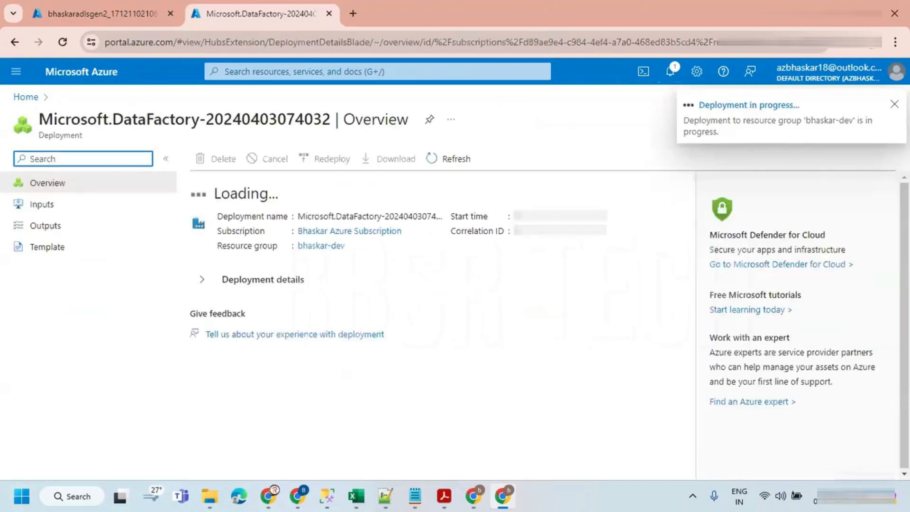
left_click(857, 496)
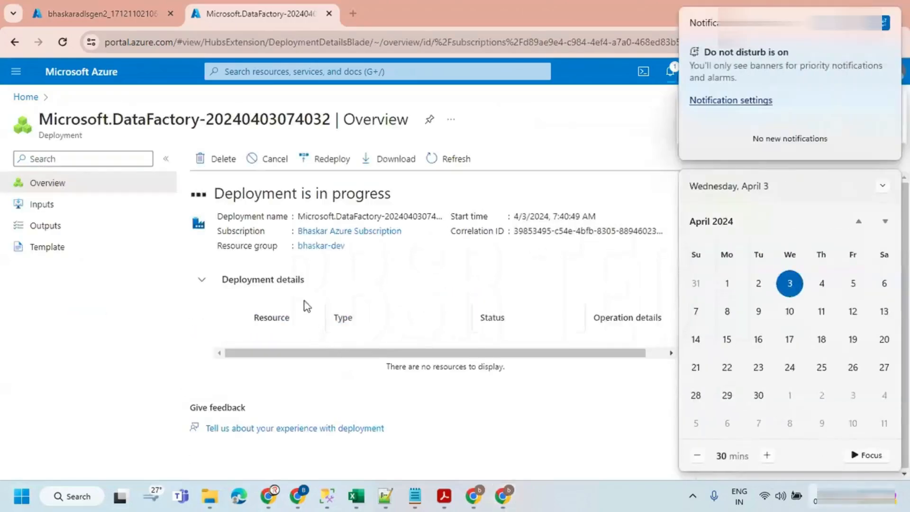
left_click(119, 313)
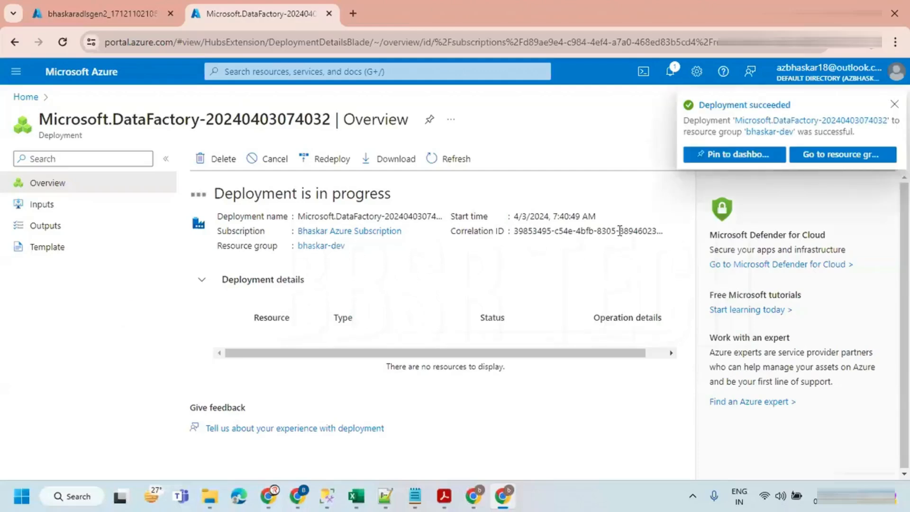
Step: Open the newly deployed data factory resource and launch its studio
left_click(249, 339)
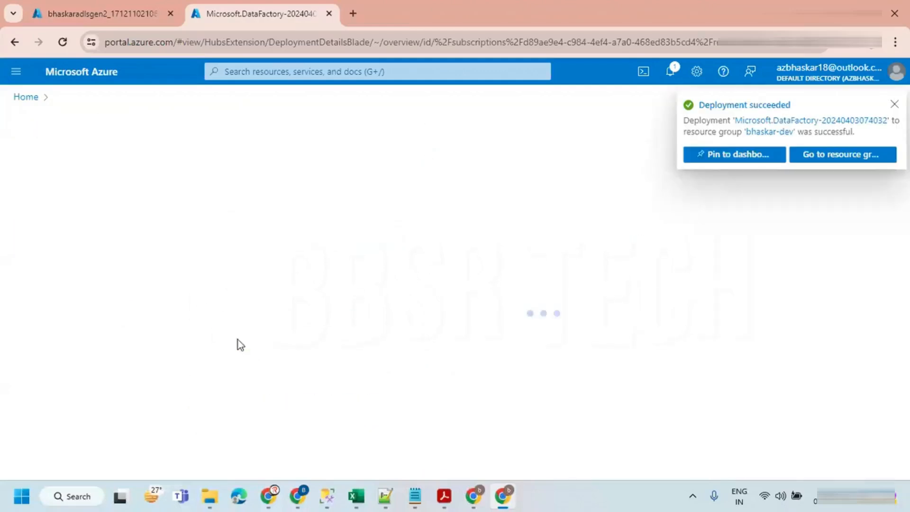
left_click(429, 417)
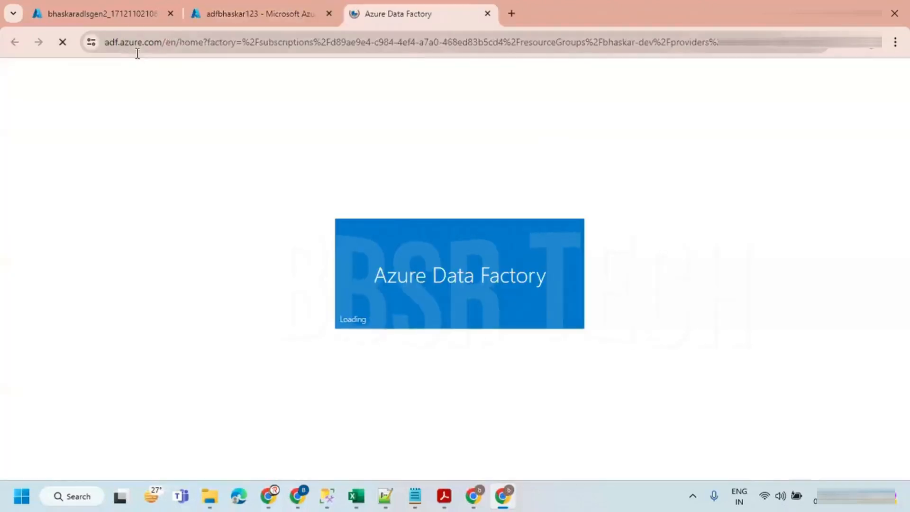
Step: Go to the deployed bhaskaradlsgen2 storage account and create a container named datafiles
left_click(133, 13)
left_click(265, 316)
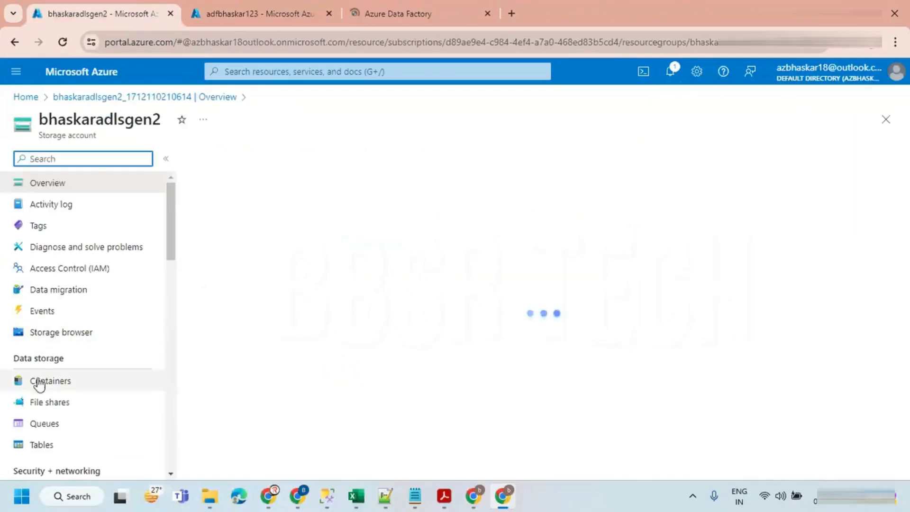
left_click(46, 388)
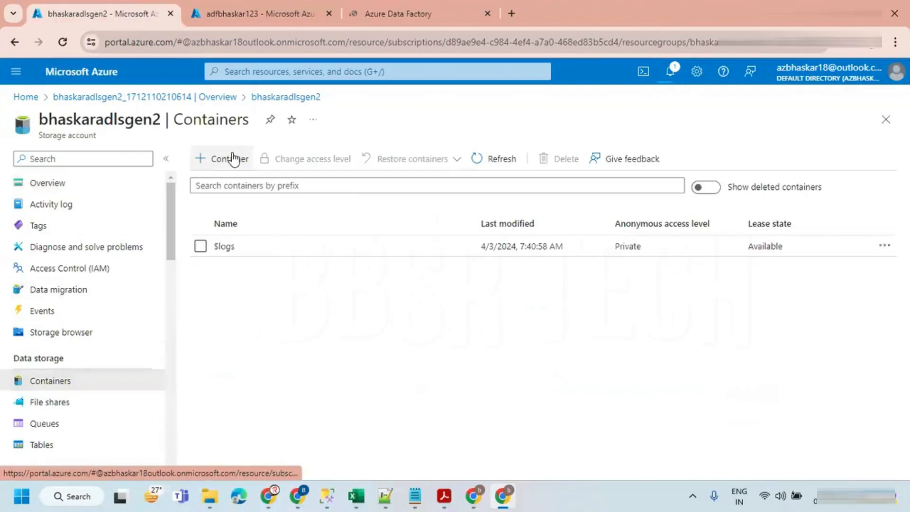
left_click(232, 159)
type("input")
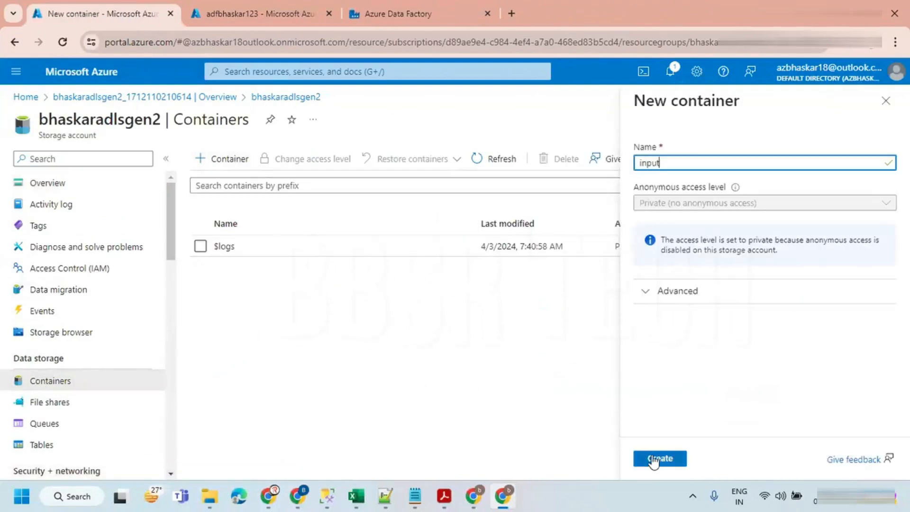
left_click_drag(686, 165, 566, 169)
type("datafiles")
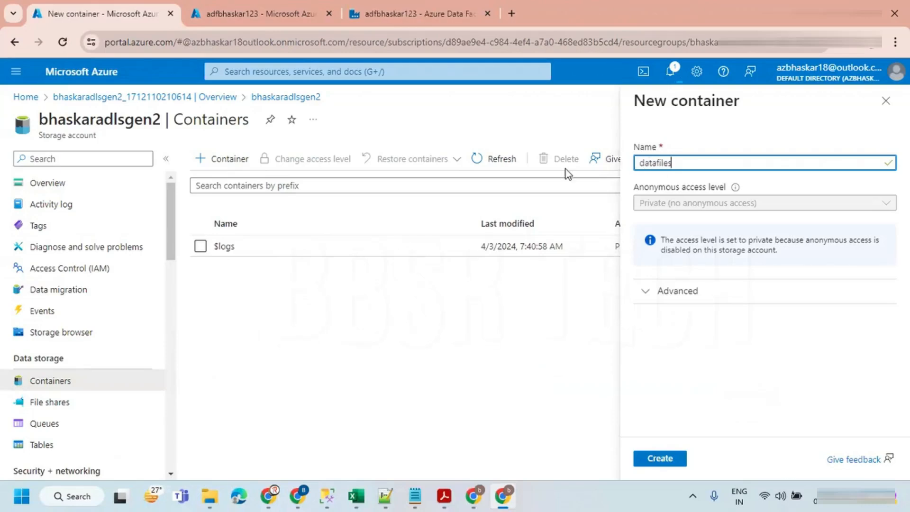
left_click(661, 459)
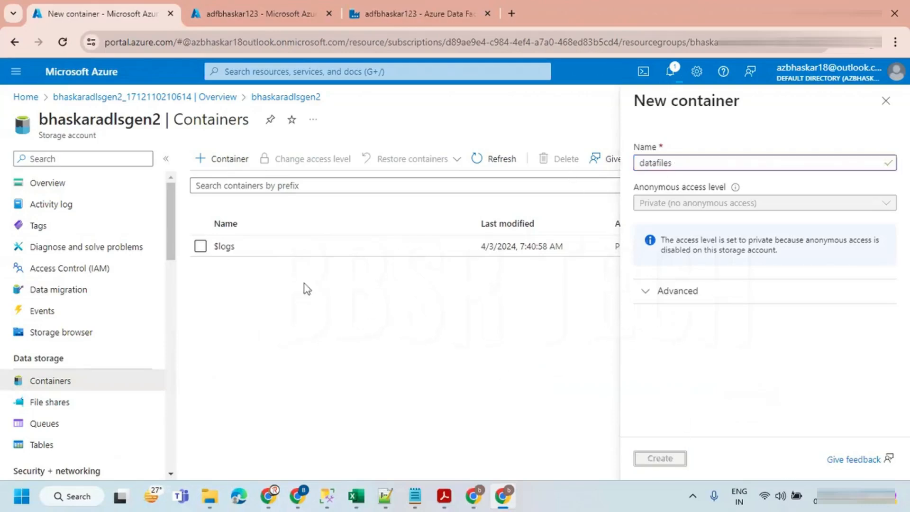
Step: Open the datafiles container, reloading the storage account's container list to get past the authorization error
left_click(225, 266)
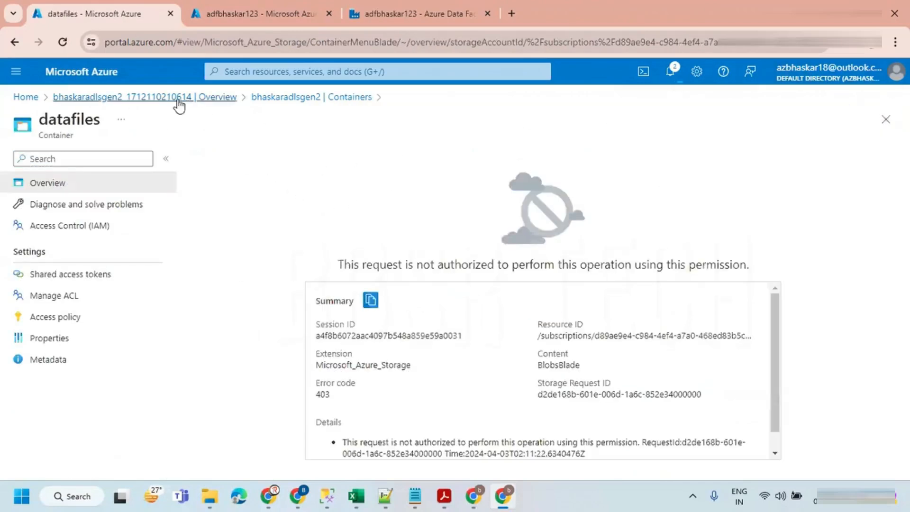
left_click(271, 100)
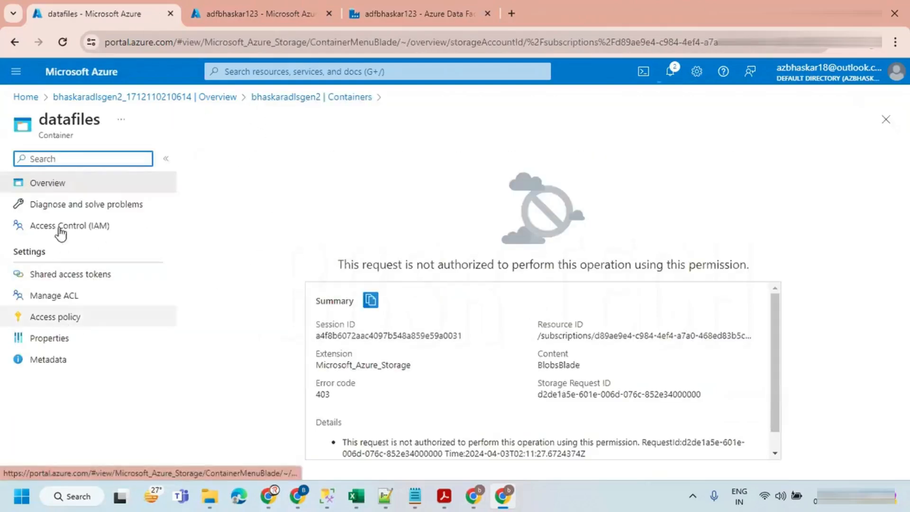
left_click(280, 97)
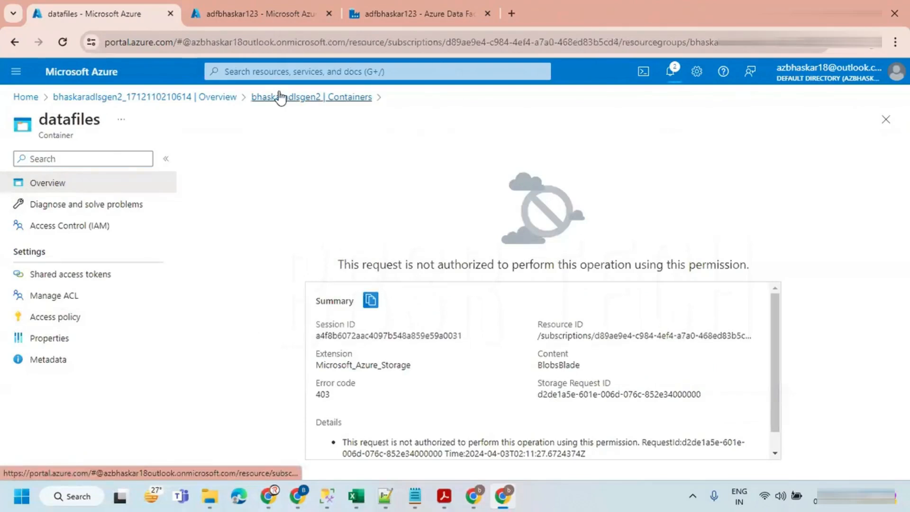
left_click(280, 97)
left_click(63, 42)
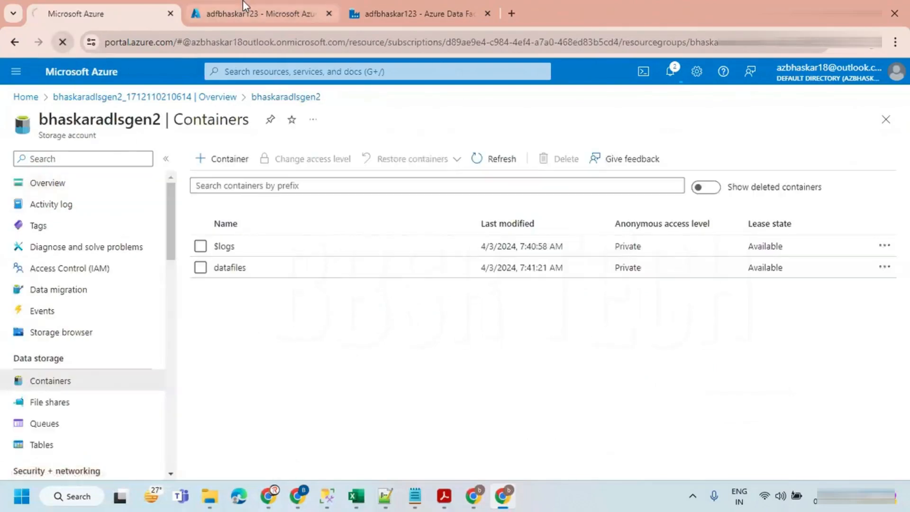
left_click(244, 3)
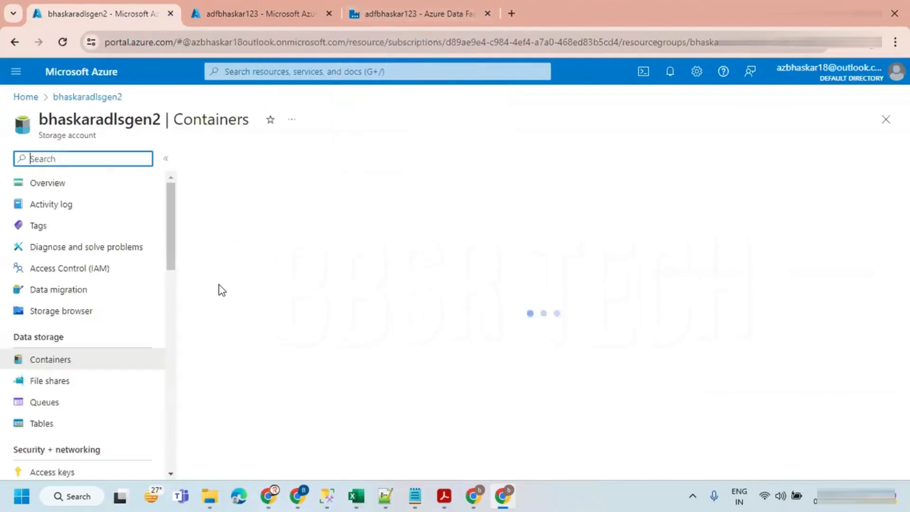
left_click(230, 264)
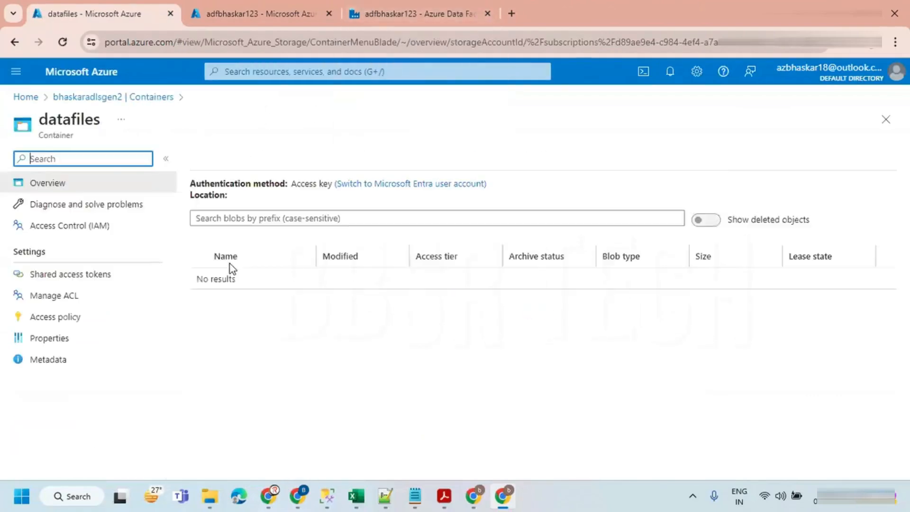
Step: Add a directory named input to the datafiles container and open it
left_click(287, 160)
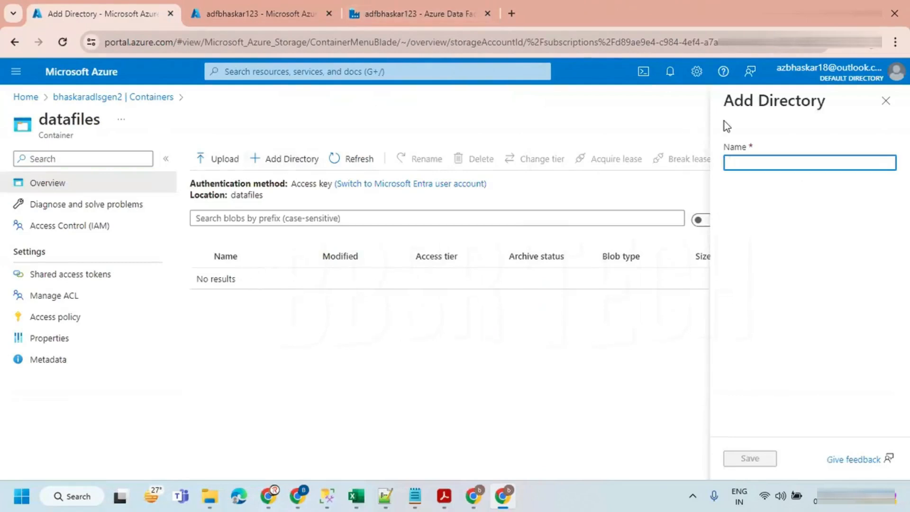
type("input")
left_click(754, 460)
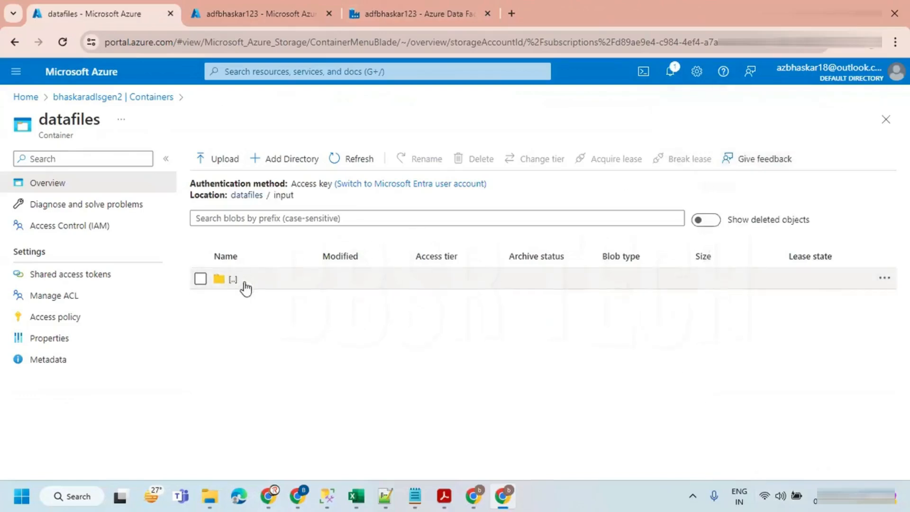
left_click(338, 158)
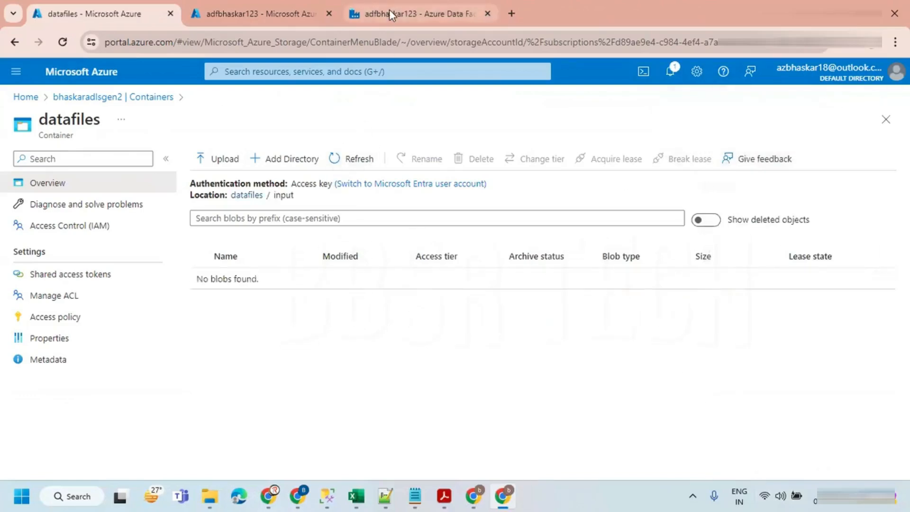
Step: Switch to the adfbhaskar123 studio and start a new linked service
left_click(390, 15)
left_click(10, 194)
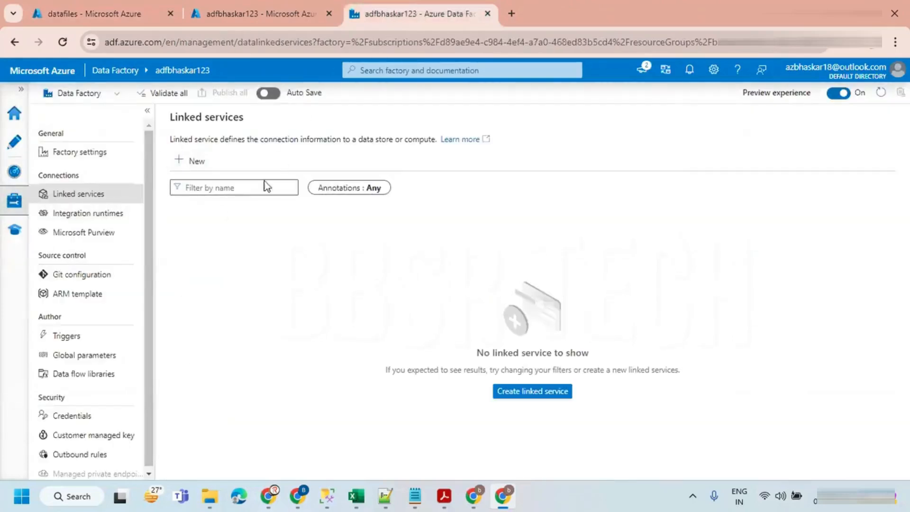
left_click(196, 161)
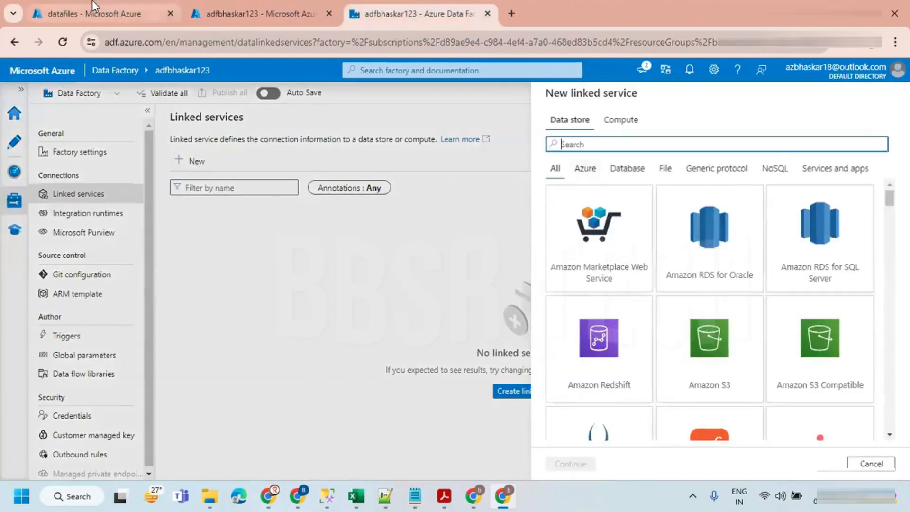
Step: Return to the storage container, start an upload to the input directory, and select the customer CSV and department JSON files from the whiteboard's source list
left_click(93, 11)
left_click(473, 496)
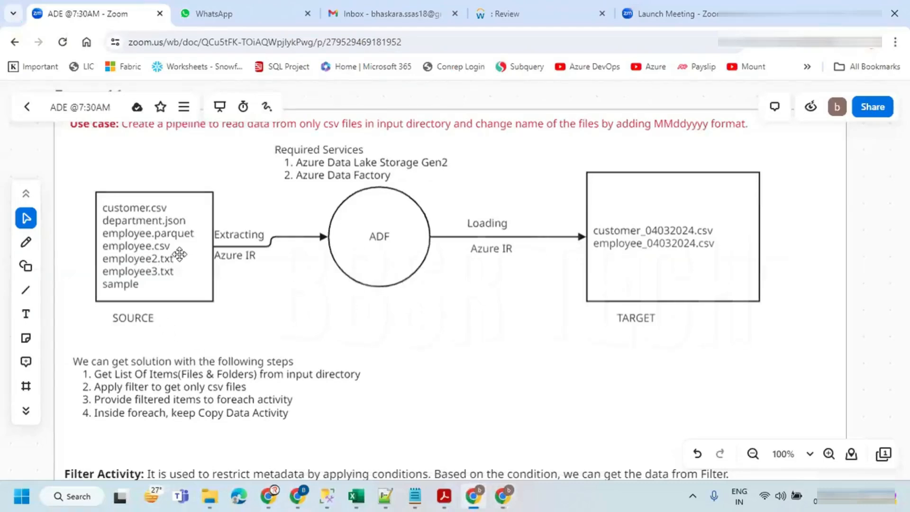
key("alt+Tab")
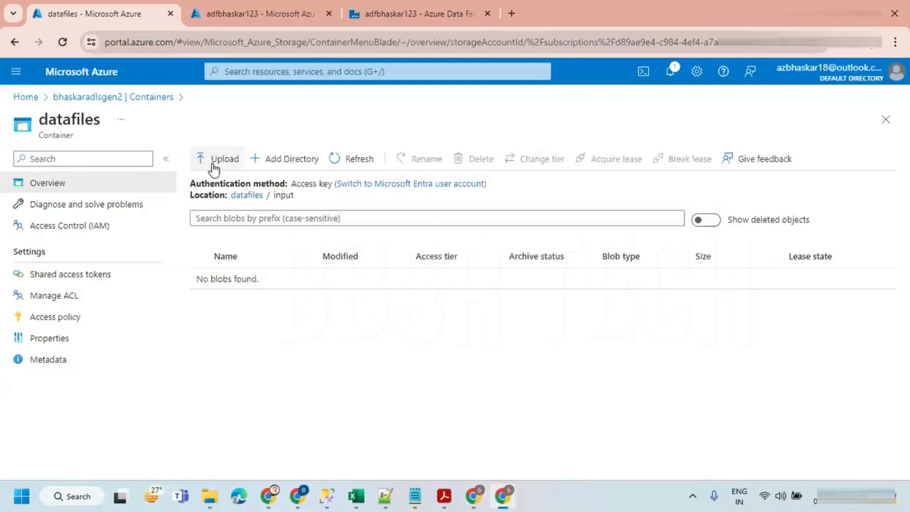
left_click(215, 167)
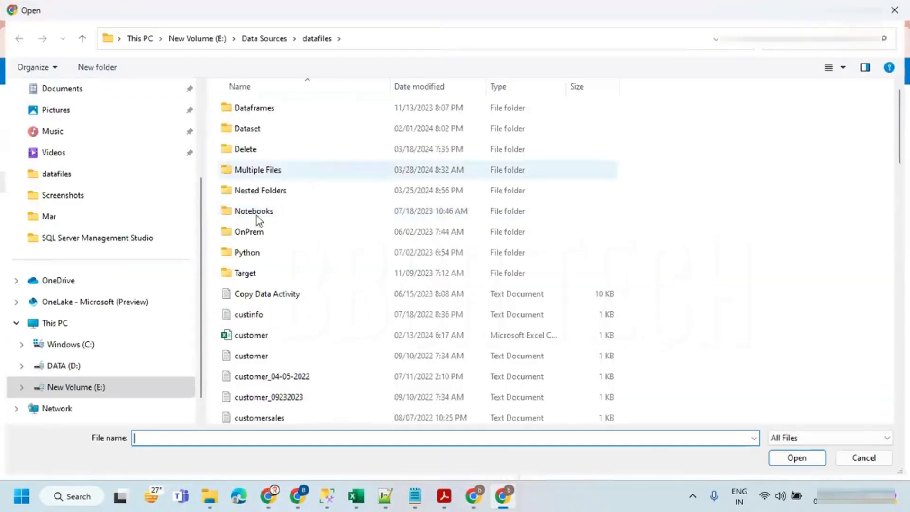
left_click(263, 338)
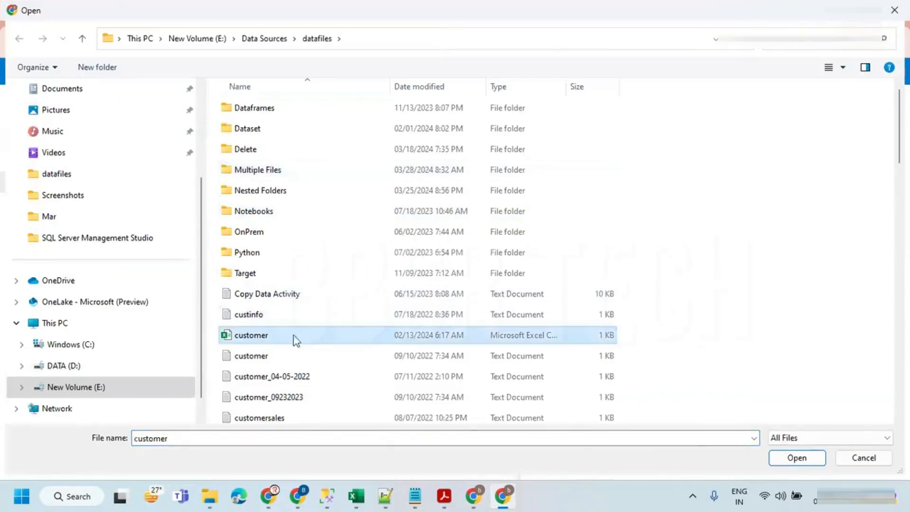
scroll(303, 337, "down", 3)
key("alt+Tab")
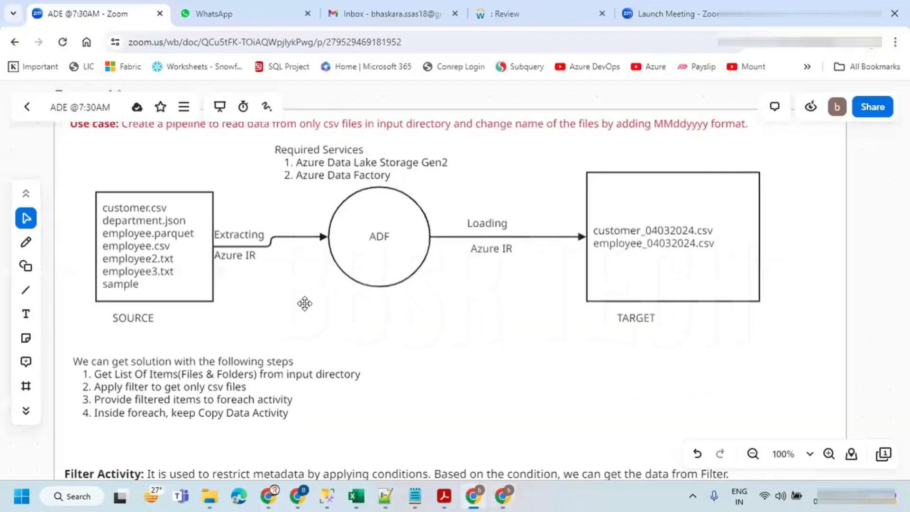
key("alt+Tab")
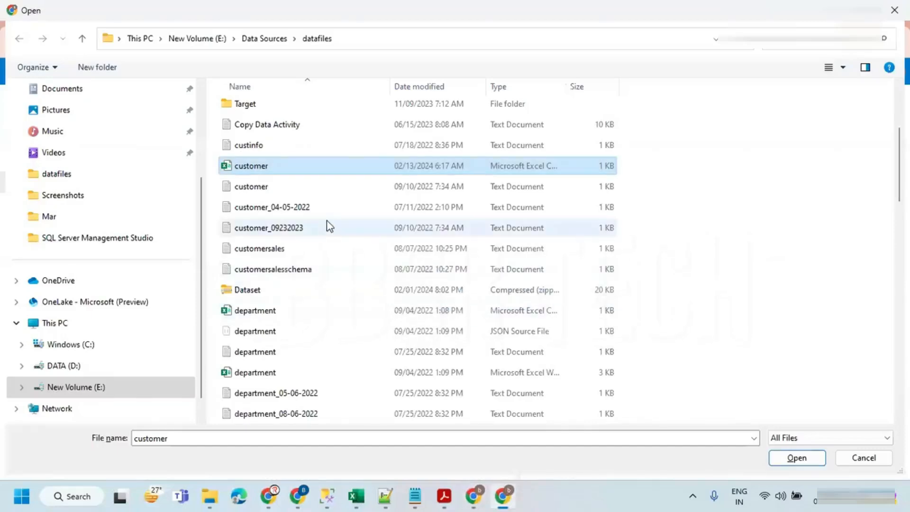
left_click(274, 332, "ctrl")
Step: Add the employee CSV and employee.parquet files to the upload selection, checking the source list on the whiteboard
key("alt+Tab")
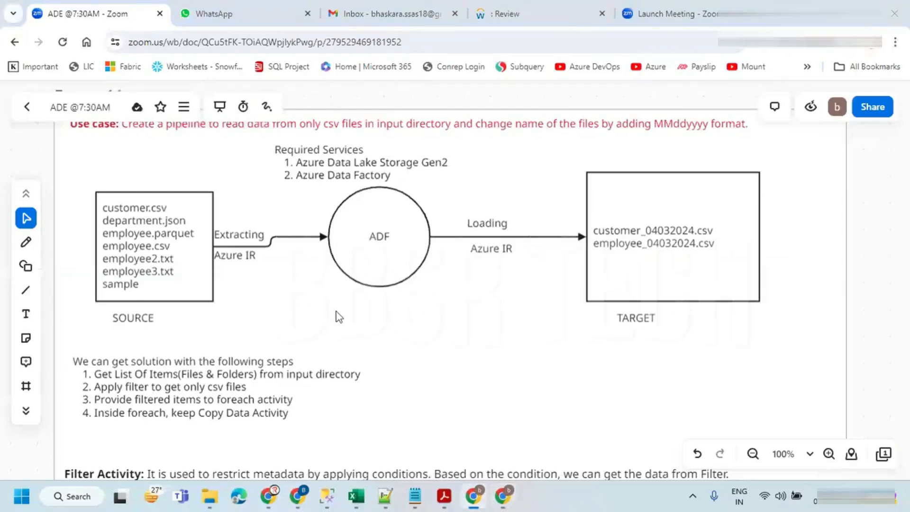
key("alt+Tab")
scroll(339, 316, "down", 3)
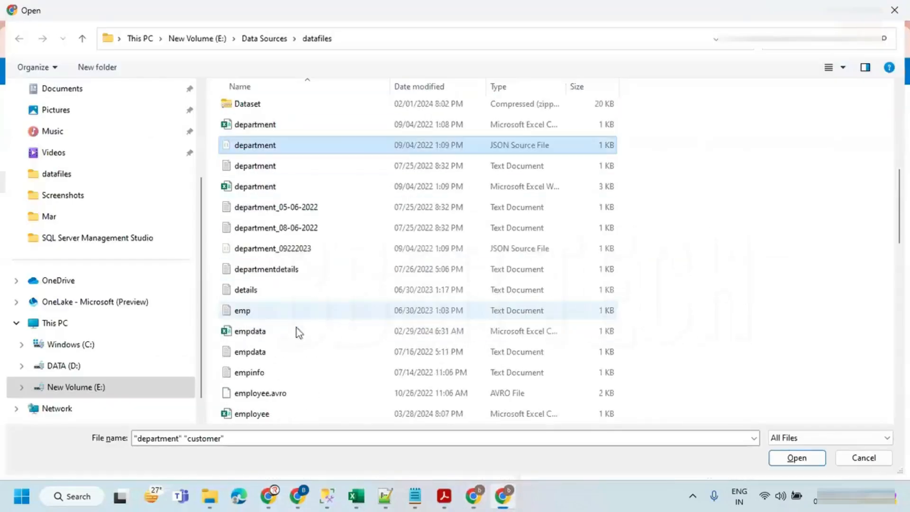
scroll(269, 308, "down", 2)
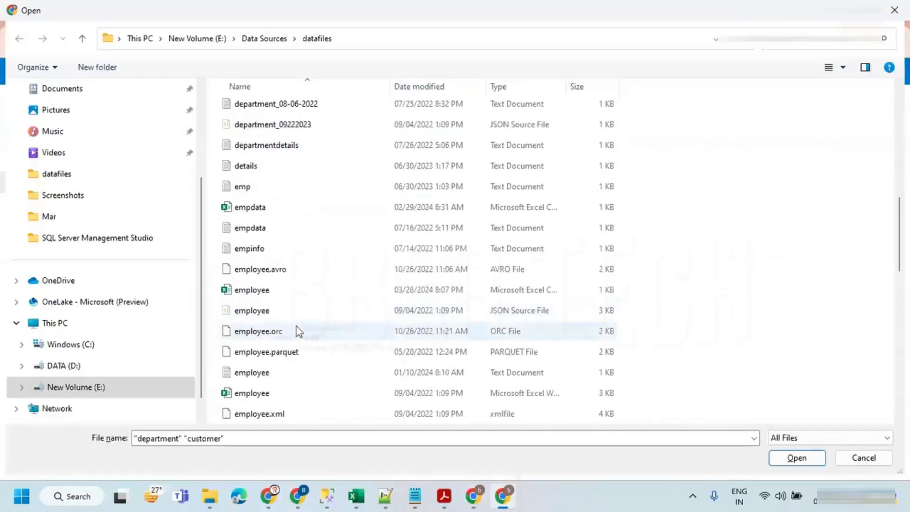
left_click(268, 295, "ctrl")
key("alt+Tab")
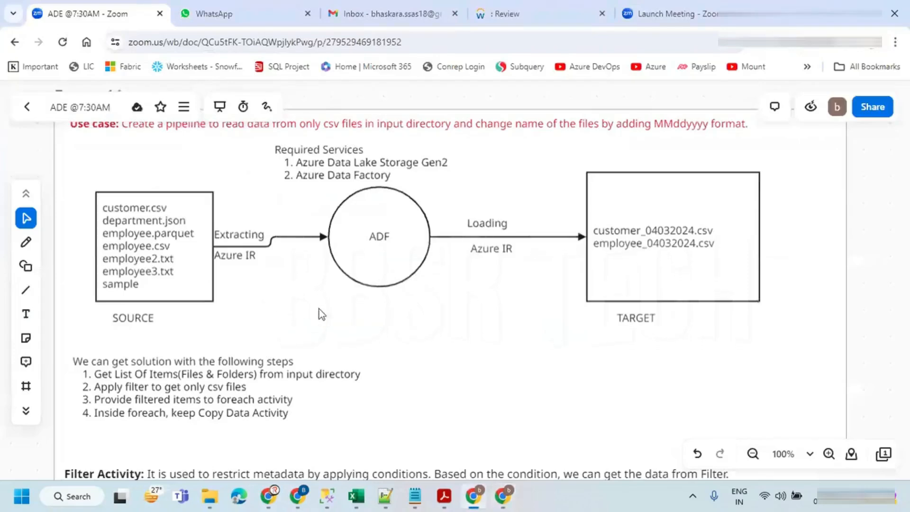
key("alt+Tab")
scroll(376, 313, "down", 3)
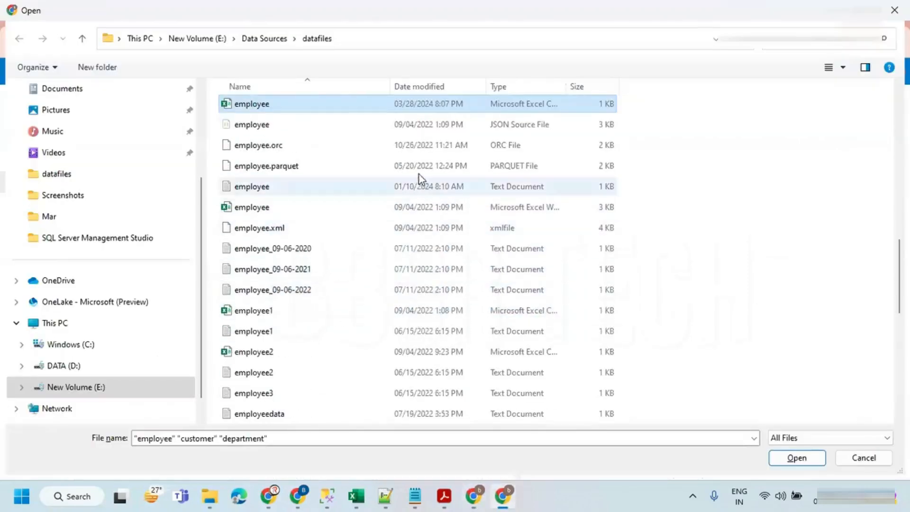
left_click(309, 173, "ctrl")
Step: Add the employee2 and employee3 text files to the selection and upload all selected files to the input directory
key("alt+Tab")
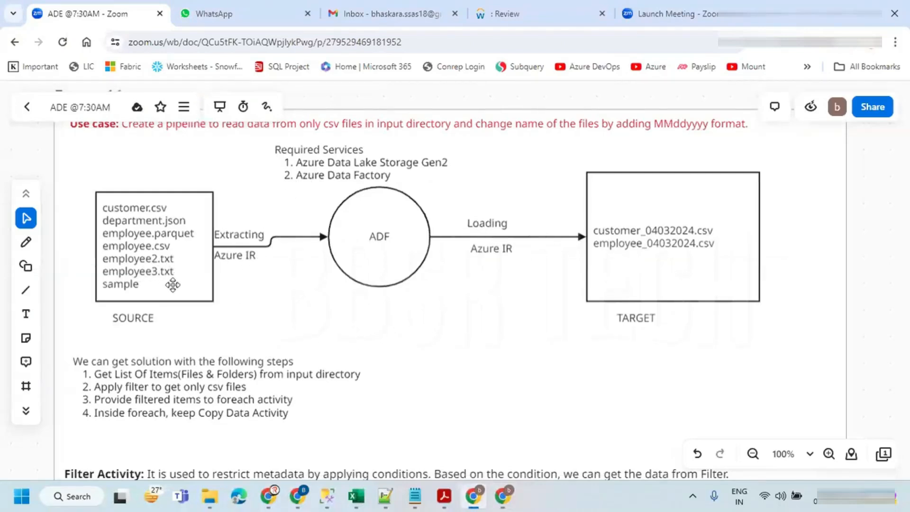
key("alt+Tab")
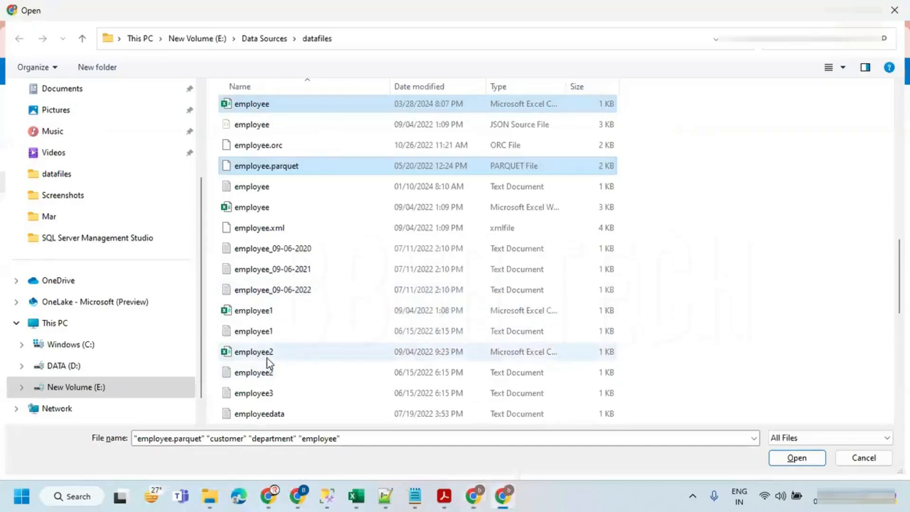
left_click(264, 374, "ctrl")
left_click(264, 394, "ctrl")
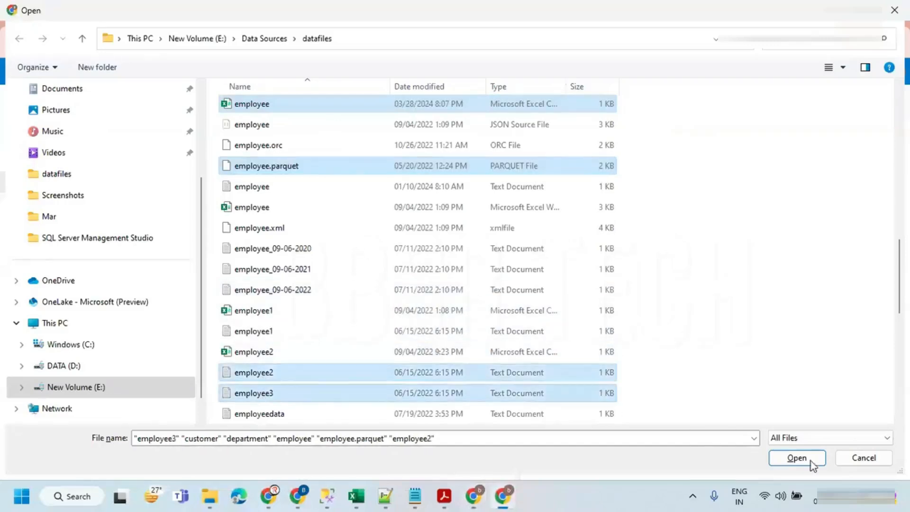
left_click(798, 458)
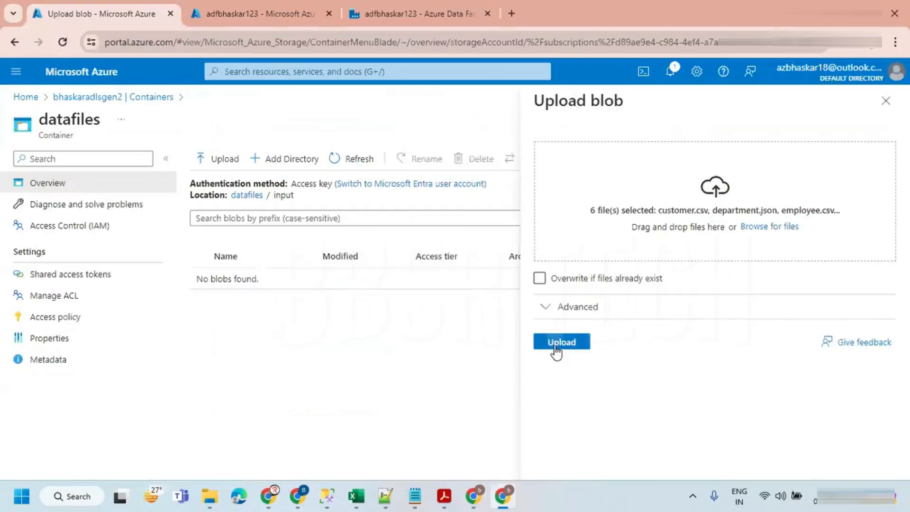
left_click(558, 343)
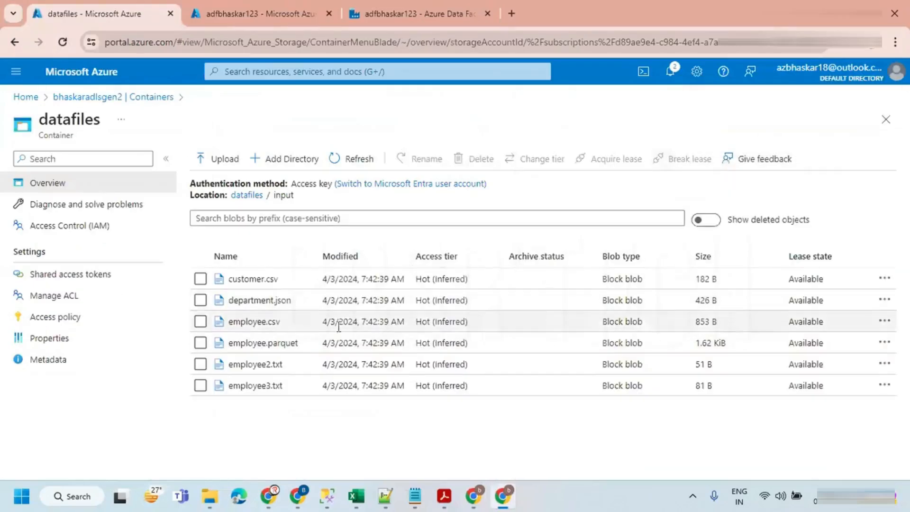
key("alt+Tab")
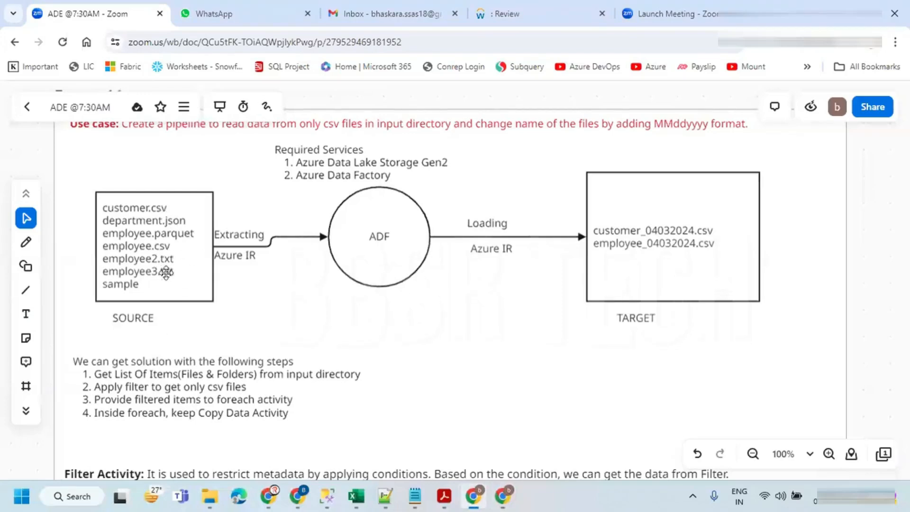
Step: Add a directory named sample inside the container's input directory, checking it against the whiteboard's source list
key("alt+Tab")
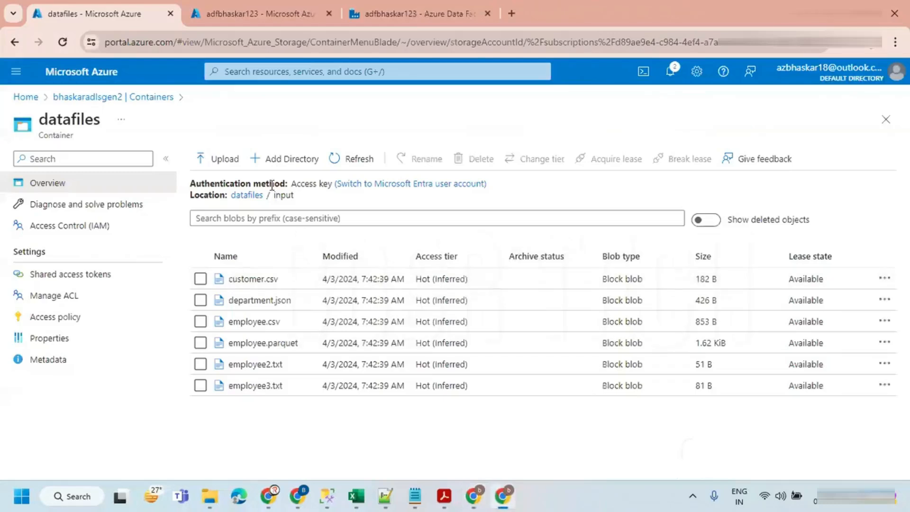
left_click(284, 161)
type("sample")
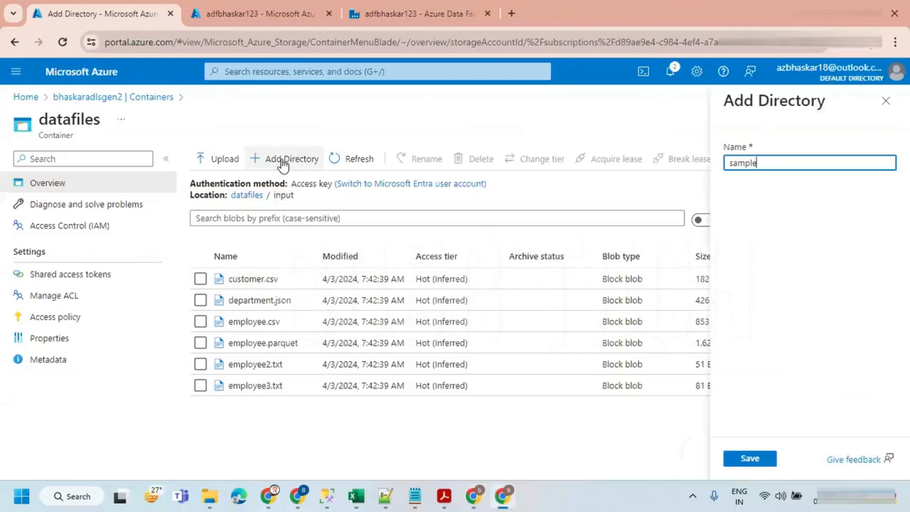
left_click(740, 461)
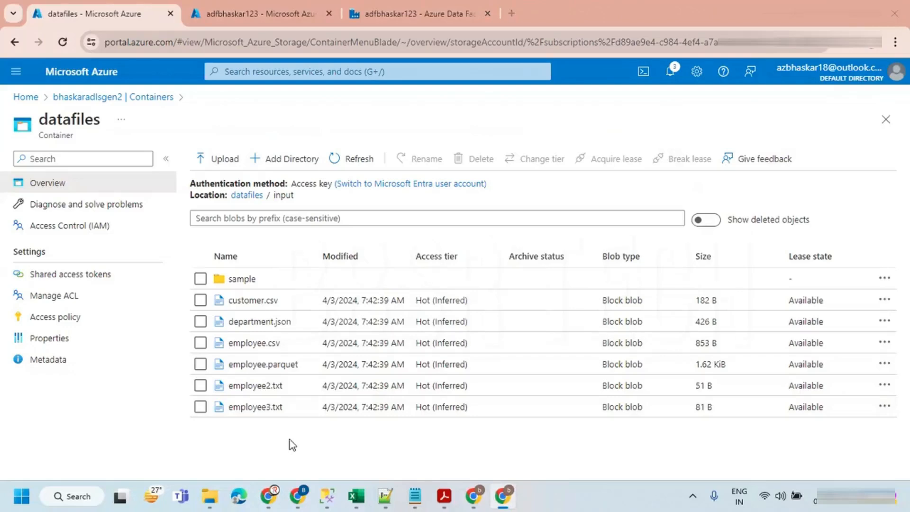
key("alt+Tab")
key("alt+Tab")
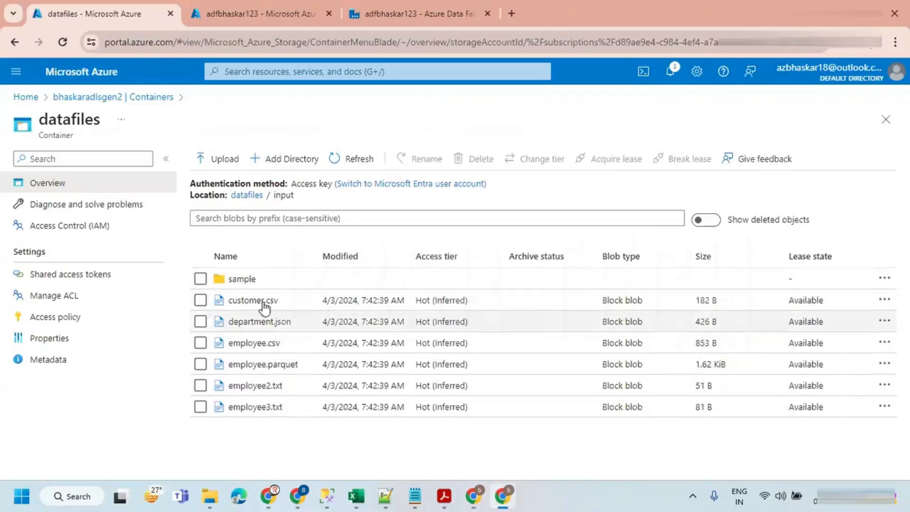
Step: Check the datafiles/input location, and choose Azure Data Lake Storage Gen2 as the data store for the new linked service in the factory studio
left_click(424, 9)
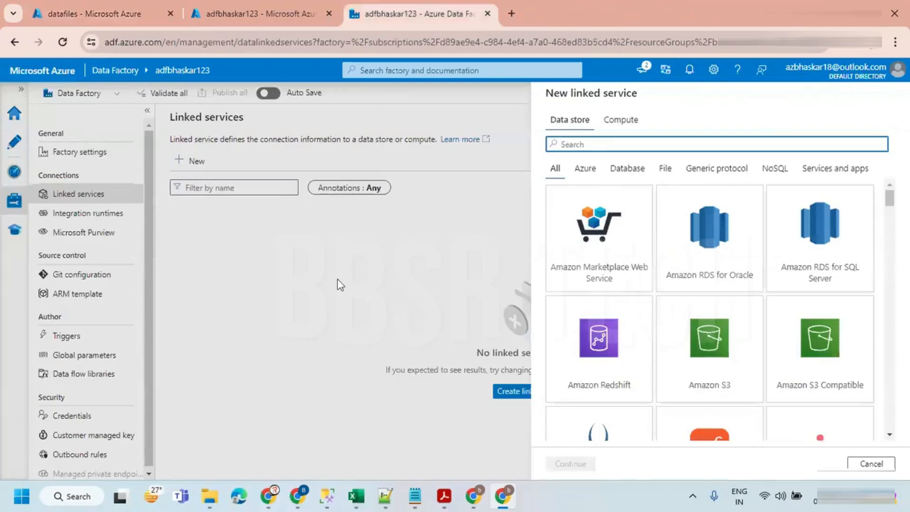
left_click(128, 5)
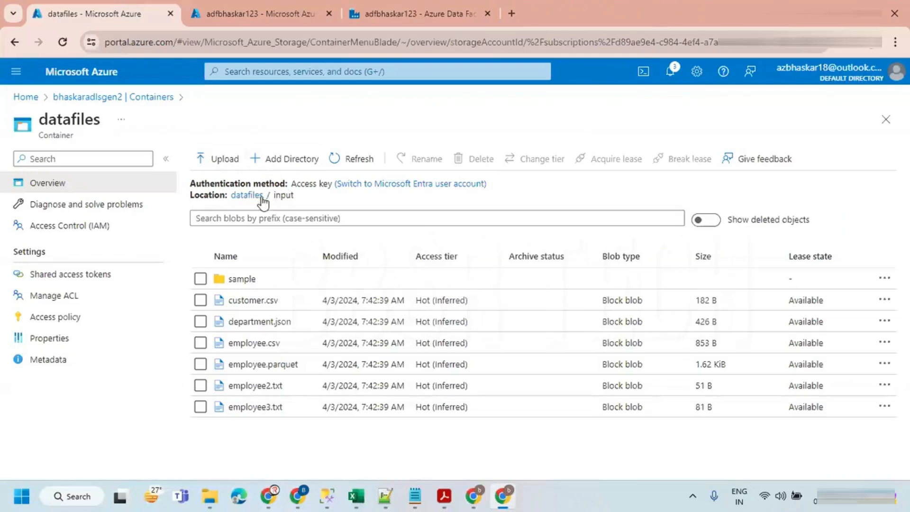
left_click_drag(264, 196, 231, 196)
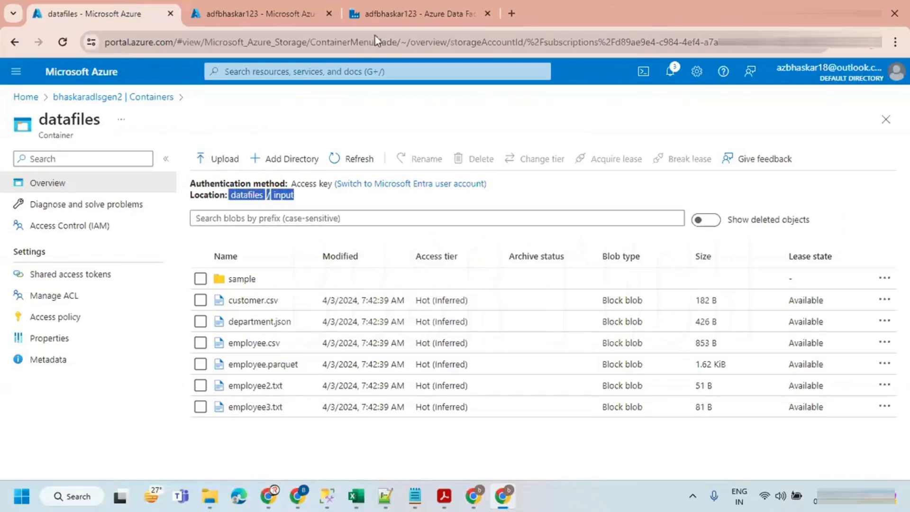
left_click(424, 13)
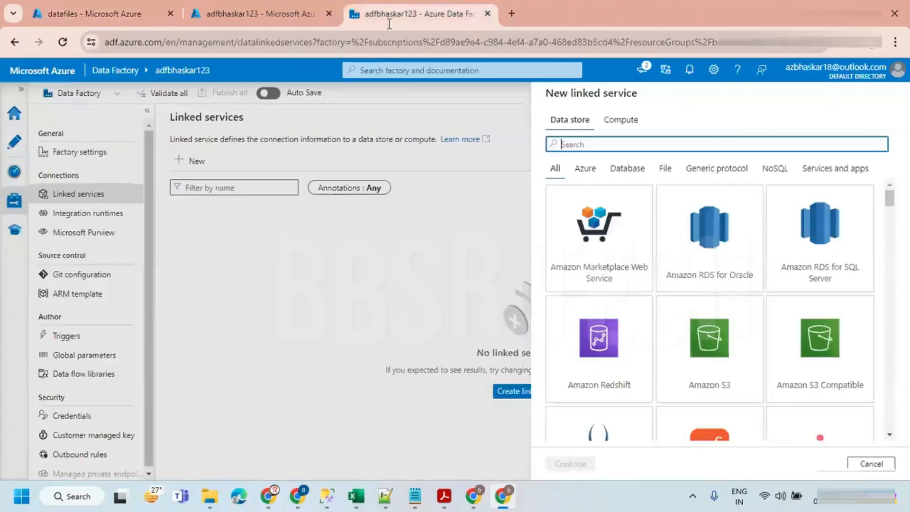
left_click(587, 172)
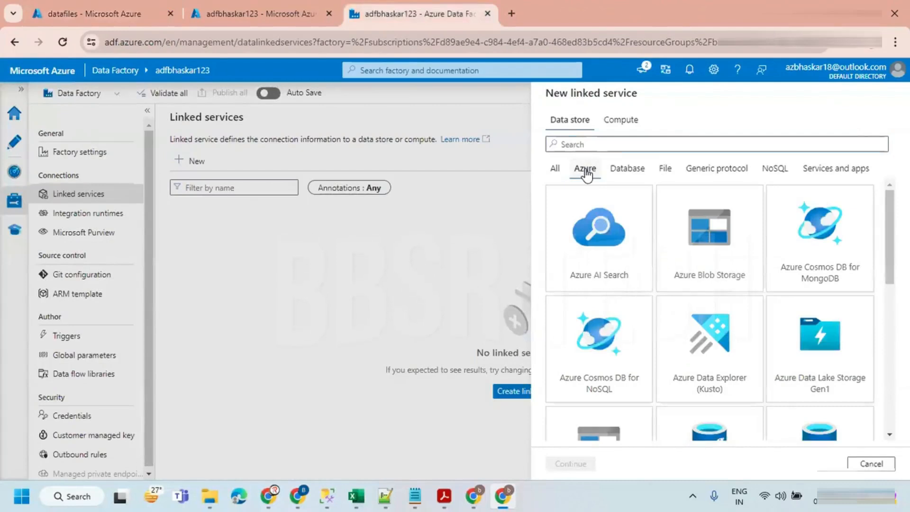
scroll(596, 328, "down", 3)
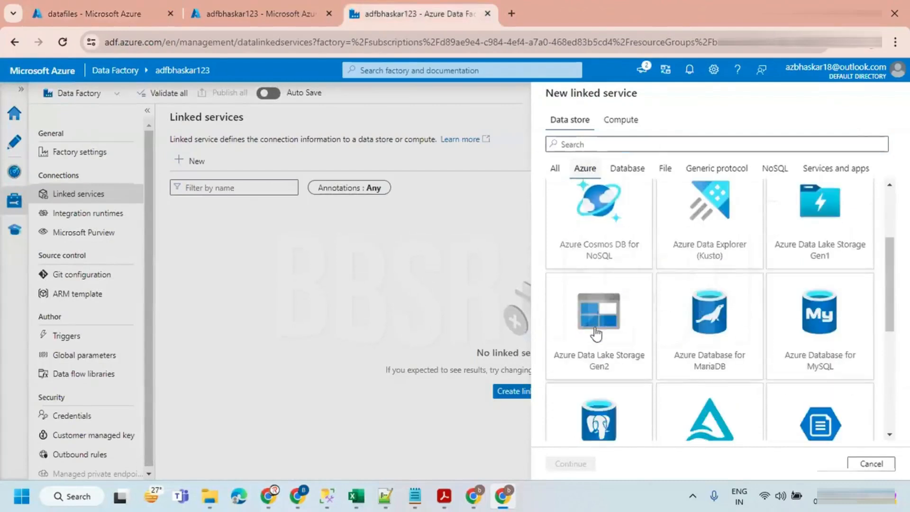
left_click(584, 314)
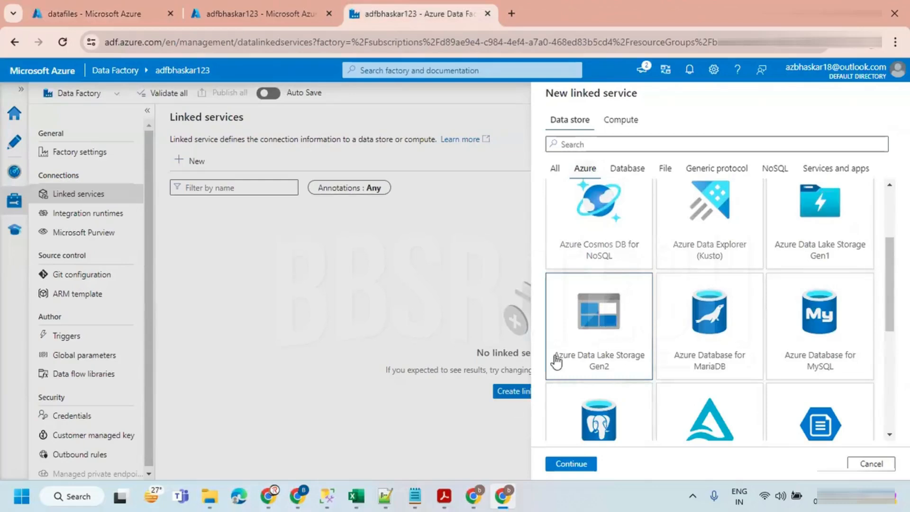
left_click(571, 464)
Step: Name the linked service ls_bhaskaradlsgen2 and select the Azure subscription and the bhaskaradlsgen2 storage account
left_click_drag(647, 142, 517, 150)
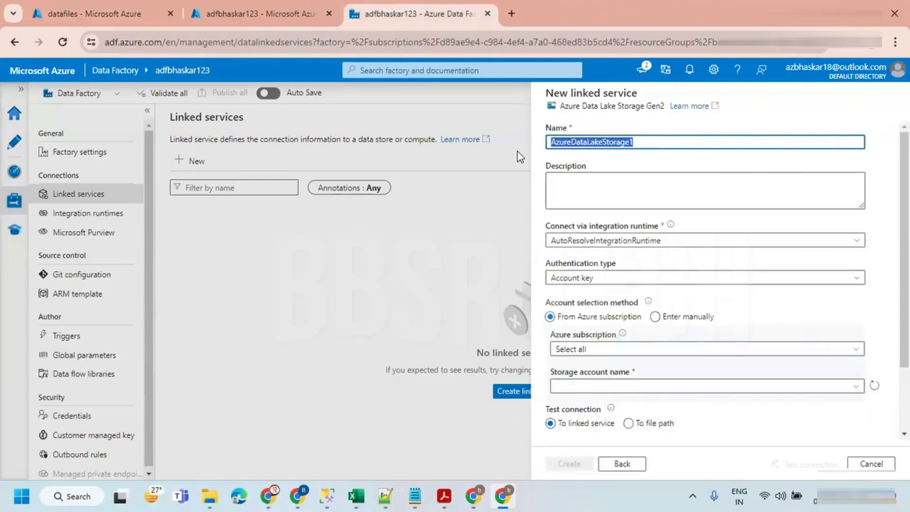
type("ls_")
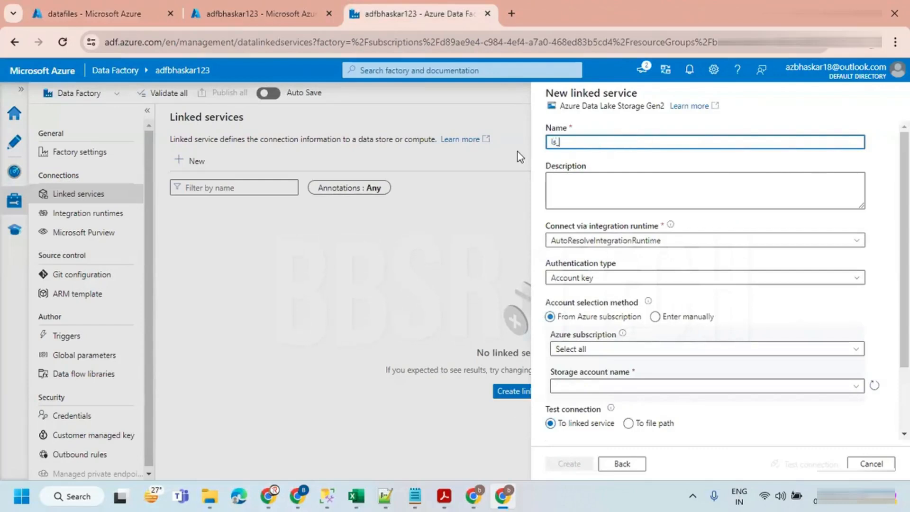
type("bhaskaradlsgen2")
left_click(617, 350)
left_click(616, 384)
left_click(592, 386)
left_click(590, 400)
Step: Test the linked service's connection, create the linked service and dismiss the notification
scroll(792, 399, "down", 2)
left_click(808, 465)
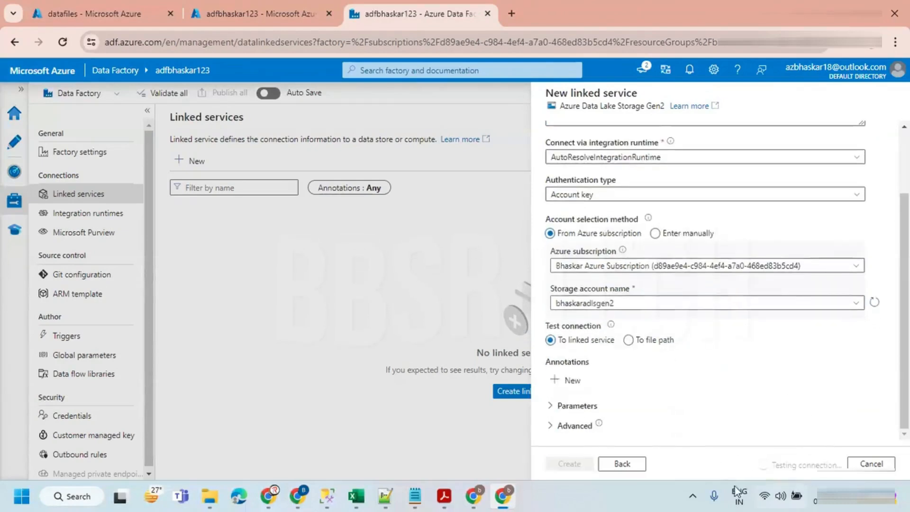
left_click(564, 464)
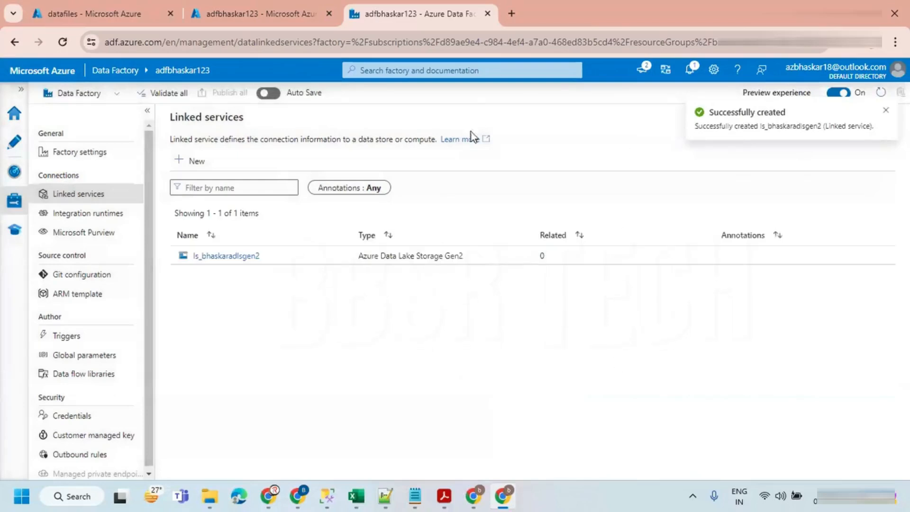
left_click(887, 113)
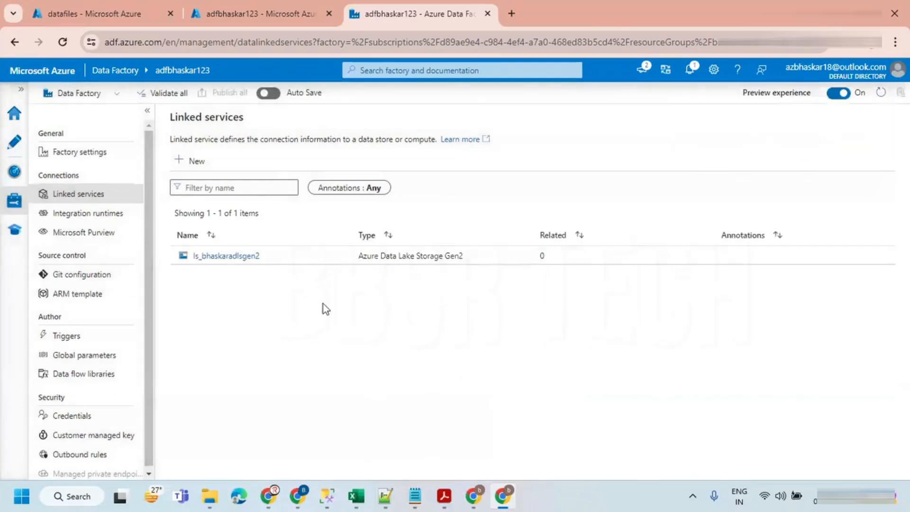
Step: Open the factory's authoring area, and mark the input directory's files and its location path in the storage container
left_click(14, 141)
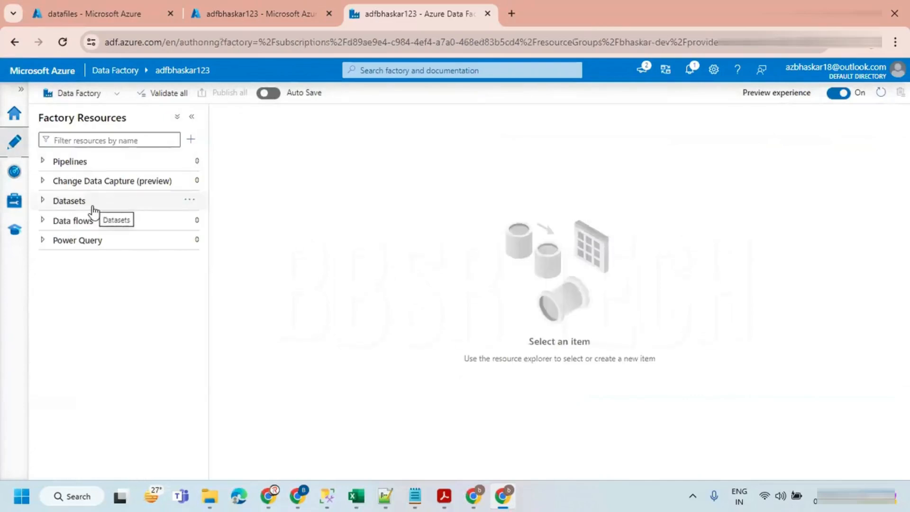
left_click(138, 7)
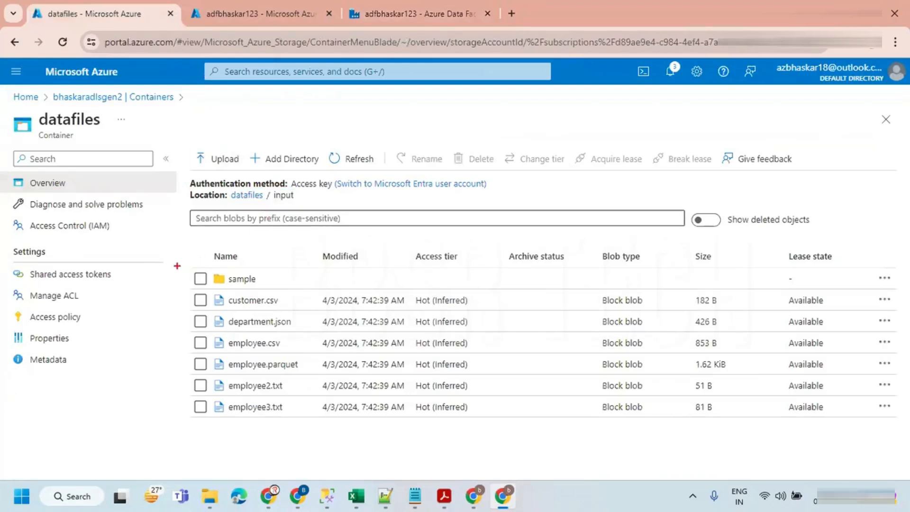
left_click_drag(86, 351, 167, 340)
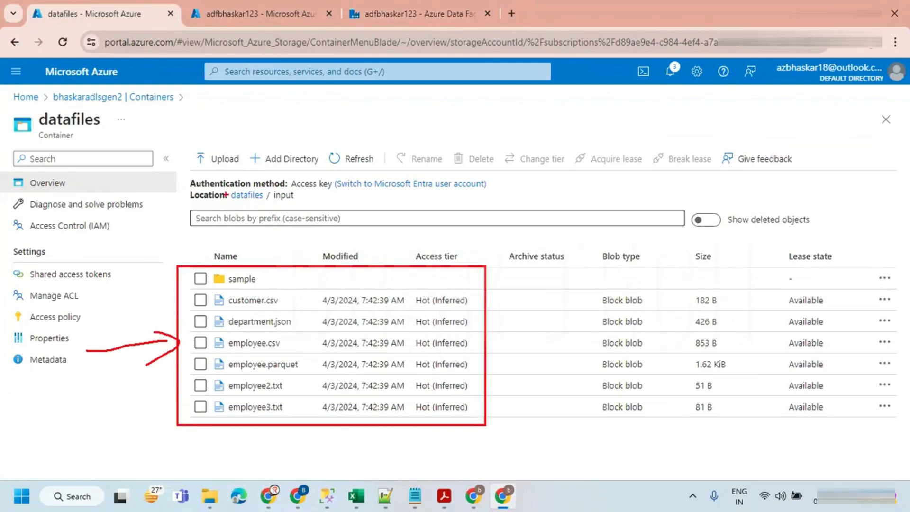
left_click_drag(225, 188, 307, 203)
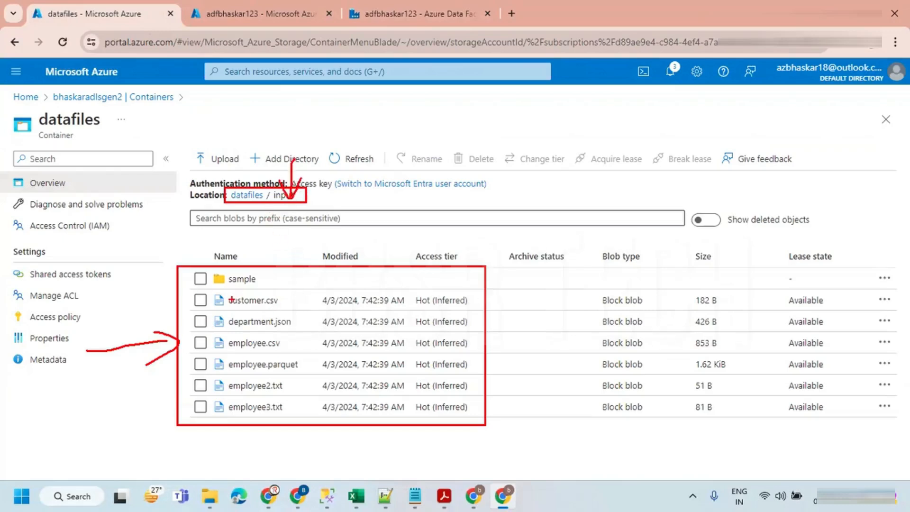
Step: Return to the factory studio and start a new dataset using Azure Data Lake Storage Gen2 and the DelimitedText format
left_click(398, 14)
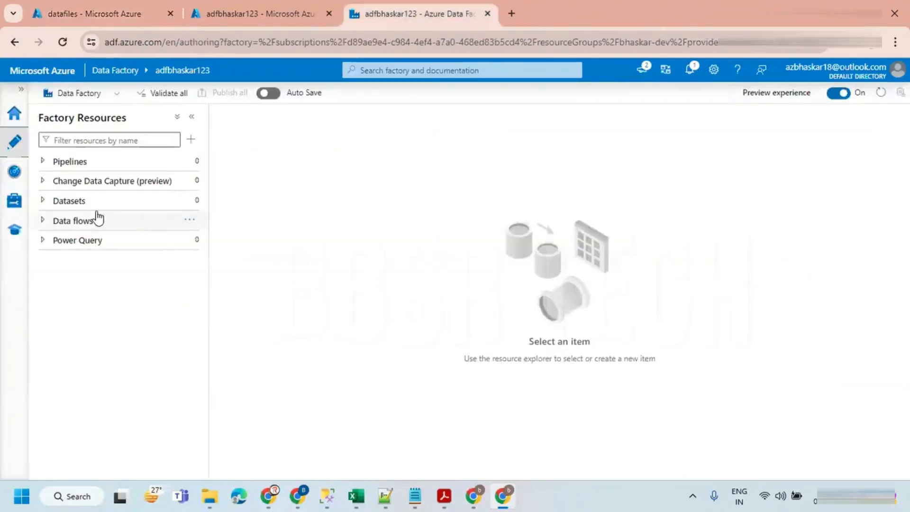
left_click(189, 202)
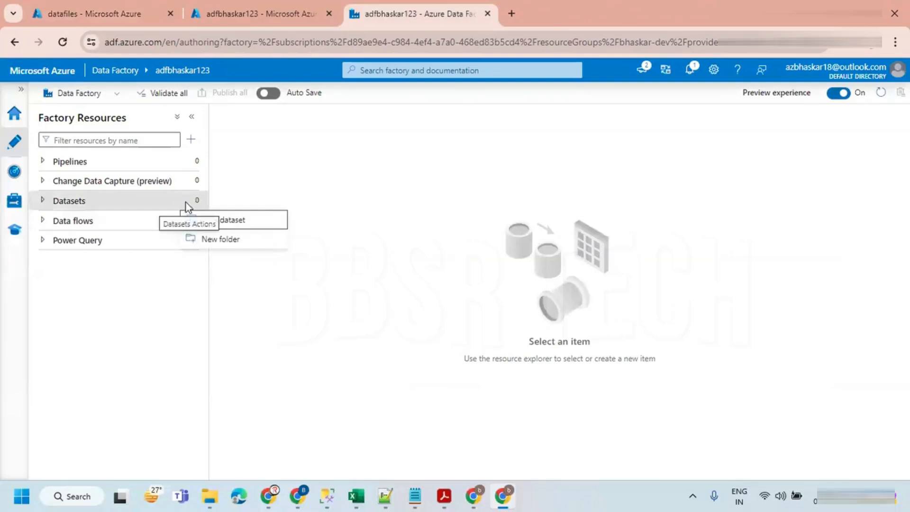
left_click(227, 224)
left_click(576, 194)
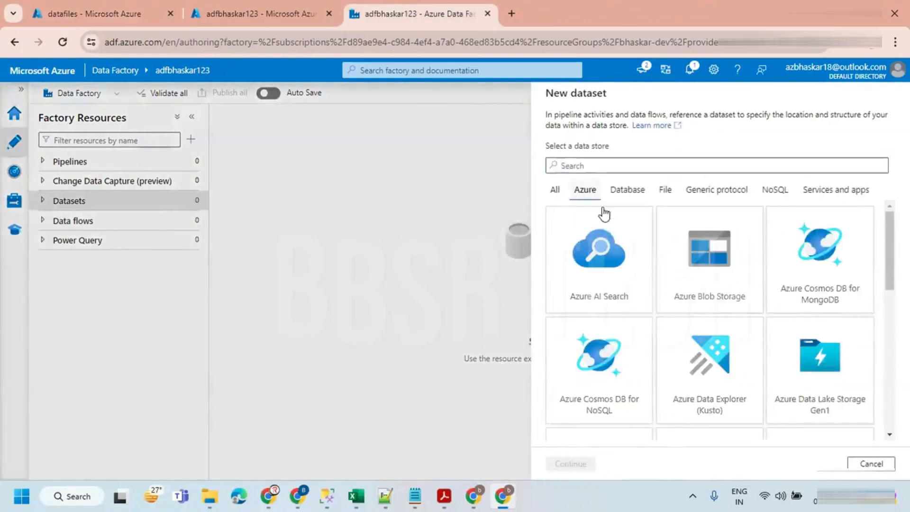
scroll(613, 387, "down", 4)
left_click(601, 313)
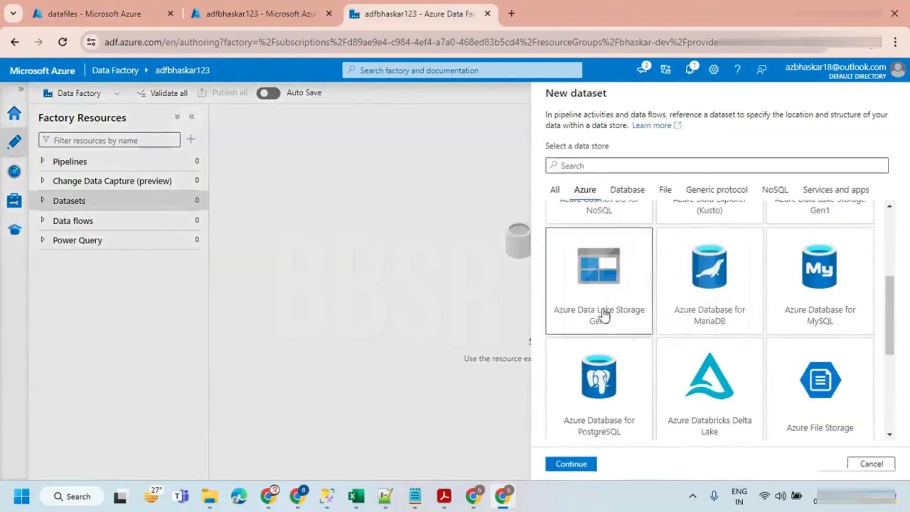
left_click(571, 463)
left_click(817, 190)
left_click(568, 463)
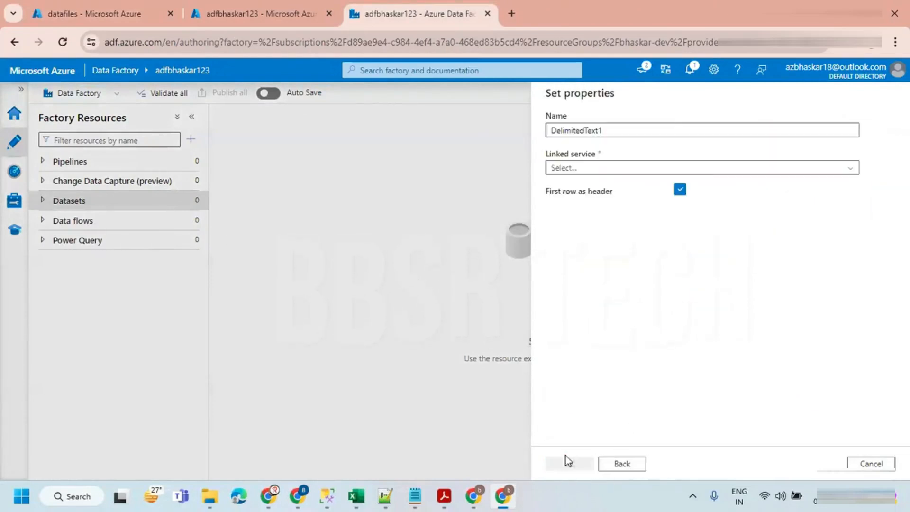
Step: Name the dataset ds_datafiles_input and assign the ls_bhaskaradlsgen2 linked service to it
type("ds")
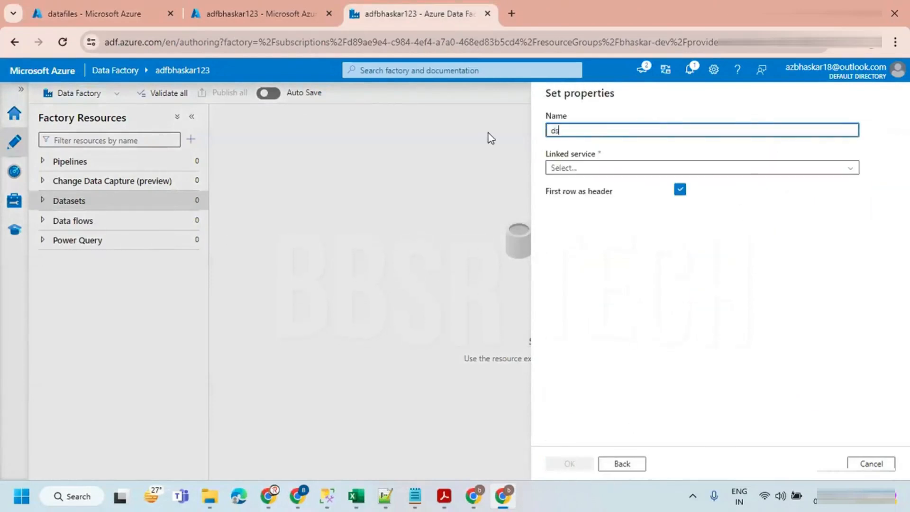
type("_datafiles_input")
double_click(628, 129)
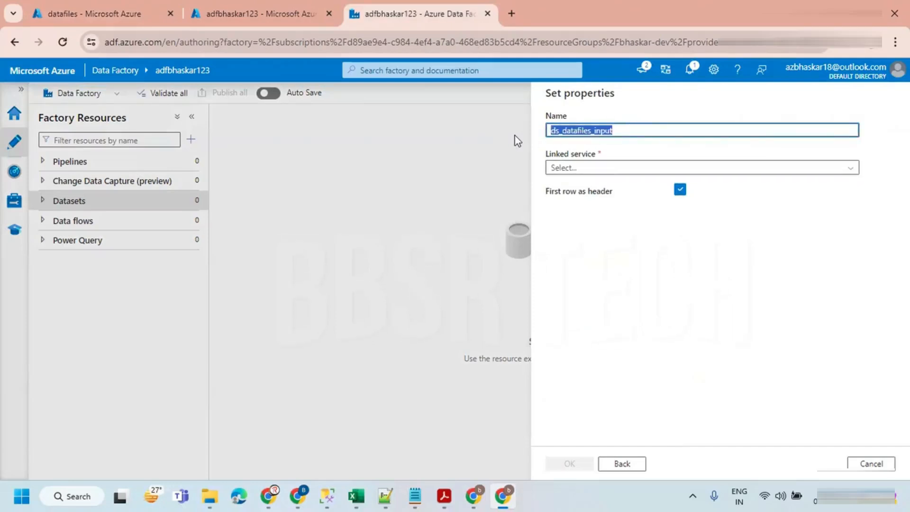
left_click(554, 171)
left_click(587, 227)
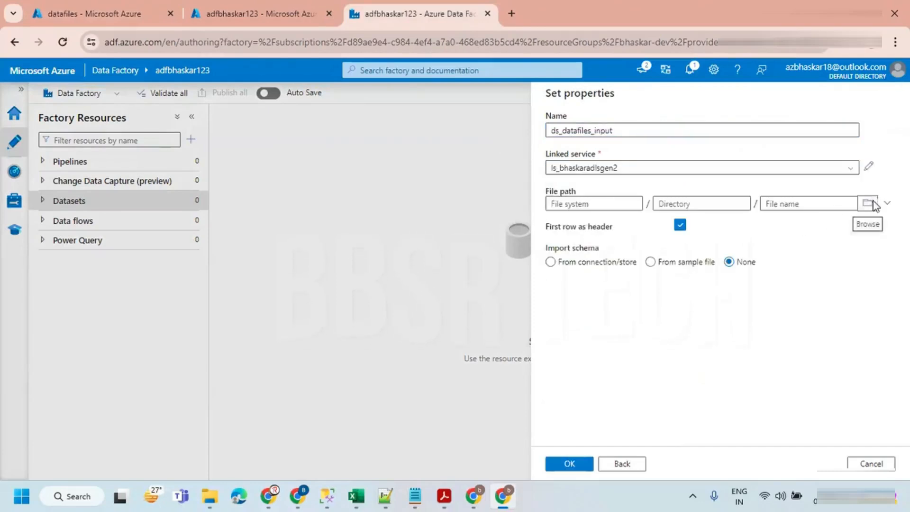
Step: Browse the storage and set the dataset's file path to the input folder in datafiles, without a file name
left_click(874, 204)
left_click(579, 159)
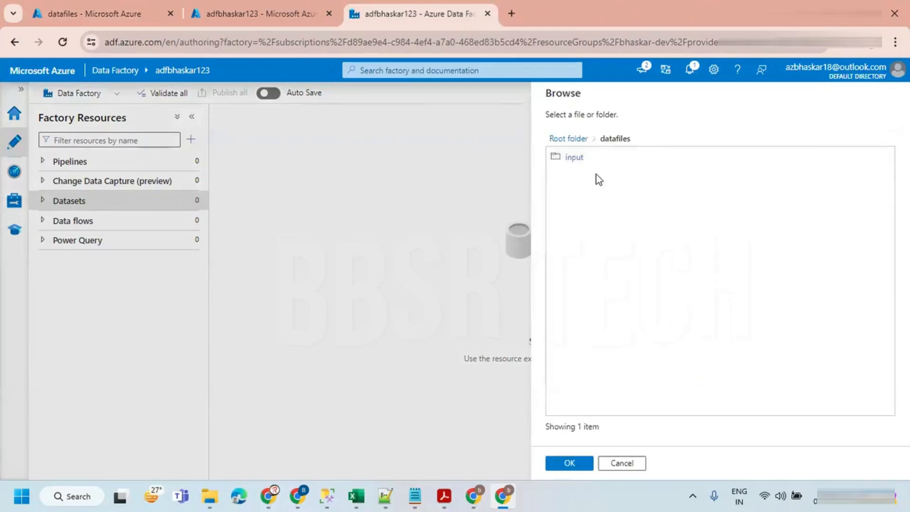
left_click(571, 159)
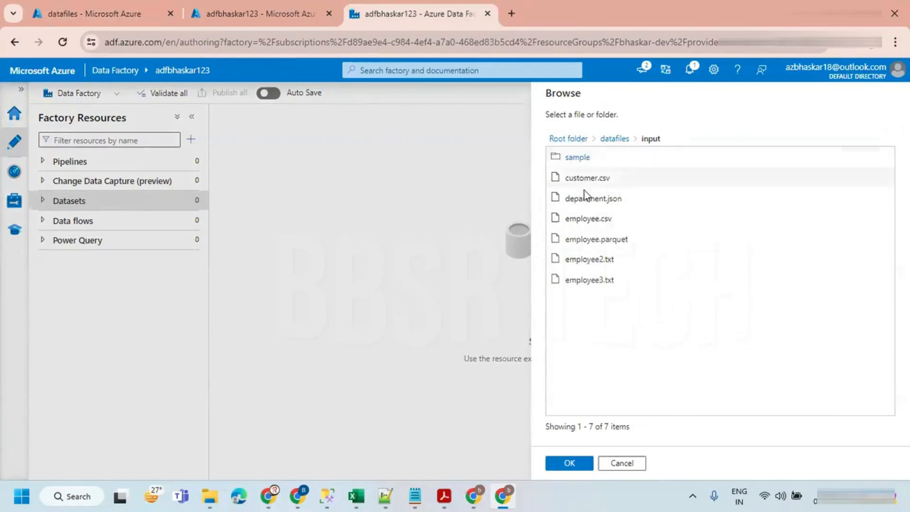
left_click_drag(655, 142, 548, 145)
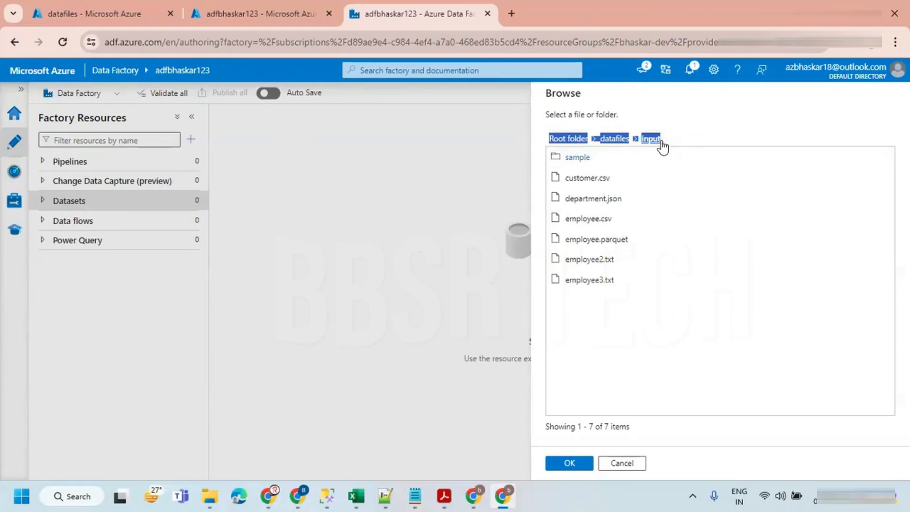
left_click(571, 464)
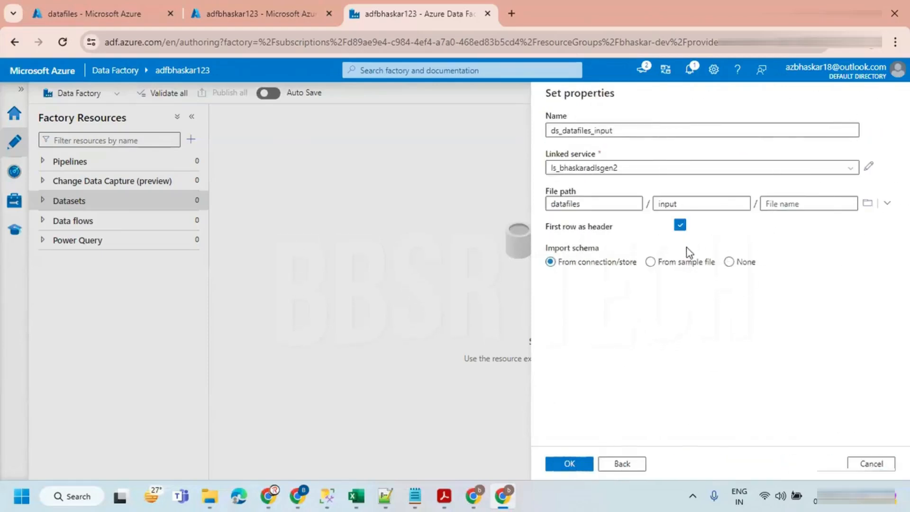
Step: Set the schema import to None, create the dataset and hide its properties pane
left_click(729, 263)
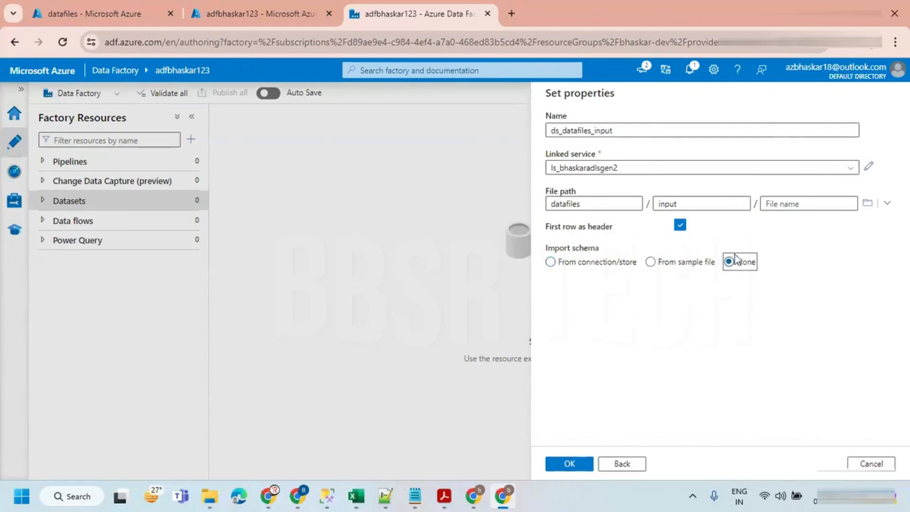
left_click(567, 471)
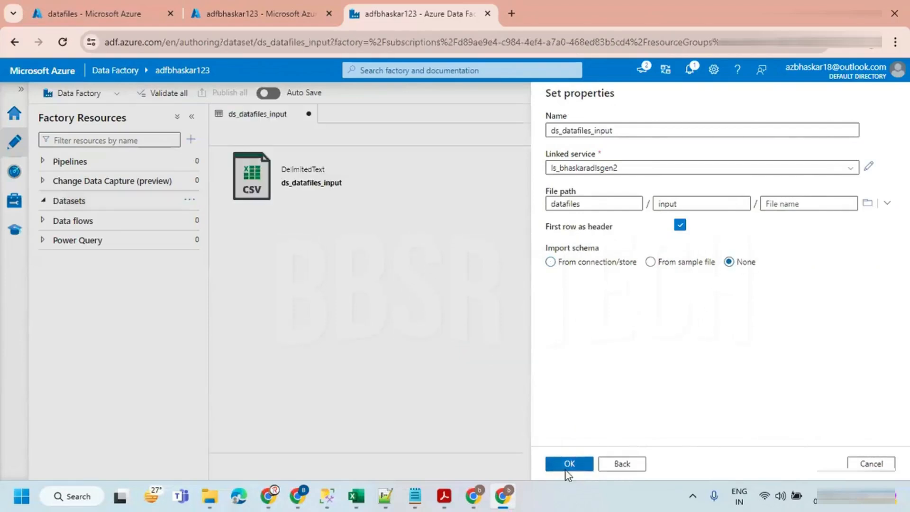
left_click(878, 137)
left_click(878, 137)
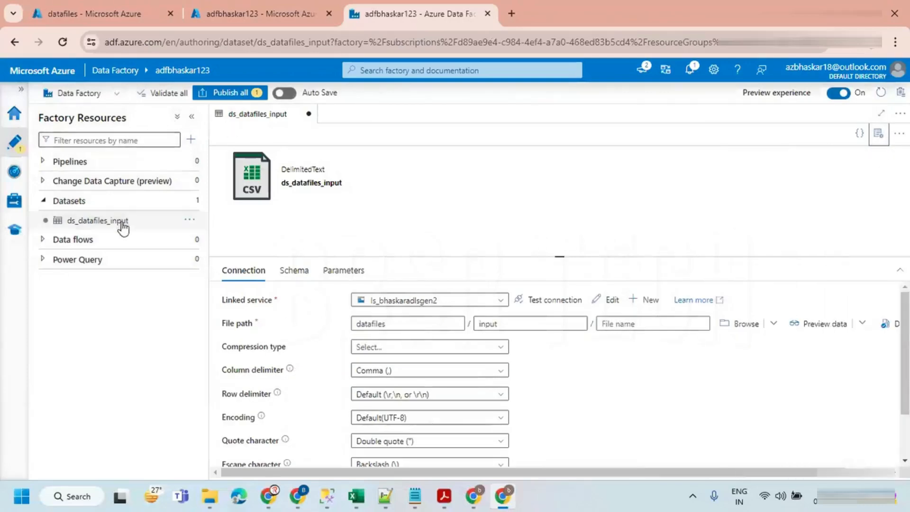
Step: Create a new pipeline named pl_read_data_from_csv_files_only and hide its properties pane
left_click(186, 163)
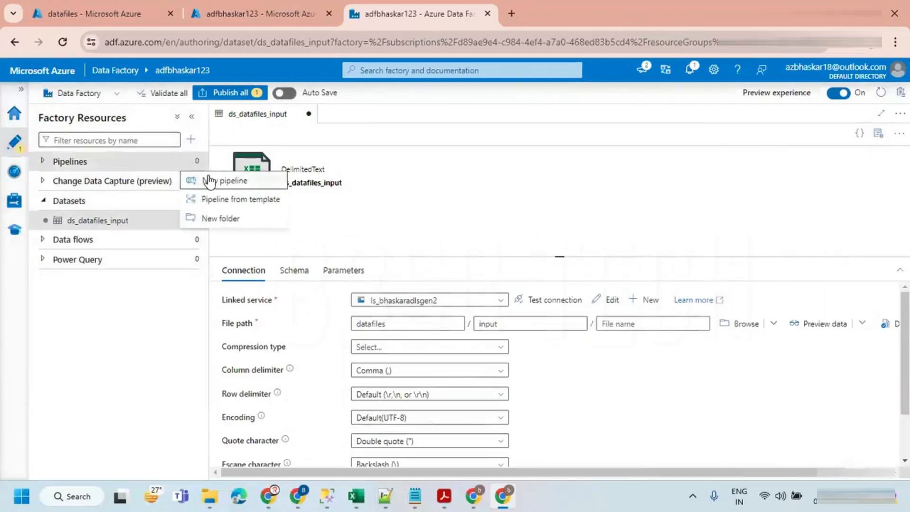
left_click(204, 179)
left_click_drag(785, 222, 733, 223)
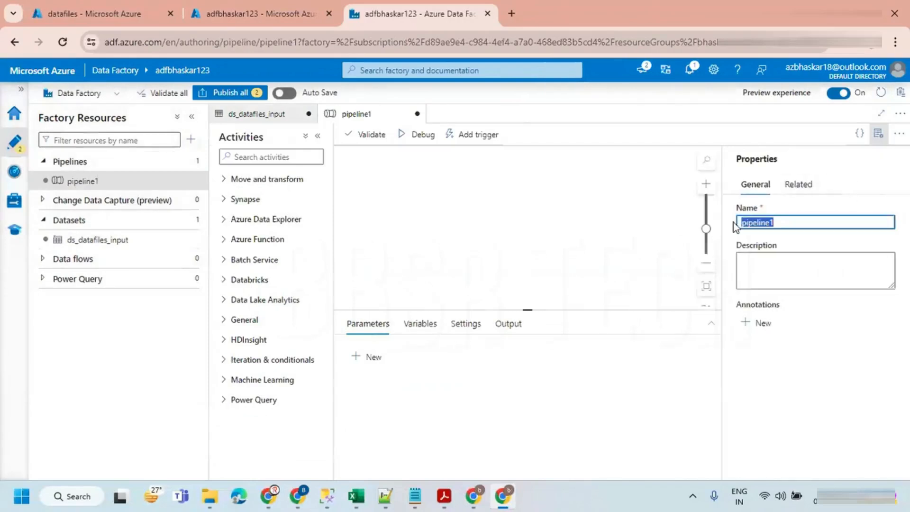
type("pl_read_data")
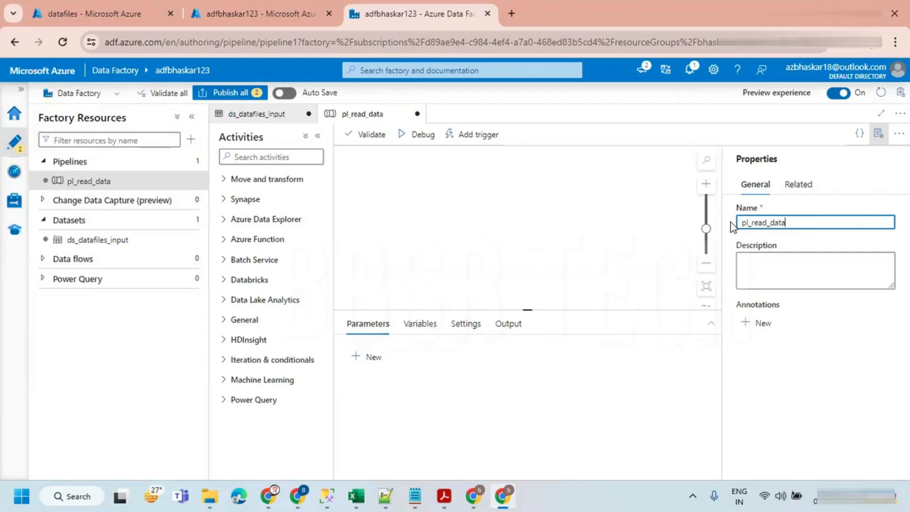
type("m_csv_files_only")
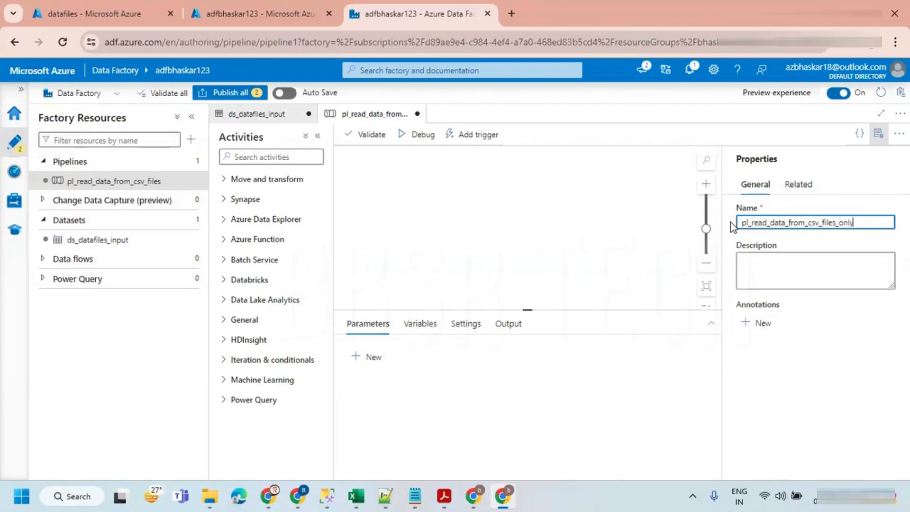
left_click(879, 133)
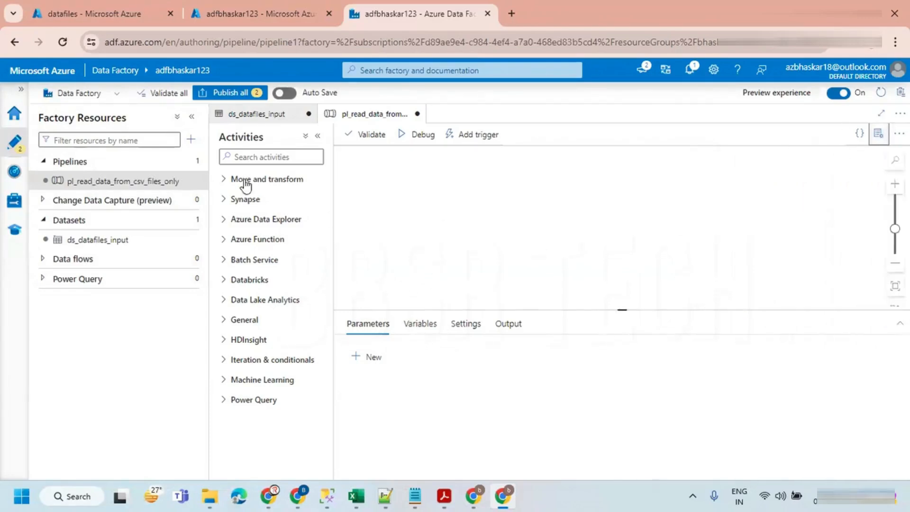
Step: Collapse the factory resources pane, search the activities for "get" and add a Get Metadata activity to the pipeline canvas
left_click(192, 116)
left_click(106, 155)
type("get")
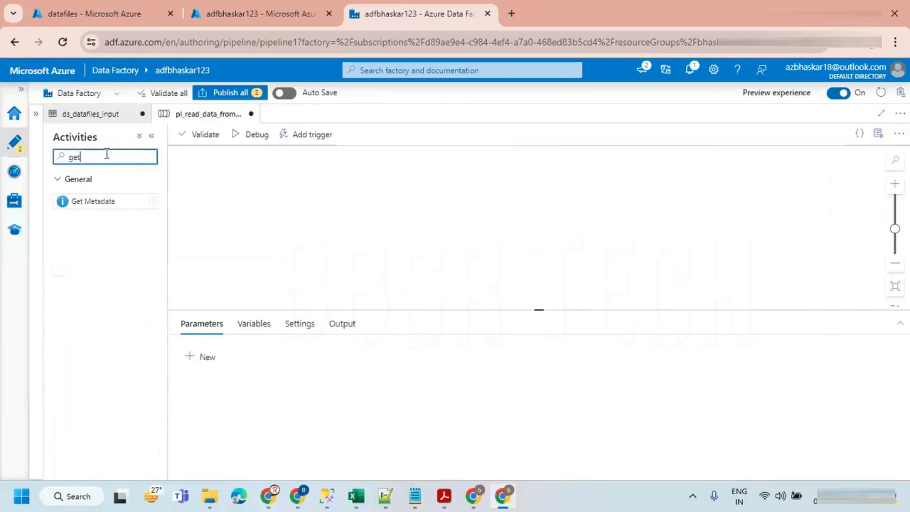
left_click_drag(93, 197, 295, 185)
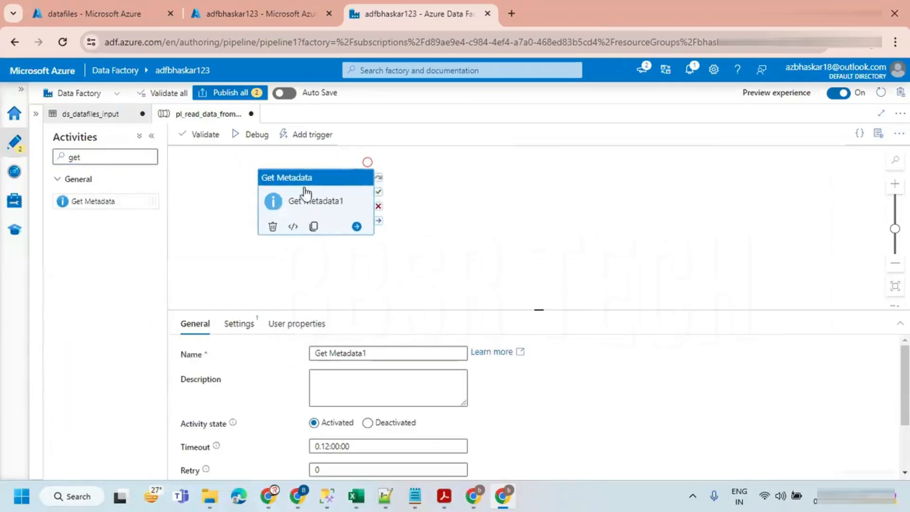
left_click(205, 232)
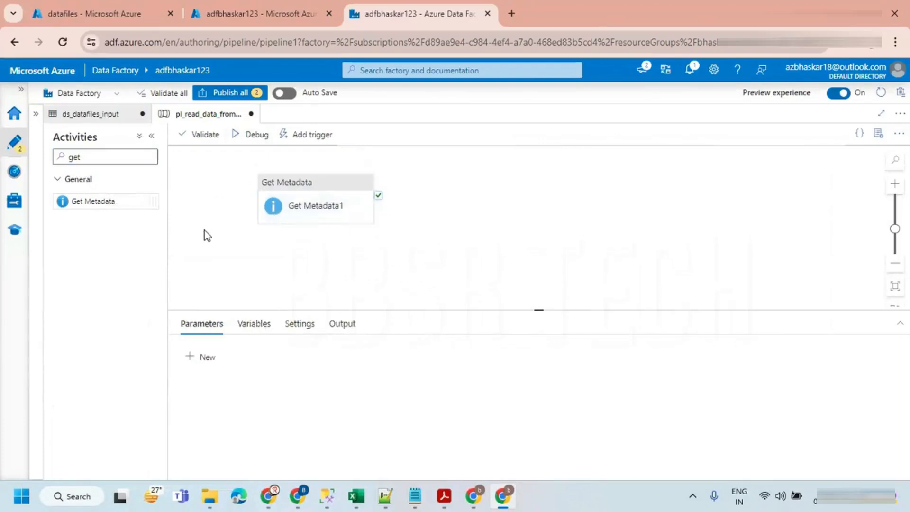
Step: Set the Get Metadata activity's dataset to ds_datafiles_input and add a Child items argument to its field list
left_click(306, 203)
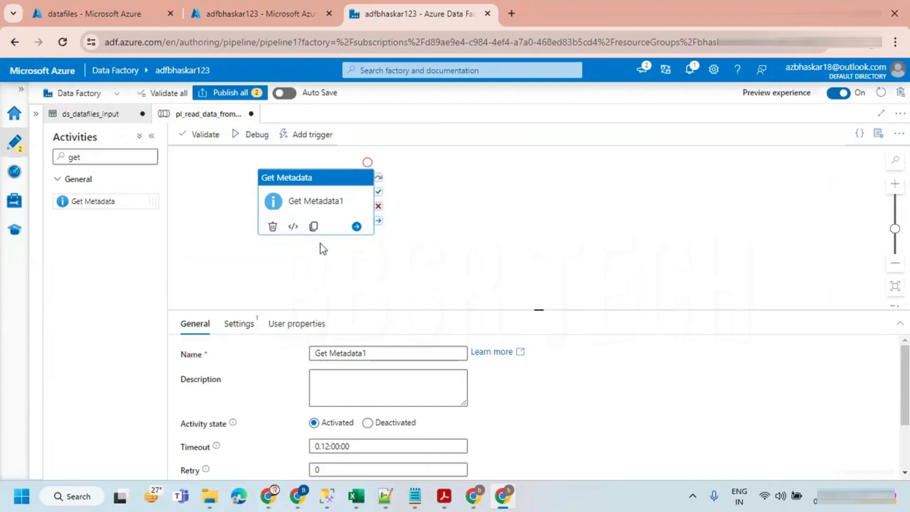
left_click(246, 327)
left_click(350, 355)
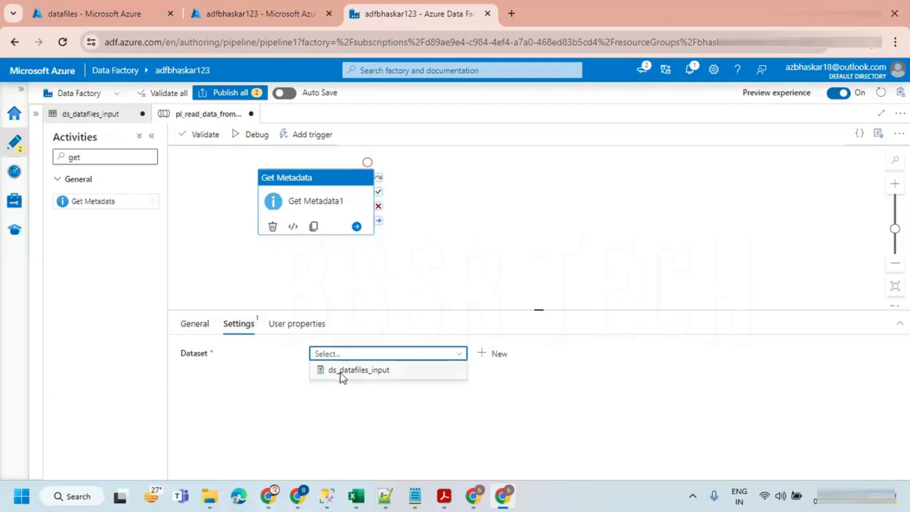
left_click(343, 374)
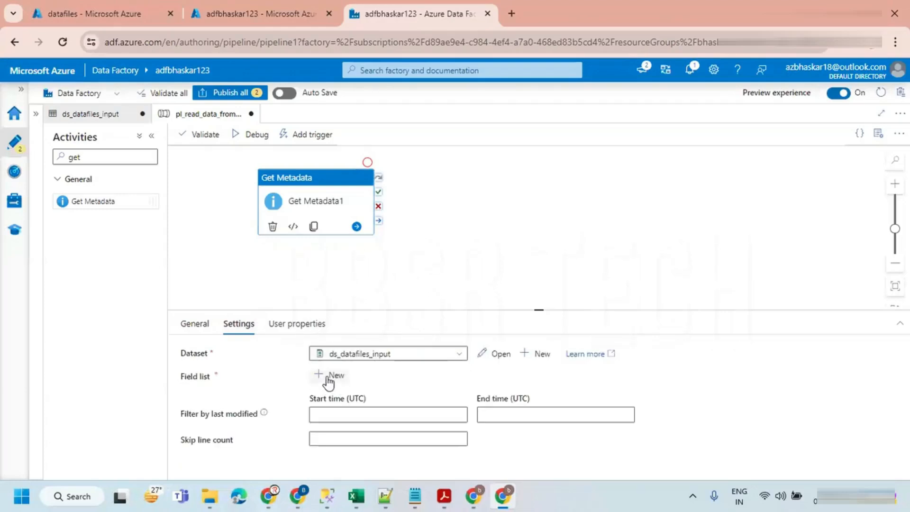
left_click(332, 375)
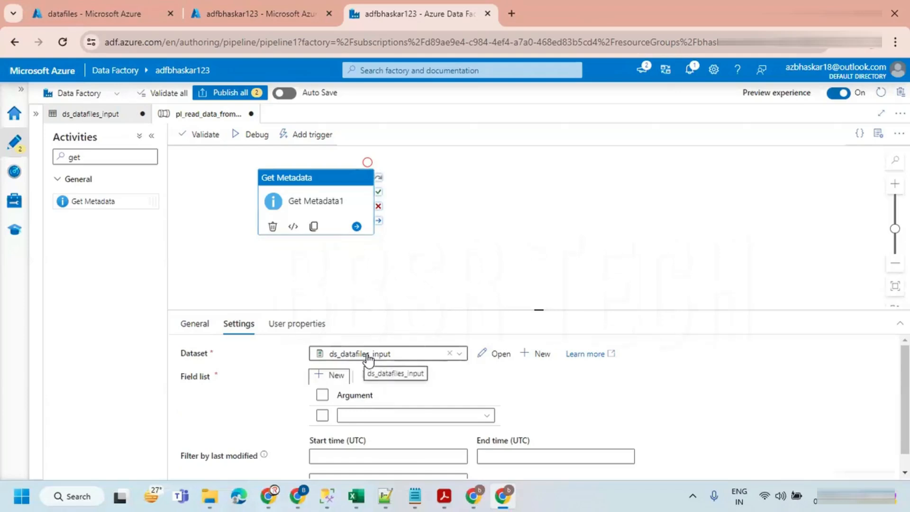
left_click(376, 416)
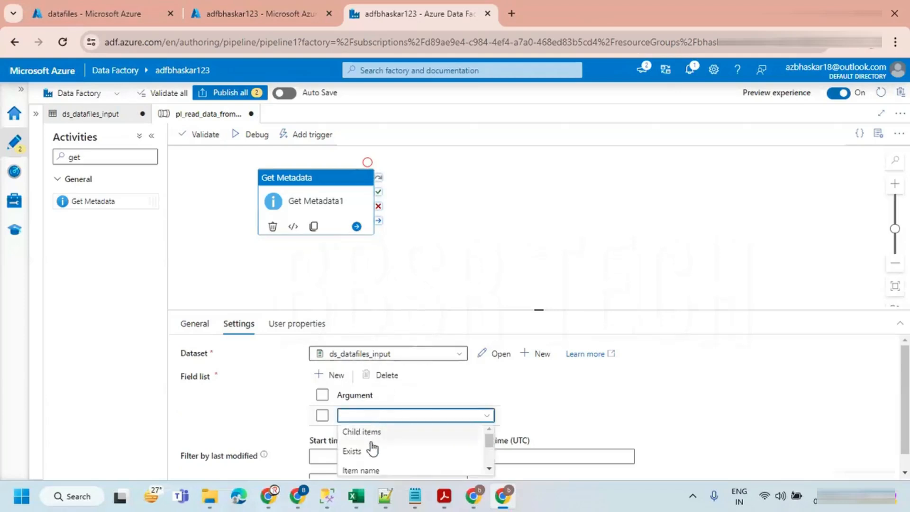
left_click(359, 432)
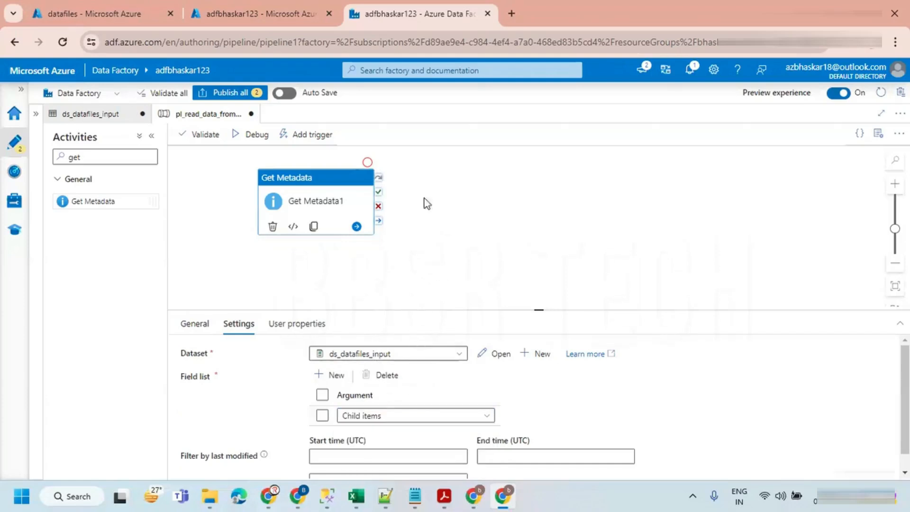
Step: Debug the pipeline, check the contents of the datafiles input directory in the storage container and return to the run output
left_click(237, 138)
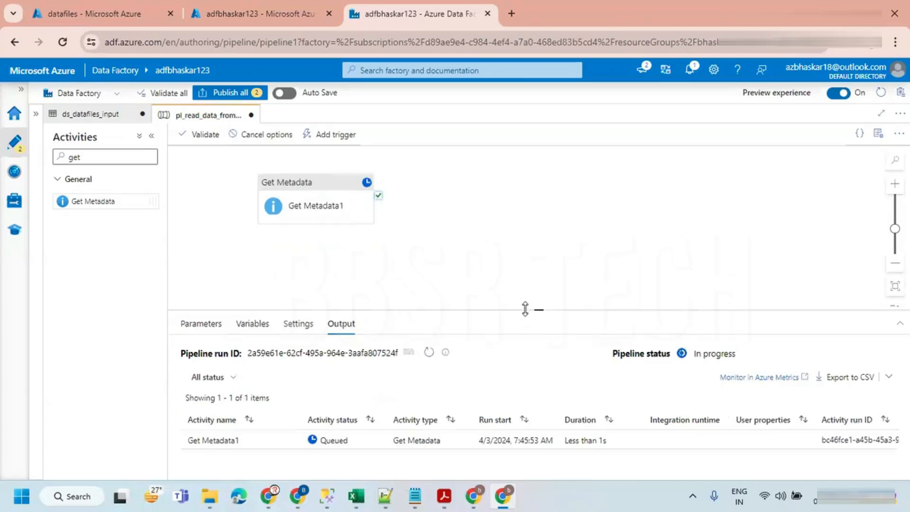
left_click_drag(524, 309, 493, 344)
left_click(93, 7)
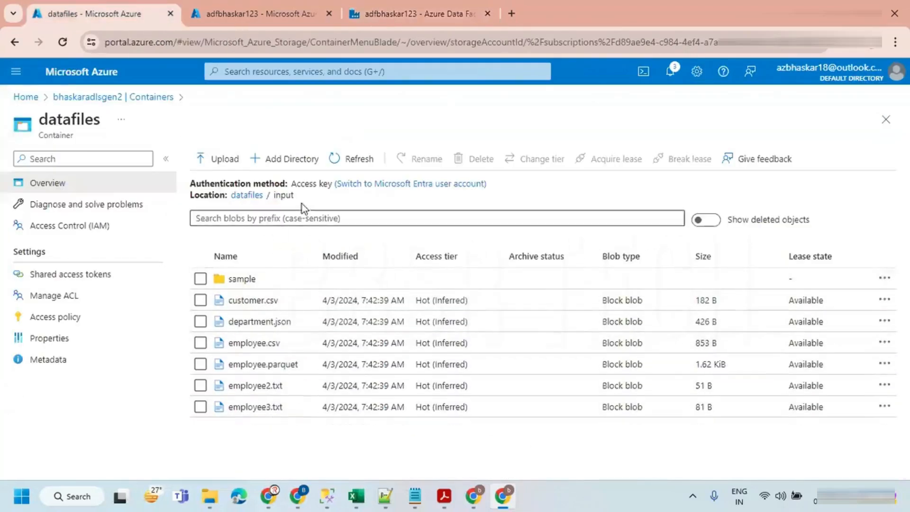
left_click(409, 15)
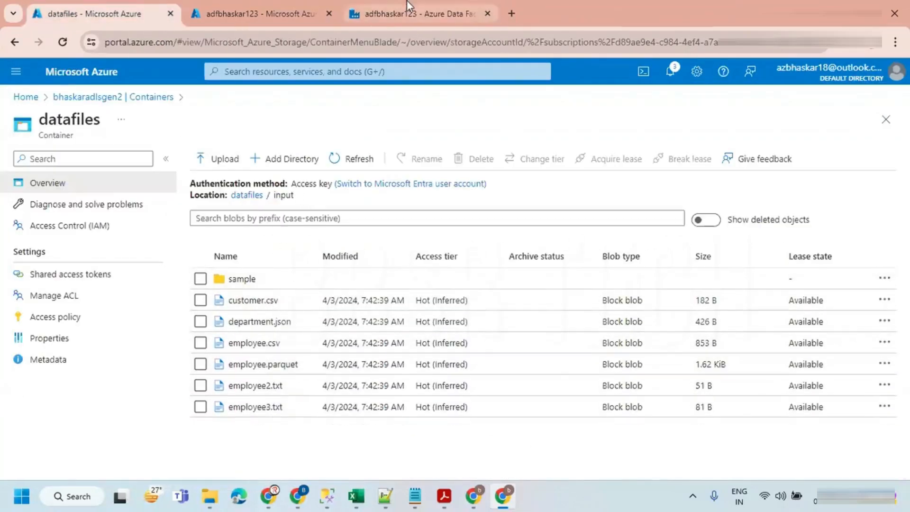
left_click_drag(534, 346, 536, 255)
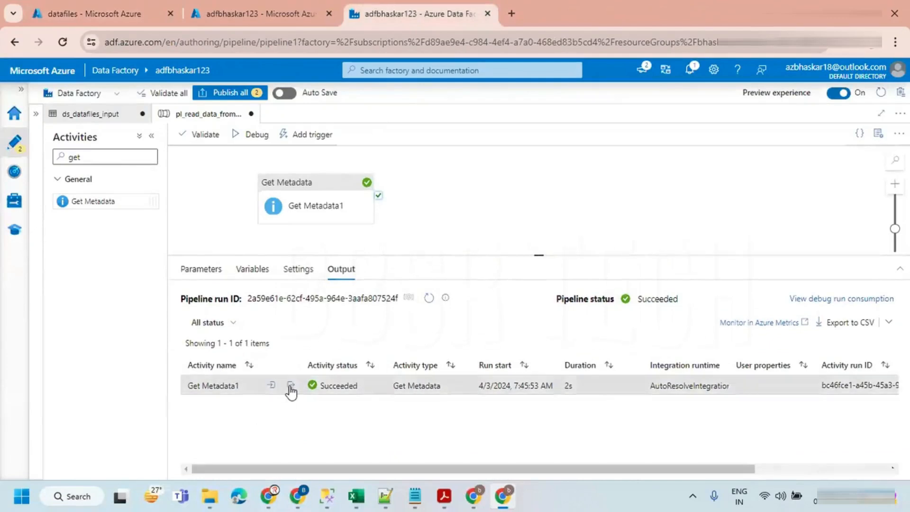
Step: Examine the childItems names and types in the Get Metadata run output, close the output and shrink the run results pane
left_click(290, 387)
left_click(378, 219)
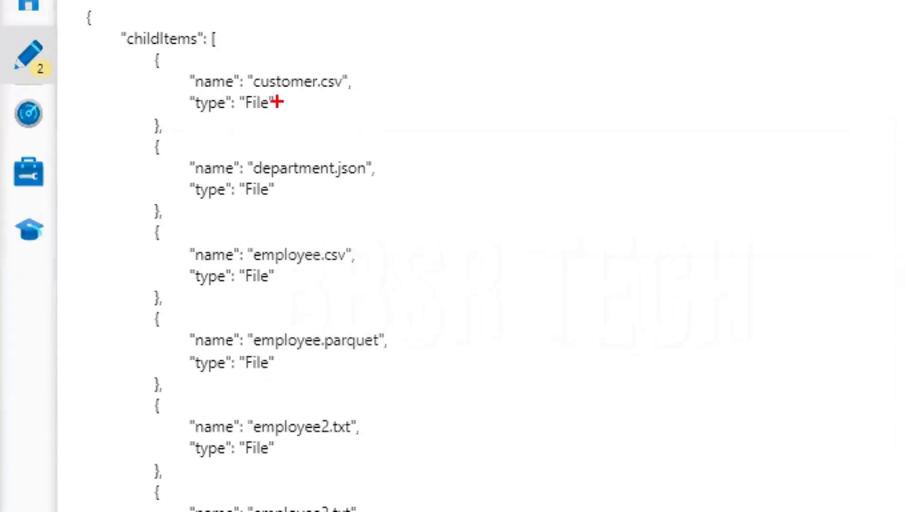
left_click_drag(226, 86, 313, 89)
left_click_drag(243, 173, 309, 176)
left_click_drag(231, 277, 273, 276)
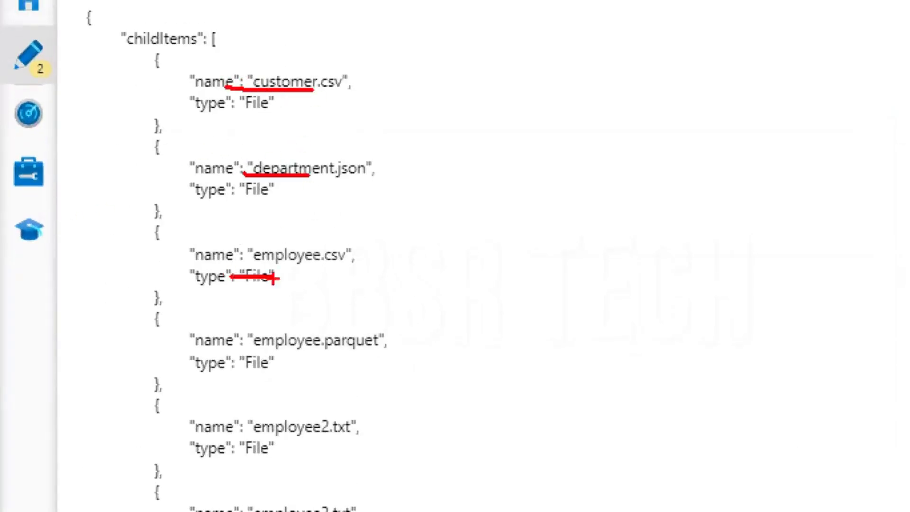
left_click_drag(256, 323, 309, 324)
left_click_drag(268, 390, 306, 390)
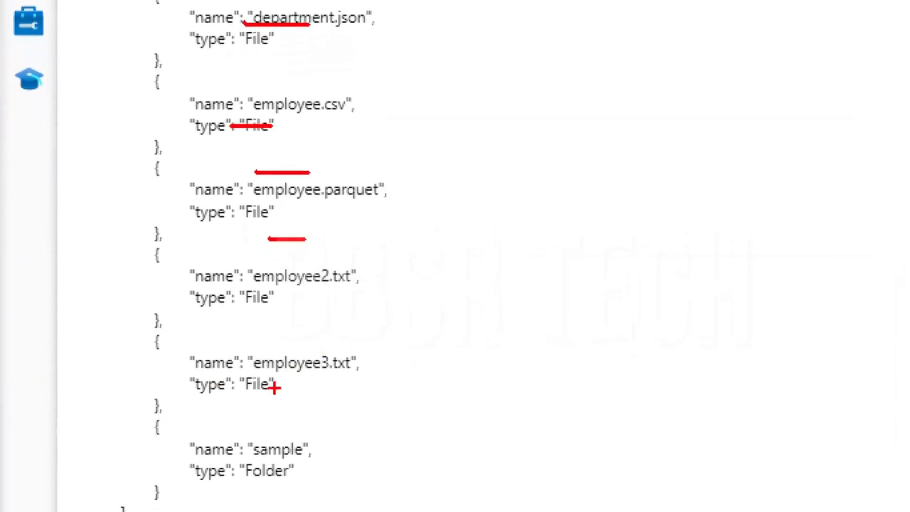
left_click_drag(243, 466, 324, 453)
left_click_drag(239, 482, 303, 479)
left_click_drag(242, 477, 301, 469)
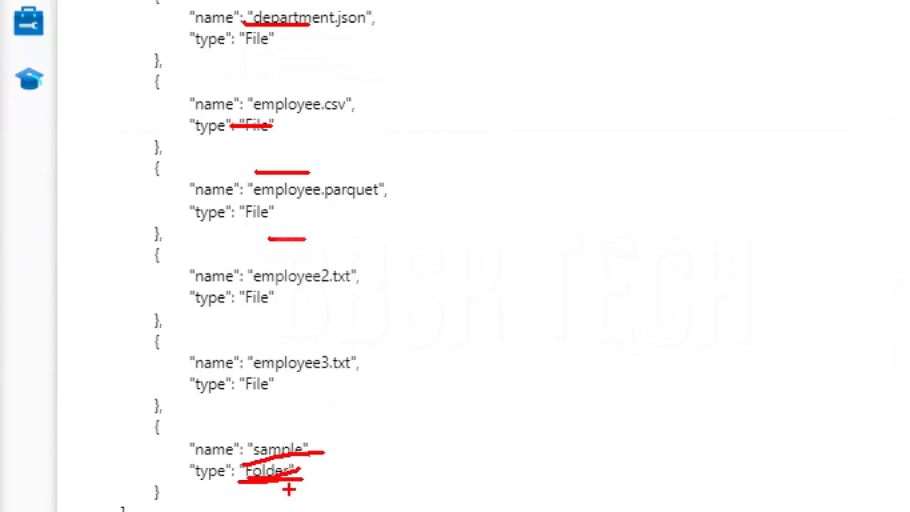
mouse_move(293, 113)
left_mouse_down()
mouse_move(327, 112)
mouse_move(243, 108)
mouse_move(365, 100)
mouse_move(319, 86)
left_mouse_up()
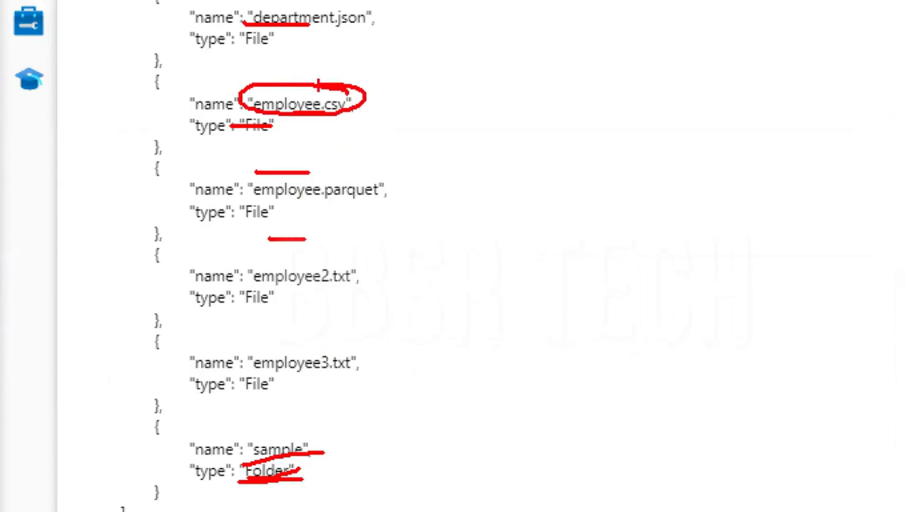
key("Escape")
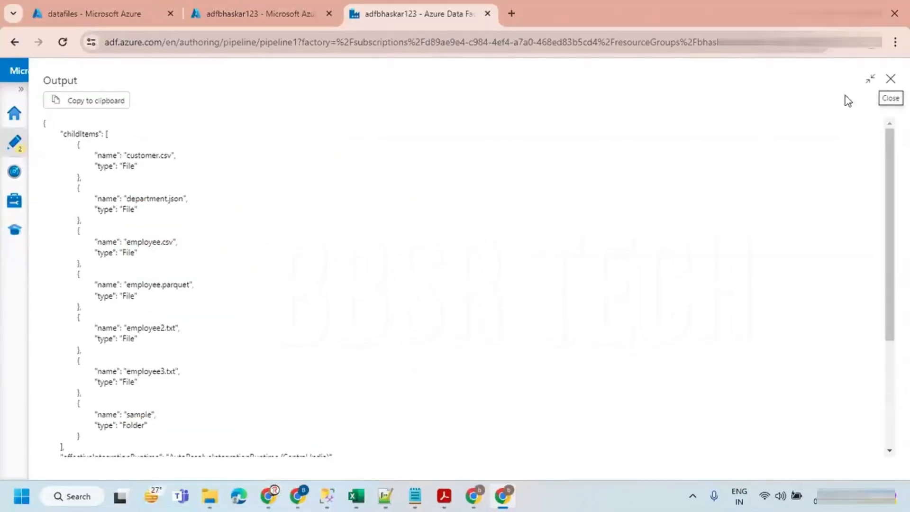
left_click(891, 79)
left_click_drag(536, 254, 535, 312)
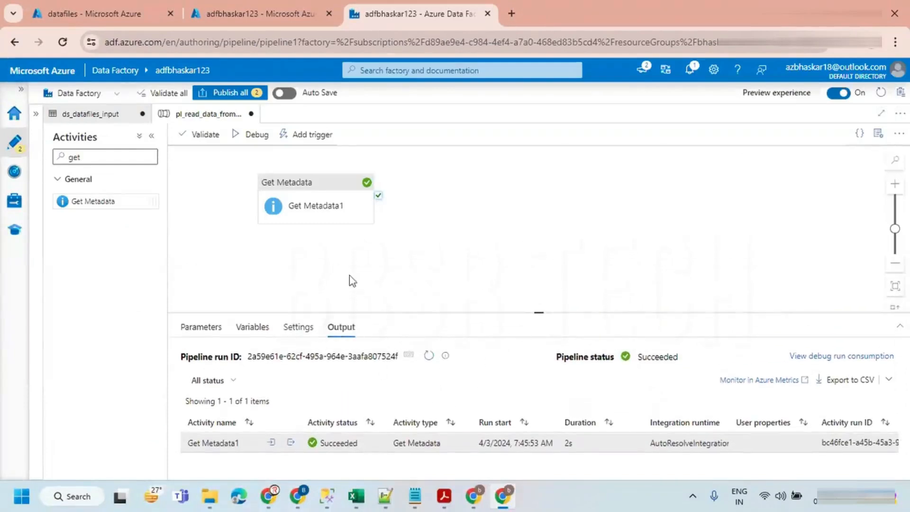
Step: Switch to the Zoom whiteboard and review the Filter Activity definition and the note about its output
left_click(476, 494)
scroll(396, 396, "down", 1)
scroll(394, 392, "down", 2)
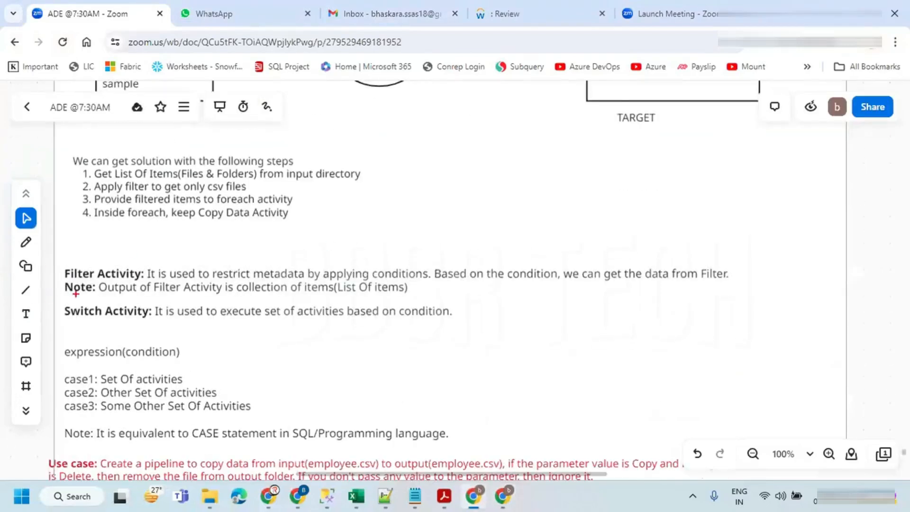
left_click_drag(64, 276, 423, 279)
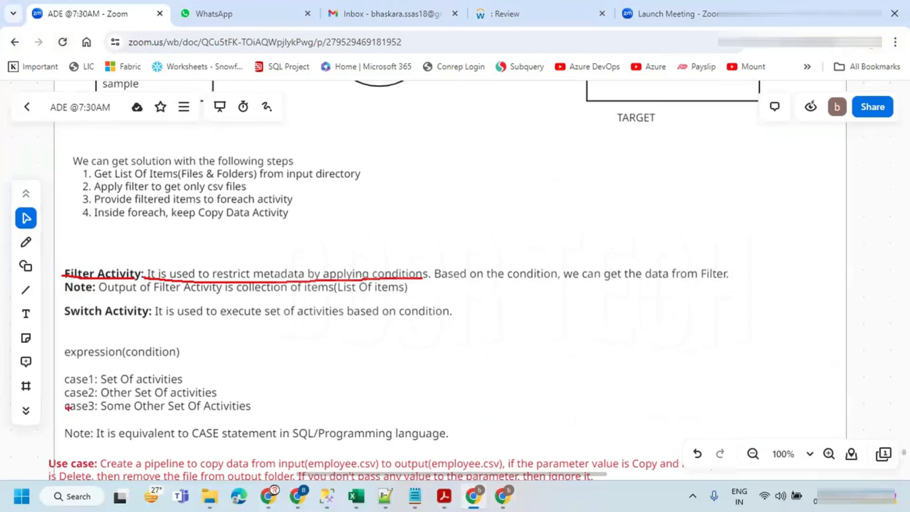
mouse_move(149, 260)
left_mouse_down()
mouse_move(90, 255)
mouse_move(52, 274)
mouse_move(121, 281)
mouse_move(152, 259)
left_mouse_up()
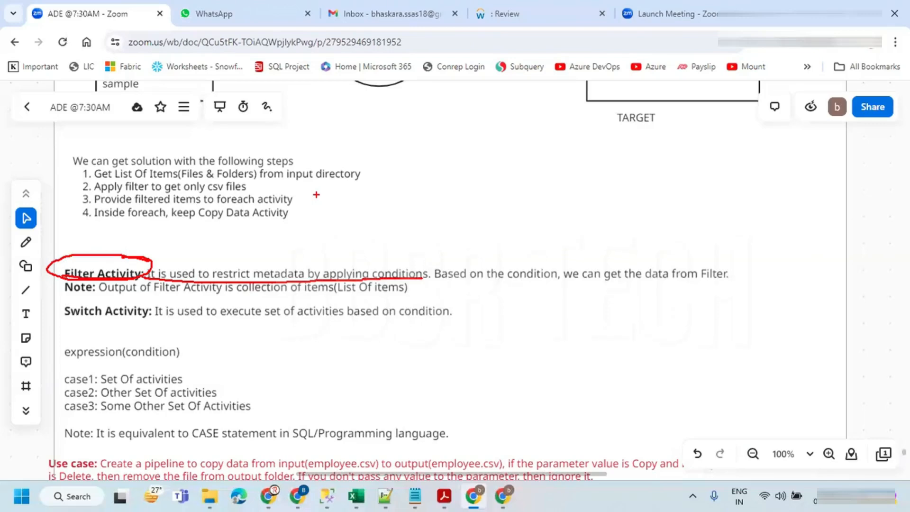
mouse_move(111, 216)
left_mouse_down()
mouse_move(102, 257)
mouse_move(108, 248)
left_mouse_up()
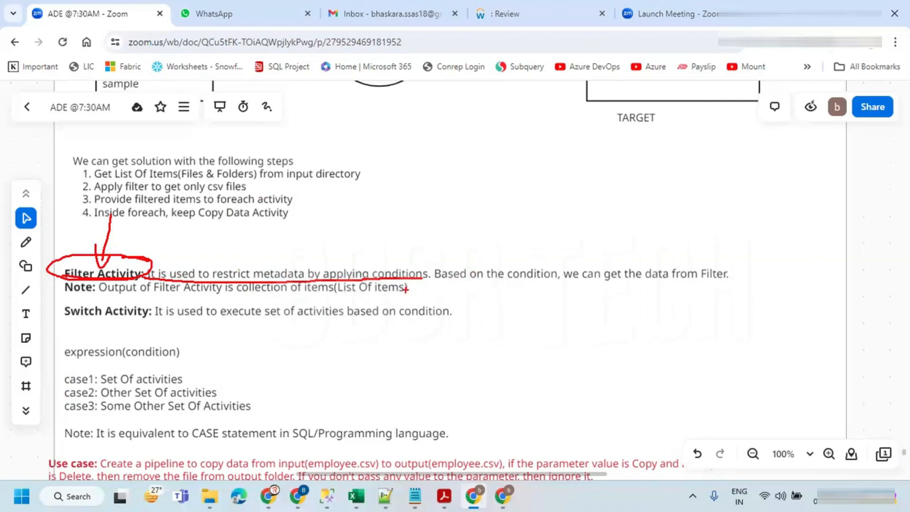
left_click_drag(434, 277, 708, 282)
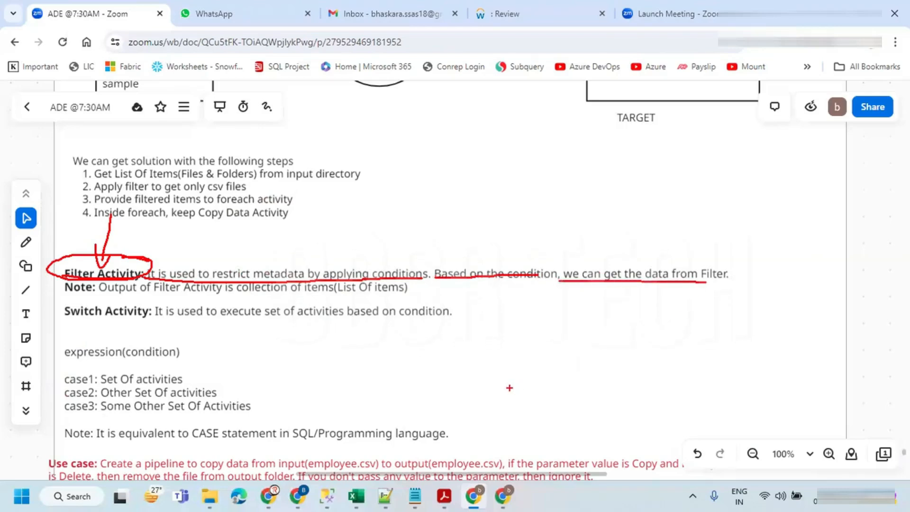
mouse_move(458, 219)
left_mouse_down()
mouse_move(459, 152)
mouse_move(574, 221)
mouse_move(457, 222)
left_mouse_up()
mouse_move(341, 183)
left_mouse_down()
mouse_move(448, 184)
mouse_move(407, 206)
left_mouse_up()
mouse_move(363, 127)
left_mouse_down()
mouse_move(363, 153)
mouse_move(394, 127)
left_mouse_up()
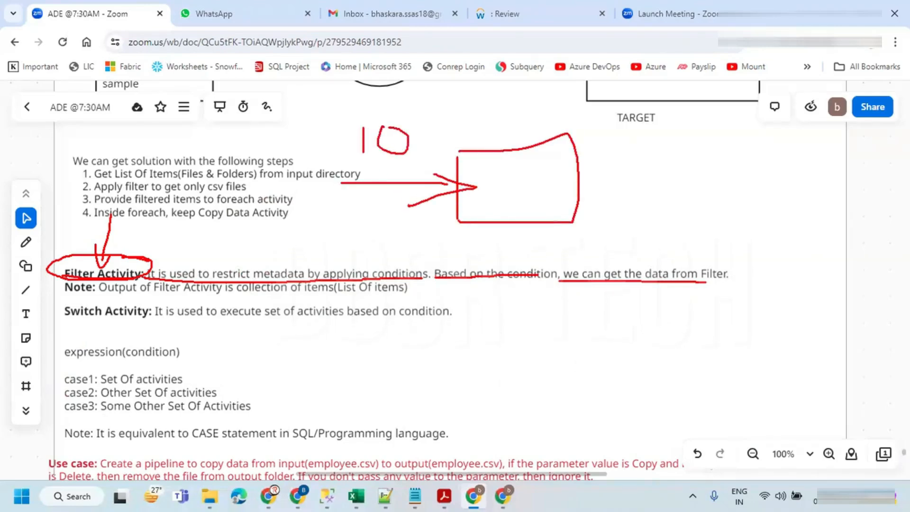
mouse_move(583, 180)
left_mouse_down()
mouse_move(693, 179)
mouse_move(667, 195)
left_mouse_up()
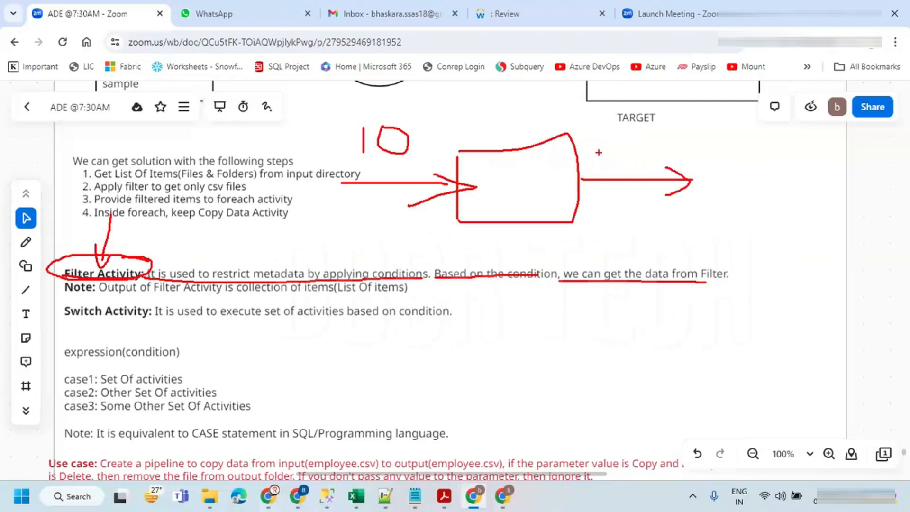
mouse_move(600, 135)
left_mouse_down()
mouse_move(607, 160)
mouse_move(626, 128)
left_mouse_up()
left_click_drag(108, 291, 318, 291)
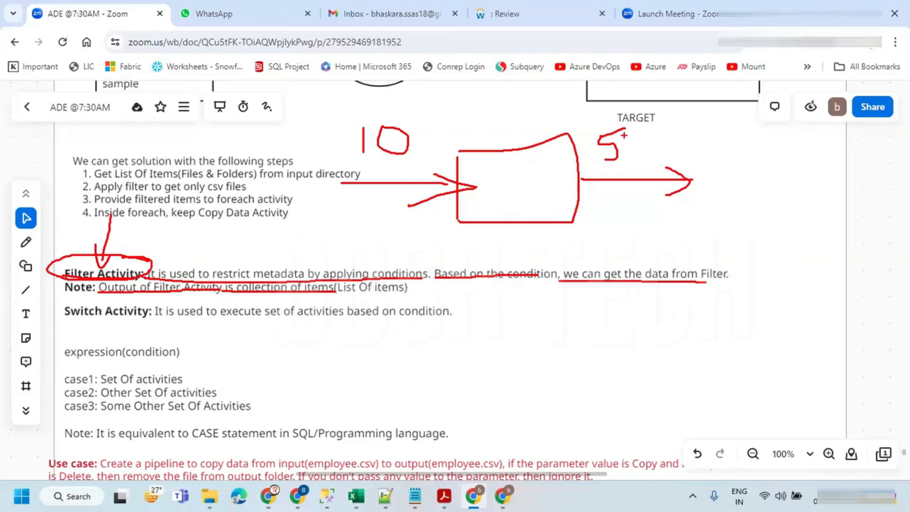
left_click_drag(483, 174, 486, 201)
mouse_move(483, 173)
left_mouse_down()
mouse_move(503, 170)
mouse_move(503, 183)
mouse_move(539, 179)
mouse_move(532, 172)
left_mouse_up()
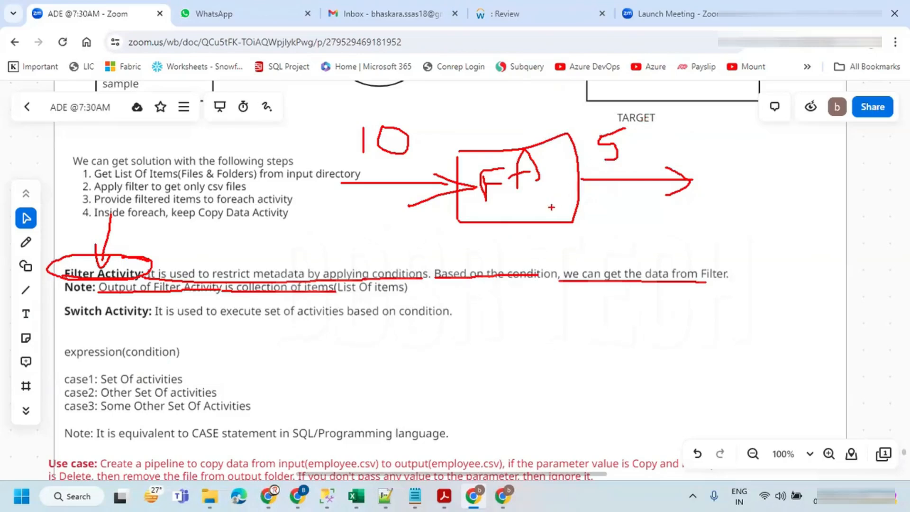
key("Escape")
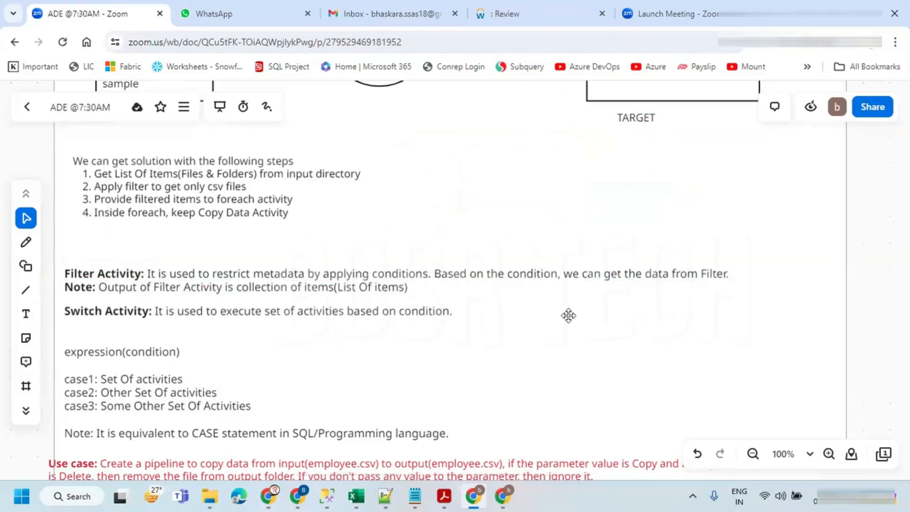
Step: Switch to Azure Data Factory, add a Filter activity to the pipeline, connect it to Get Metadata1's success output and align it beside Get Metadata1
left_click(511, 496)
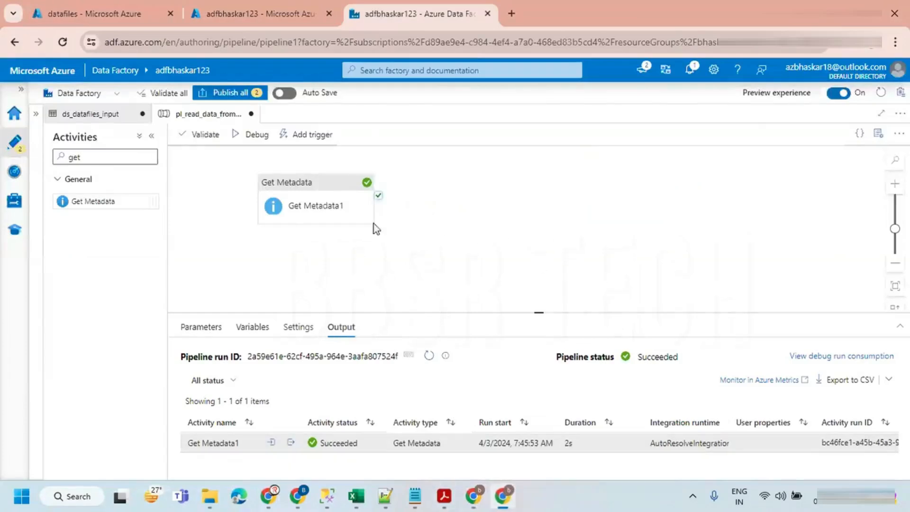
double_click(109, 157)
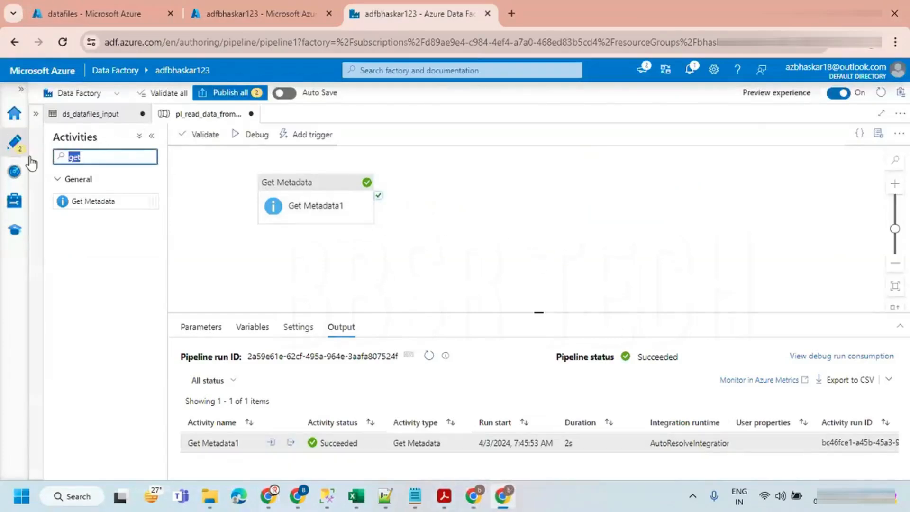
type("file")
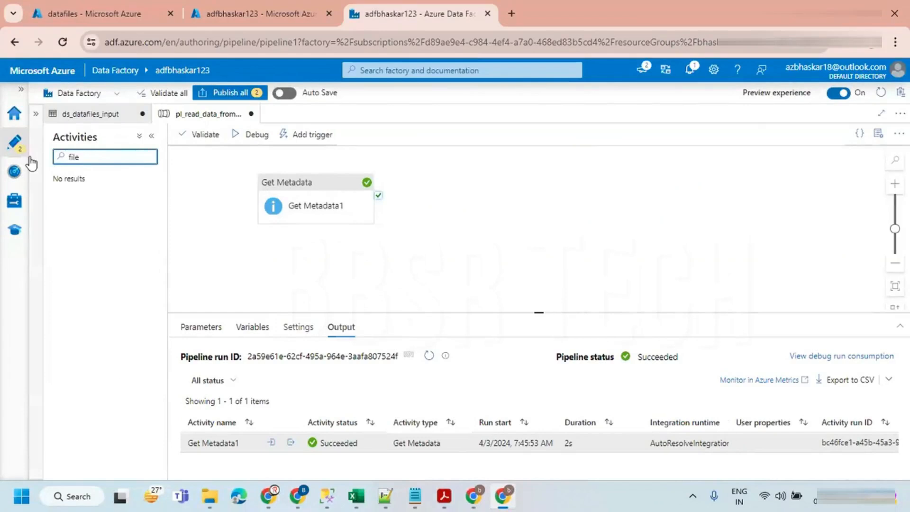
key("BackSpace")
key("BackSpace")
left_click_drag(79, 240, 510, 190)
left_click_drag(378, 196, 465, 230)
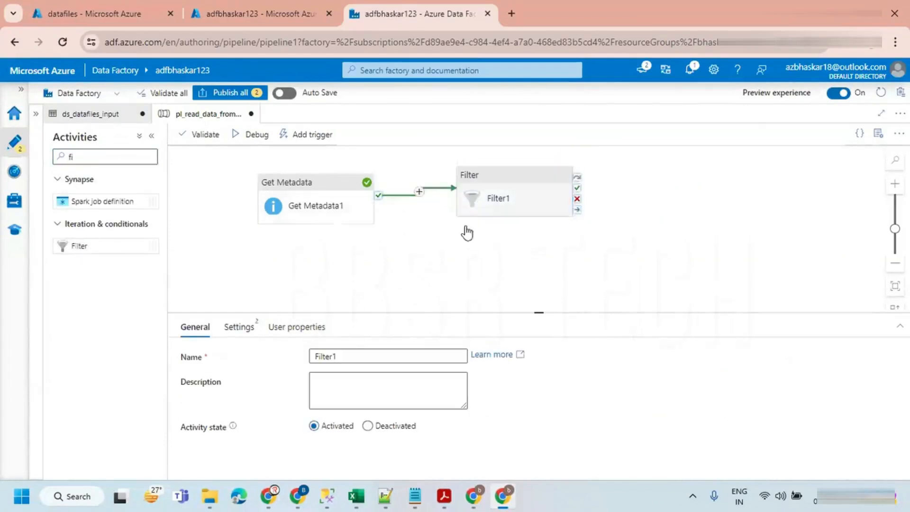
left_click(319, 214)
left_click(513, 185)
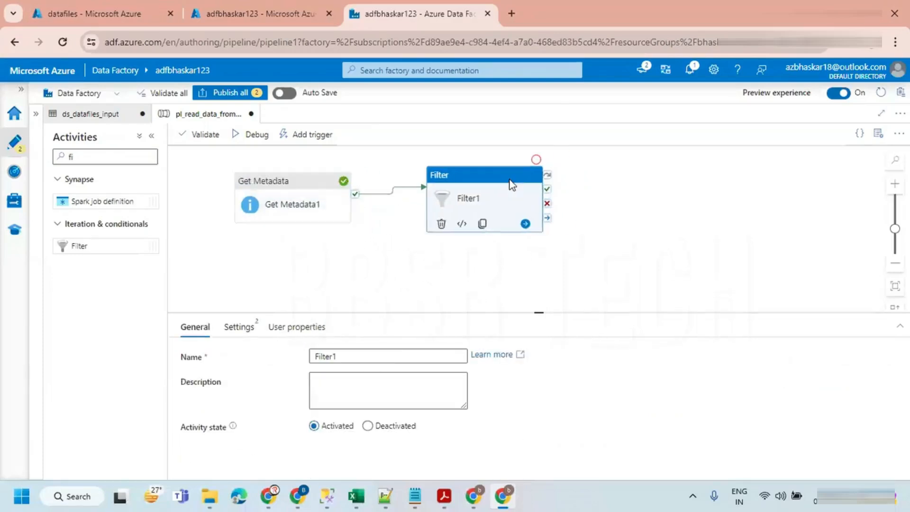
left_click_drag(477, 194, 477, 186)
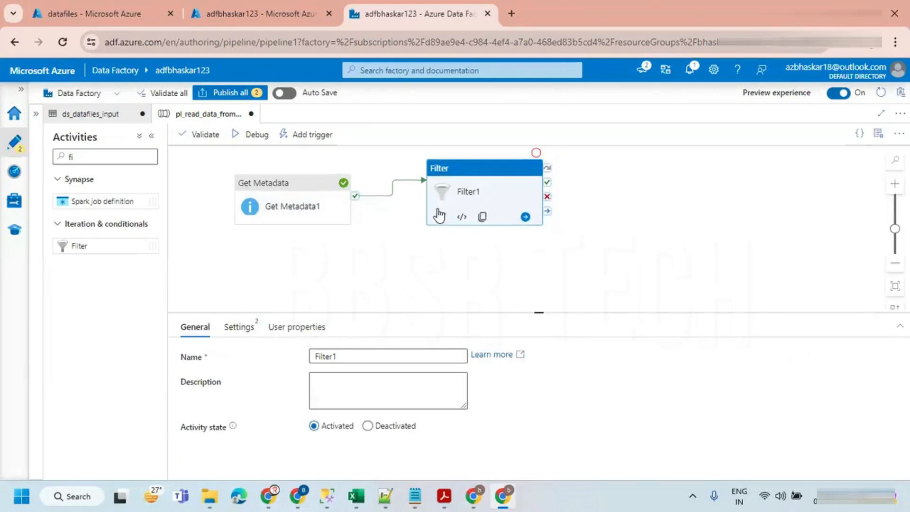
left_click(240, 328)
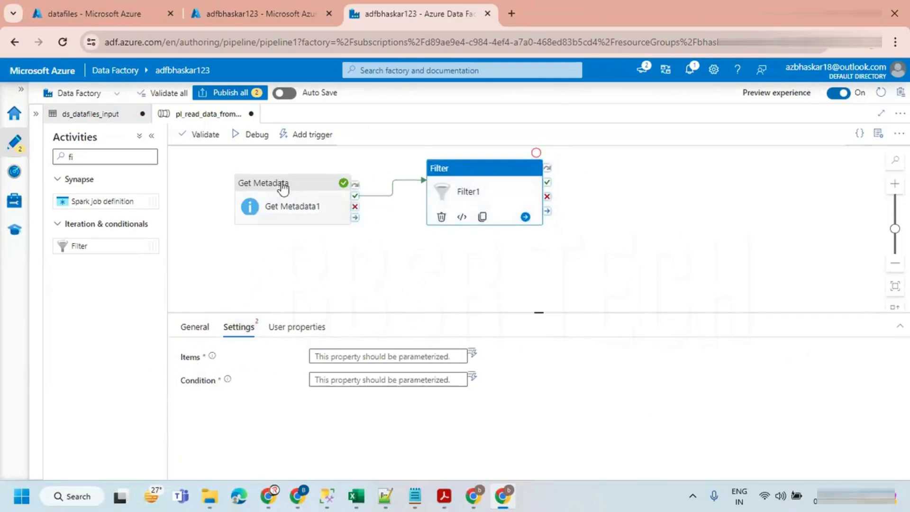
left_click(387, 357)
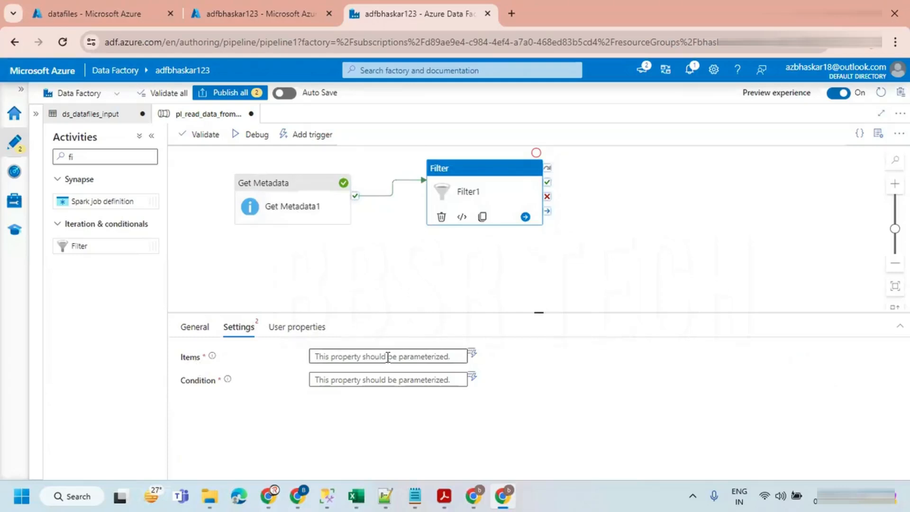
left_click(355, 372)
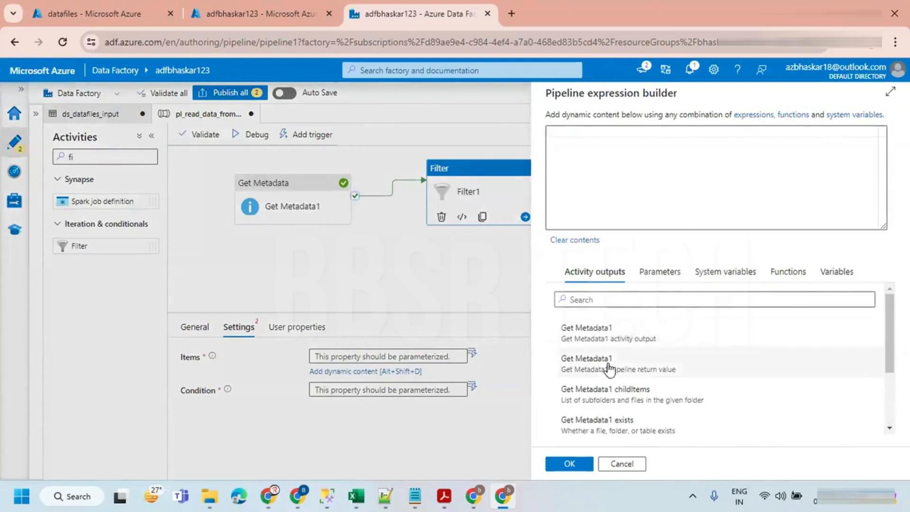
left_click(611, 394)
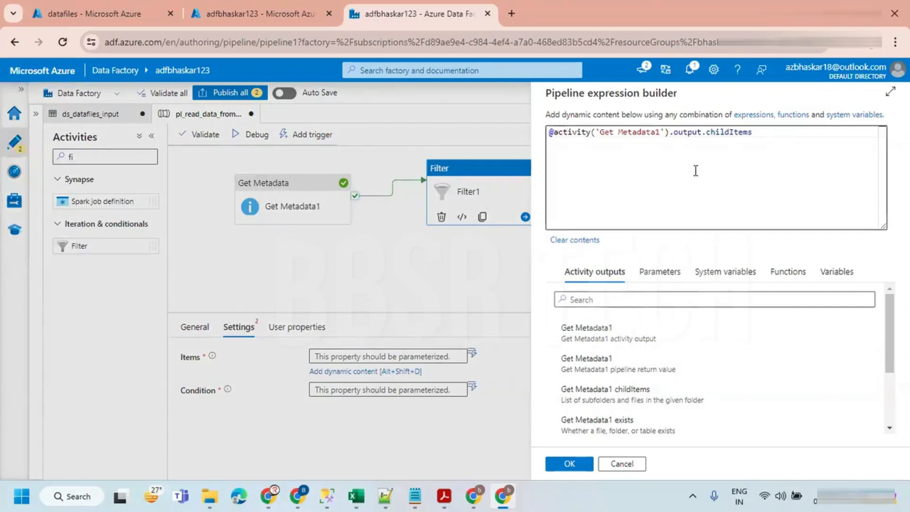
left_click(568, 466)
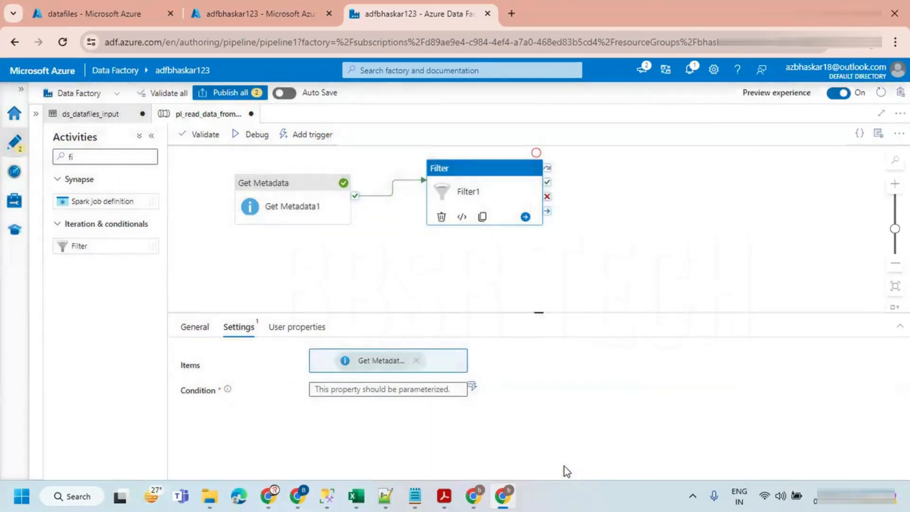
left_click(400, 389)
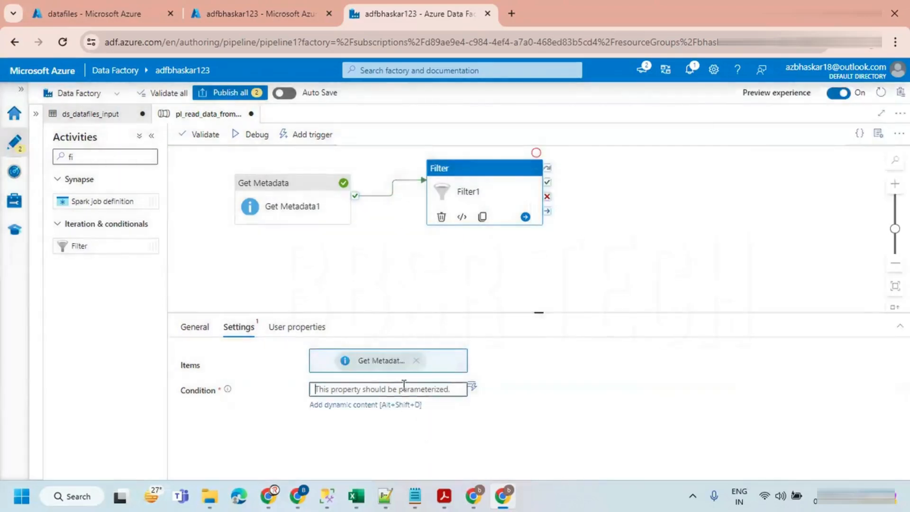
left_click(387, 406)
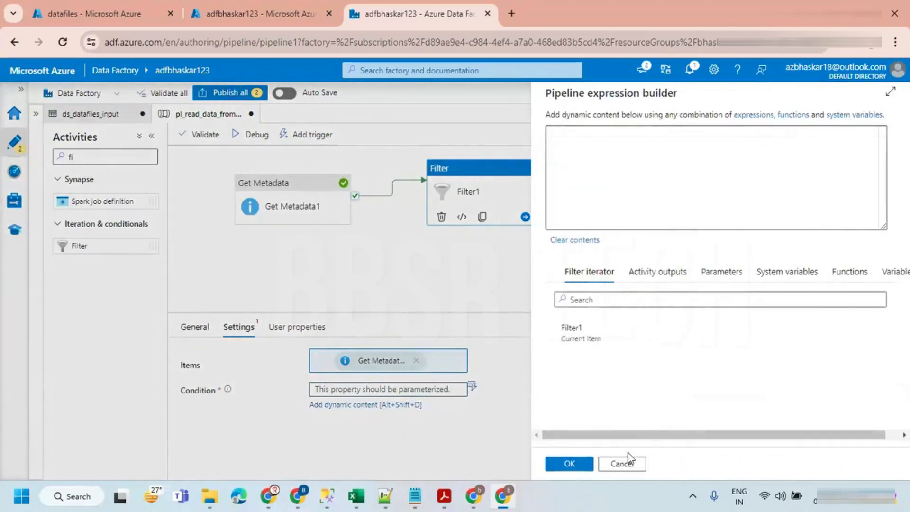
left_click(625, 465)
Step: Open the Get Metadata1 activity's run output from the pipeline's debug results and enlarge it
left_click(195, 329)
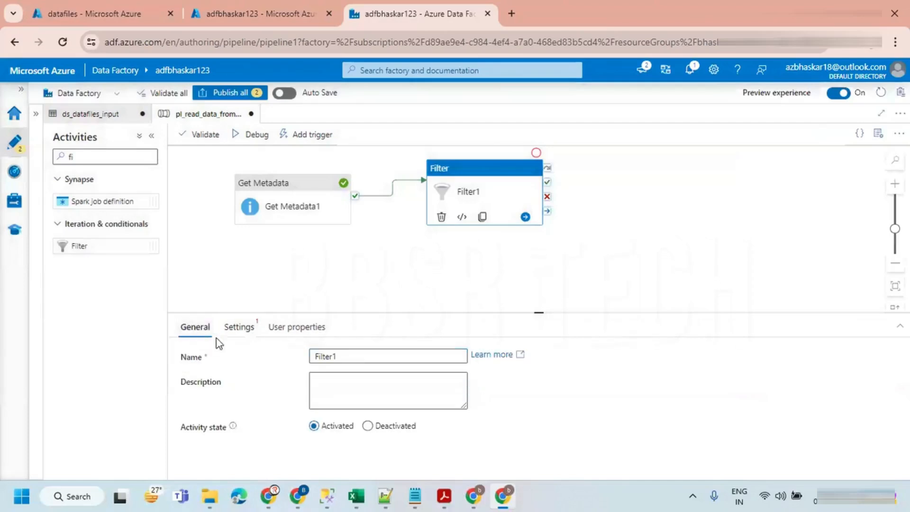
left_click(287, 270)
left_click(290, 442)
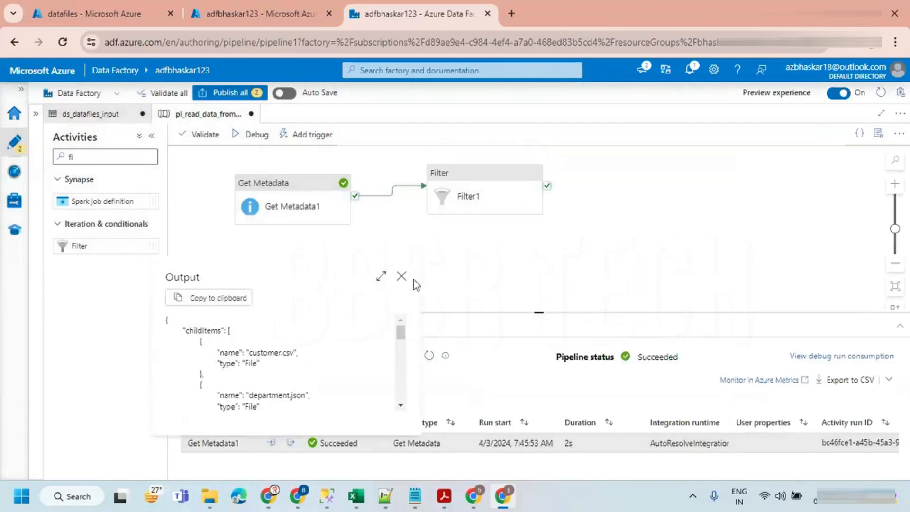
left_click(381, 276)
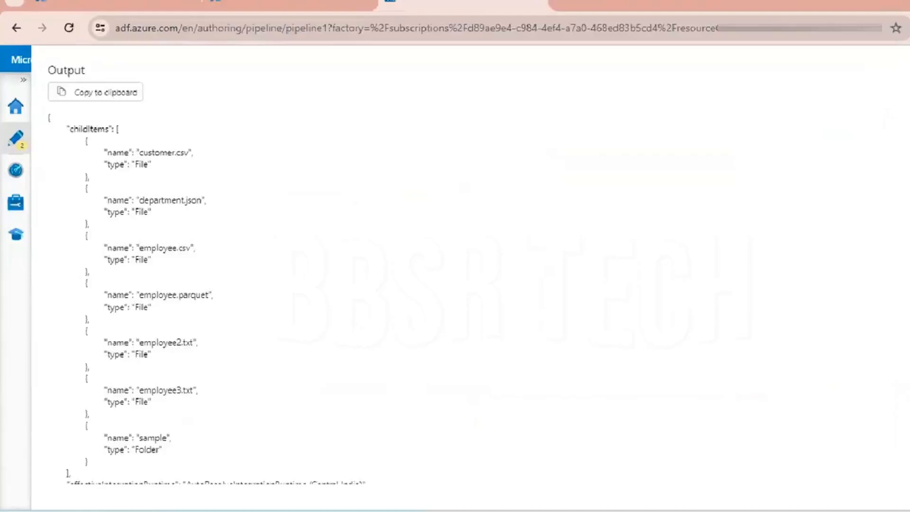
mouse_move(114, 119)
left_mouse_down()
mouse_move(264, 325)
mouse_move(382, 511)
mouse_move(398, 509)
left_mouse_up()
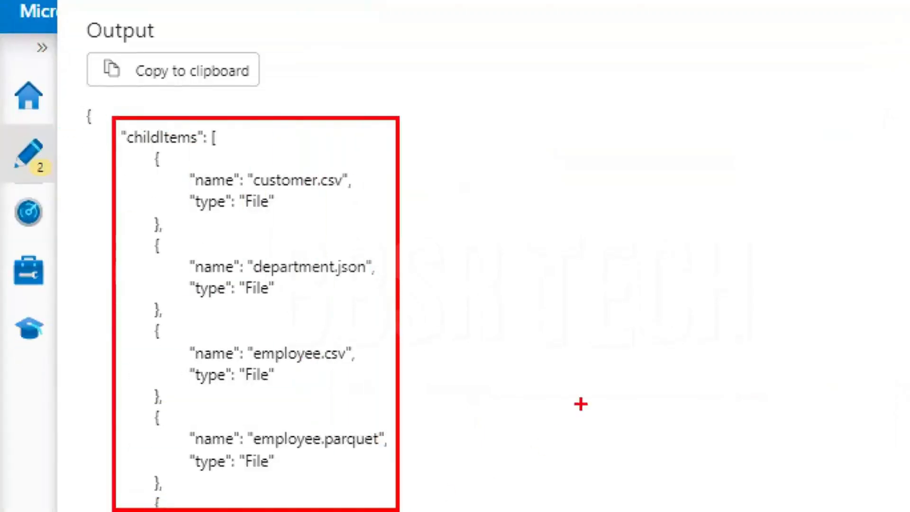
type("t")
type("@")
type("item()")
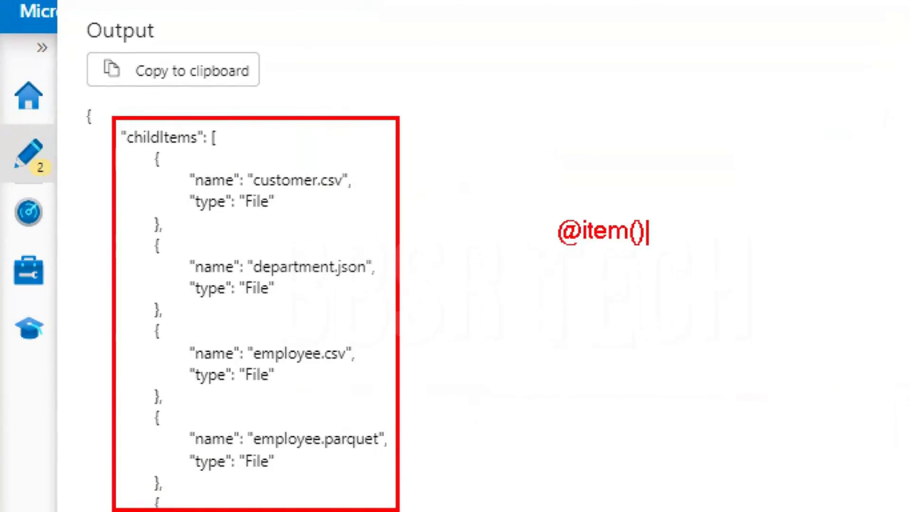
key("BackSpace")
type(")")
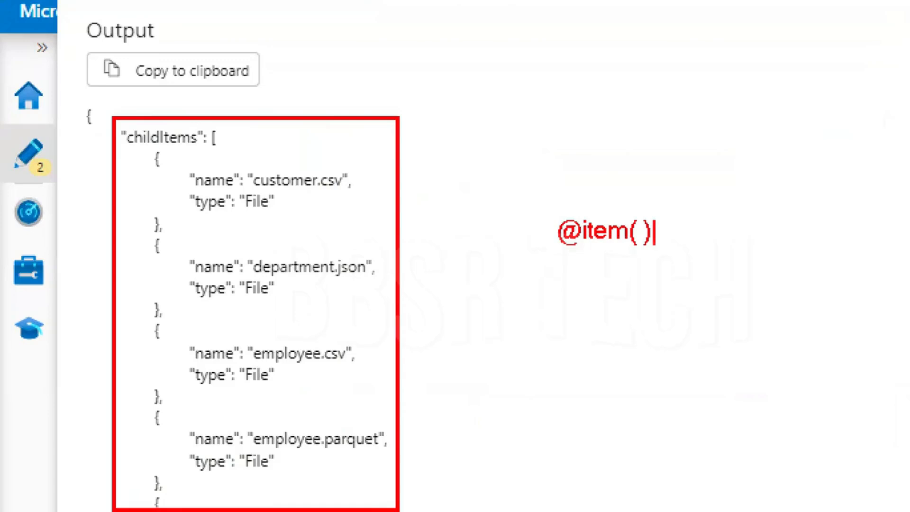
type("--- Li")
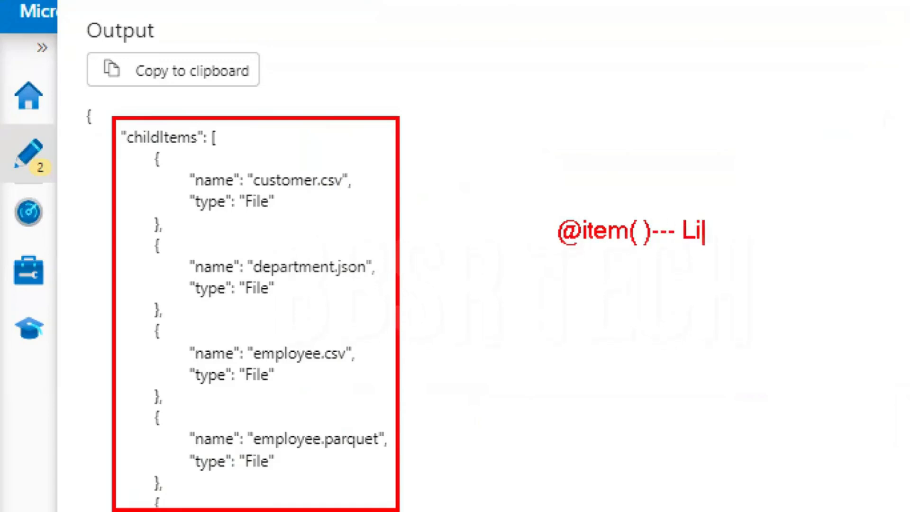
type("st Of items")
key("Return")
key("Return")
key("Return")
type("@")
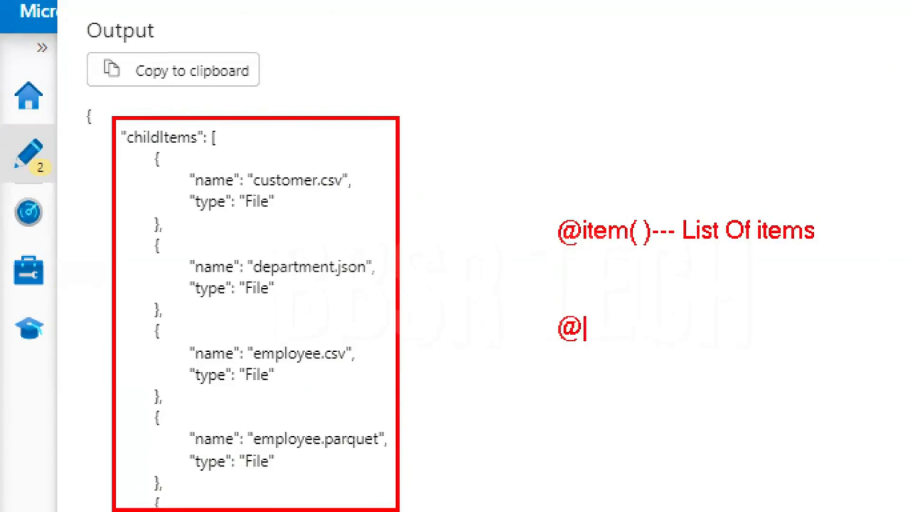
type("item( ).")
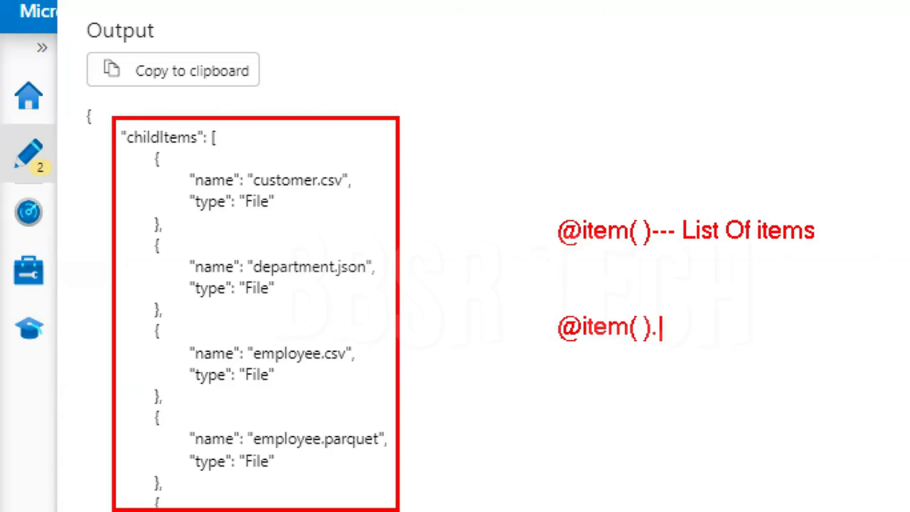
type("name -")
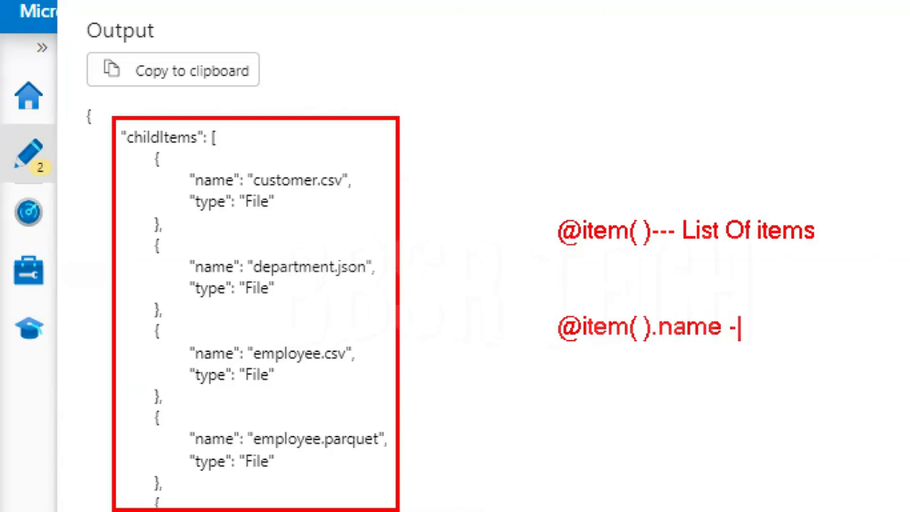
type("-> name")
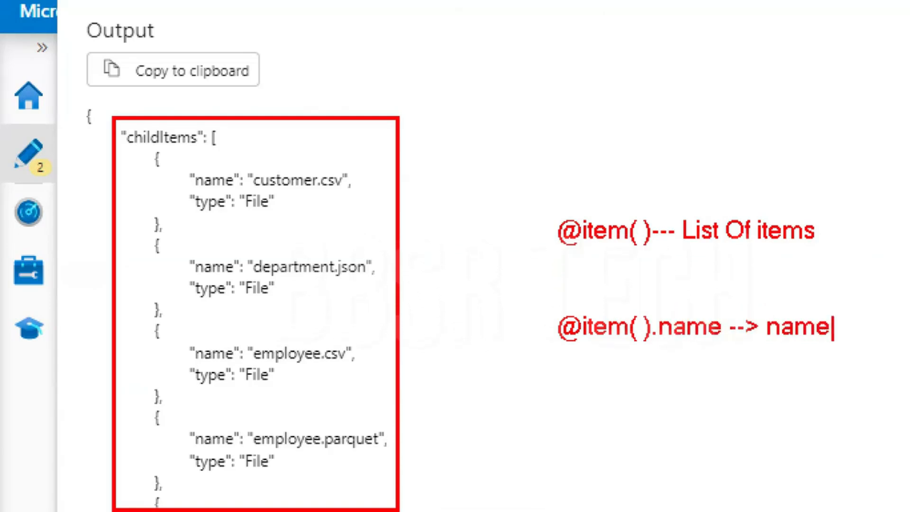
type(" of the")
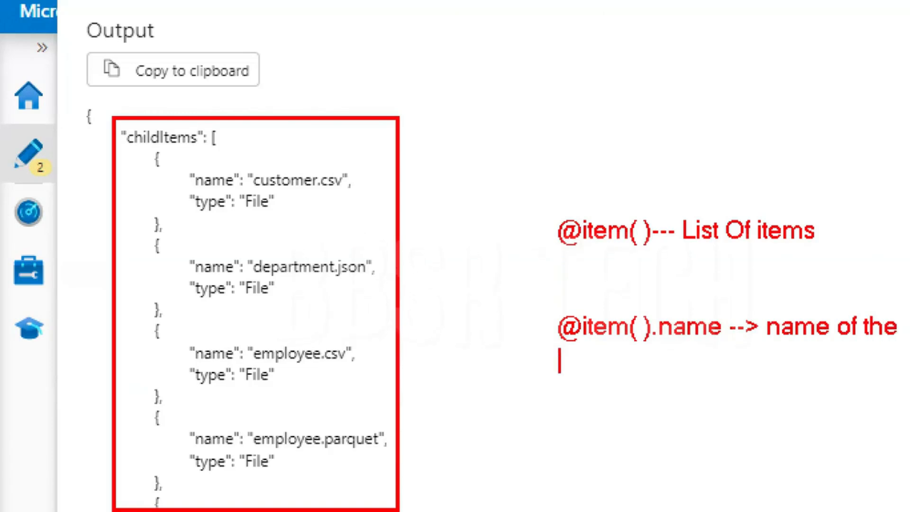
type(" file from th")
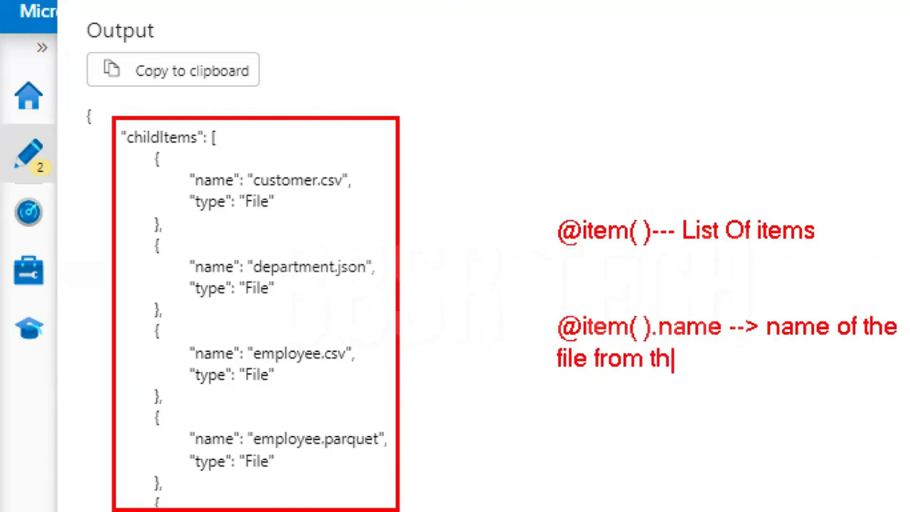
type("e list of tim")
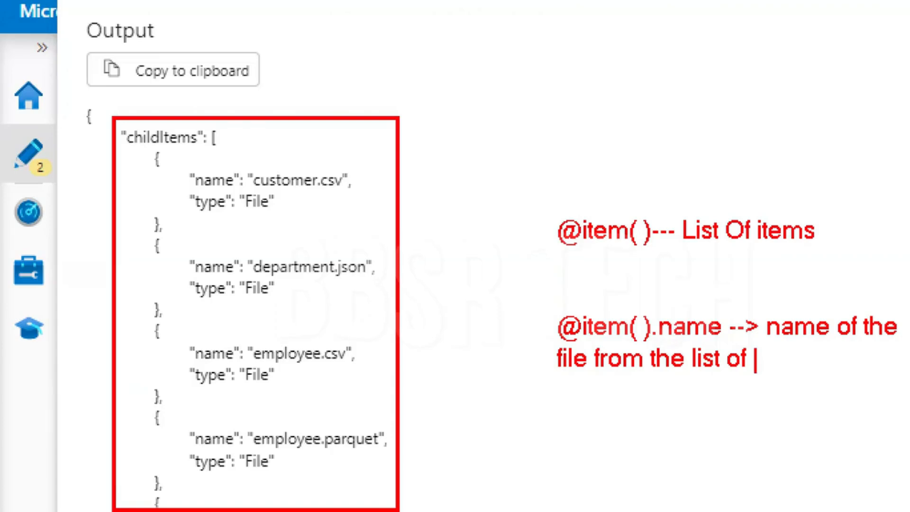
key("BackSpace")
key("BackSpace")
type("tems")
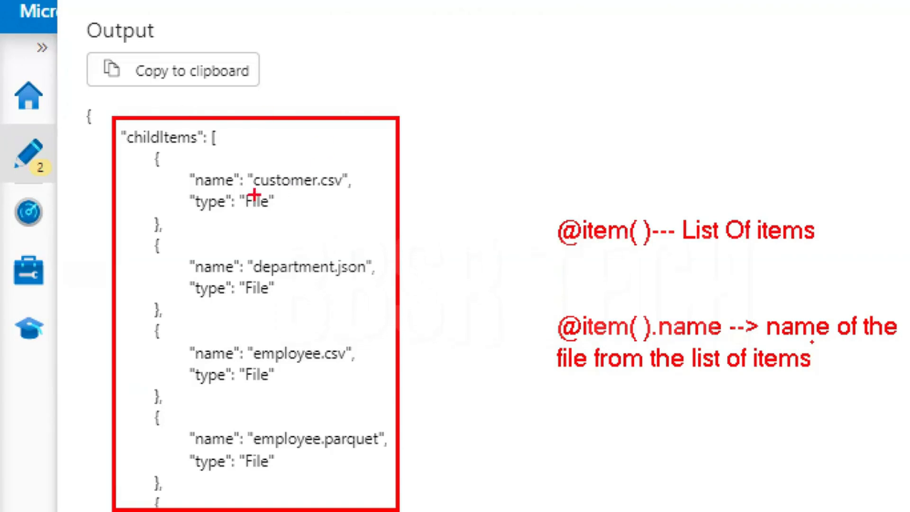
Step: Underline the customer.csv, department.json and employee.csv name entries, clear the annotations and close the run output
left_click_drag(177, 185, 366, 182)
left_click_drag(180, 276, 360, 276)
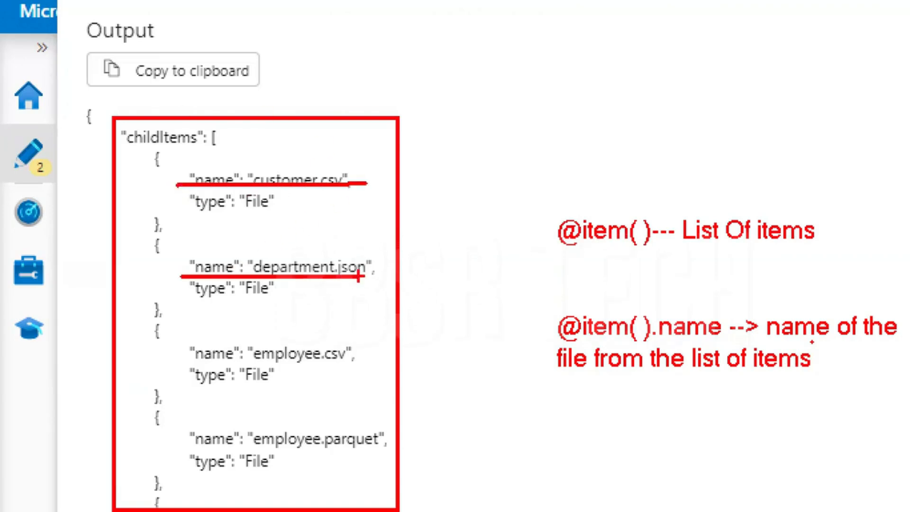
left_click_drag(190, 364, 341, 354)
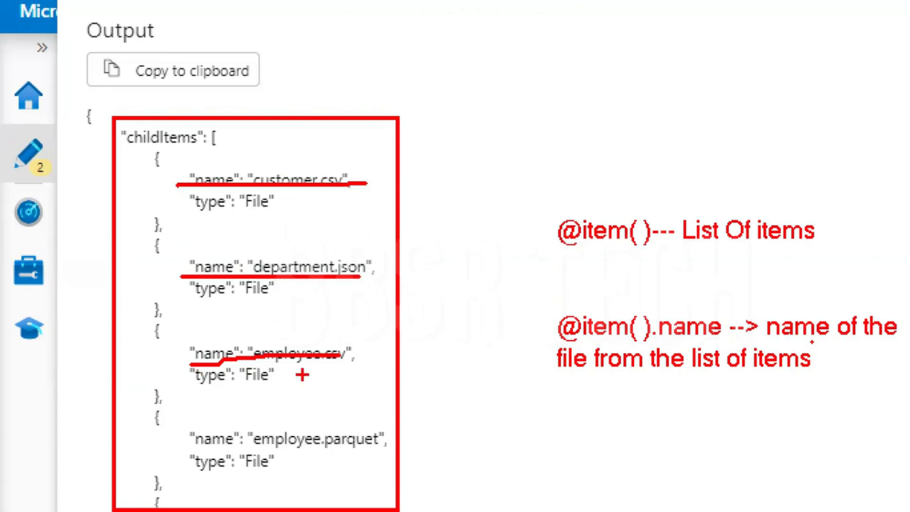
key("Escape")
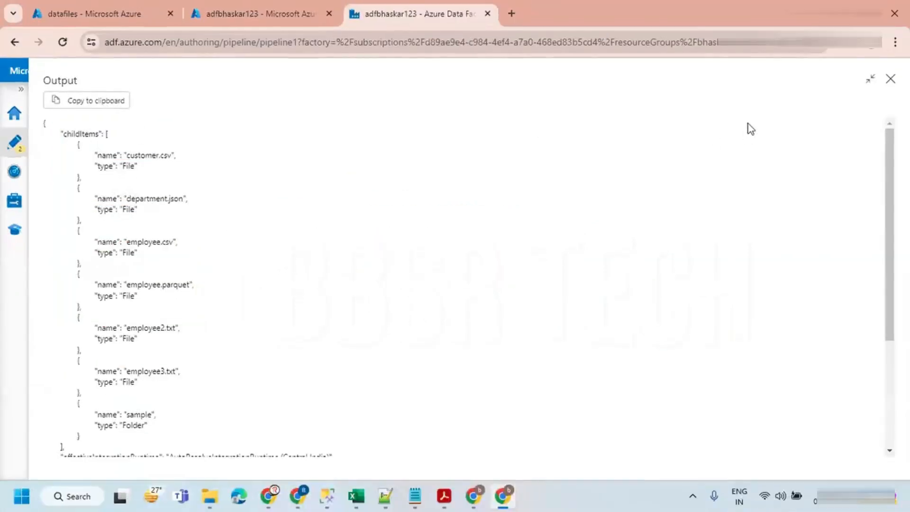
left_click(891, 79)
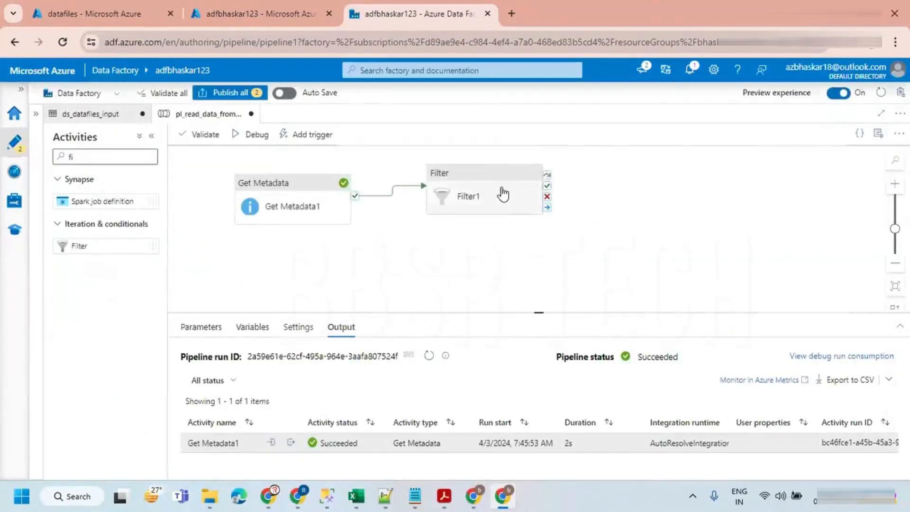
Step: Open the expression builder for the Filter1 activity's condition
left_click(504, 195)
left_click(240, 327)
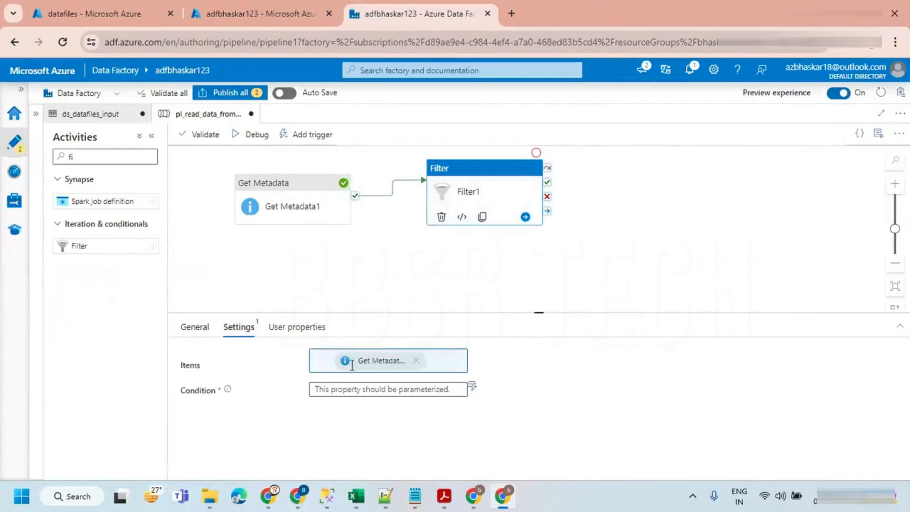
left_click(353, 389)
left_click(361, 404)
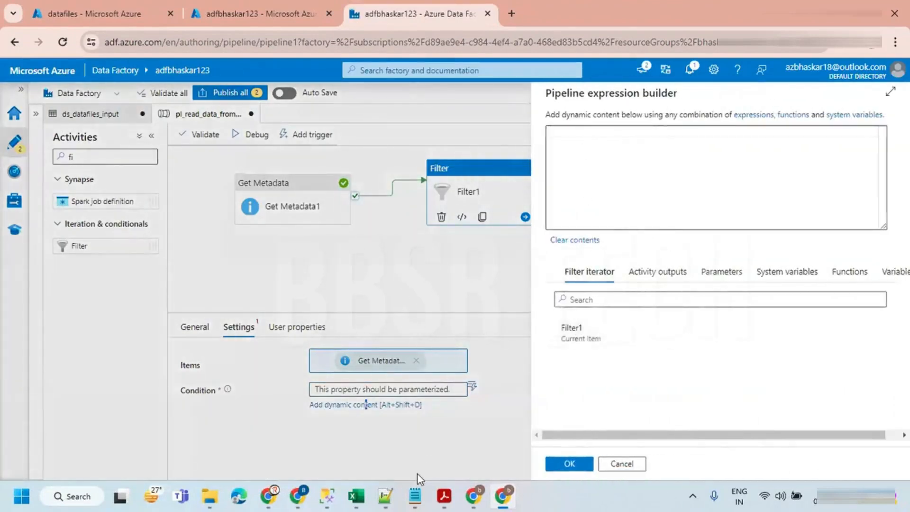
left_click(385, 496)
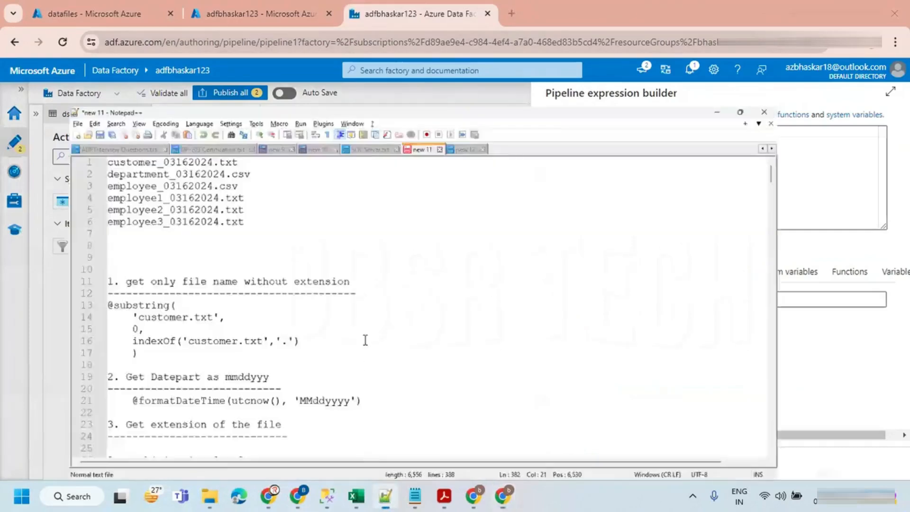
scroll(483, 304, "down", 10)
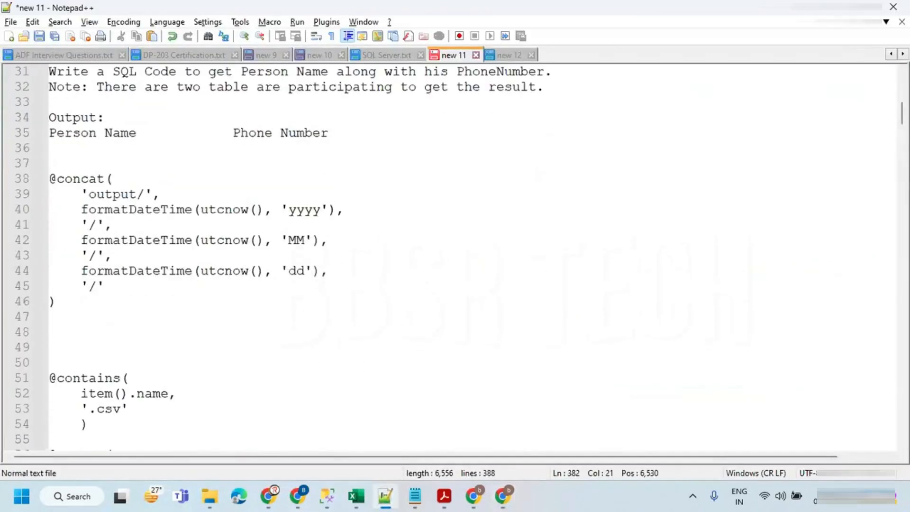
scroll(483, 305, "down", 20)
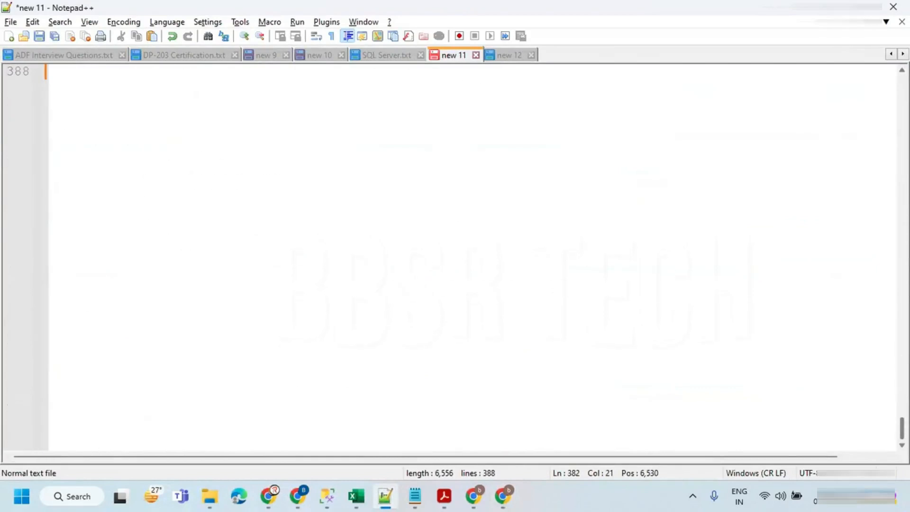
scroll(260, 237, "up", 1)
left_click(90, 122)
type("@it")
key("BackSpace")
key("BackSpace")
key("BackSpace")
type("@")
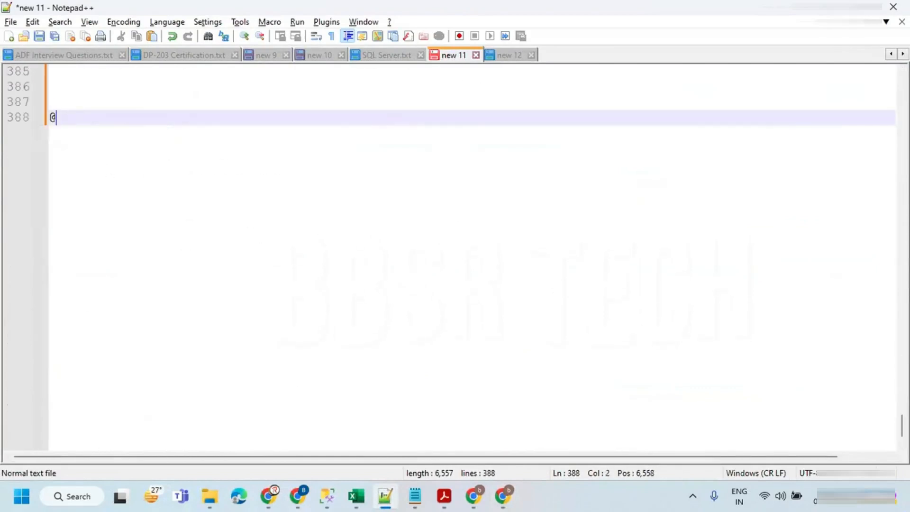
type("item().name")
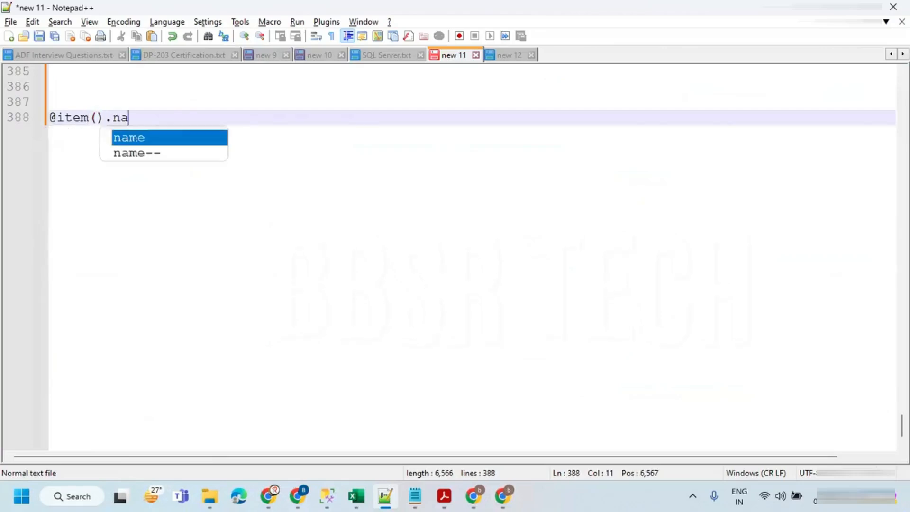
left_click(63, 108)
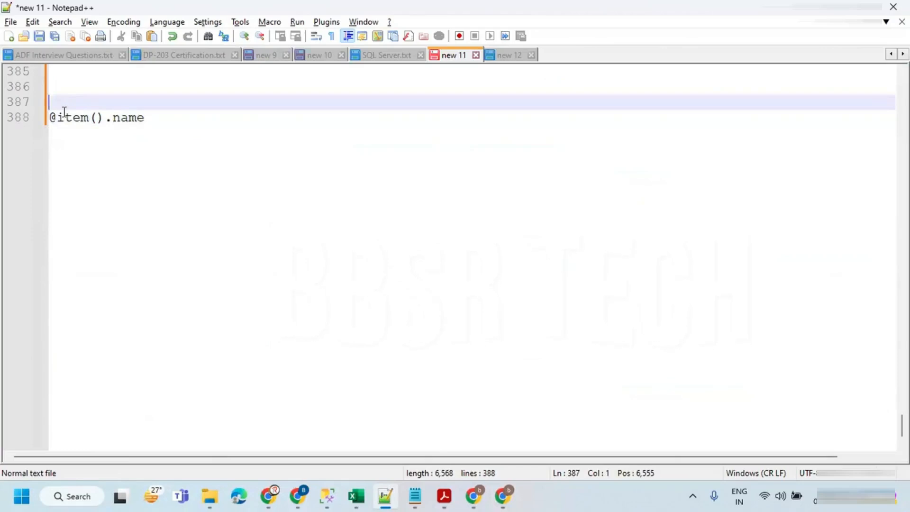
type("@contain")
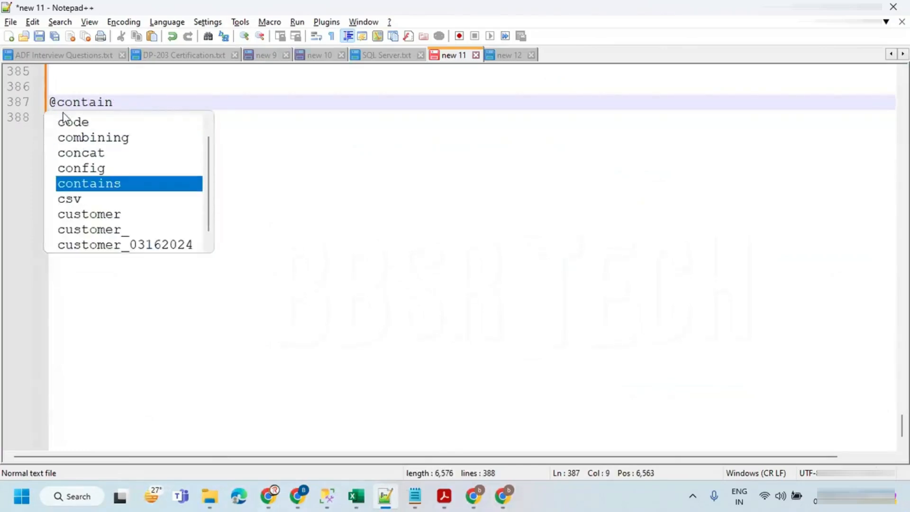
key("Return")
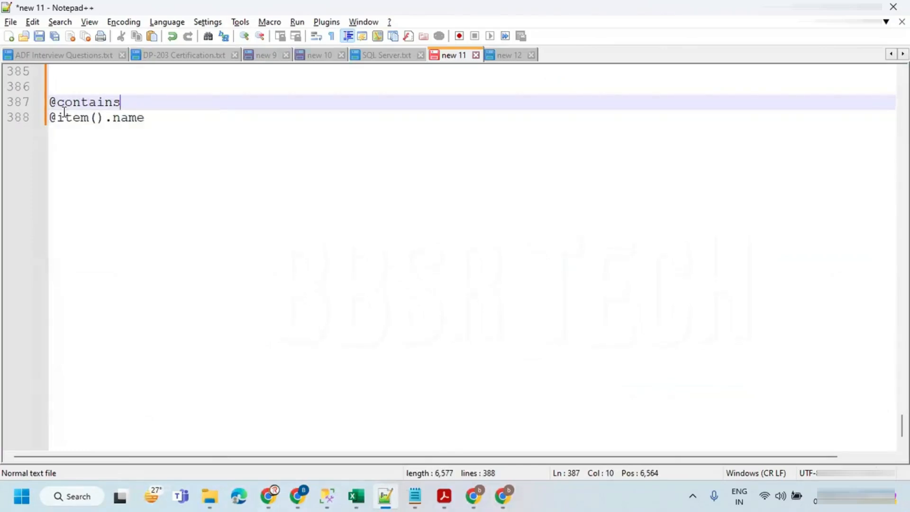
type("(")
left_click(53, 114)
key("Tab")
left_click(193, 125)
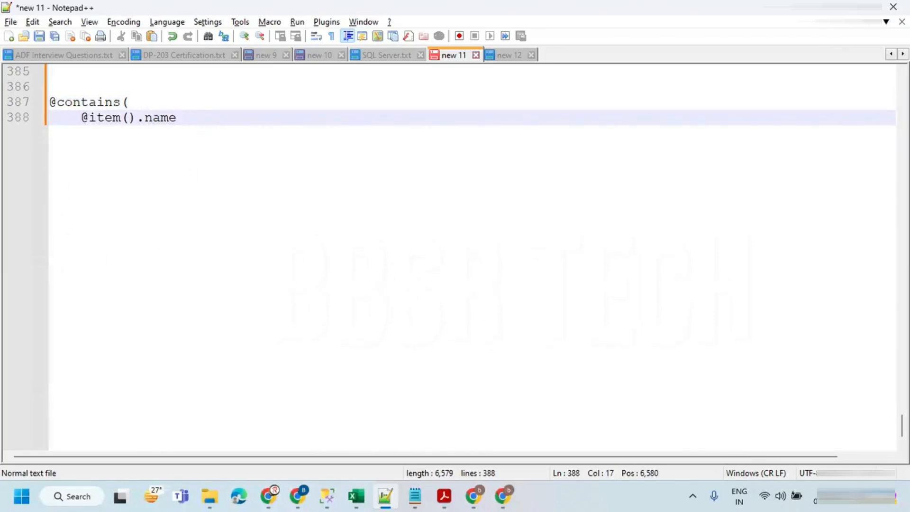
key("Return")
key("Return")
key("Return")
key("BackSpace")
key("Return")
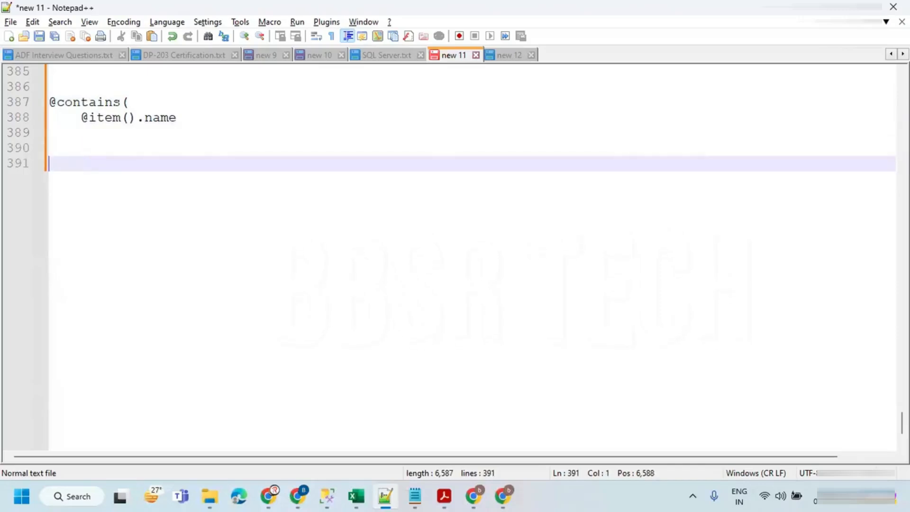
type("@contains('bhaskar', 'a')--")
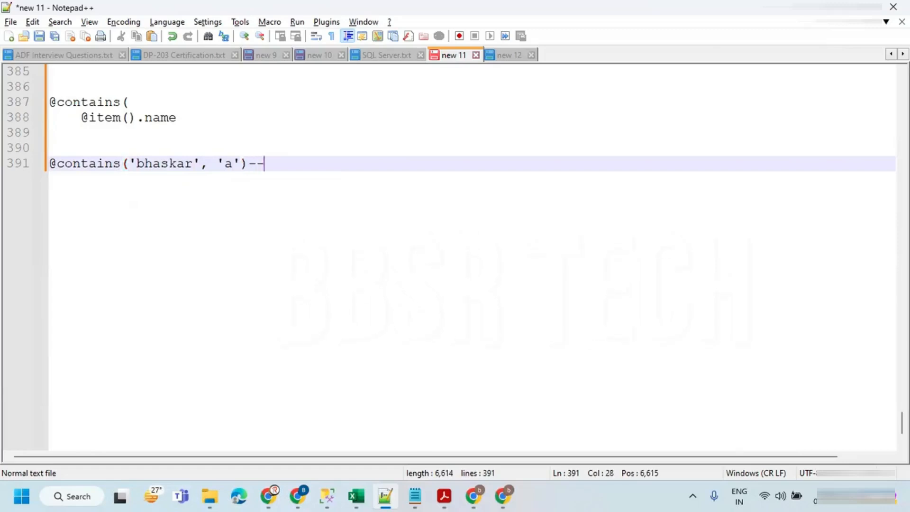
type("> true")
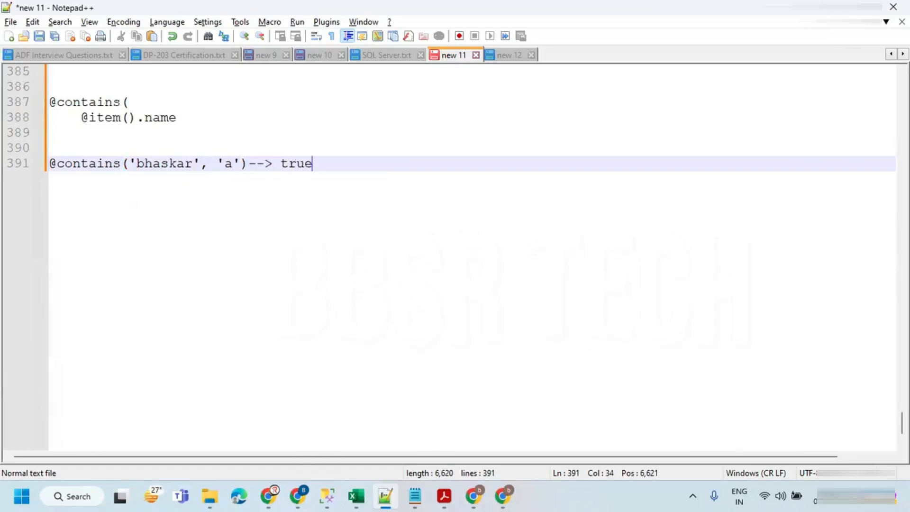
key("Return")
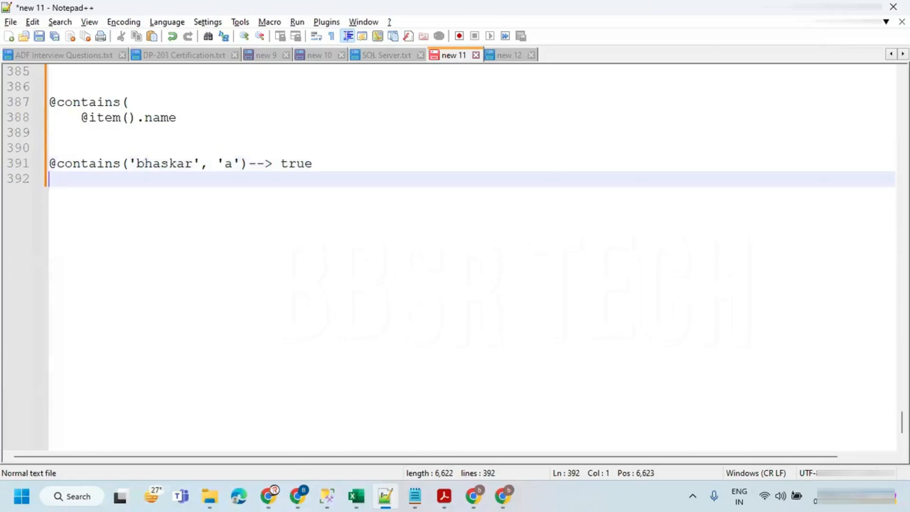
type("@contain")
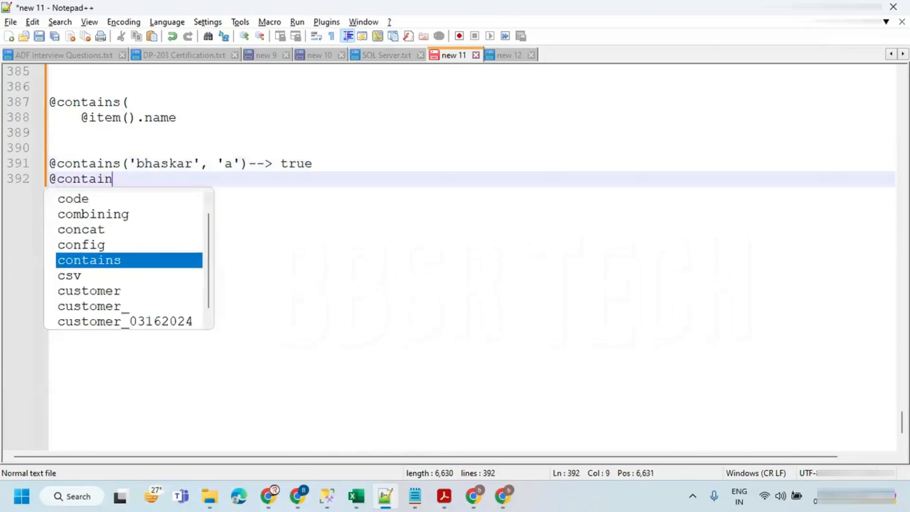
type("s('bhaskar")
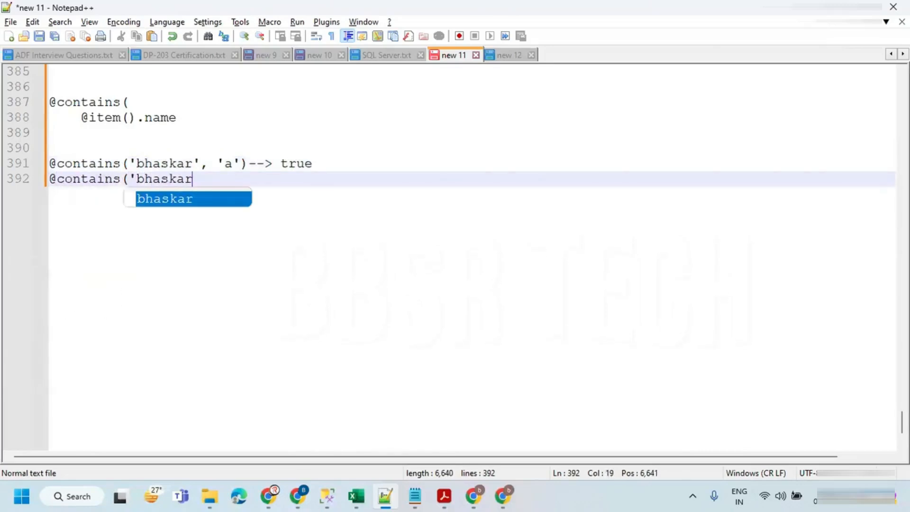
type("', '")
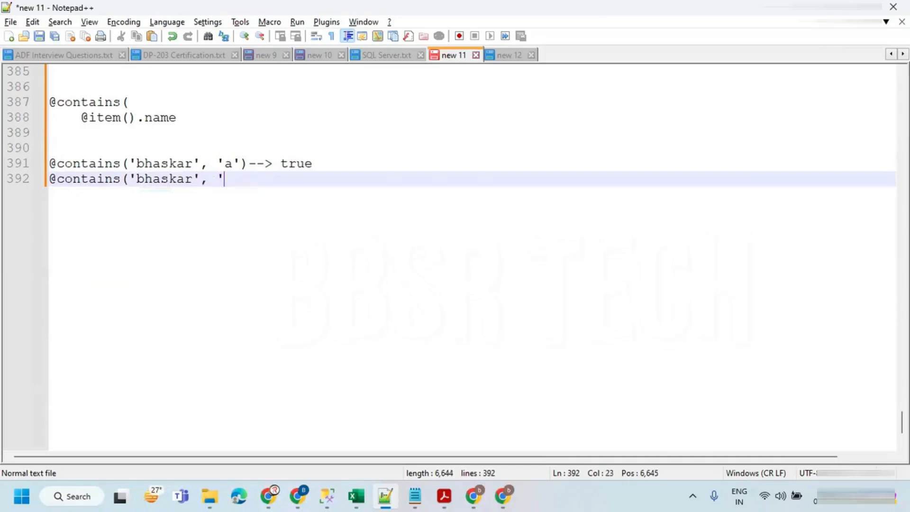
type("b')--<")
left_click(229, 179)
key("BackSpace")
type("c")
left_click(302, 178)
key("BackSpace")
type("> false")
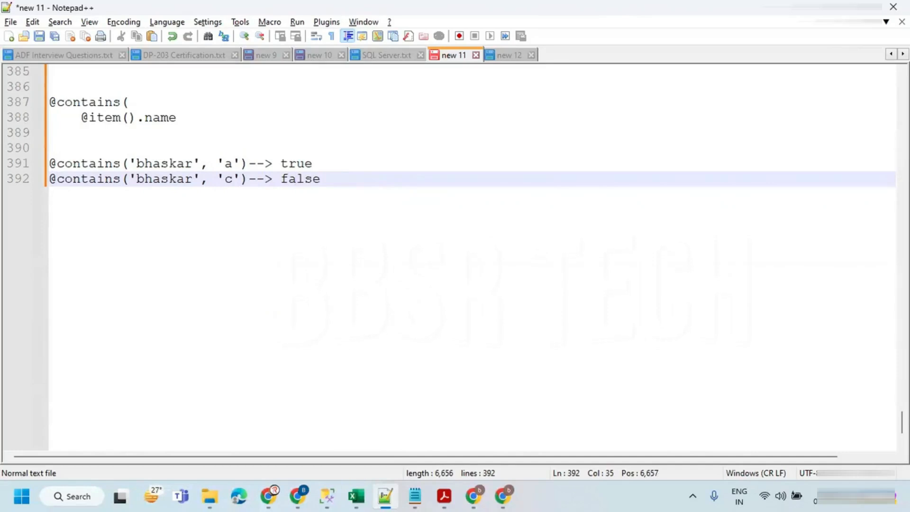
left_click(217, 164)
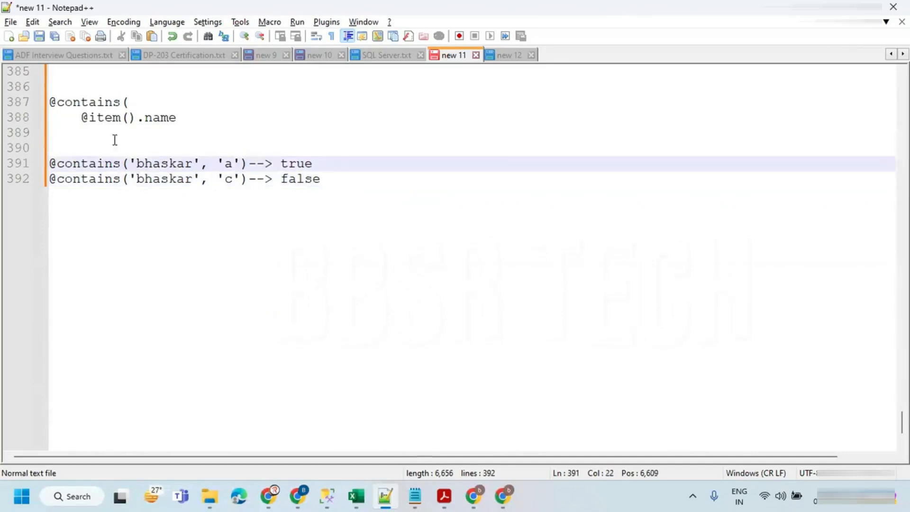
left_click_drag(183, 115, 80, 118)
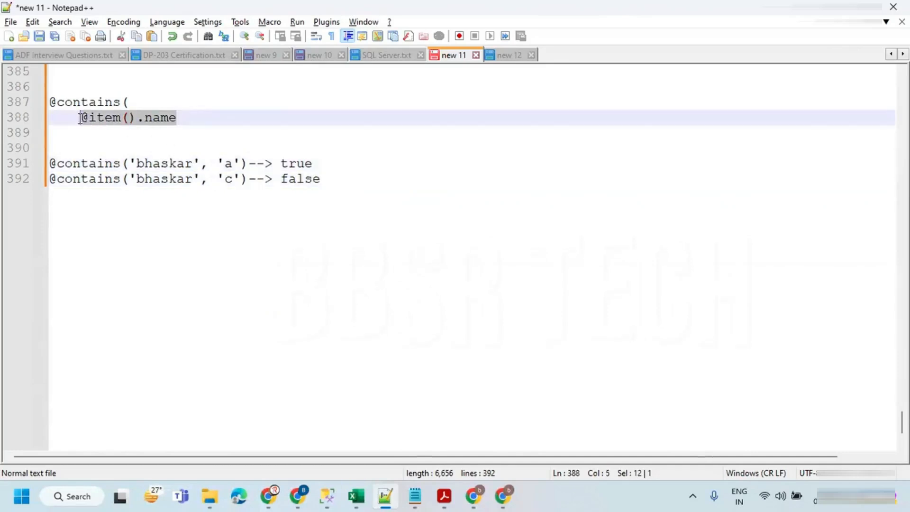
left_click(192, 121)
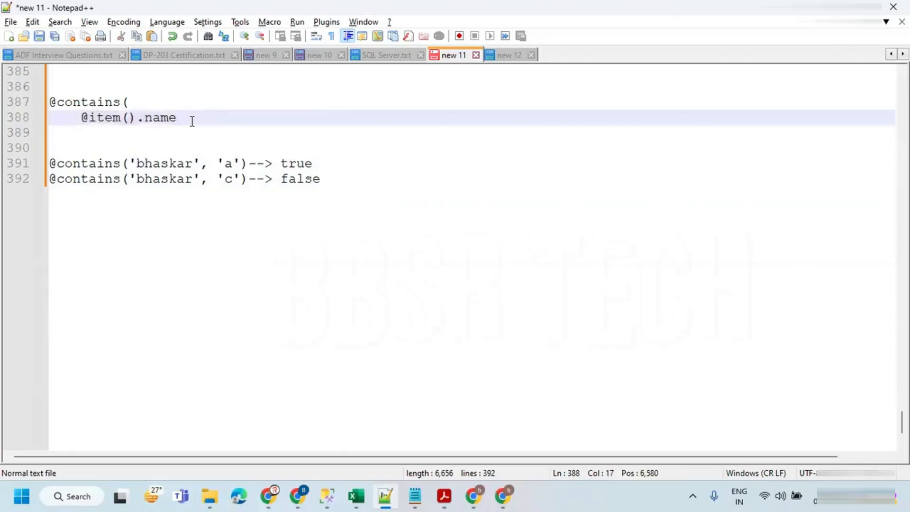
key("Return")
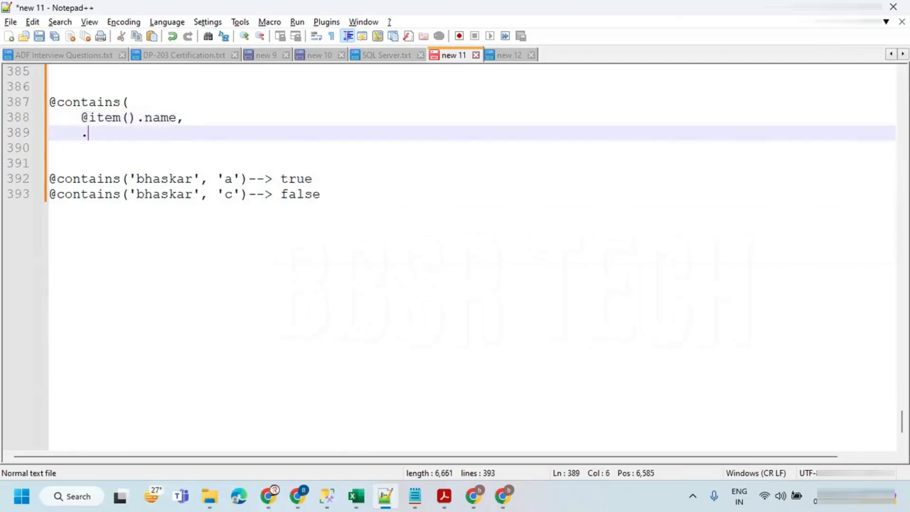
type("'.c")
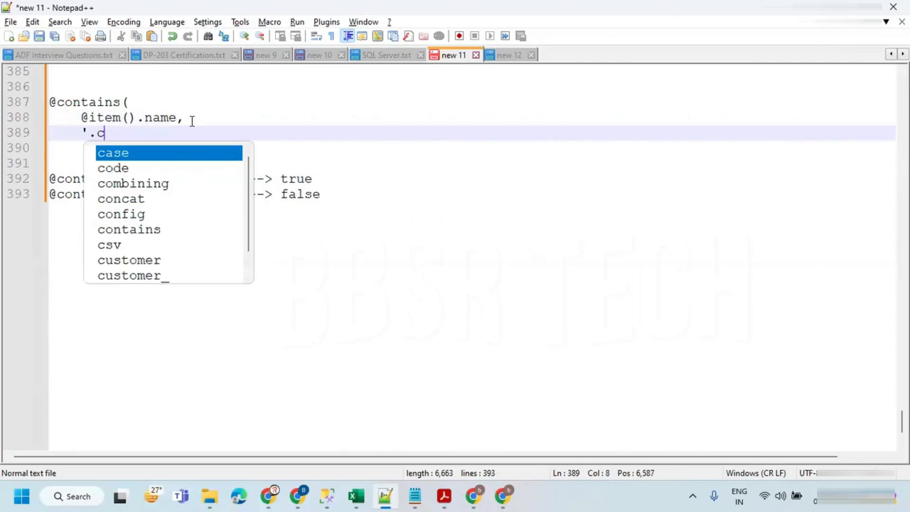
type("sv'")
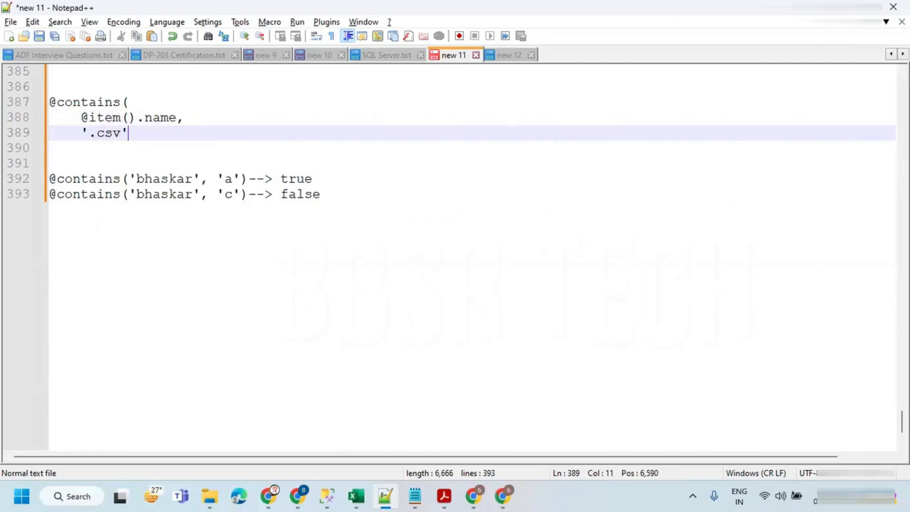
key("Return")
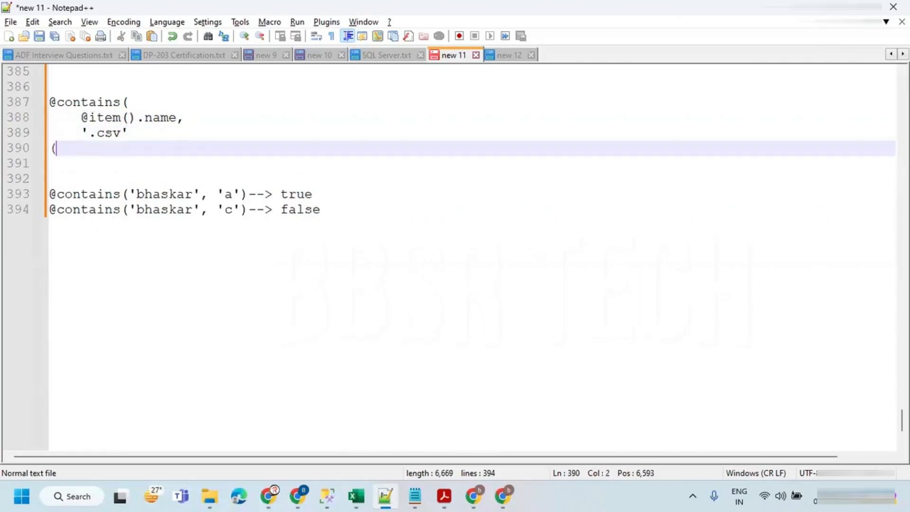
type(")")
left_click_drag(74, 147, 45, 109)
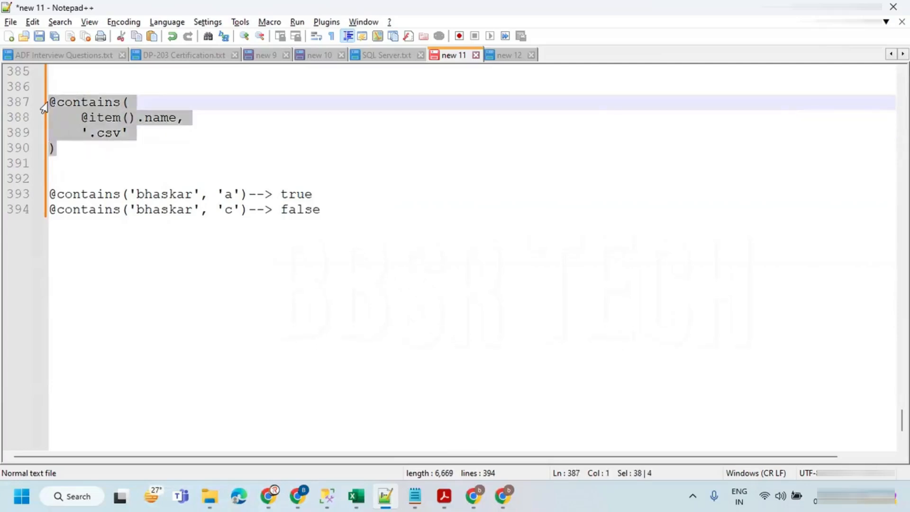
left_click(98, 134)
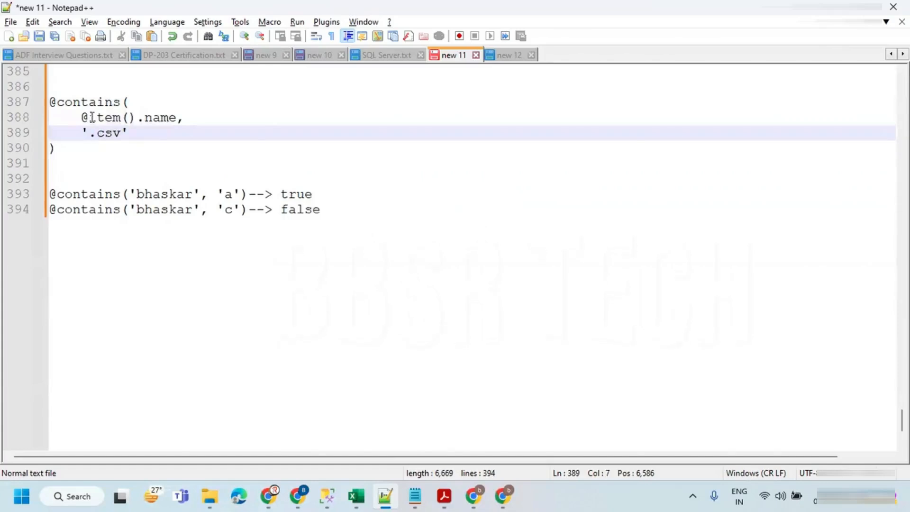
left_click(88, 118)
key("BackSpace")
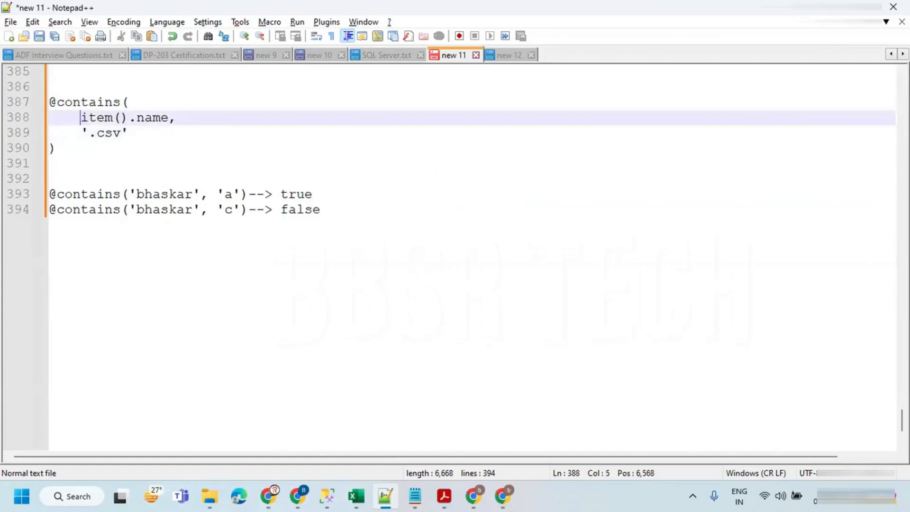
left_click_drag(55, 148, 40, 103)
key("ctrl+c")
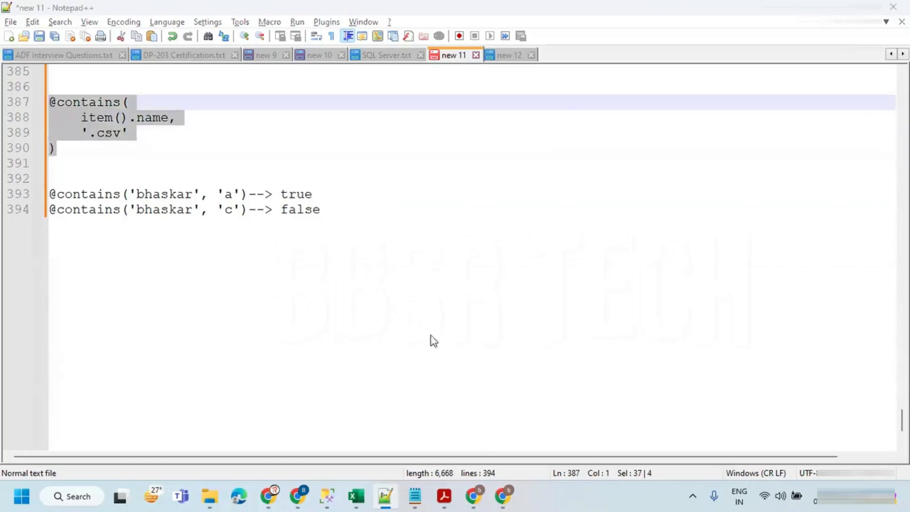
key("alt+Tab")
key("ctrl+v")
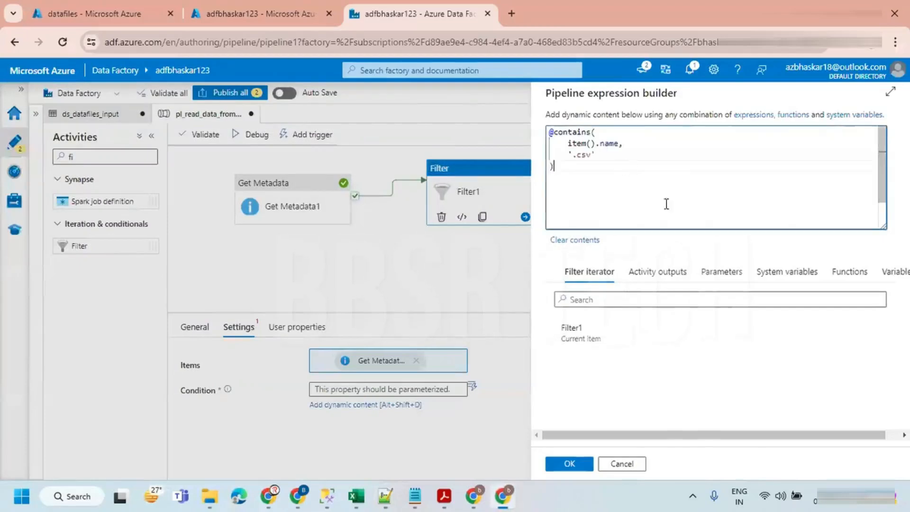
Step: Look up the contains function in the expression builder's function list and accept the condition for Filter1
left_click(857, 278)
left_click(633, 297)
type("contains")
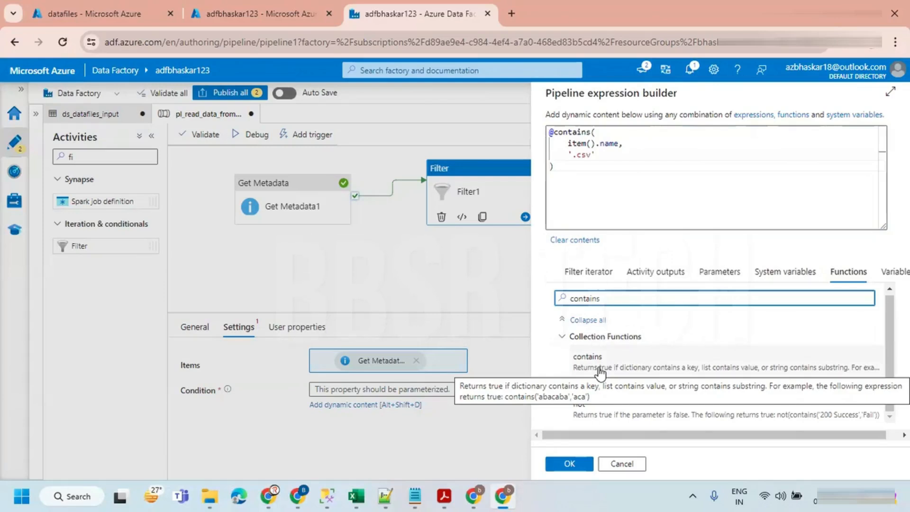
left_click(327, 496)
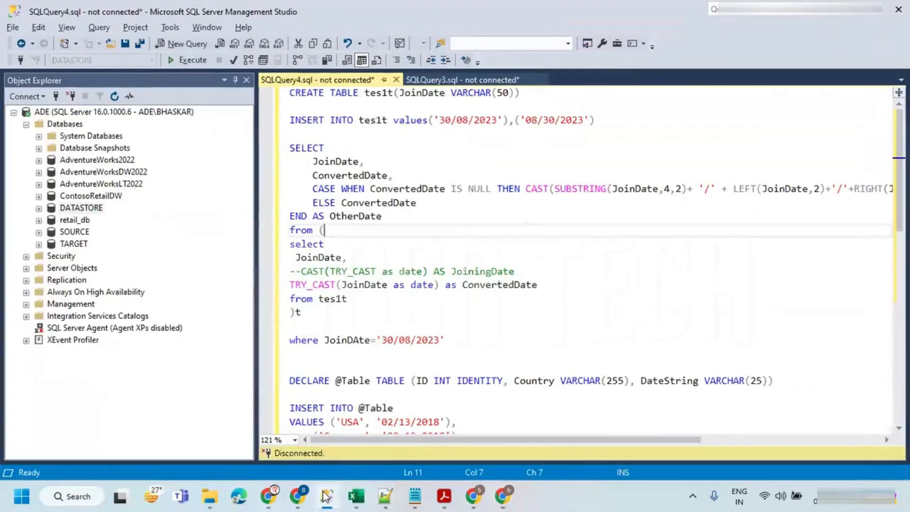
left_click(327, 496)
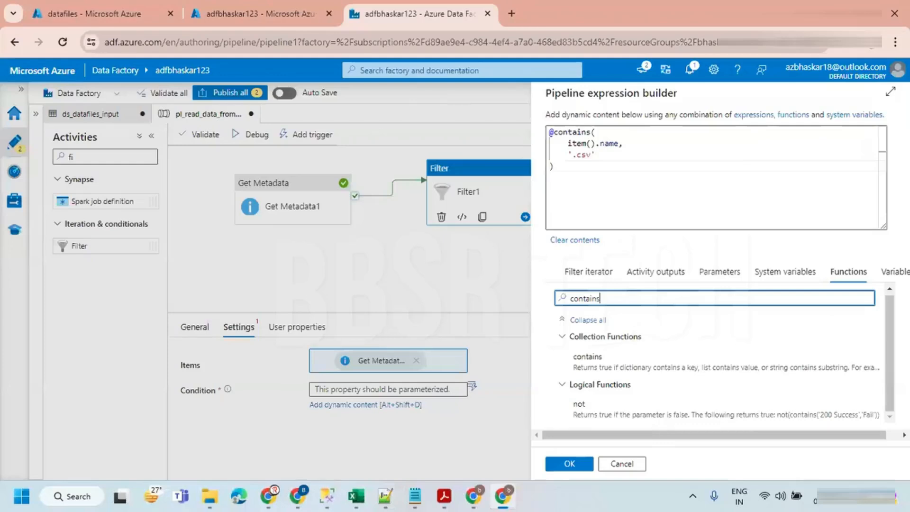
left_click(569, 464)
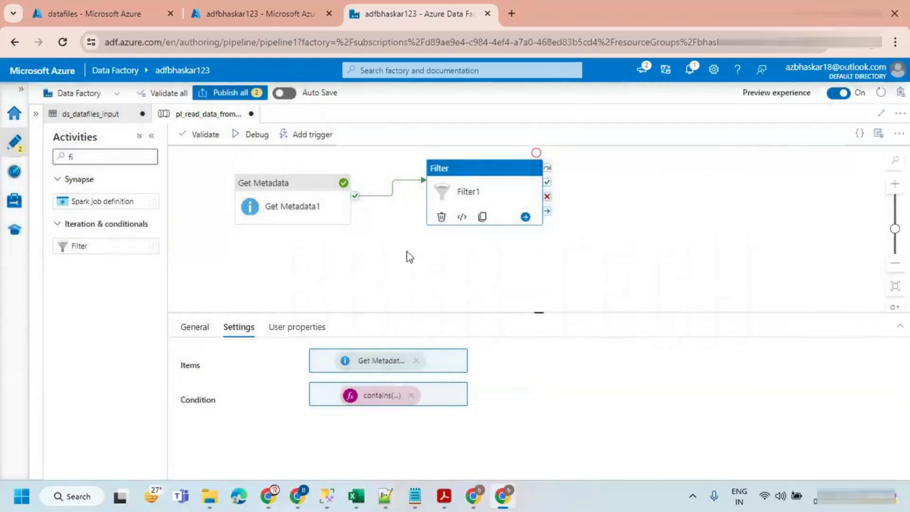
Step: Run the pipeline in debug mode and refresh the status of the run
left_click(249, 135)
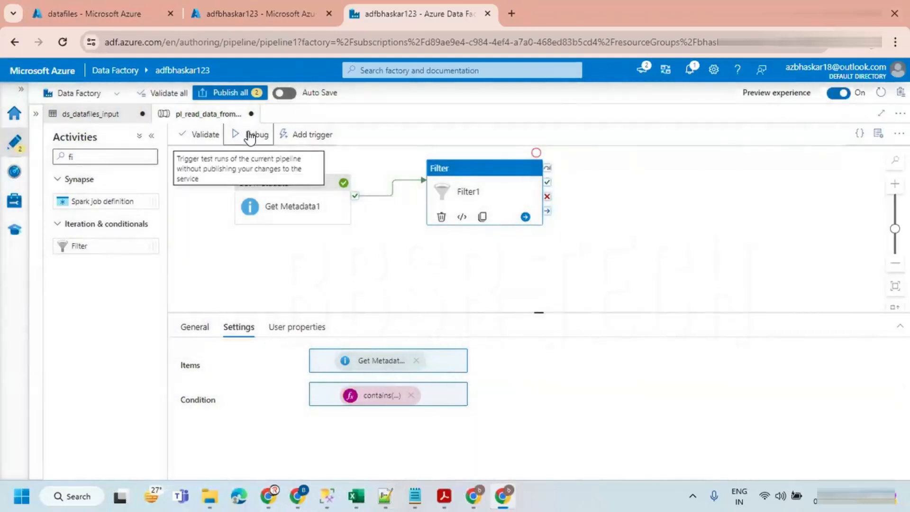
left_click(398, 240)
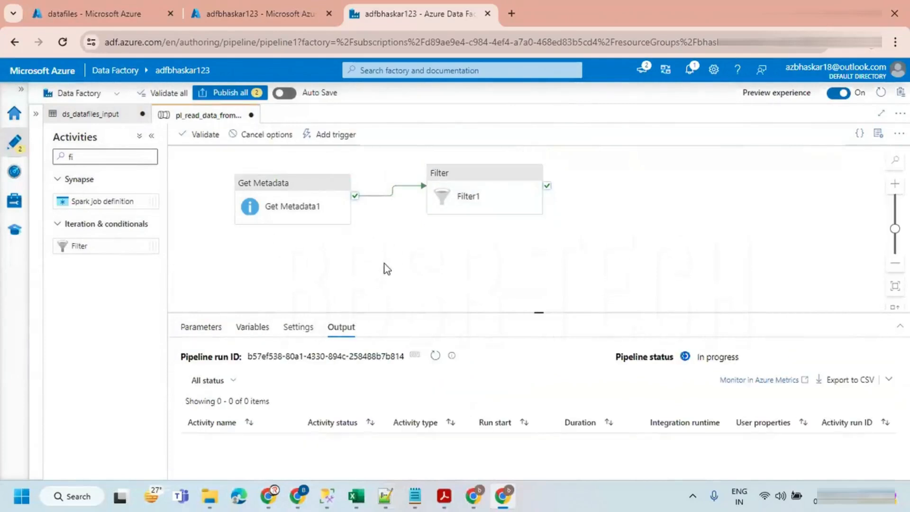
left_click(435, 356)
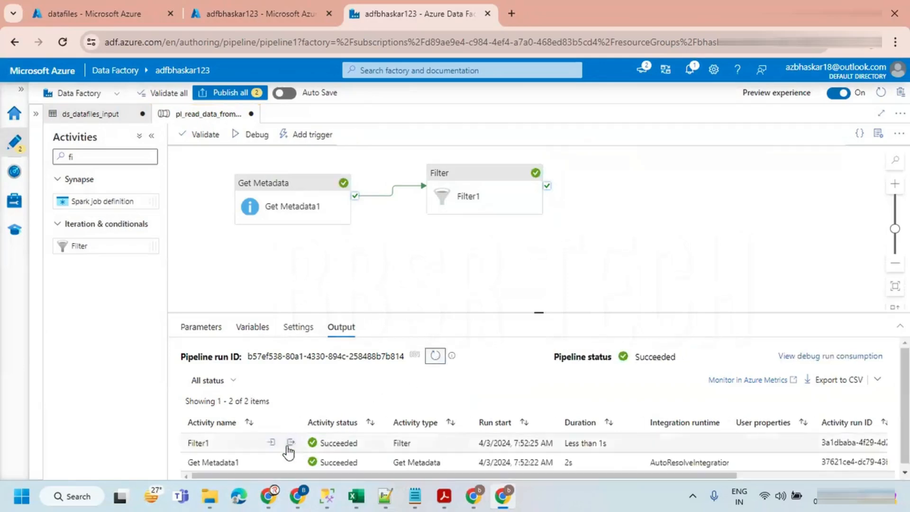
Step: Open the Filter1 activity's output and examine the item counts and the names of the filtered files
left_click(288, 443)
left_click(380, 276)
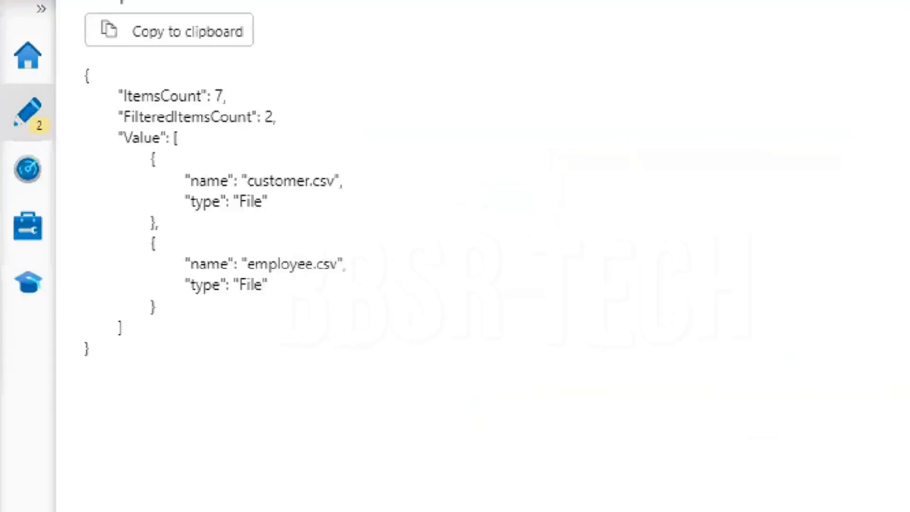
left_click_drag(120, 139, 225, 139)
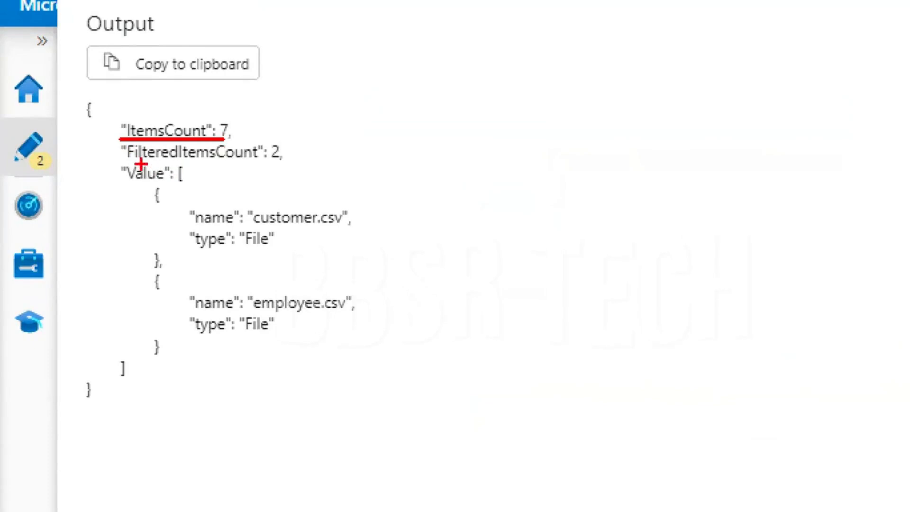
left_click_drag(125, 160, 282, 163)
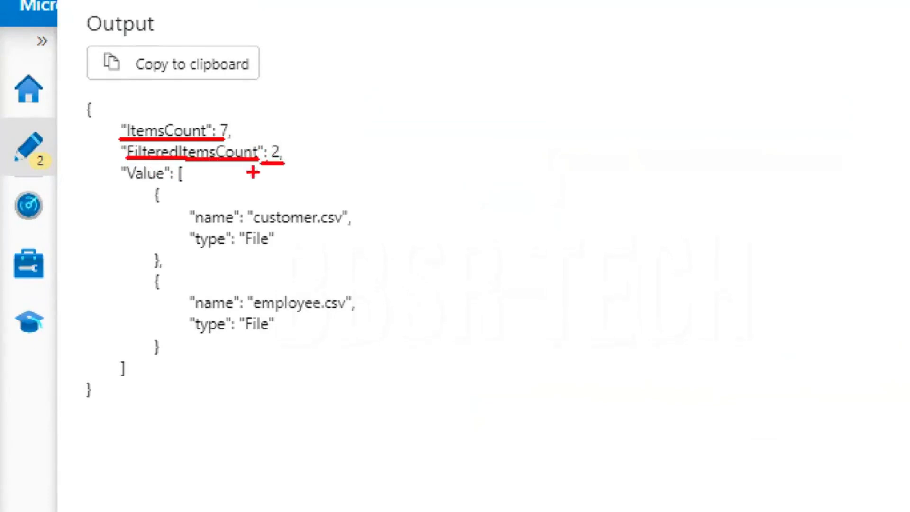
left_click_drag(126, 183, 166, 184)
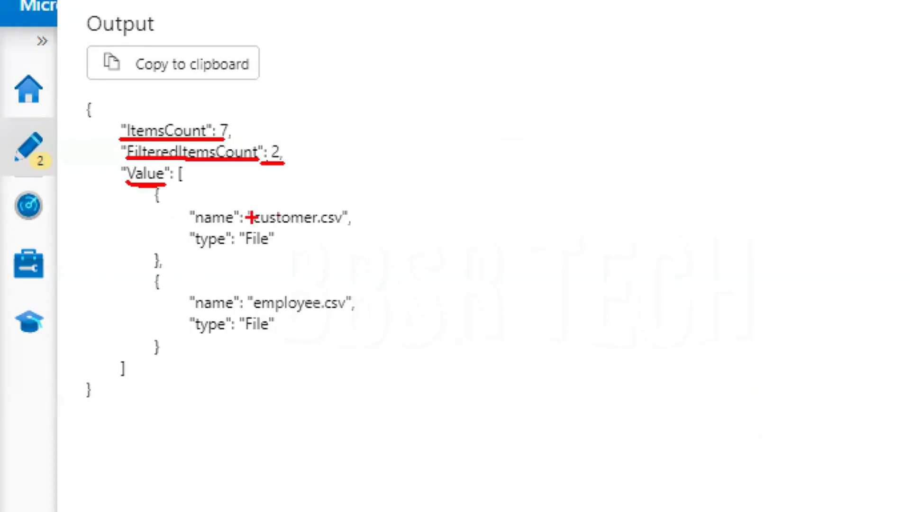
left_click_drag(248, 223, 350, 228)
left_click_drag(245, 313, 356, 303)
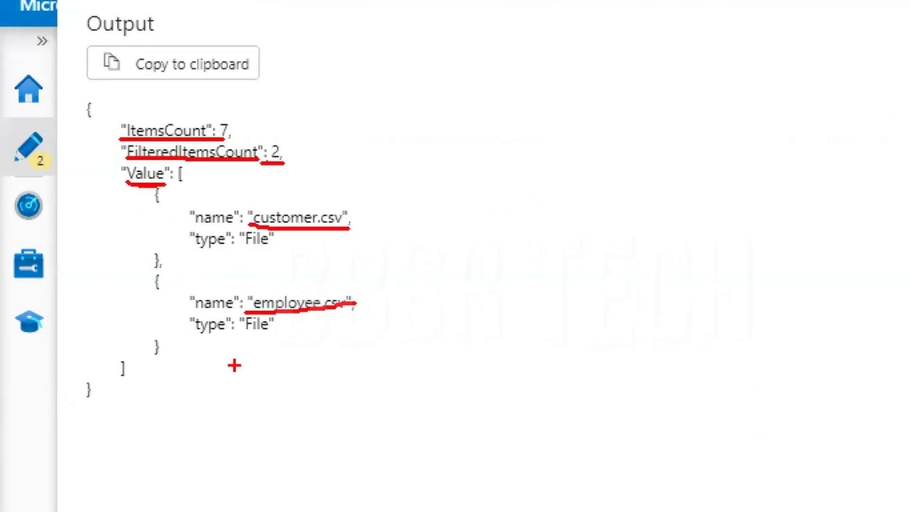
key("Escape")
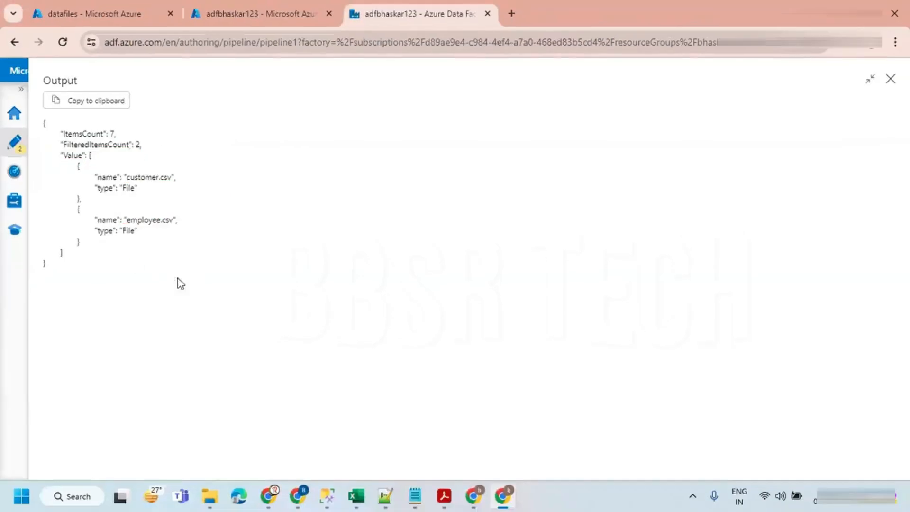
left_click(385, 497)
left_click(161, 136)
left_click(114, 101)
double_click(114, 102)
left_click(99, 137)
left_click(79, 148)
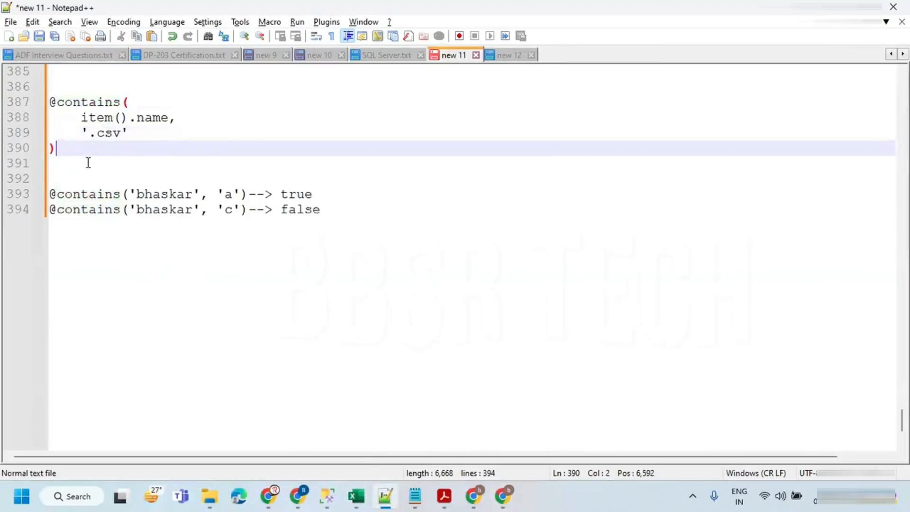
left_click(335, 211)
key("Return")
key("Return")
key("Return")
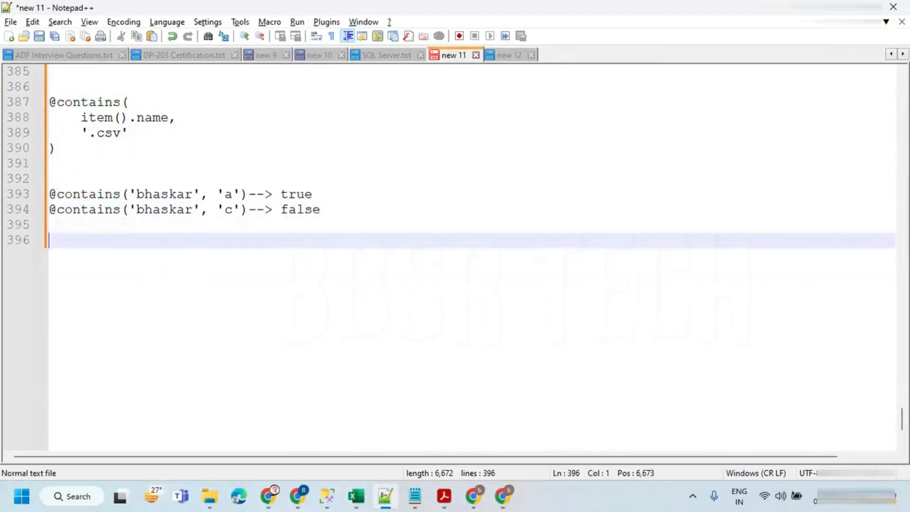
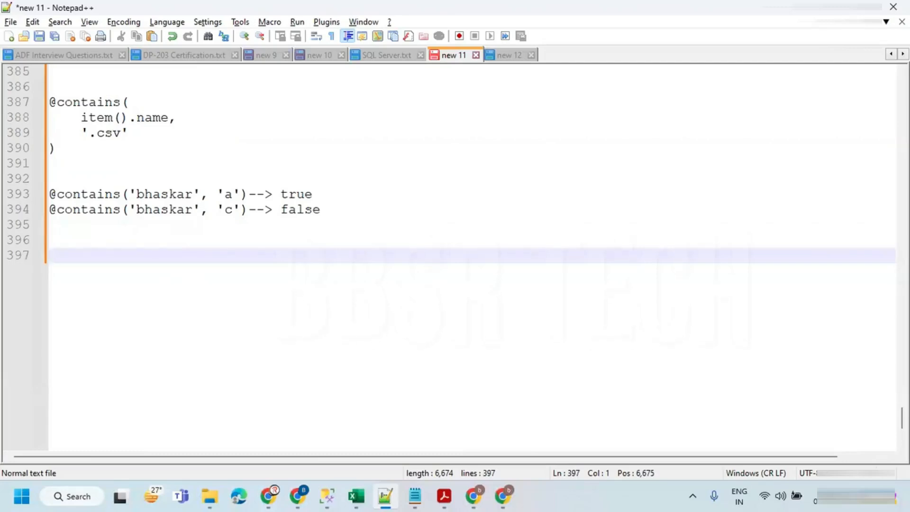
type("@endswith(")
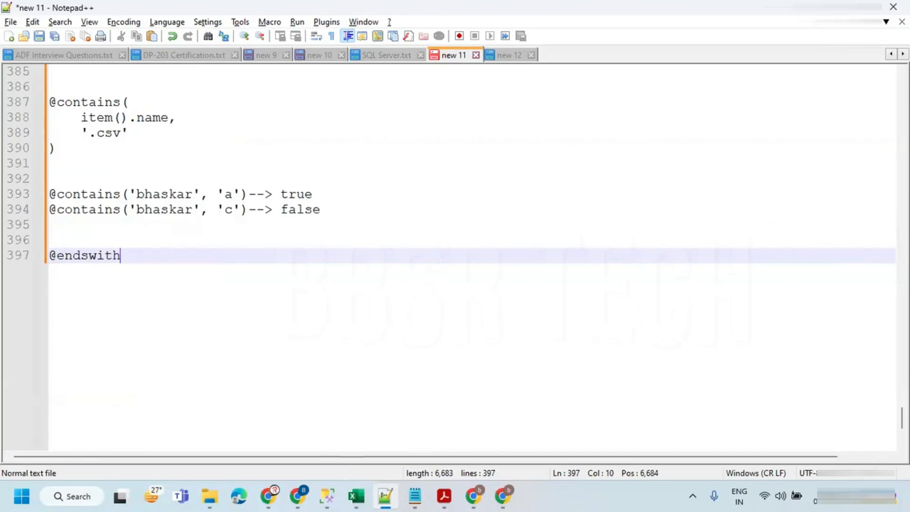
key("Return")
type(")")
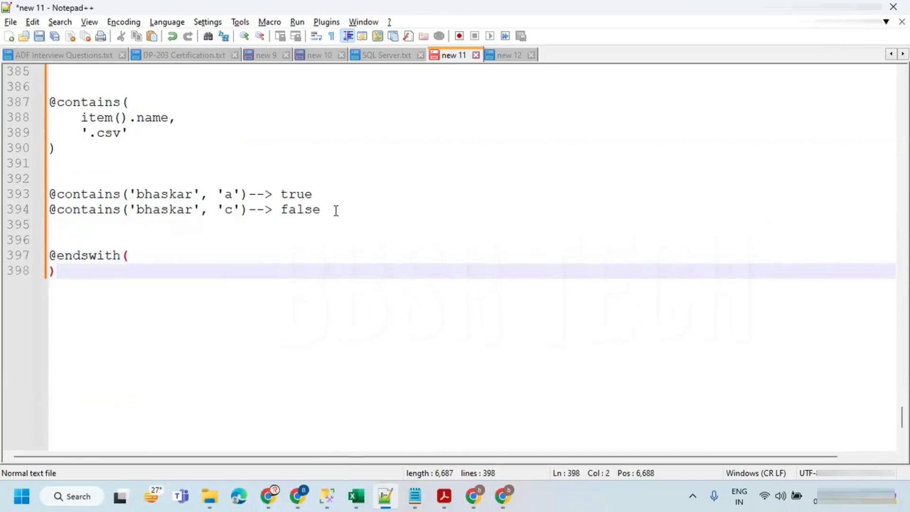
left_click(204, 240)
left_click(191, 253)
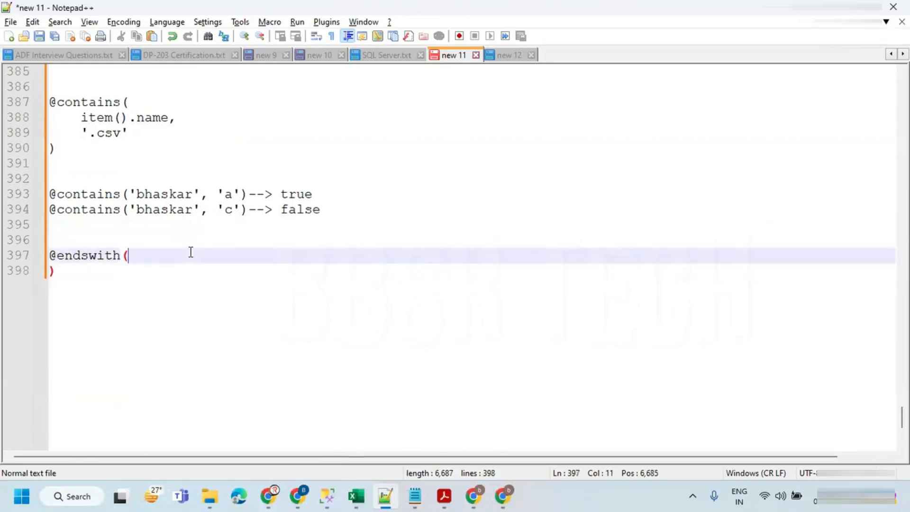
key("Return")
key("Tab")
type("'")
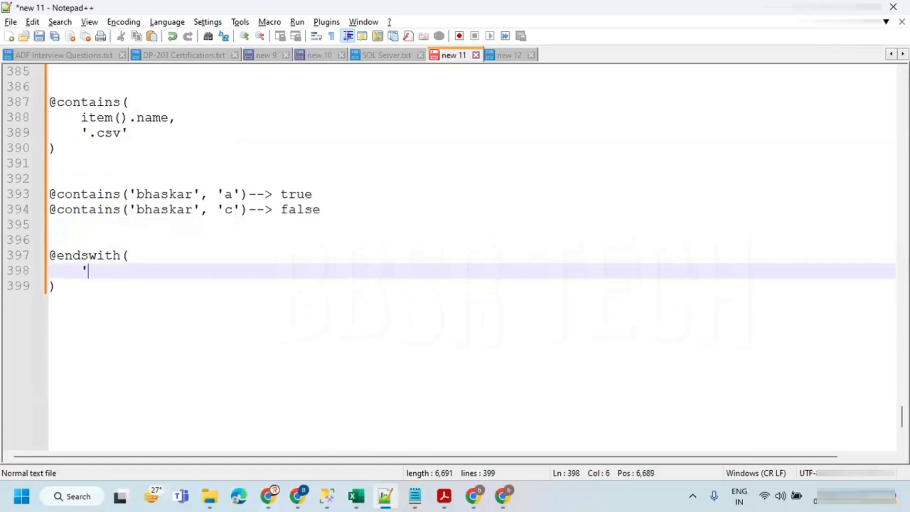
type("bhaskar'")
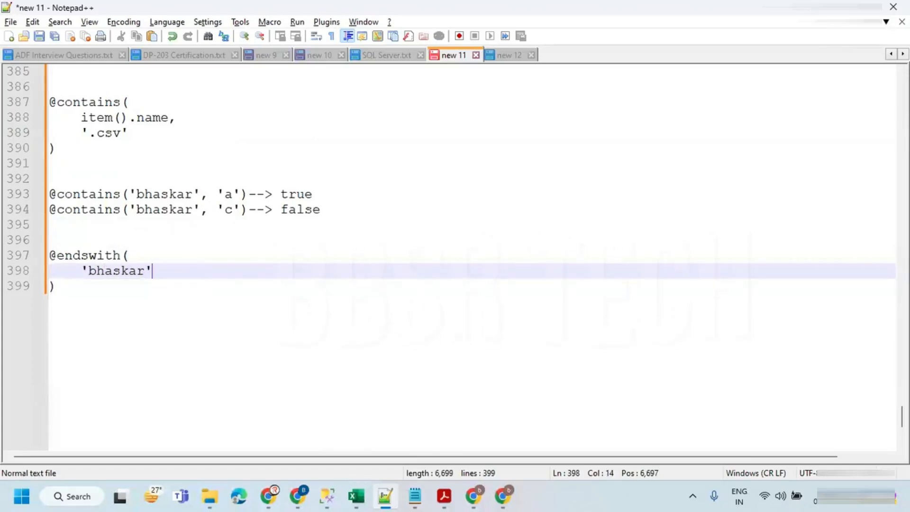
type(",")
key("Return")
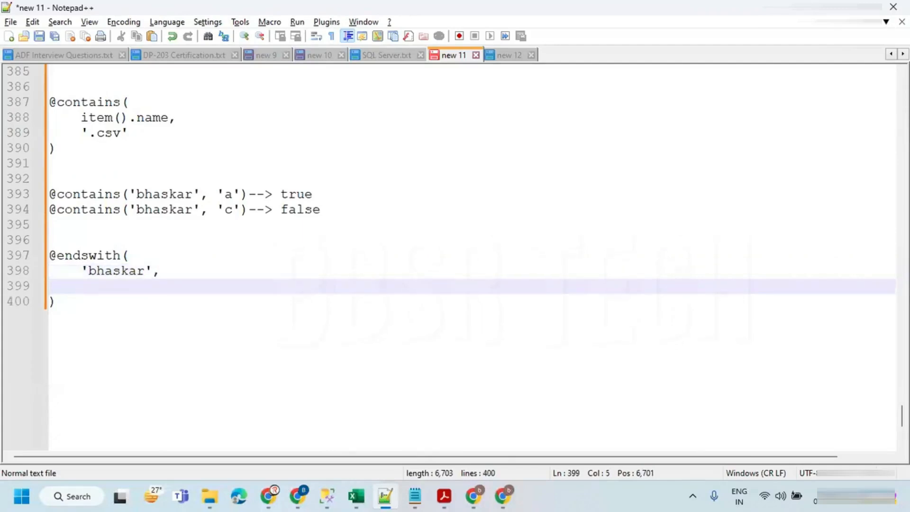
left_click(199, 252)
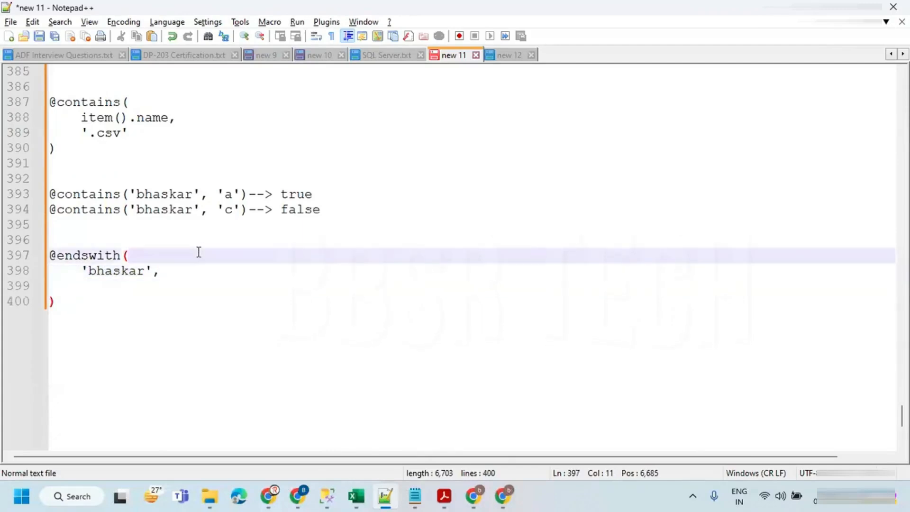
key("Delete")
key("Delete")
left_click(233, 254)
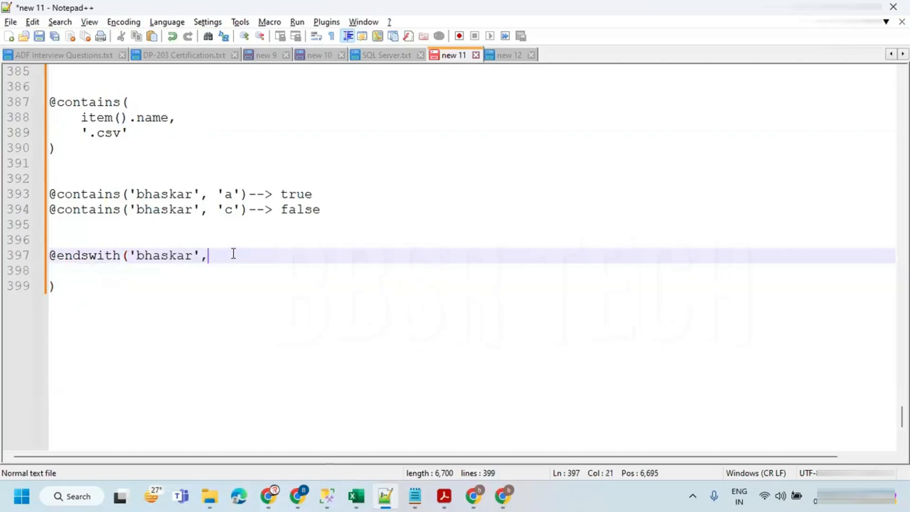
key("Delete")
type("'r') --> true")
key("Escape")
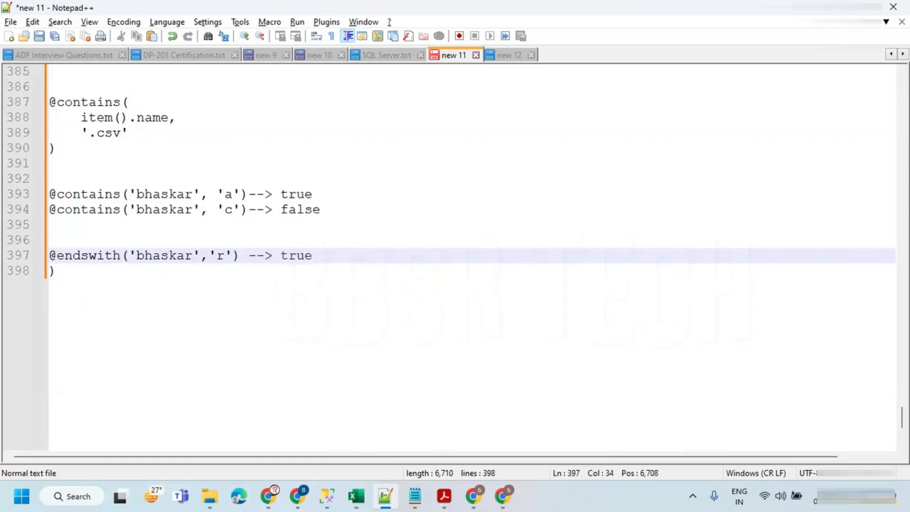
left_click(82, 275)
key("BackSpace")
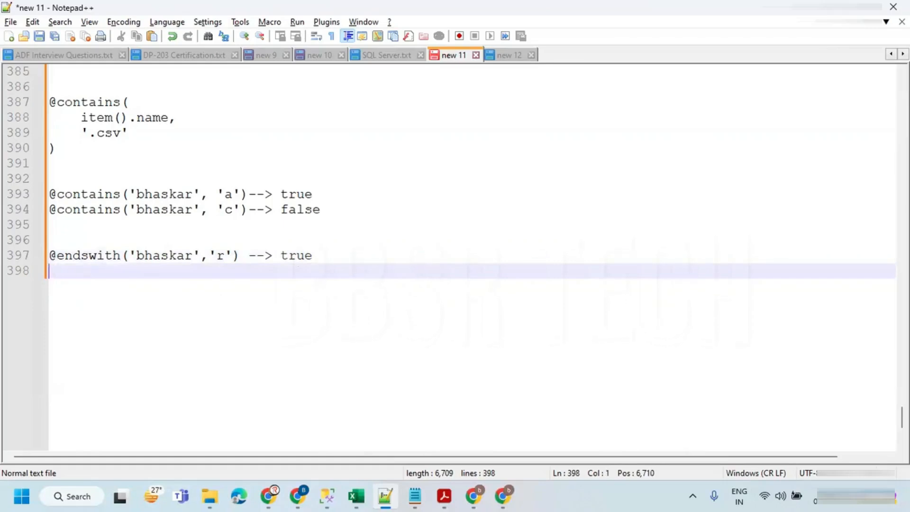
type("@endswith('")
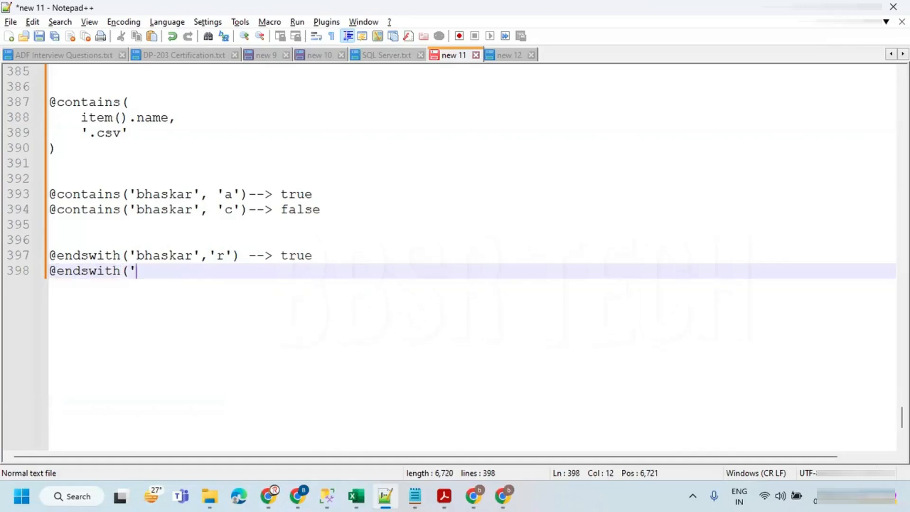
type("bhaskar")
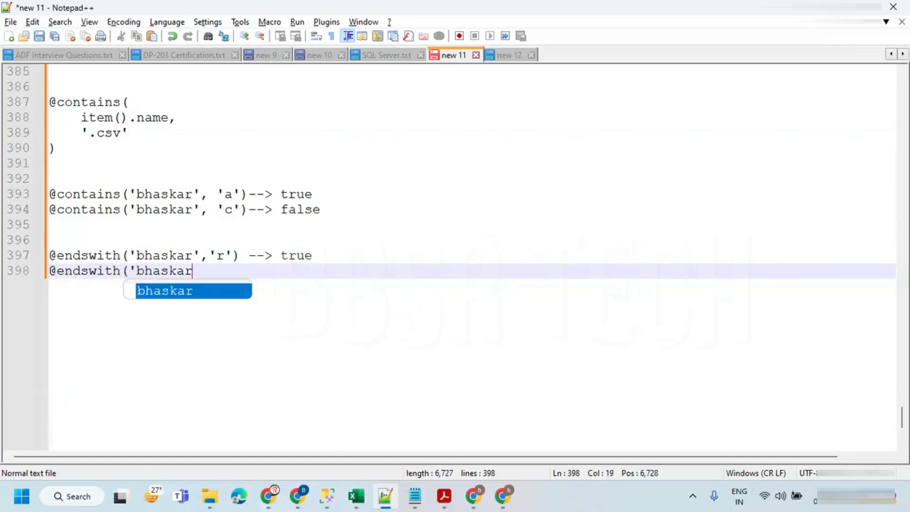
type("', 'c'")
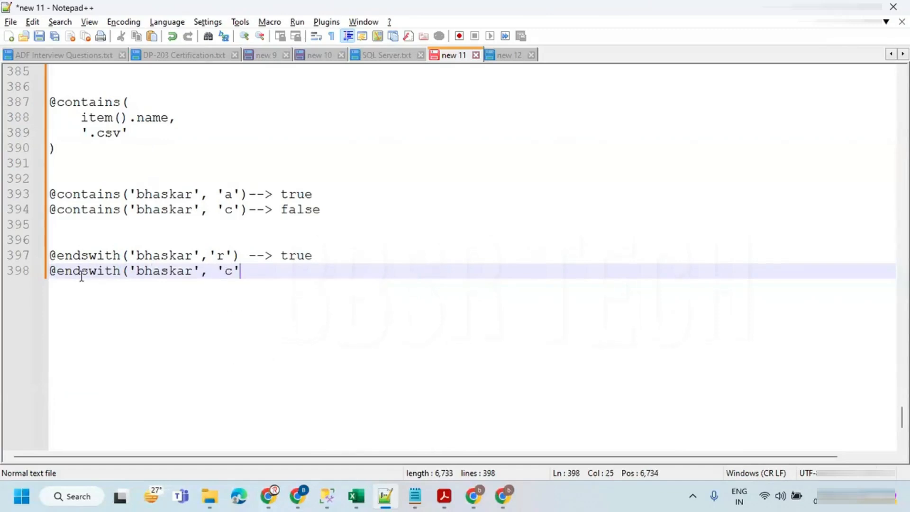
type(")--> false")
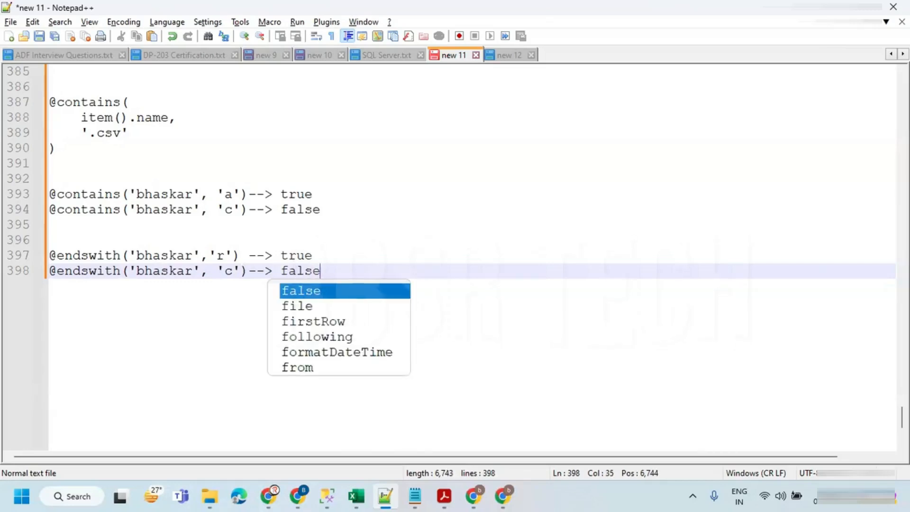
left_click(111, 219)
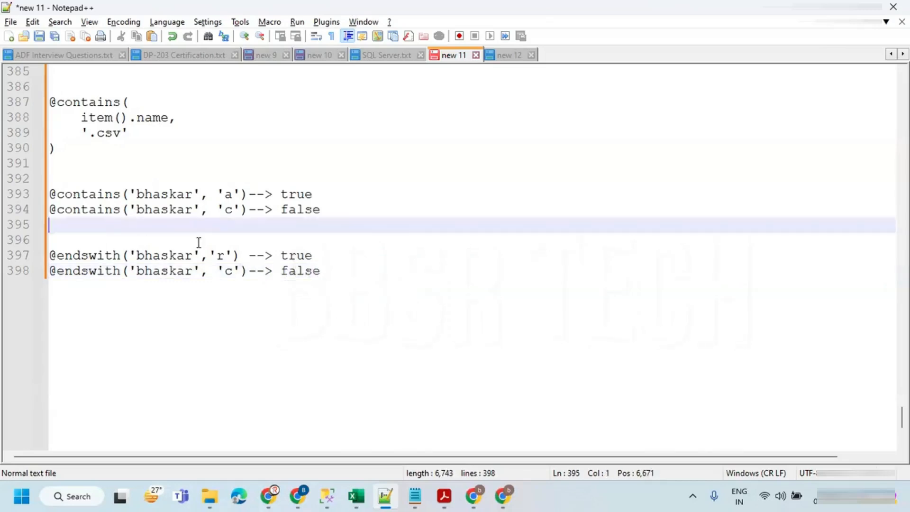
left_click_drag(216, 255, 228, 254)
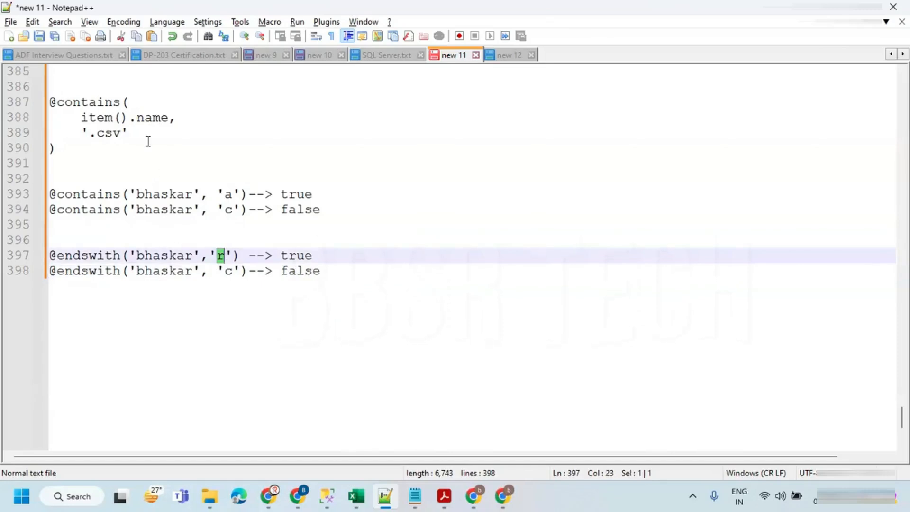
left_click(339, 279)
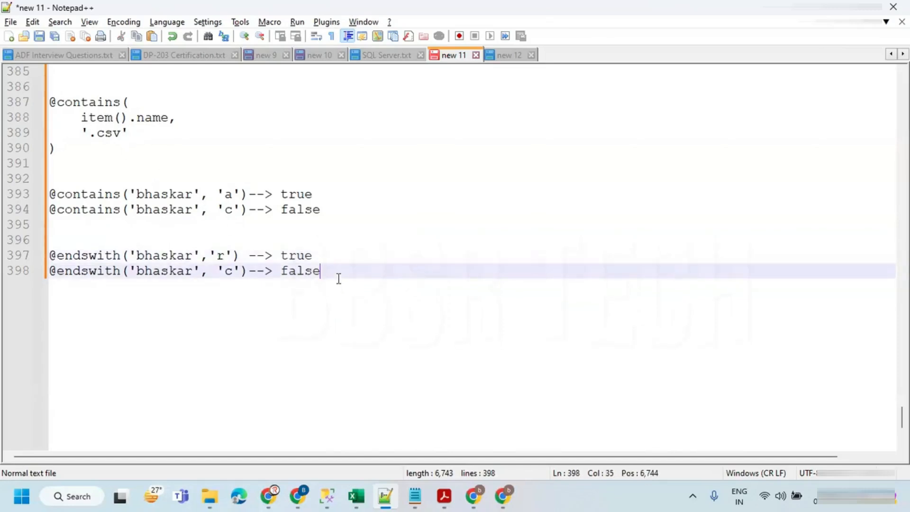
key("Return")
key("Return")
type("@endswith")
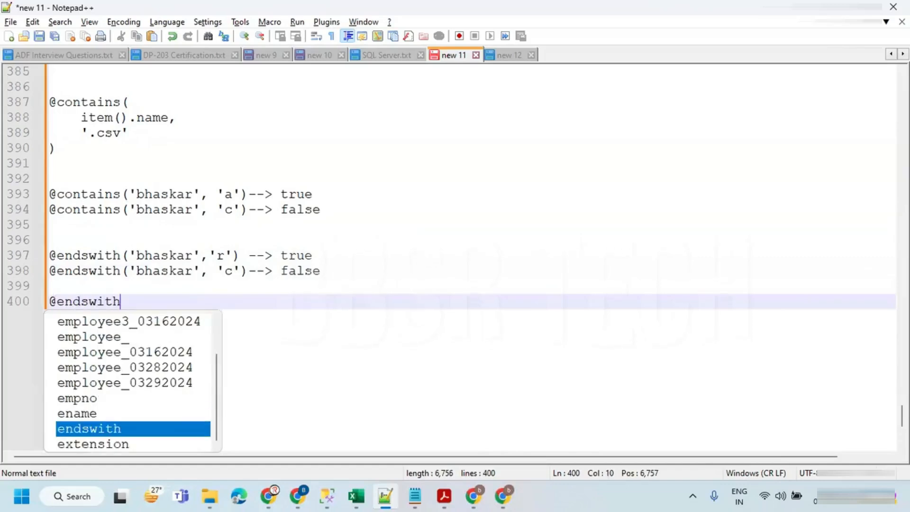
type("(")
key("Return")
type(")")
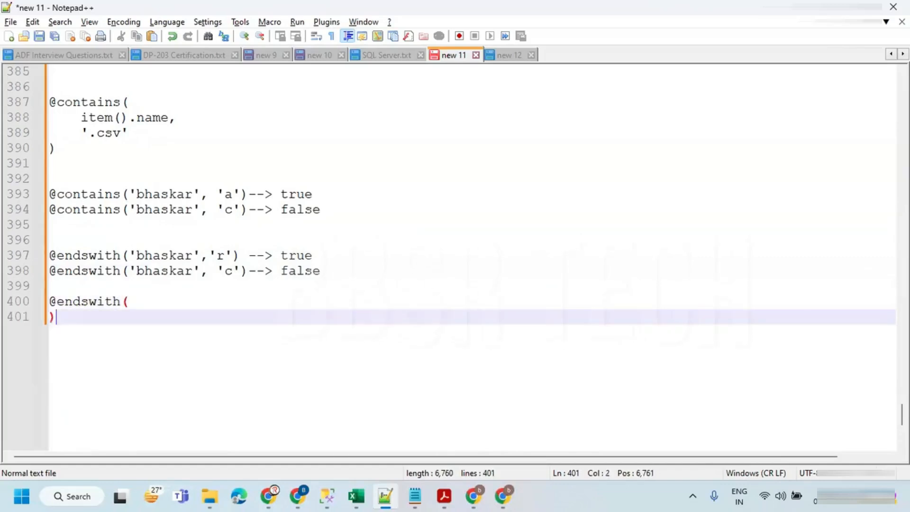
left_click(212, 307)
key("Return")
key("Tab")
type("item()")
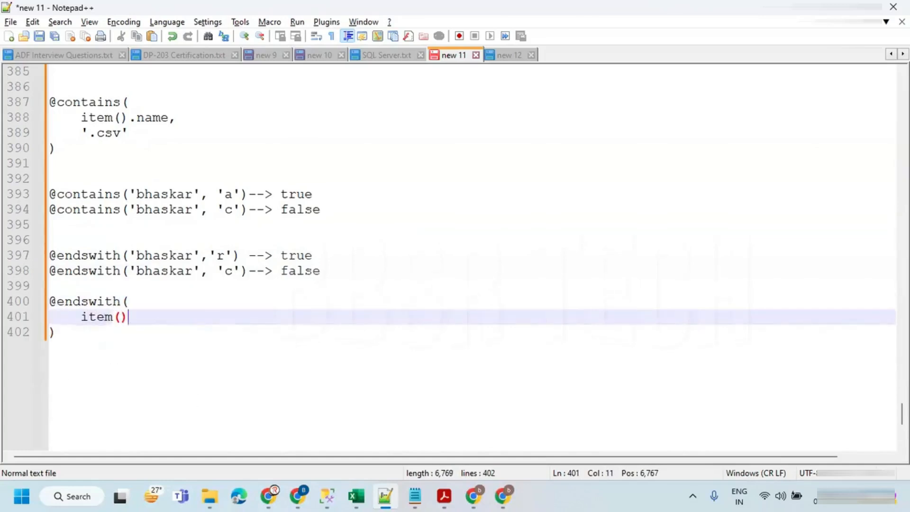
type(".name,")
key("Return")
type("'.csv'")
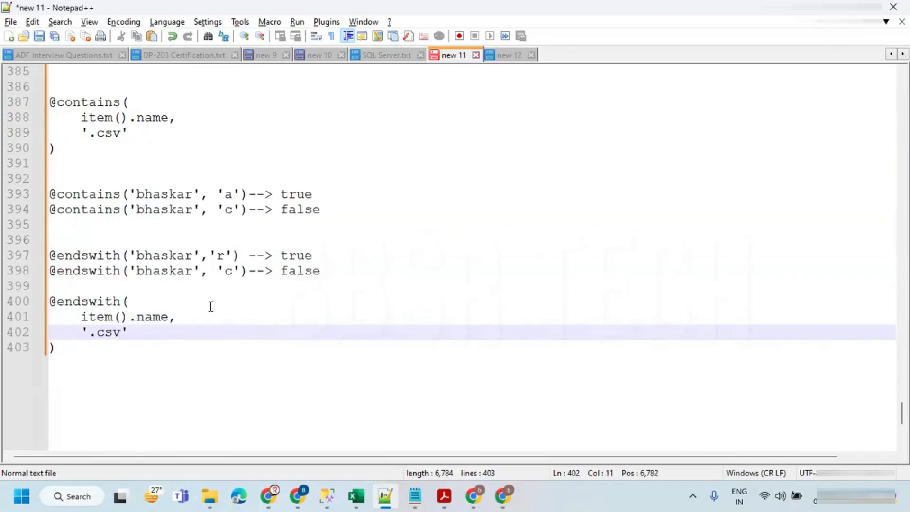
left_click_drag(81, 349, 33, 307)
key("ctrl+c")
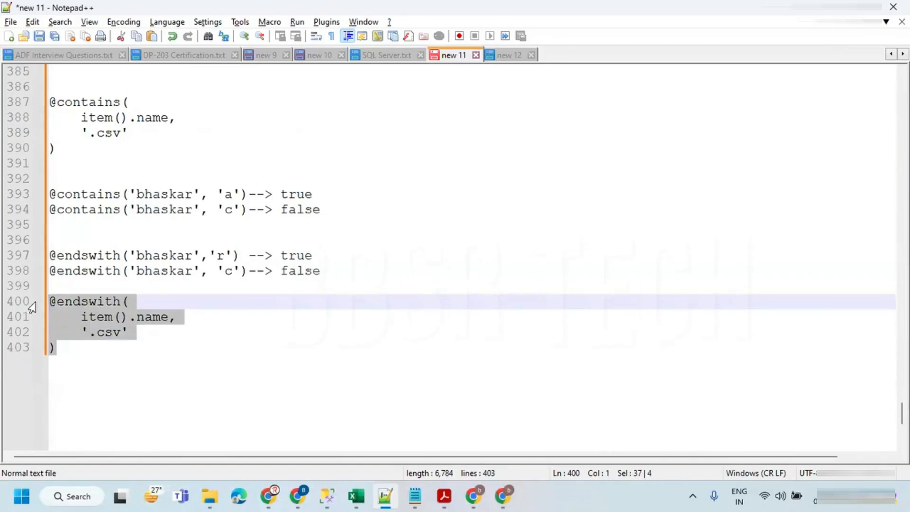
key("alt+Tab")
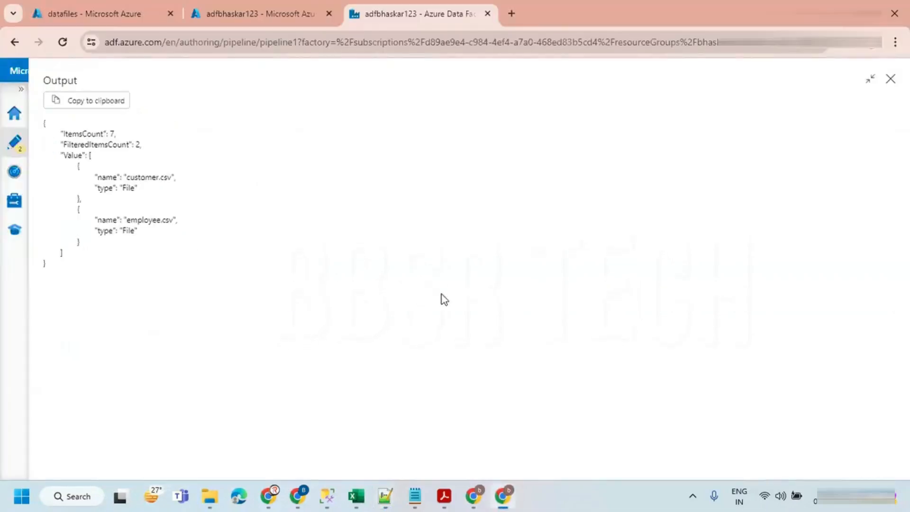
left_click(891, 79)
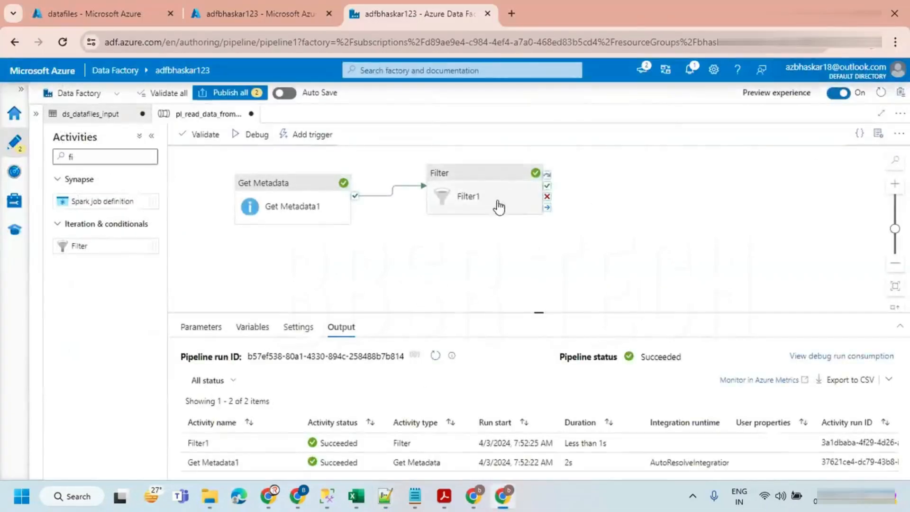
left_click(493, 197)
left_click(377, 400)
key("ctrl+v")
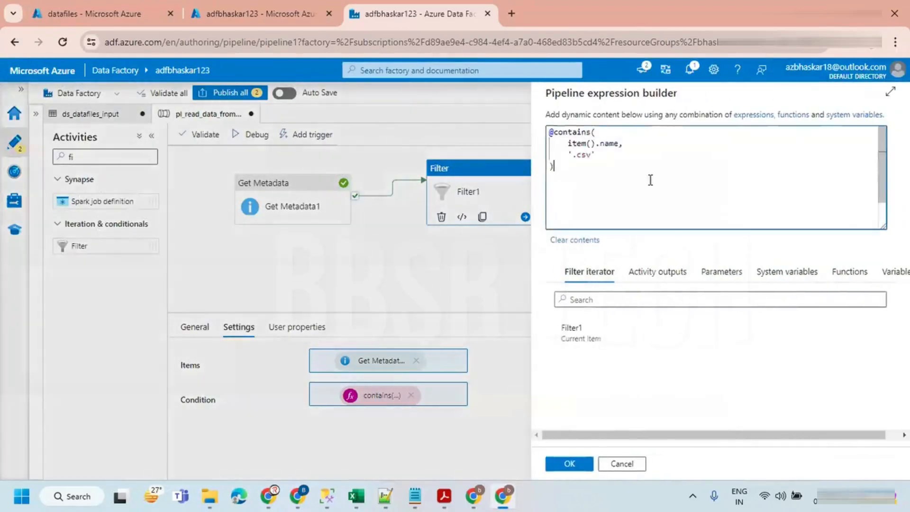
left_click(570, 463)
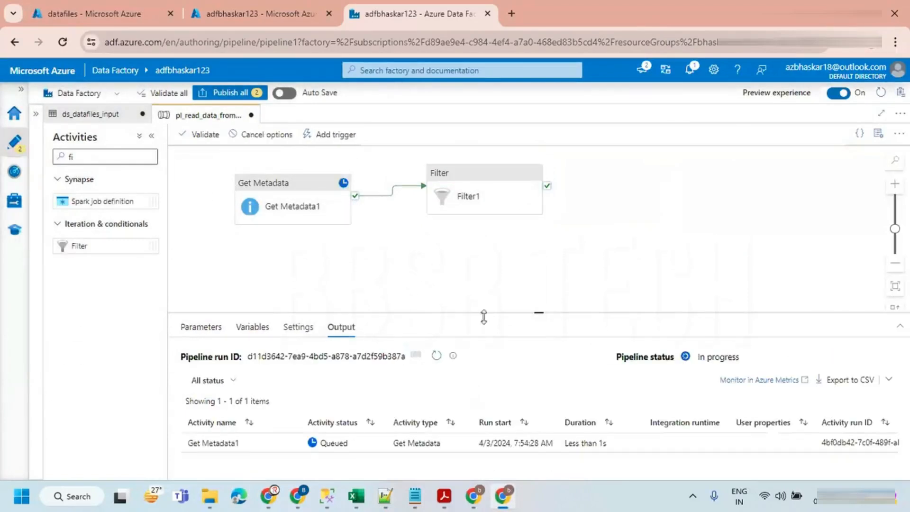
Step: Debug the pipeline, refresh the run status and examine the full output of the Filter1 activity
left_click_drag(528, 312, 521, 260)
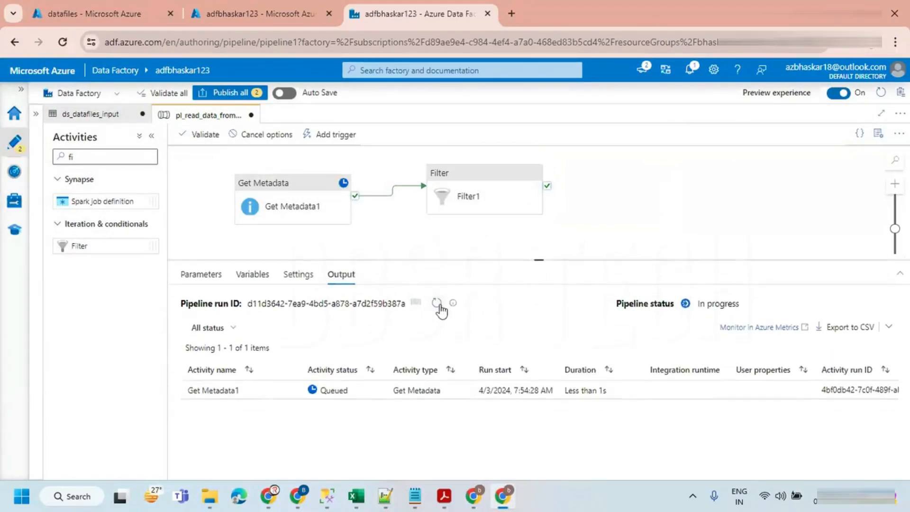
left_click(437, 303)
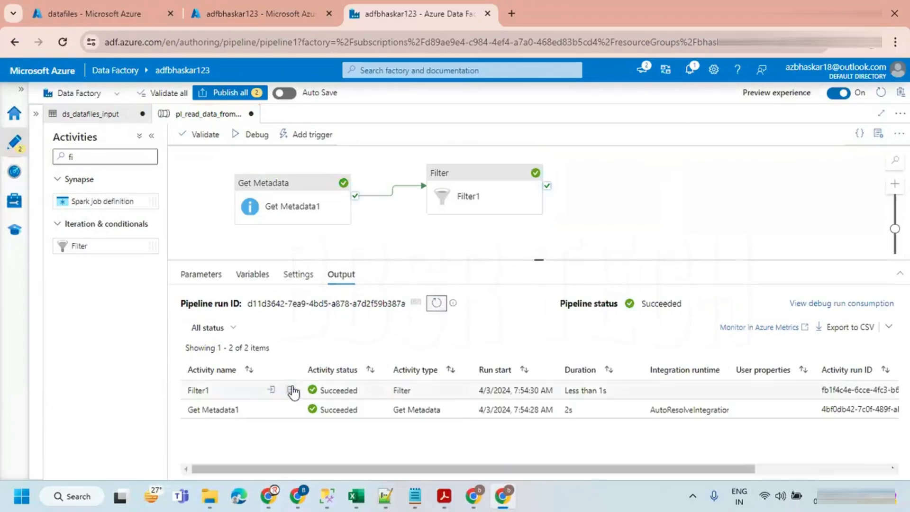
left_click(291, 390)
left_click(381, 223)
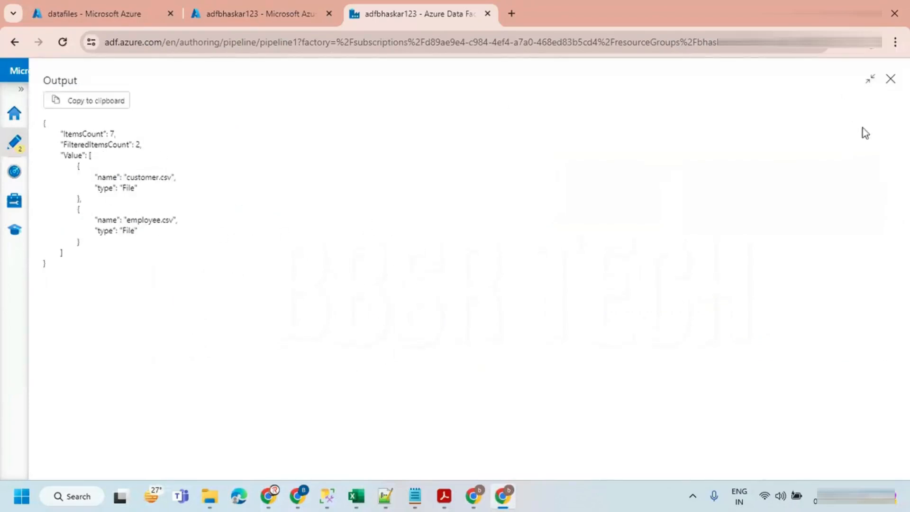
left_click(891, 79)
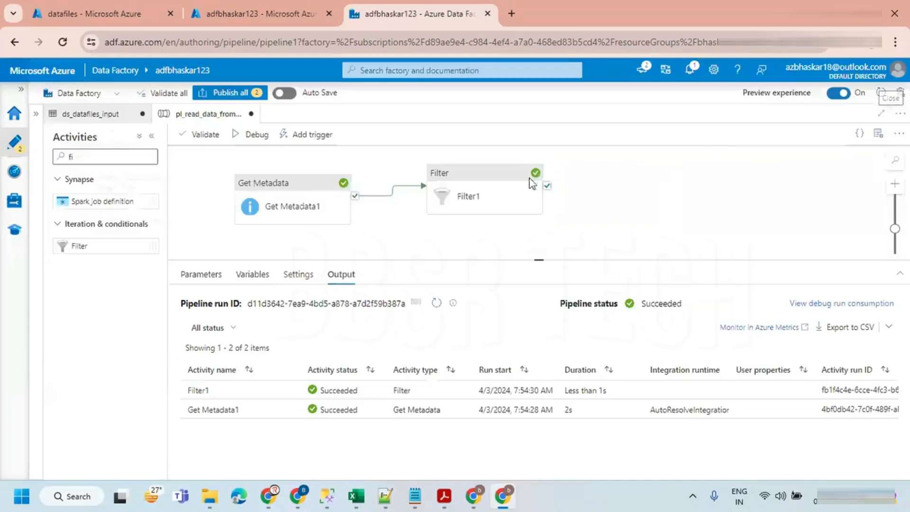
left_click(385, 496)
left_click(109, 254)
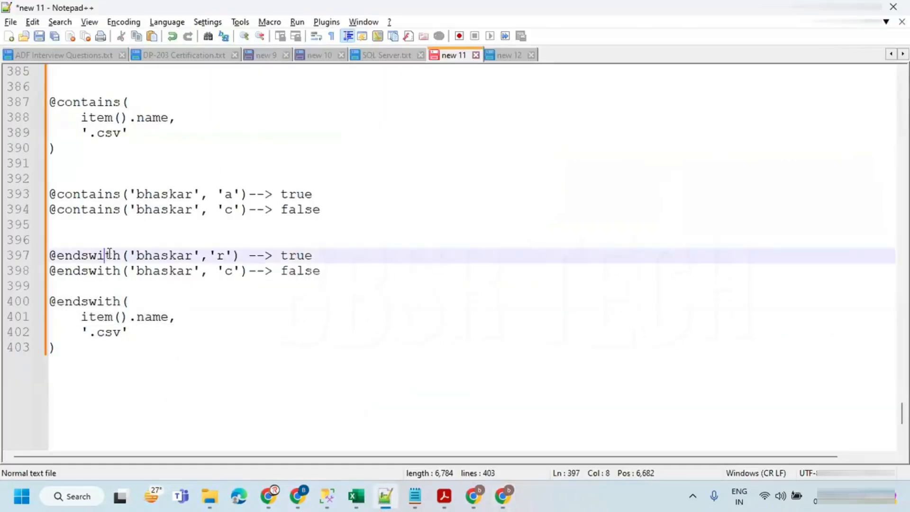
double_click(88, 194)
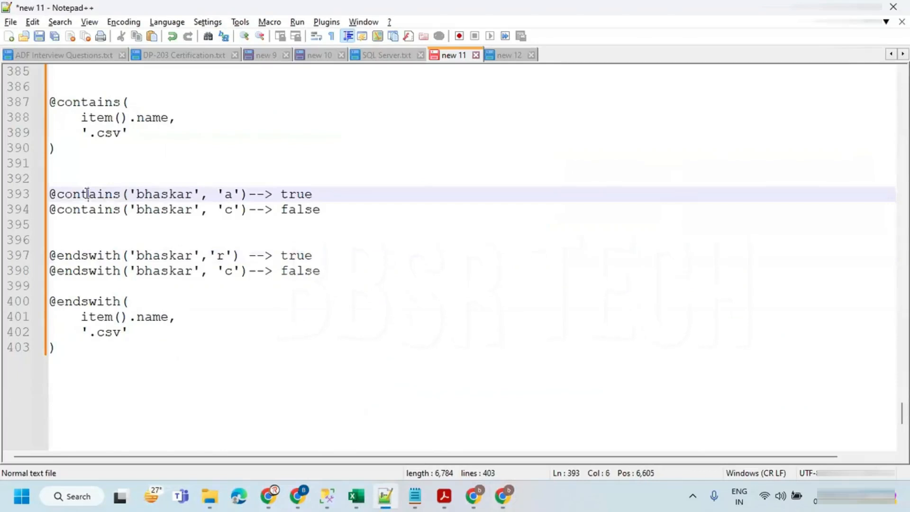
double_click(155, 194)
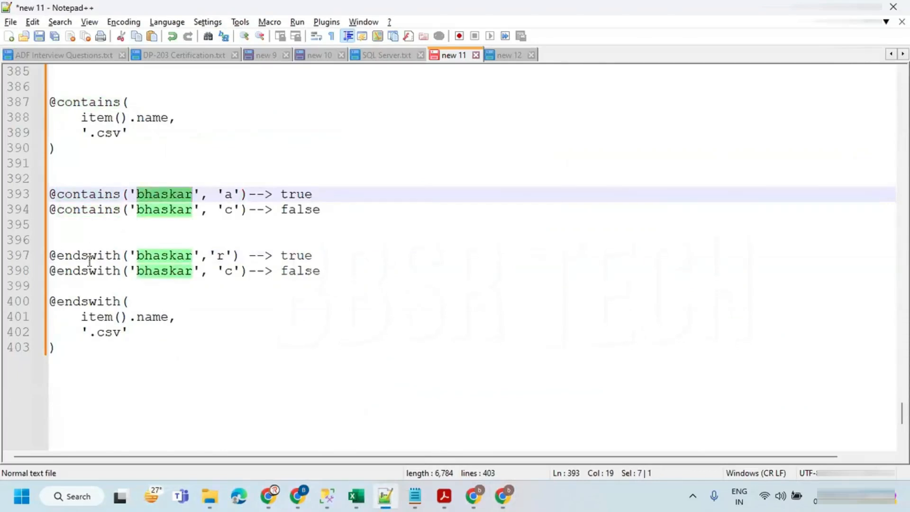
double_click(85, 257)
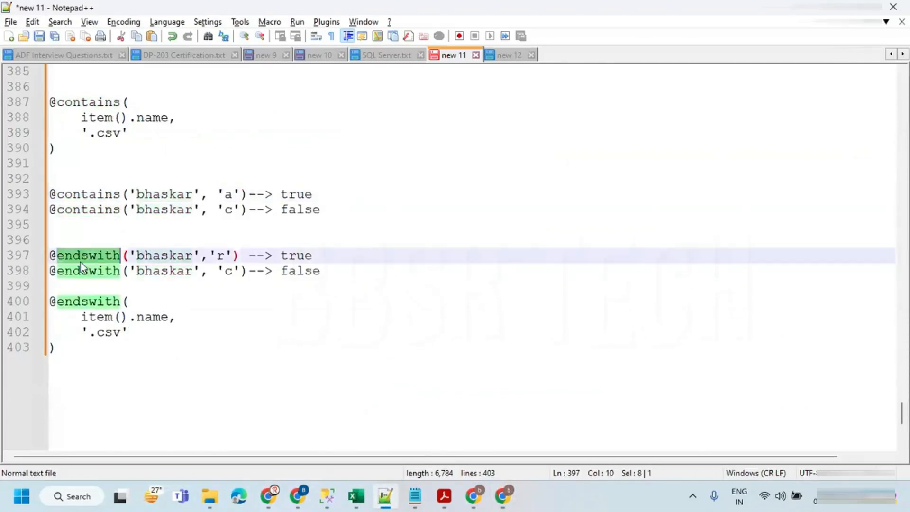
double_click(220, 255)
left_click_drag(82, 332, 128, 332)
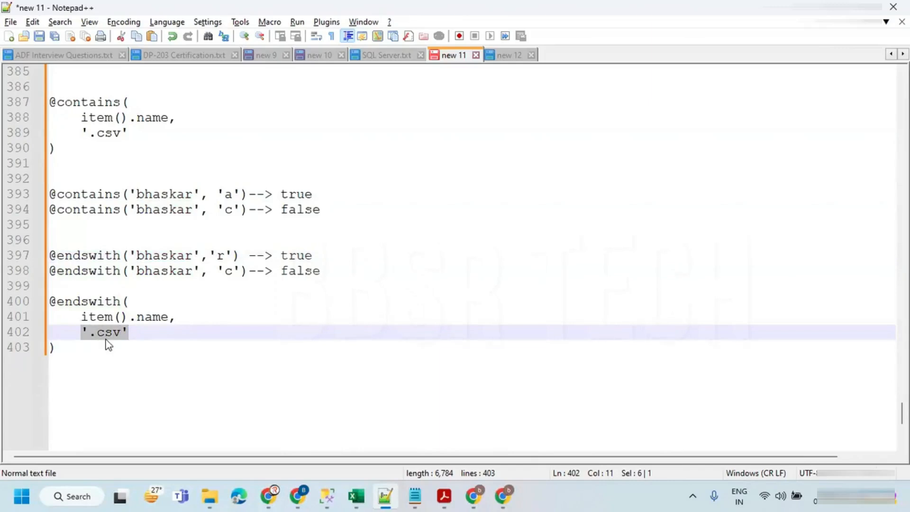
double_click(92, 301)
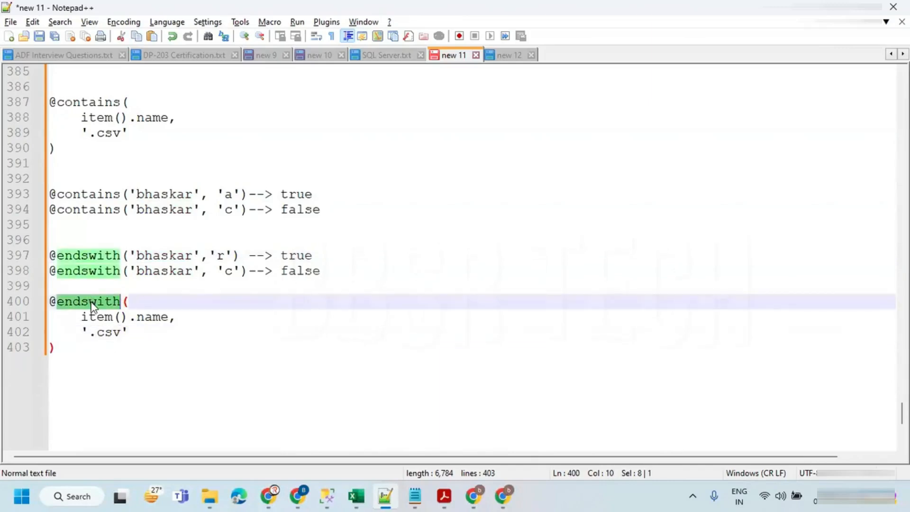
left_click_drag(71, 351, 45, 304)
left_click(69, 346)
left_click_drag(70, 345, 42, 303)
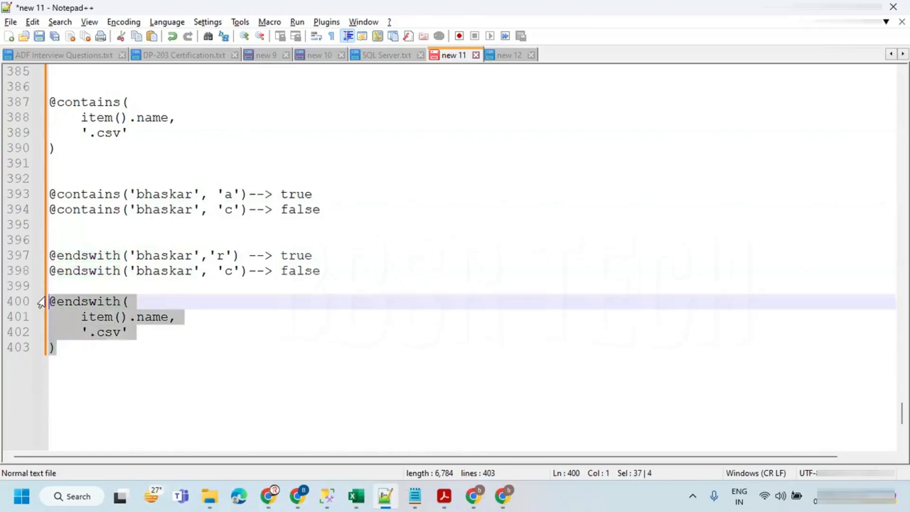
left_click(83, 352)
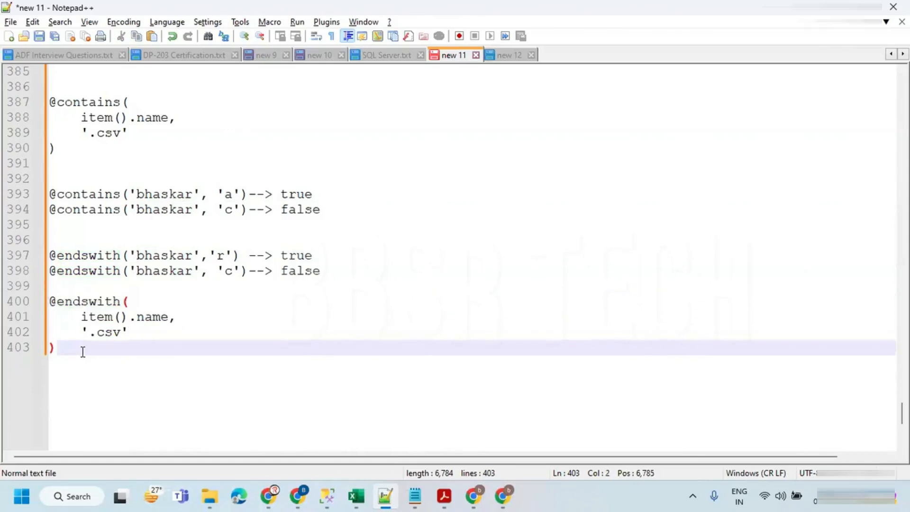
Step: Return to Azure Data Factory, enlarge the pipeline canvas and shift the Get Metadata1 and Filter1 activities to free space after them
left_click(503, 496)
left_click_drag(495, 262, 505, 309)
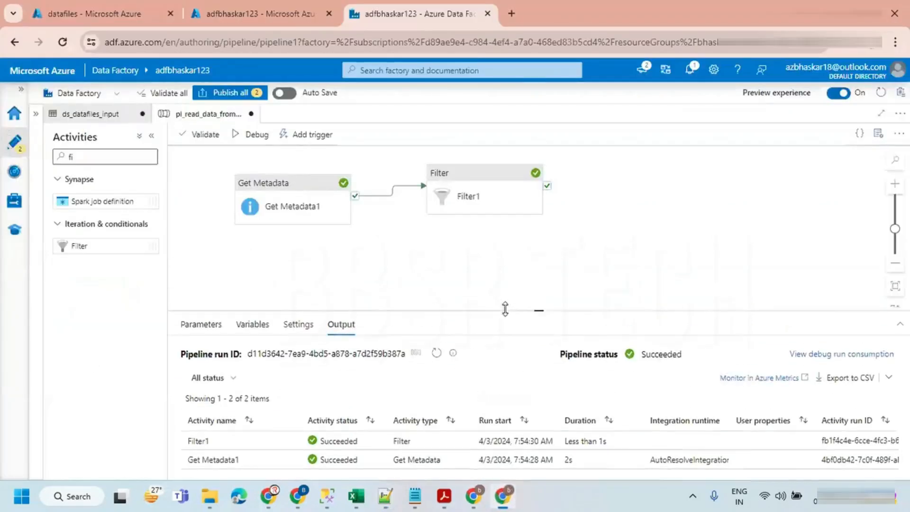
left_click_drag(305, 218, 279, 215)
left_click_drag(474, 203, 433, 213)
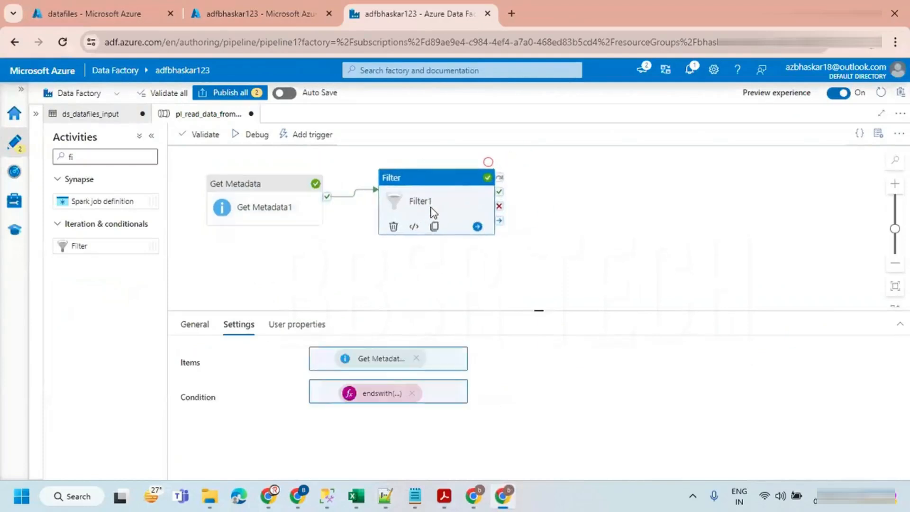
left_click(561, 200)
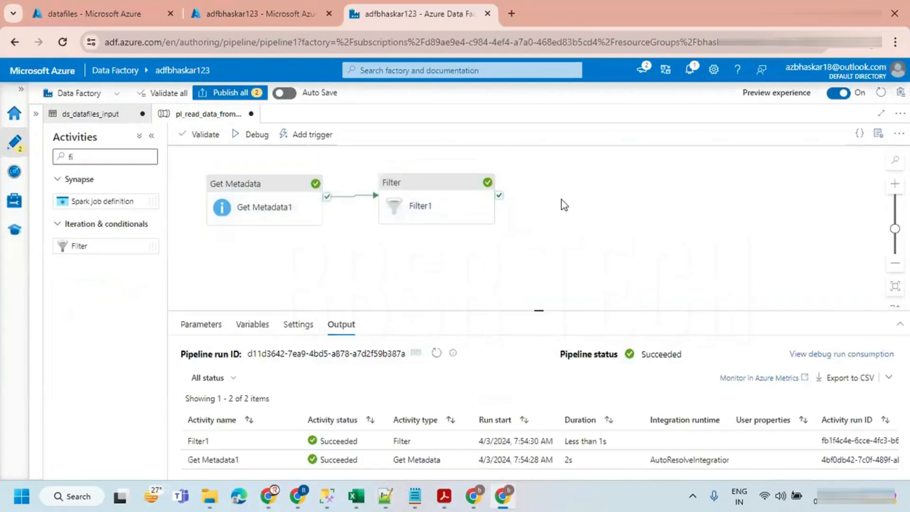
Step: Review the file names listed in the Filter1 activity's run output, then close it
left_click(442, 203)
left_click(378, 267)
left_click(292, 442)
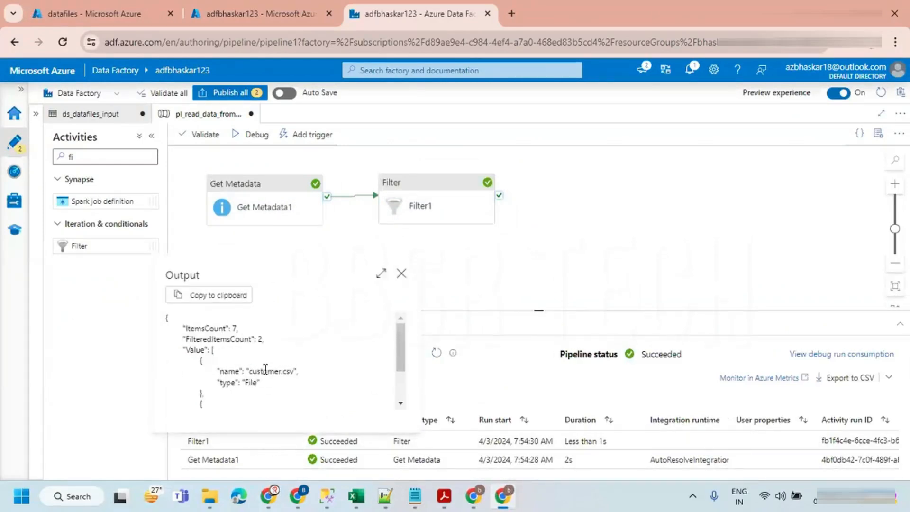
scroll(266, 375, "down", 2)
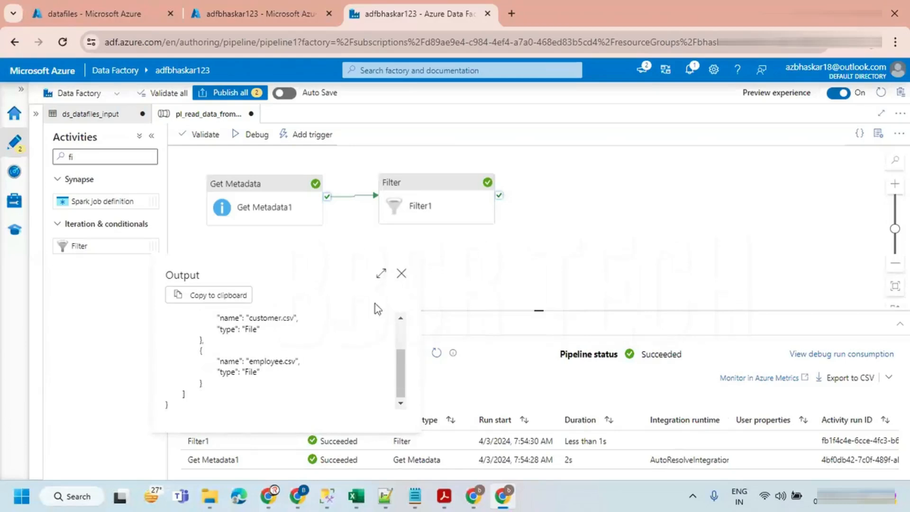
left_click(401, 274)
Step: Find the ForEach activity by searching for "for", place it after Filter1 and connect Filter1's success output to it
left_click_drag(459, 256, 374, 255)
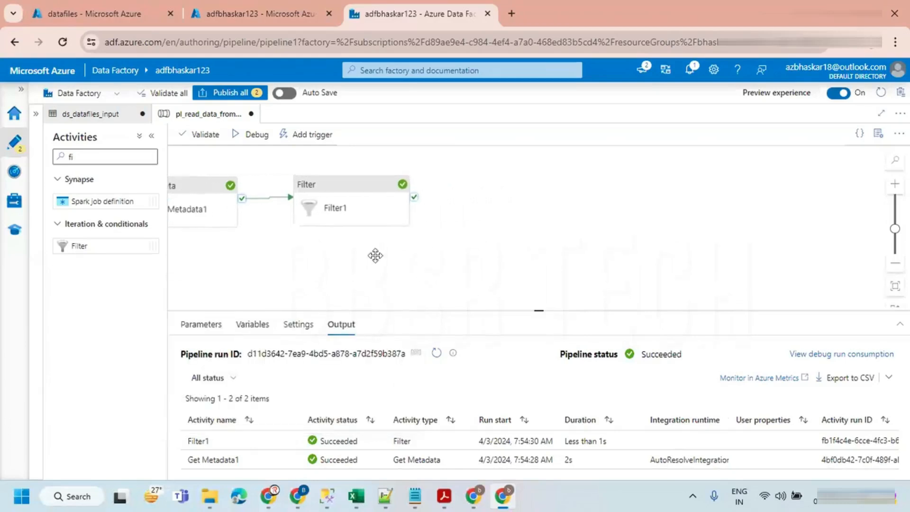
double_click(66, 156)
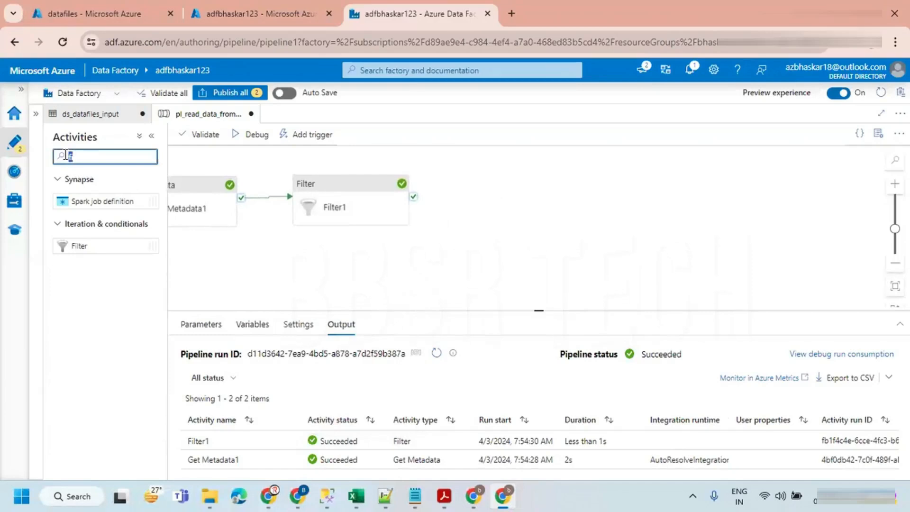
key("BackSpace")
type("for")
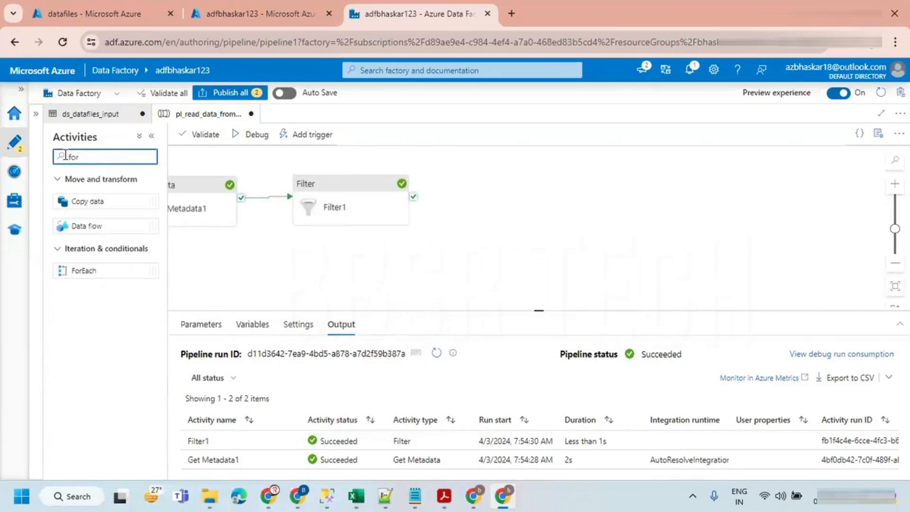
left_click_drag(90, 270, 585, 164)
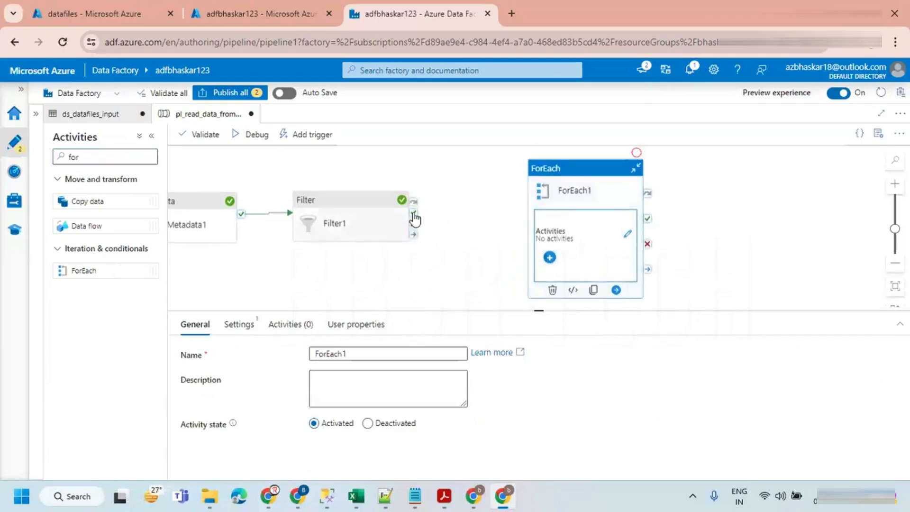
left_click_drag(484, 228, 545, 230)
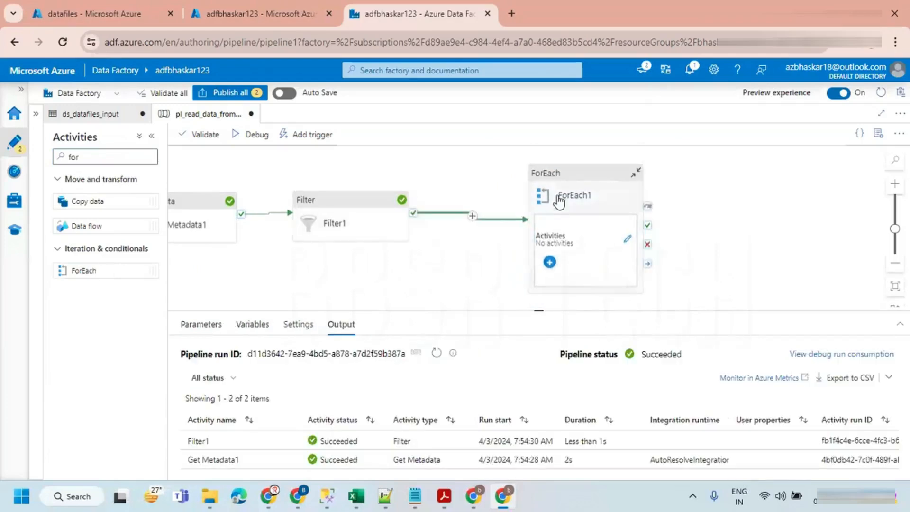
left_click_drag(559, 197, 549, 180)
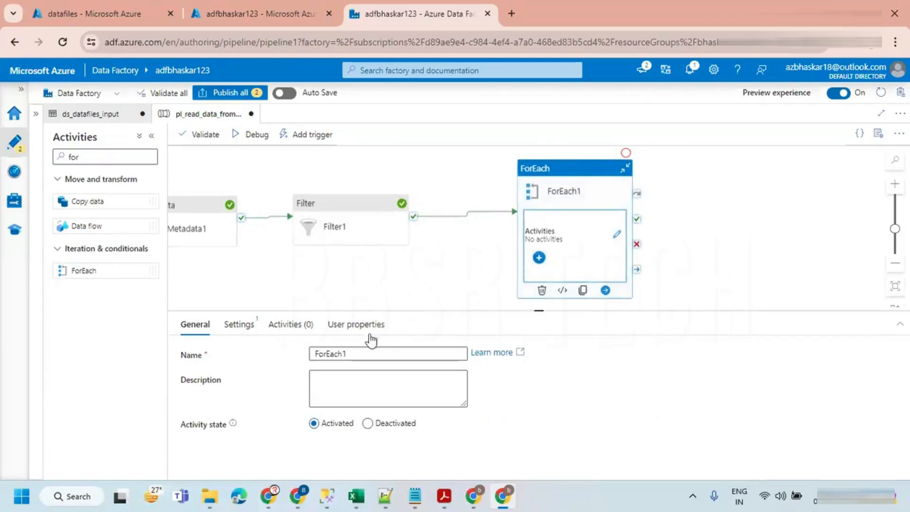
left_click(234, 326)
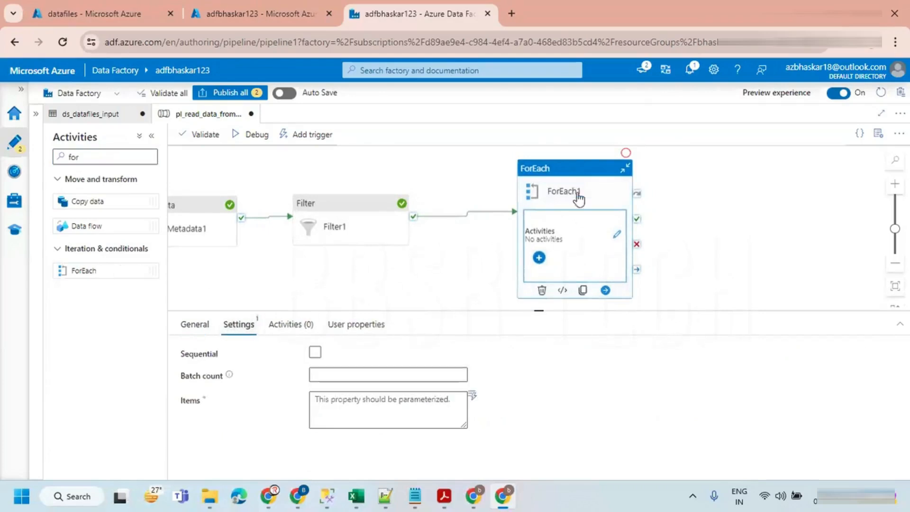
left_click(315, 352)
mouse_move(327, 399)
left_click(325, 415)
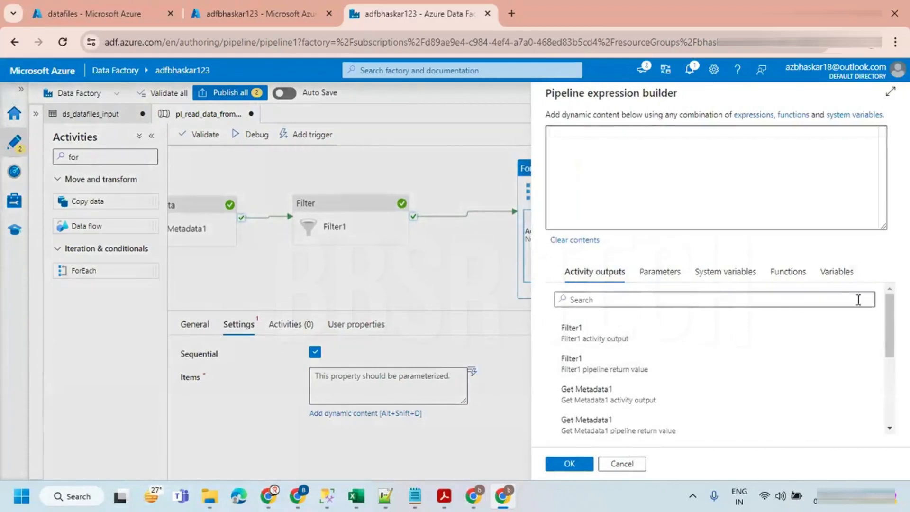
scroll(858, 300, "down", 5)
scroll(721, 358, "down", 2)
scroll(720, 358, "up", 5)
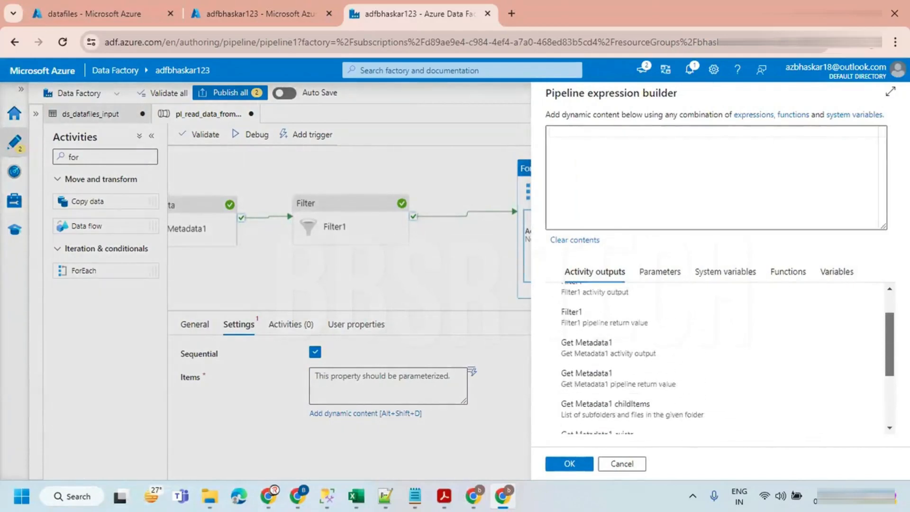
scroll(720, 358, "up", 2)
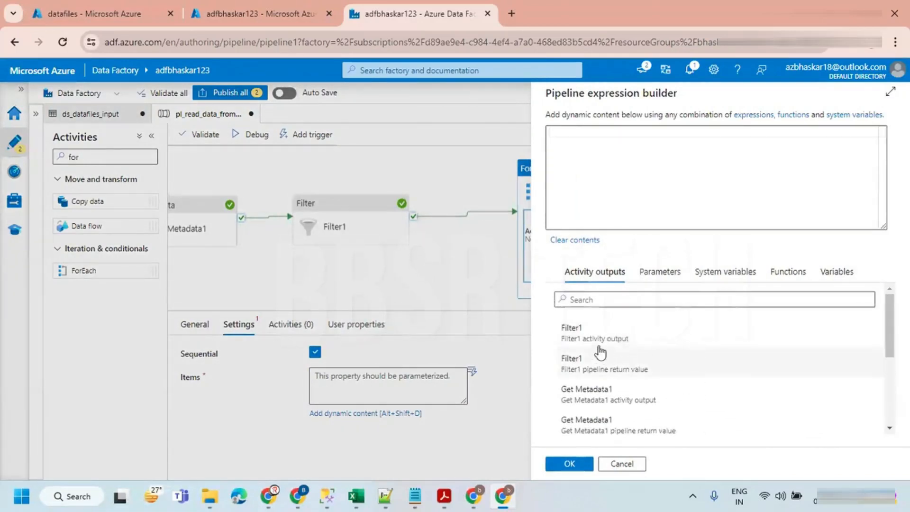
scroll(636, 351, "down", 2)
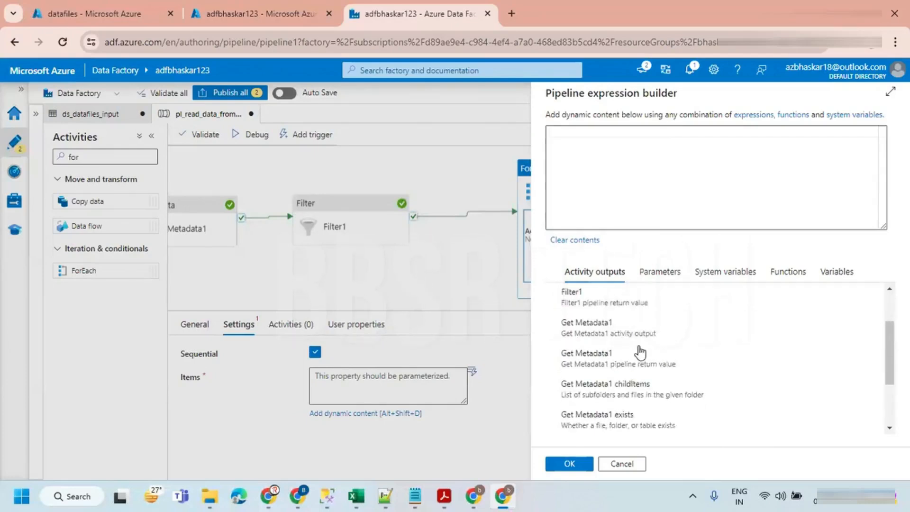
scroll(640, 352, "up", 3)
left_click(588, 339)
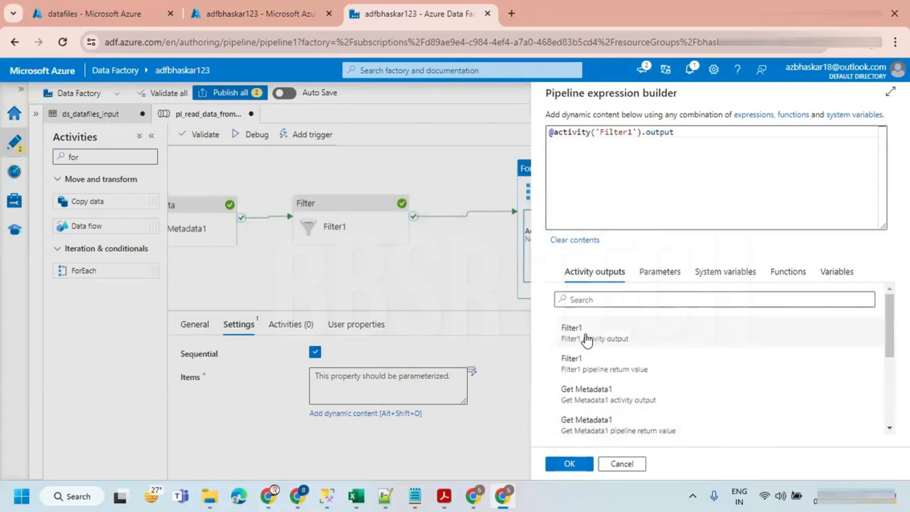
left_click(671, 182)
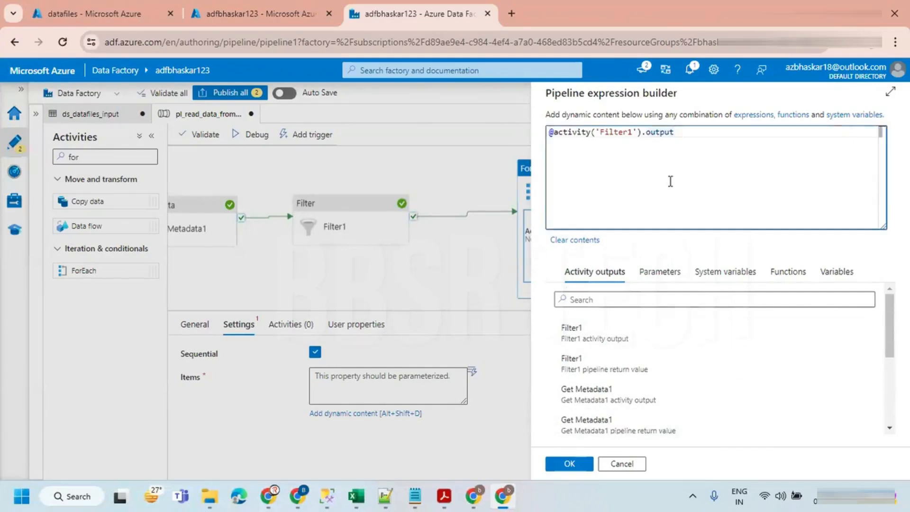
type(".value")
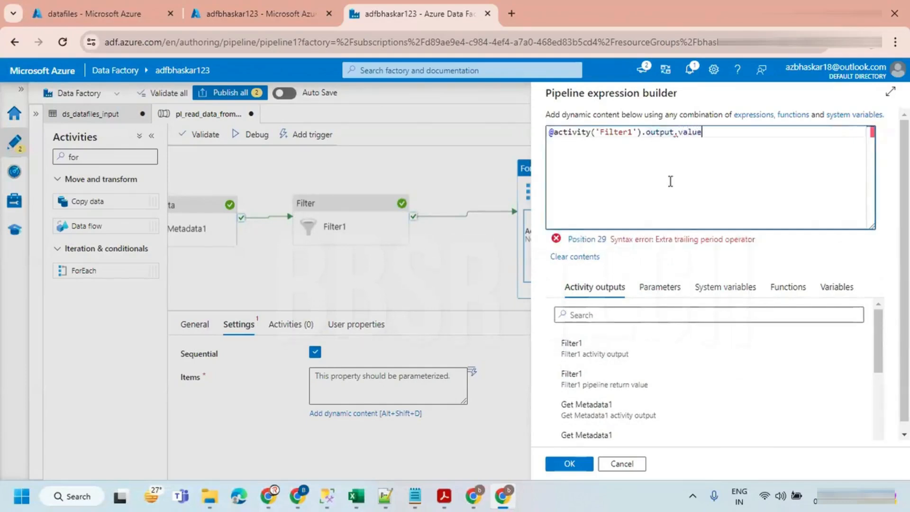
left_click(568, 464)
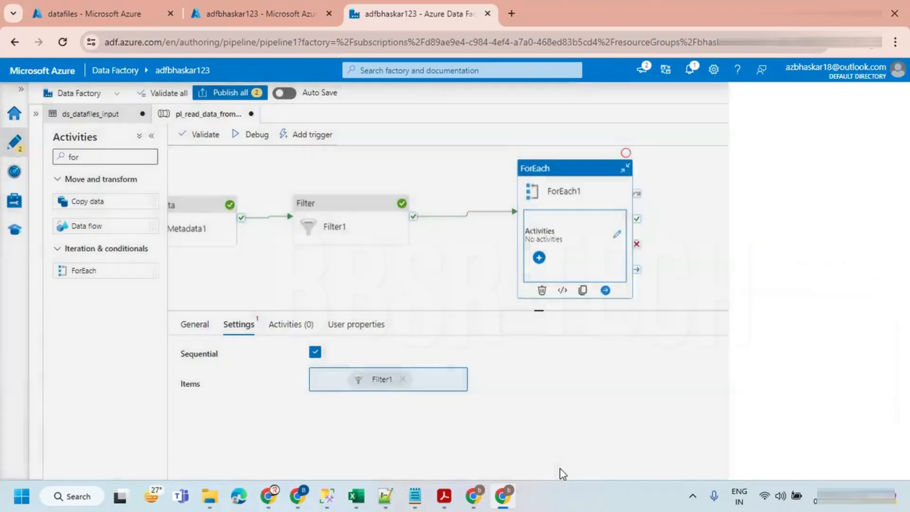
Step: Compare the Value array in Filter1's run output with the items expression set in ForEach1
left_click(255, 298)
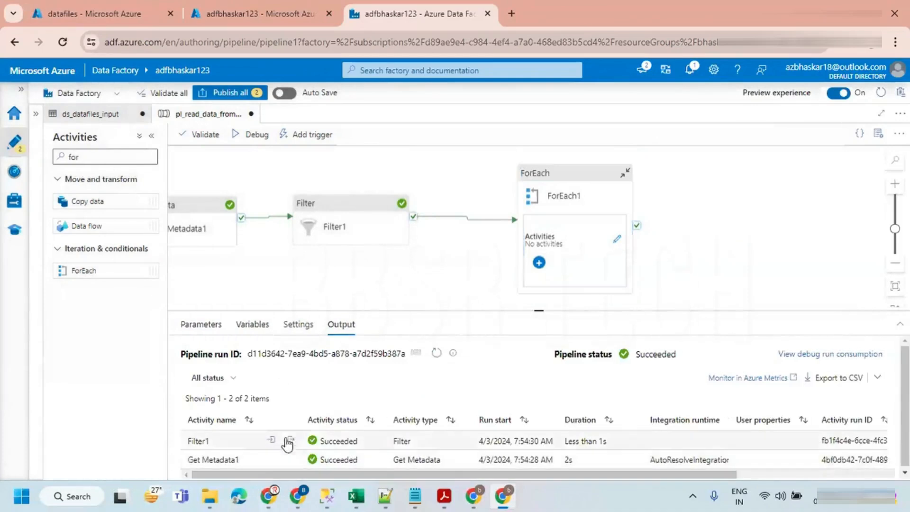
left_click(289, 440)
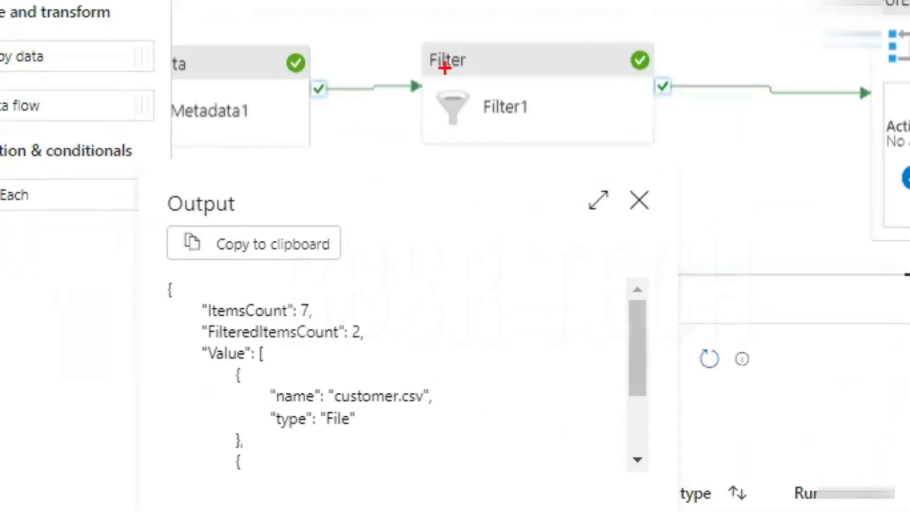
left_click_drag(288, 208, 334, 206)
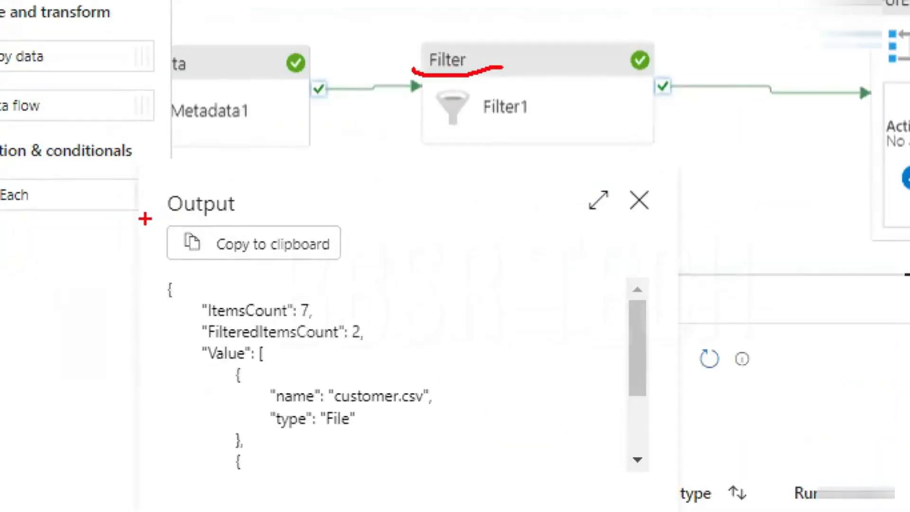
left_click_drag(145, 218, 243, 218)
left_click_drag(179, 365, 278, 360)
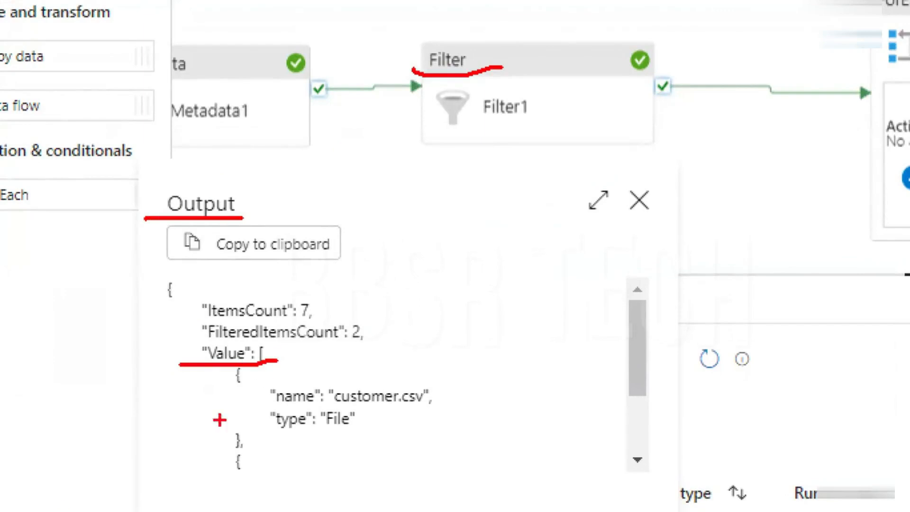
mouse_move(221, 364)
left_mouse_down()
mouse_move(203, 510)
mouse_move(336, 507)
left_mouse_up()
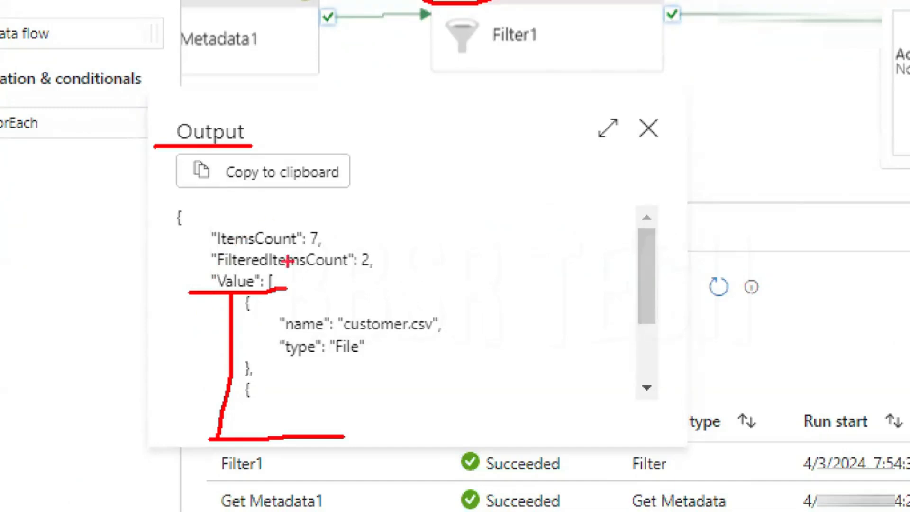
key("Escape")
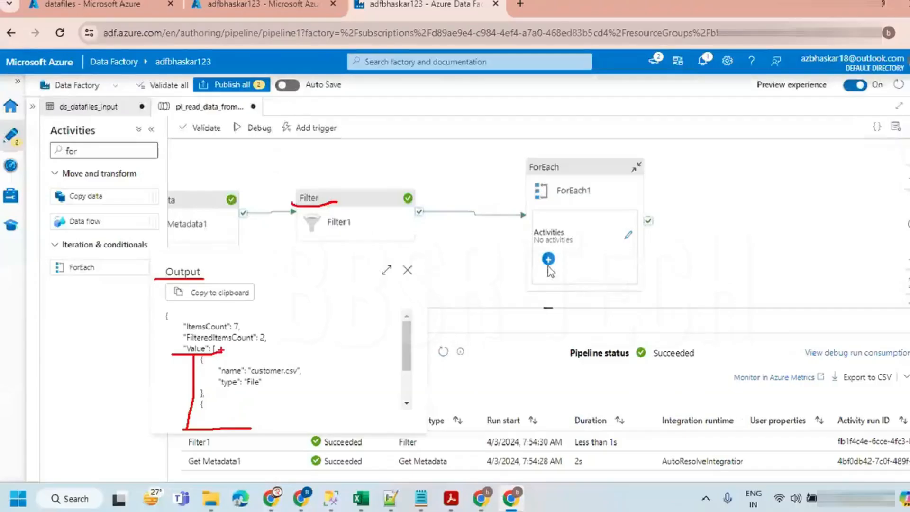
left_click(401, 278)
left_click(575, 198)
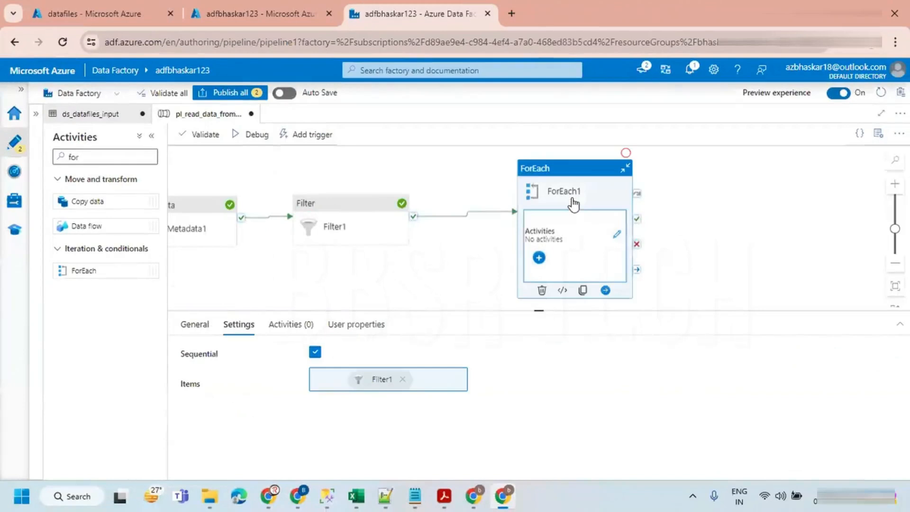
left_click(372, 383)
left_click(576, 465)
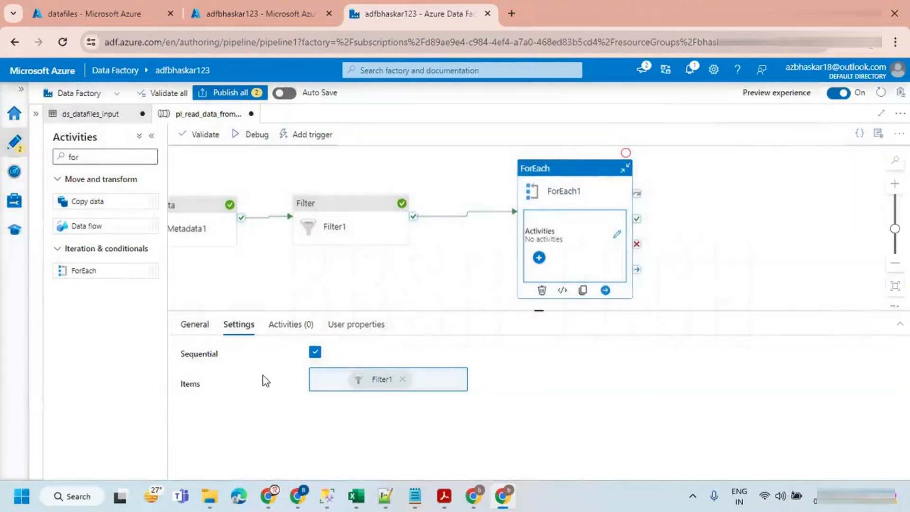
Step: Open ForEach1's inner activities for editing and place a Copy data activity on the canvas
left_click(617, 234)
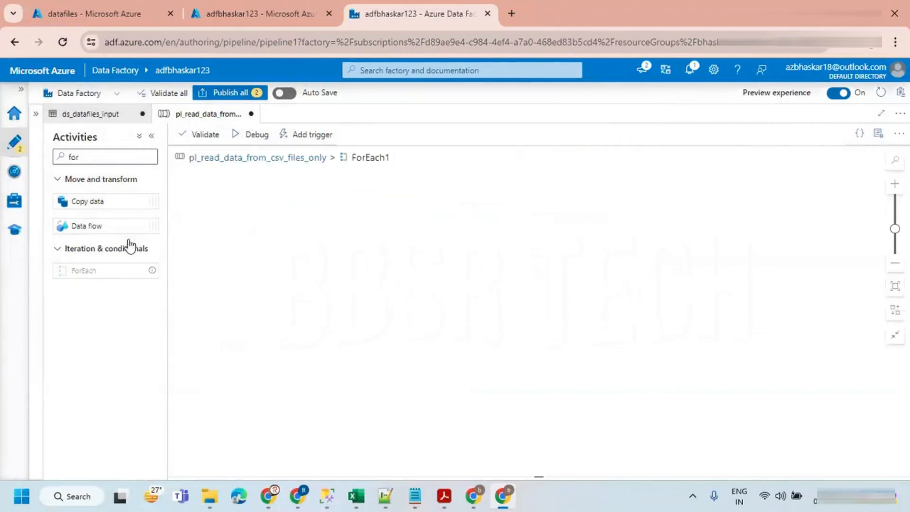
left_click_drag(83, 201, 401, 227)
left_click_drag(524, 313, 522, 223)
left_click(294, 223)
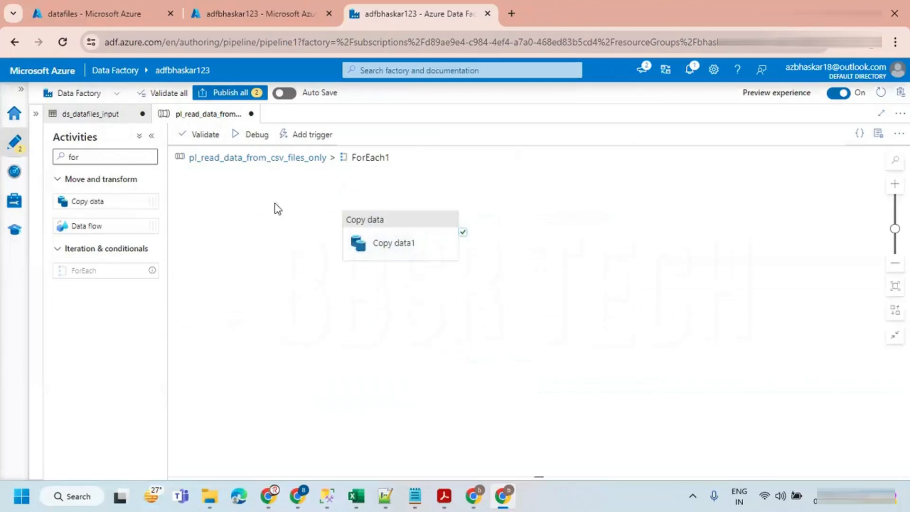
Step: Start a new dataset from the factory resources, using Azure Data Lake Storage Gen2 with the DelimitedText format
left_click(35, 114)
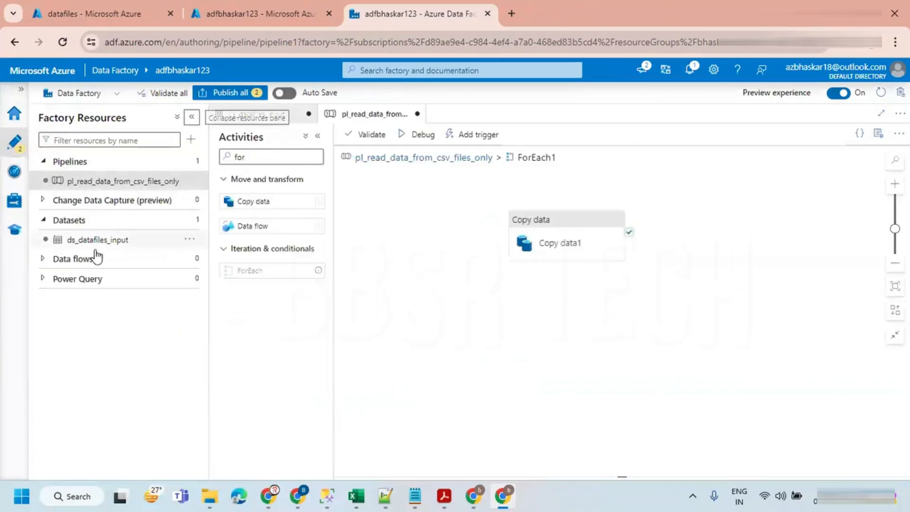
left_click(190, 221)
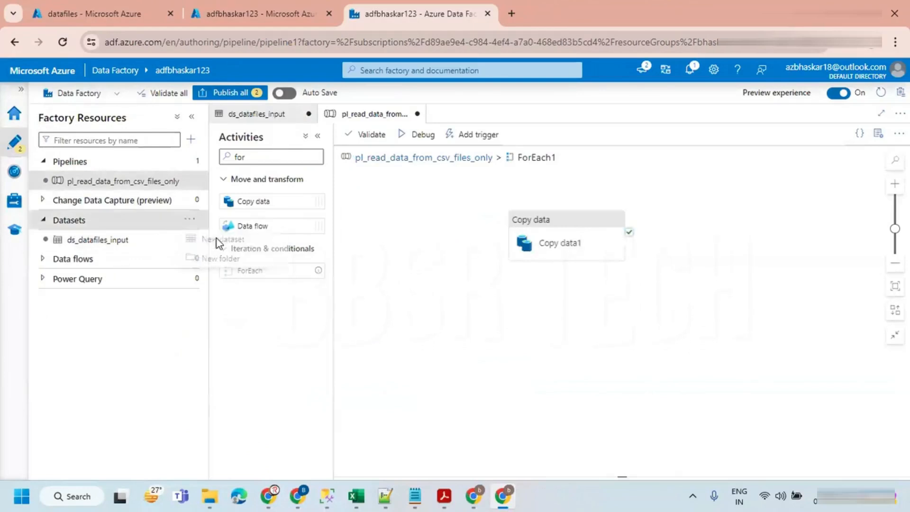
left_click(217, 238)
left_click(584, 190)
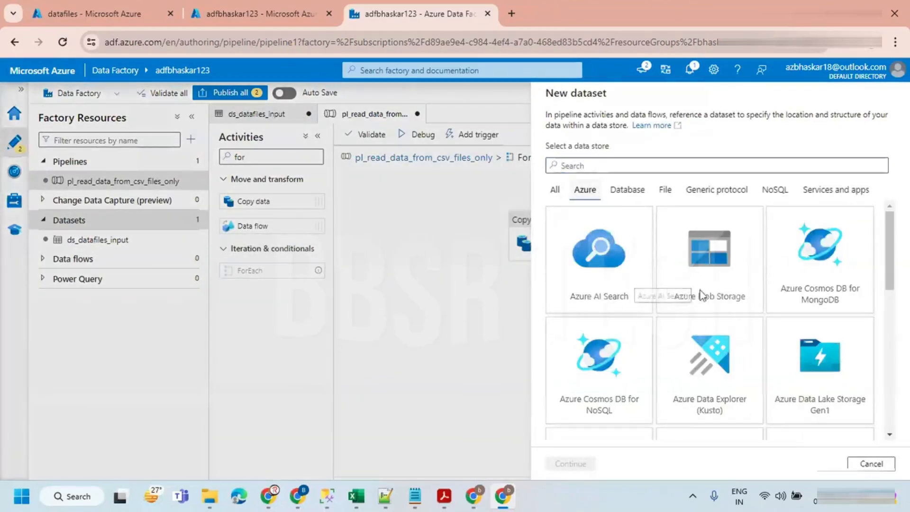
scroll(691, 305, "down", 3)
left_click(588, 353)
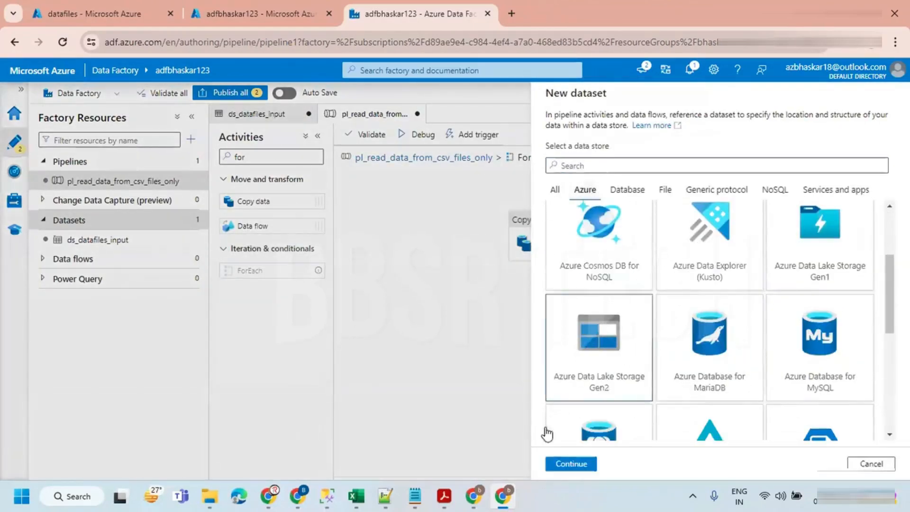
left_click(569, 464)
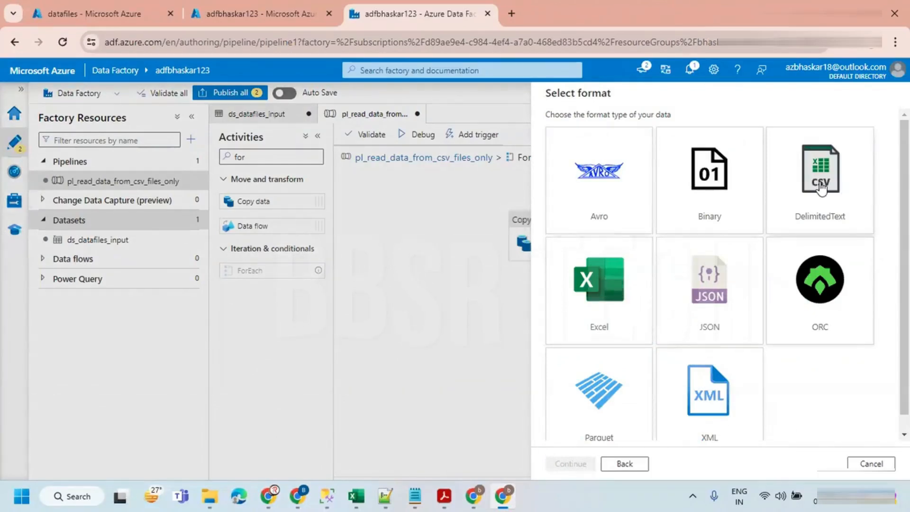
left_click(773, 219)
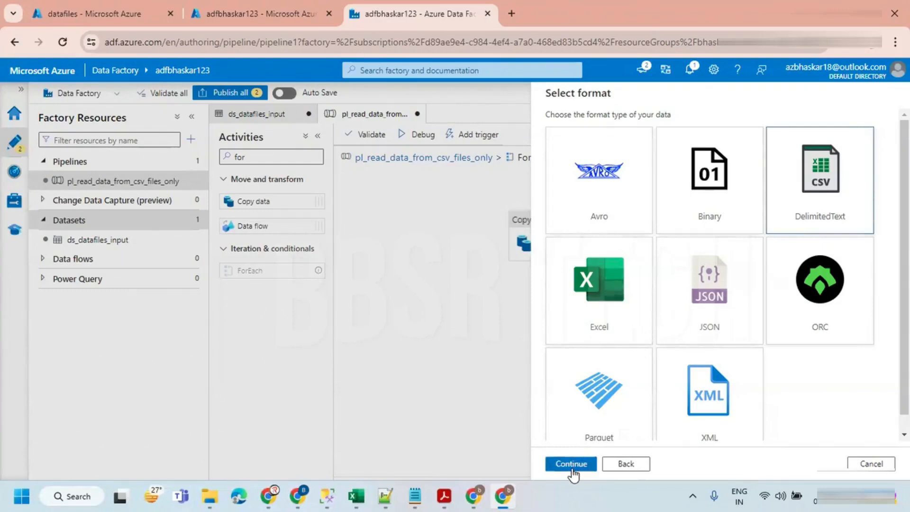
left_click(571, 464)
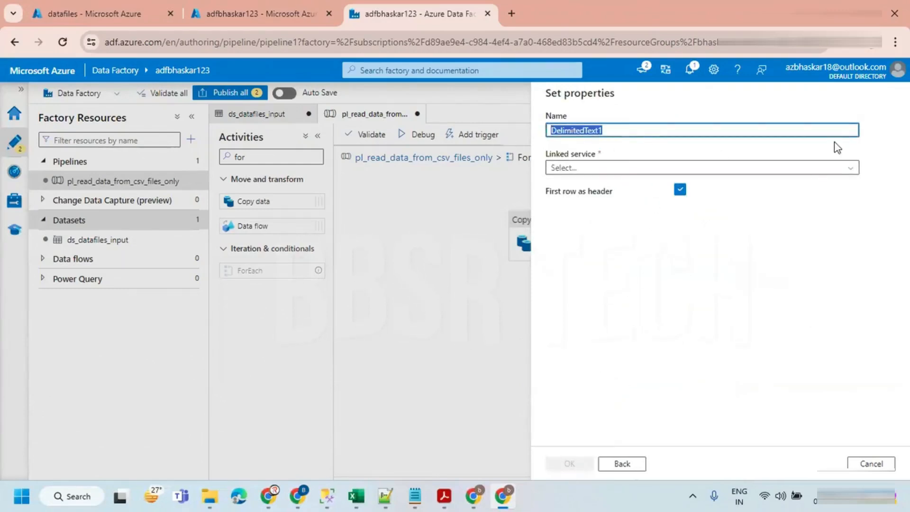
Step: Name the dataset ds_datafiles_input_file, choose its linked service and browse to the datafiles/input folder for its path
type("ds_datafiles_input_file")
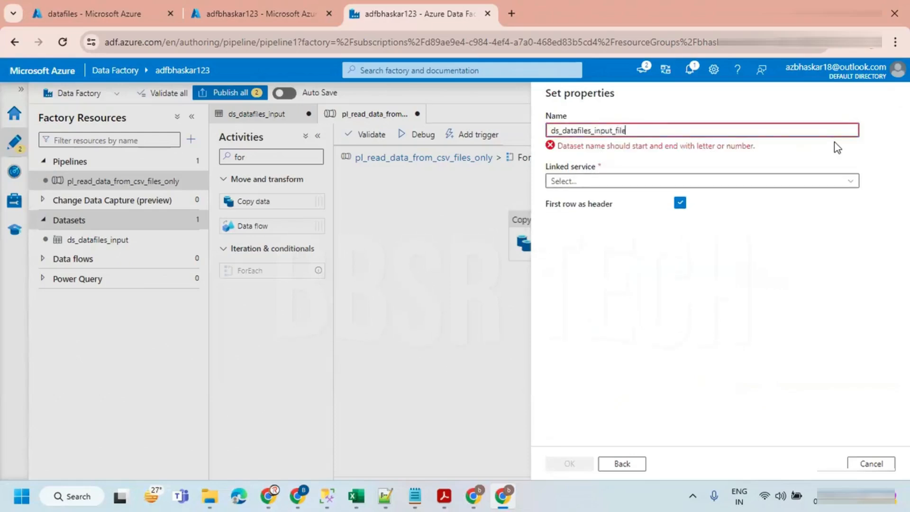
left_click(762, 170)
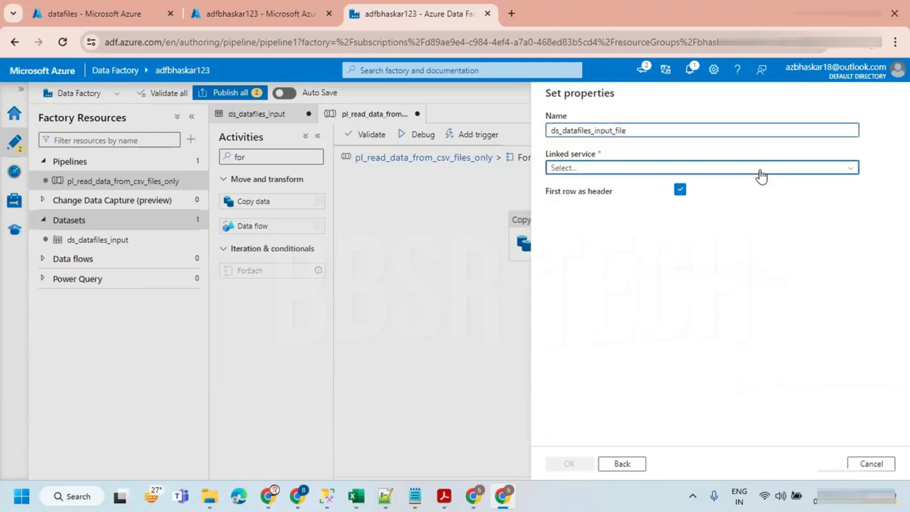
left_click(610, 228)
left_click(866, 204)
left_click(587, 158)
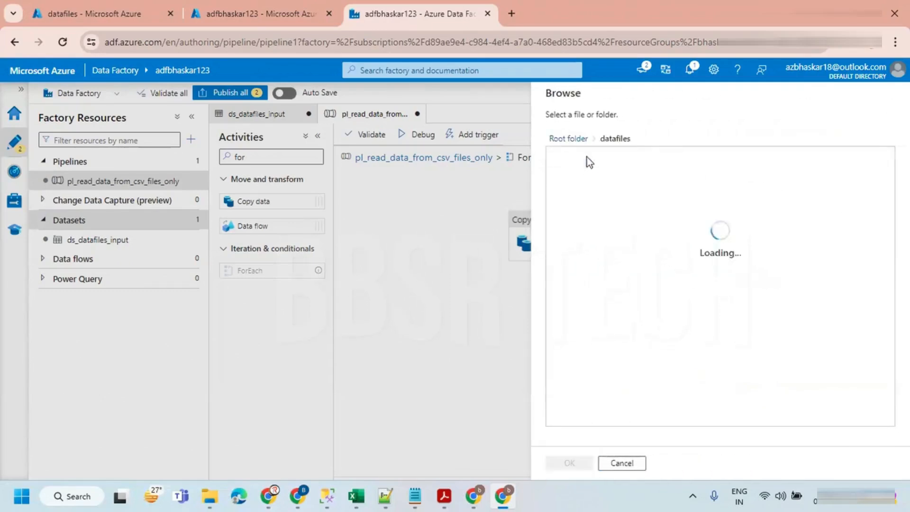
left_click(569, 161)
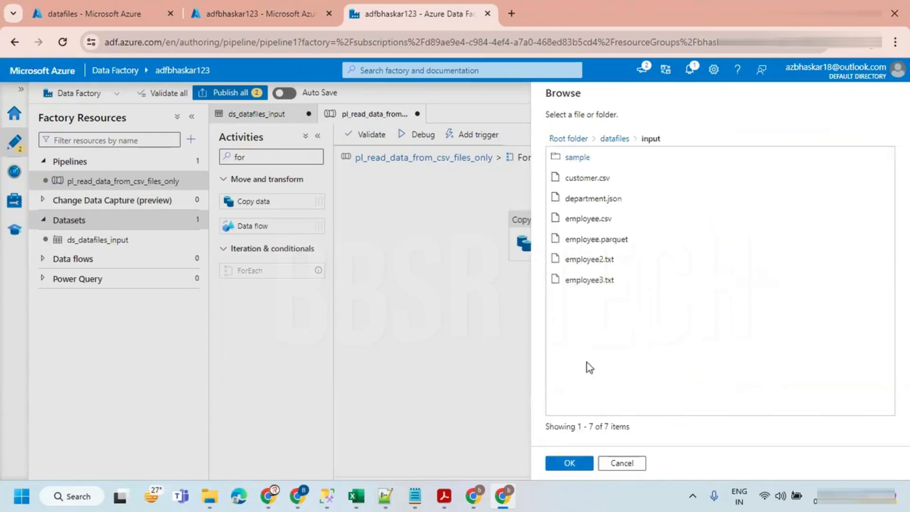
Step: Create the ds_datafiles_input_file dataset on the datafiles/input folder with schema import set to None, and hide its properties
left_click(572, 464)
left_click(729, 263)
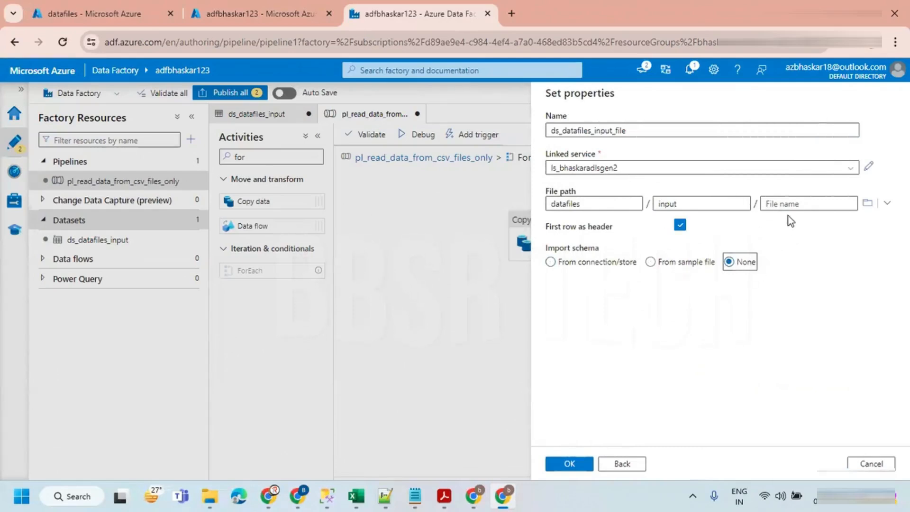
left_click(571, 464)
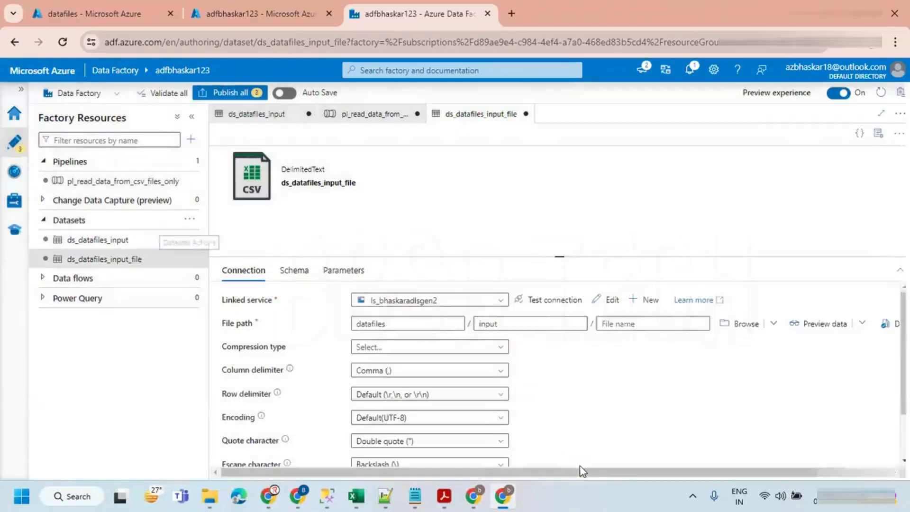
left_click(880, 135)
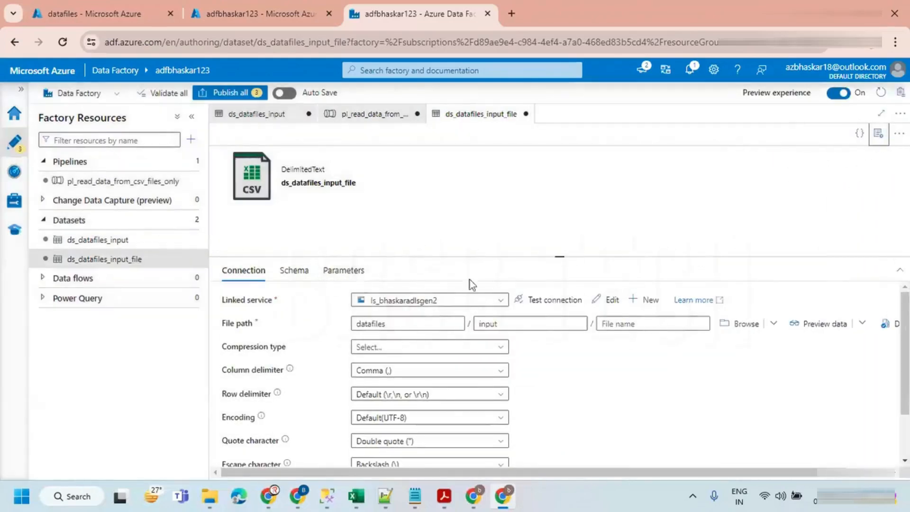
Step: Add a String parameter named pFileName to the ds_datafiles_input_file dataset
left_click(331, 270)
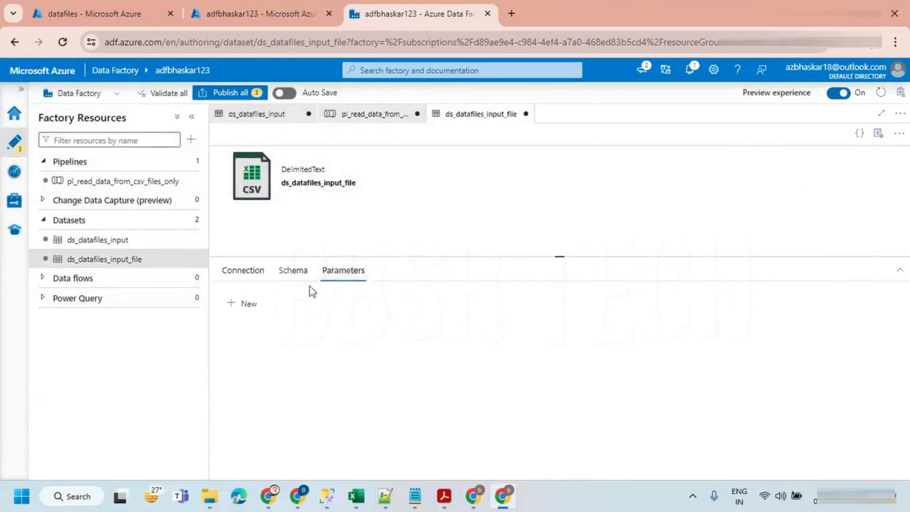
left_click(242, 311)
left_click(272, 342)
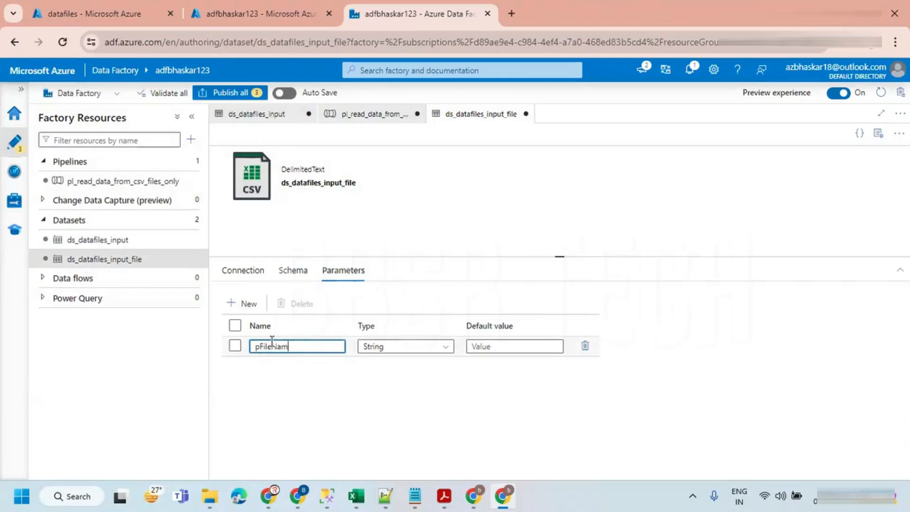
left_click(244, 271)
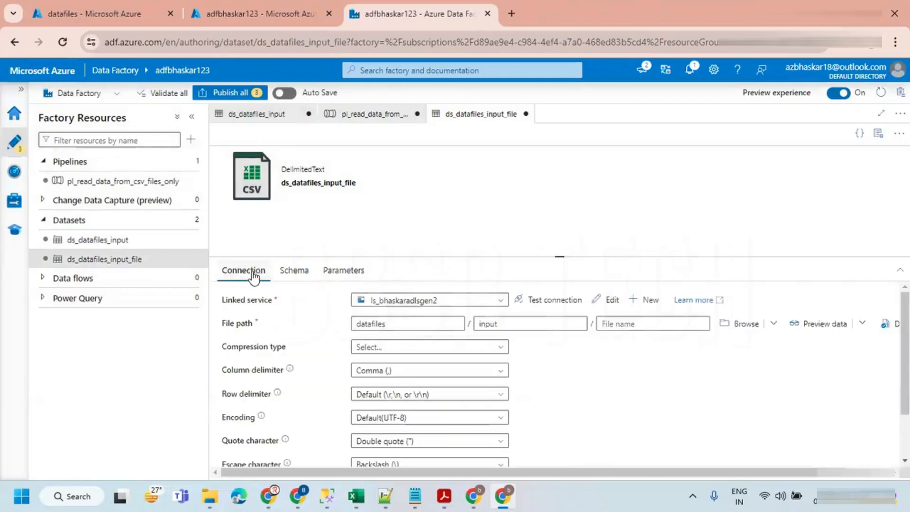
left_click(642, 326)
left_click(637, 342)
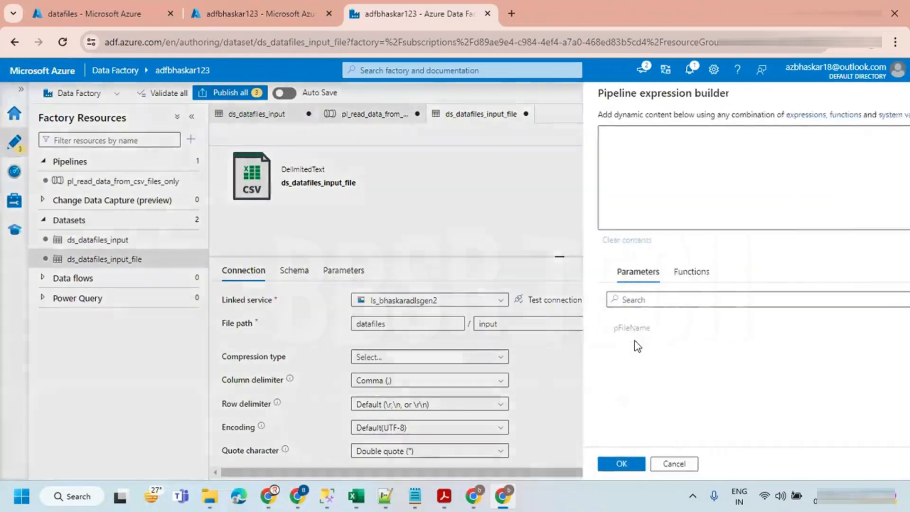
left_click(588, 329)
left_click(569, 464)
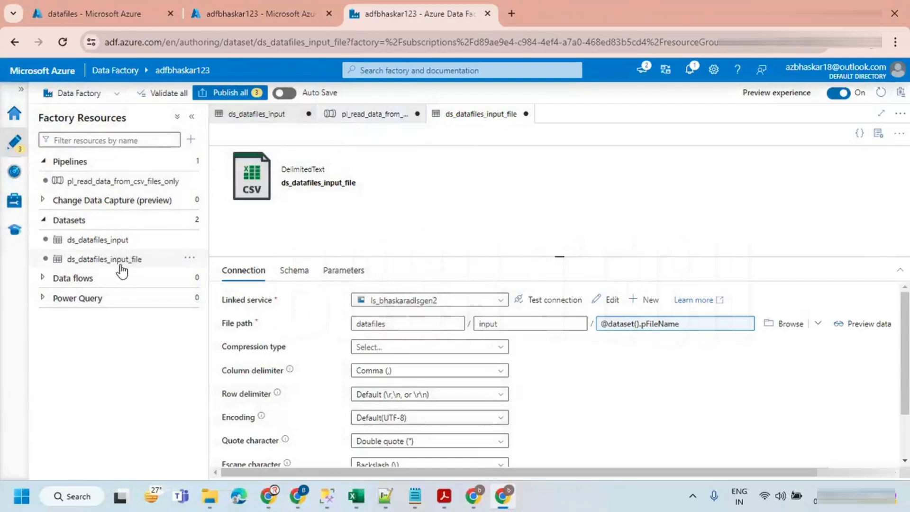
Step: Clone ds_datafiles_input_file as ds_datafiles_output_file and set the directory in the clone's file path to output
left_click(189, 262)
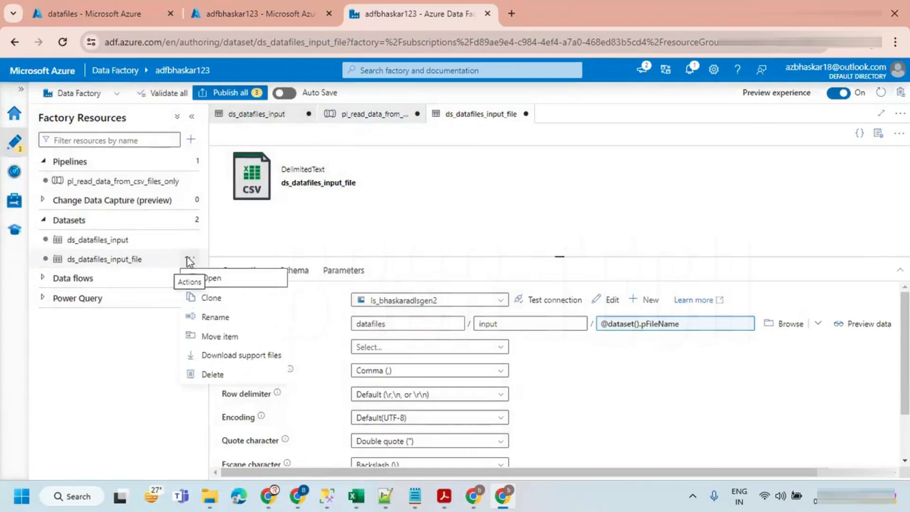
left_click(212, 298)
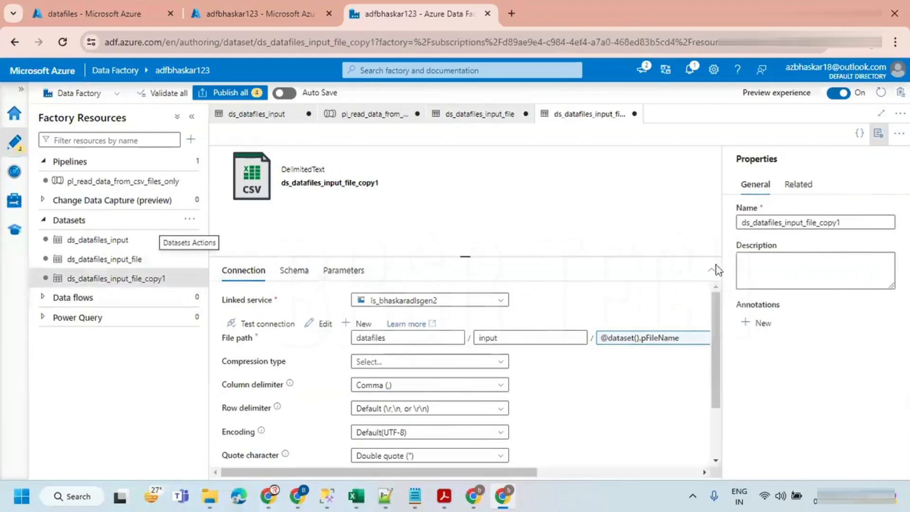
left_click_drag(783, 223, 842, 222)
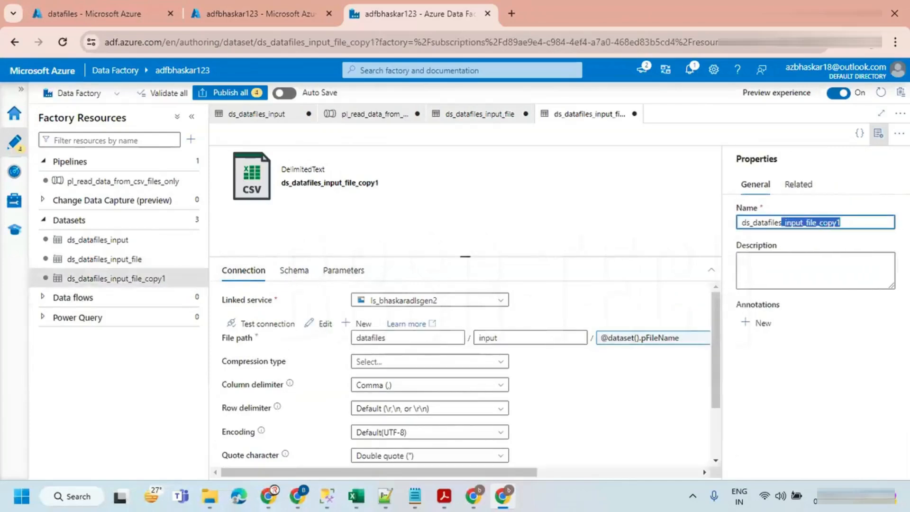
key("BackSpace")
type("output_")
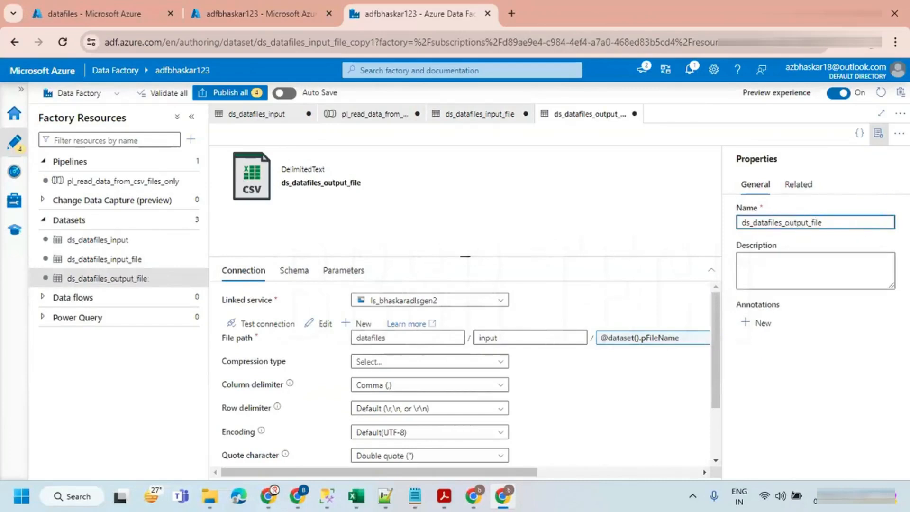
left_click(879, 133)
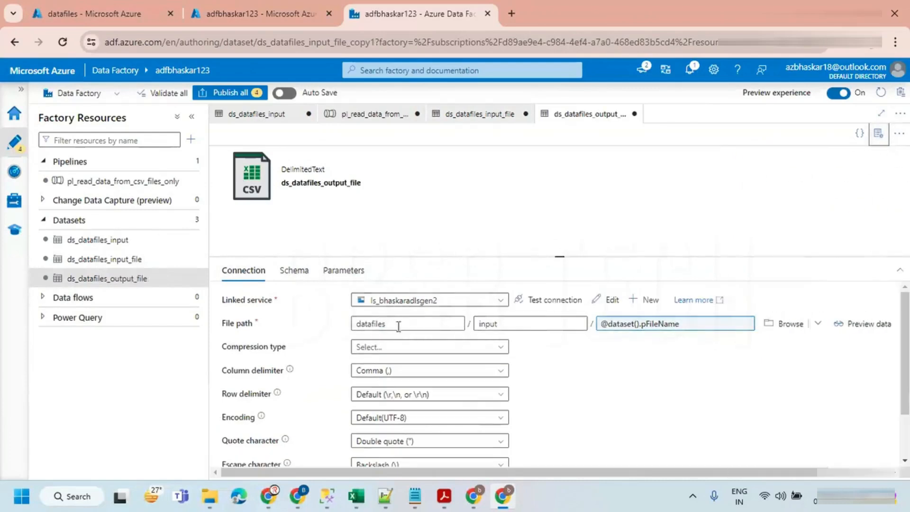
left_click_drag(516, 324, 451, 325)
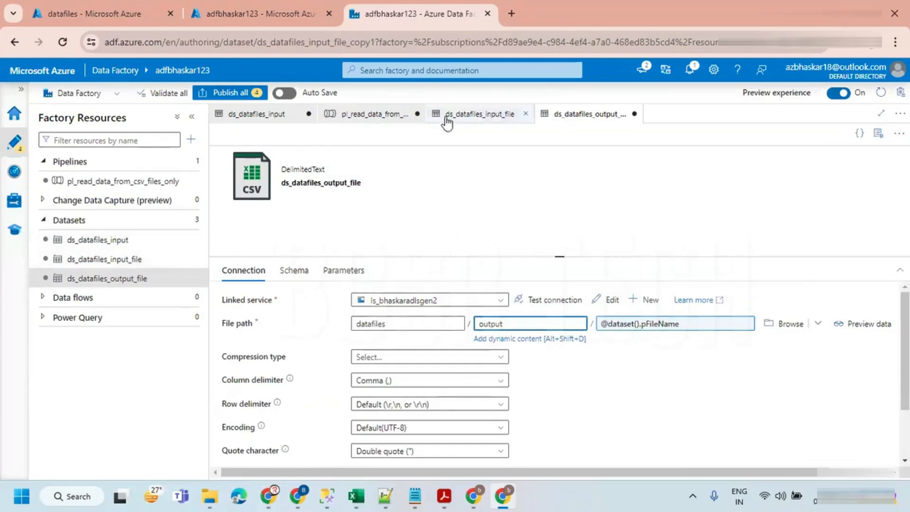
Step: Return to the pl_read_data_from_csv_files_only pipeline and set the Copy data1 source dataset to ds_datafiles_input_file
left_click(341, 120)
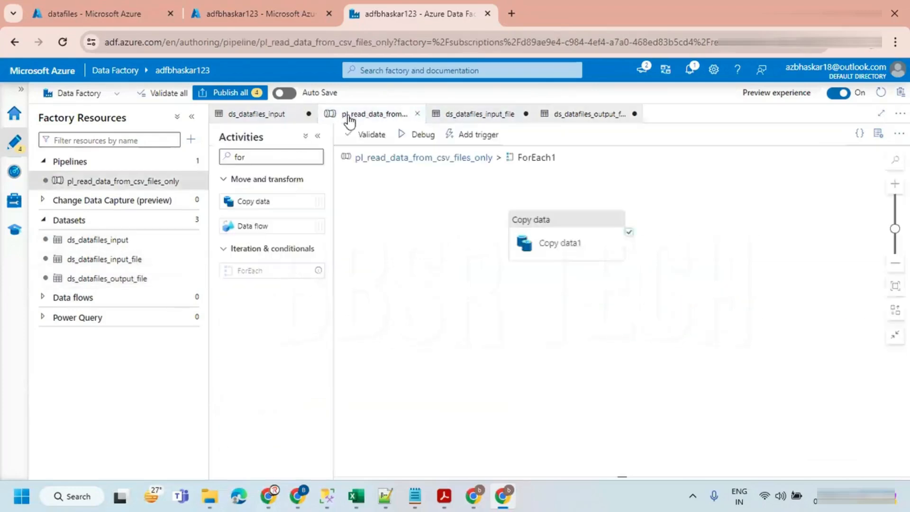
left_click(573, 237)
left_click(404, 290)
left_click(521, 320)
left_click(532, 361)
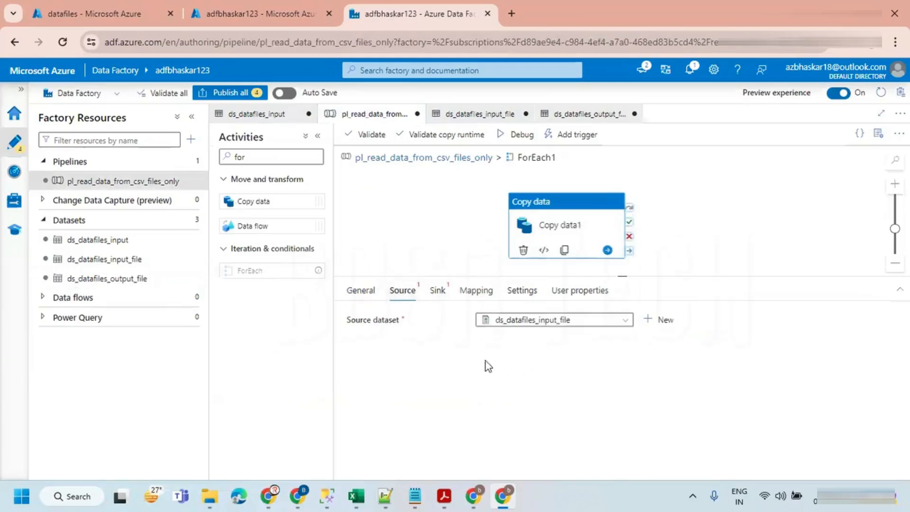
left_click(190, 122)
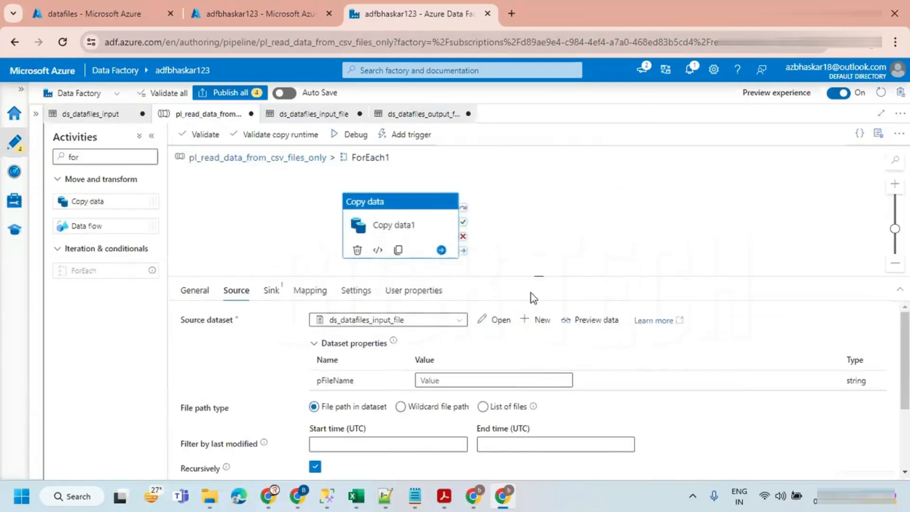
left_click_drag(528, 275, 528, 230)
left_click(463, 334)
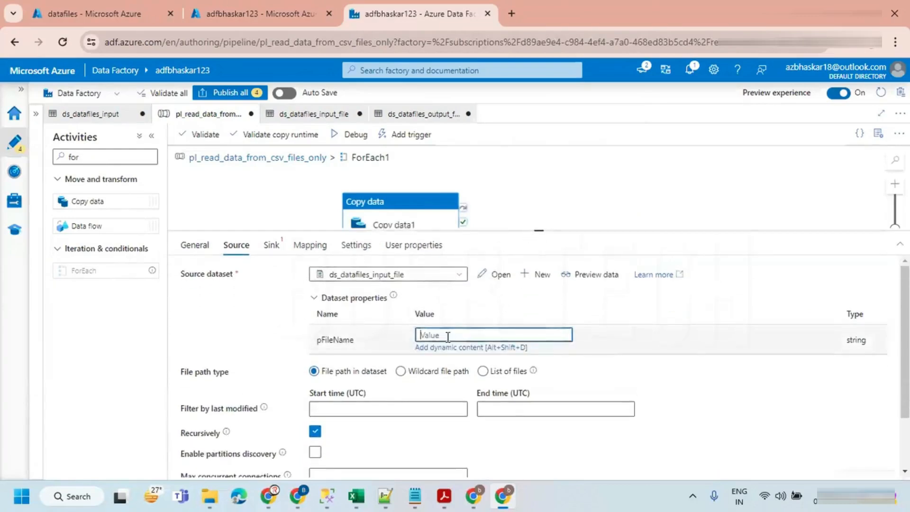
left_click(452, 347)
left_click(578, 337)
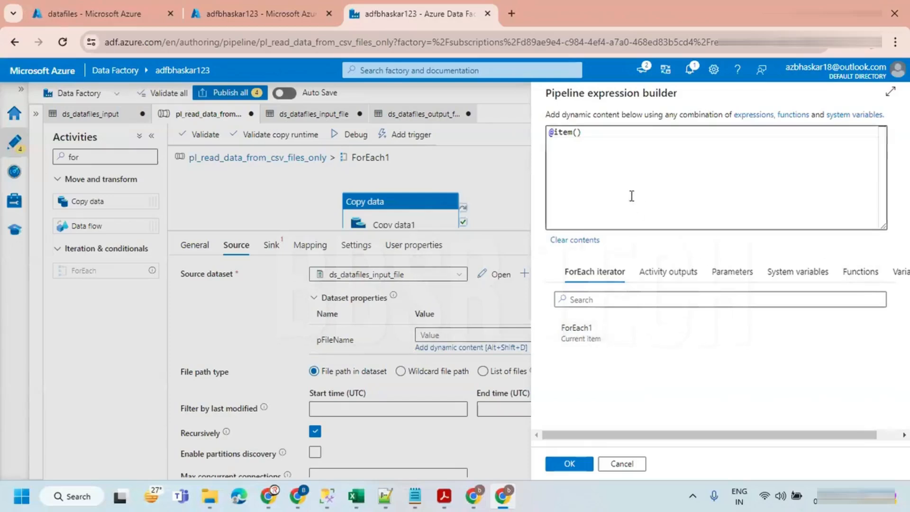
type(".name")
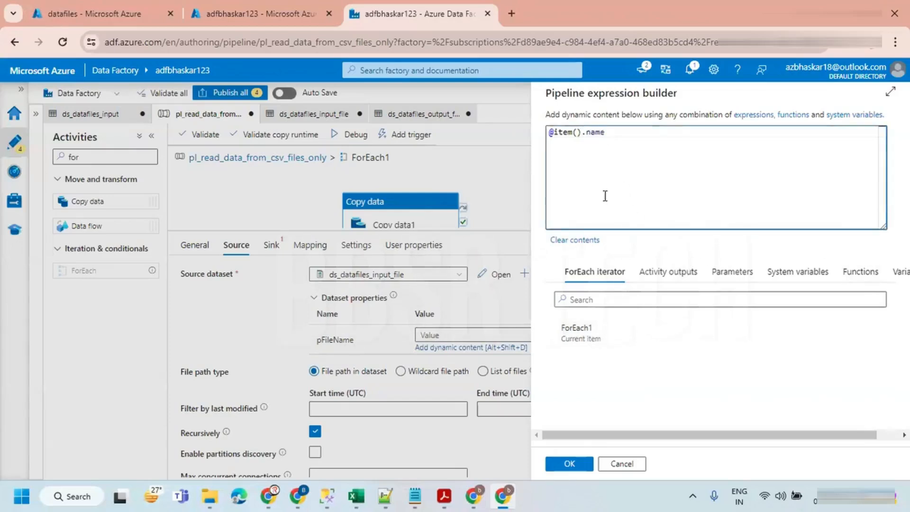
left_click(562, 465)
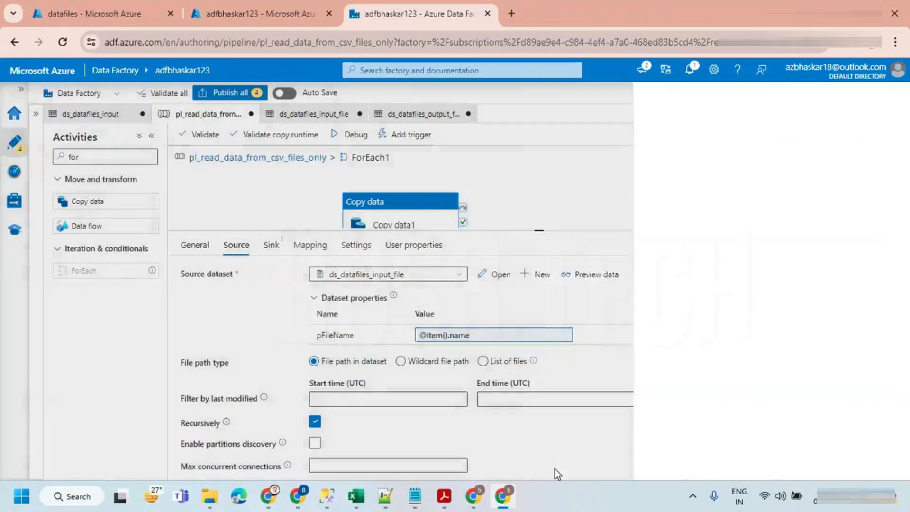
Step: Choose ds_datafiles_output_file as the sink dataset and open the expression builder for its pFileName property
left_click(272, 245)
left_click(327, 275)
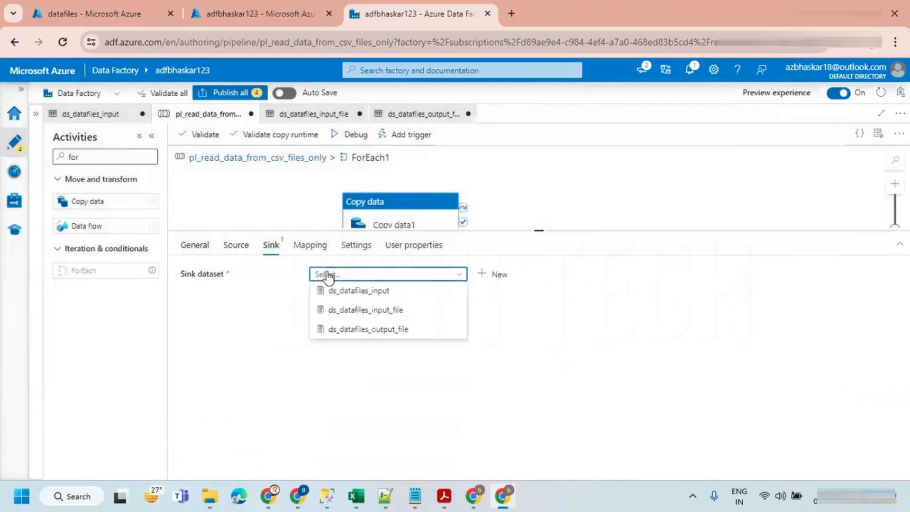
left_click(349, 330)
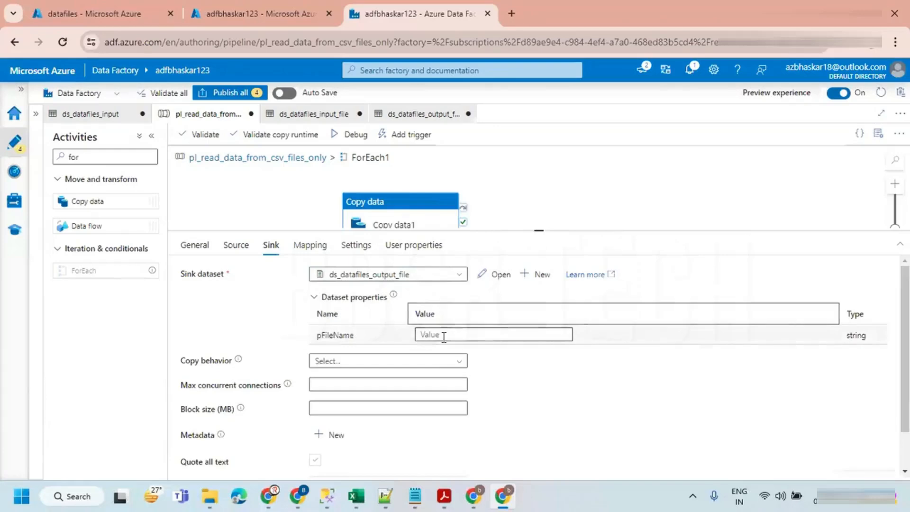
left_click(443, 334)
left_click(445, 347)
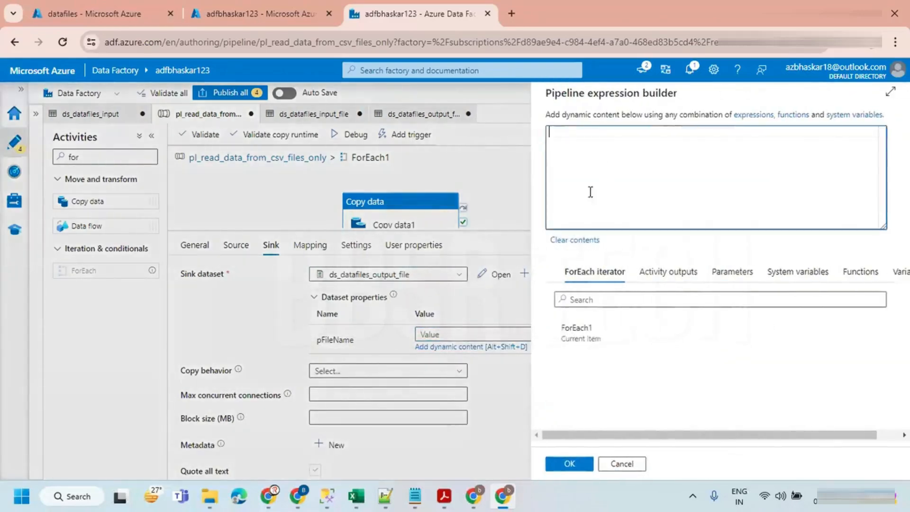
left_click(386, 496)
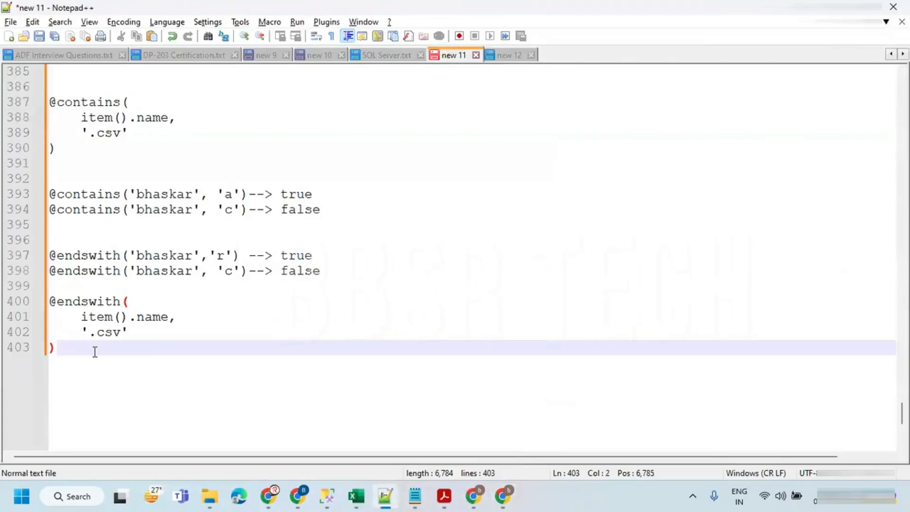
key("Return")
key("Return")
scroll(97, 349, "down", 4)
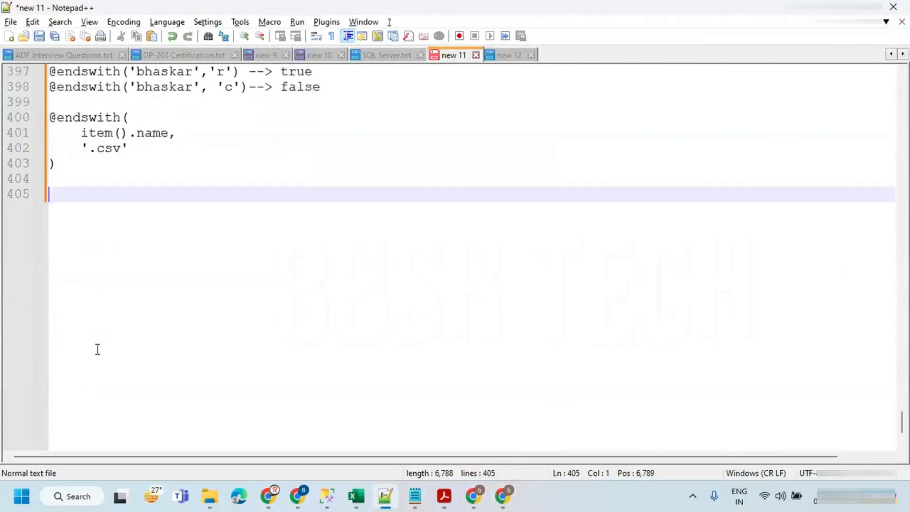
type("@sub")
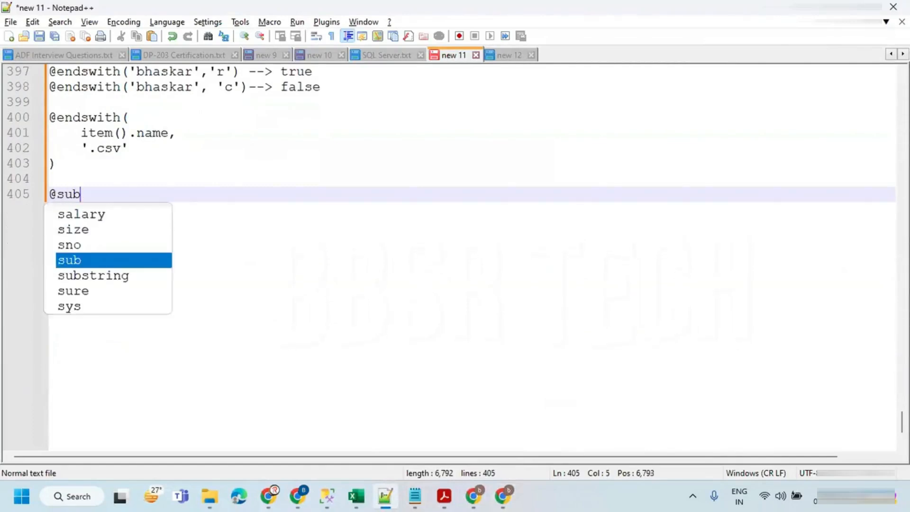
key("Down")
key("Return")
type("(")
key("Return")
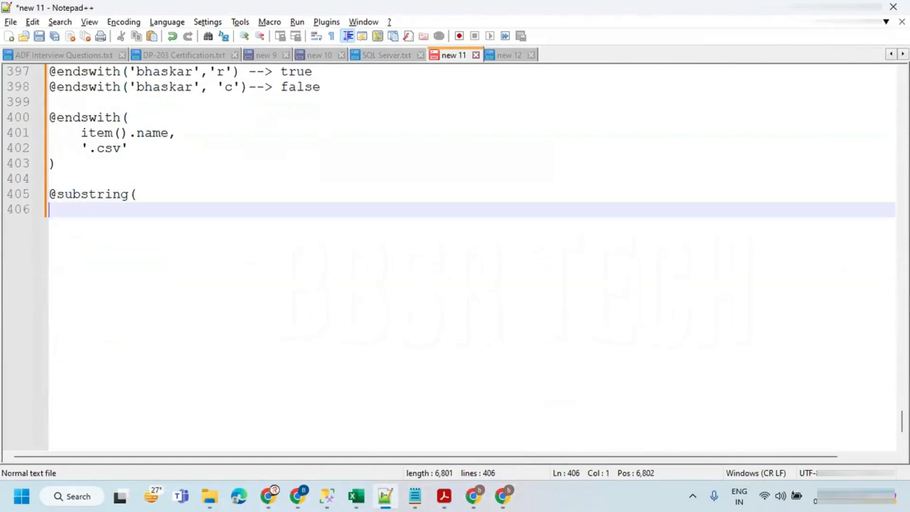
Step: Enter item().name and 0 as the first two substring arguments, each on its own indented line
key("Tab")
type("item().a")
key("BackSpace")
type("name,")
key("Return")
type("0,")
key("Return")
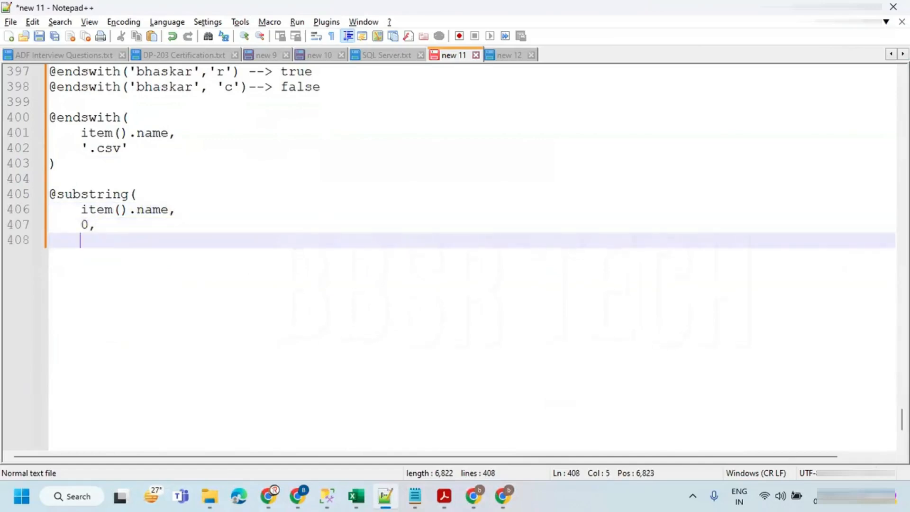
Step: Add indexOf(item().name, '.') as the third argument, close the substring expression, and leave a blank line below it
type("i")
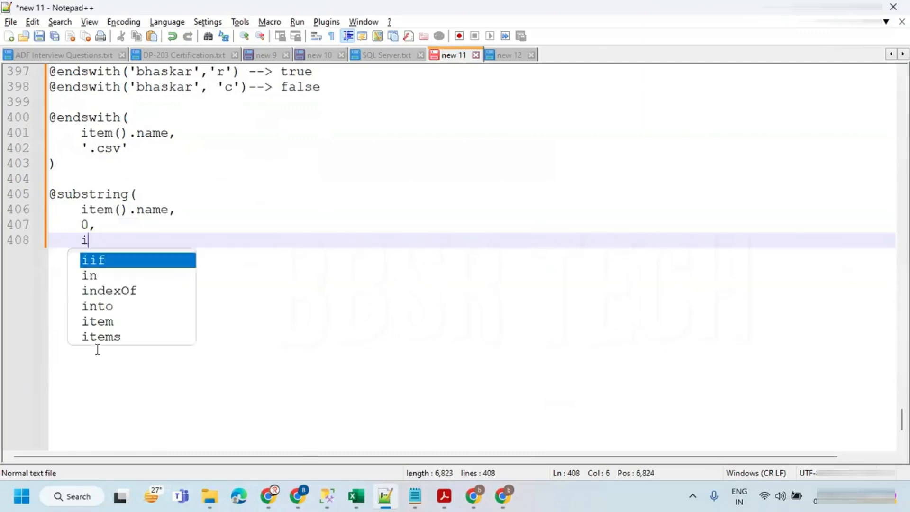
type("ndexOf(")
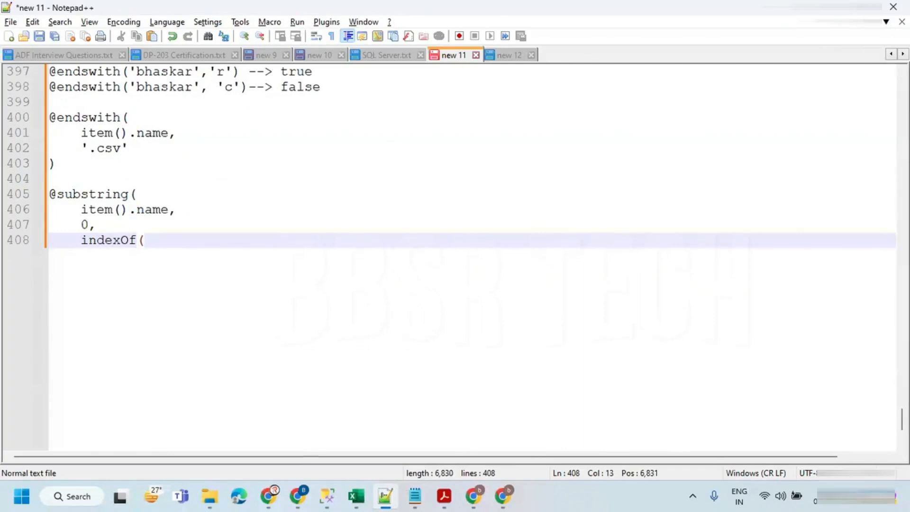
type("item().nam")
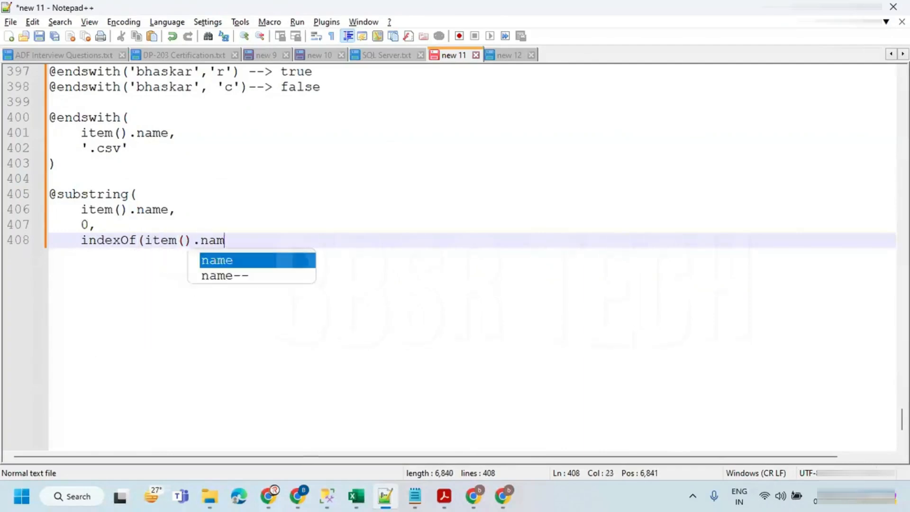
type("e, '.')")
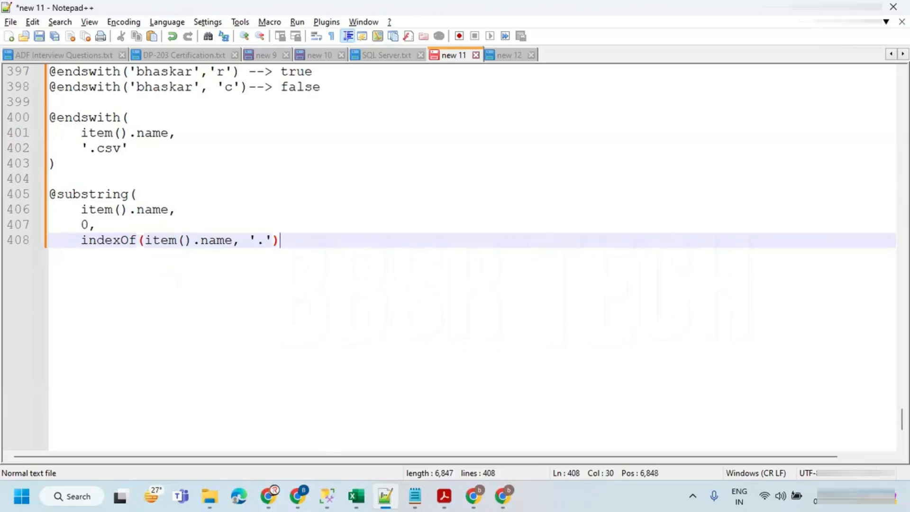
key("Return")
type(")")
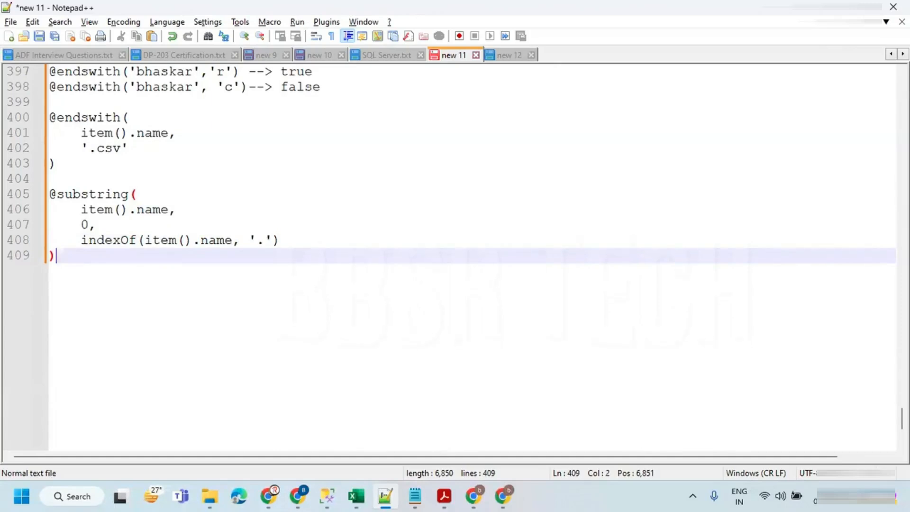
key("Return")
key("BackSpace")
key("Return")
key("Return")
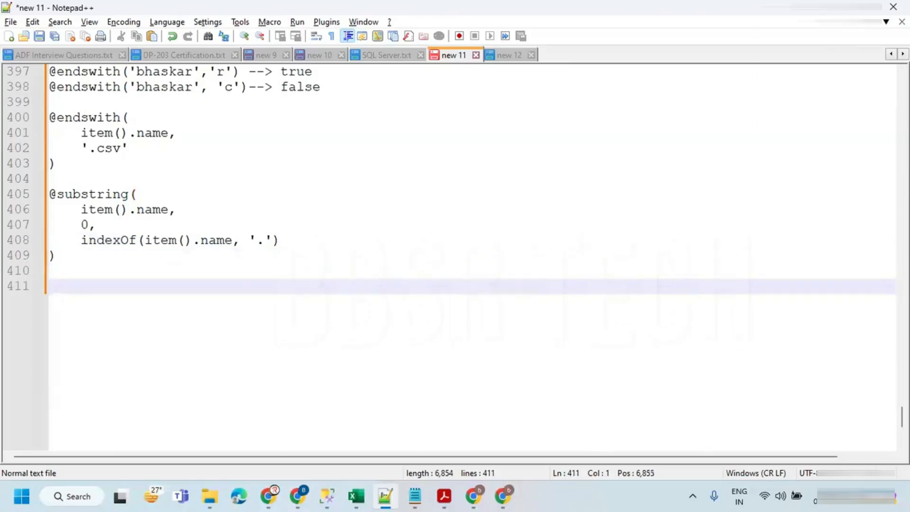
type("for")
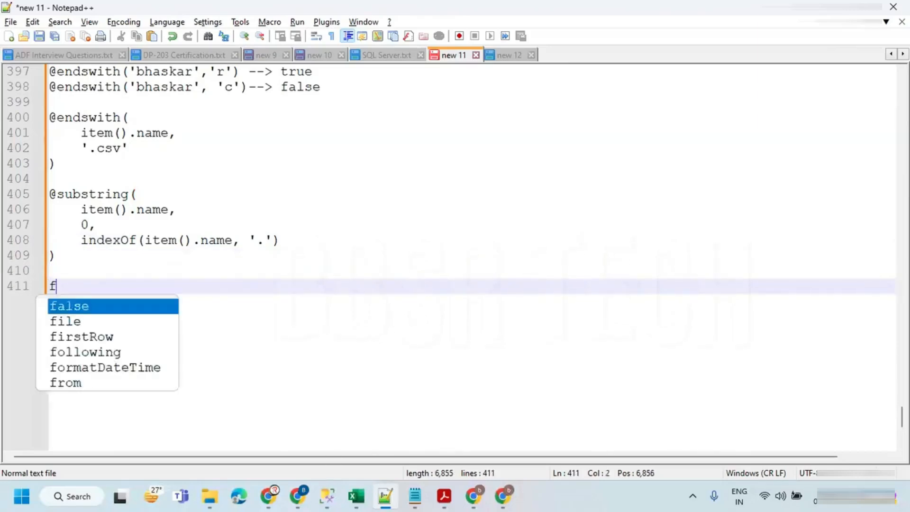
key("Return")
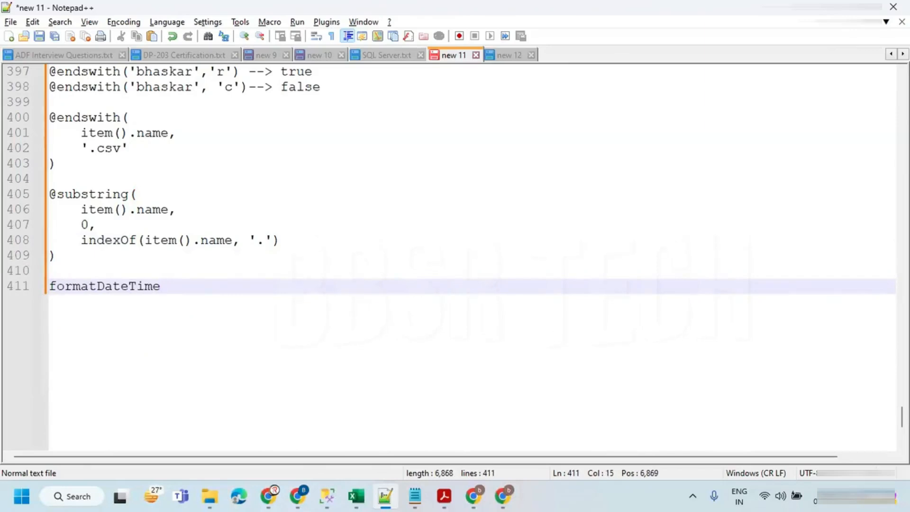
key("ctrl+z")
key("BackSpace")
key("BackSpace")
key("BackSpace")
type("@form")
key("Return")
type("(ut")
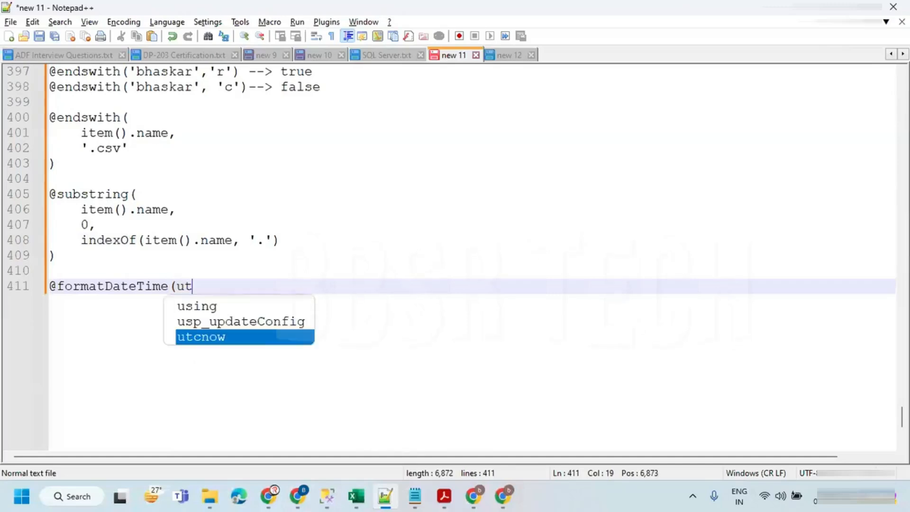
key("Return")
type("(), '")
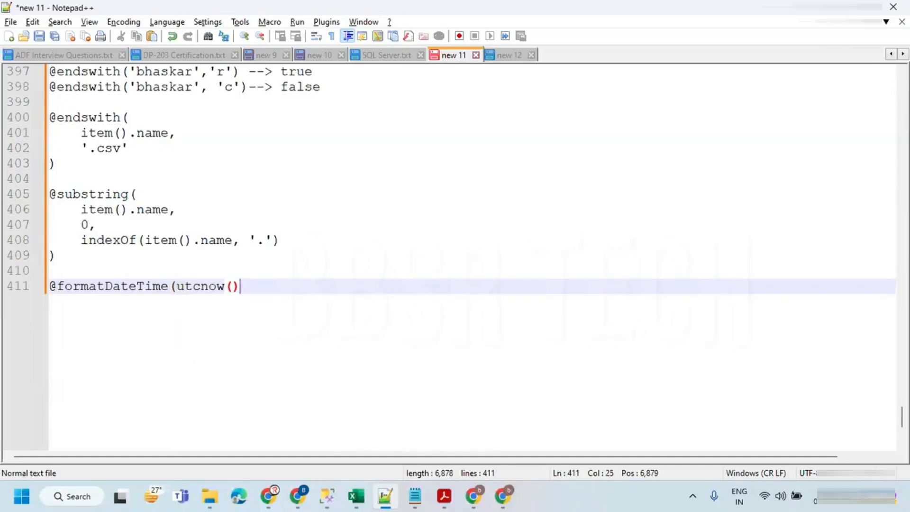
Step: Enter 'MMddyyyy' as the date format, close the formatDateTime expression, and leave one blank line plus an empty line below it
type("MMddd")
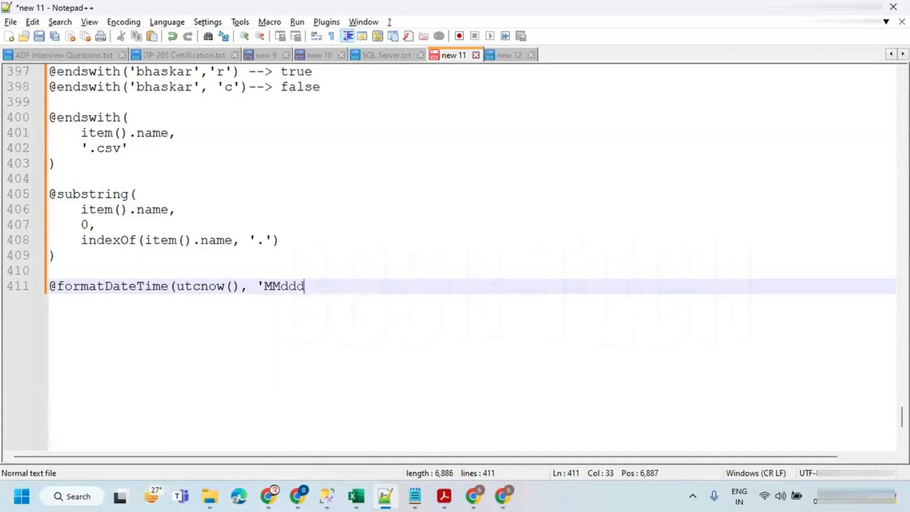
key("BackSpace")
type("yyy")
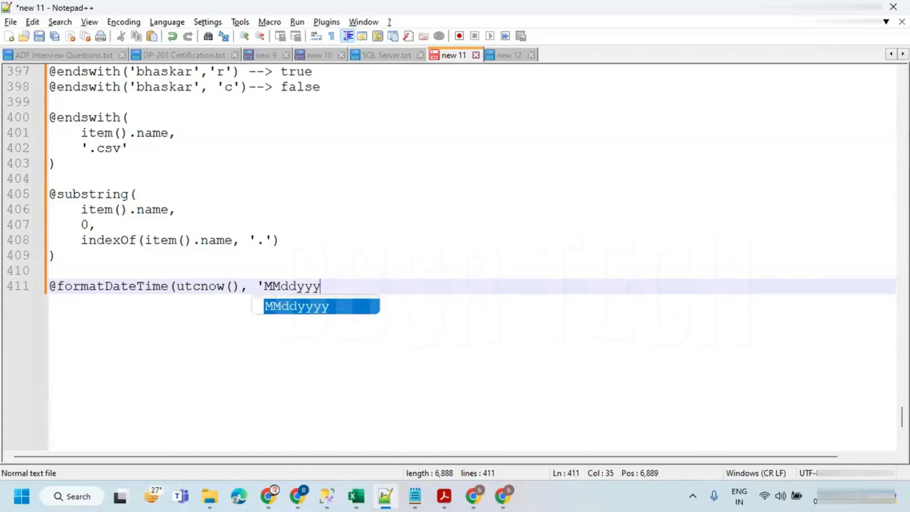
type("y')")
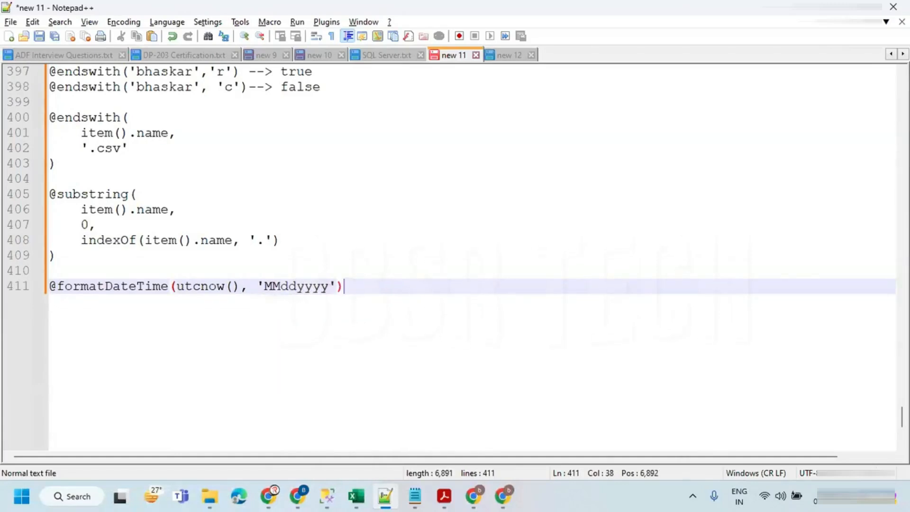
key("Return")
key("Return")
key("Return")
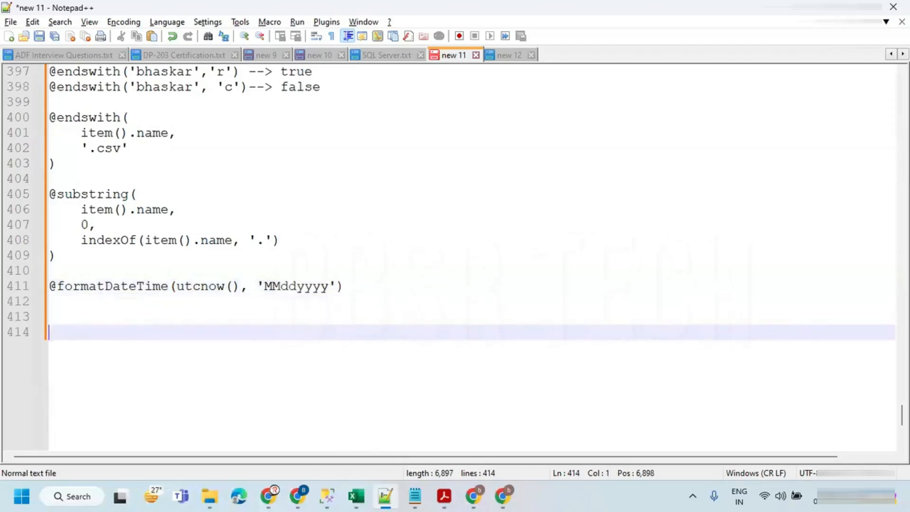
key("BackSpace")
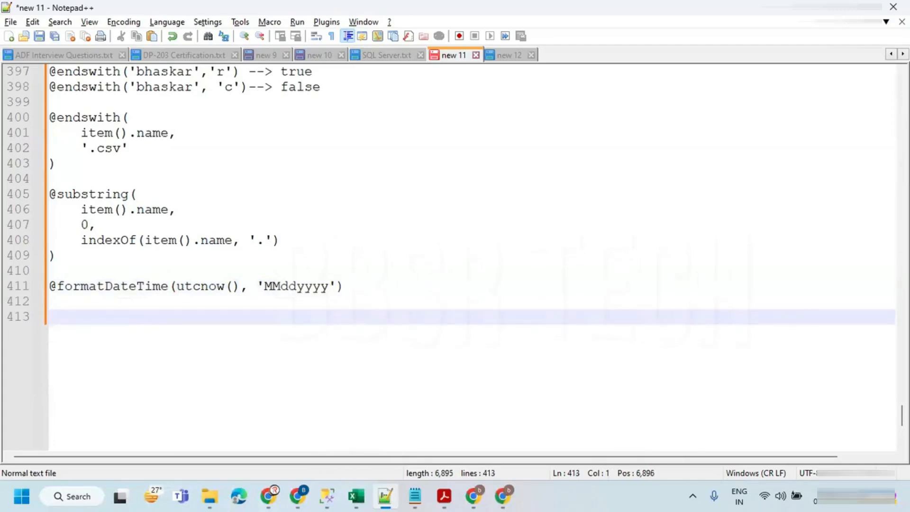
left_click(65, 183)
key("Return")
key("Return")
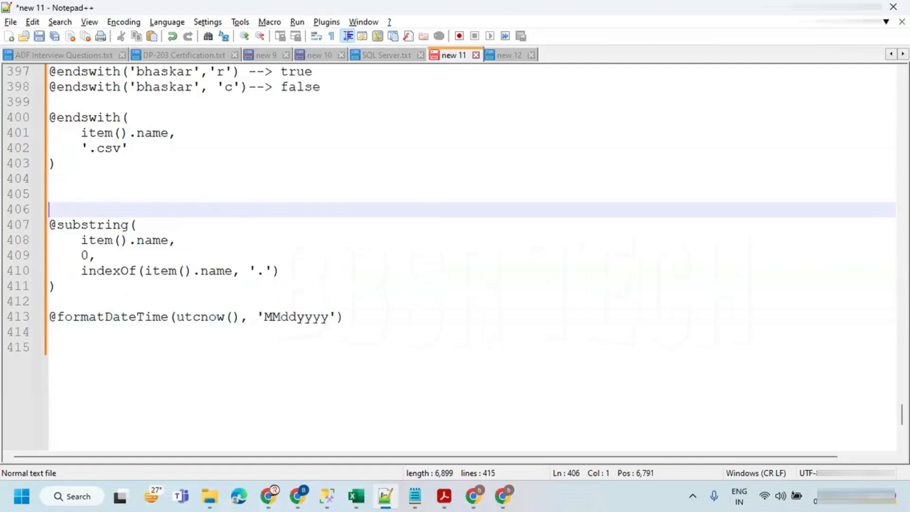
type("@conc")
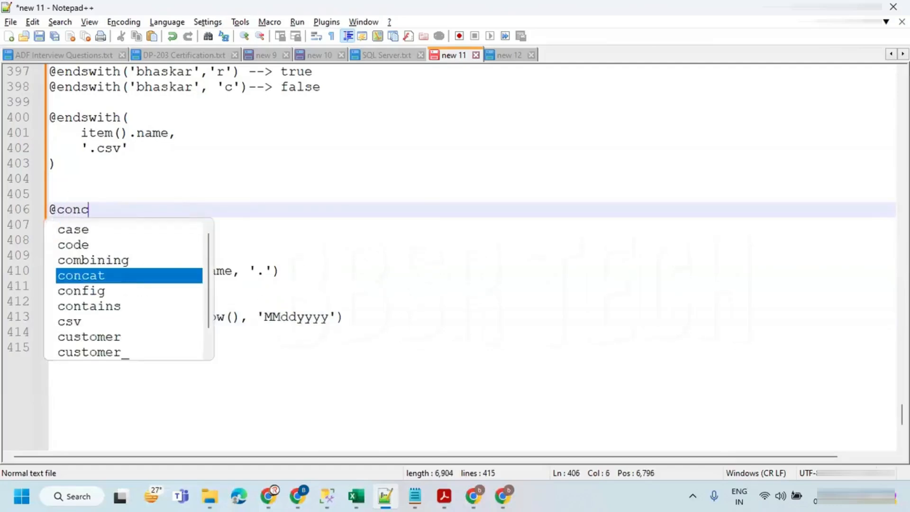
key("Return")
type("(")
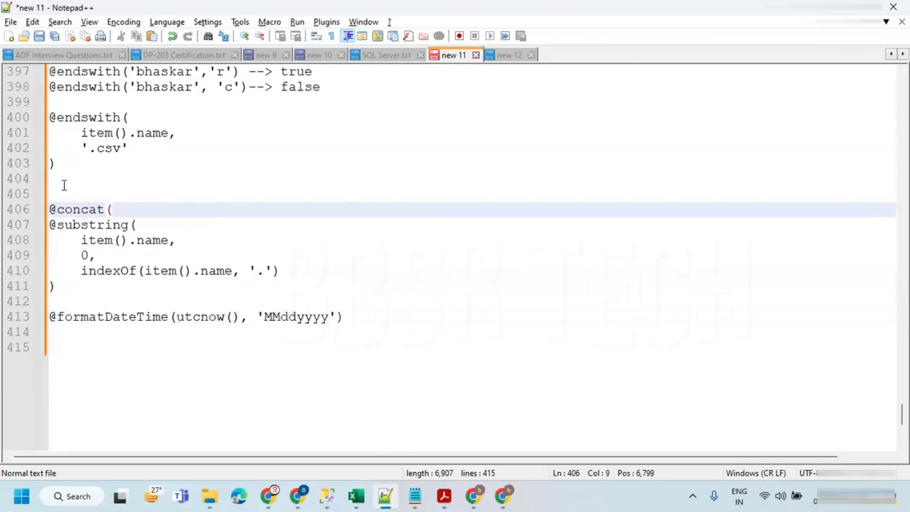
left_click_drag(67, 289, 46, 229)
key("Tab")
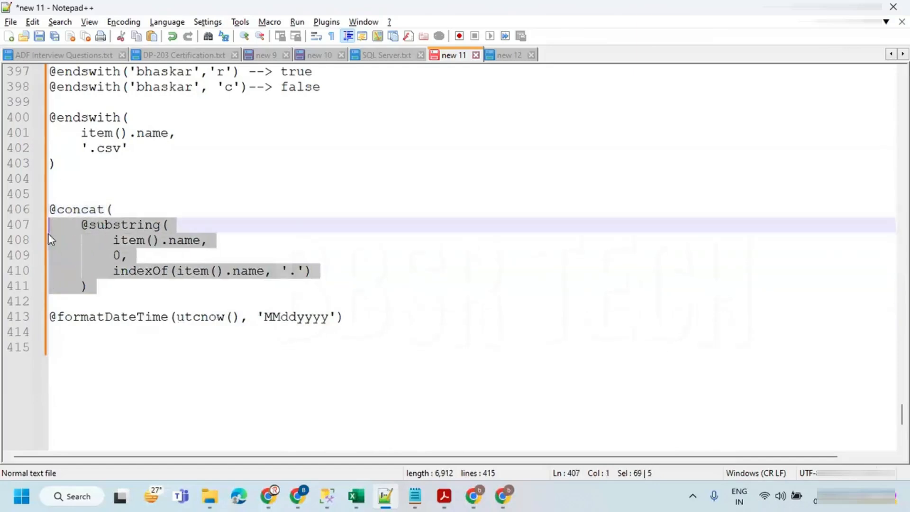
left_click(100, 286)
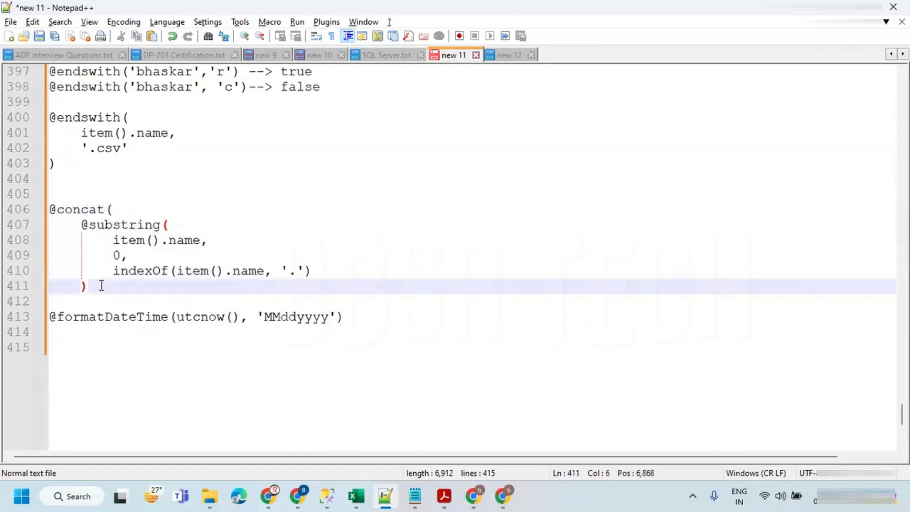
type(",")
key("Return")
type("''")
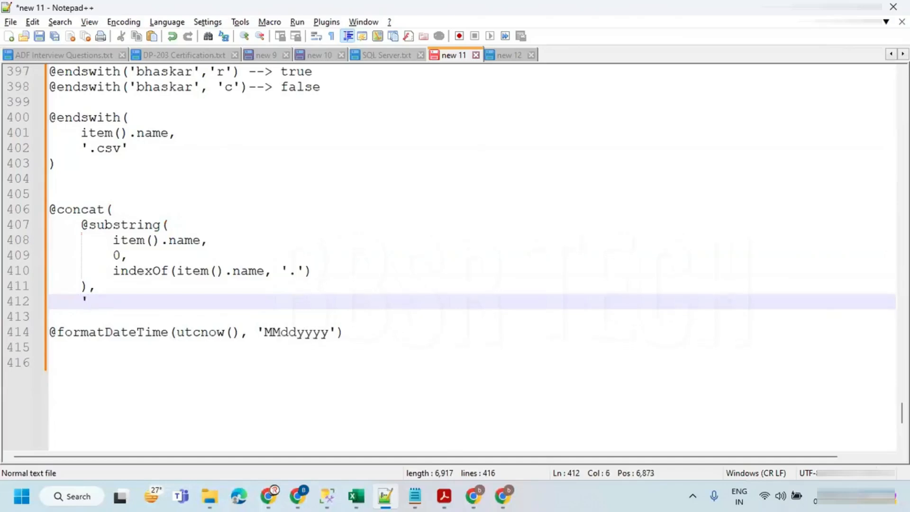
key("BackSpace")
type("_',")
key("Return")
key("Delete")
key("Delete")
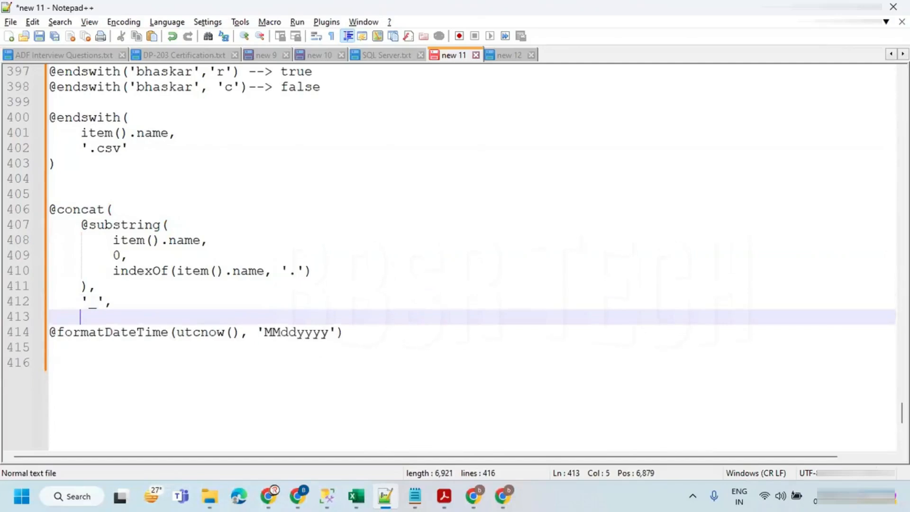
Step: Put a comma after the formatDateTime argument, add '.csv' as the last concat argument, and close the expression on its own unindented line
left_click(391, 312)
type(",")
key("Return")
type("'.csv'")
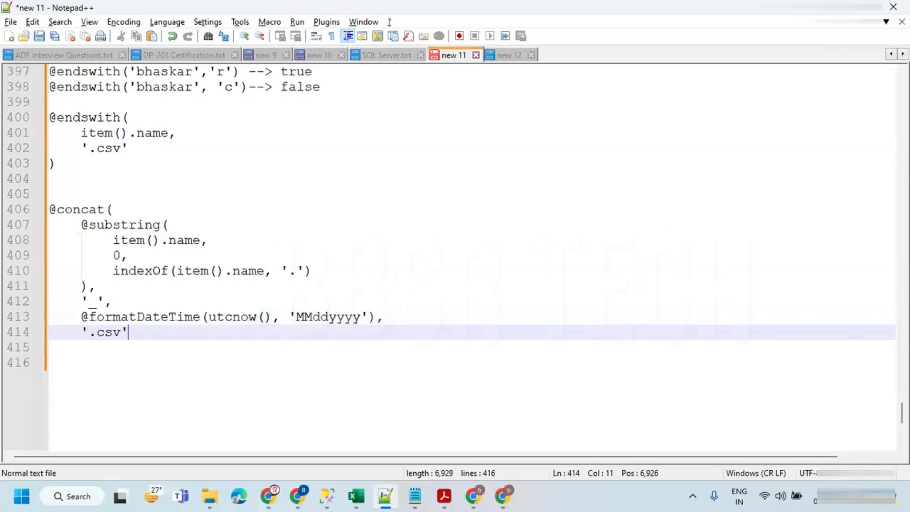
key("Return")
key("BackSpace")
type(")")
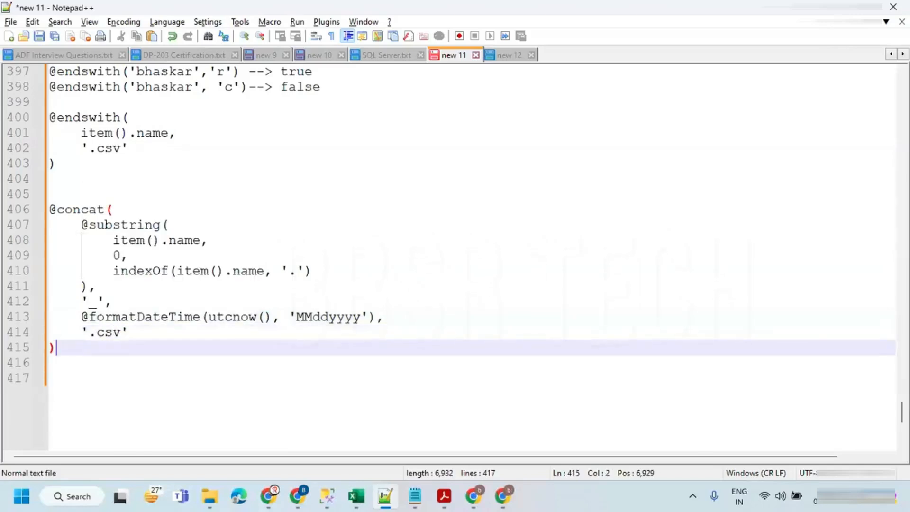
left_click(91, 224)
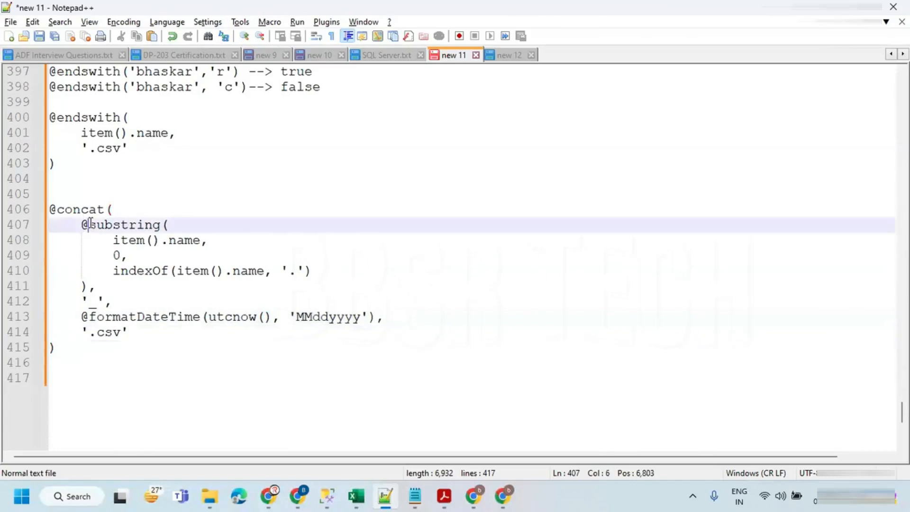
key("BackSpace")
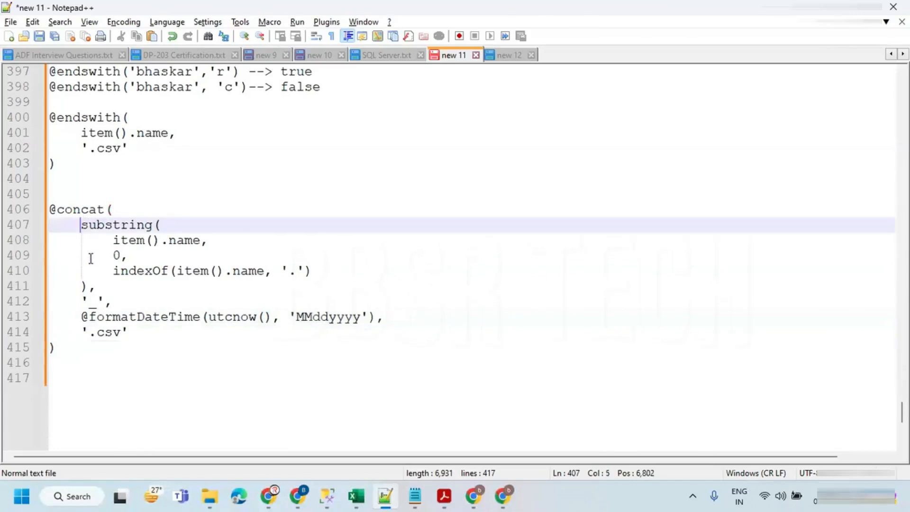
left_click(89, 316)
key("BackSpace")
left_click(112, 348)
left_click_drag(75, 352, 36, 208)
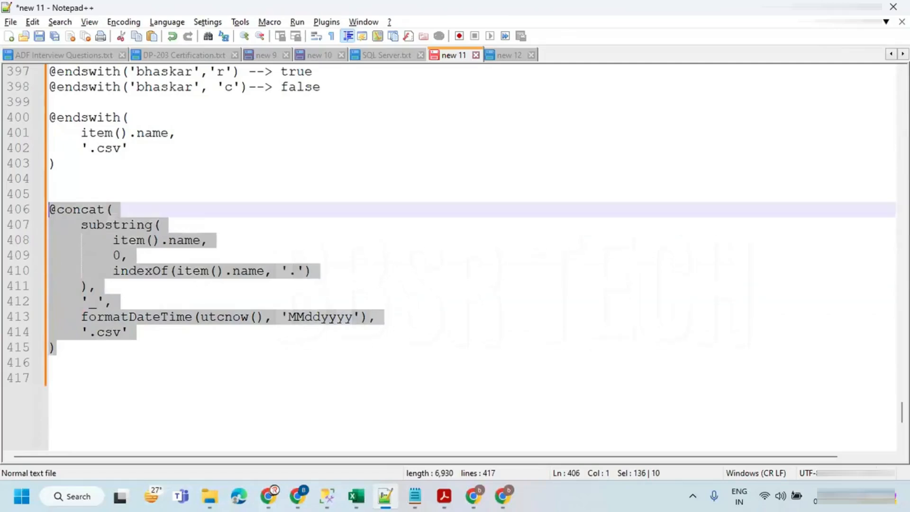
key("ctrl+c")
key("alt+Tab")
key("ctrl+v")
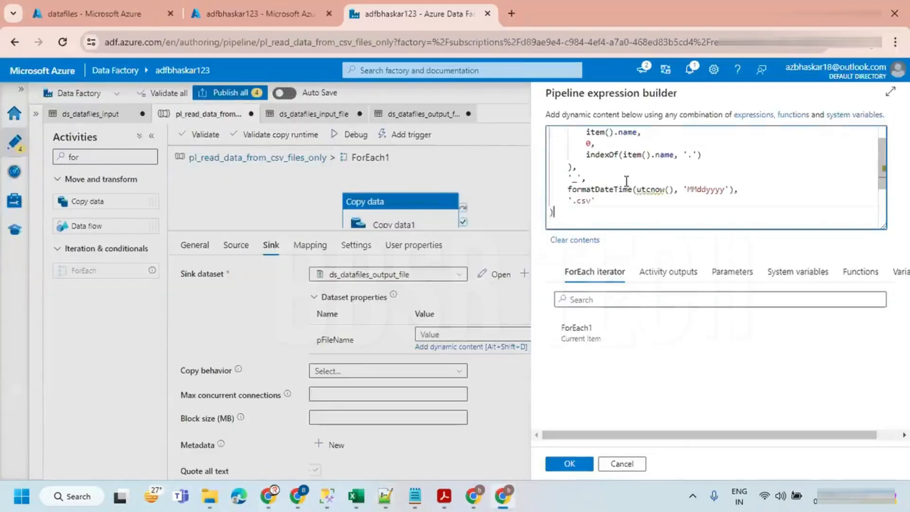
scroll(689, 166, "up", 1)
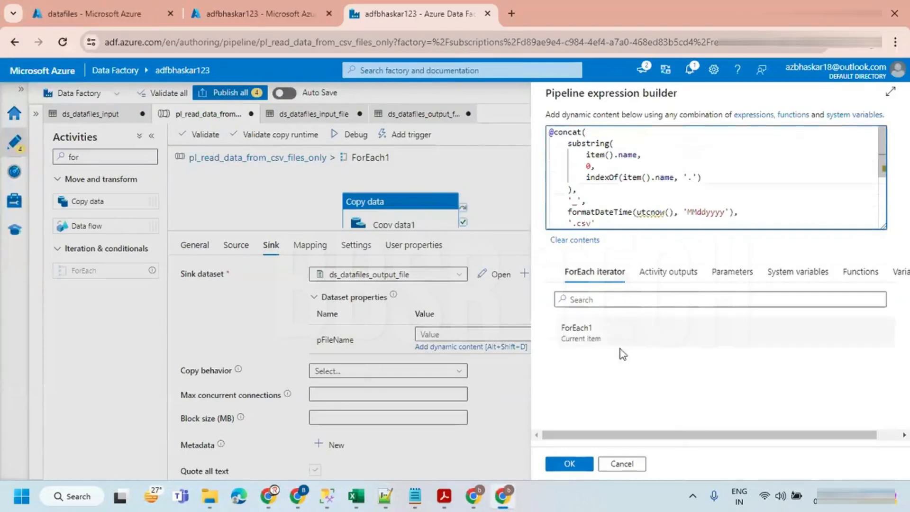
left_click(569, 464)
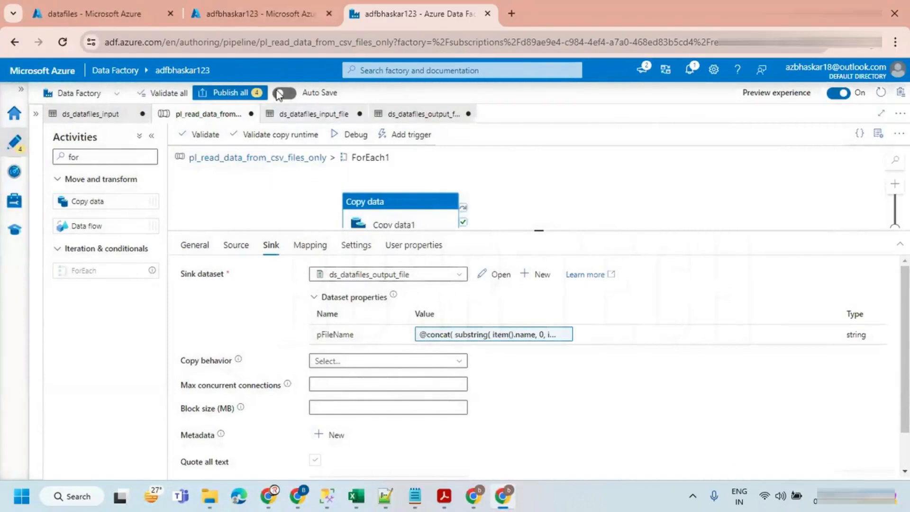
Step: Return from ForEach1 to the pl_read_data_from_csv_files_only pipeline and start a debug run
left_click(252, 158)
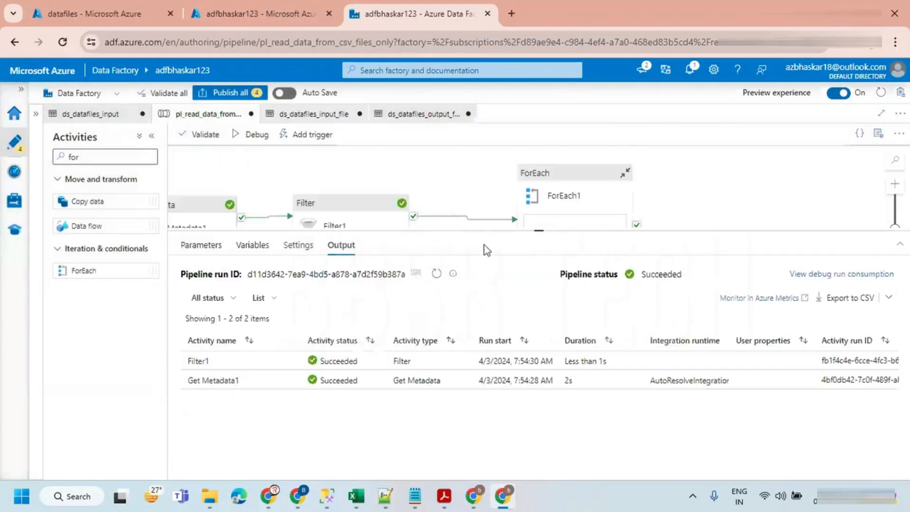
left_click(299, 264)
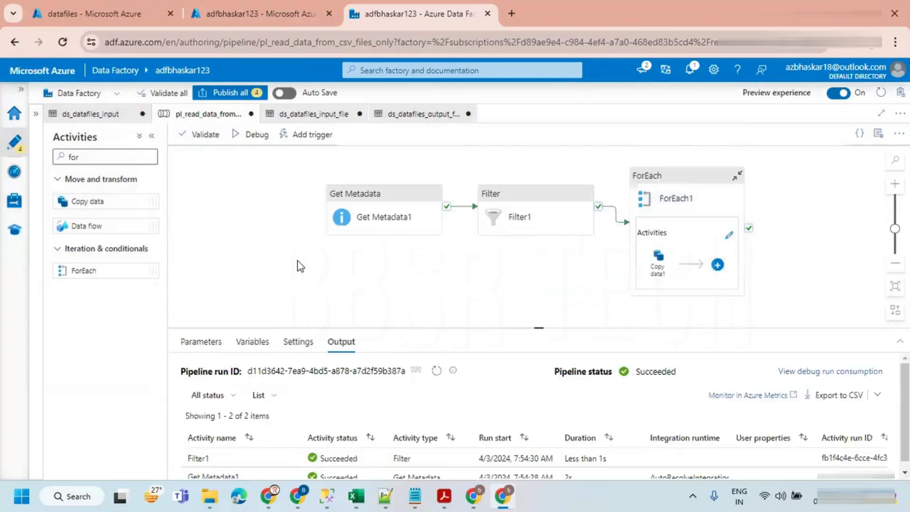
left_click(243, 135)
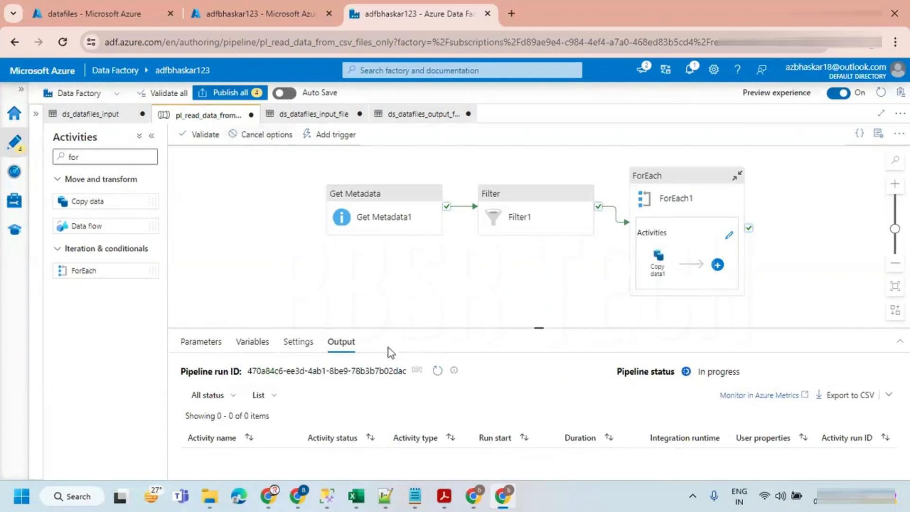
left_click(386, 496)
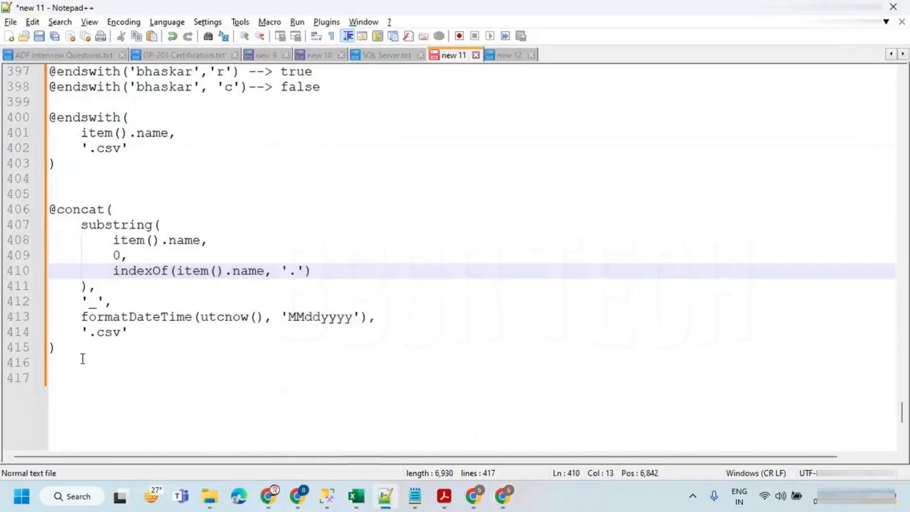
left_click_drag(81, 359, 40, 197)
left_click(180, 284)
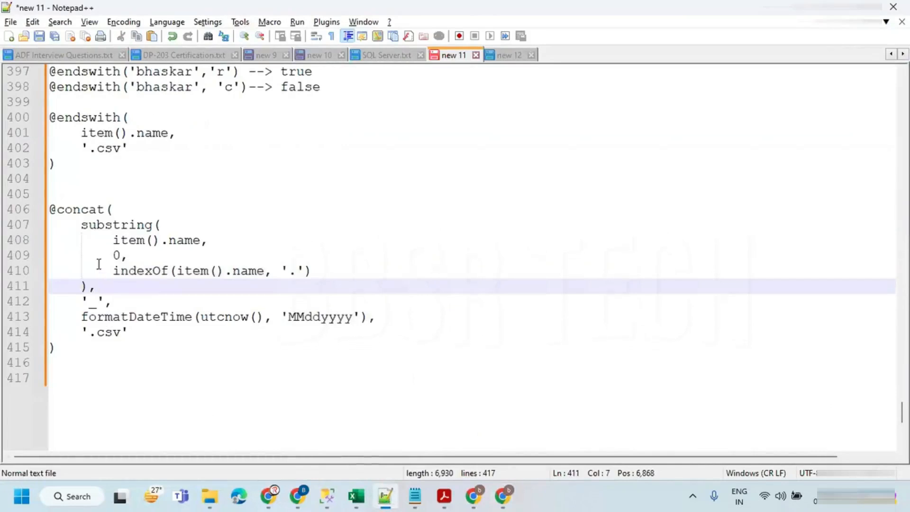
left_click_drag(82, 225, 96, 288)
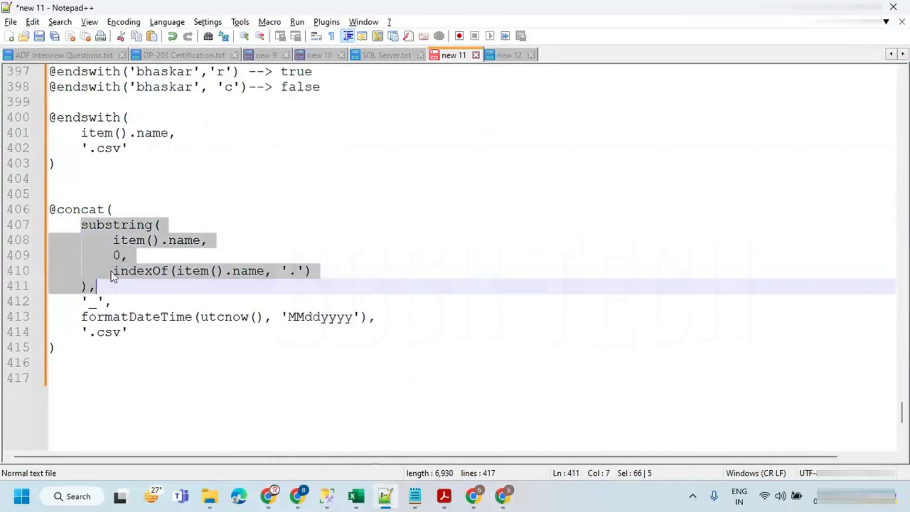
key("alt+Tab")
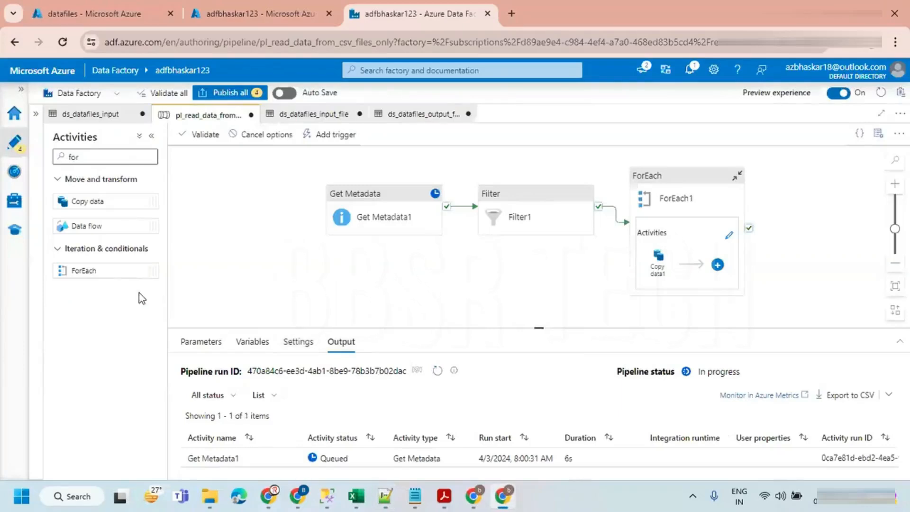
Step: Enlarge the debug output area and keep refreshing the pipeline run status until the run finishes
left_click(437, 373)
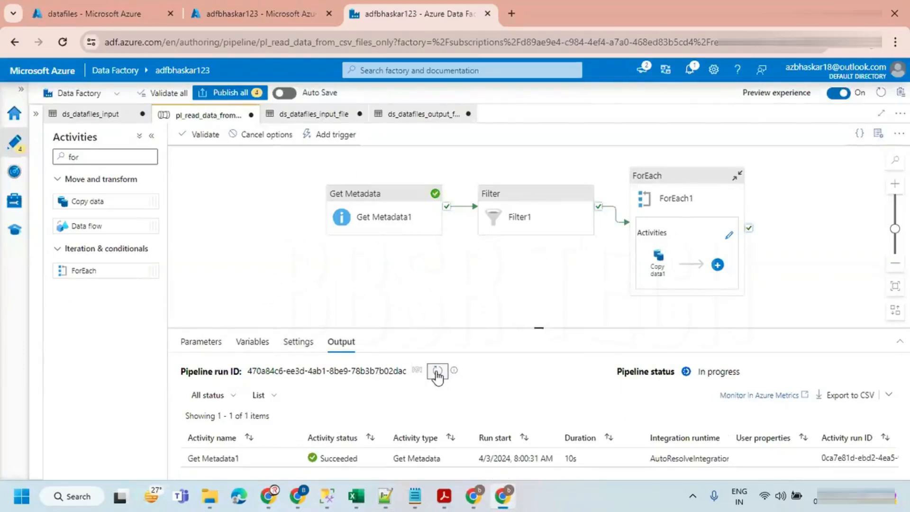
left_click_drag(541, 326, 538, 261)
left_click(436, 304)
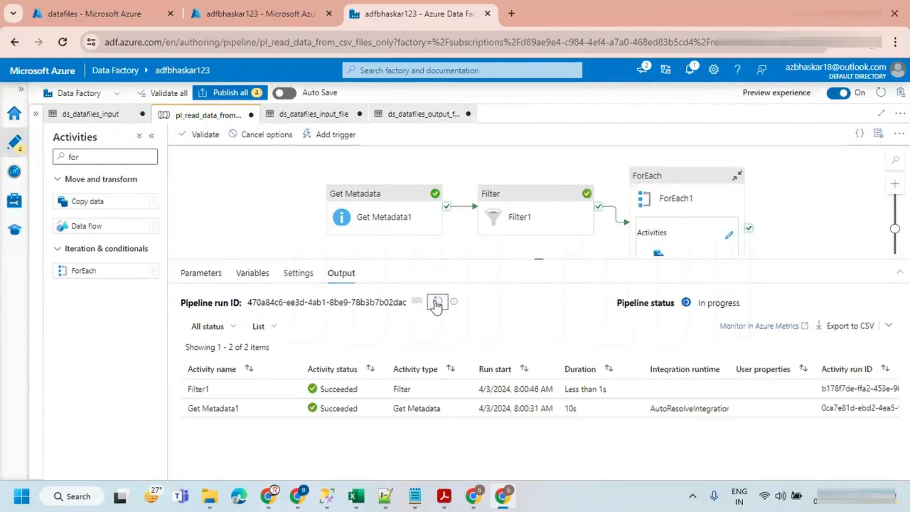
left_click(437, 304)
left_click(436, 303)
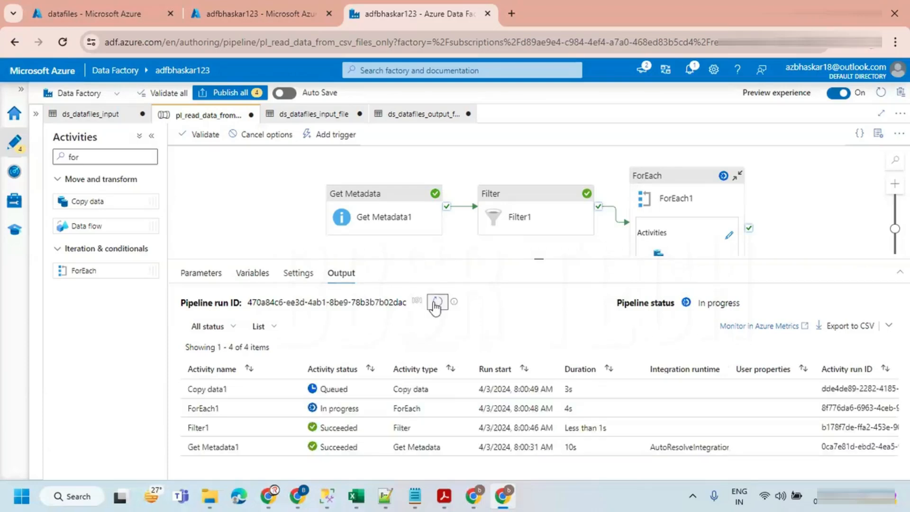
left_click(437, 304)
left_click(436, 304)
left_click(437, 304)
left_click(436, 304)
left_click(436, 303)
left_click(437, 304)
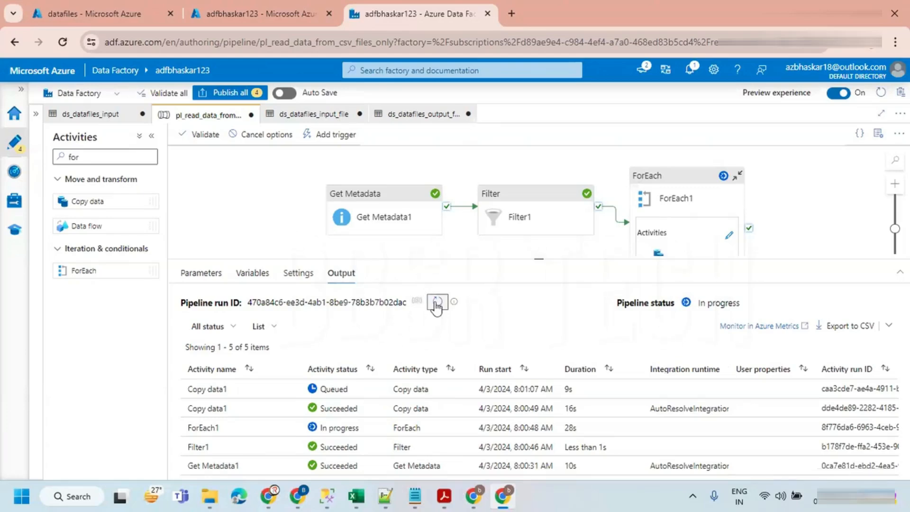
left_click(436, 305)
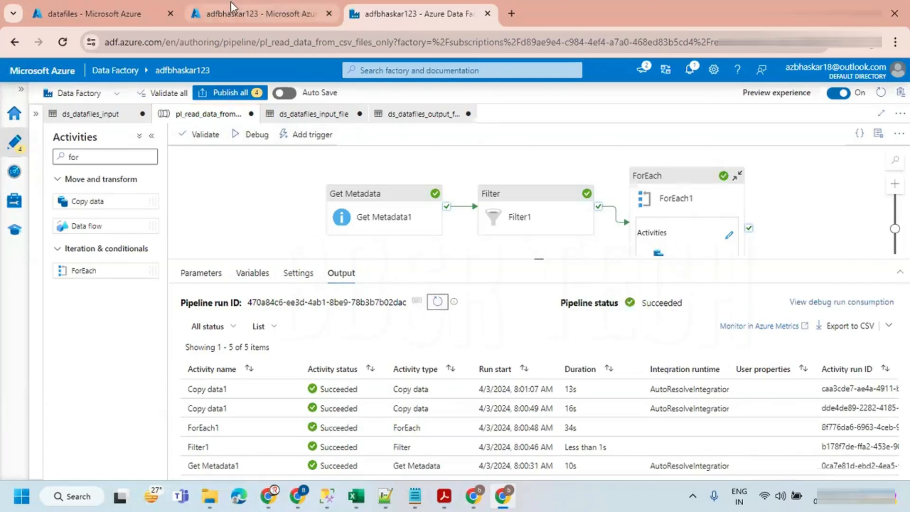
Step: In the Azure portal, open the bhaskaradlsgen2 storage account and go to its containers
left_click(233, 13)
left_click(128, 16)
left_click(268, 15)
left_click(27, 96)
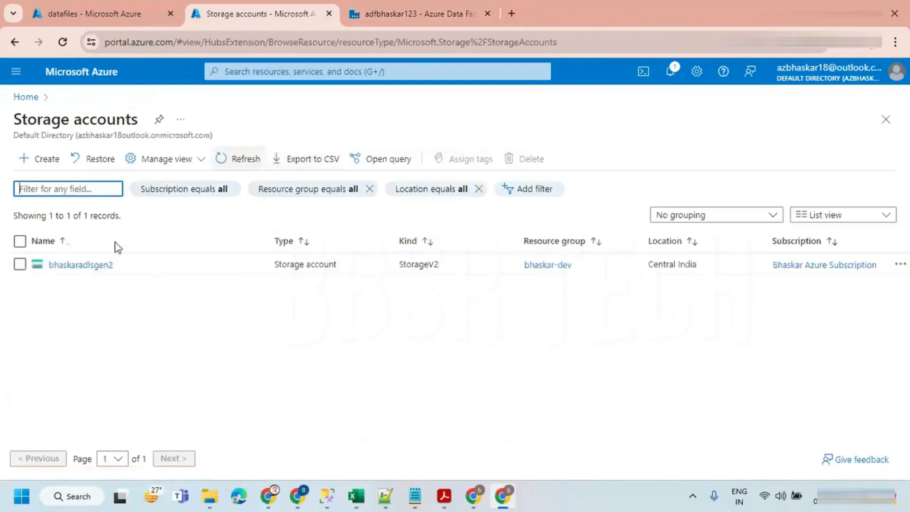
left_click(74, 265)
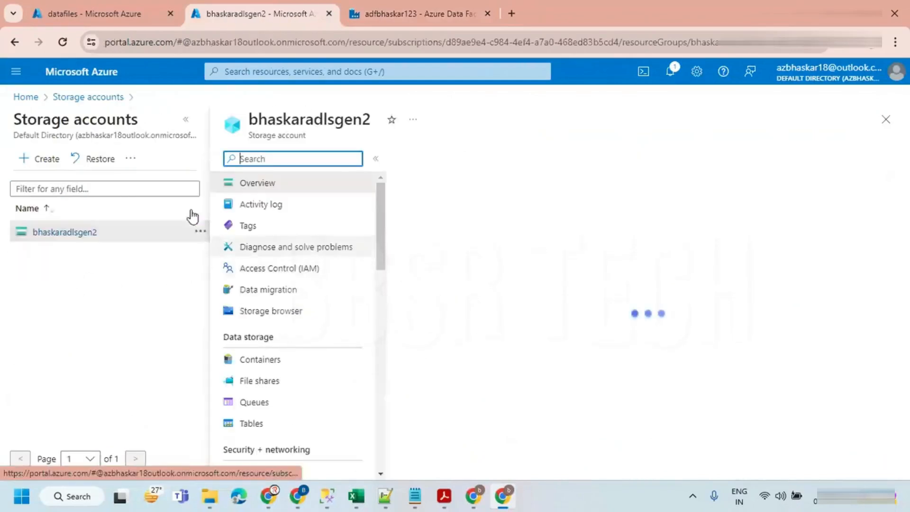
left_click(185, 119)
left_click(59, 389)
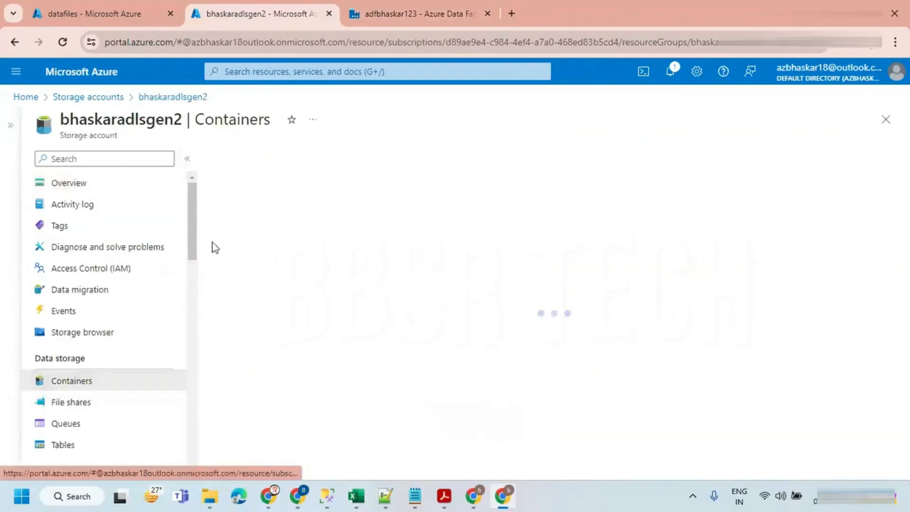
Step: Open the output folder in the datafiles container, refresh it, and widen the Name column to read the full file names
left_click(248, 268)
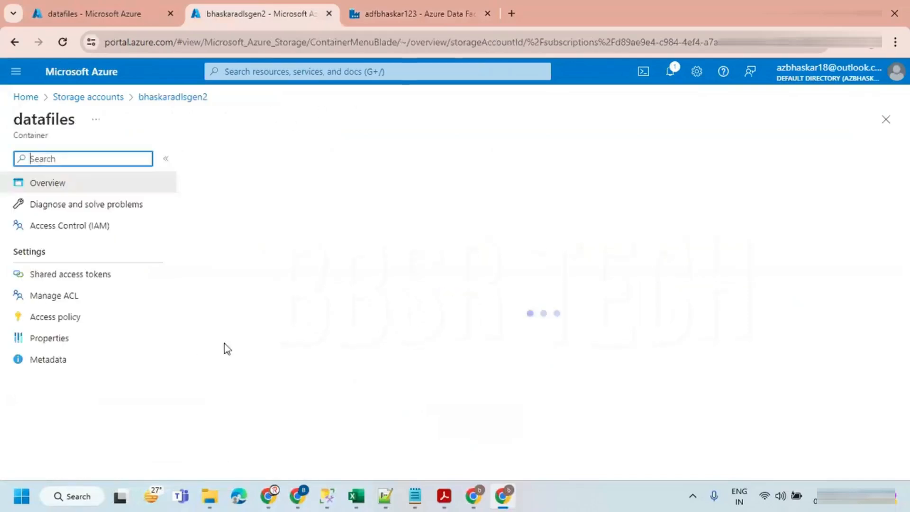
left_click(240, 300)
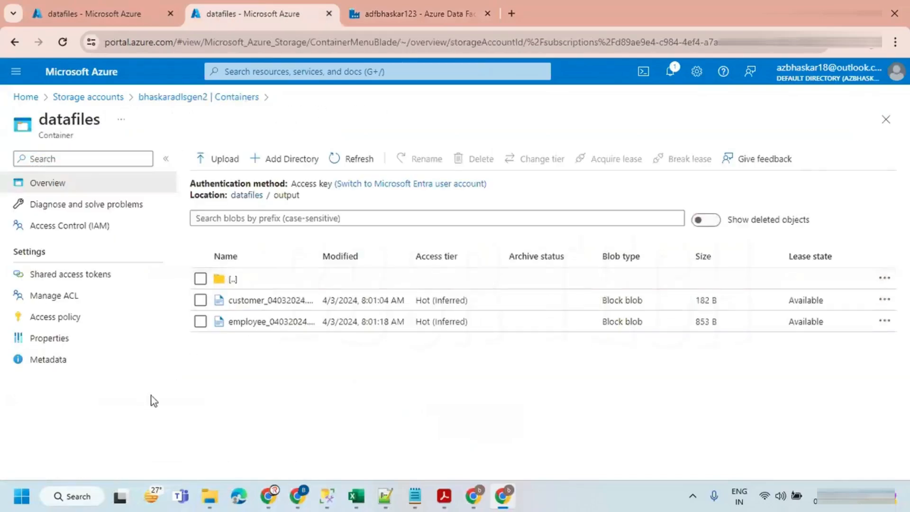
left_click(341, 159)
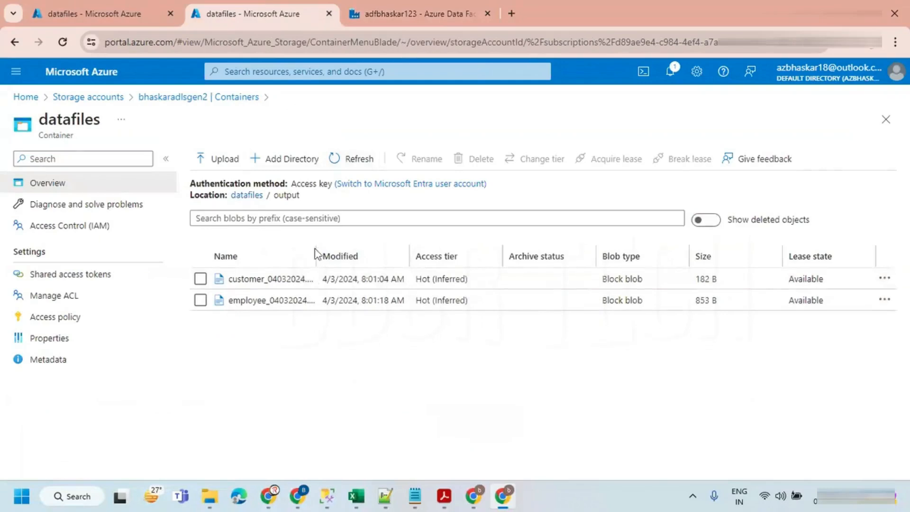
left_click_drag(315, 248, 413, 249)
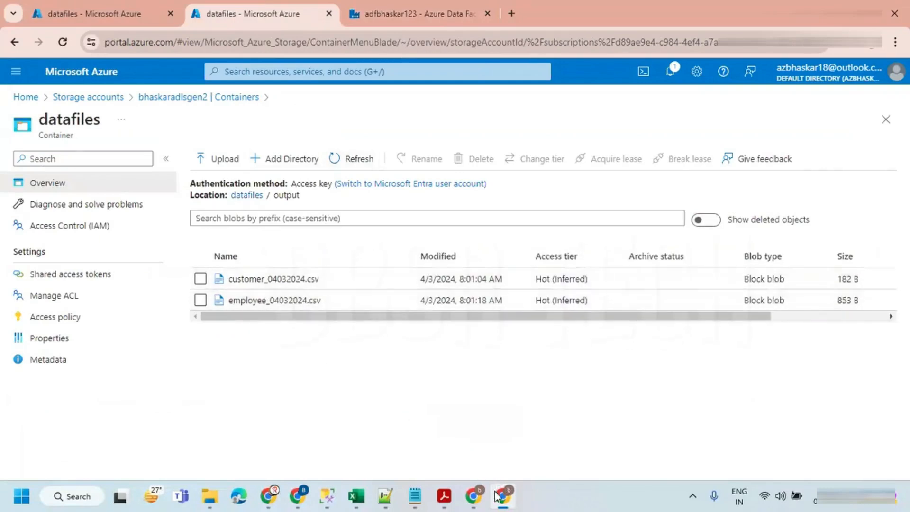
Step: Switch to the Zoom whiteboard and compare the TARGET file names in the diagram with the files in the output folder
left_click(473, 497)
scroll(532, 336, "up", 4)
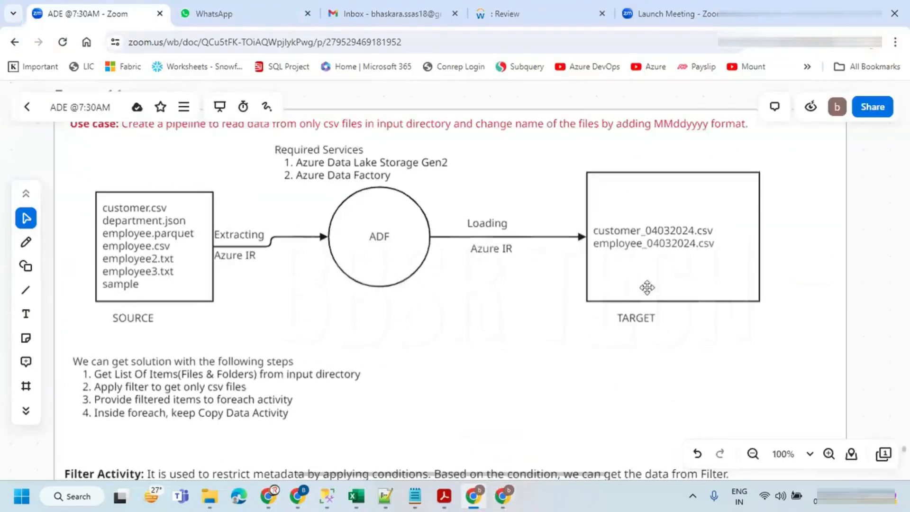
key("alt+Tab")
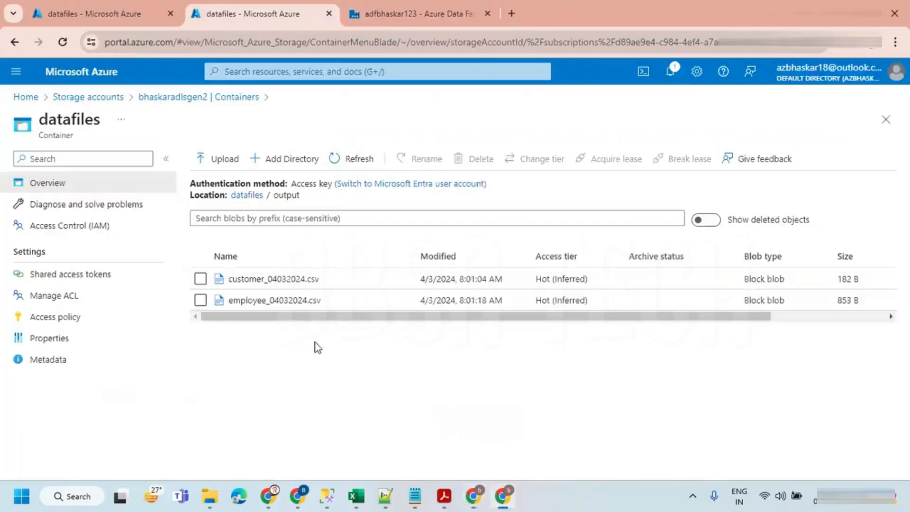
key("alt+Tab")
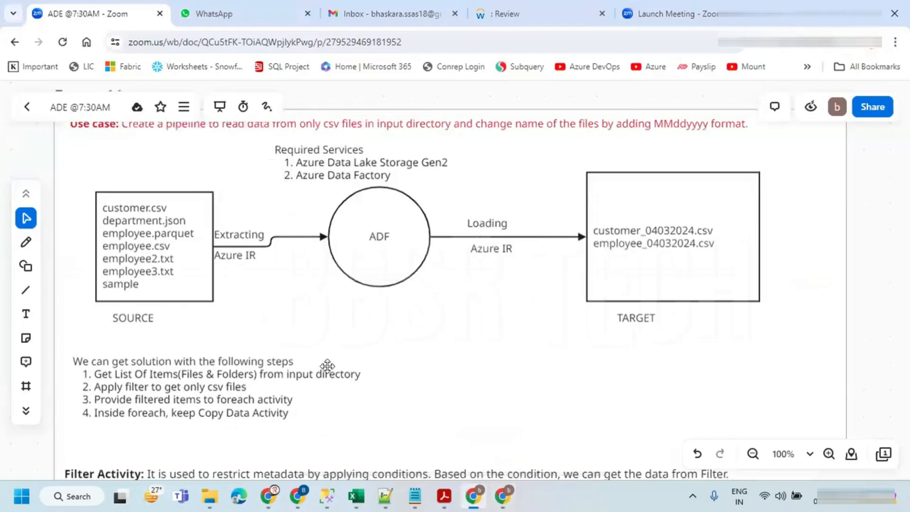
Step: Find the Switch Activity definition on the whiteboard and underline its heading in red
scroll(323, 360, "down", 5)
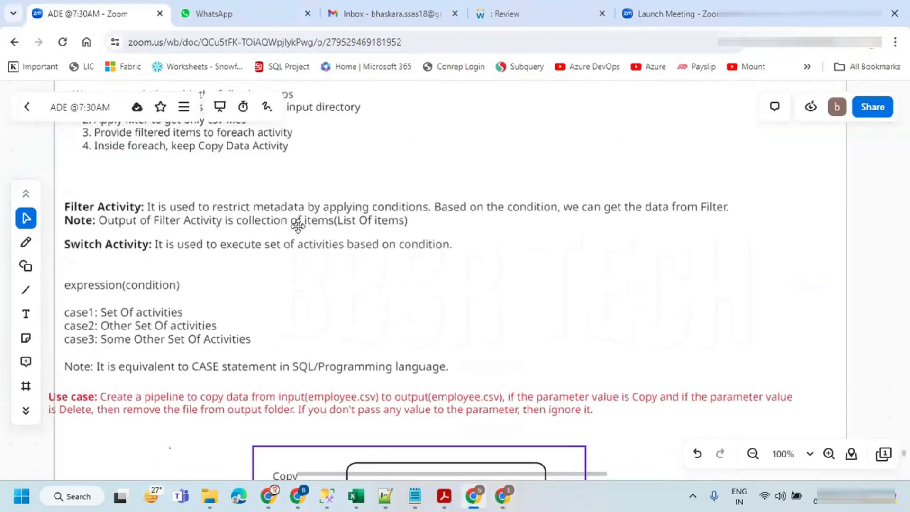
scroll(282, 226, "down", 1)
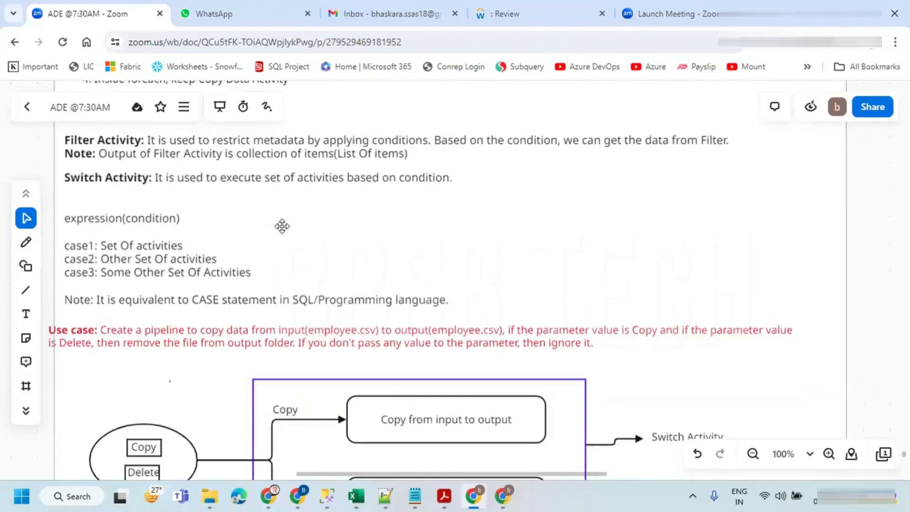
scroll(282, 226, "up", 1)
scroll(282, 227, "up", 1)
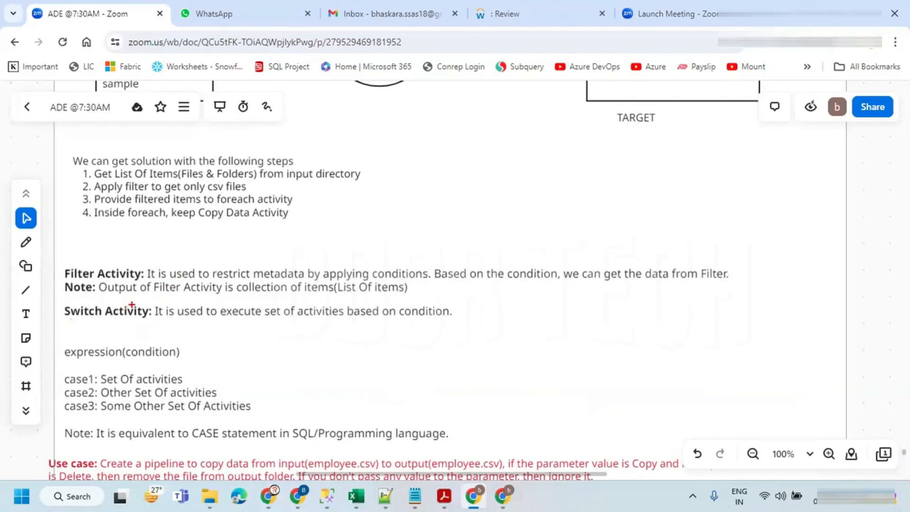
left_click_drag(55, 318, 135, 324)
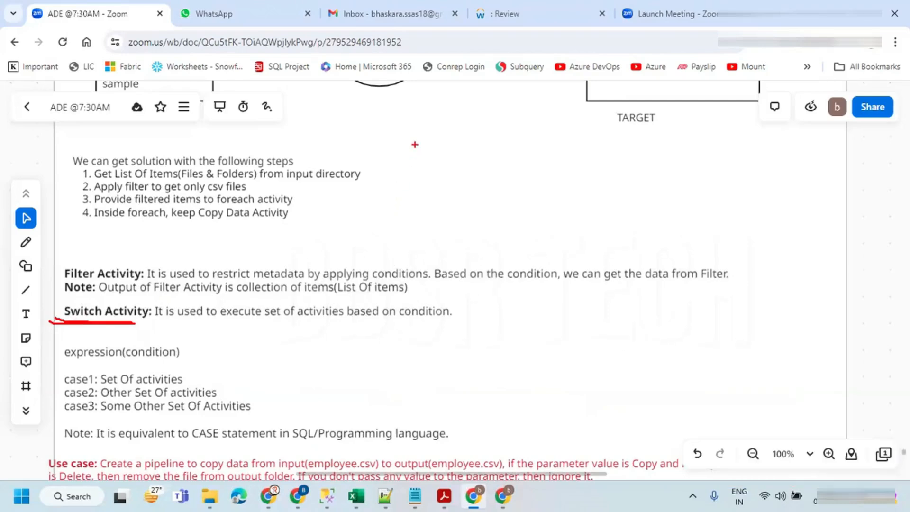
Step: Handwrite "if - condition" in red in the blank area above the Filter Activity notes
left_click_drag(417, 141, 417, 170)
mouse_move(420, 112)
left_mouse_down()
mouse_move(431, 169)
mouse_move(458, 145)
mouse_move(550, 153)
mouse_move(552, 141)
mouse_move(583, 150)
left_mouse_up()
left_click_drag(594, 109, 617, 145)
left_click_drag(602, 128, 637, 154)
mouse_move(623, 137)
left_mouse_down()
mouse_move(651, 125)
mouse_move(653, 141)
left_mouse_up()
mouse_move(632, 122)
left_mouse_down()
mouse_move(649, 116)
mouse_move(697, 160)
left_mouse_up()
Step: Draw two red boxes below the handwritten heading and label them True and False in blue
mouse_move(452, 192)
left_mouse_down()
mouse_move(464, 226)
mouse_move(517, 232)
mouse_move(451, 231)
left_mouse_up()
mouse_move(469, 290)
left_mouse_down()
mouse_move(469, 326)
mouse_move(603, 310)
mouse_move(465, 332)
left_mouse_up()
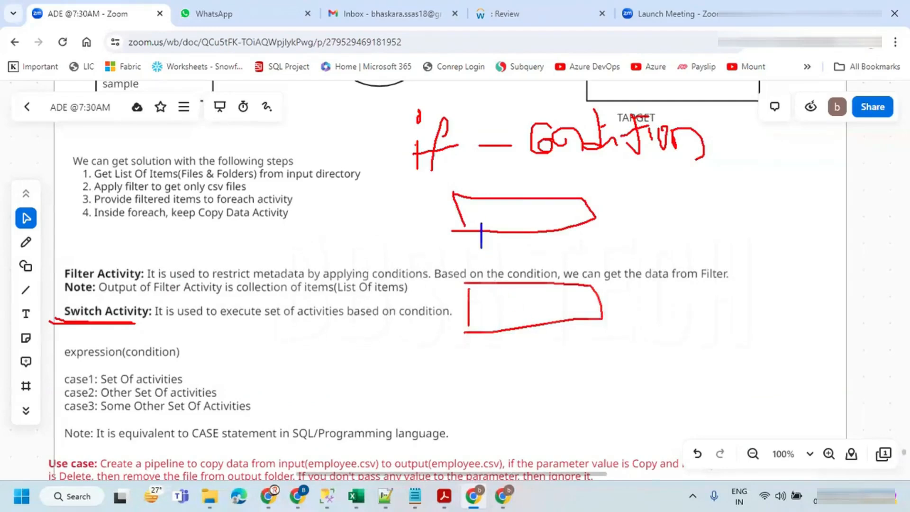
type("True")
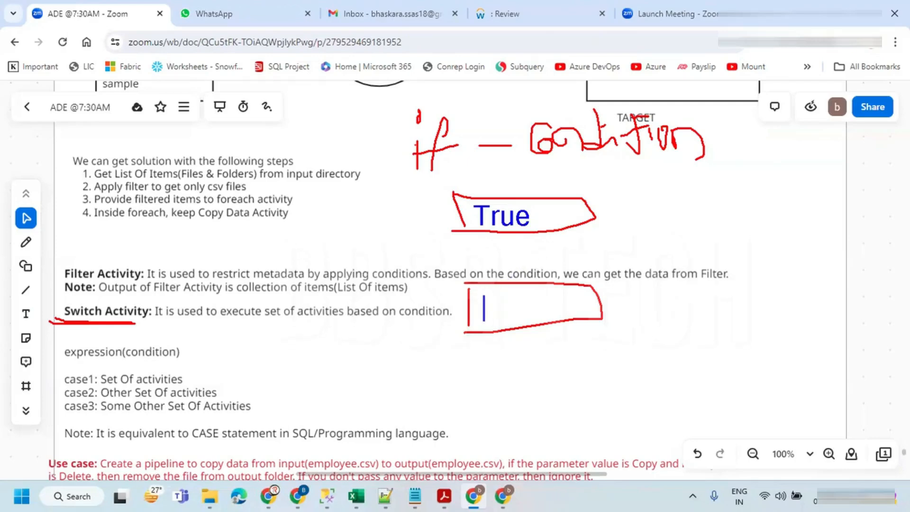
type("False")
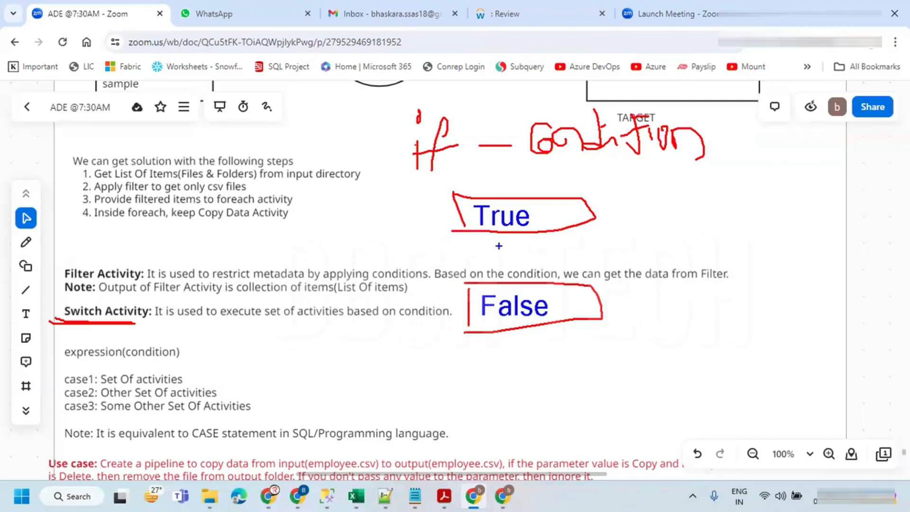
Step: Mark the Switch Activity note in blue with a tick, underline its definition, and circle expression(condition)
left_click_drag(33, 331, 85, 261)
left_click_drag(153, 318, 436, 319)
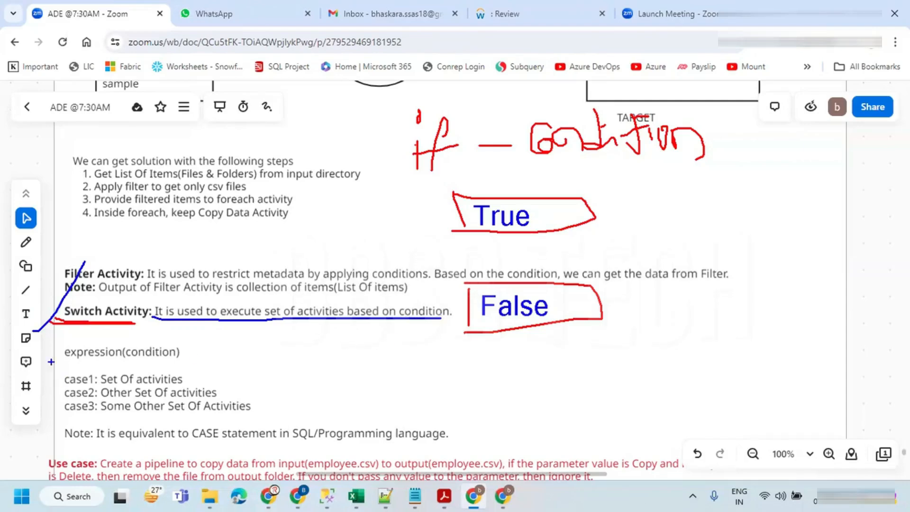
mouse_move(59, 360)
left_mouse_down()
mouse_move(165, 360)
mouse_move(126, 340)
mouse_move(62, 354)
mouse_move(72, 359)
left_mouse_up()
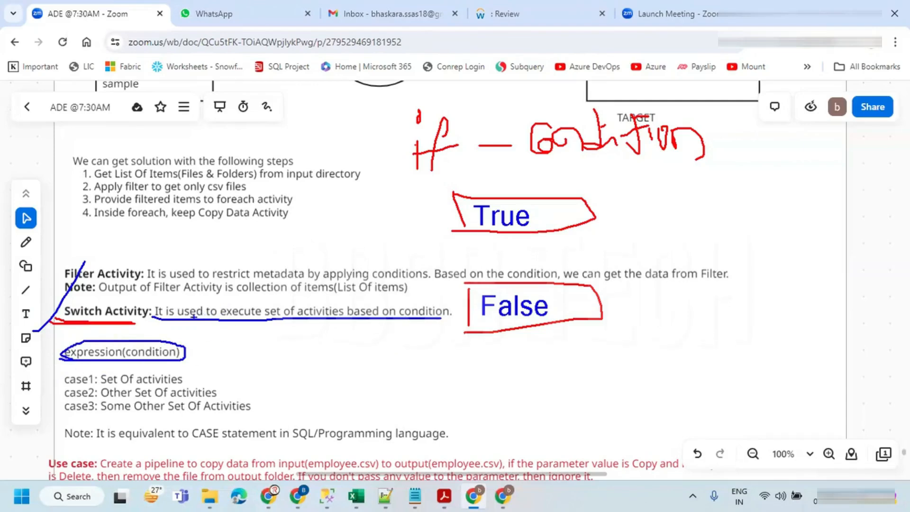
Step: Draw a blue branch from expression(condition) to handwritten true and false outcomes, and clear the annotations
mouse_move(178, 353)
left_mouse_down()
mouse_move(237, 353)
mouse_move(246, 374)
mouse_move(254, 373)
left_mouse_up()
left_click_drag(232, 325, 258, 327)
mouse_move(283, 319)
left_mouse_down()
mouse_move(281, 336)
mouse_move(292, 325)
left_mouse_up()
left_click_drag(294, 324, 317, 323)
left_click_drag(320, 320, 330, 332)
left_click_drag(252, 373, 268, 371)
left_click_drag(264, 362, 278, 380)
mouse_move(300, 359)
left_mouse_down()
mouse_move(301, 376)
mouse_move(314, 362)
mouse_move(301, 373)
mouse_move(312, 372)
mouse_move(328, 346)
mouse_move(344, 375)
mouse_move(361, 378)
left_mouse_up()
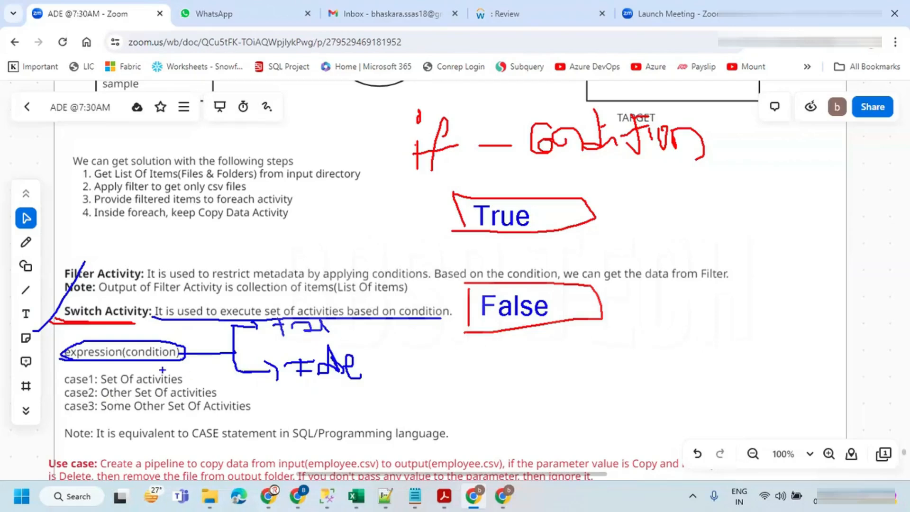
key("Escape")
Step: Circle and tick expression(condition) and mark case1, case2 and case3 with their sets of activities in blue
scroll(146, 376, "down", 1)
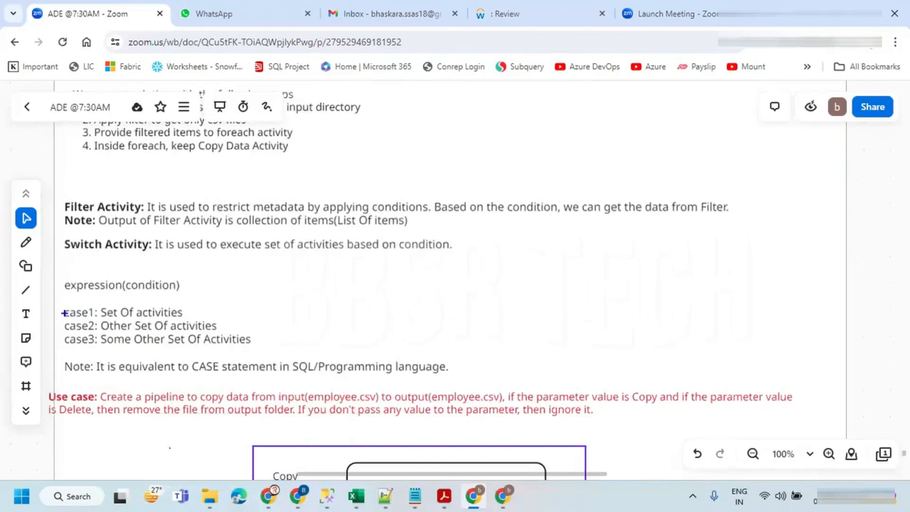
mouse_move(64, 293)
left_mouse_down()
mouse_move(175, 297)
mouse_move(159, 276)
mouse_move(51, 278)
mouse_move(93, 319)
left_mouse_up()
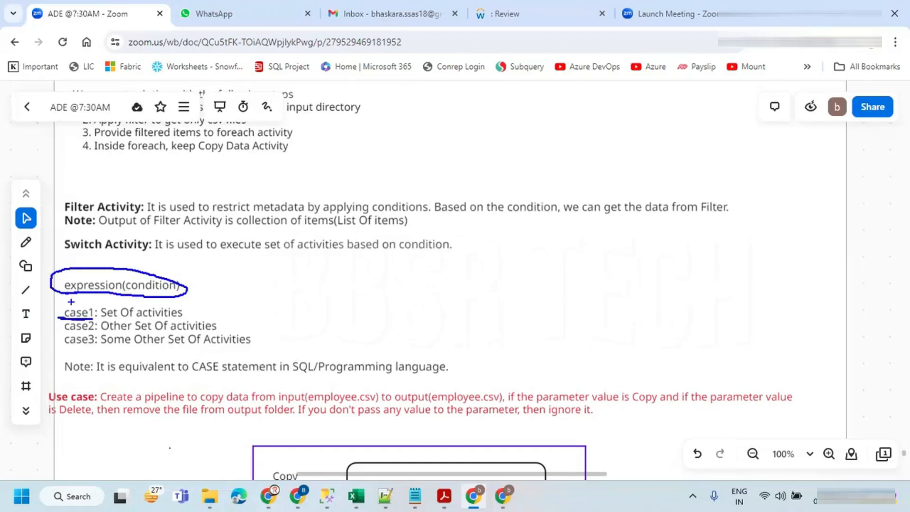
left_click_drag(32, 286, 62, 247)
left_click_drag(102, 318, 182, 317)
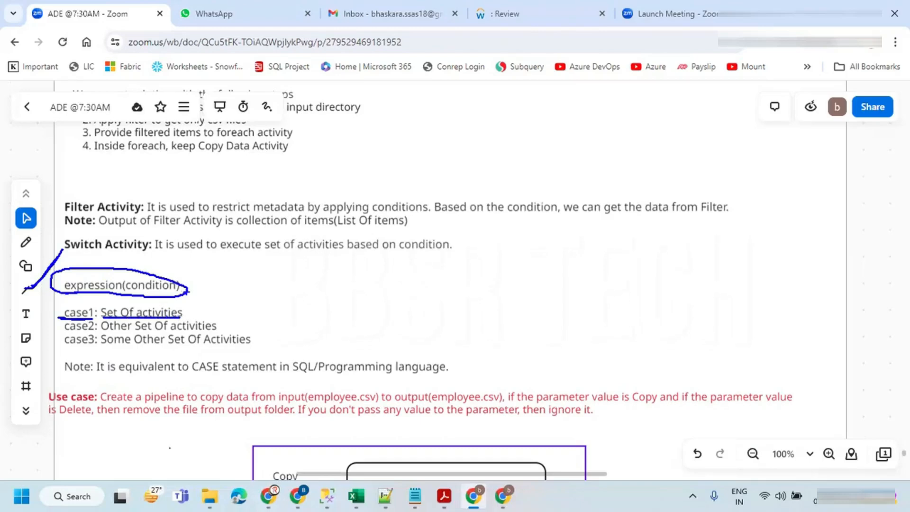
left_click_drag(180, 290, 216, 258)
mouse_move(71, 322)
left_mouse_down()
mouse_move(59, 333)
mouse_move(95, 336)
mouse_move(90, 321)
left_mouse_up()
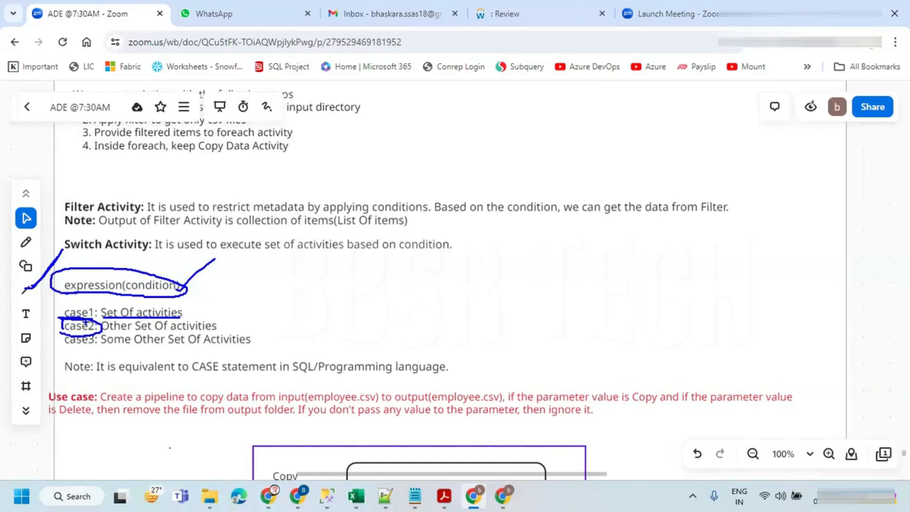
left_click_drag(104, 333, 204, 333)
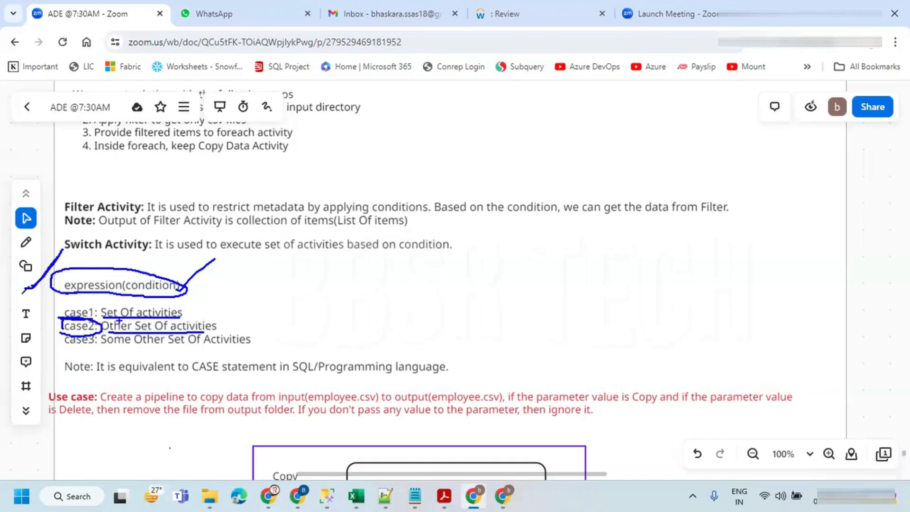
left_click_drag(68, 350, 250, 347)
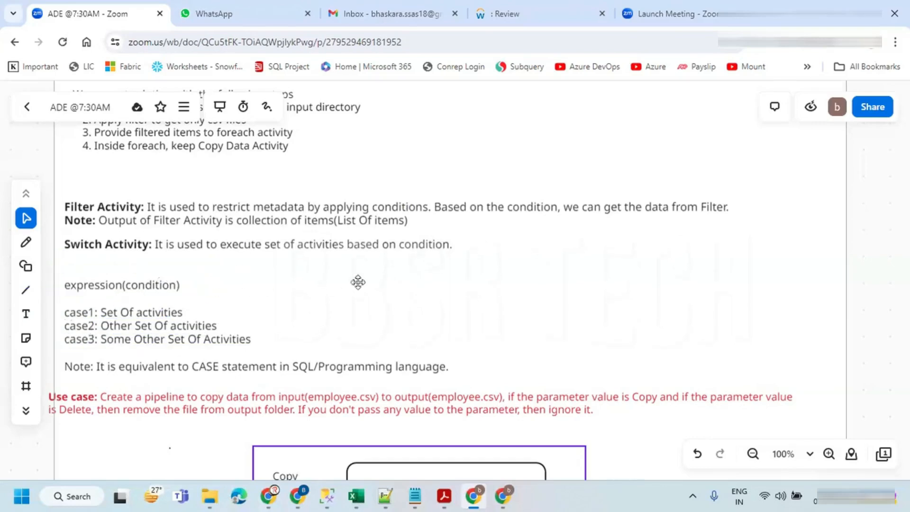
Step: Shift the Switch Activity use case text slightly right to line up with the notes above, and deselect it
left_click(309, 400)
left_click_drag(309, 401, 326, 402)
scroll(438, 313, "down", 5)
scroll(447, 299, "down", 3)
scroll(441, 304, "up", 3)
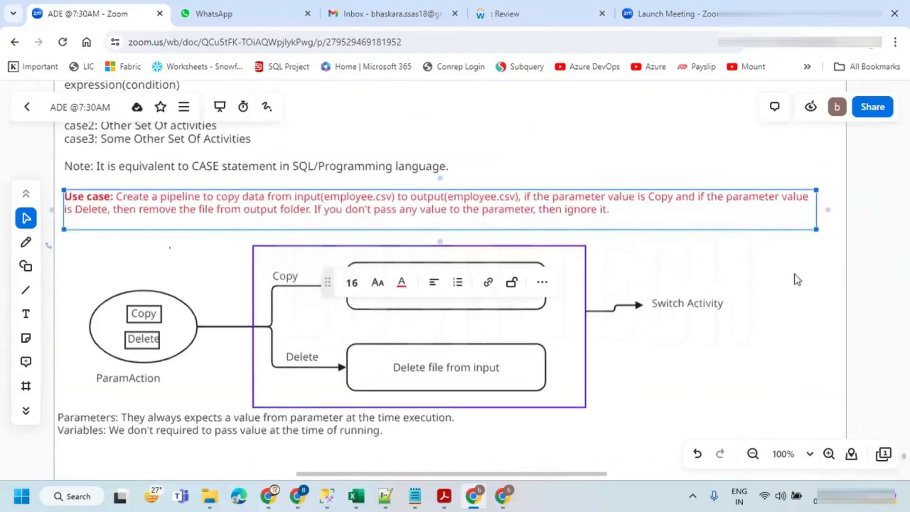
left_click(842, 278)
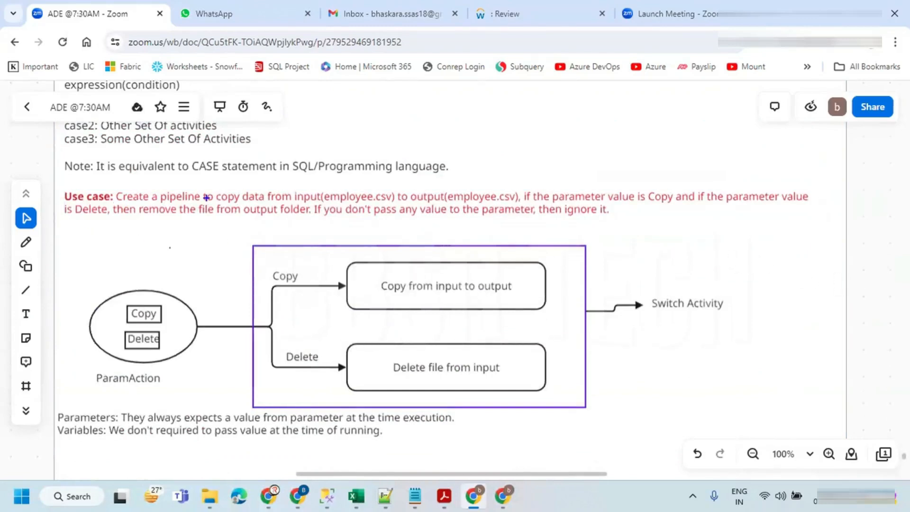
Step: Underline input(employee.csv), output(employee.csv) and the Copy parameter value in blue in the use case text
left_click_drag(292, 201, 333, 201)
left_click_drag(396, 200, 446, 200)
left_click_drag(337, 201, 385, 201)
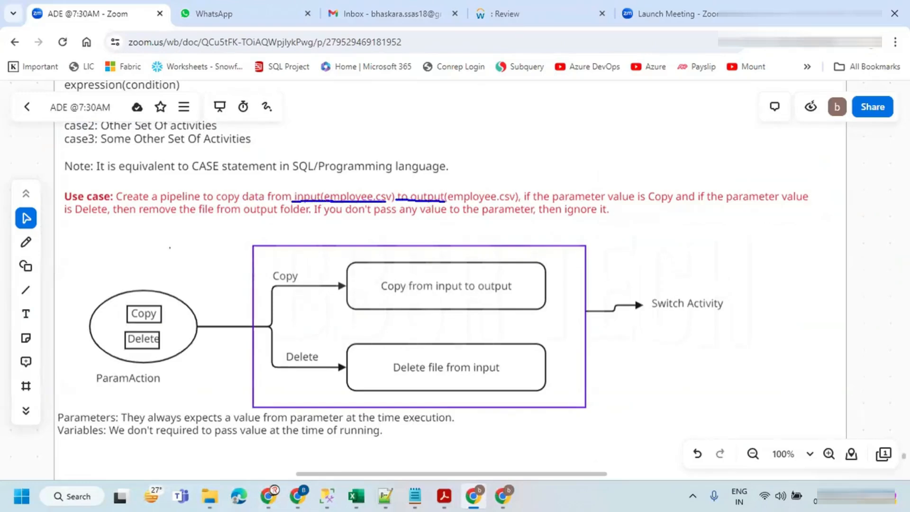
left_click_drag(450, 203, 507, 204)
left_click_drag(646, 202, 675, 206)
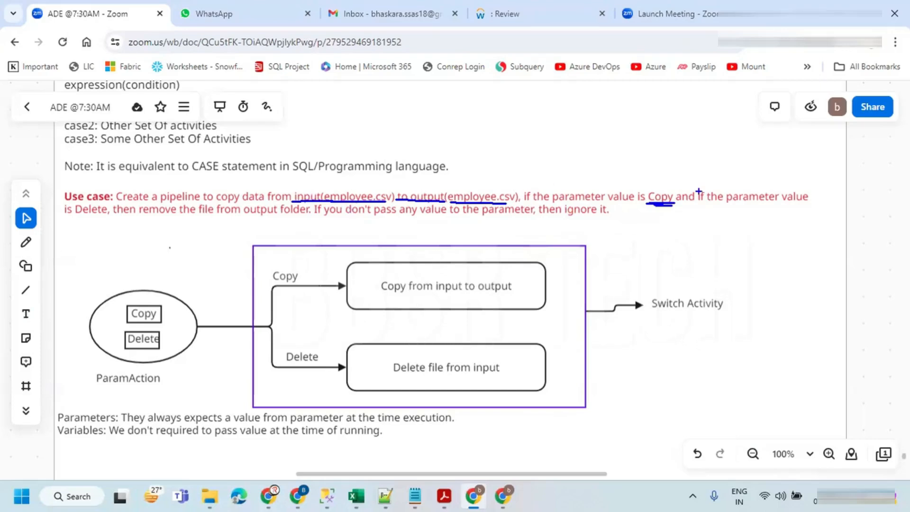
Step: Underline Delete in the use case, circle ParamAction, and tick Copy, Delete and Copy from input to output in blue
left_click_drag(75, 216, 98, 216)
mouse_move(93, 388)
left_mouse_down()
mouse_move(155, 394)
mouse_move(147, 369)
mouse_move(83, 370)
mouse_move(101, 392)
left_mouse_up()
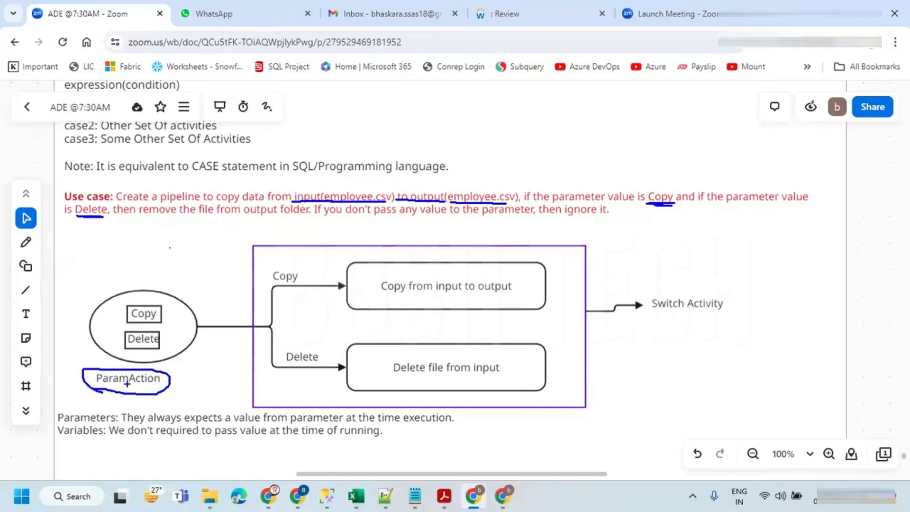
left_click_drag(104, 315, 138, 297)
left_click_drag(109, 338, 140, 324)
left_click_drag(118, 316, 156, 271)
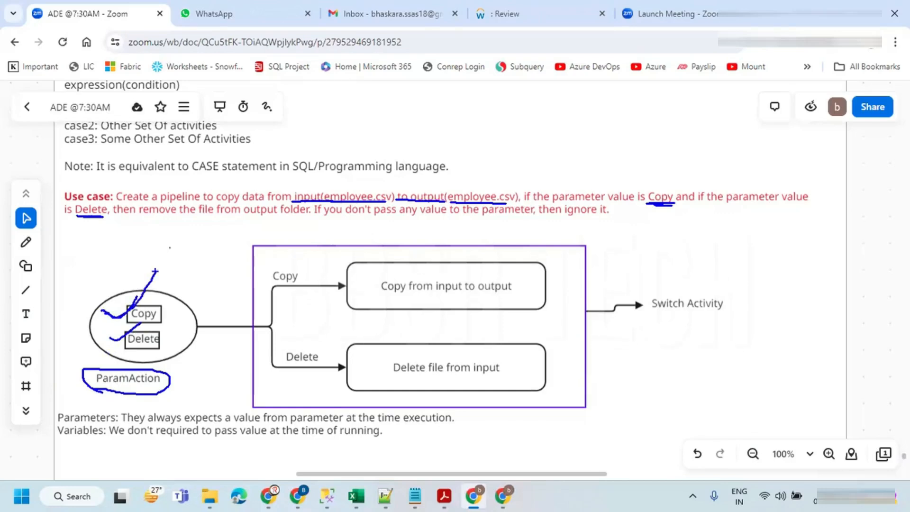
left_click_drag(373, 284, 435, 245)
left_click_drag(109, 339, 136, 319)
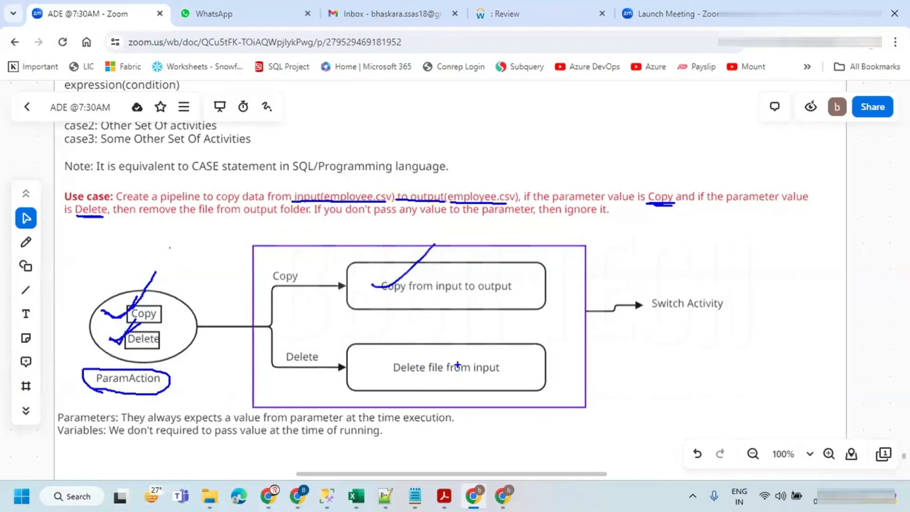
Step: Correct the diagram's lower box text to "Delete file from output" after clearing the blue annotations
left_click(486, 368)
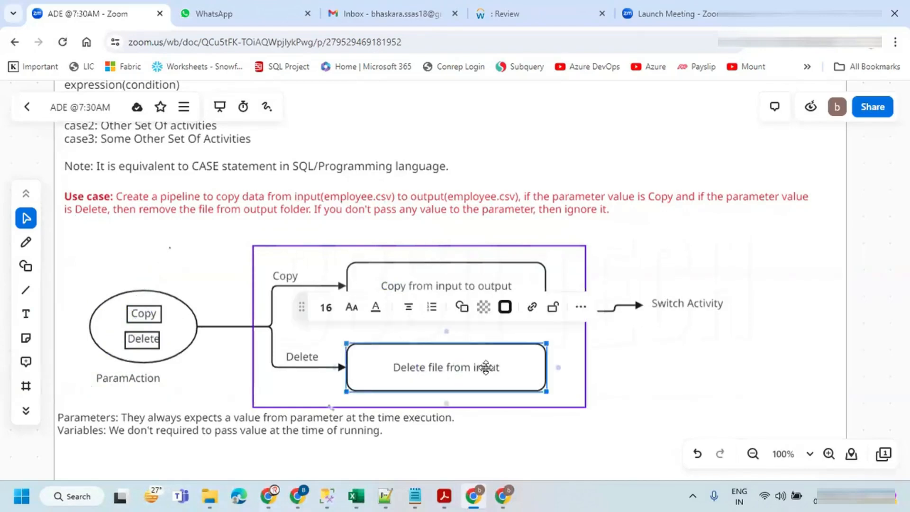
double_click(488, 368)
type("output")
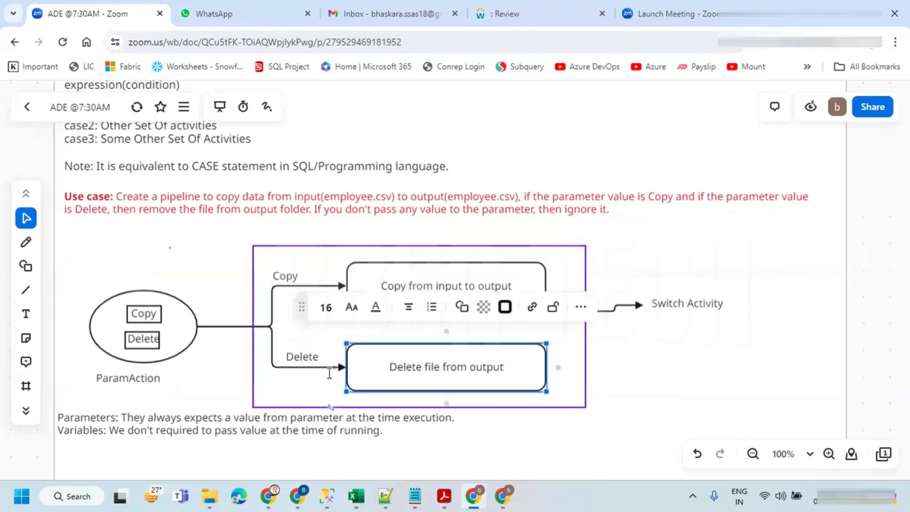
left_click(207, 221)
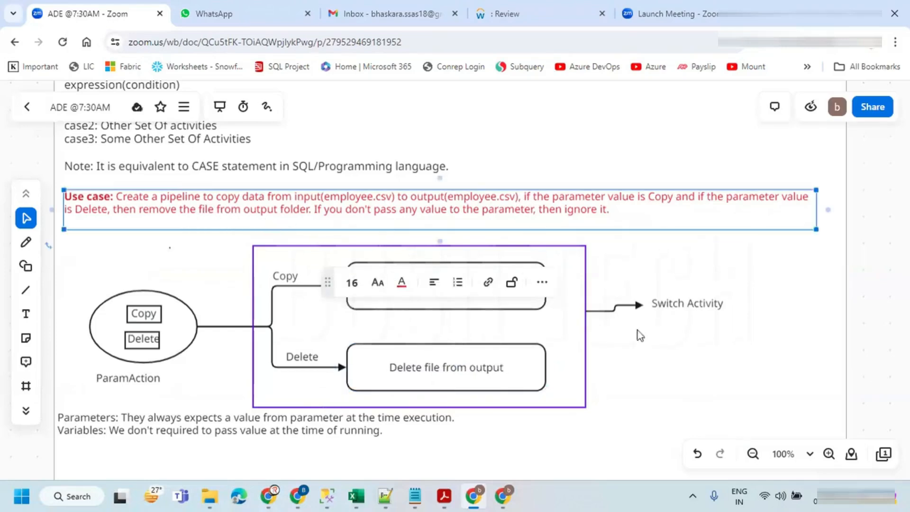
left_click(626, 356)
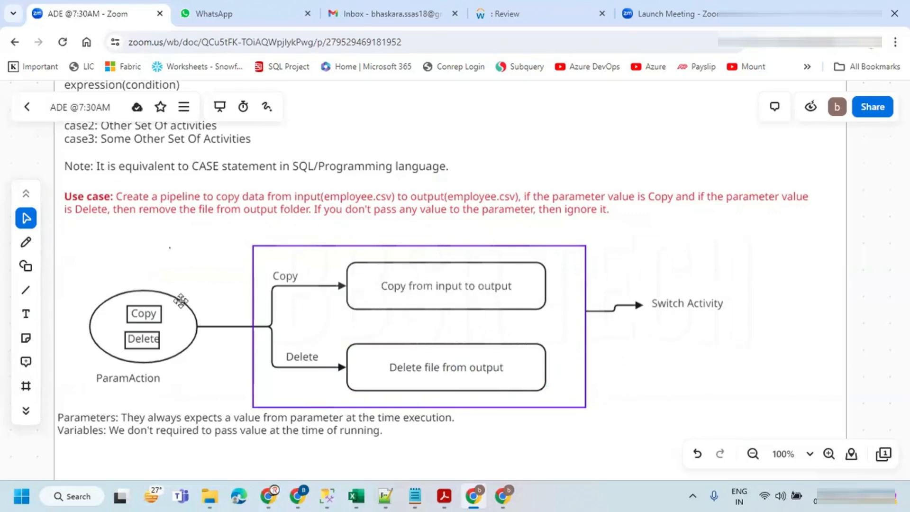
left_click(142, 314)
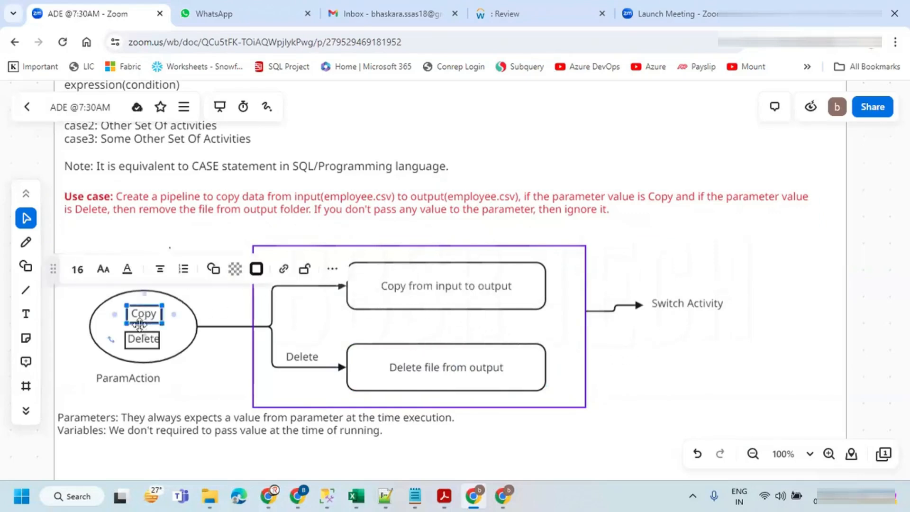
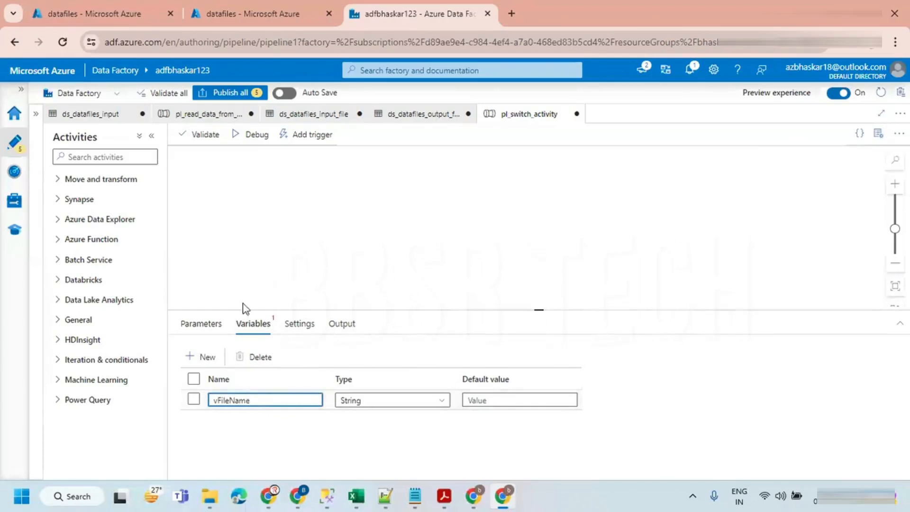
Step: Add a Wait activity to pl_switch_activity, debug the pipeline without passing any value, and refresh the run status
left_click(90, 153)
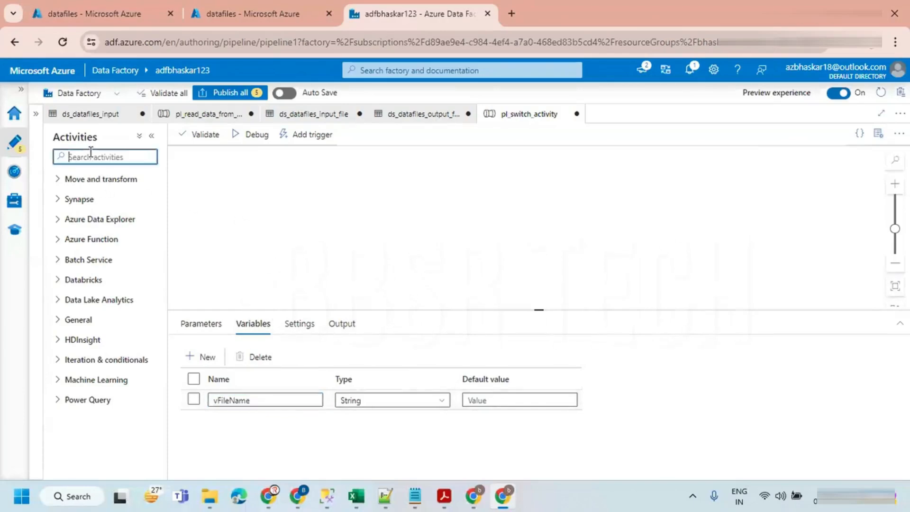
type("wat")
key("BackSpace")
left_click_drag(83, 201, 344, 205)
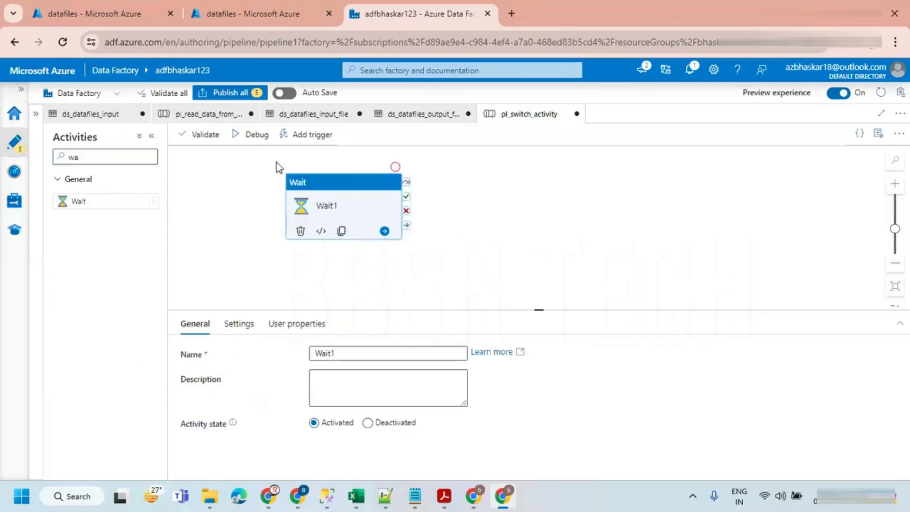
left_click(248, 135)
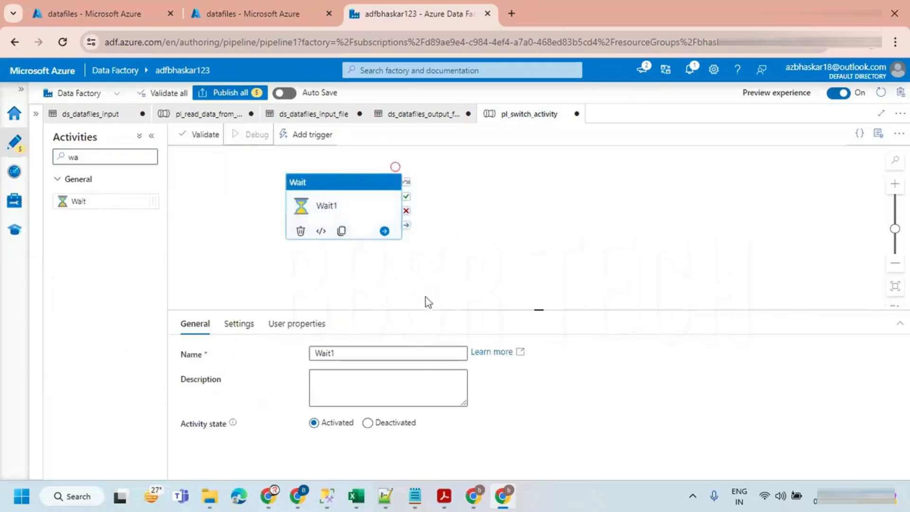
left_click(430, 353)
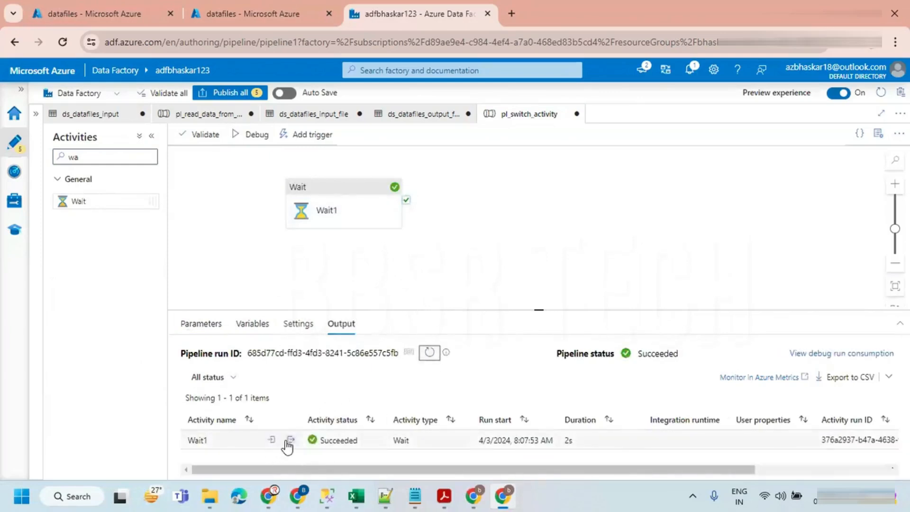
Step: Add a String parameter named pFileName to the pl_switch_activity pipeline
left_click(253, 325)
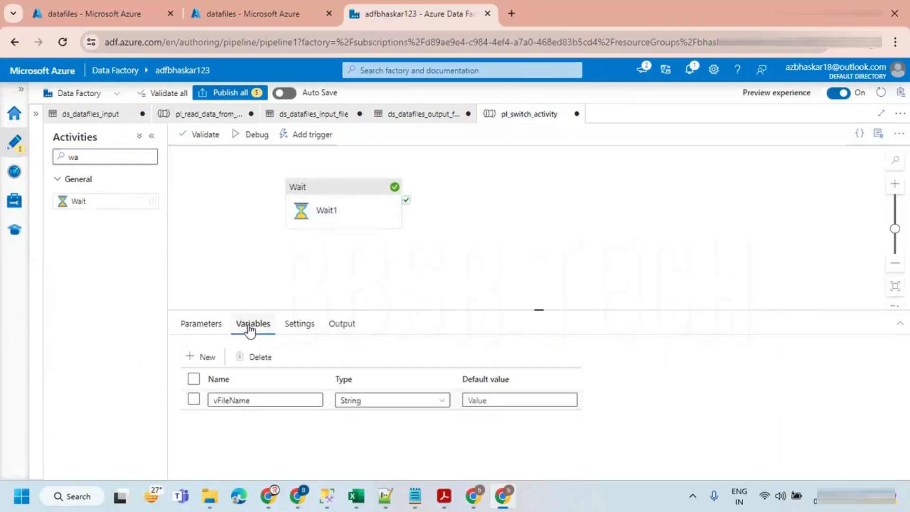
left_click(195, 325)
left_click(203, 357)
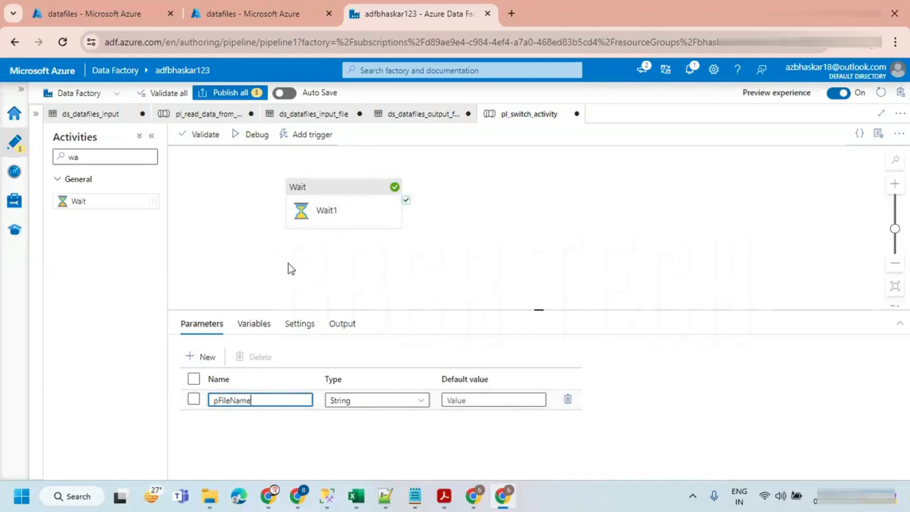
Step: Debug the pipeline with the value aa for pFileName, consulting the whiteboard's parameter notes first, and refresh the run status
left_click(247, 135)
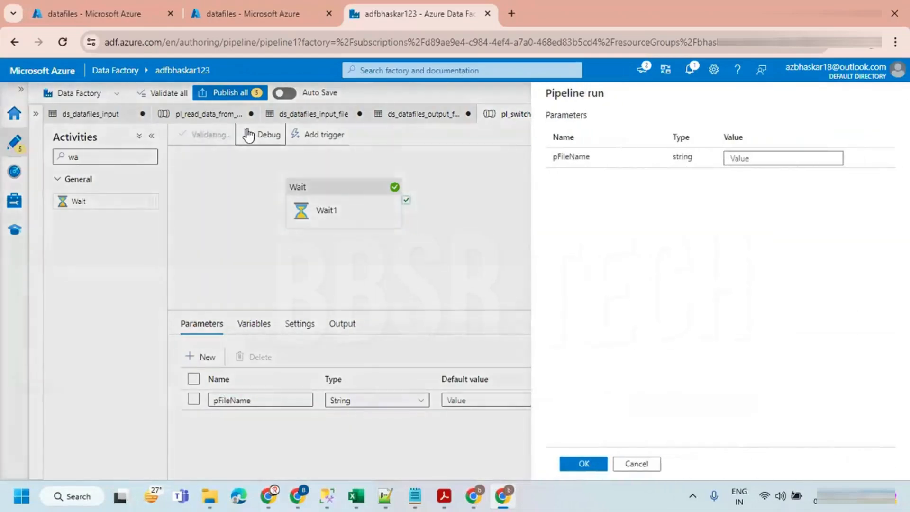
left_click(725, 163)
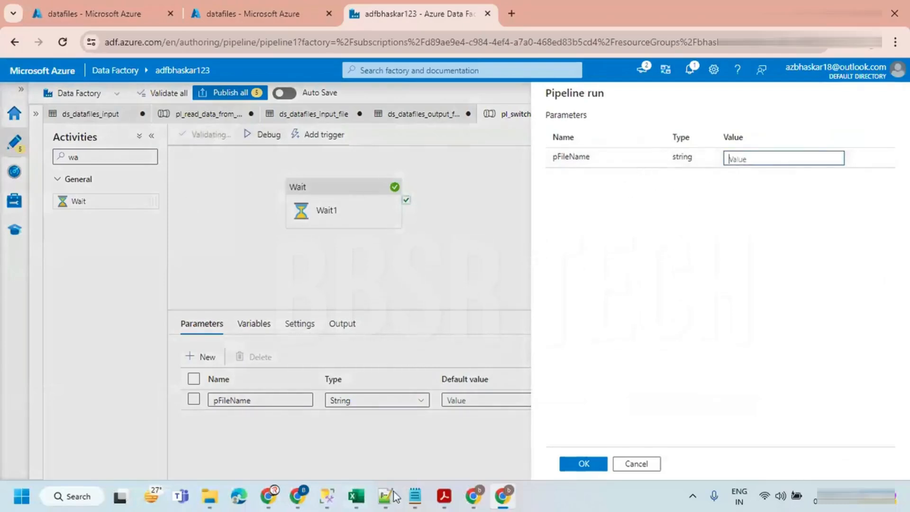
left_click(473, 496)
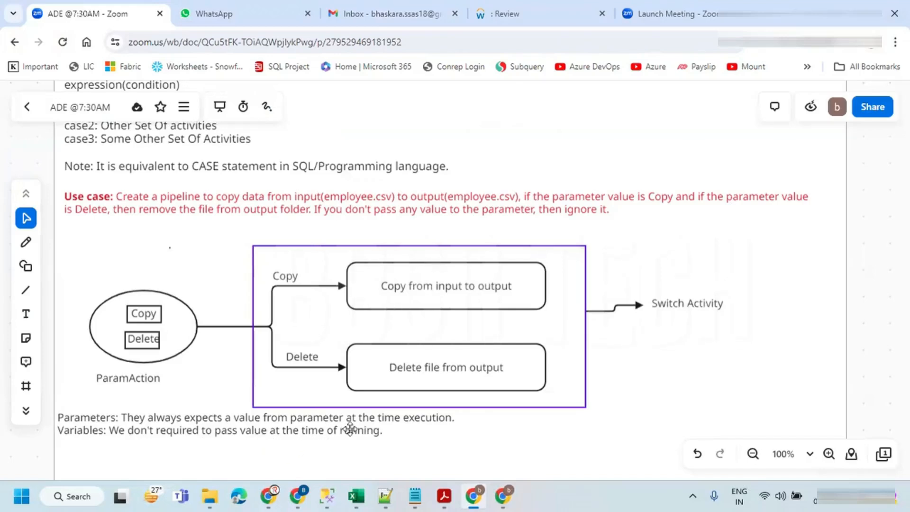
key("alt+Tab")
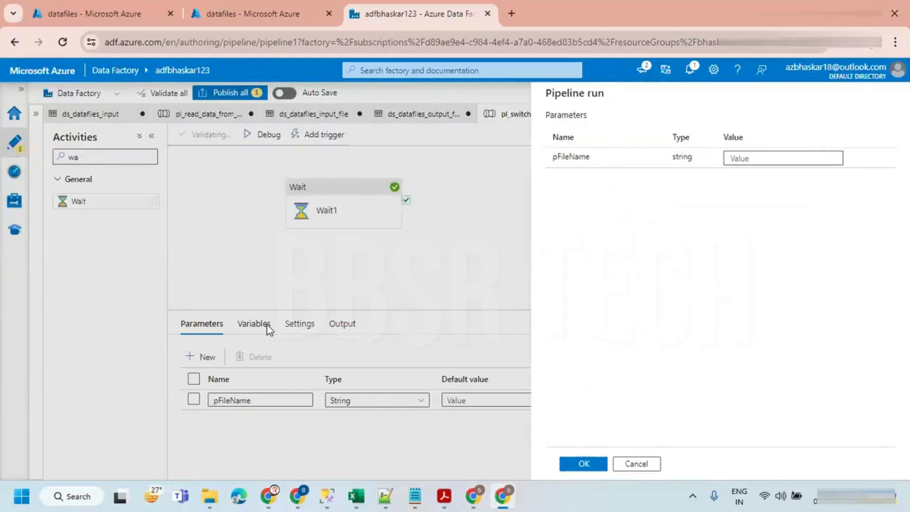
left_click(745, 161)
type("xx")
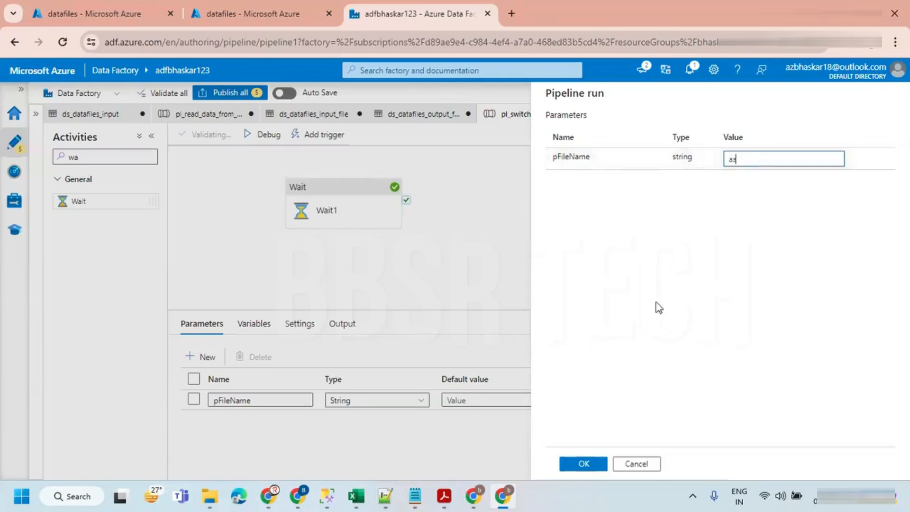
left_click(590, 463)
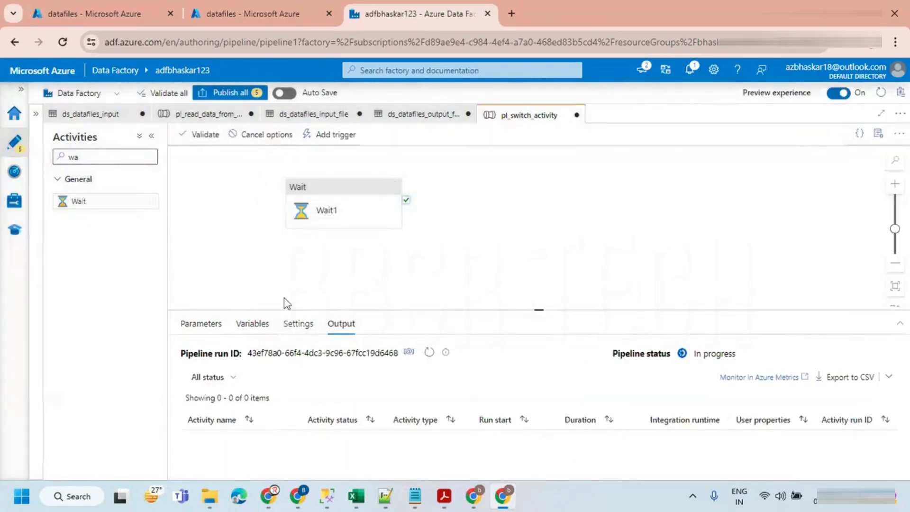
left_click(429, 353)
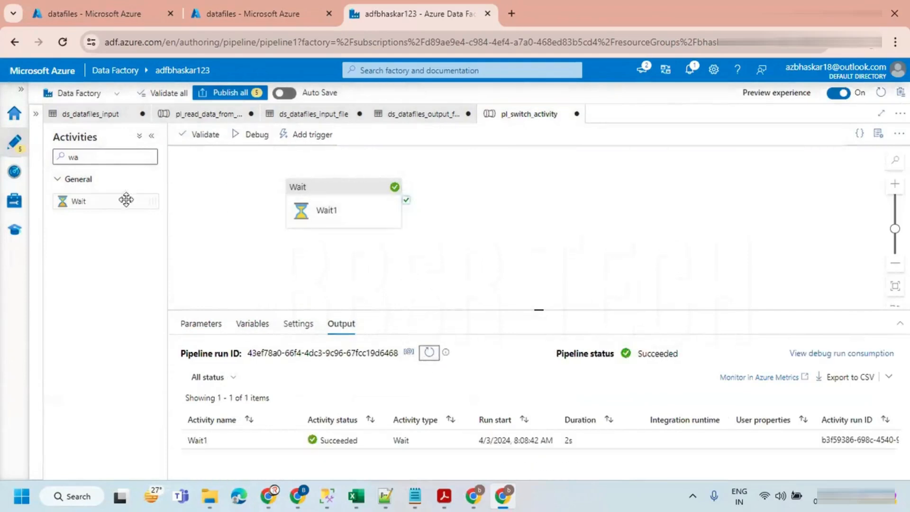
Step: Rename the pFileName pipeline parameter to paramAction, matching the parameter in the whiteboard diagram
left_click(207, 325)
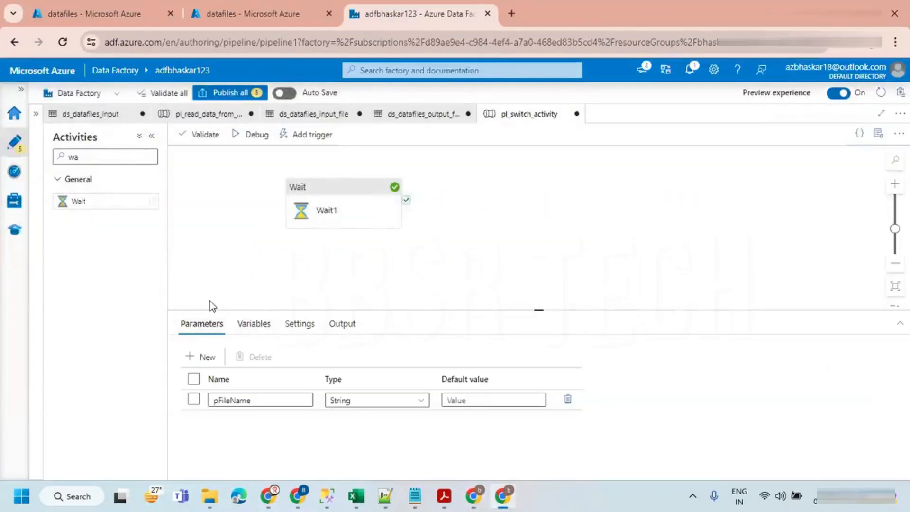
key("alt+Tab")
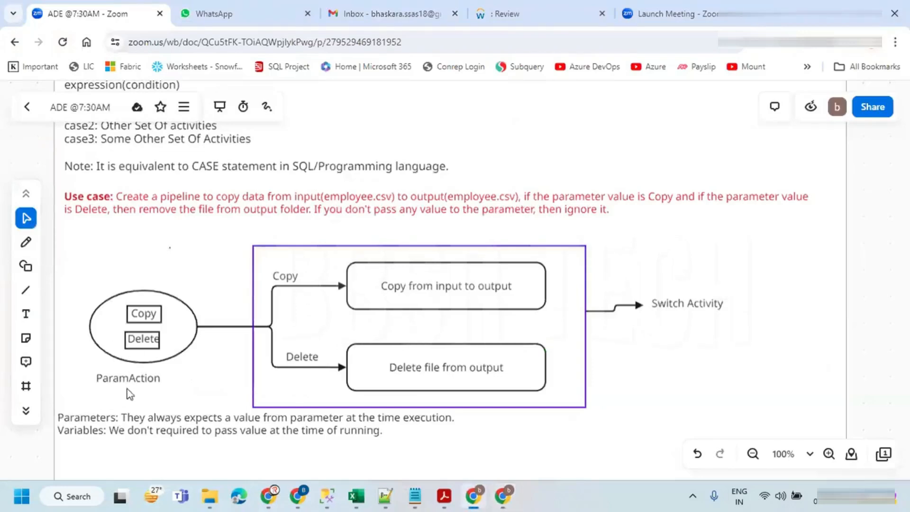
key("alt+Tab")
left_click_drag(252, 402, 195, 407)
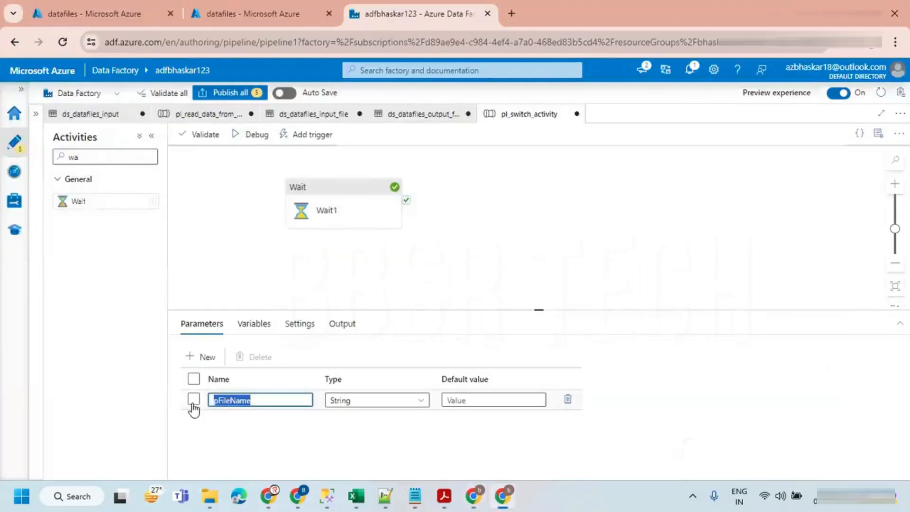
type("paramAction")
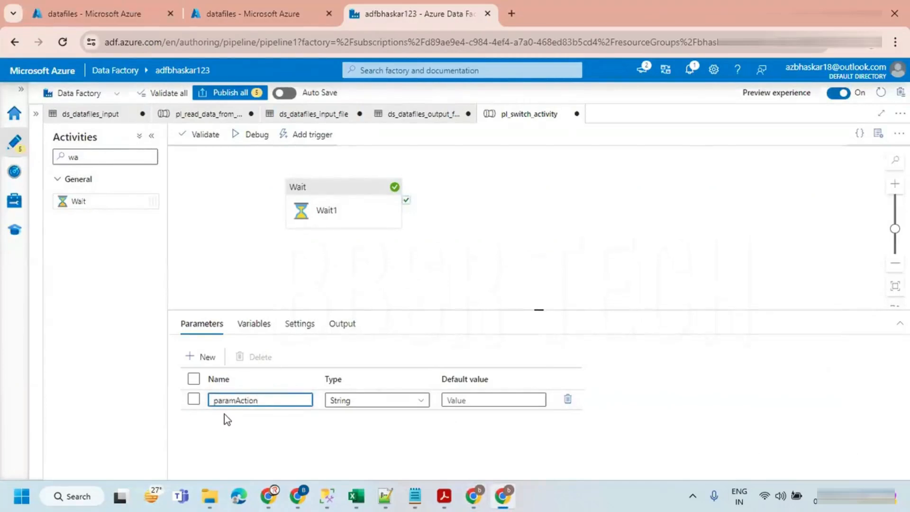
Step: Delete the vFileName variable and the Wait1 activity from the pipeline
left_click(253, 324)
left_click(194, 399)
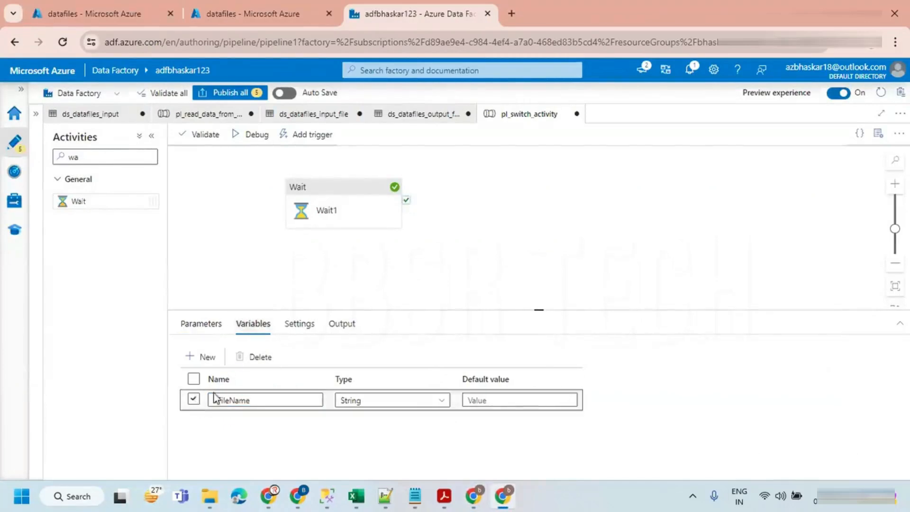
left_click(262, 363)
left_click(197, 326)
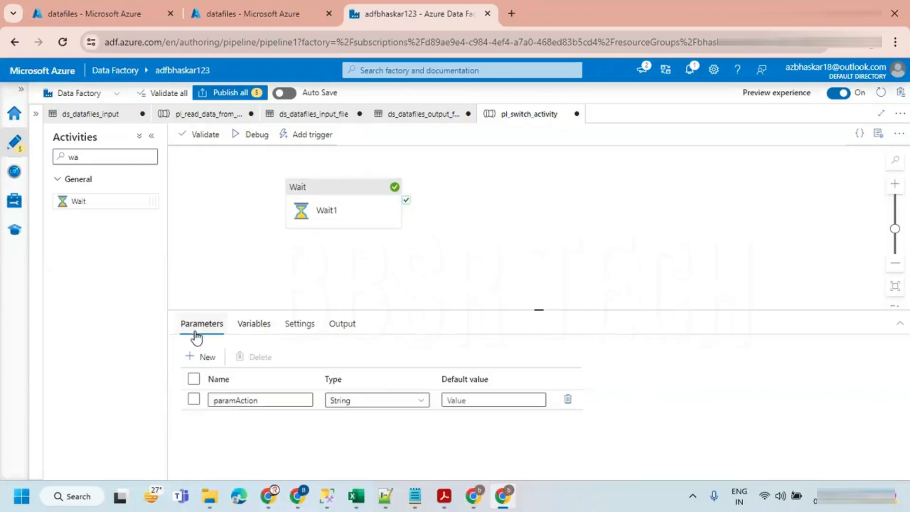
left_click(350, 208)
key("Delete")
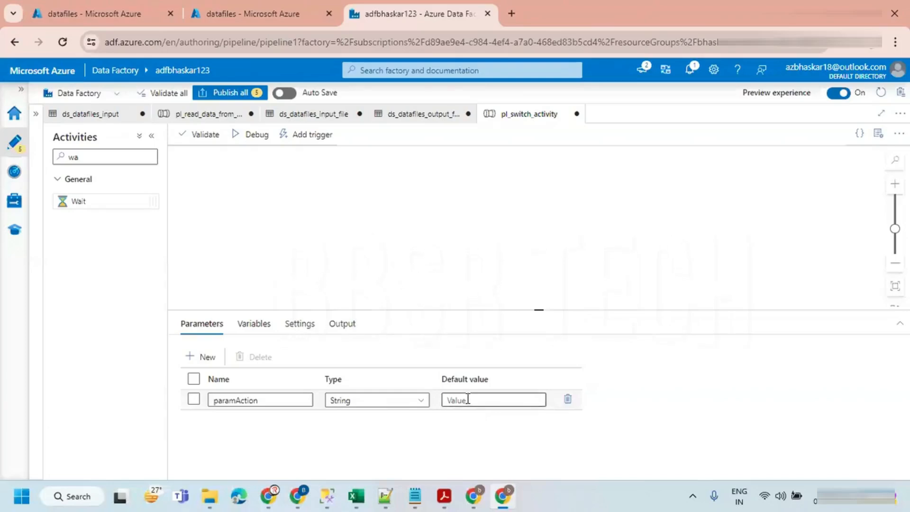
Step: Review the whiteboard's use case and diagram of the Copy and Delete branches for the Switch activity
key("alt+Tab")
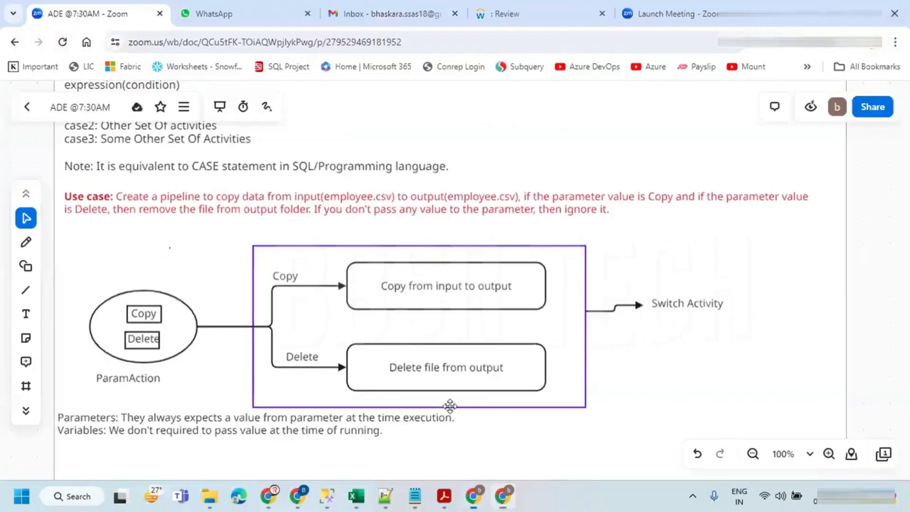
key("alt+Tab")
key("alt+Tab")
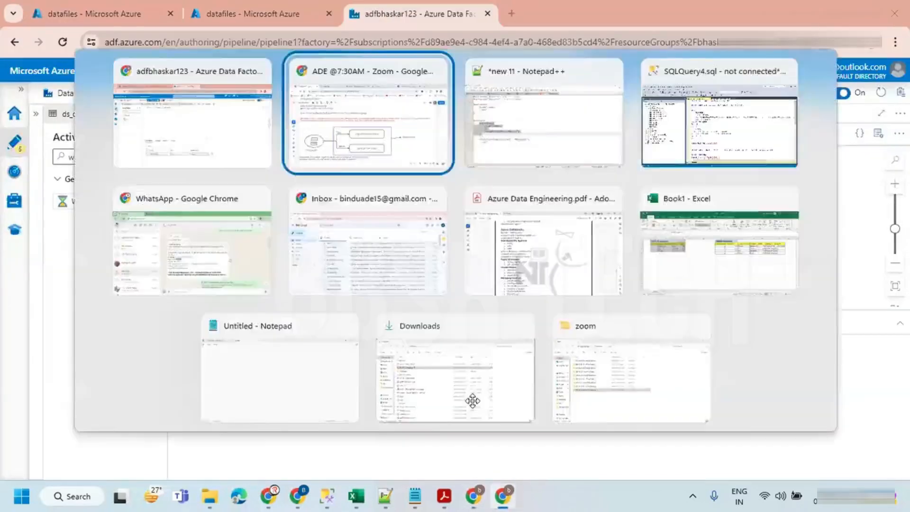
key("alt+Tab")
key("alt+Tab")
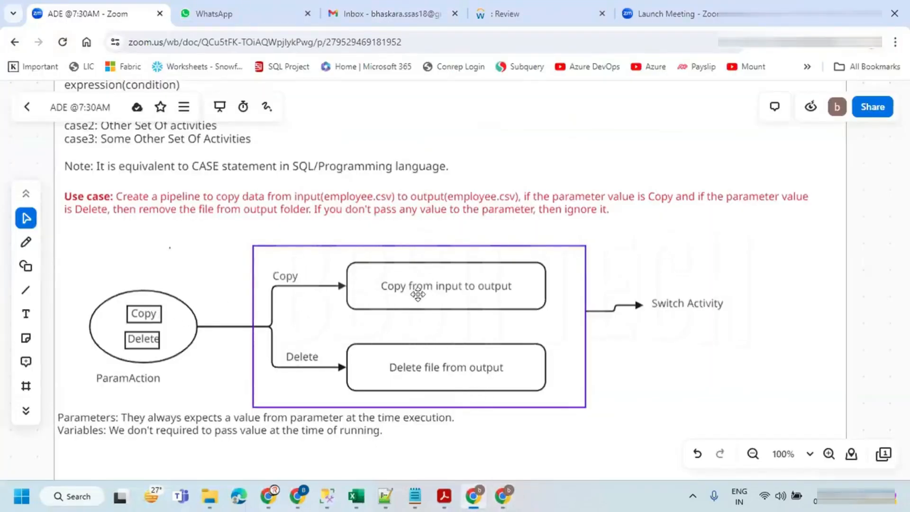
key("alt+Tab")
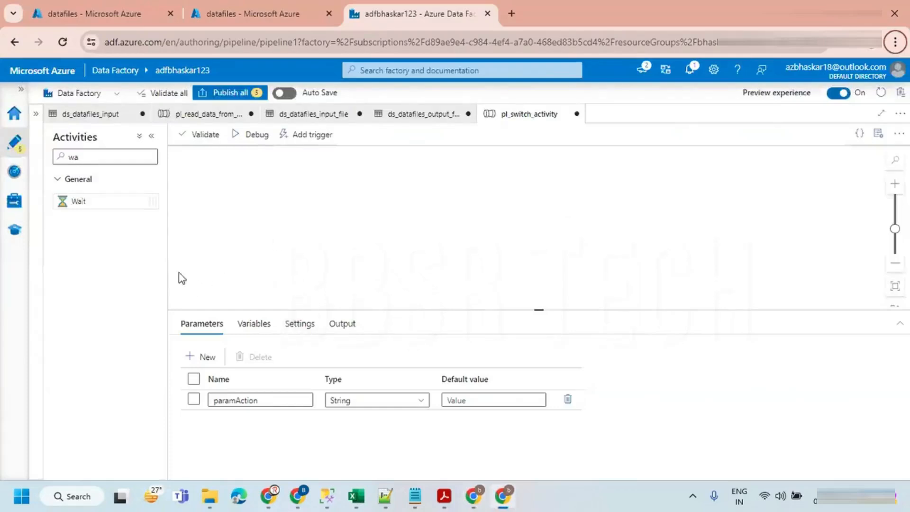
Step: Find the Switch activity and add it to the empty canvas of the pl_switch_activity pipeline
double_click(78, 156)
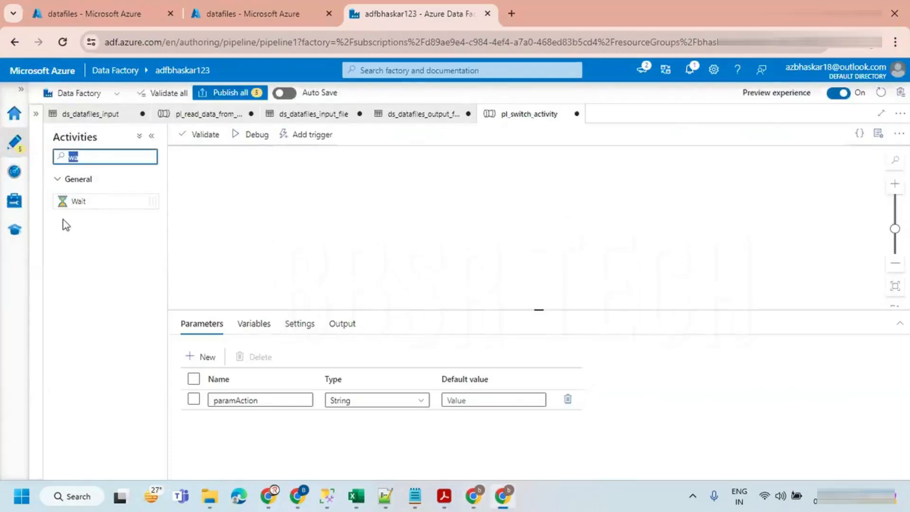
key("BackSpace")
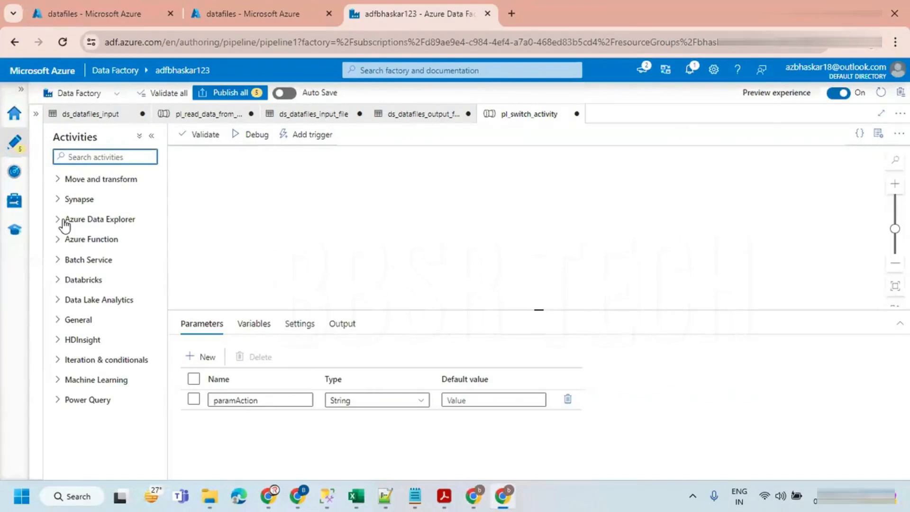
type("sw")
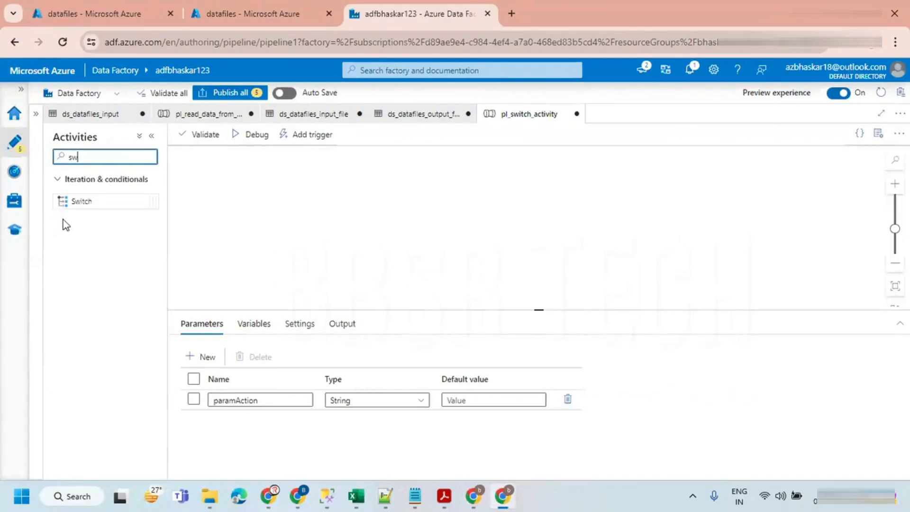
type("i")
left_click_drag(90, 201, 375, 202)
left_click_drag(528, 309, 539, 394)
left_click_drag(362, 208, 389, 208)
left_click_drag(539, 388, 539, 291)
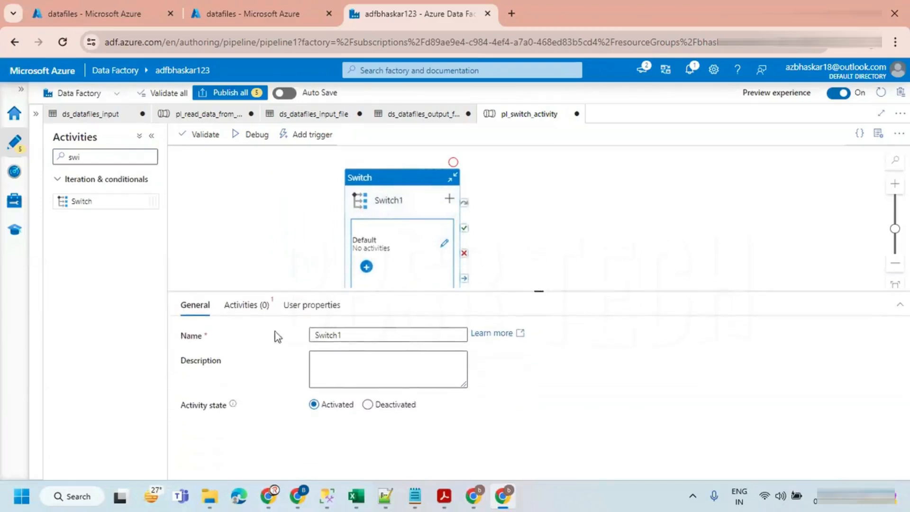
left_click(253, 306)
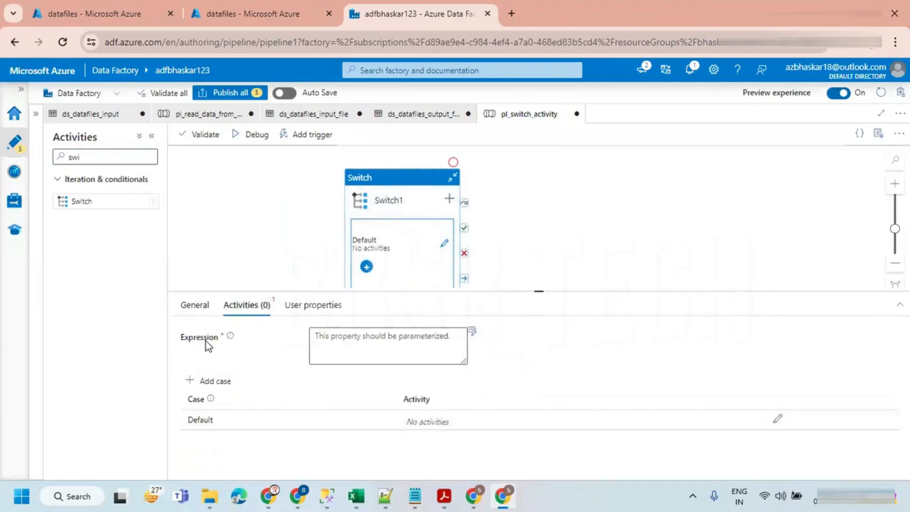
key("alt+Tab")
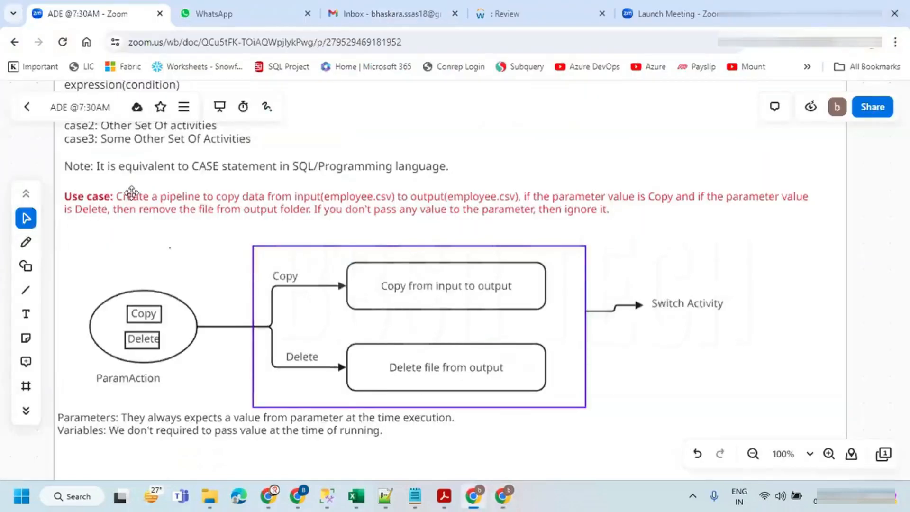
scroll(138, 226, "up", 1)
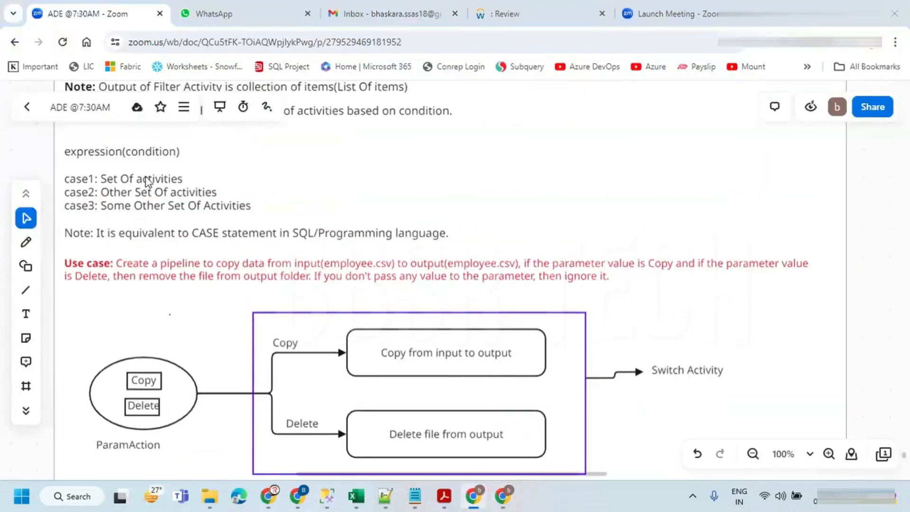
key("alt+Tab")
left_click(319, 336)
left_click(341, 374)
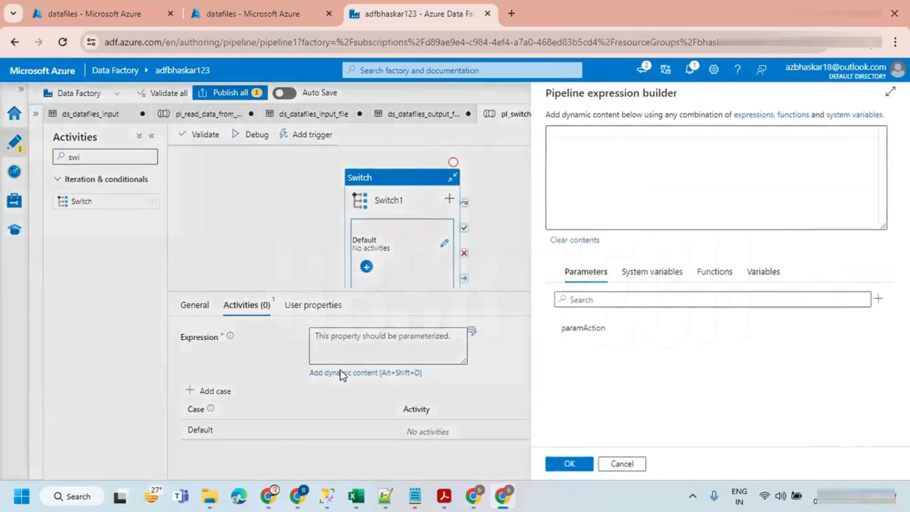
left_click(585, 332)
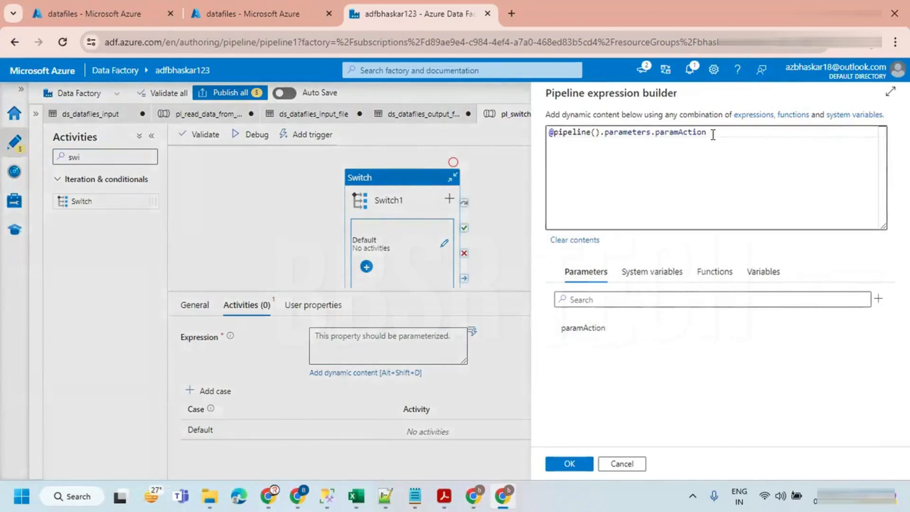
left_click_drag(713, 135, 492, 143)
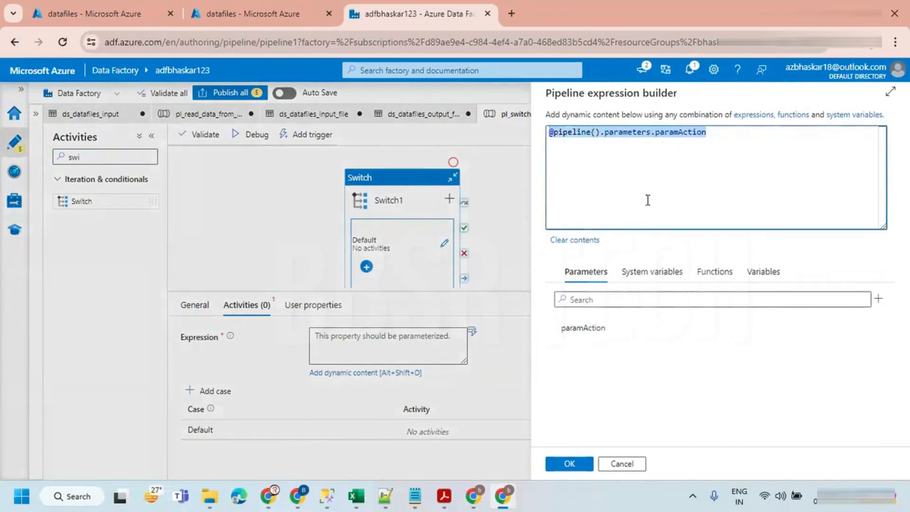
left_click(567, 464)
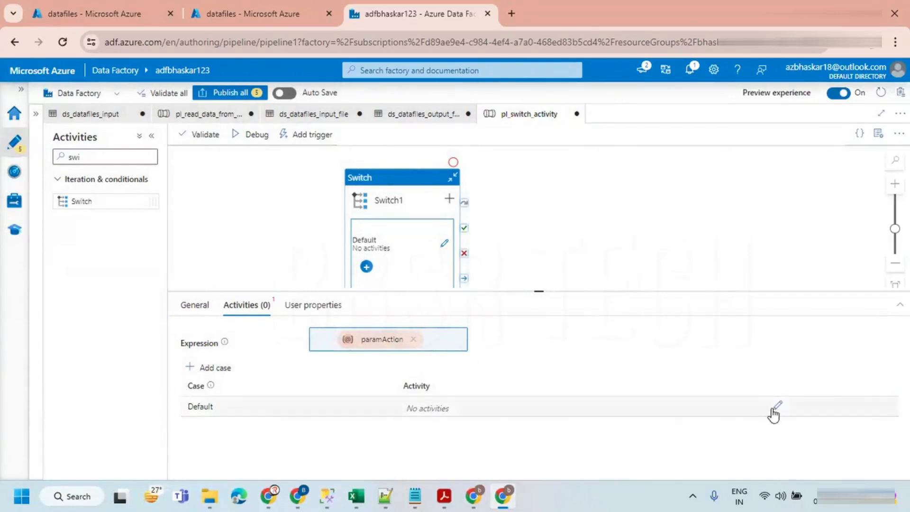
Step: Add a case named Copy to the Switch activity
left_click(209, 369)
left_click_drag(226, 433, 155, 433)
type("Copy")
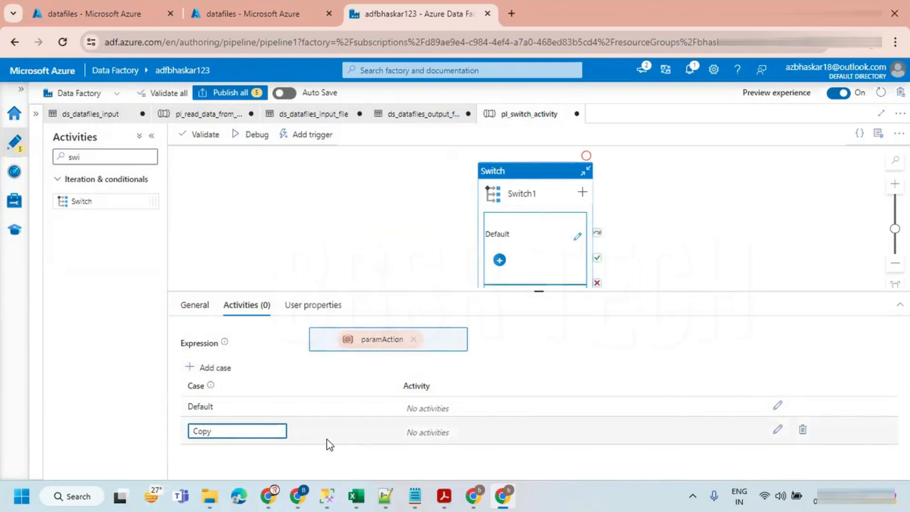
left_click(331, 457)
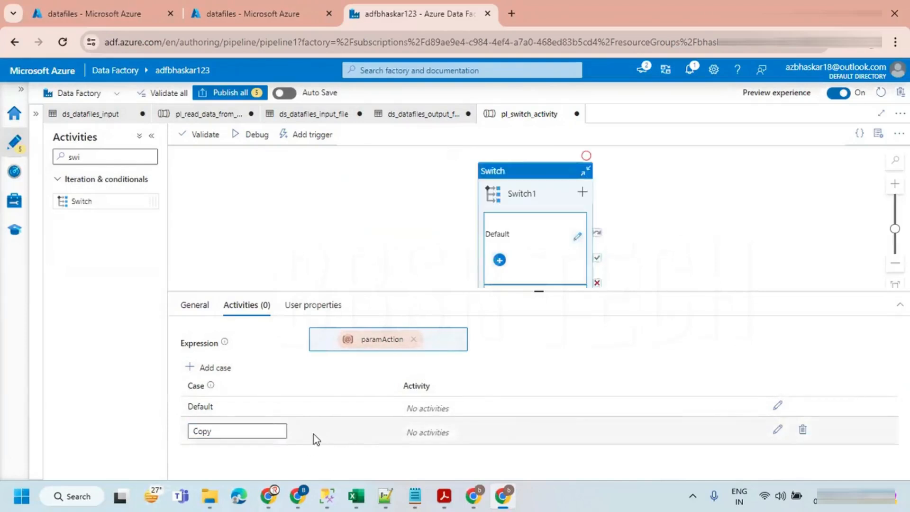
left_click(428, 431)
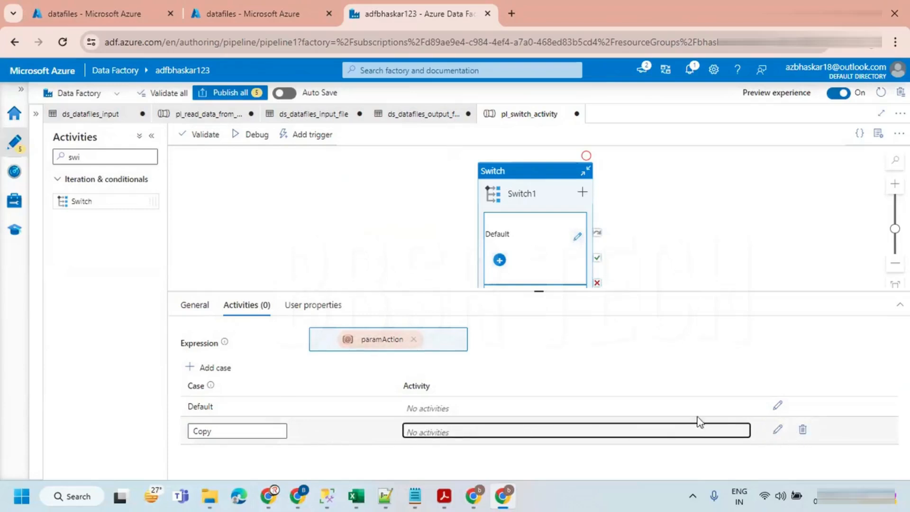
Step: Add a second case named Delete to the Switch activity and enlarge the area showing its cases
left_click(196, 369)
left_click_drag(220, 459, 163, 454)
type("Delete")
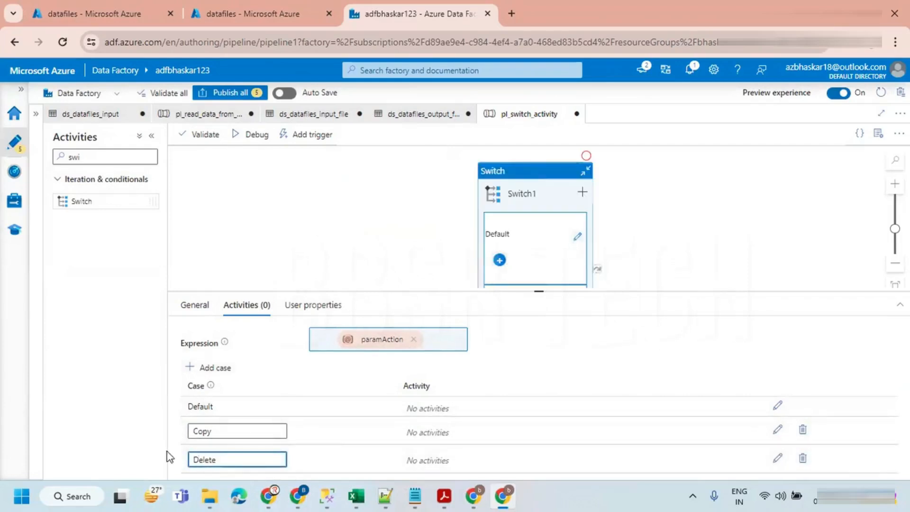
left_click(161, 451)
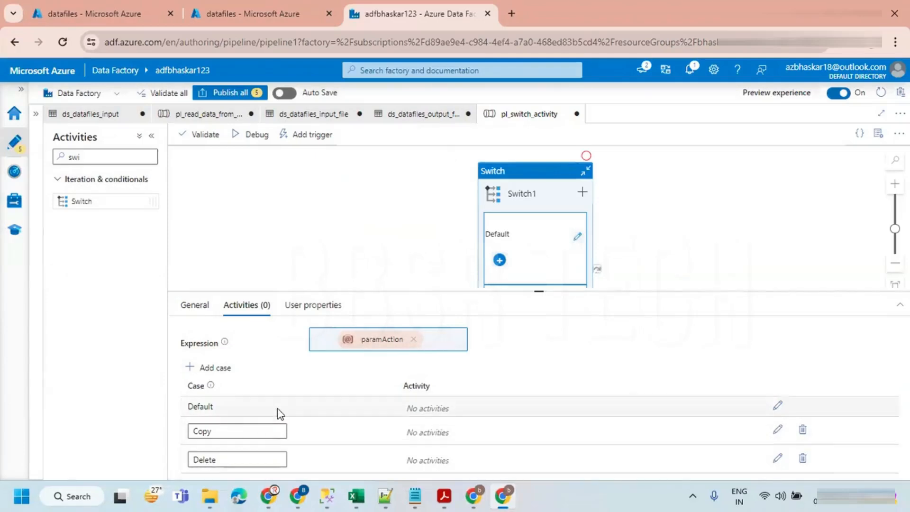
left_click_drag(273, 419, 292, 455)
left_click(302, 407)
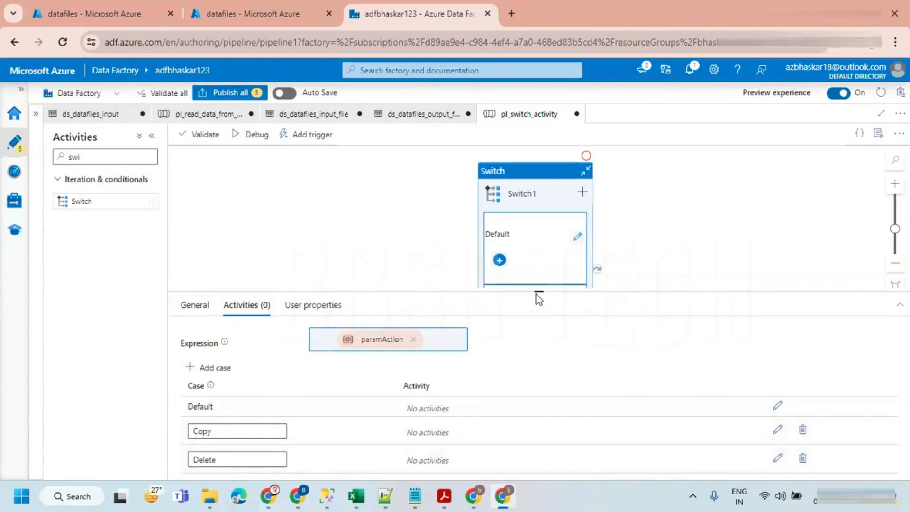
left_click_drag(535, 291, 537, 230)
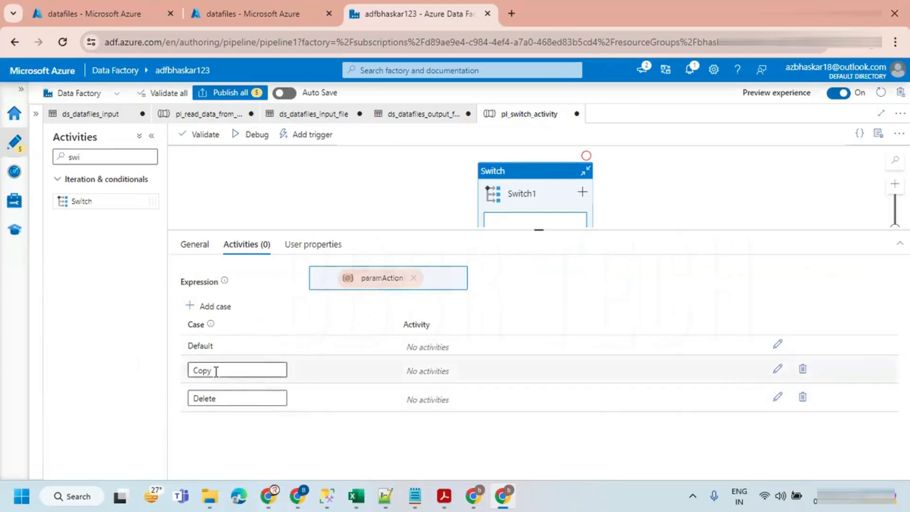
Step: Open the Copy case of the Switch activity for editing and add a Copy data activity inside it
left_click_drag(216, 372, 179, 372)
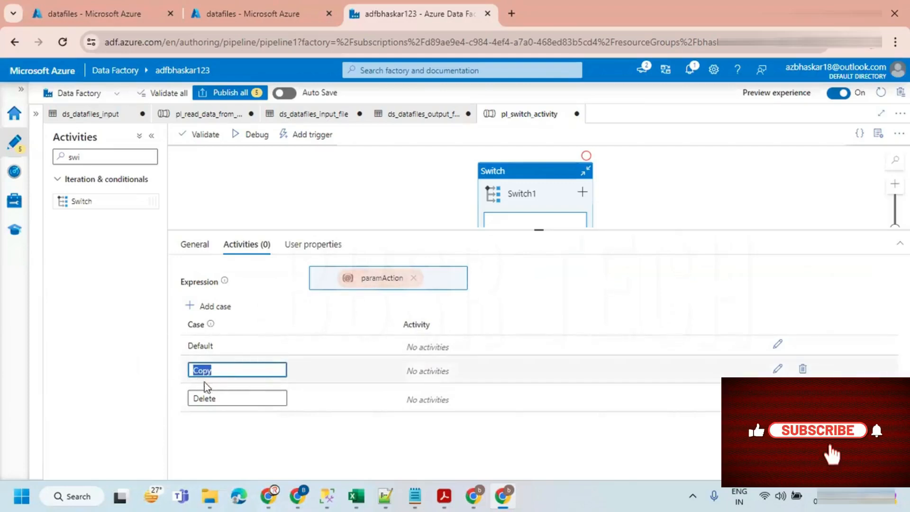
left_click(778, 371)
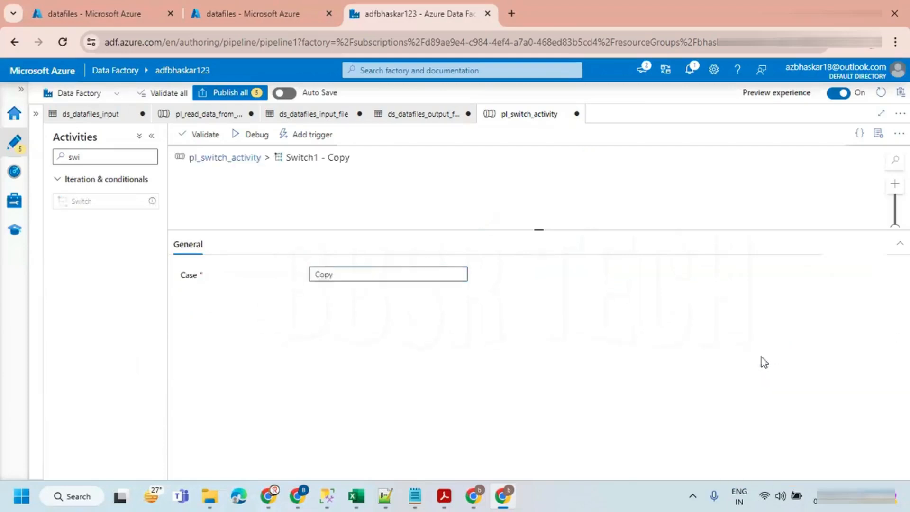
left_click_drag(536, 230, 539, 346)
double_click(107, 158)
type("copy")
left_click_drag(78, 201, 417, 214)
left_click_drag(541, 346, 531, 276)
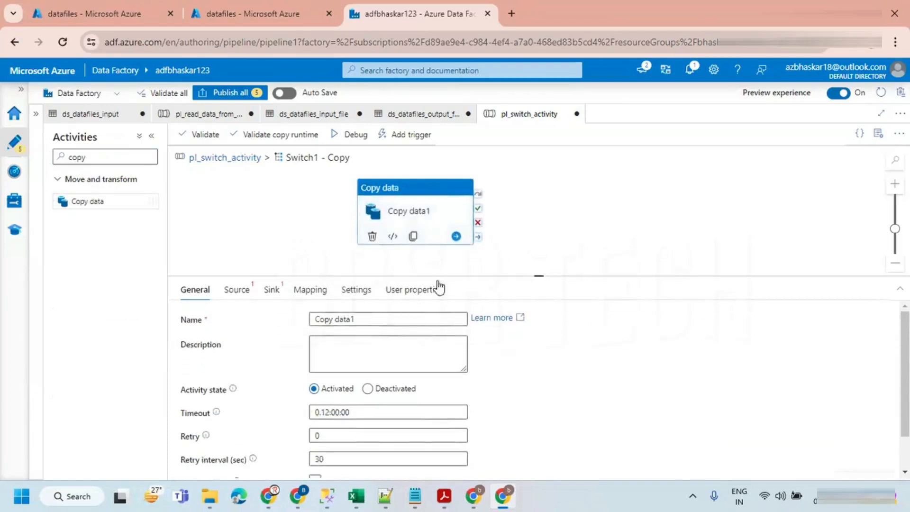
Step: Set the Copy data activity's source dataset to ds_datafiles_input_file
left_click(236, 290)
left_click(345, 321)
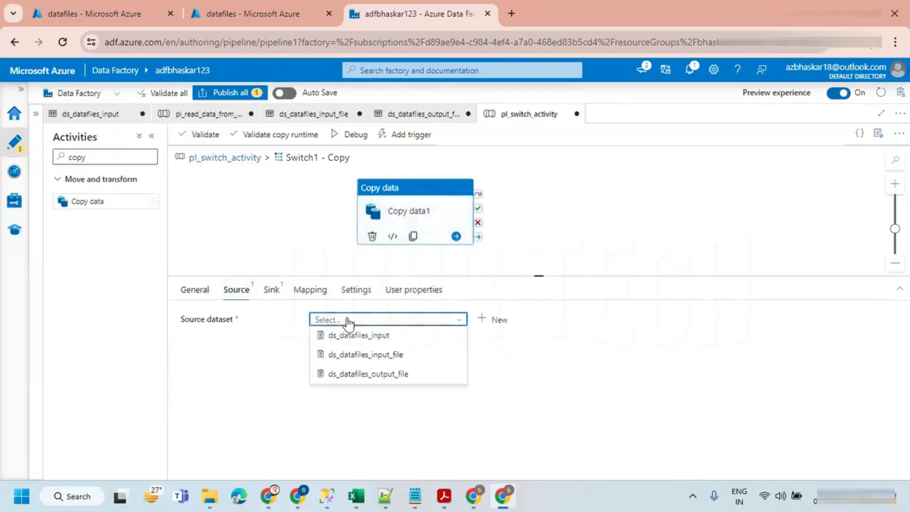
left_click(337, 357)
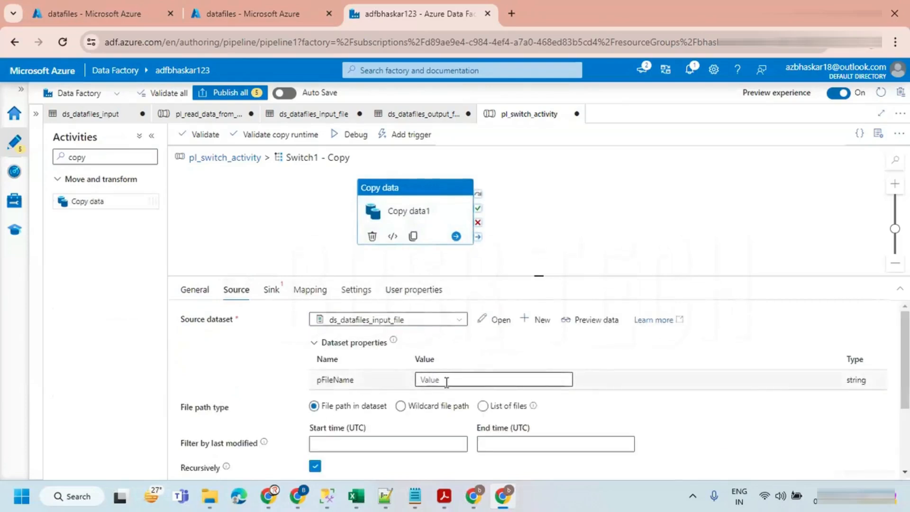
left_click(446, 381)
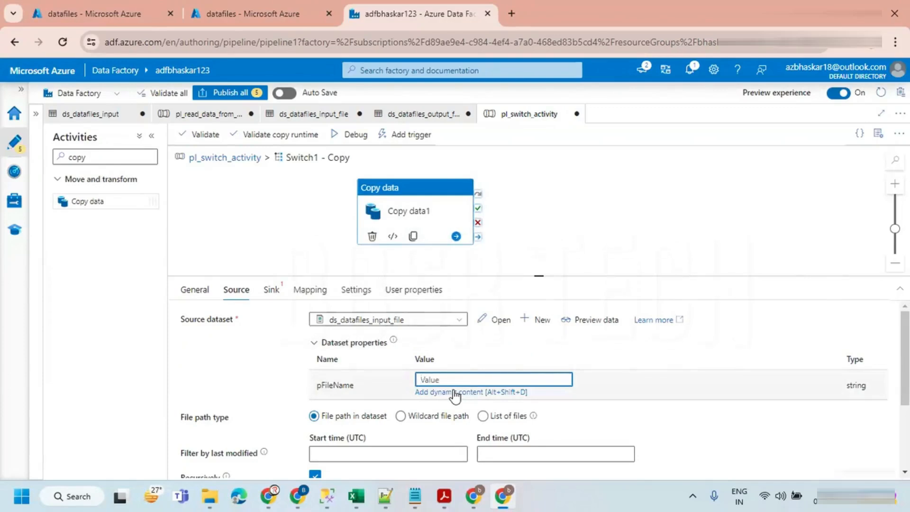
left_click(456, 393)
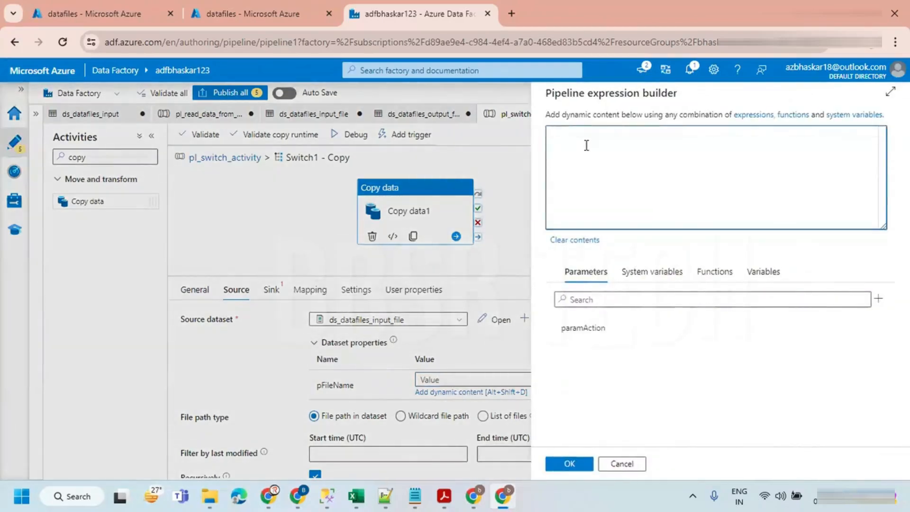
type("emp1")
key("BackSpace")
key("BackSpace")
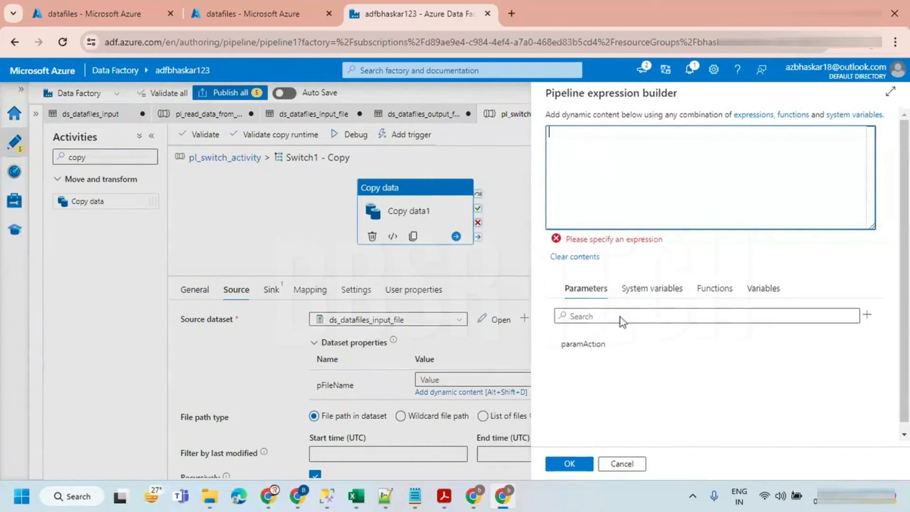
left_click(621, 464)
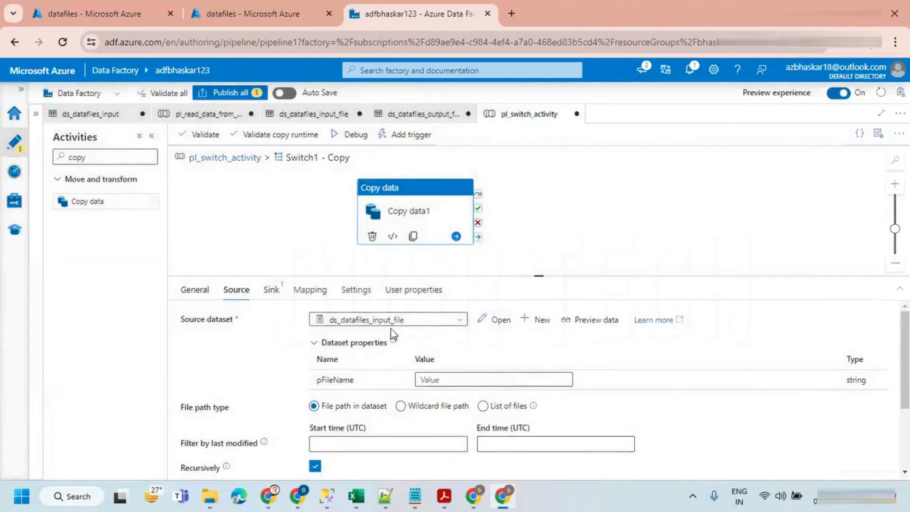
Step: Return to the pl_switch_activity pipeline level and add a String variable vFileName with the default value employee.csv
left_click(258, 226)
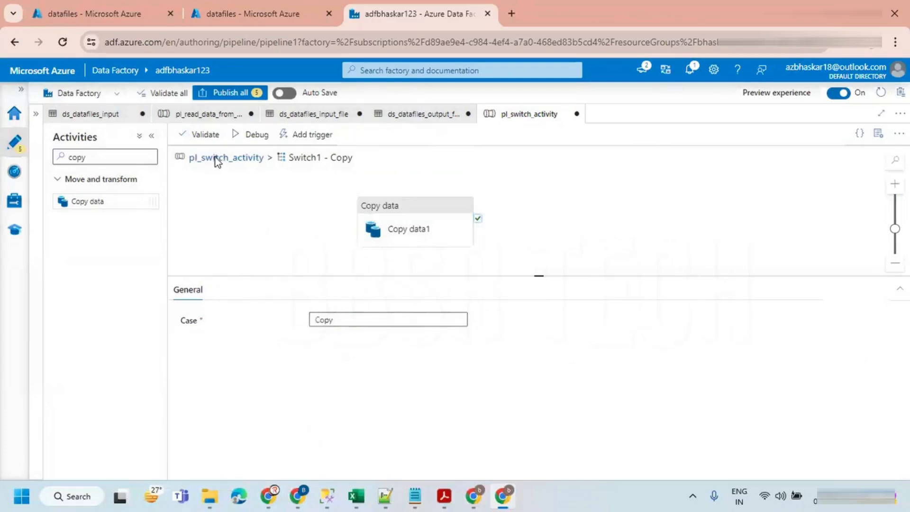
left_click(215, 158)
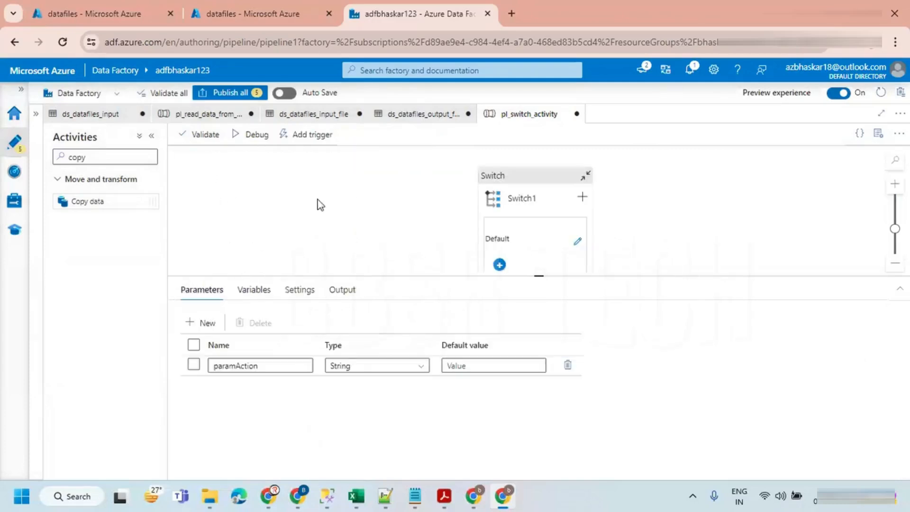
left_click(247, 295)
left_click(200, 323)
left_click(252, 362)
type("vFileName")
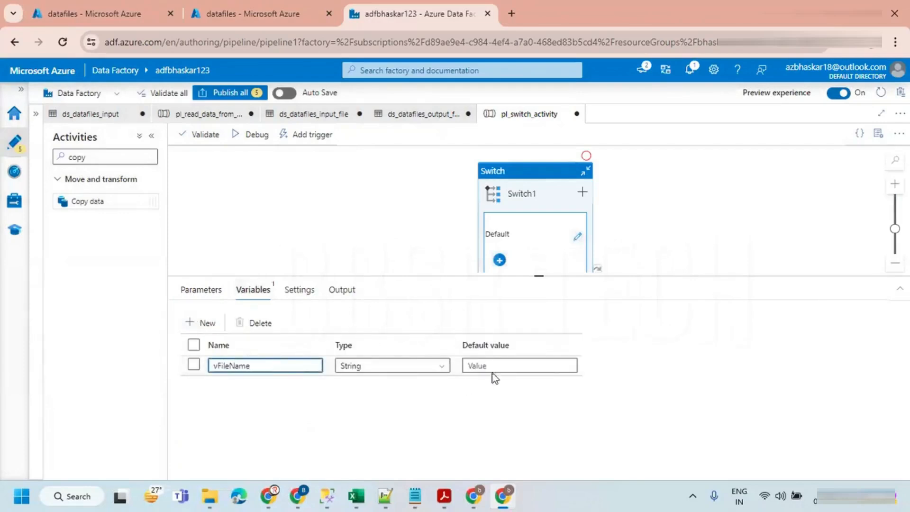
left_click(494, 365)
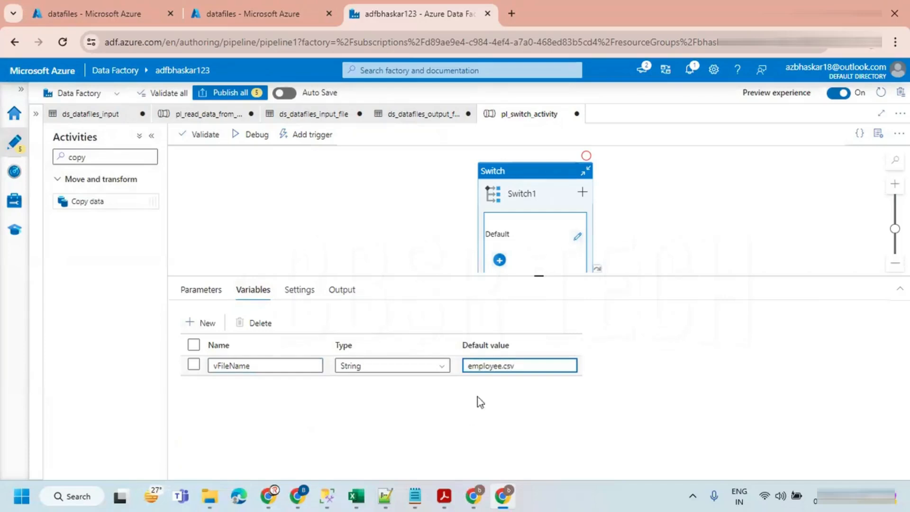
Step: Open the Copy case of Switch1 for editing and bring up the source settings of its Copy data activity
left_click(459, 421)
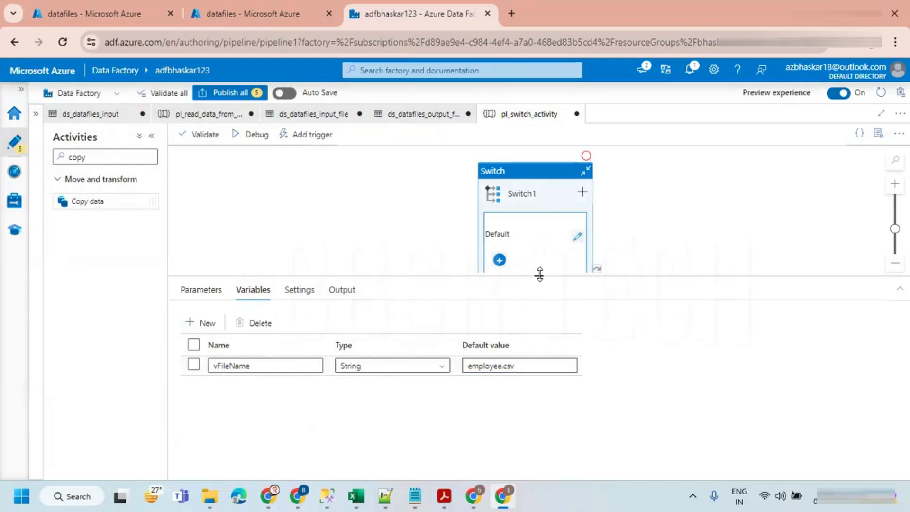
left_click_drag(540, 274, 540, 379)
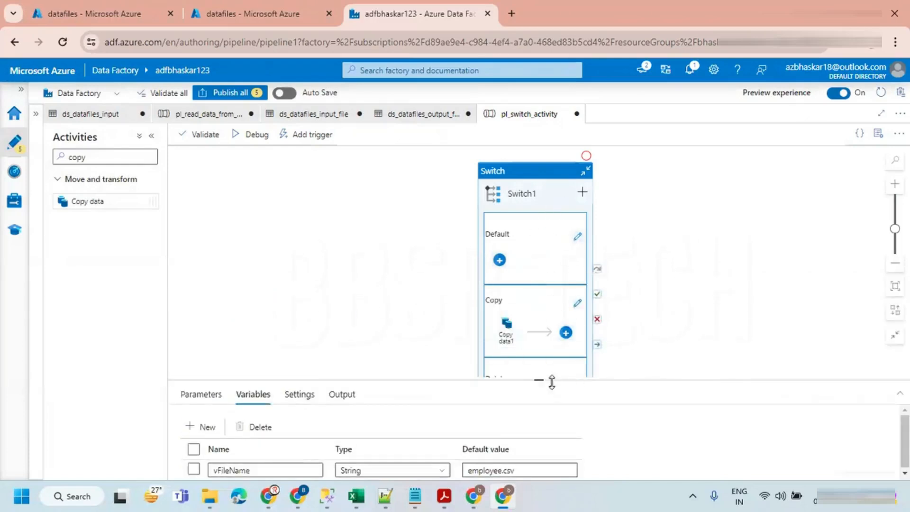
left_click_drag(368, 262, 357, 212)
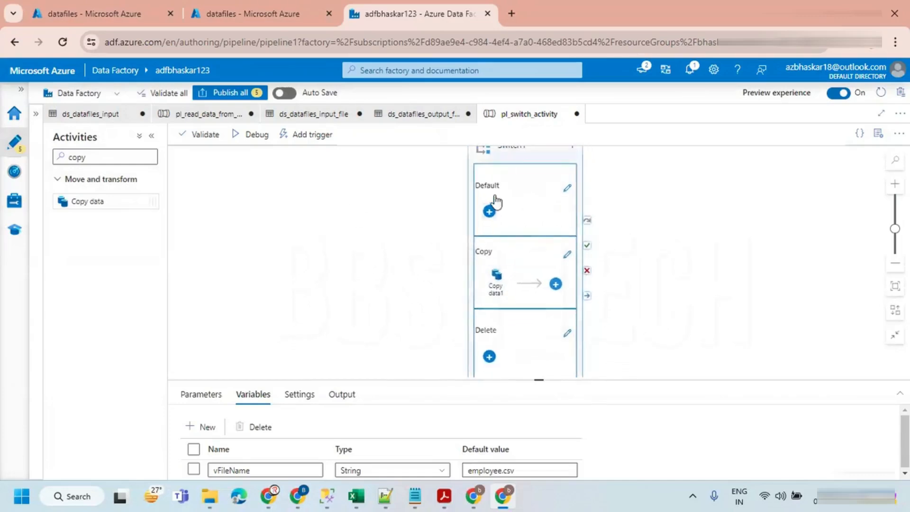
left_click(565, 257)
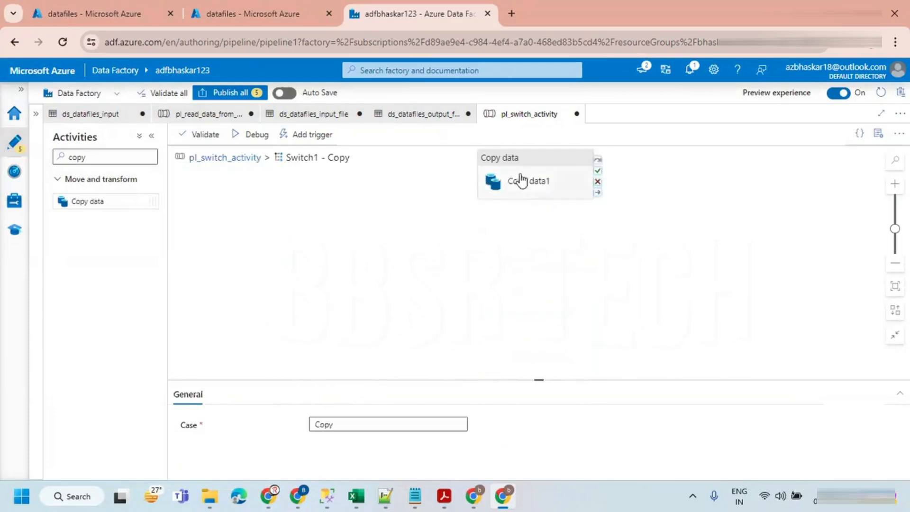
left_click(522, 180)
left_click(516, 379)
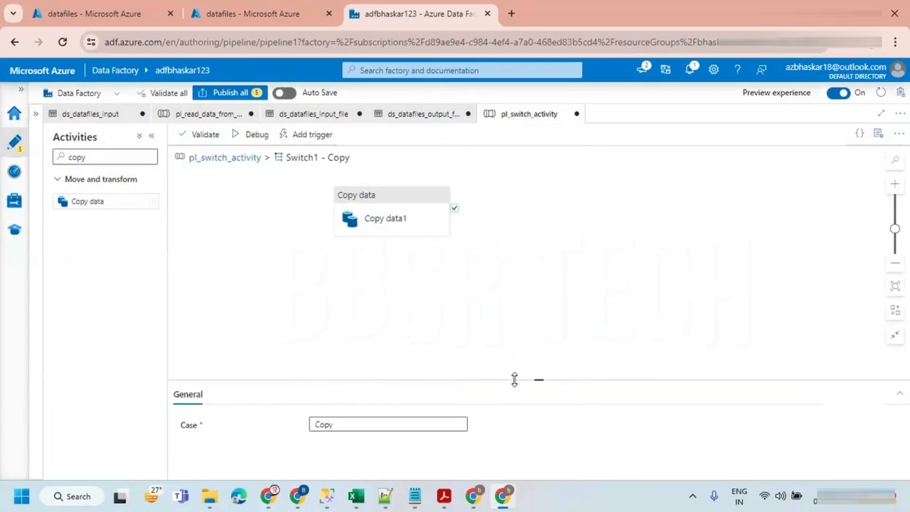
left_click(380, 201)
left_click_drag(531, 344, 506, 240)
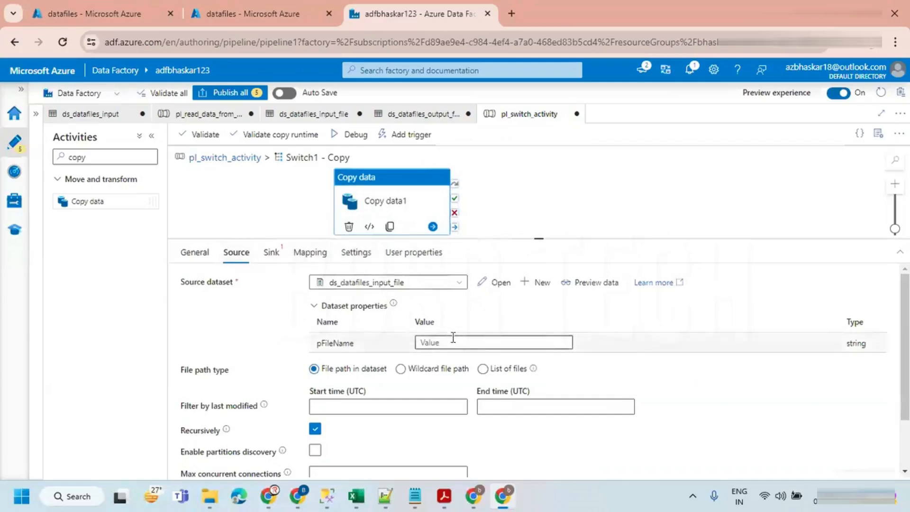
left_click(435, 342)
left_click(443, 355)
left_click(763, 274)
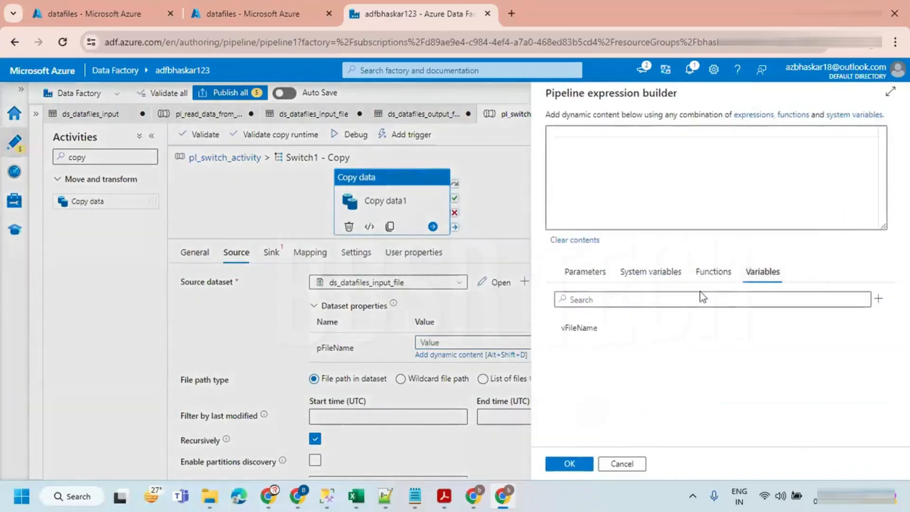
left_click(574, 335)
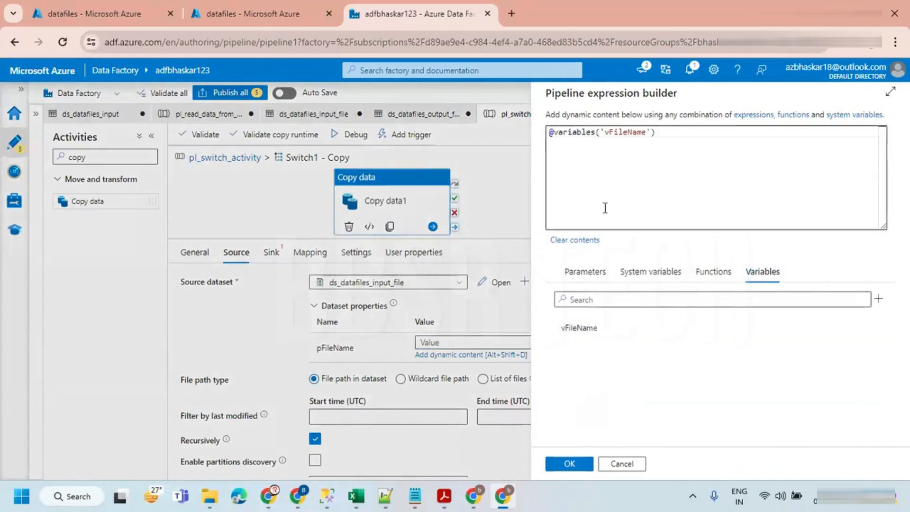
left_click(569, 464)
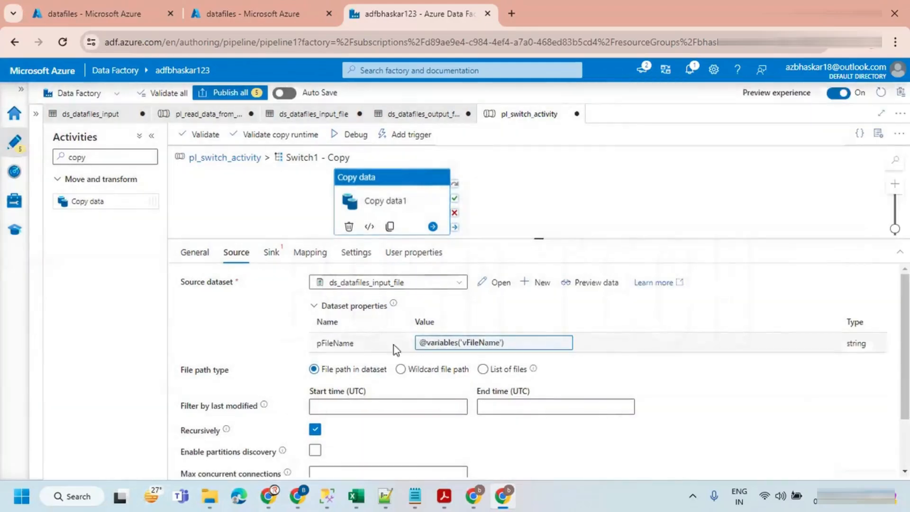
left_click(269, 252)
left_click(378, 284)
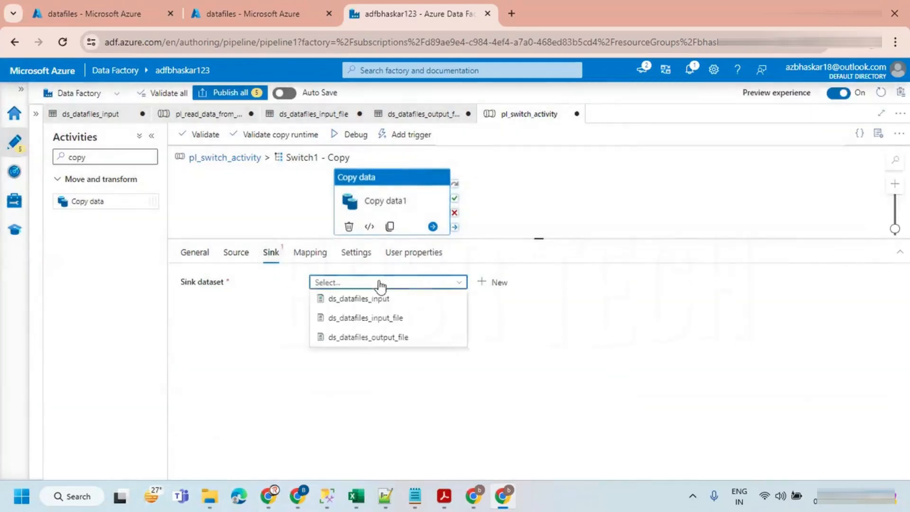
left_click(384, 338)
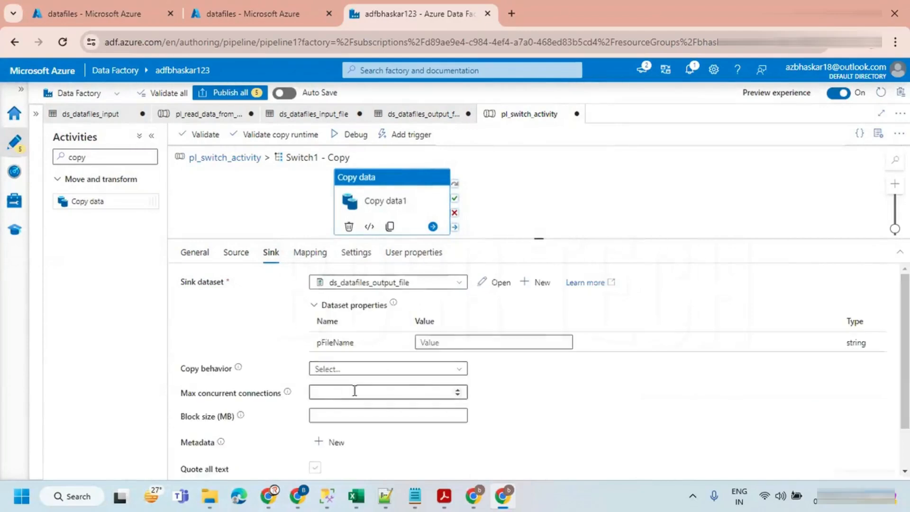
left_click(458, 342)
left_click(450, 355)
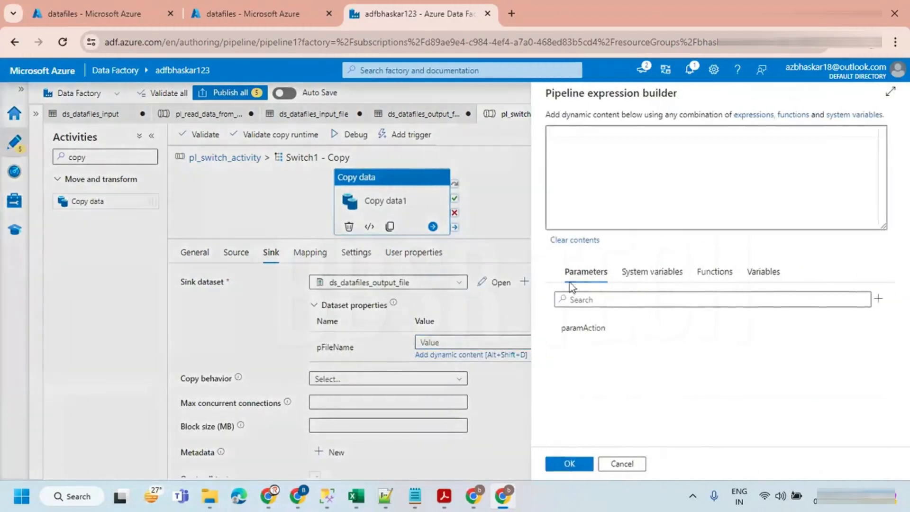
left_click(761, 272)
left_click(580, 328)
left_click(570, 463)
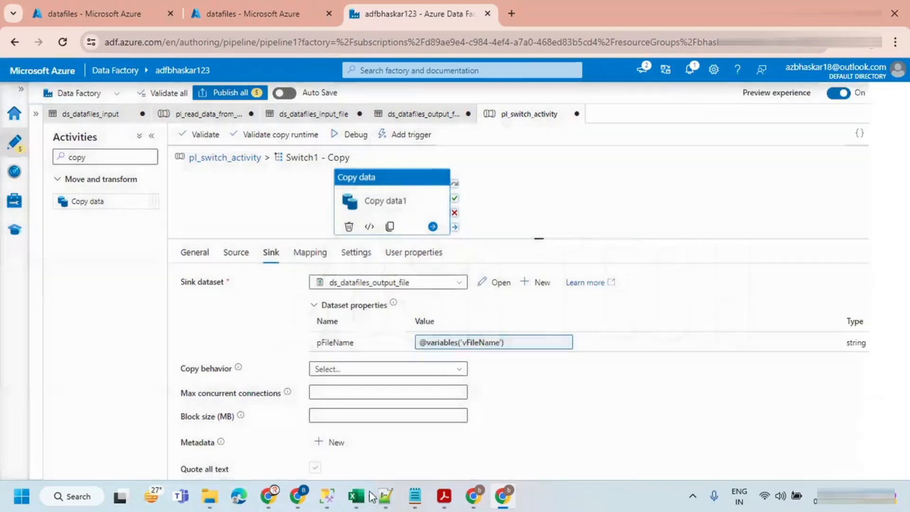
Step: Return to the pl_switch_activity pipeline level and open the Delete case of the Switch activity for editing
left_click_drag(531, 239, 530, 347)
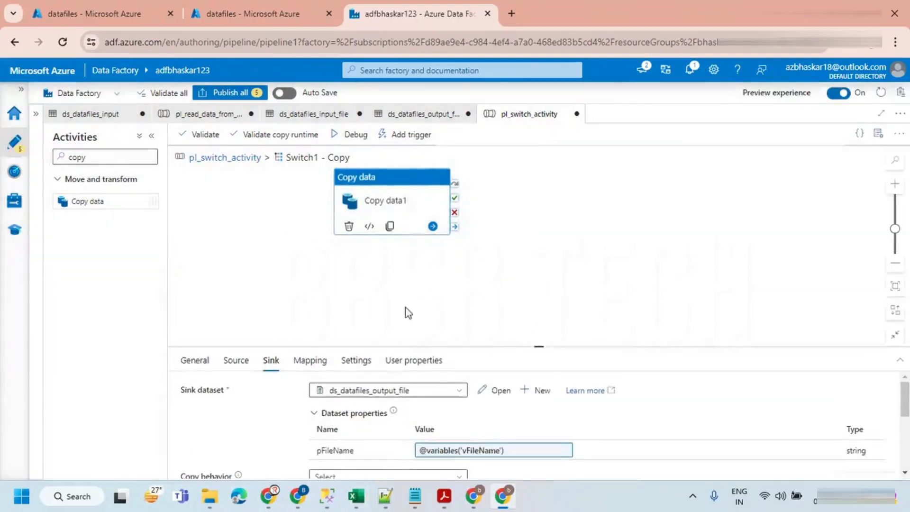
left_click(248, 158)
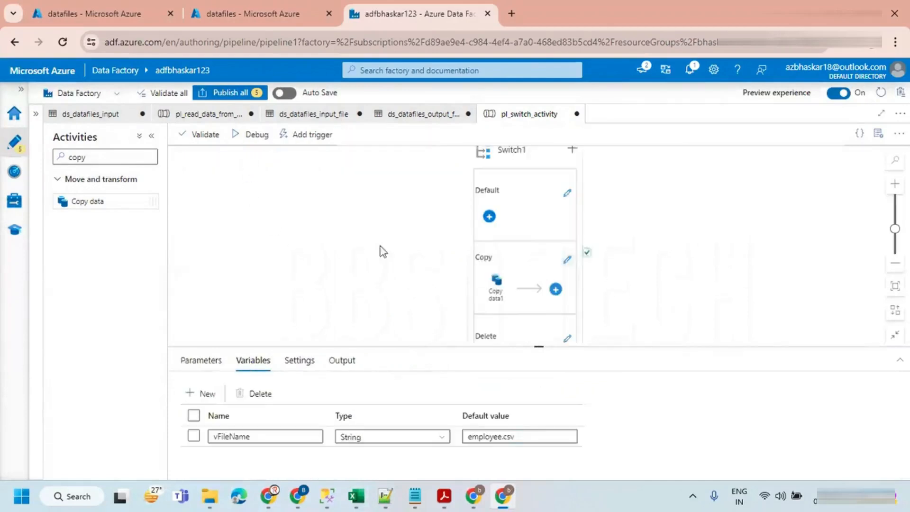
left_click(528, 256)
left_click_drag(547, 377, 539, 417)
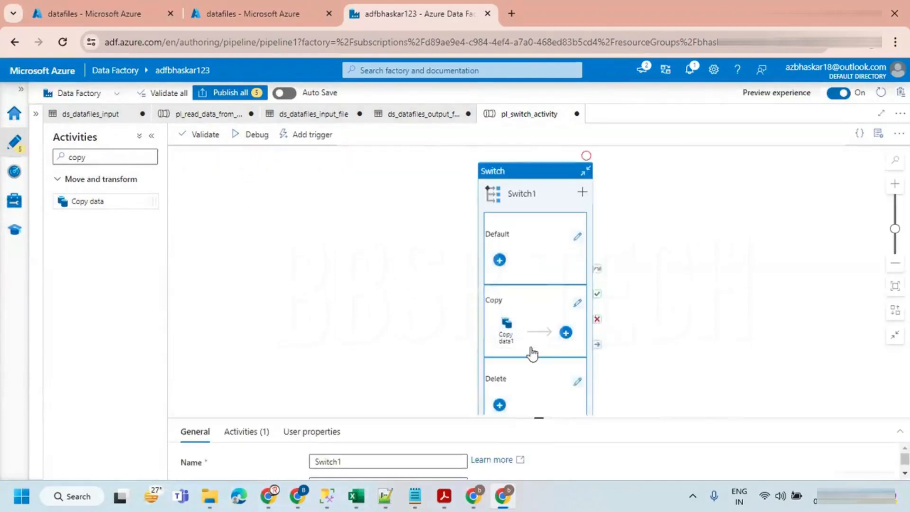
scroll(376, 270, "down", 2)
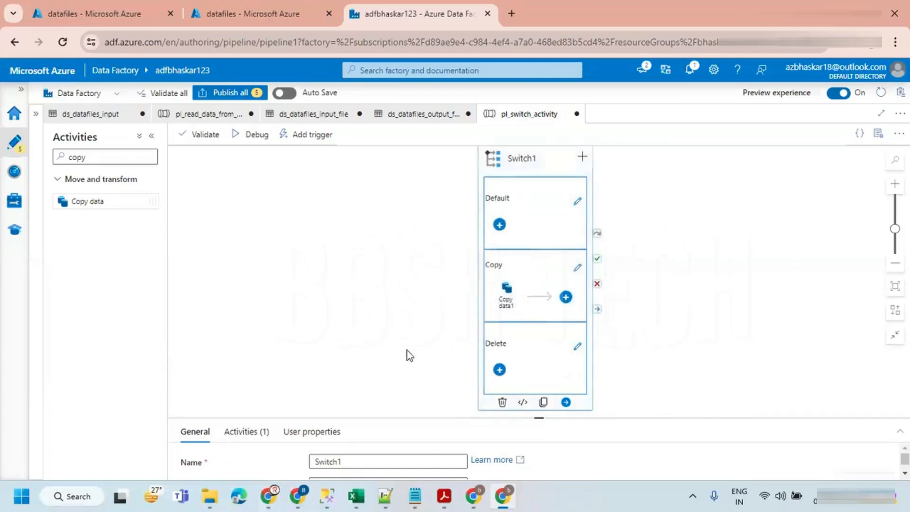
left_click_drag(406, 356, 398, 312)
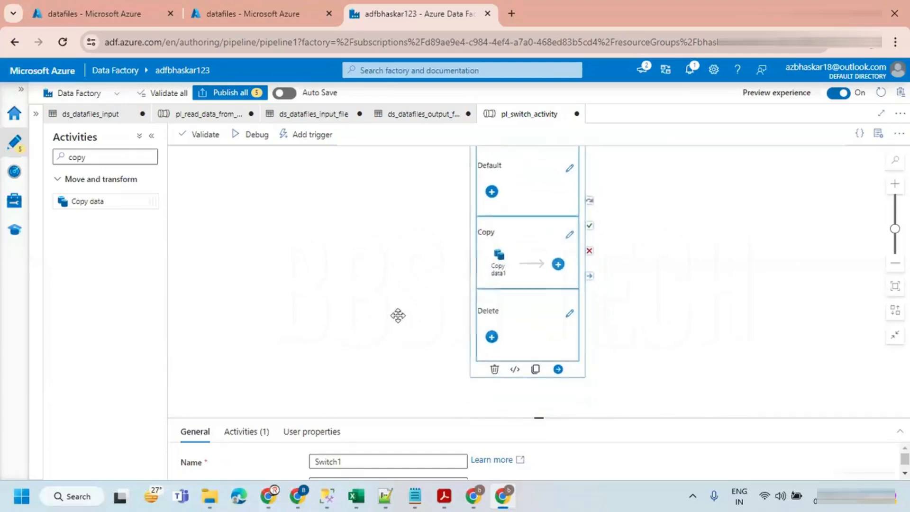
left_click(568, 313)
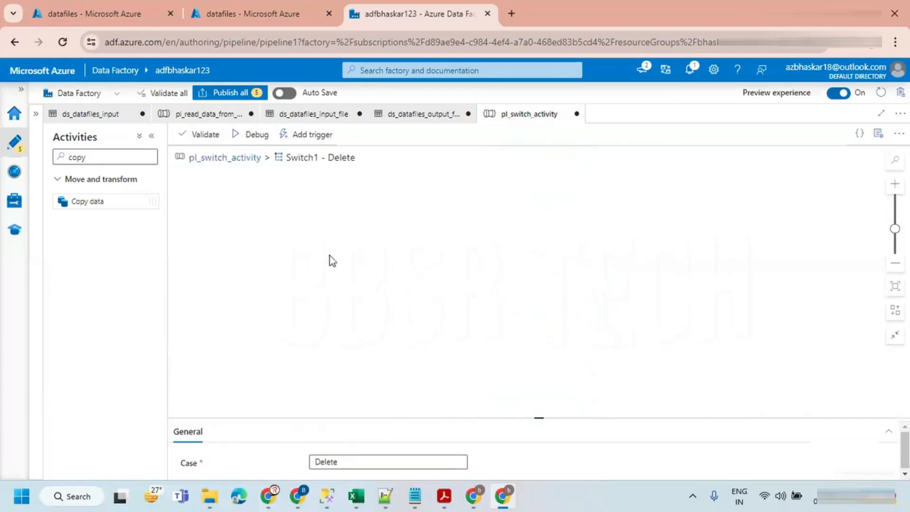
Step: Search the activities for "del" and add a Delete activity inside the Delete case
left_click_drag(97, 157, 41, 163)
type("det")
key("BackSpace")
type("l")
left_click_drag(84, 203, 386, 224)
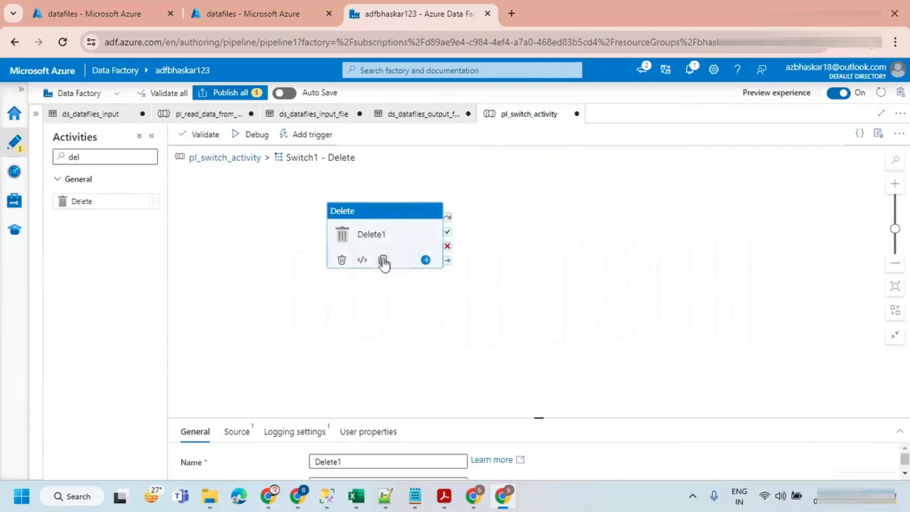
Step: Set the Delete activity's source dataset to ds_datafiles_output_file
left_click_drag(544, 408, 516, 303)
left_click(228, 324)
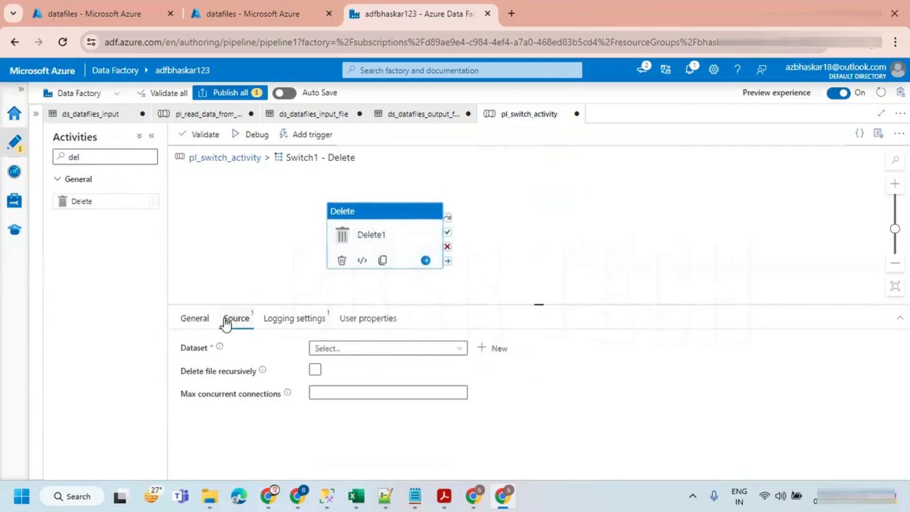
left_click(342, 351)
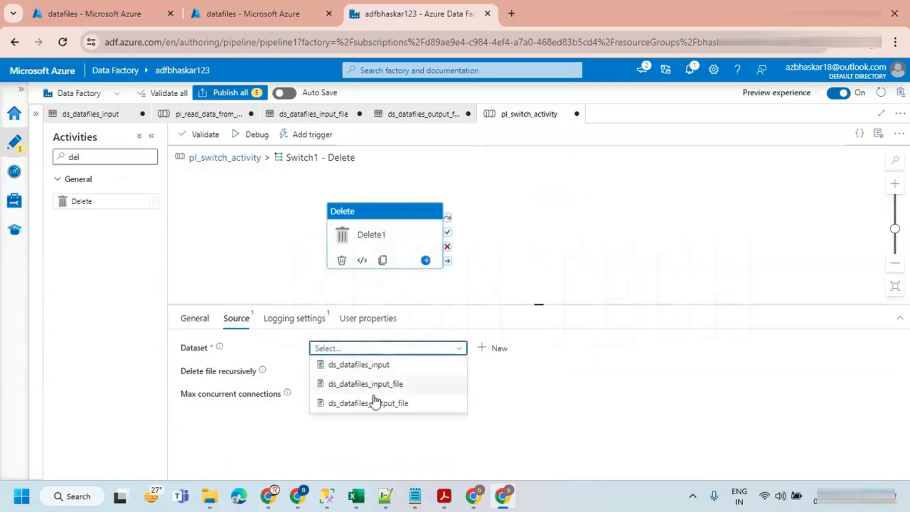
left_click(361, 404)
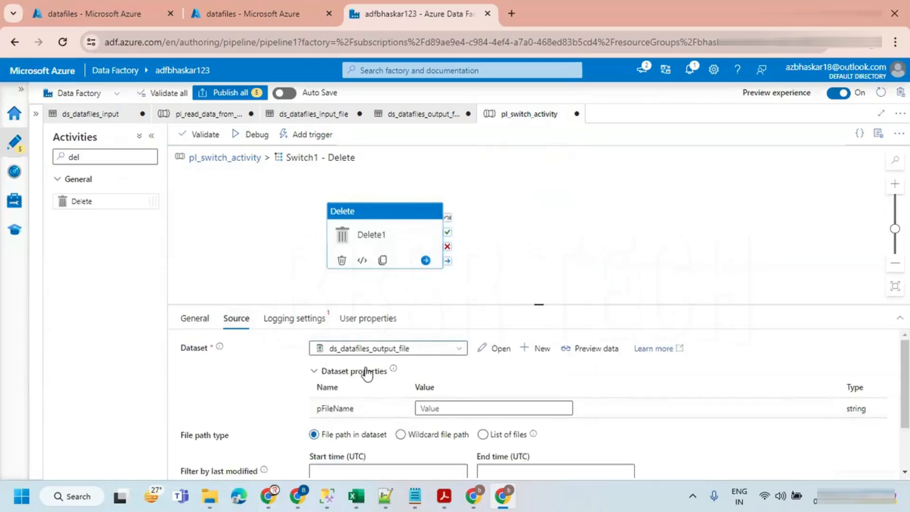
key("alt+Tab")
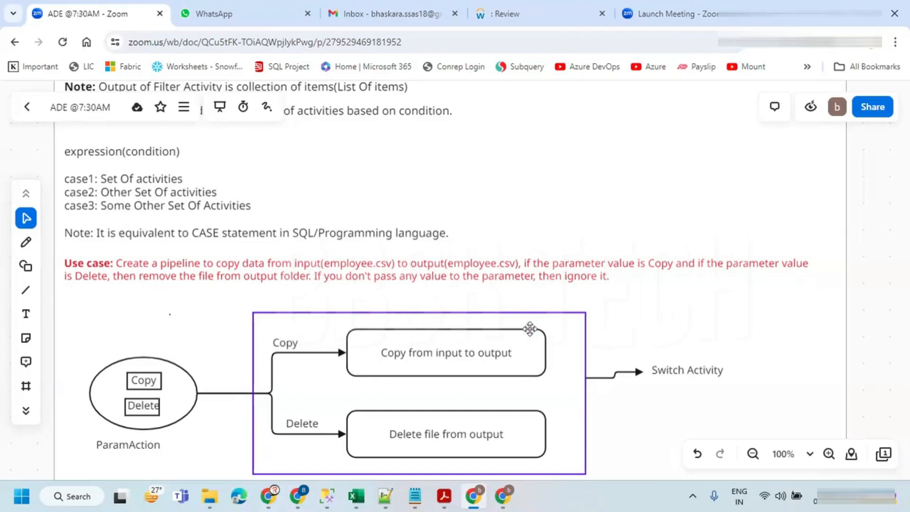
scroll(158, 403, "down", 1)
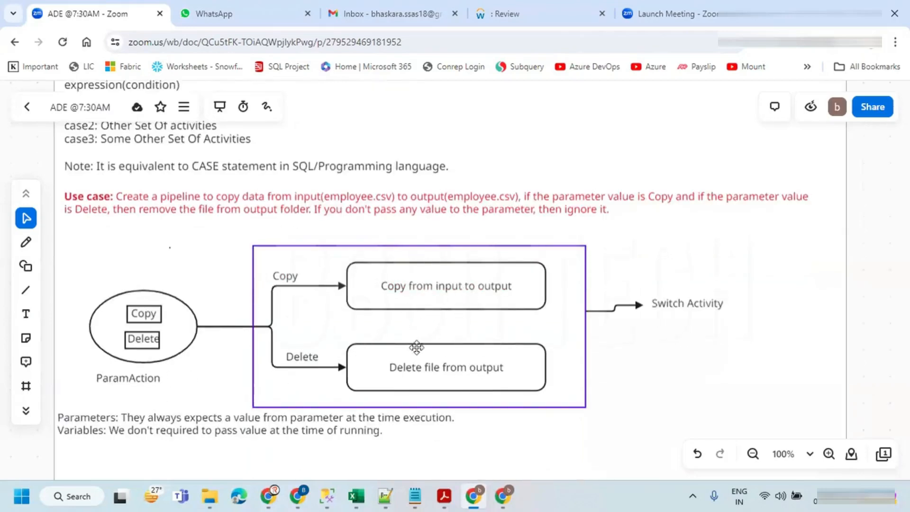
key("alt+Tab")
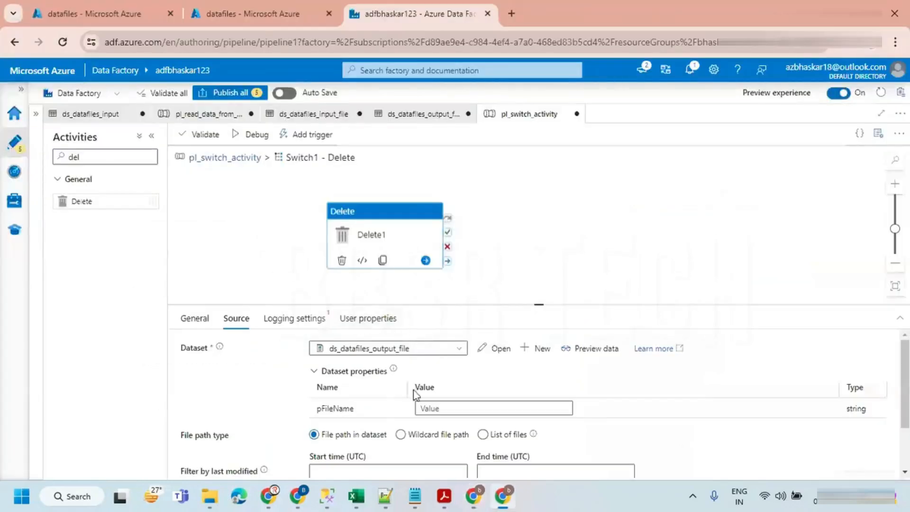
left_click(436, 408)
left_click(435, 421)
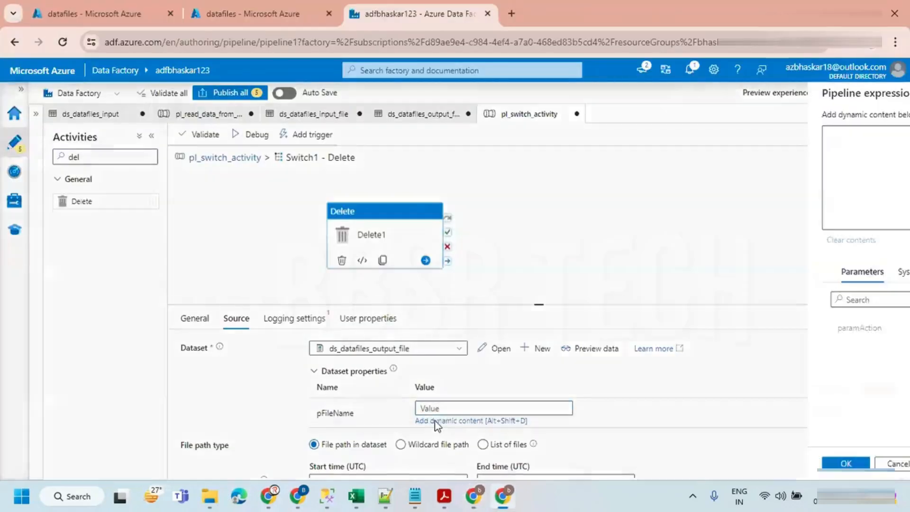
left_click(760, 275)
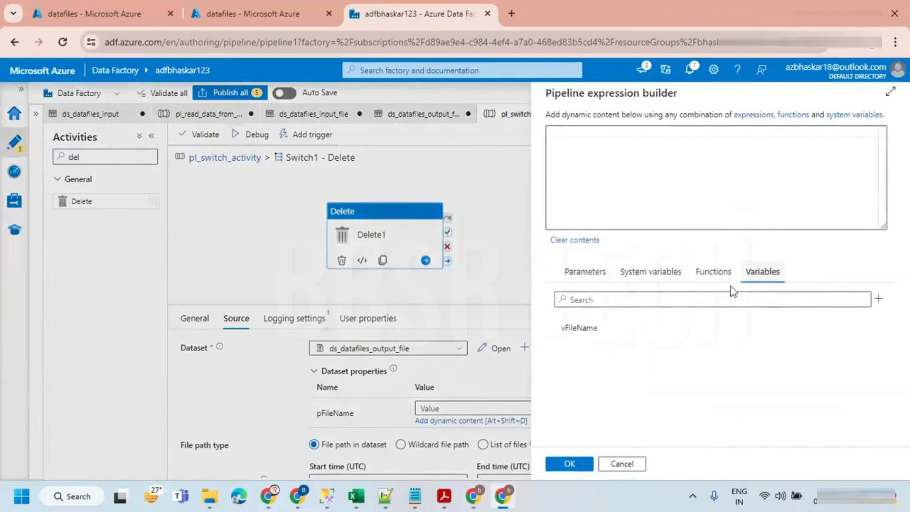
left_click(580, 332)
left_click(570, 461)
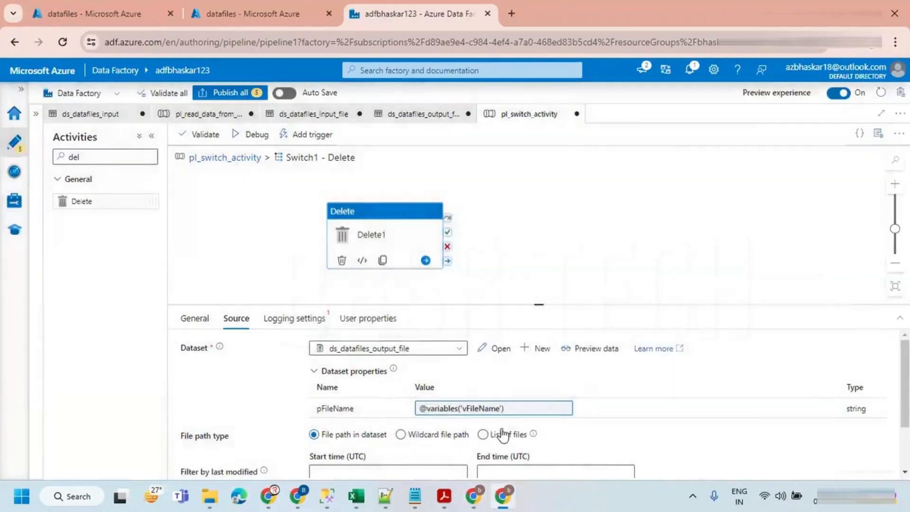
Step: Choose ls_bhaskaradlsgen2 as the logging account linked service in the Delete activity's logging settings
left_click(293, 324)
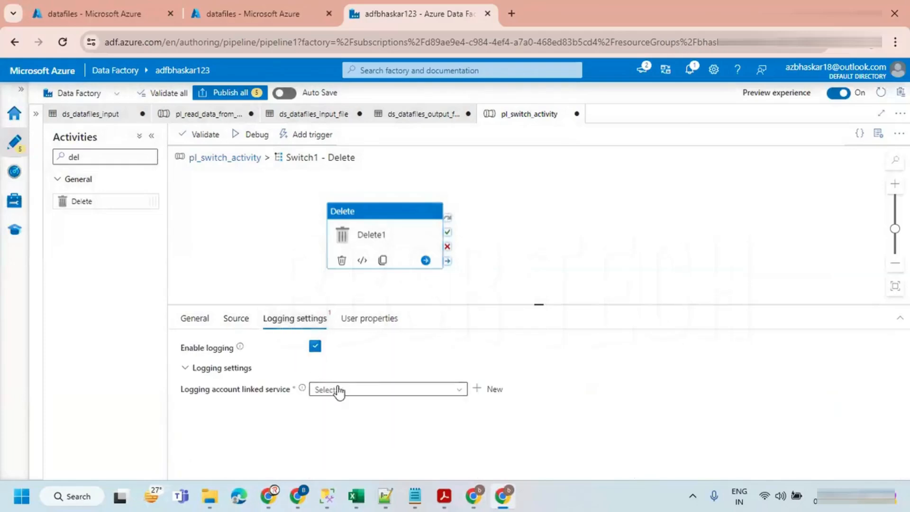
left_click(390, 398)
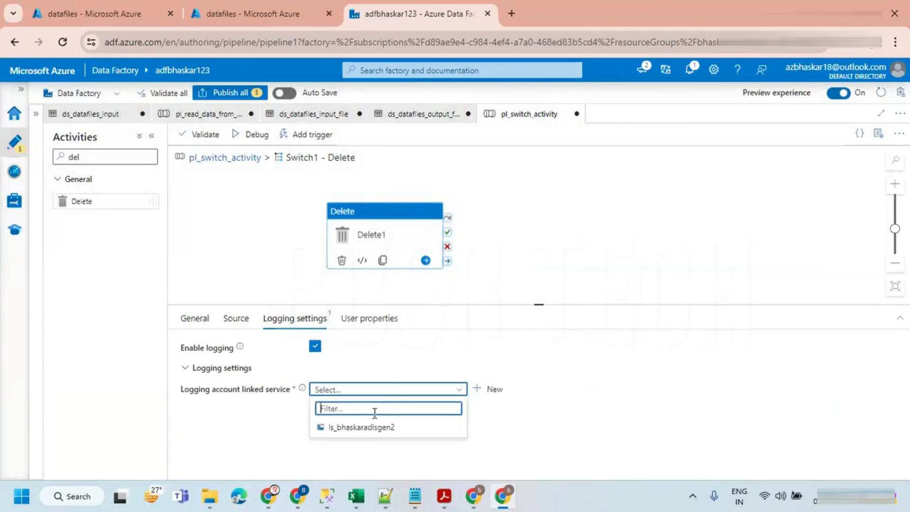
left_click(368, 428)
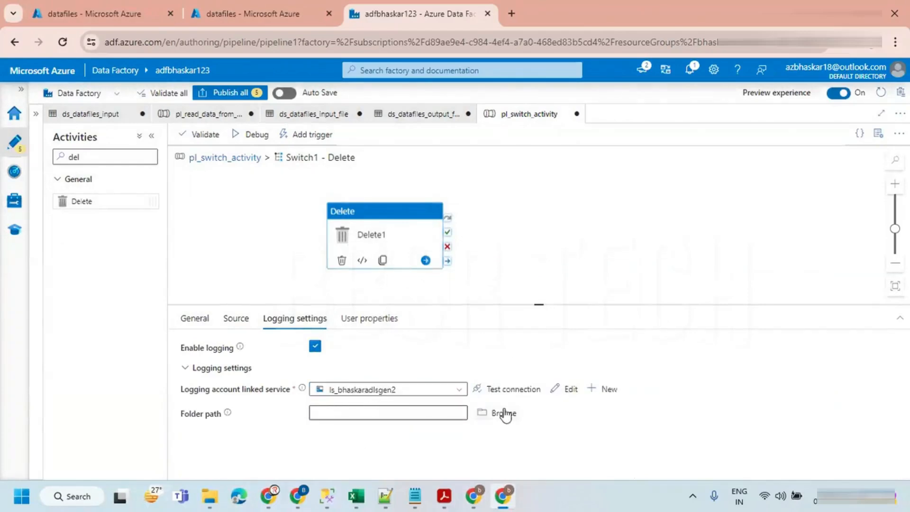
Step: Set the Delete activity's logging folder path to a subfolder under datafiles/input
left_click(505, 415)
left_click(573, 161)
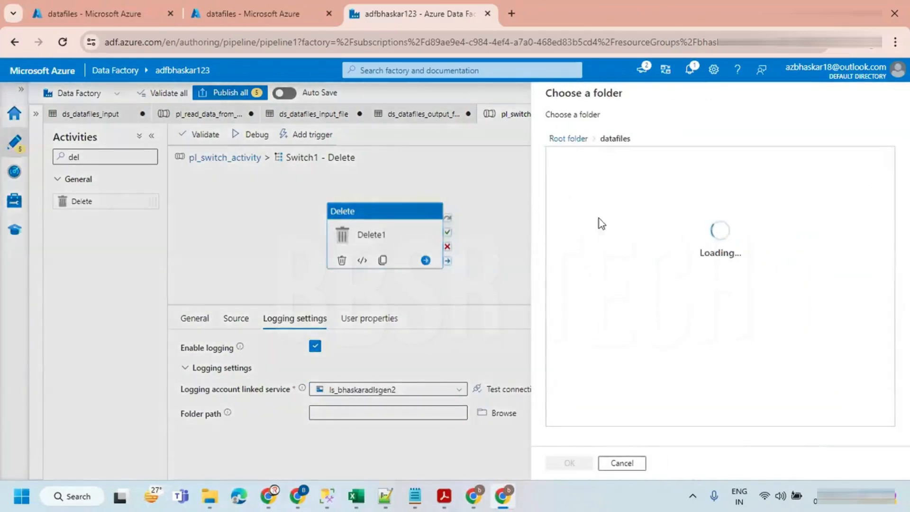
left_click(575, 161)
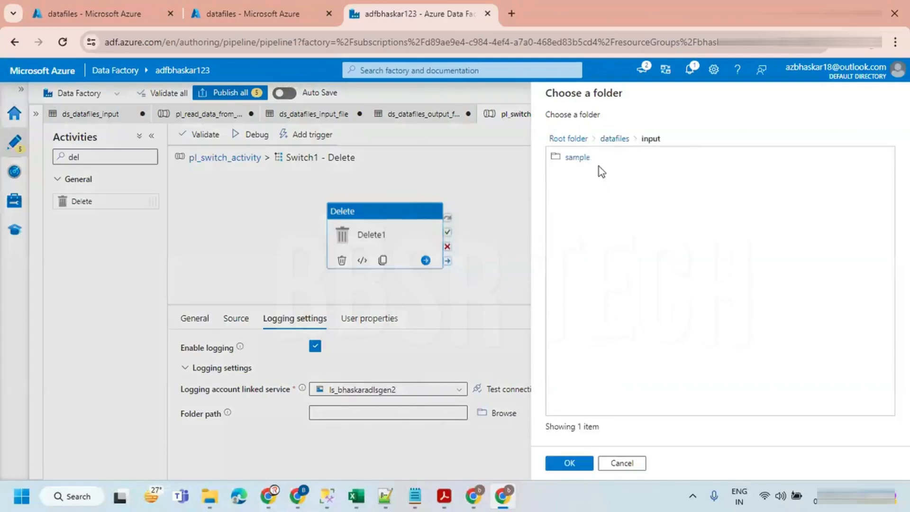
left_click(623, 139)
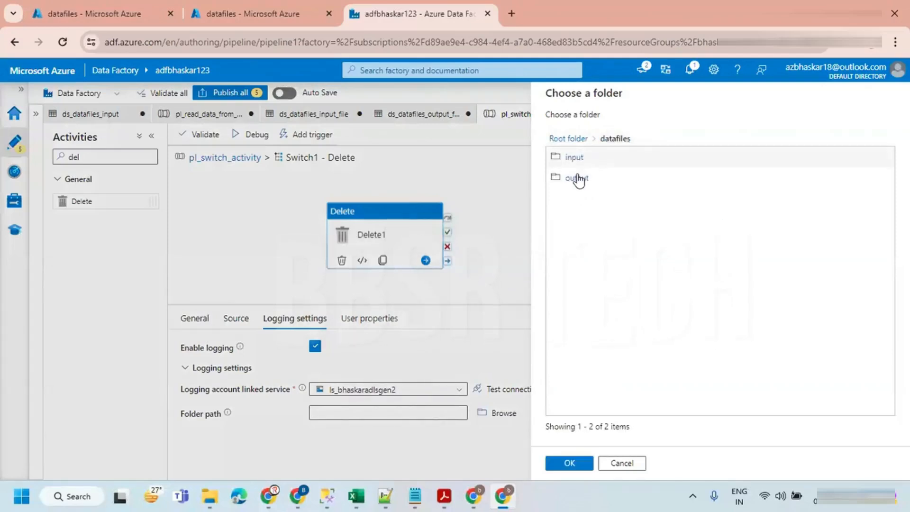
left_click(575, 180)
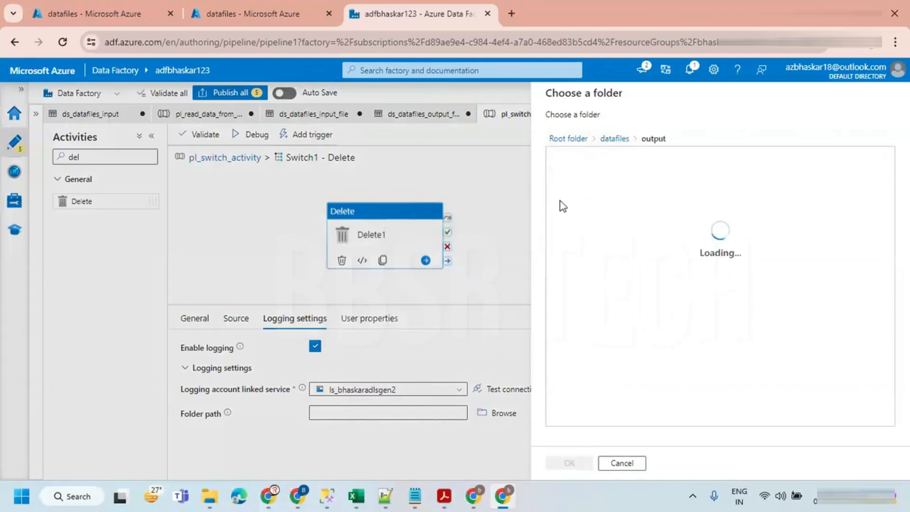
left_click(615, 139)
left_click(575, 159)
left_click(576, 467)
left_click(379, 410)
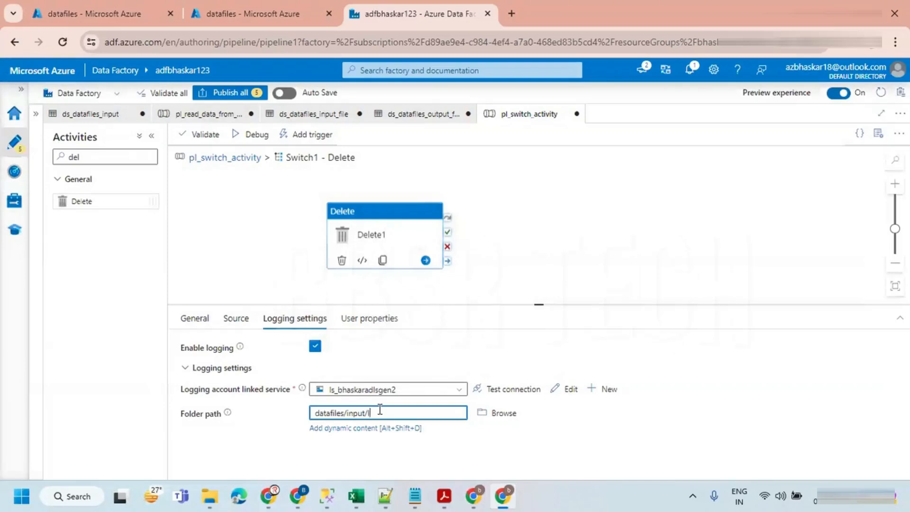
left_click(195, 453)
Step: Return to the pl_switch_activity canvas and debug the pipeline with paramAction set to Copy
left_click(236, 158)
left_click(503, 280)
left_click_drag(501, 302, 510, 386)
left_click(232, 149)
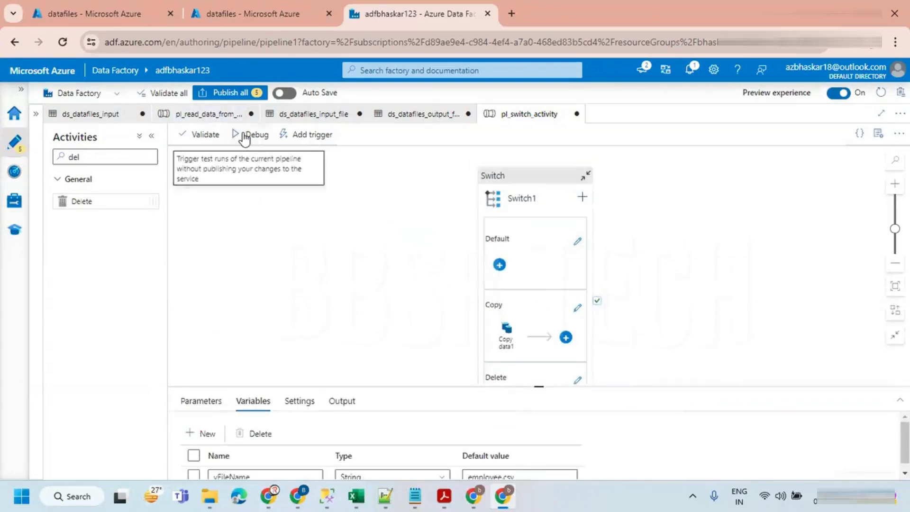
left_click(244, 137)
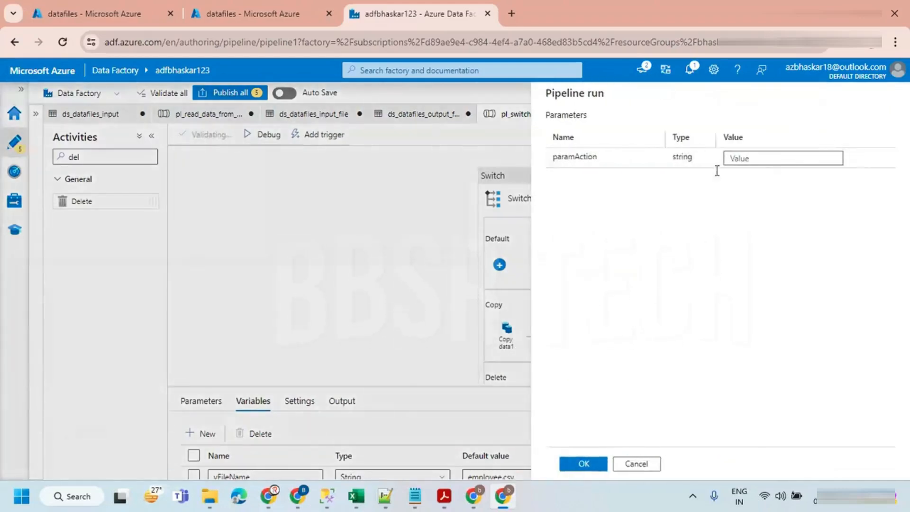
left_click(749, 166)
type("d")
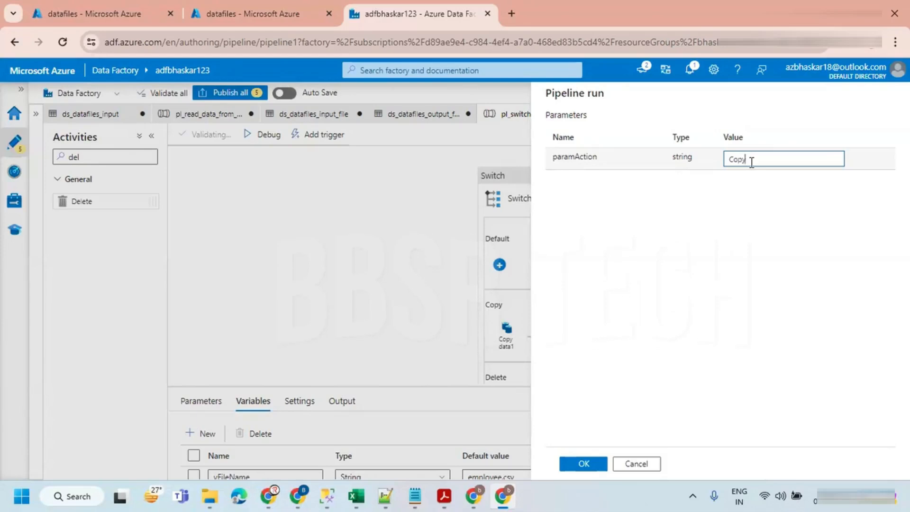
left_click(583, 464)
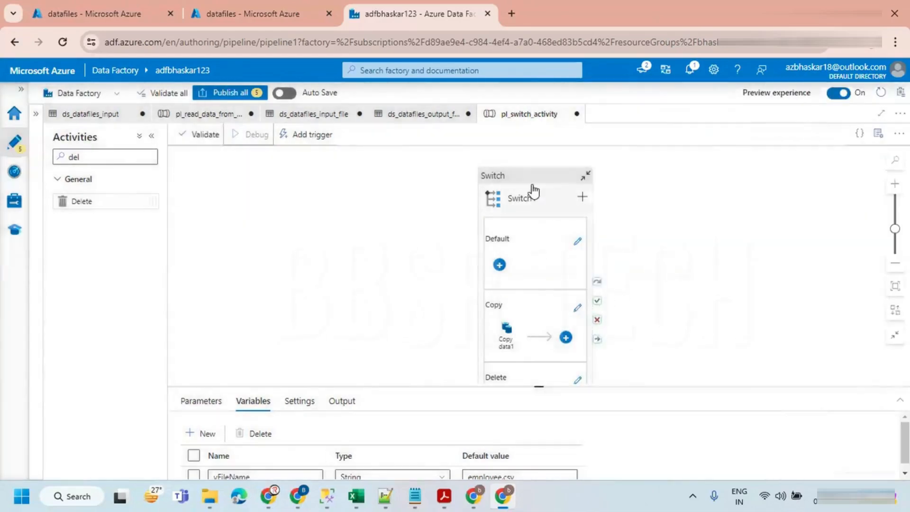
Step: Compare the datafiles input and output folders in the Azure portal for employee.csv, and refresh the debug run's status in Data Factory
left_click(133, 16)
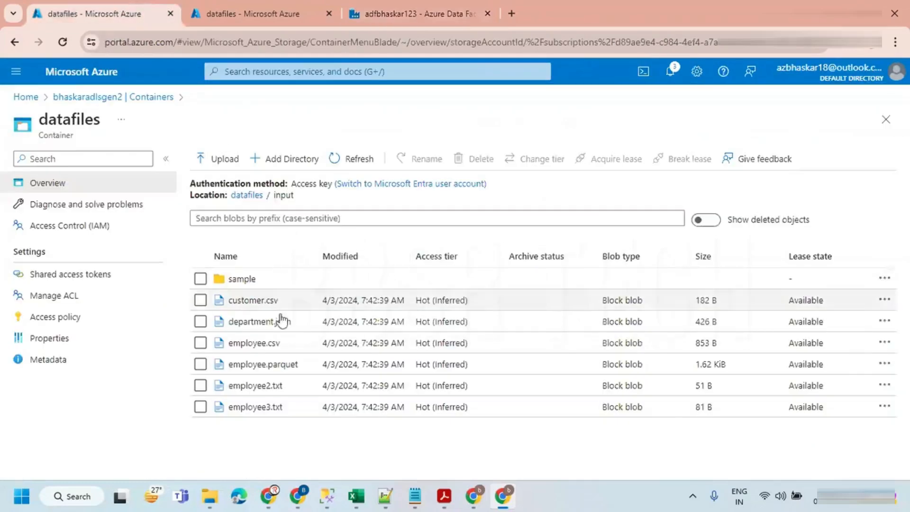
left_click(292, 15)
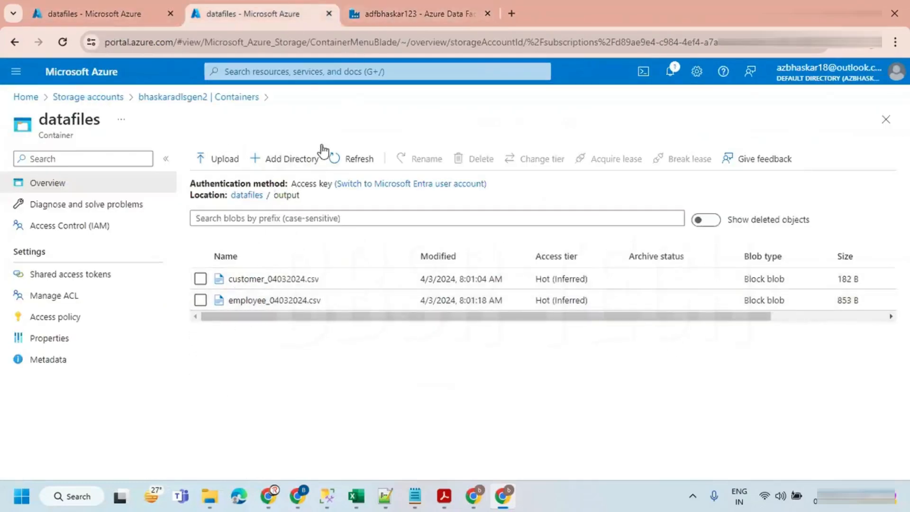
left_click(423, 13)
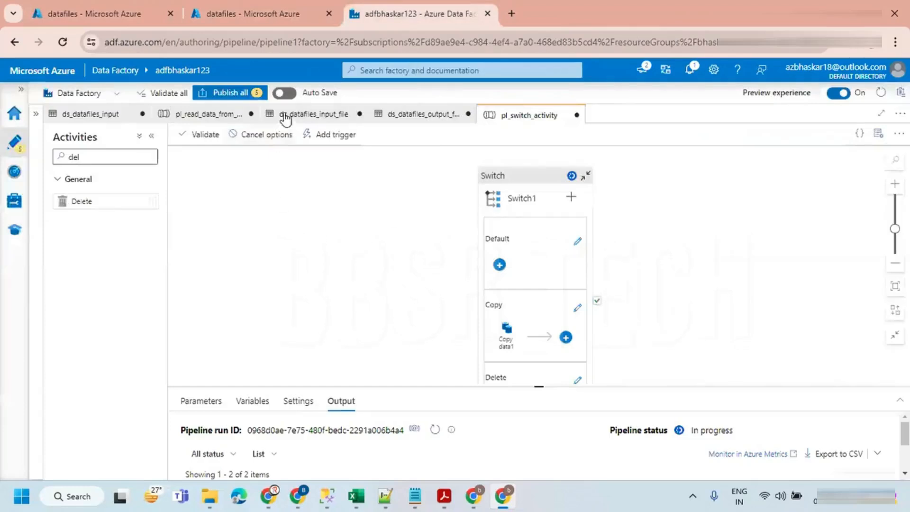
left_click(289, 6)
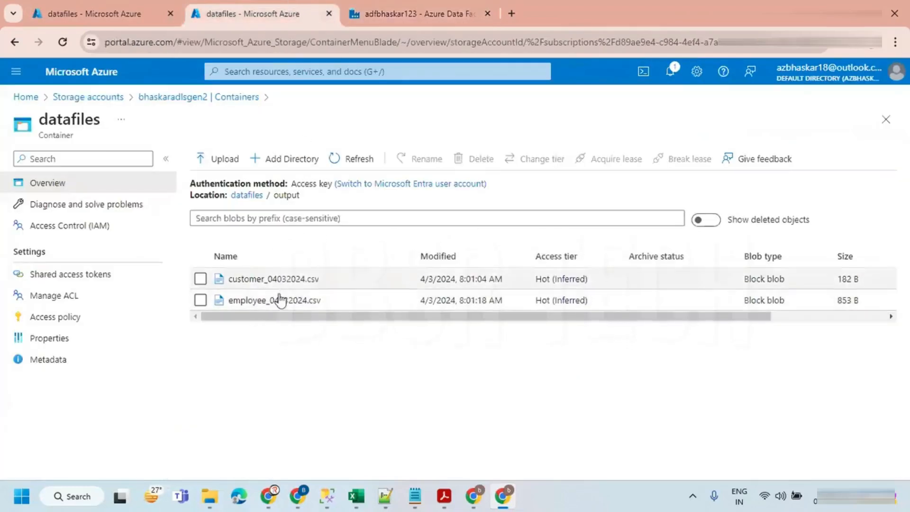
left_click(345, 163)
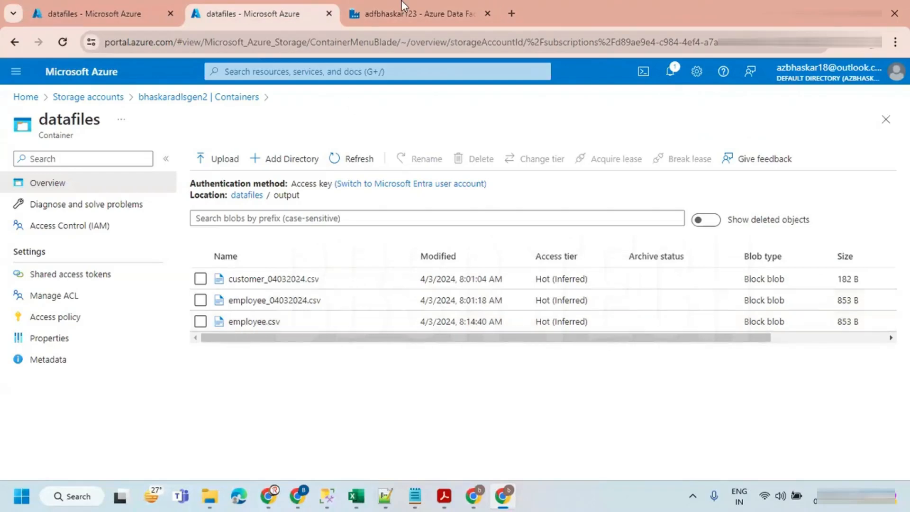
key("ctrl+Tab")
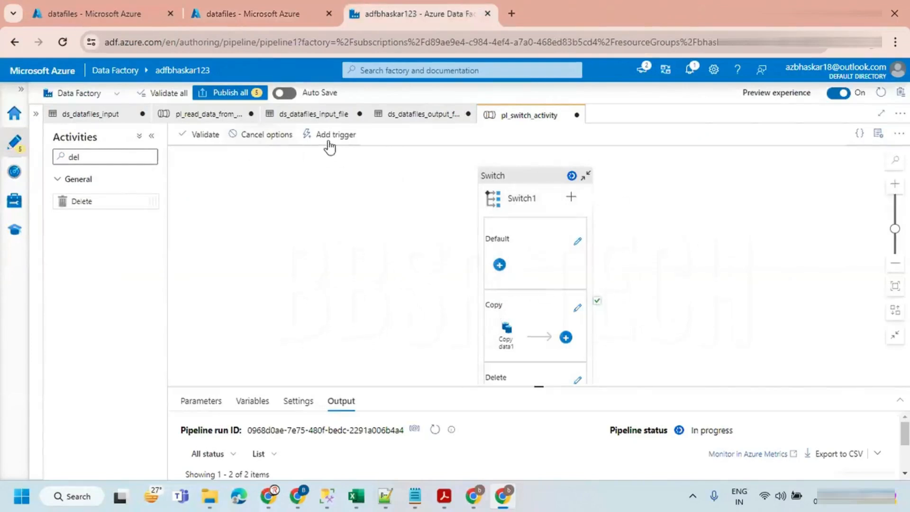
left_click(434, 430)
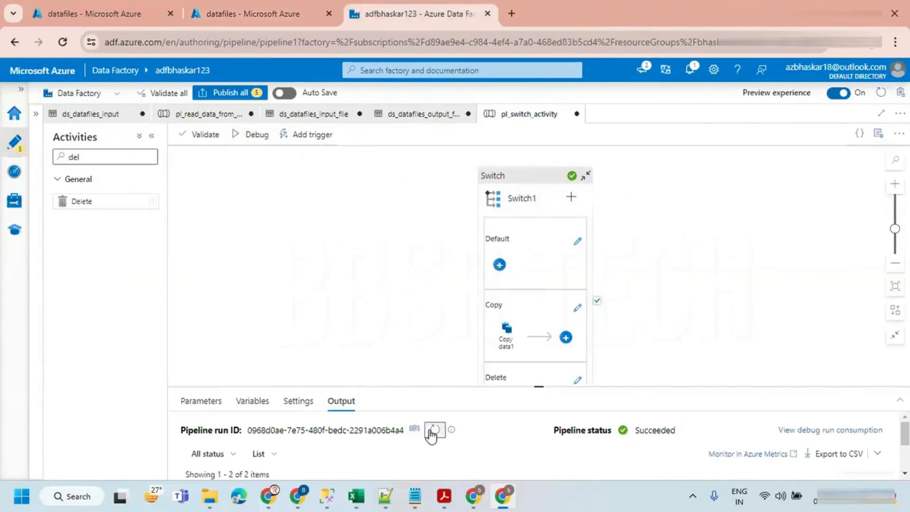
Step: Debug pl_switch_activity with paramAction set to Delete, checking the output folder for employee.csv before starting the run
left_click(243, 136)
left_click(761, 159)
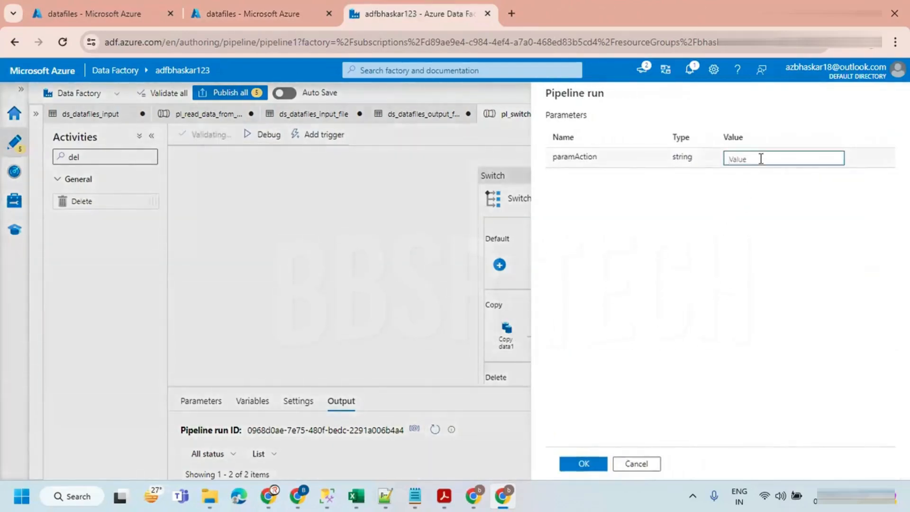
type("Delete")
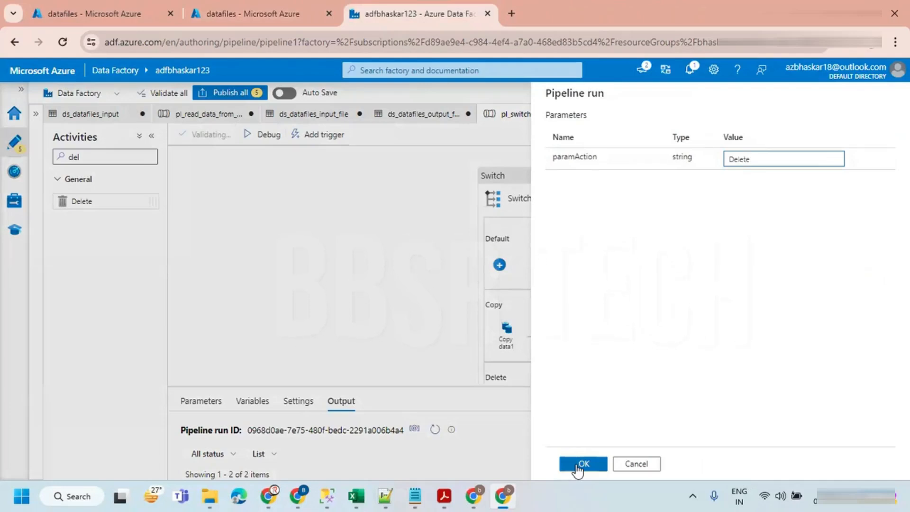
left_click(253, 13)
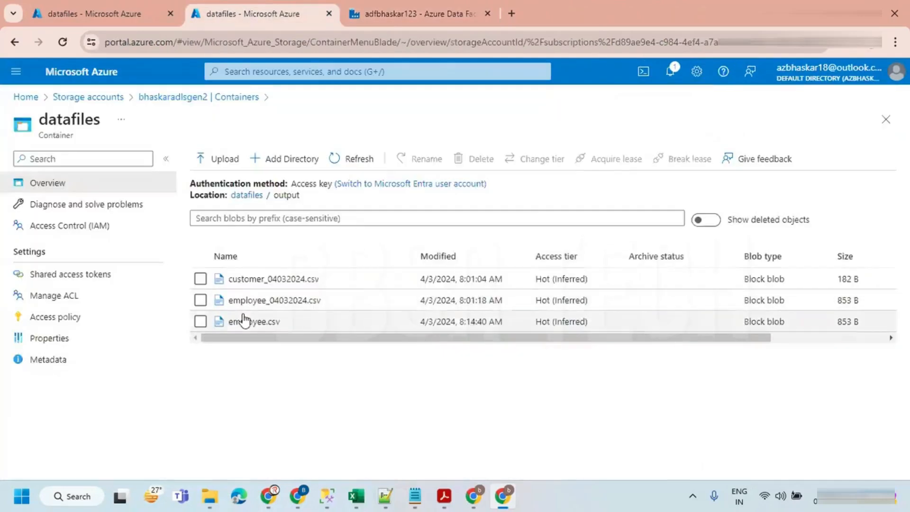
left_click(366, 16)
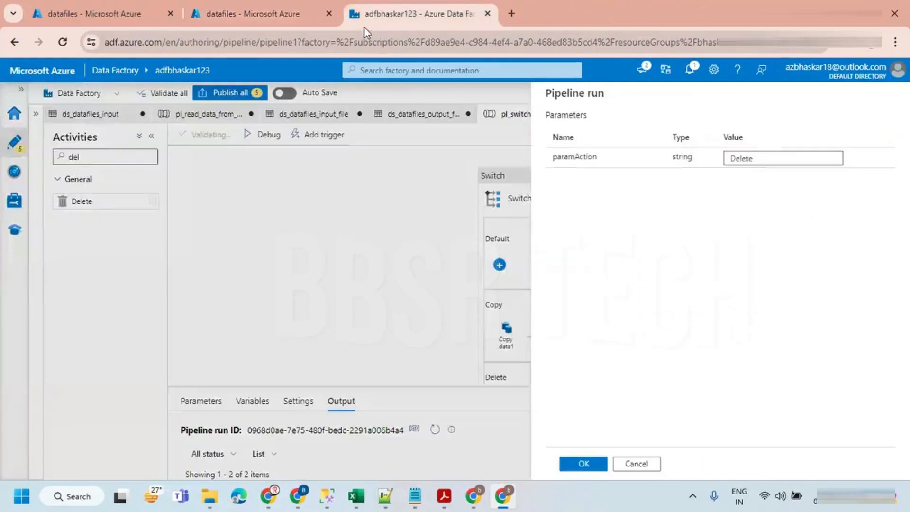
left_click(584, 463)
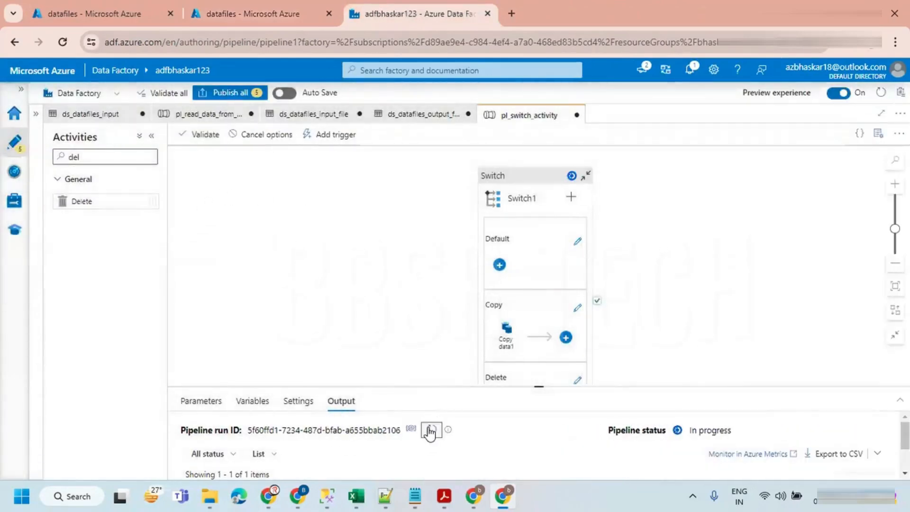
Step: Check the Delete run's activity statuses, and refresh the datafiles output folder in the Azure portal to look for employee.csv
left_click_drag(549, 383, 549, 274)
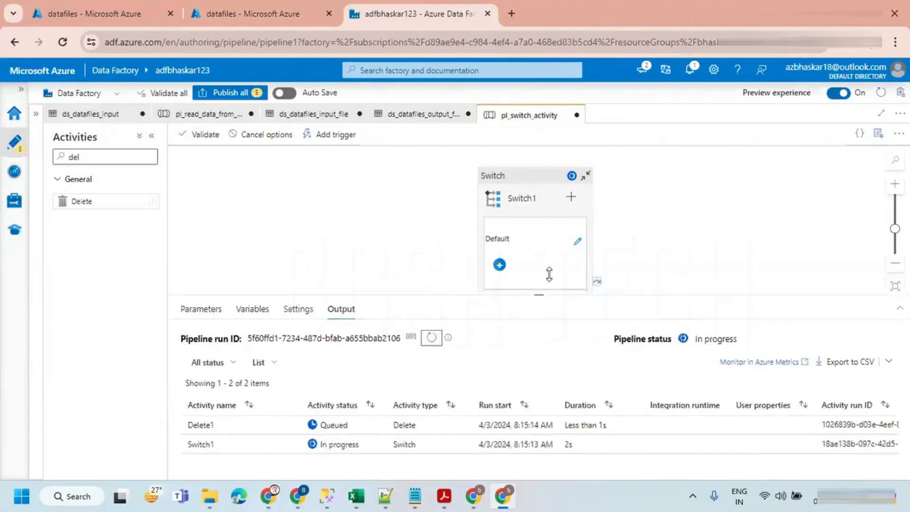
left_click(431, 322)
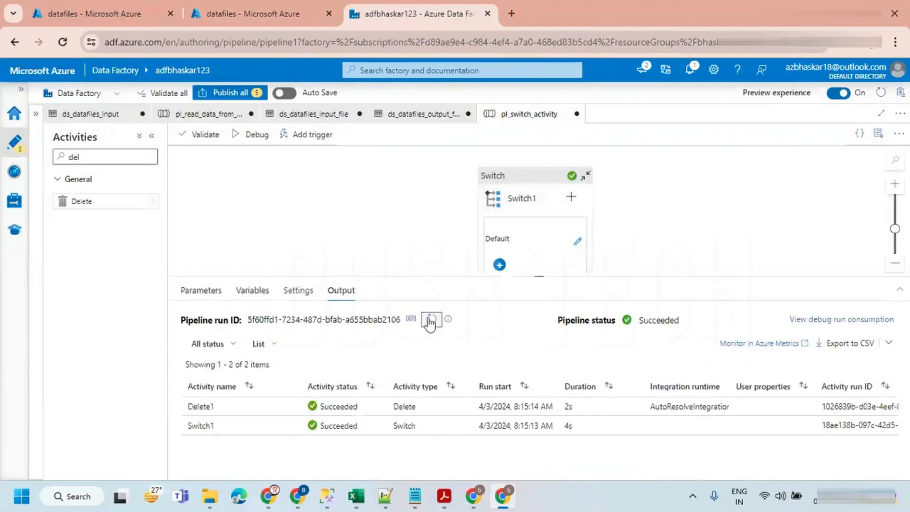
left_click(256, 13)
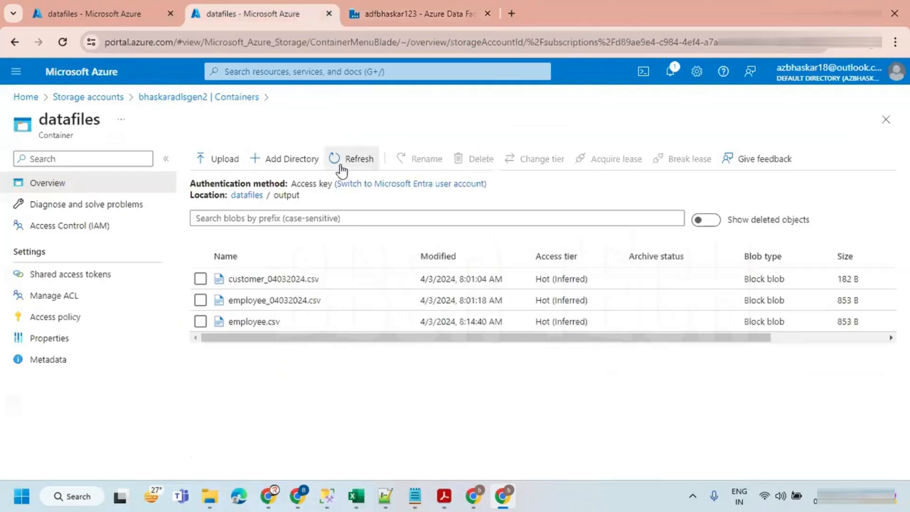
left_click(341, 163)
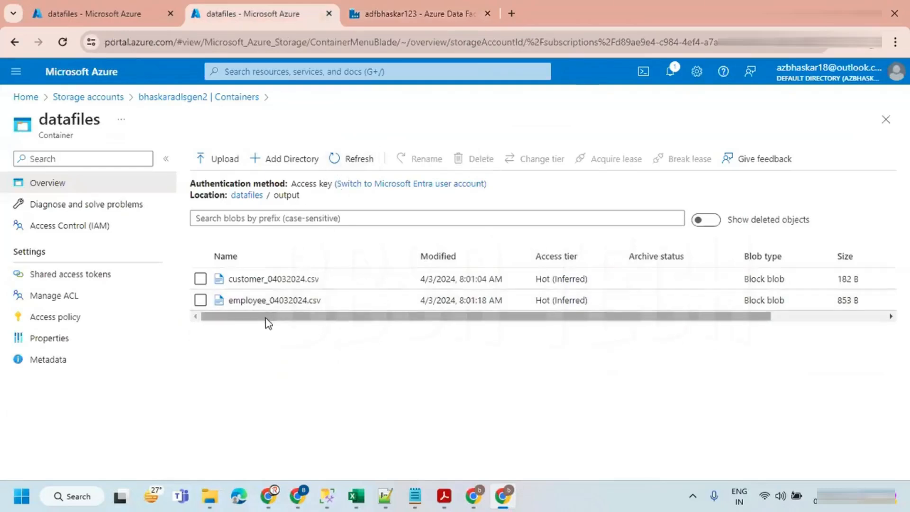
left_click(94, 13)
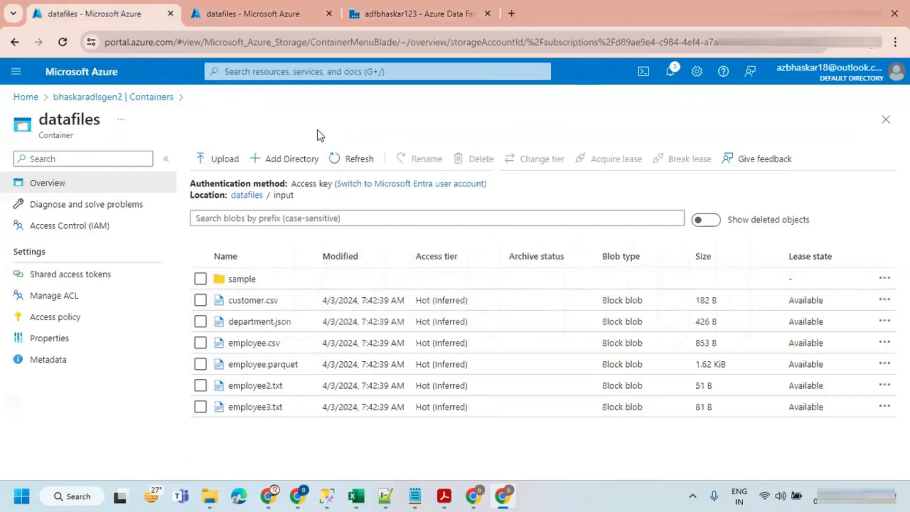
left_click(303, 12)
left_click(415, 11)
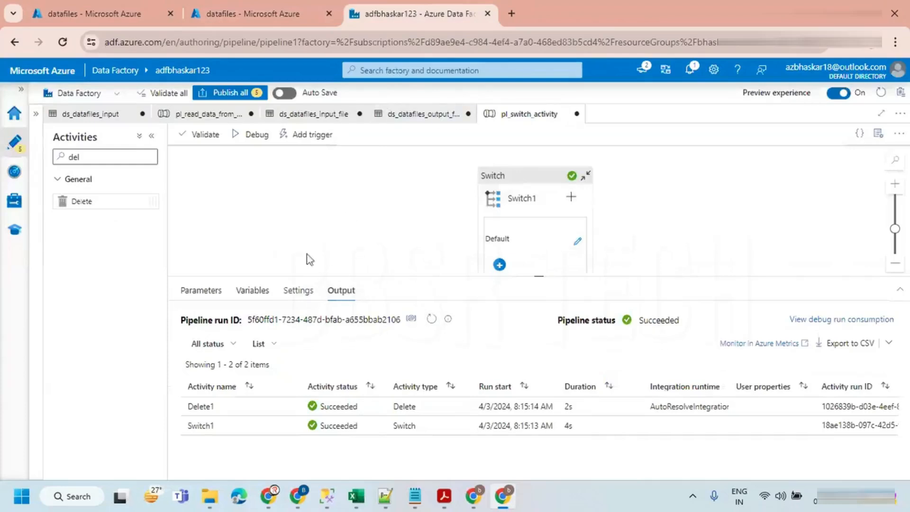
Step: Open the pipeline's variables and select the file name in the default value of vFileName
left_click(252, 291)
left_click(503, 367)
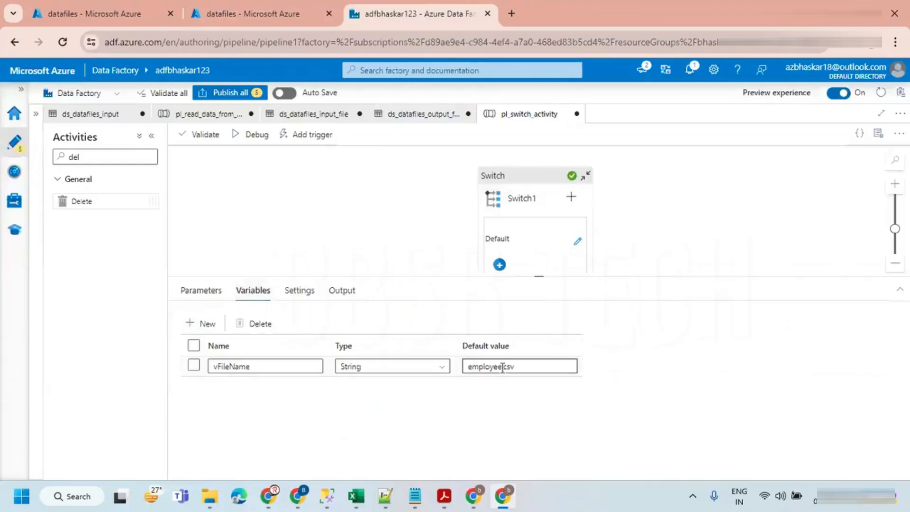
double_click(503, 366)
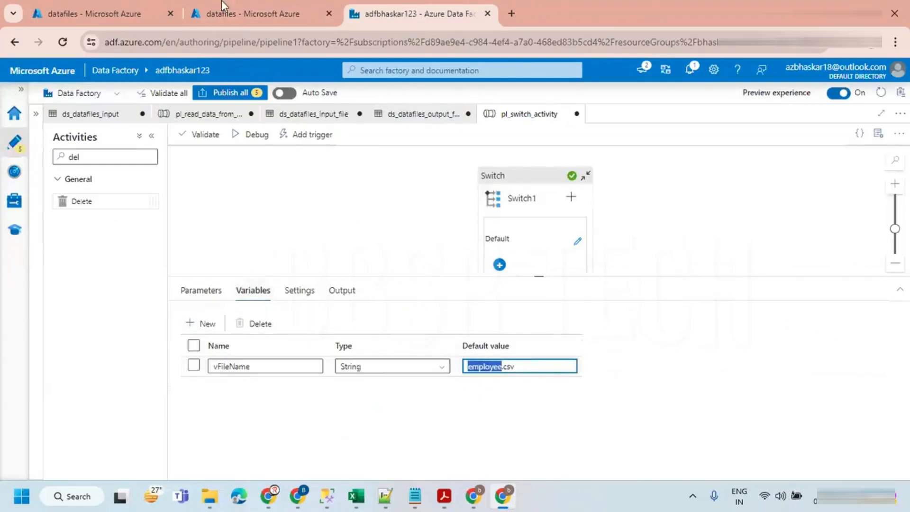
left_click(110, 4)
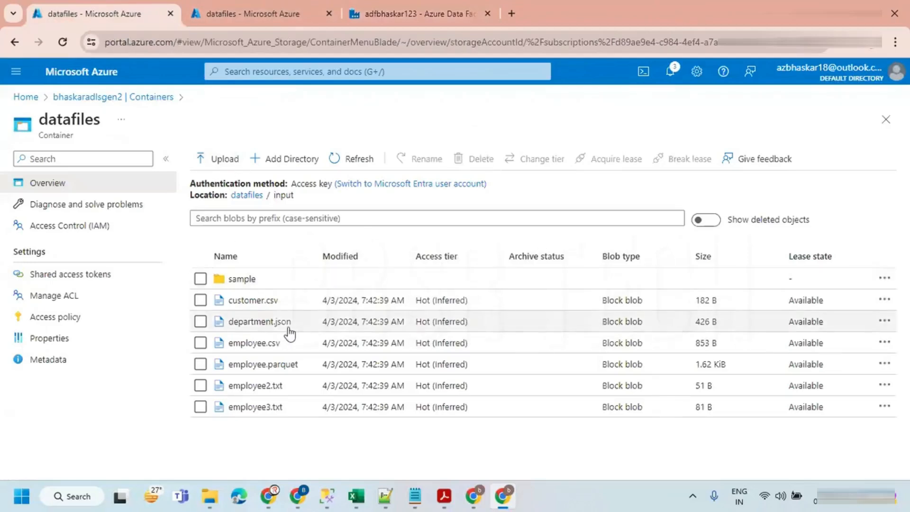
left_click_drag(292, 323, 226, 323)
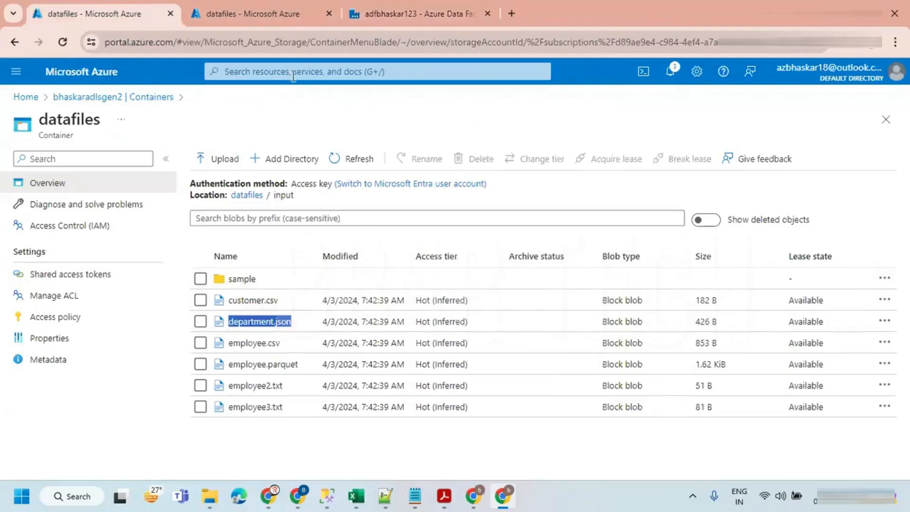
left_click(283, 13)
left_click(409, 13)
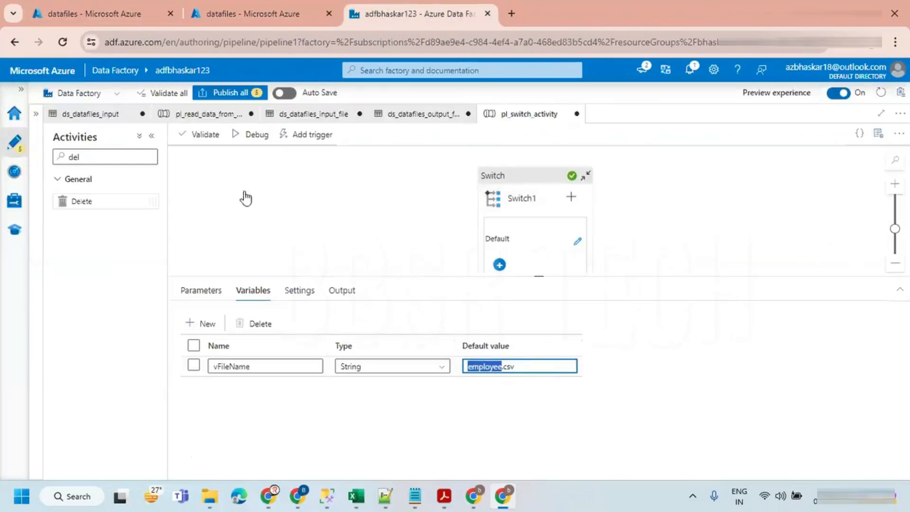
Step: Copy the name customer.csv from the datafiles input folder and set it as the default value of vFileName
left_click(118, 6)
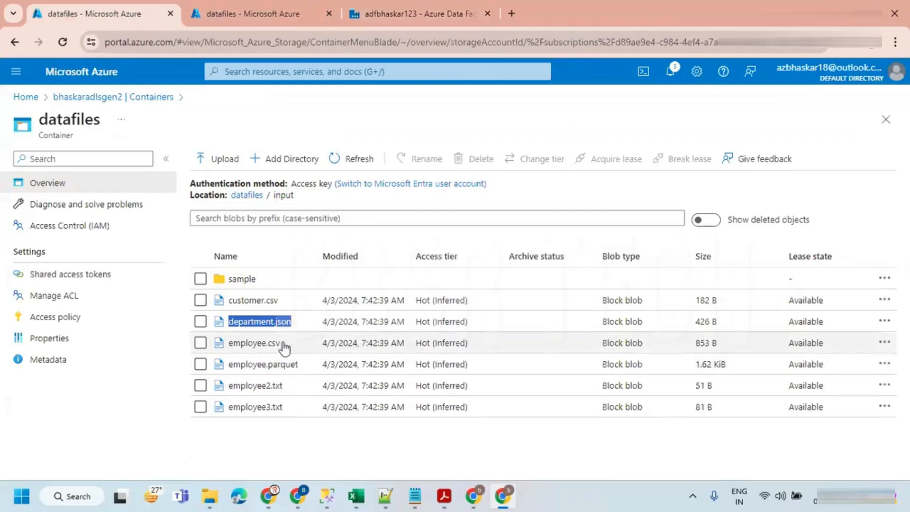
left_click_drag(290, 307, 228, 308)
key("ctrl+c")
left_click(298, 14)
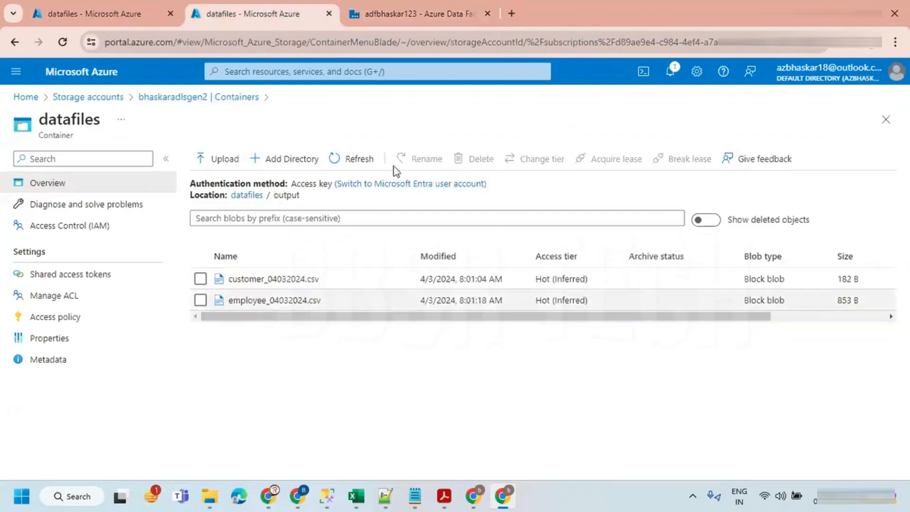
left_click(413, 13)
left_click_drag(532, 367, 443, 373)
key("ctrl+v")
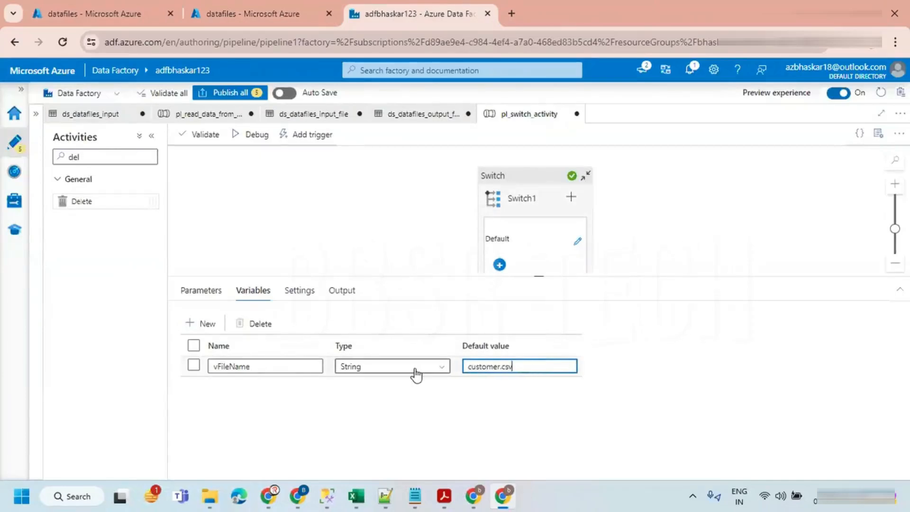
Step: Debug pl_switch_activity with paramAction set to Copy
left_click(282, 171)
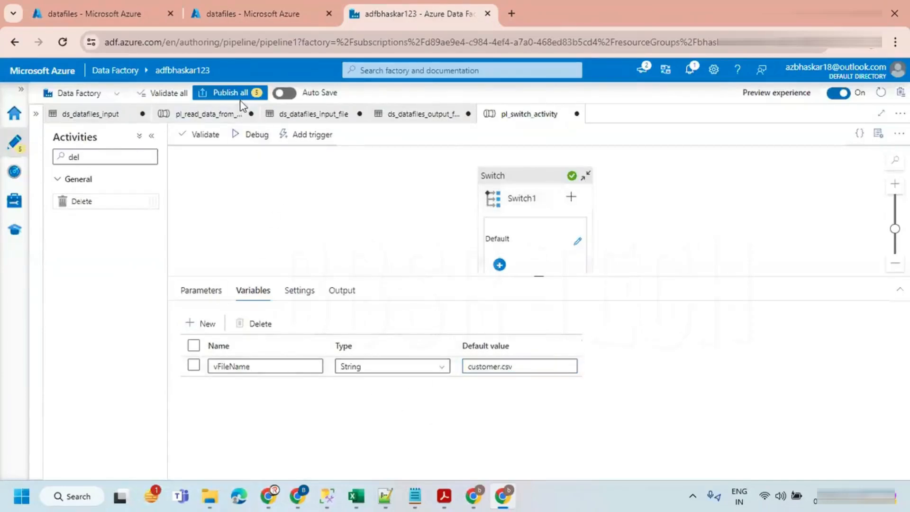
left_click(254, 135)
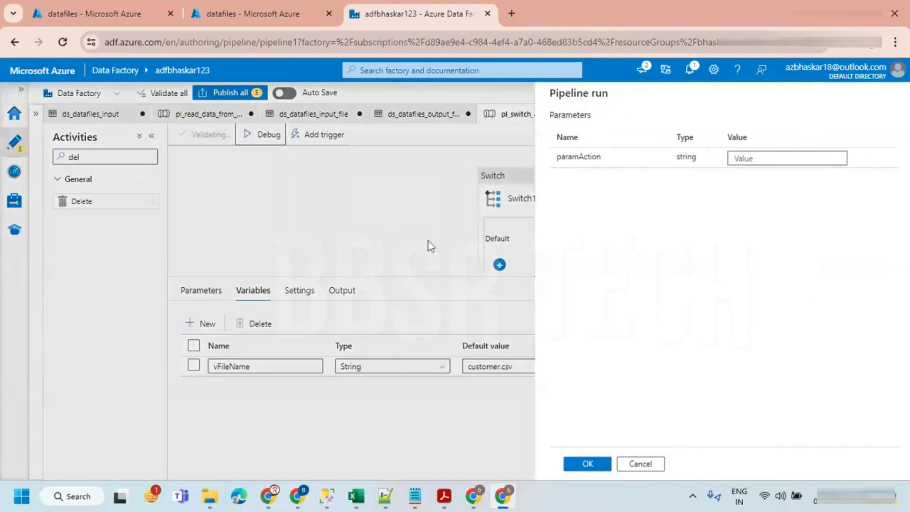
left_click(745, 158)
type("Copy")
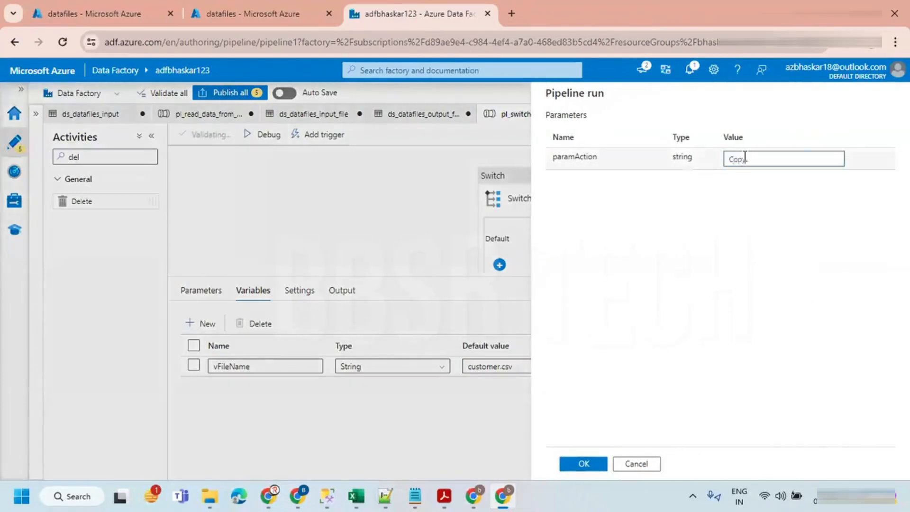
left_click(584, 464)
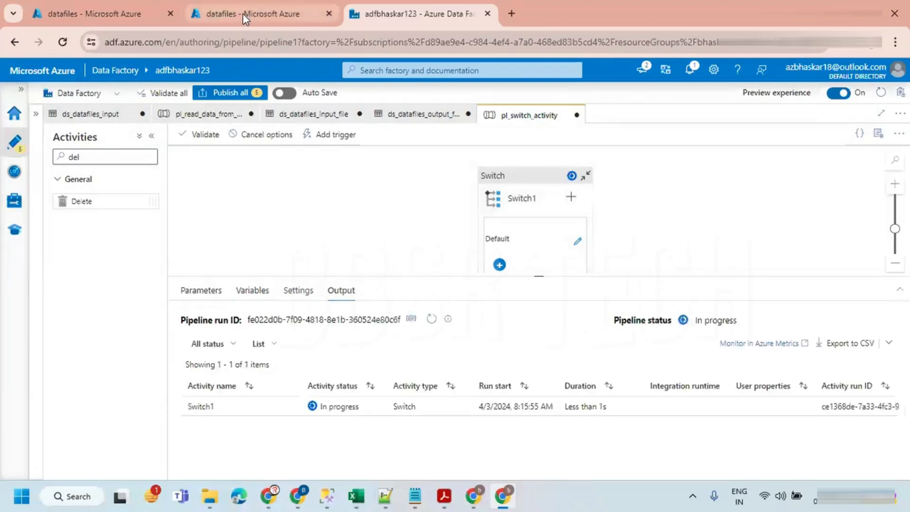
Step: Check the Copy run's activity statuses, and refresh the datafiles output folder in the Azure portal to look for customer.csv
left_click(431, 319)
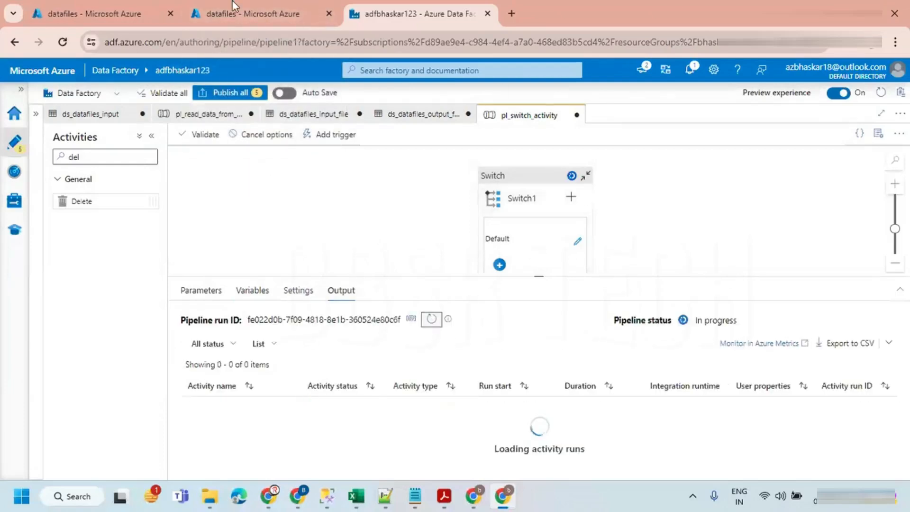
left_click(232, 8)
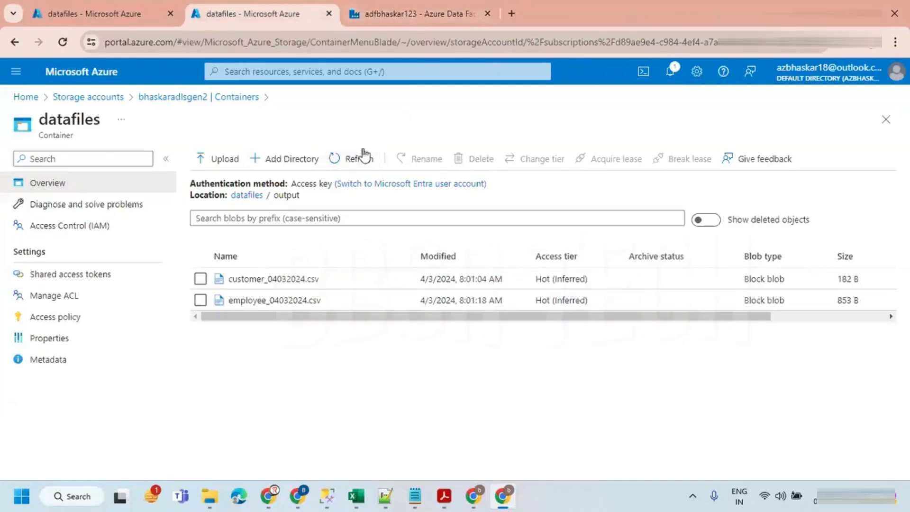
left_click(346, 161)
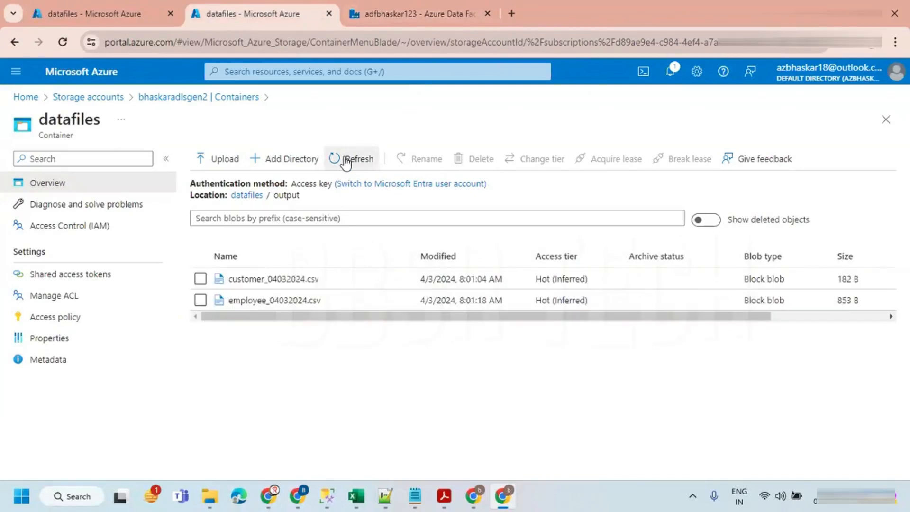
left_click(402, 11)
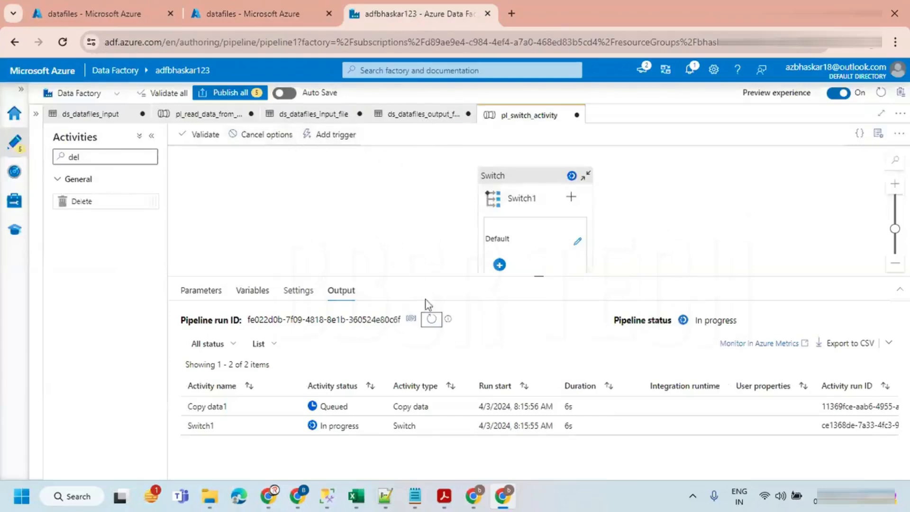
left_click(430, 321)
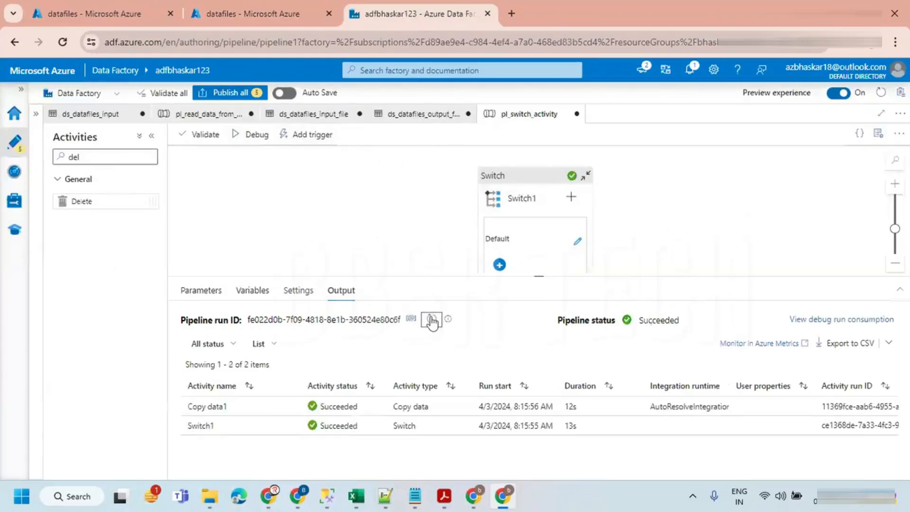
left_click(261, 9)
left_click(353, 158)
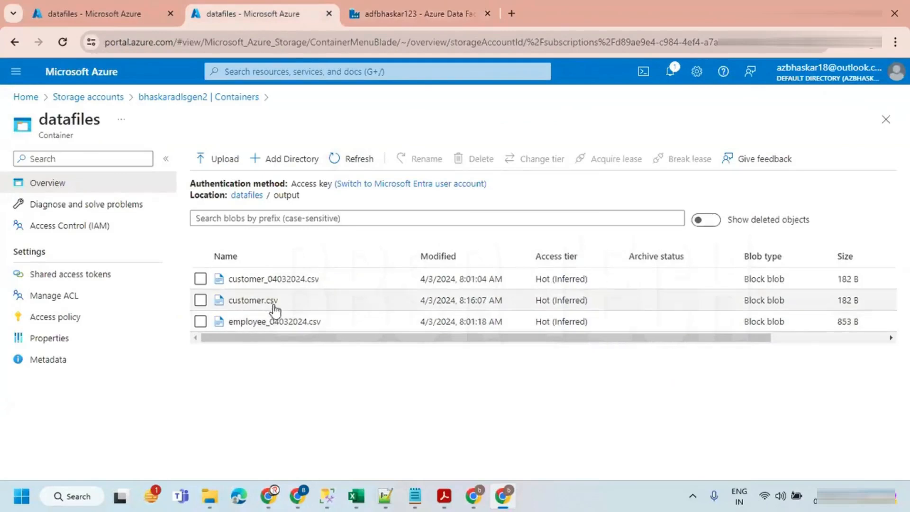
Step: Return to Data Factory and debug pl_switch_activity with paramAction set to Delete
left_click(386, 15)
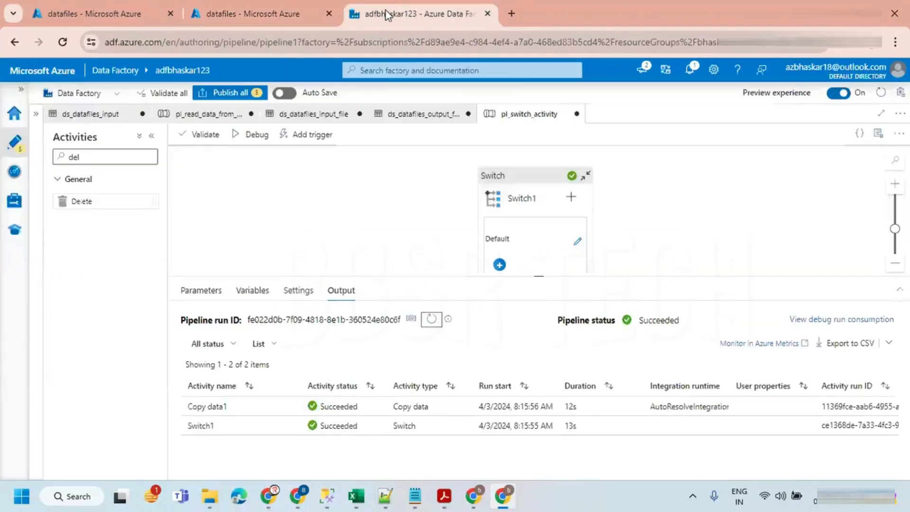
left_click(256, 134)
type("Delete")
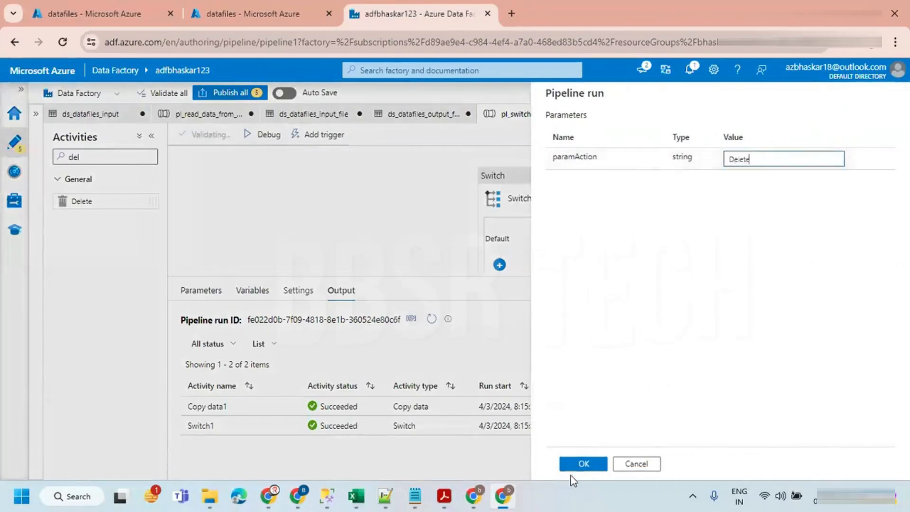
left_click(584, 463)
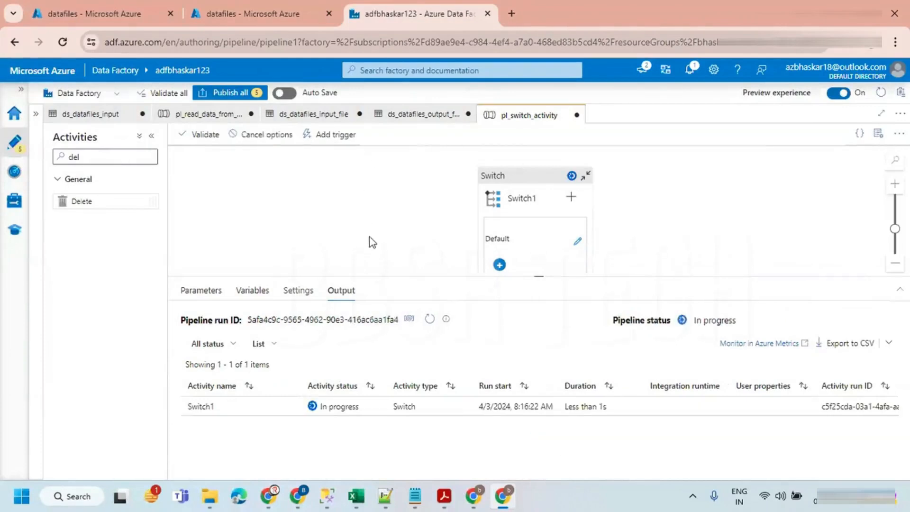
Step: Review the Copy and Delete cases and the Delete run's activity statuses, and refresh the datafiles output folder to check for customer.csv
left_click_drag(537, 278, 539, 350)
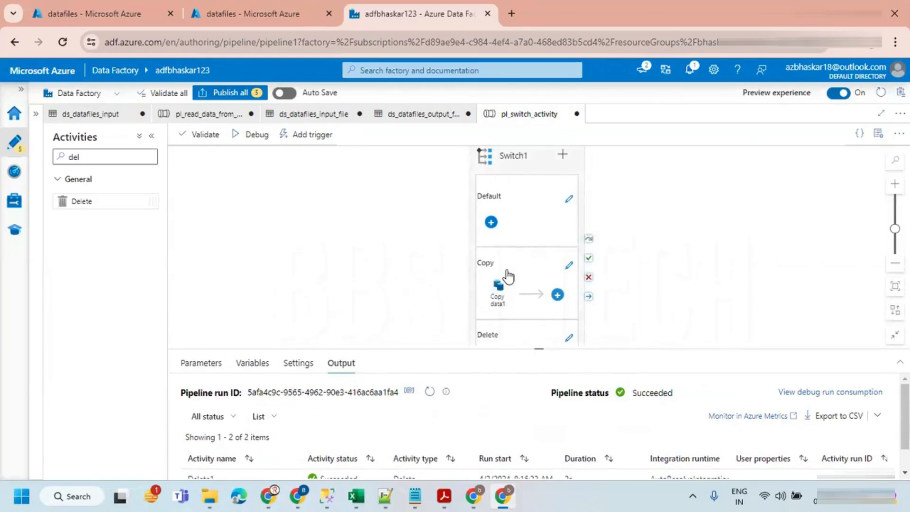
scroll(499, 303, "down", 2)
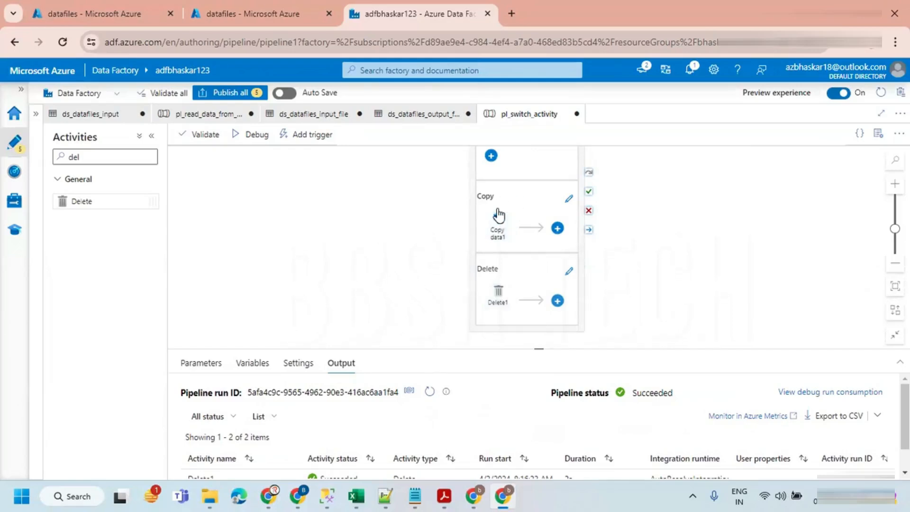
left_click(429, 391)
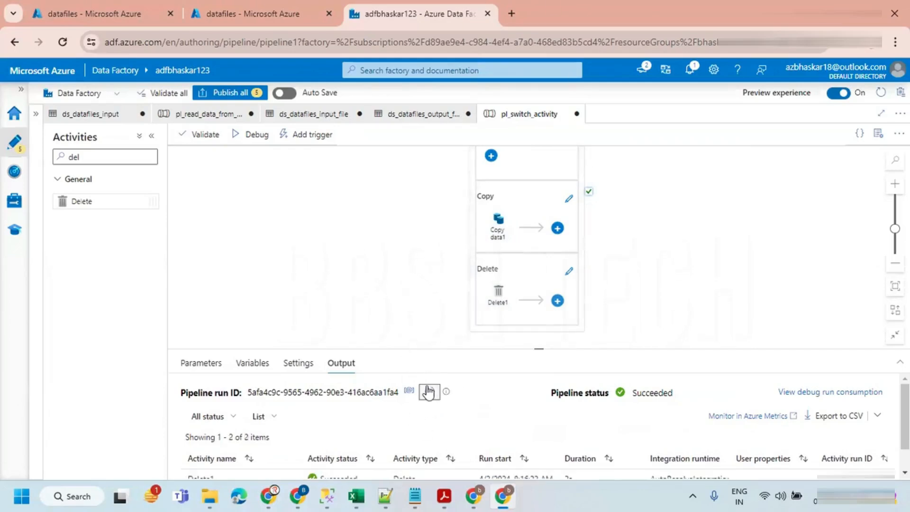
left_click_drag(518, 349, 521, 259)
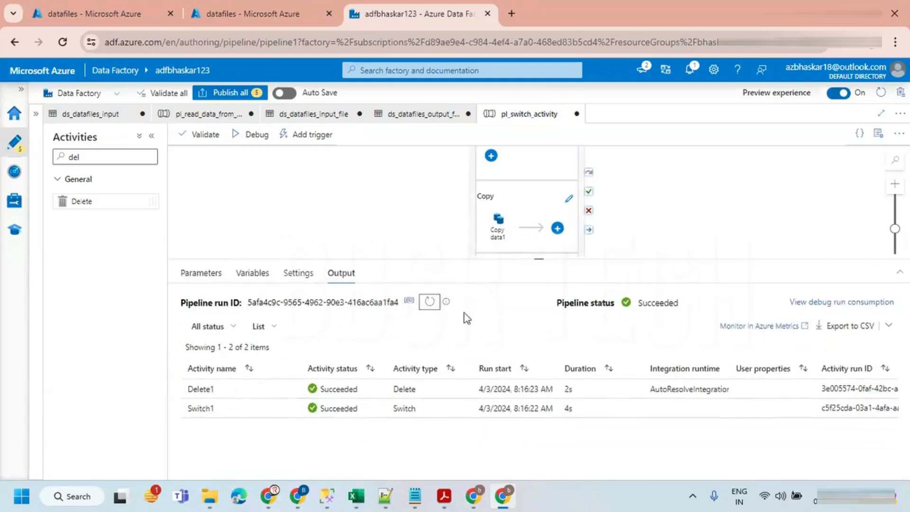
left_click(430, 304)
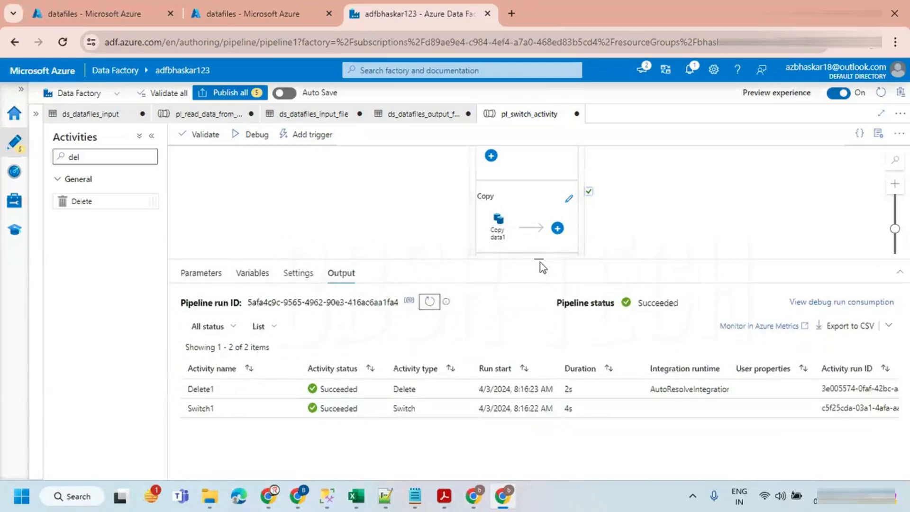
left_click_drag(541, 286, 540, 419)
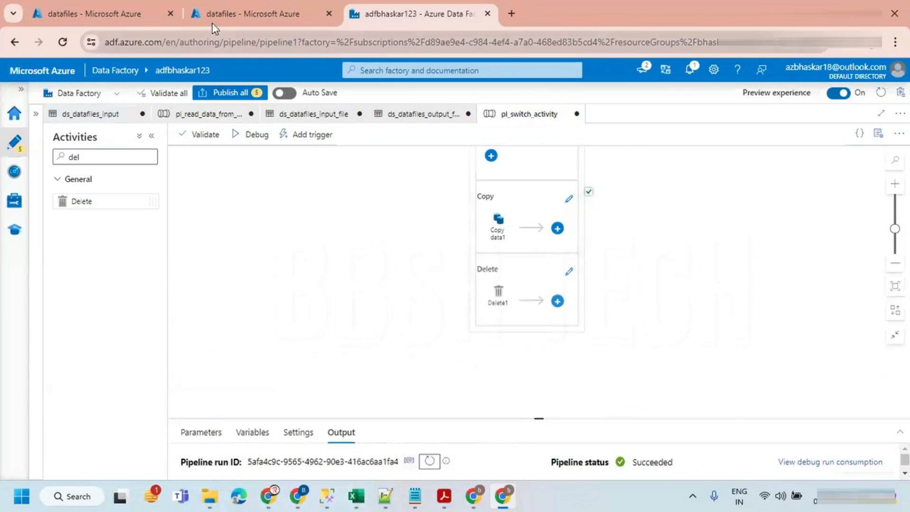
left_click(226, 13)
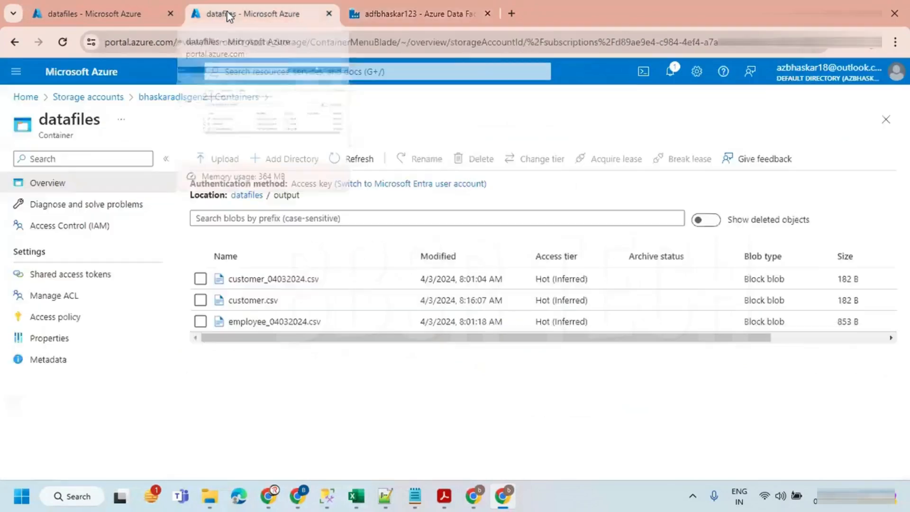
left_click(352, 159)
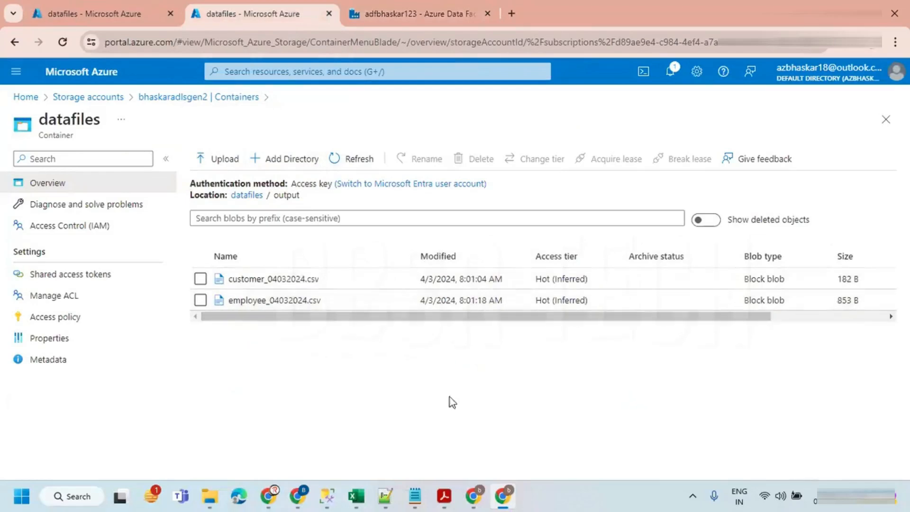
Step: Switch to the Zoom whiteboard and read the Until Activity definition and its employee.csv use case
left_click(475, 496)
scroll(281, 294, "down", 6)
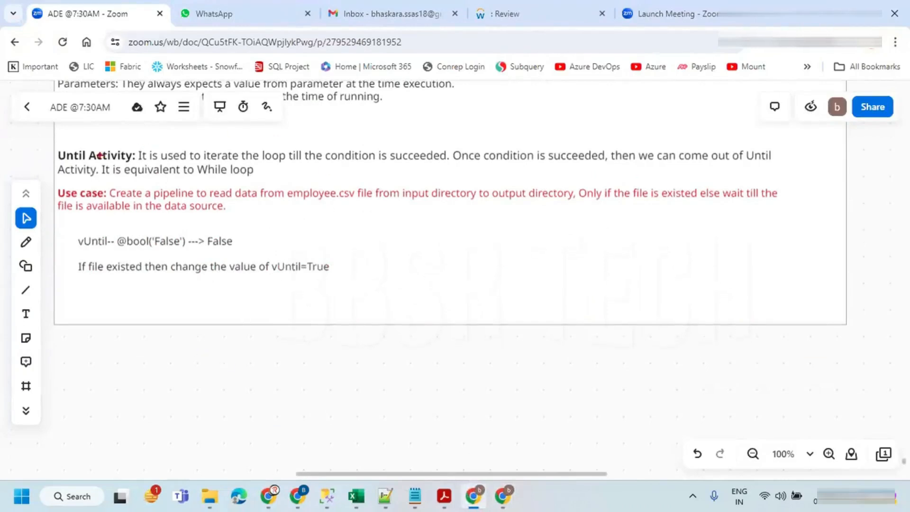
left_click_drag(43, 160, 86, 161)
left_click_drag(133, 145, 42, 155)
mouse_move(507, 496)
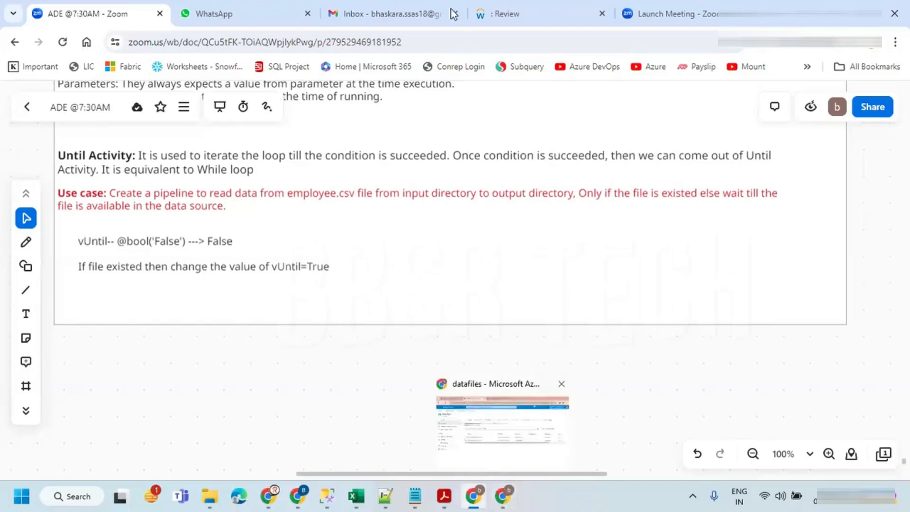
Step: Switch back to Azure Data Factory and clear the "del" filter from the activities search
left_click(504, 494)
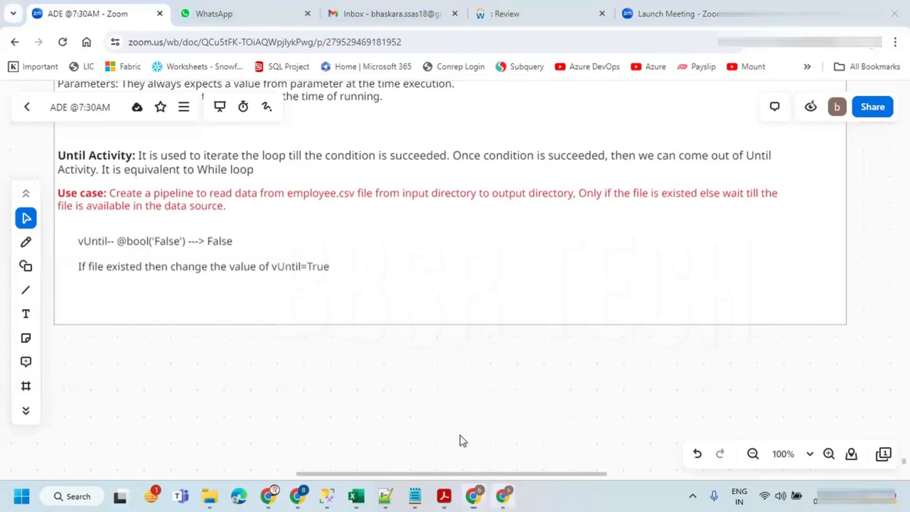
left_click(363, 11)
left_click(290, 226)
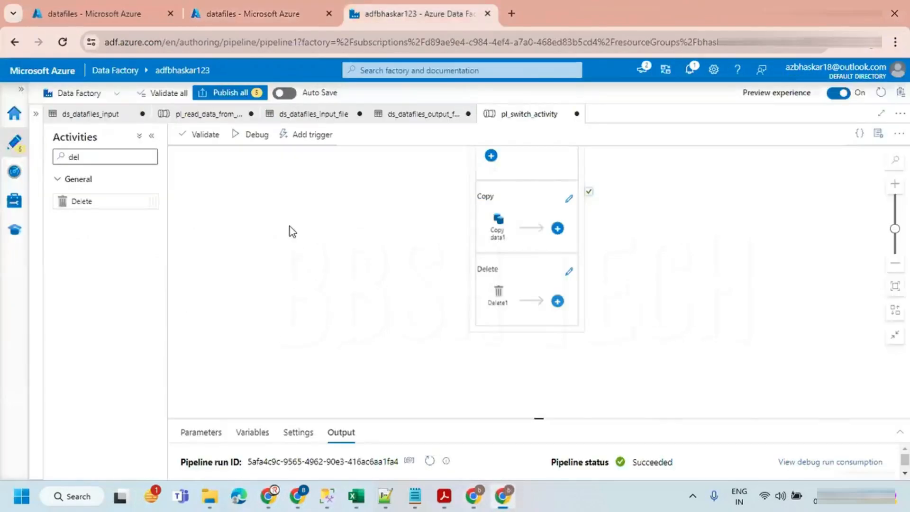
left_click_drag(91, 156, 38, 162)
key("BackSpace")
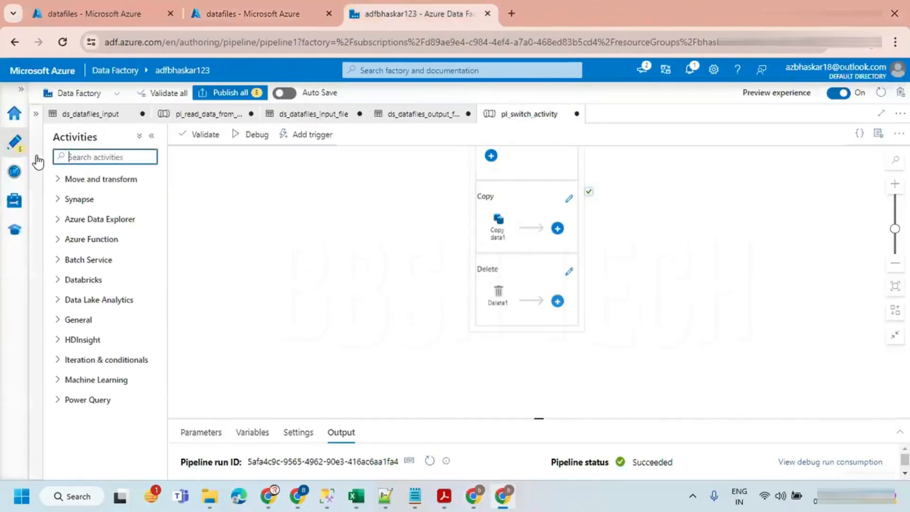
left_click(232, 229)
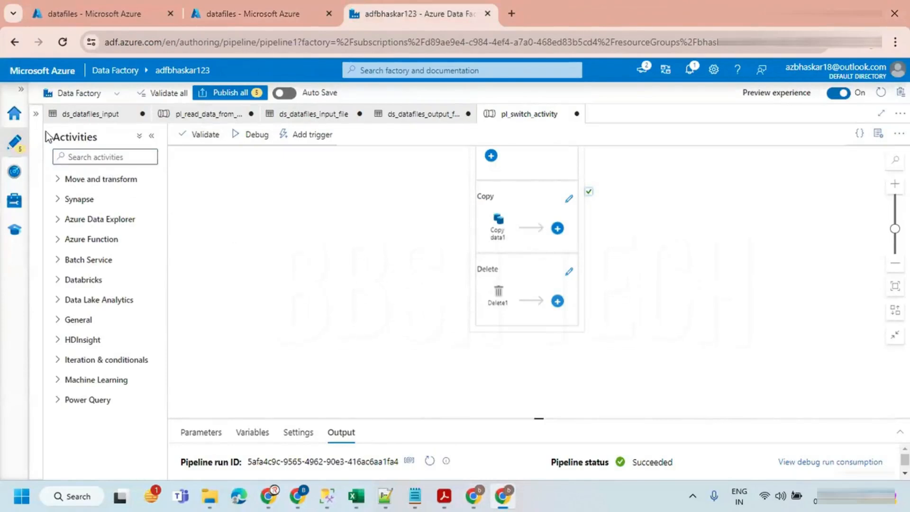
Step: Create a new pipeline from the factory resources and name it pl_until_activity
left_click(34, 116)
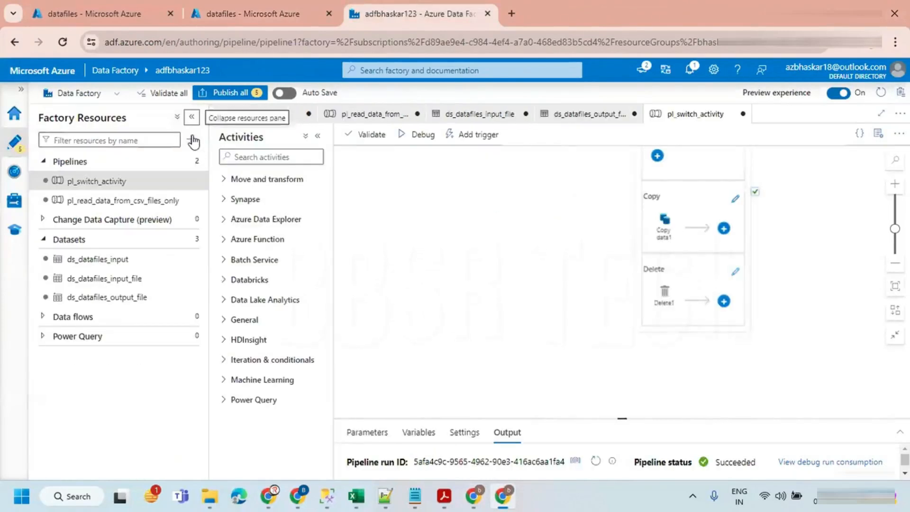
left_click(671, 175)
left_click(417, 226)
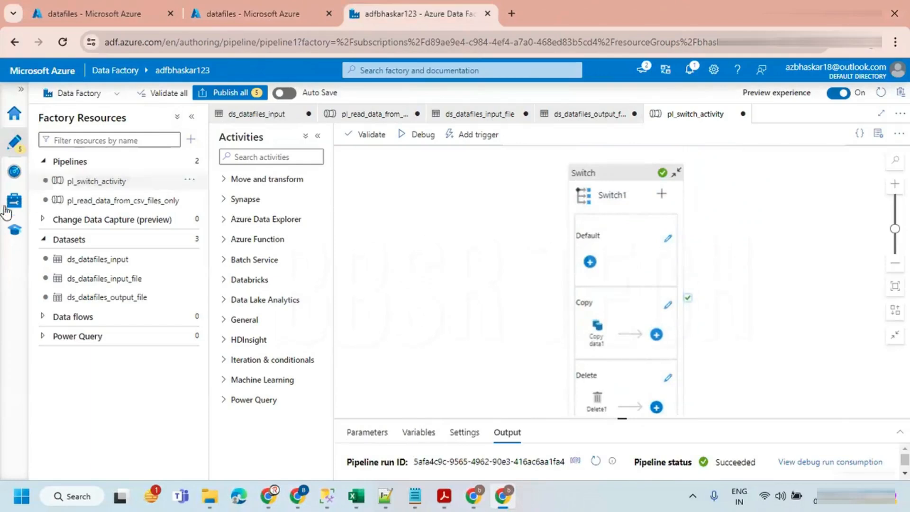
mouse_move(188, 167)
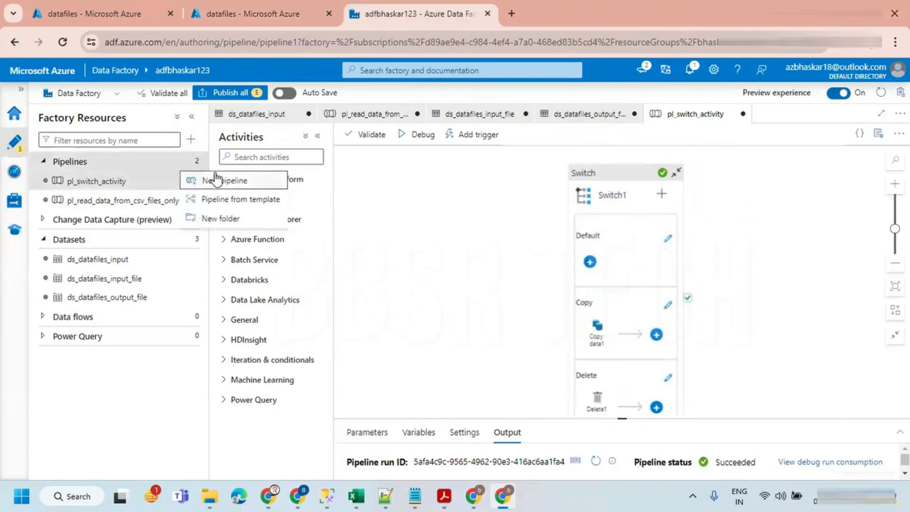
left_click(216, 180)
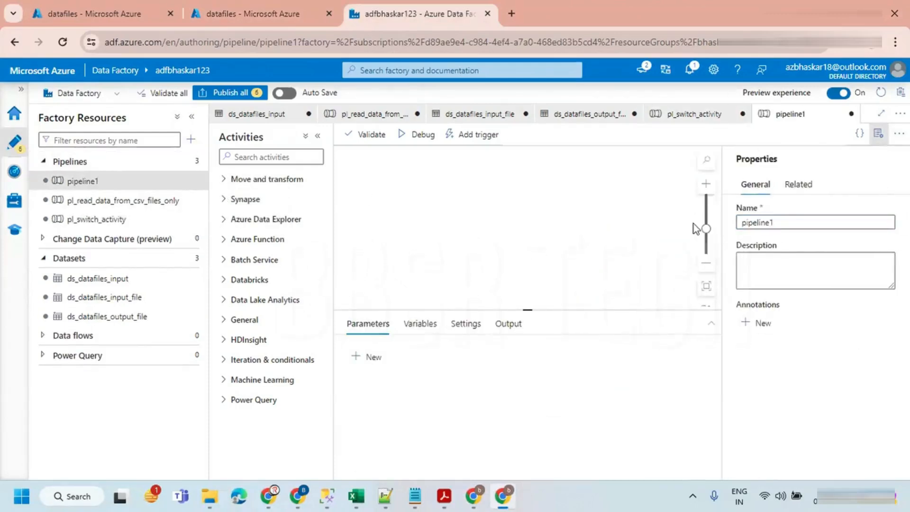
left_click(738, 223)
key("ctrl+a")
type("dl")
type("_until_")
type("activity")
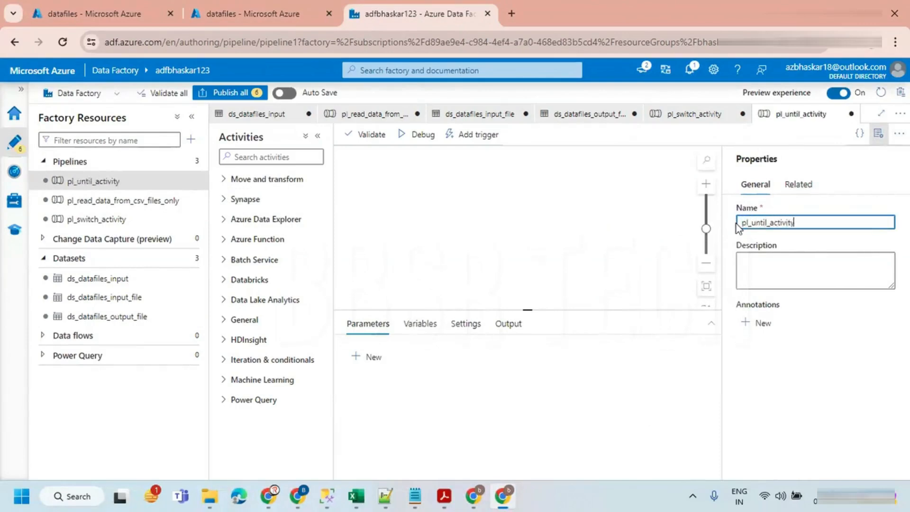
left_click(880, 138)
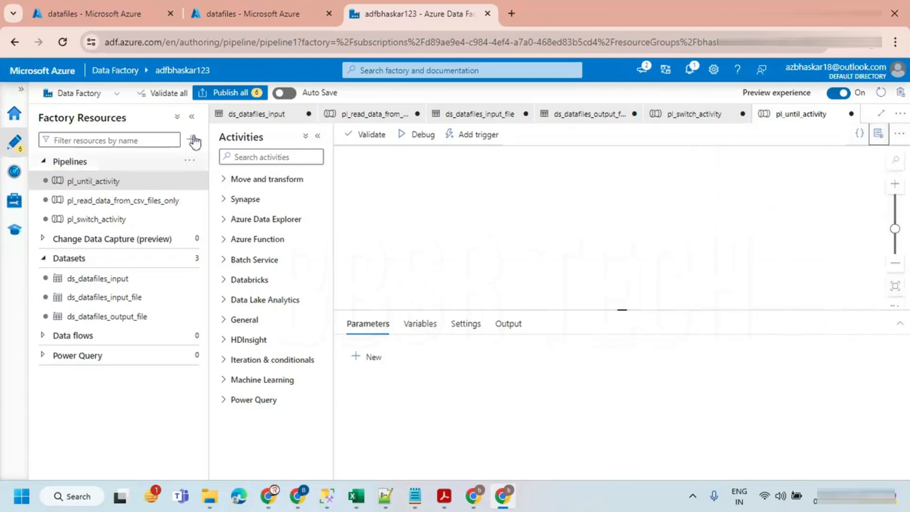
Step: Search the activities for "cop" and add a Copy data activity to the pl_until_activity canvas
left_click(192, 117)
left_click(95, 157)
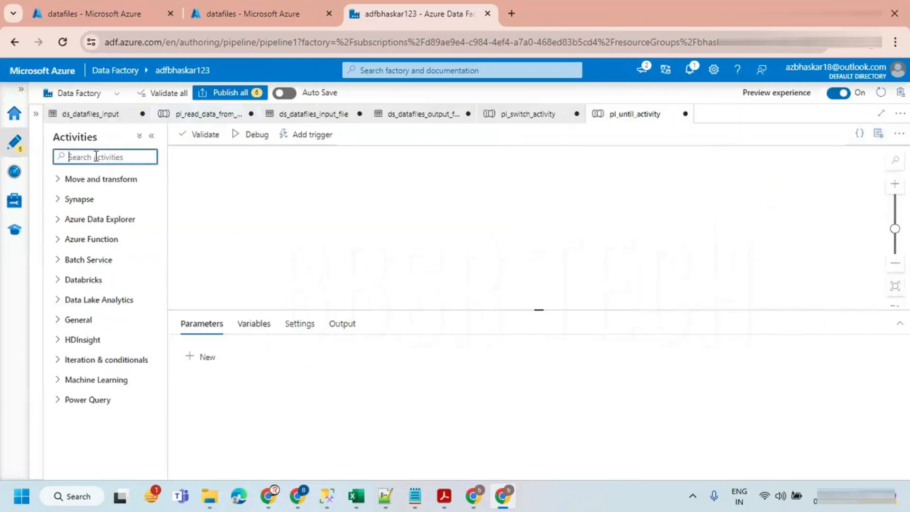
type("cop")
left_click_drag(87, 201, 357, 205)
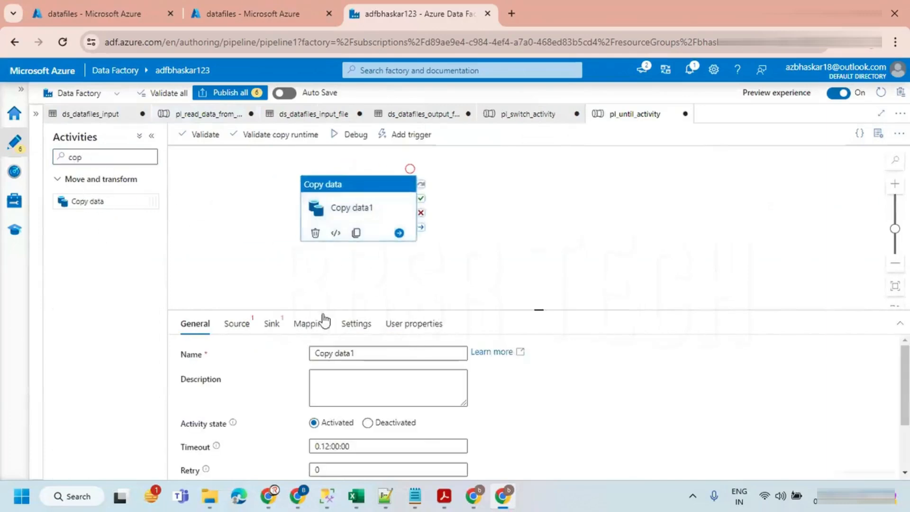
Step: Add a String variable vFileName with default value customer.csv to pl_until_activity, checking the file's spelling in the input folder
left_click(225, 281)
left_click(254, 324)
left_click(207, 365)
left_click(247, 400)
type("vFileName")
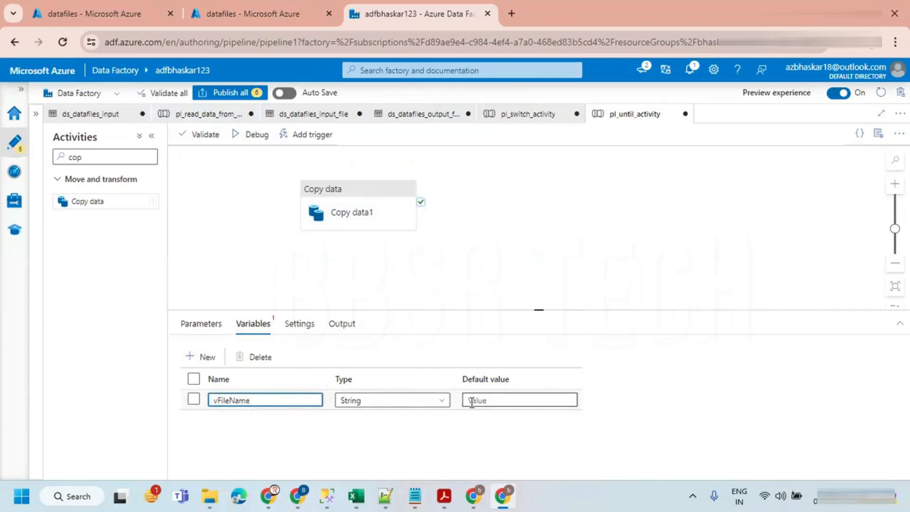
left_click(472, 401)
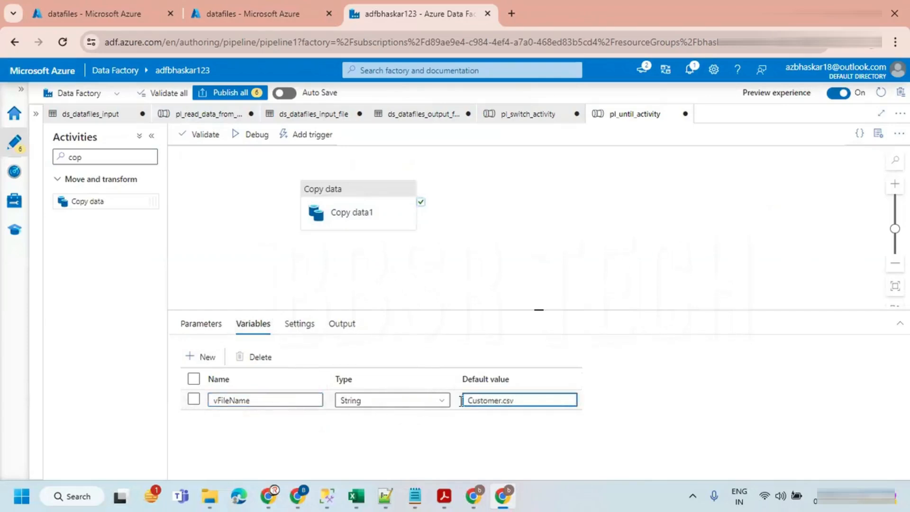
left_click(95, 13)
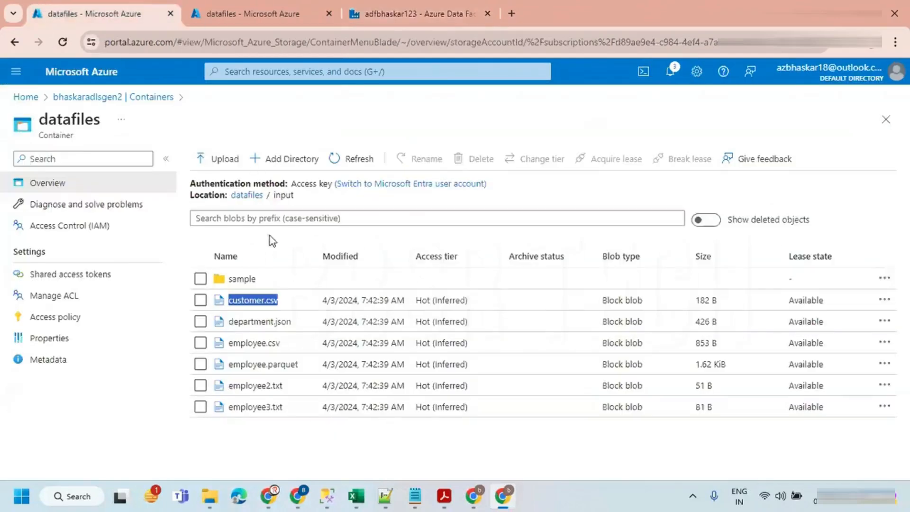
left_click(413, 14)
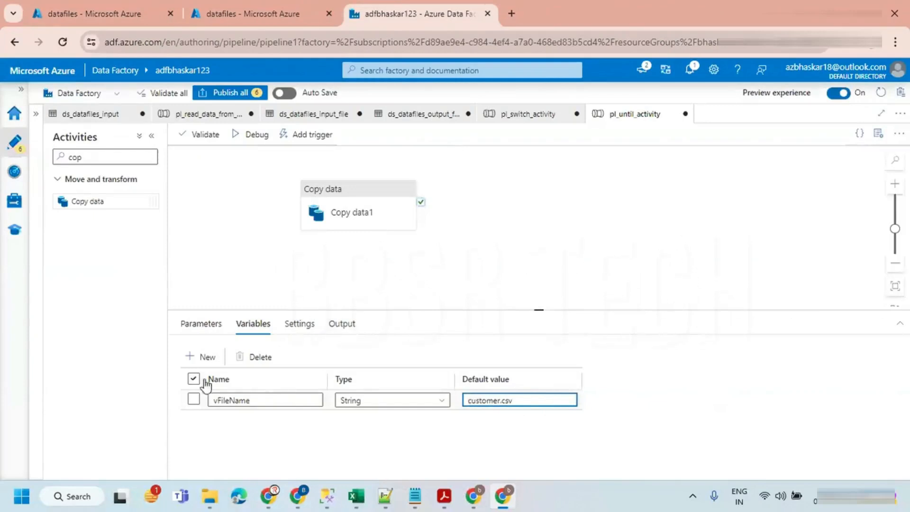
left_click(333, 198)
left_click(237, 324)
left_click(368, 354)
left_click(364, 389)
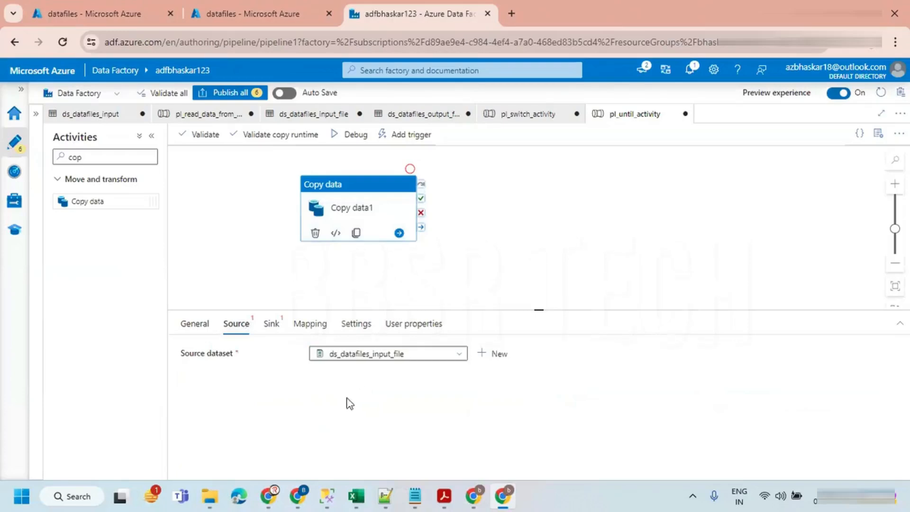
left_click(444, 420)
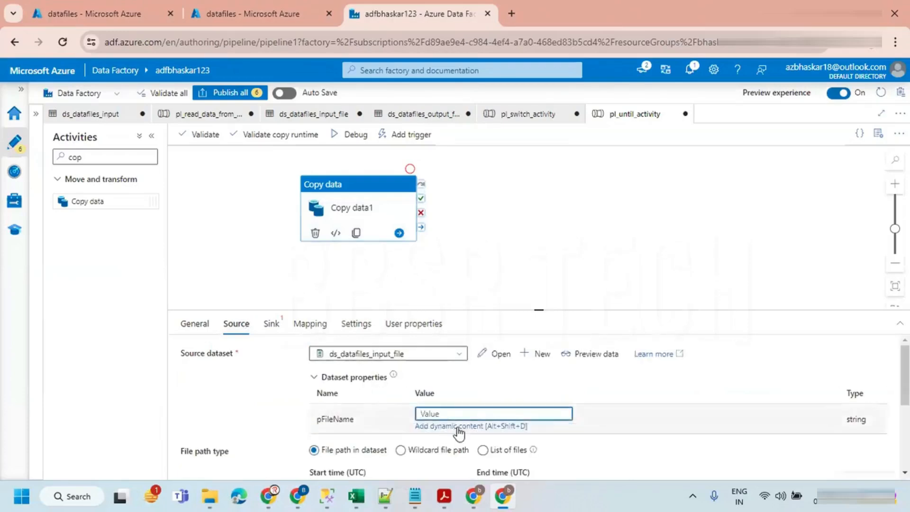
left_click(458, 427)
left_click(759, 273)
left_click(580, 328)
left_click(574, 464)
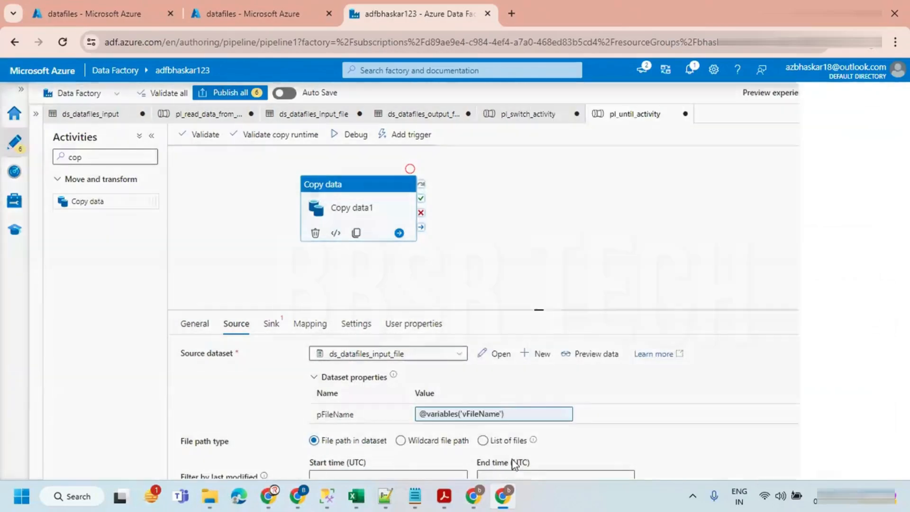
left_click(272, 326)
left_click(357, 355)
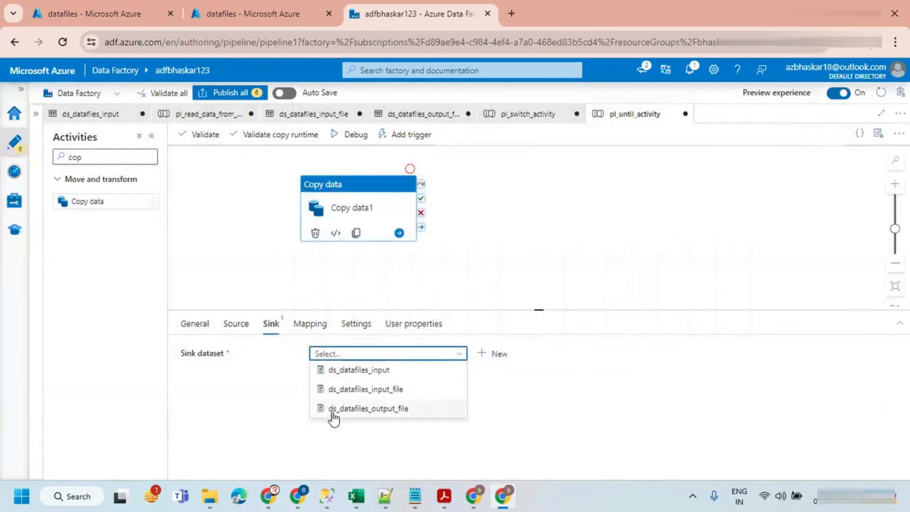
left_click(334, 409)
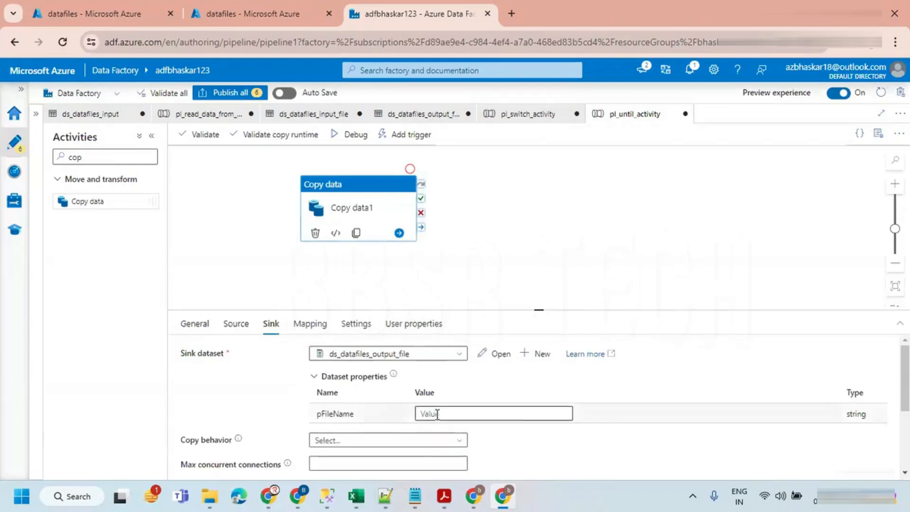
left_click(437, 414)
left_click(436, 426)
left_click(766, 277)
left_click(590, 332)
left_click(573, 463)
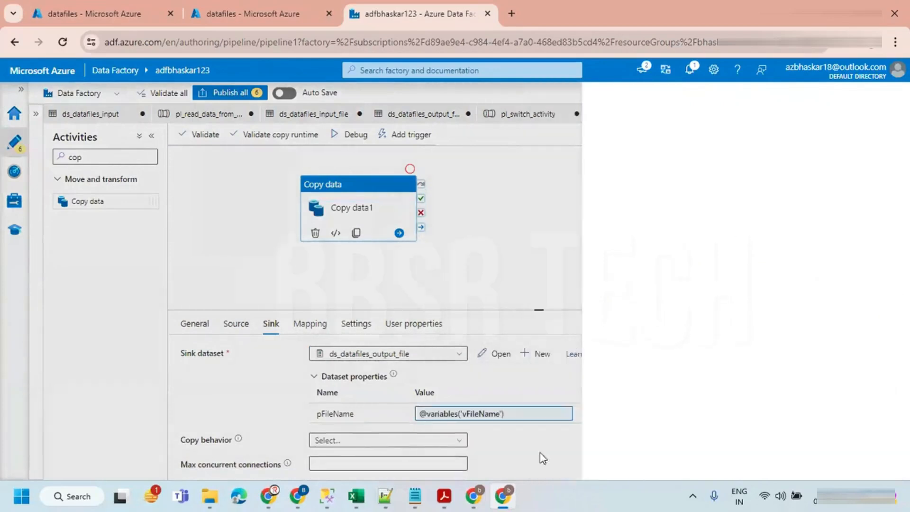
Step: Deselect the copy activity and publish all pending pipelines and datasets
left_click(561, 249)
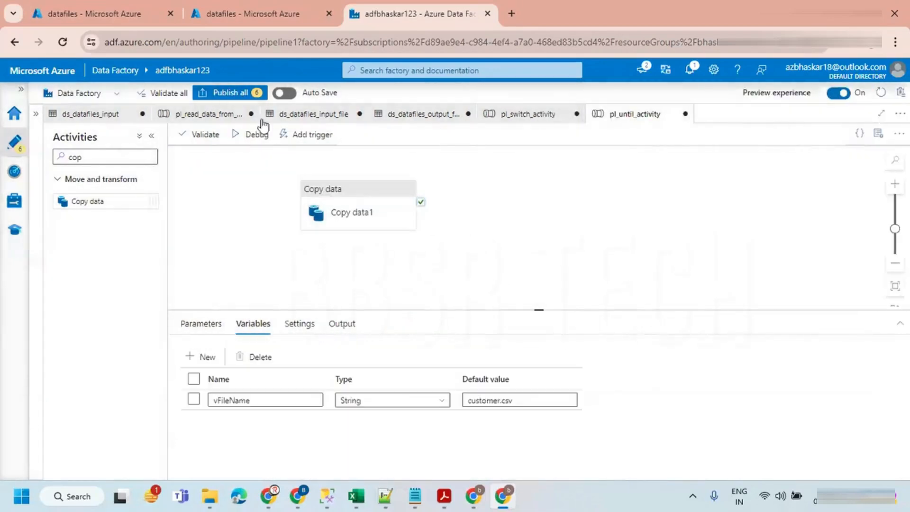
left_click(234, 94)
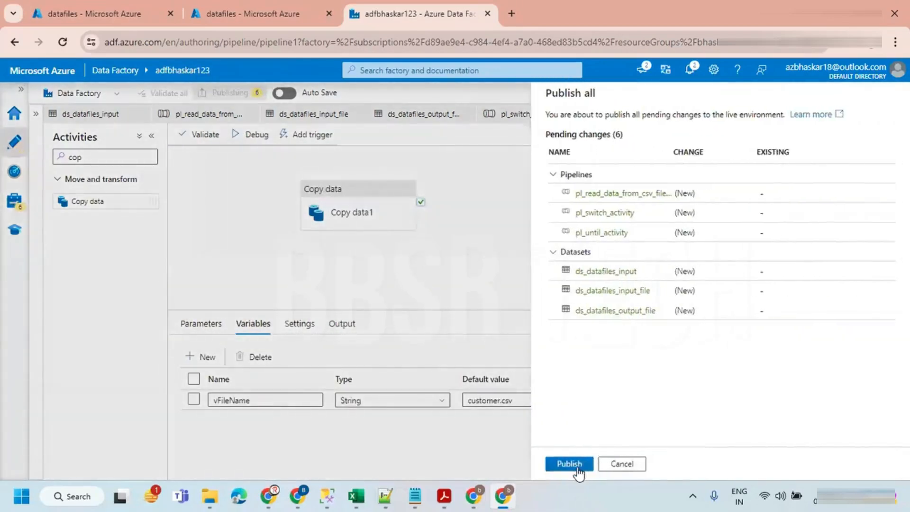
left_click(570, 464)
Step: Switch to the datafiles output folder and delete customer_04032024.csv and employee_04032024.csv
left_click(227, 11)
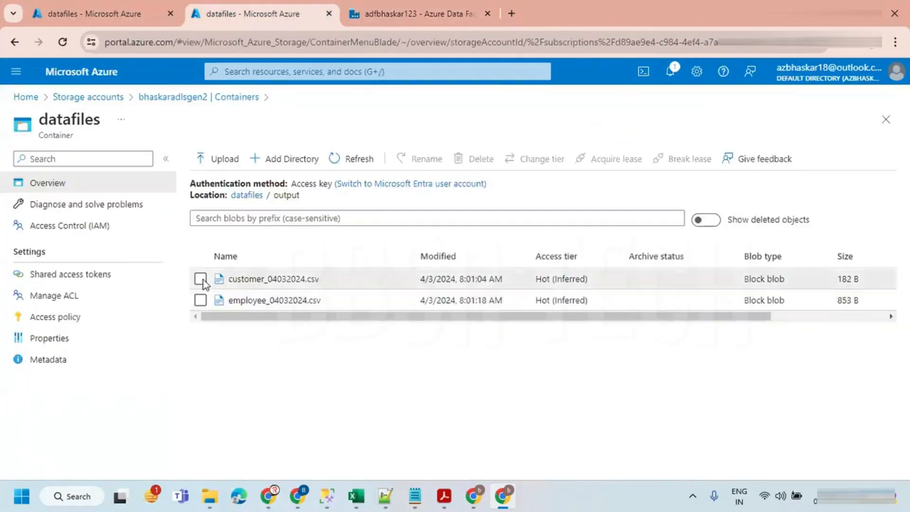
left_click(201, 279)
left_click(201, 300)
left_click(469, 159)
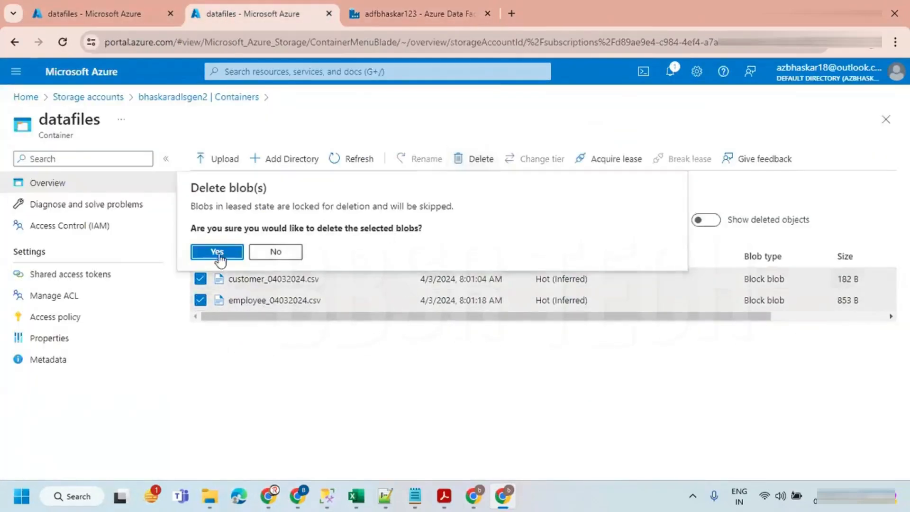
left_click(219, 253)
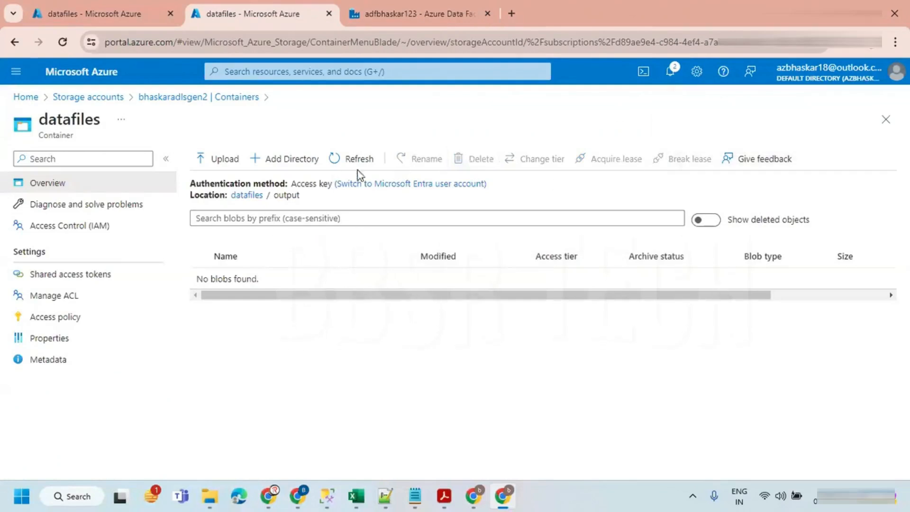
Step: Switch back to Azure Data Factory and close every open pipeline and dataset except pl_until_activity
left_click(411, 15)
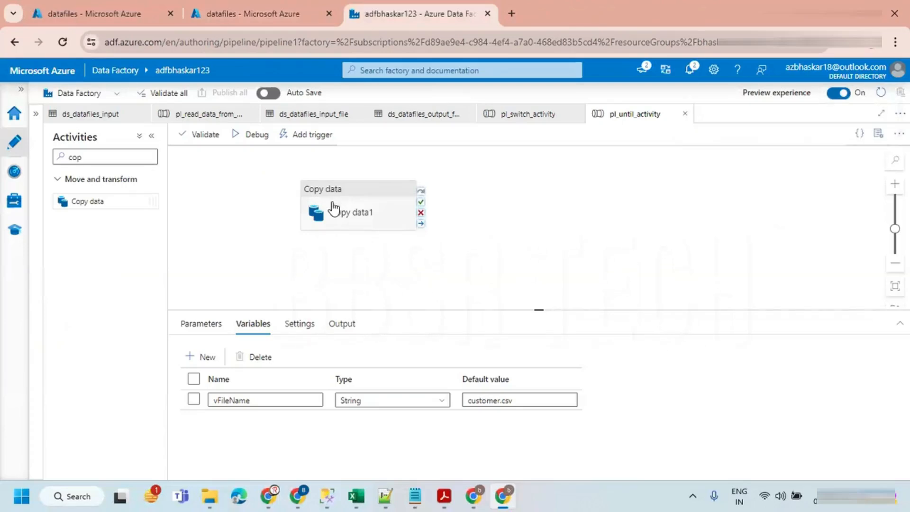
left_click(339, 209)
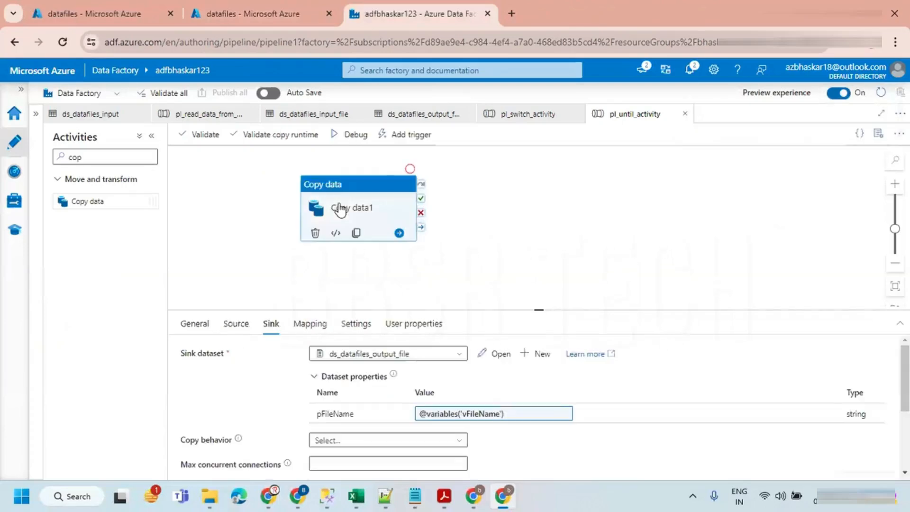
left_click(223, 183)
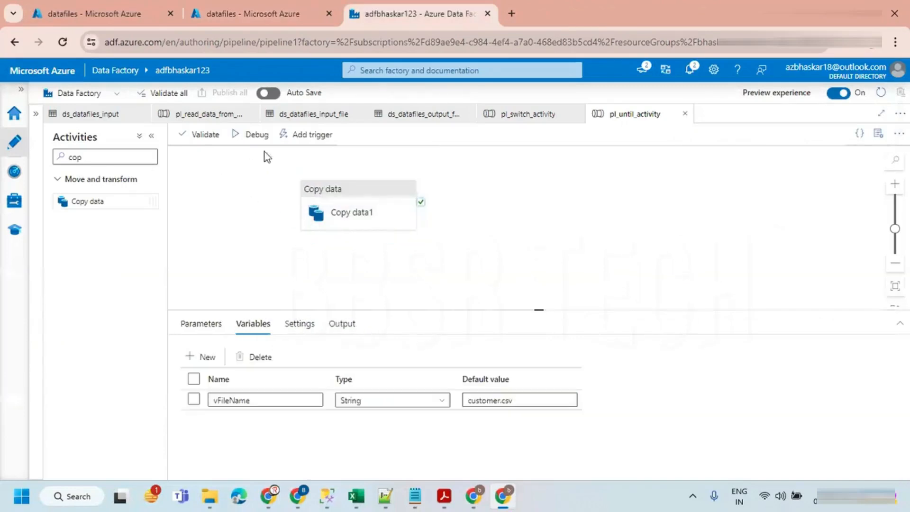
left_click(143, 114)
left_click(142, 114)
left_click(142, 114)
left_click(142, 115)
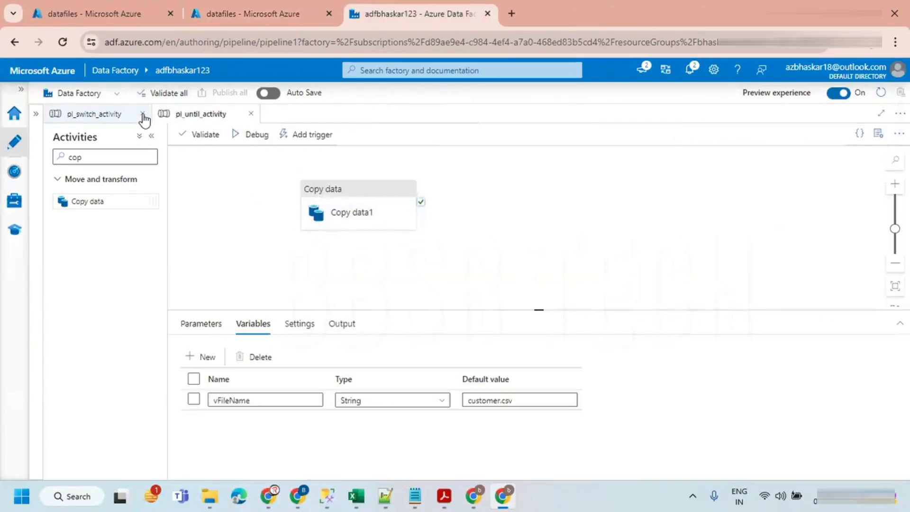
left_click(142, 114)
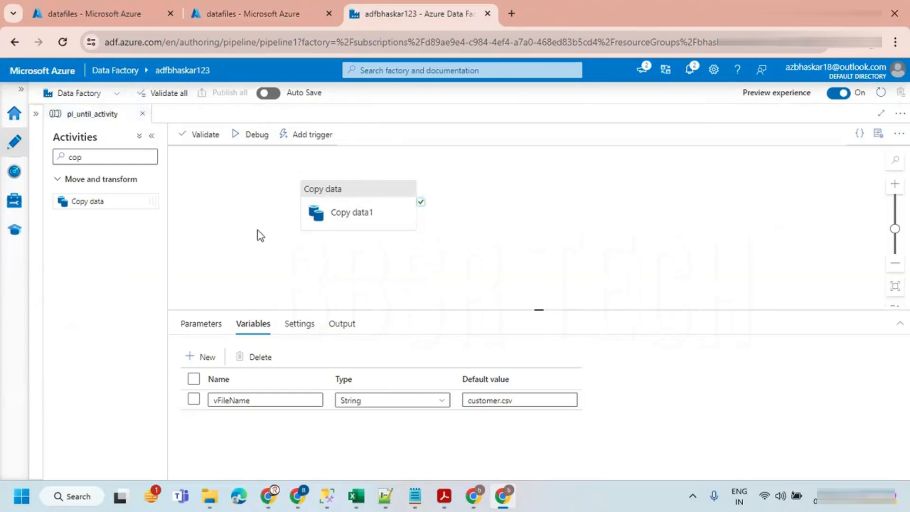
Step: Debug pl_until_activity, enlarge the run output area and refresh the run status until it finishes
left_click(240, 139)
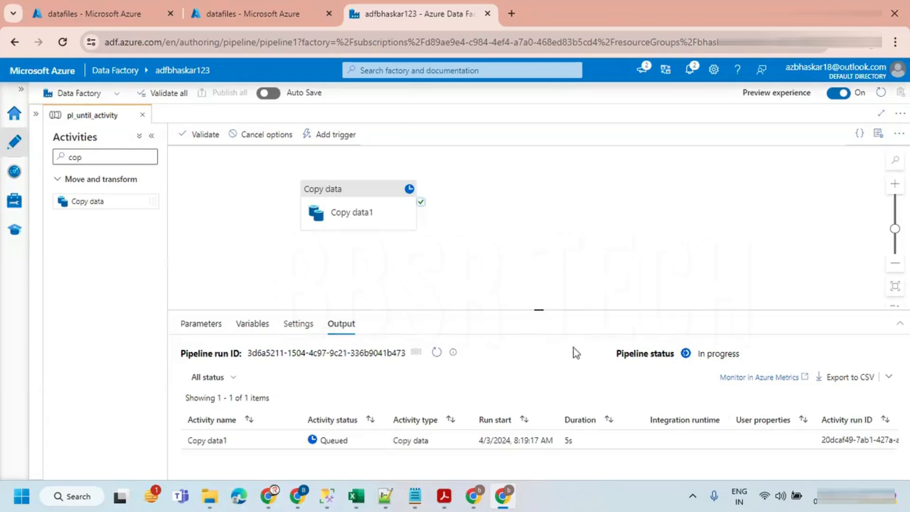
left_click_drag(539, 310, 538, 254)
left_click(436, 297)
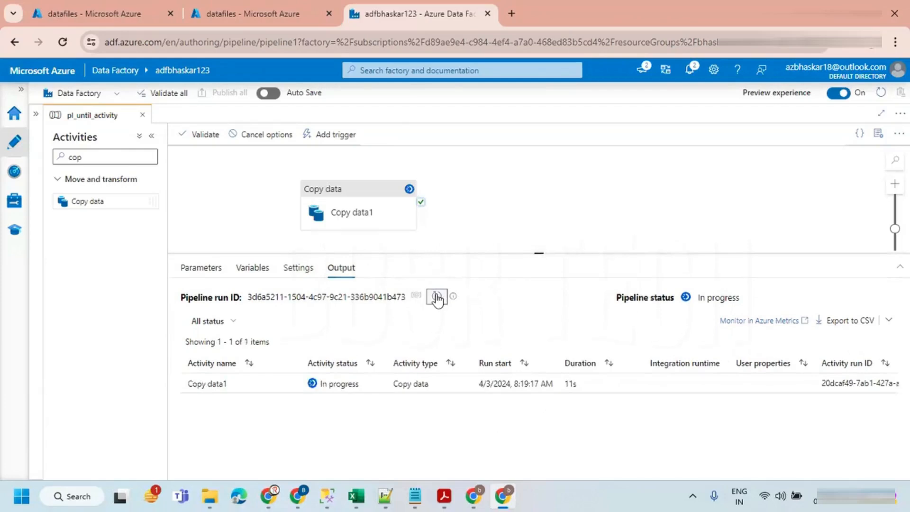
left_click(436, 297)
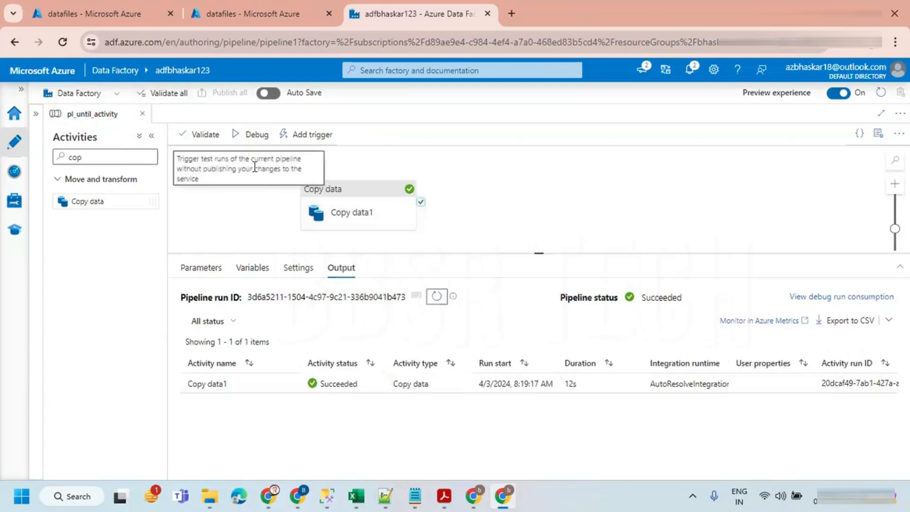
Step: Switch to the datafiles output folder, refresh its file list and delete the copied customer.csv
left_click(279, 18)
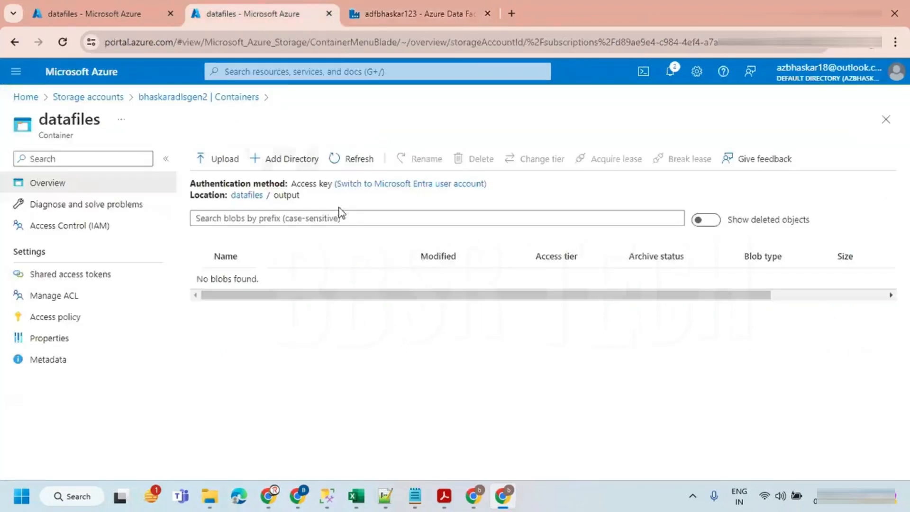
left_click(335, 160)
left_click(200, 278)
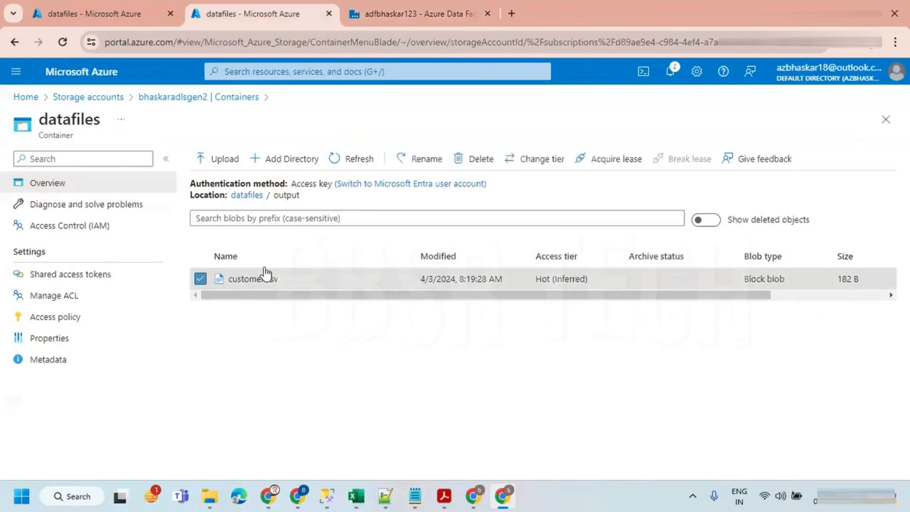
left_click(475, 159)
left_click(220, 253)
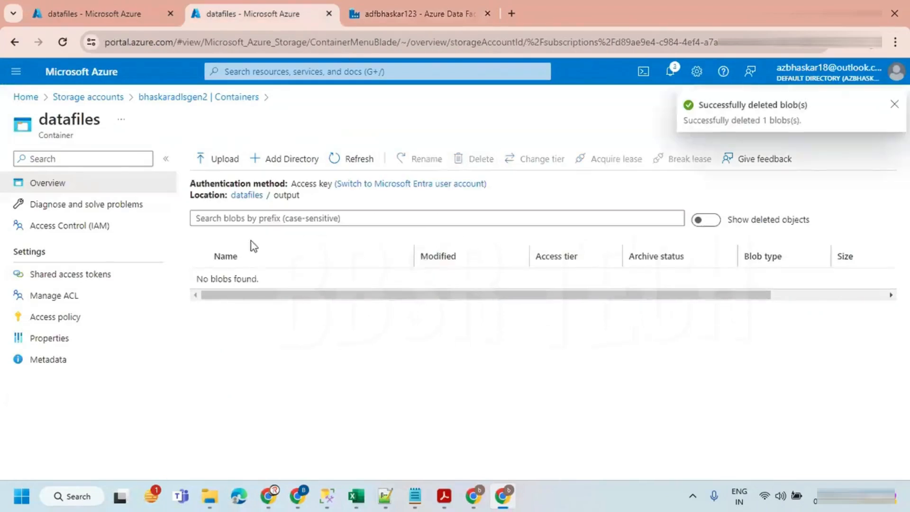
Step: Switch to the datafiles input folder and bring up the file actions for customer.csv
left_click(120, 15)
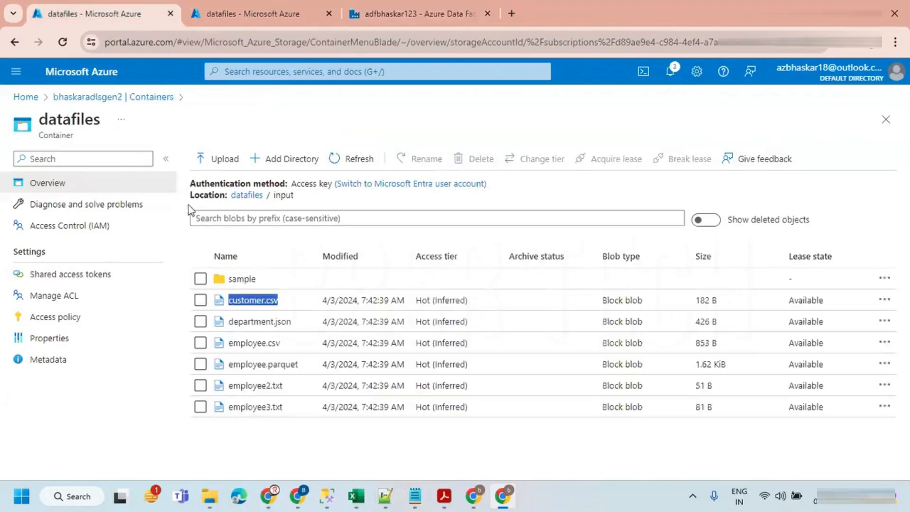
right_click(260, 305)
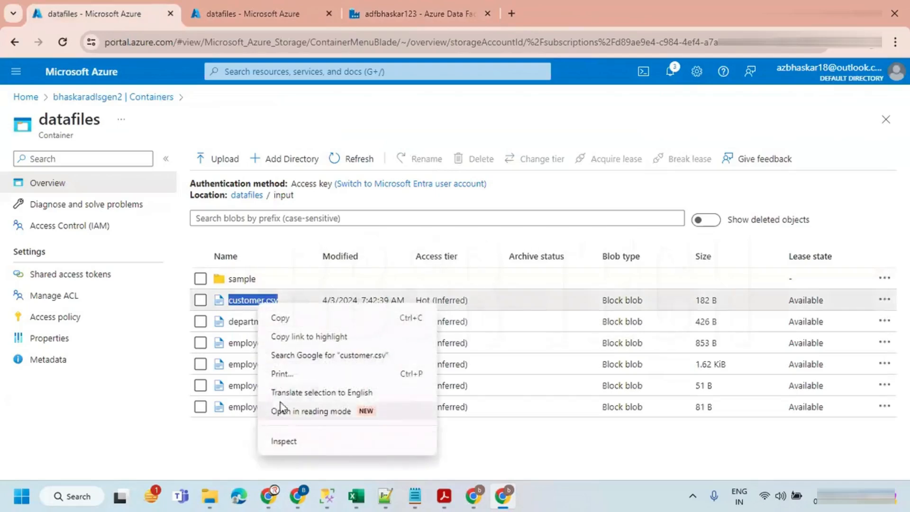
left_click(224, 453)
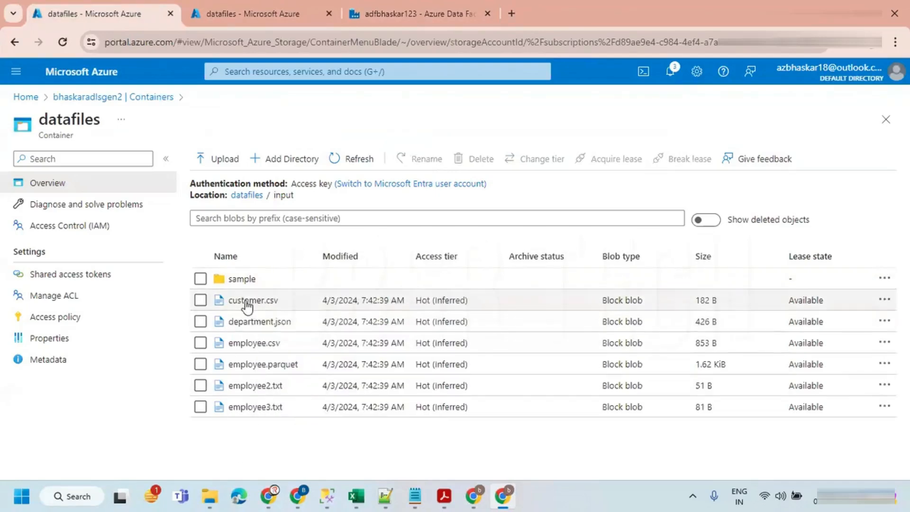
left_click(246, 304)
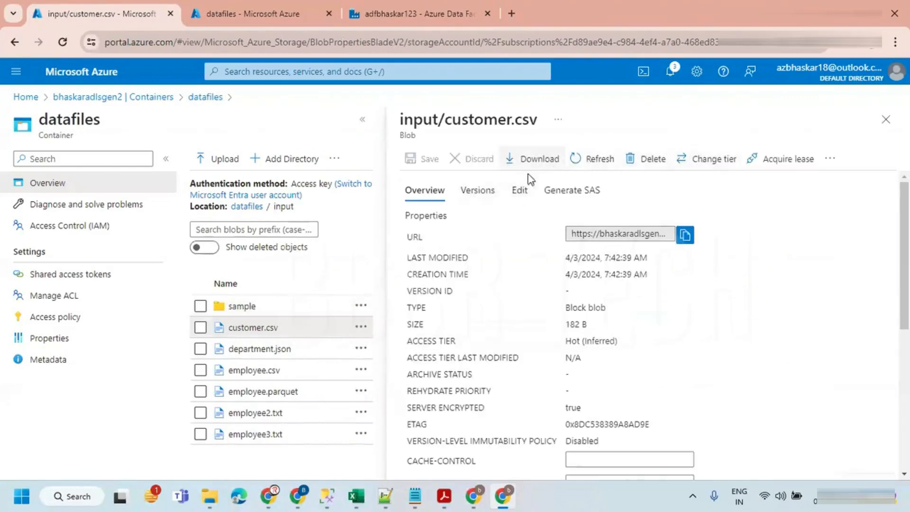
left_click(886, 119)
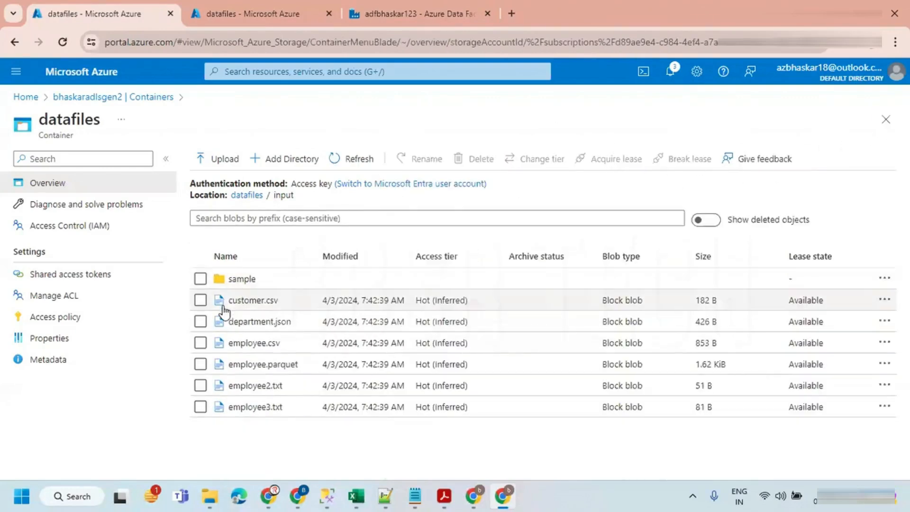
right_click(229, 304)
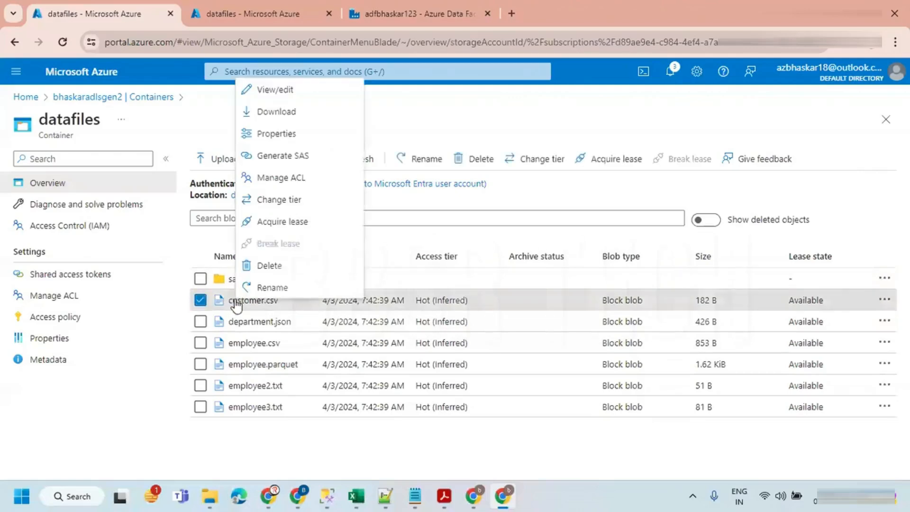
Step: Rename the customer.csv blob in the input folder to customer1.csv
left_click(266, 287)
left_click(743, 164)
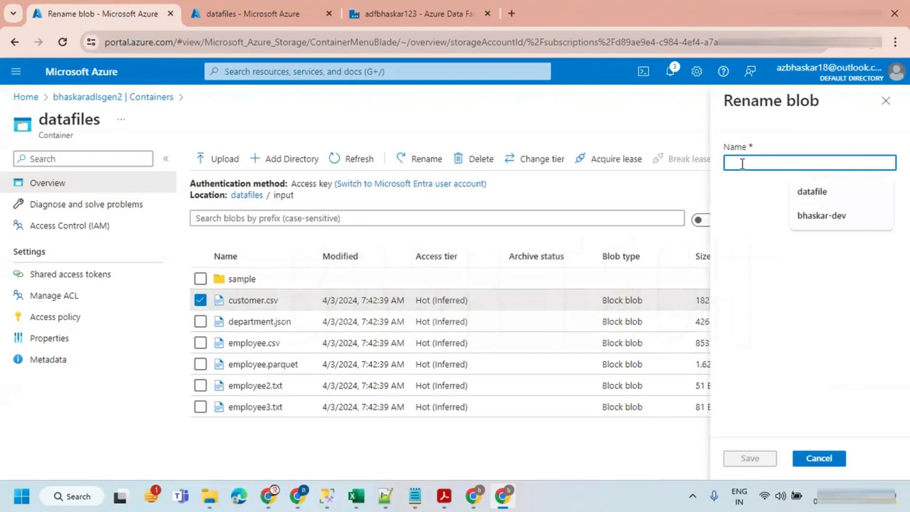
left_click(367, 244)
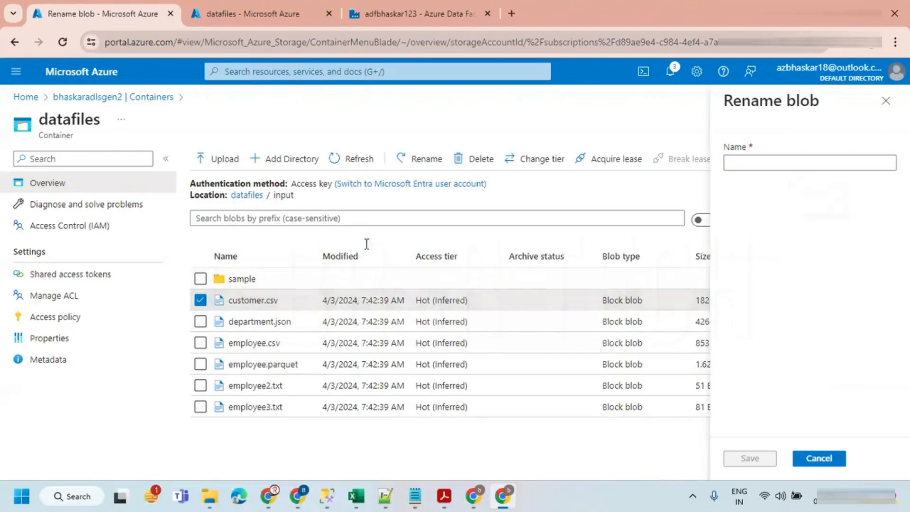
left_click(754, 165)
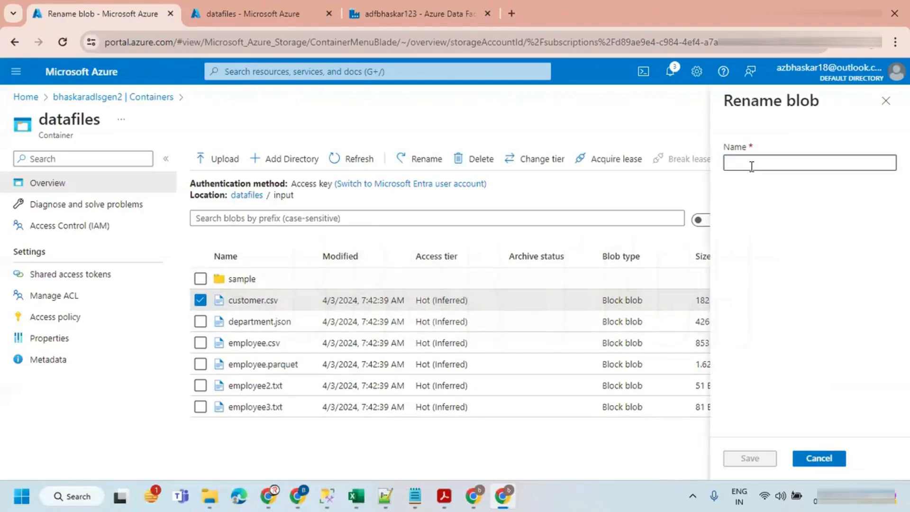
type("customer1.csv")
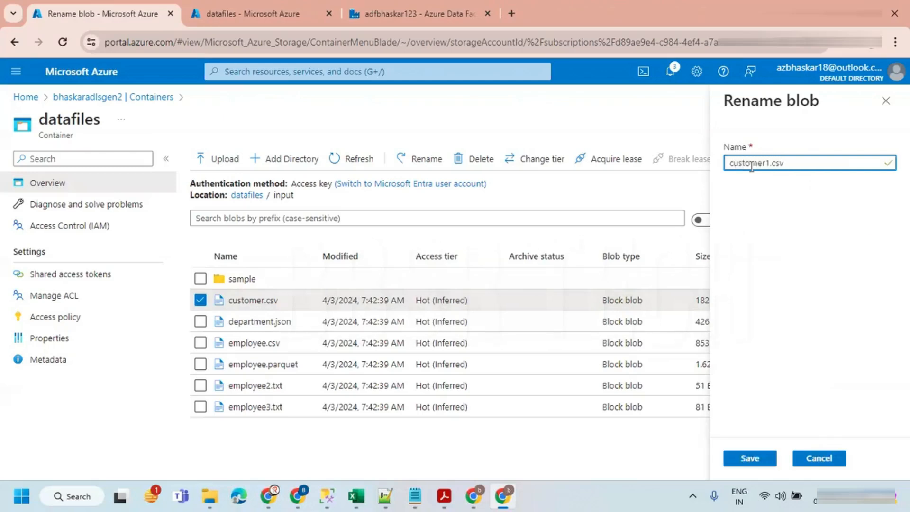
left_click(749, 459)
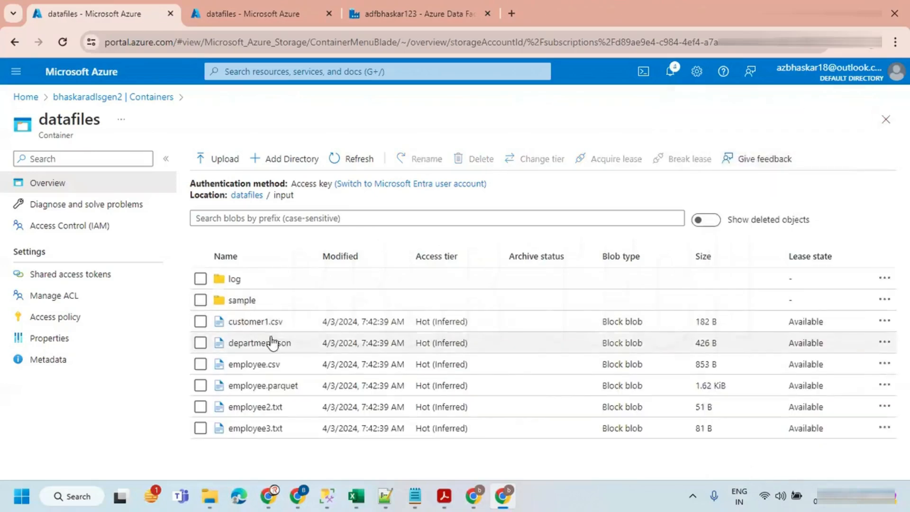
Step: Switch to Azure Data Factory, refresh the pipeline run status and read the full error details of the Copy data1 activity
left_click(417, 13)
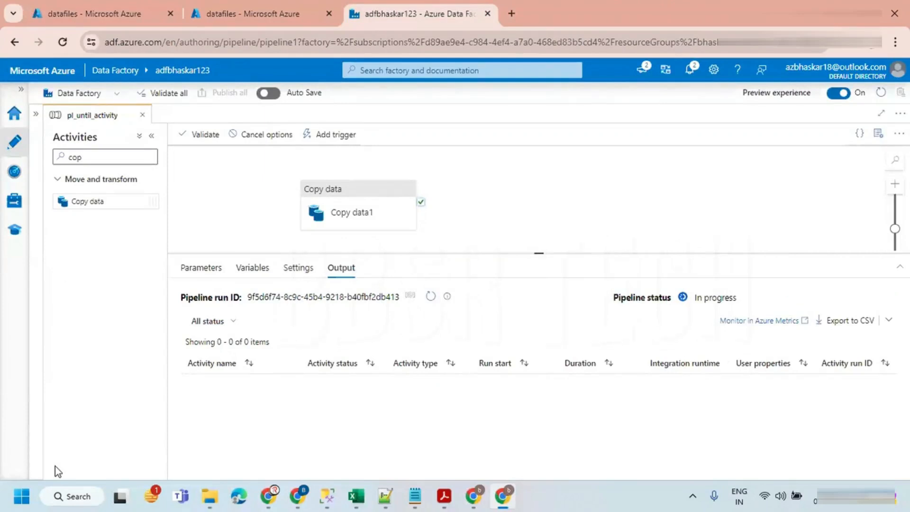
left_click(430, 298)
left_click(429, 298)
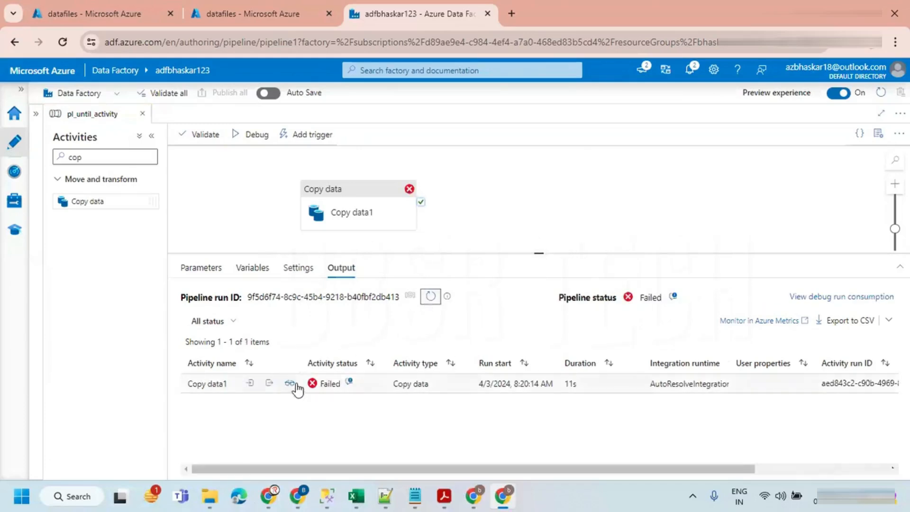
left_click(350, 382)
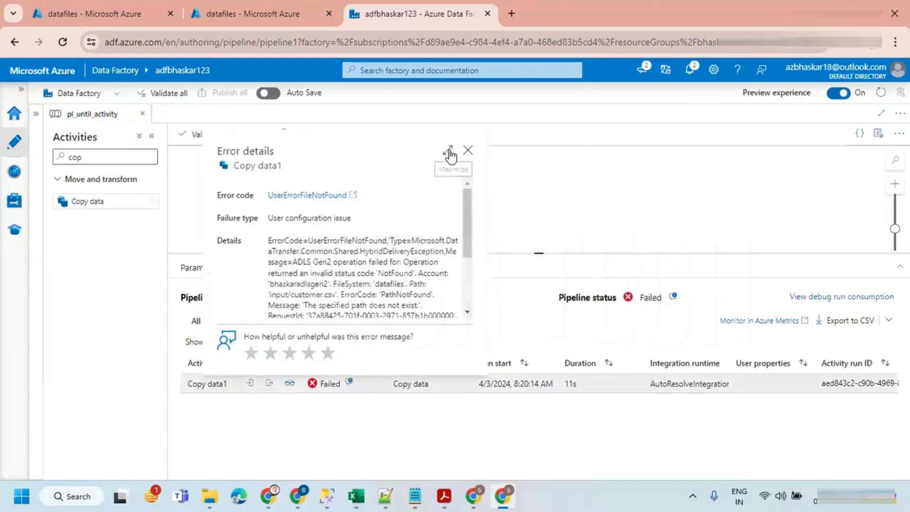
left_click(445, 150)
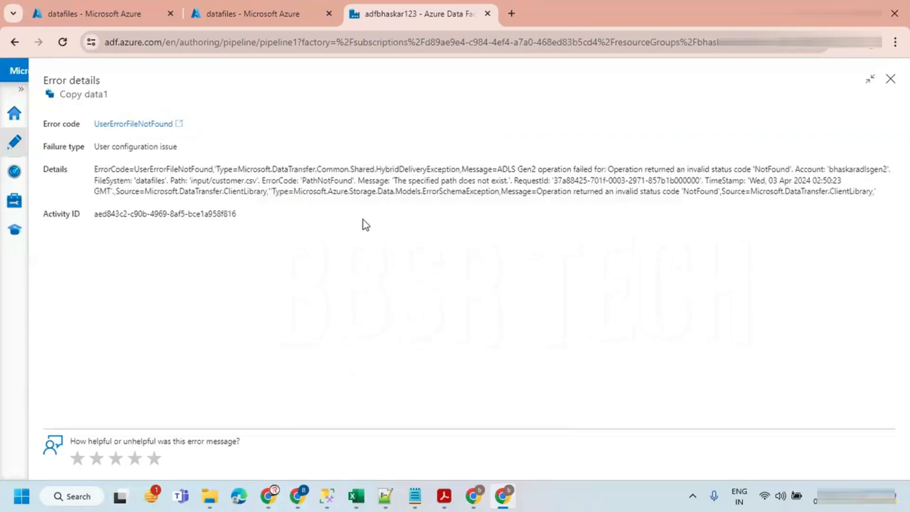
left_click_drag(297, 171, 367, 188)
left_click(891, 78)
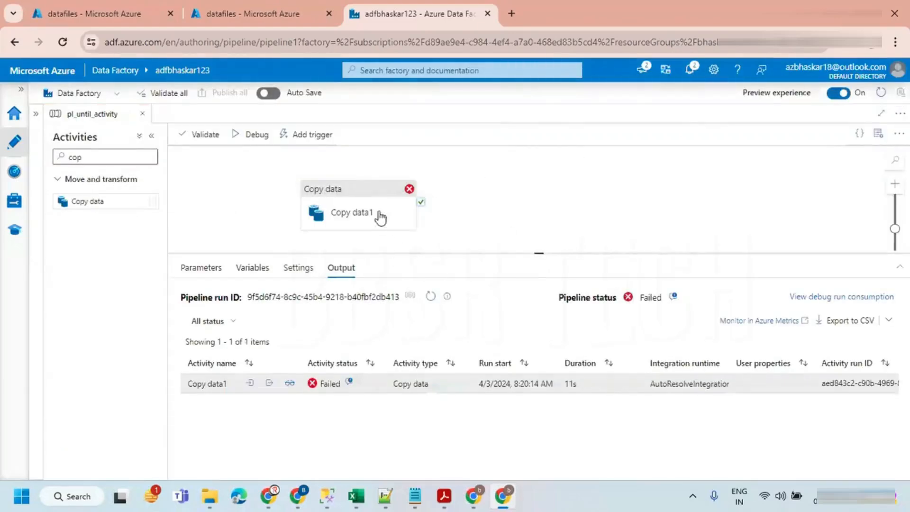
Step: Add a Get Metadata activity to the pipeline canvas and arrange it ahead of the Copy data activity
left_click_drag(558, 252, 558, 292)
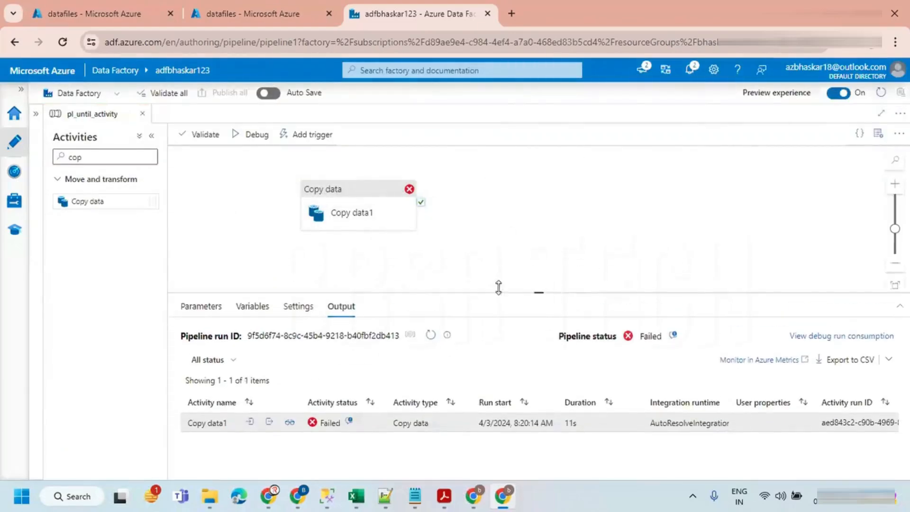
left_click_drag(368, 203, 450, 200)
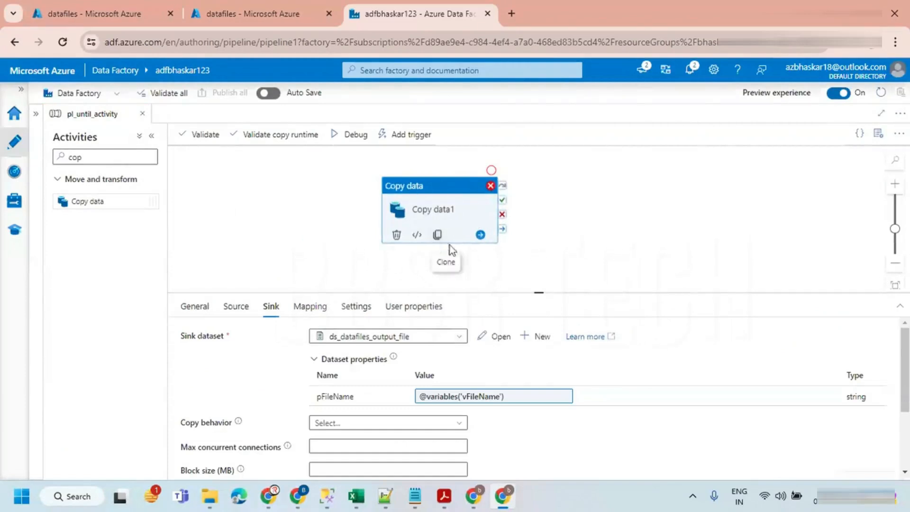
left_click(288, 209)
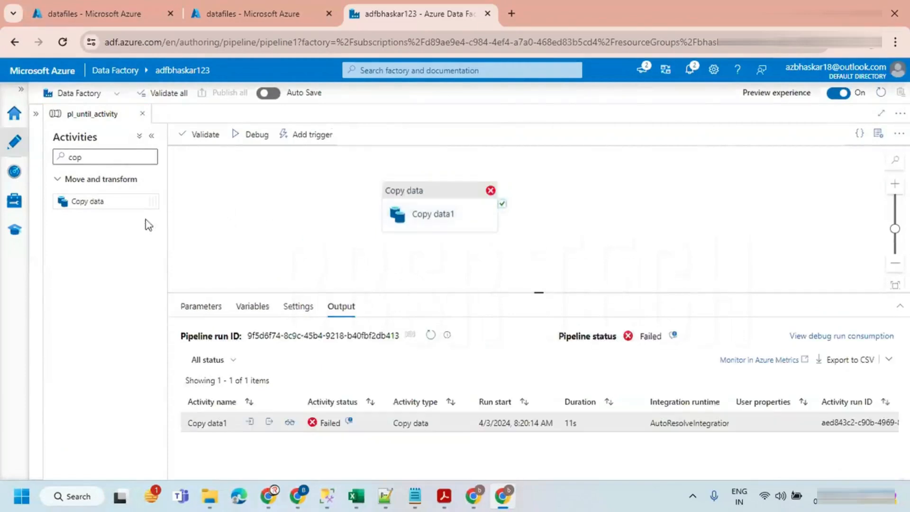
left_click_drag(90, 157, 56, 160)
key("BackSpace")
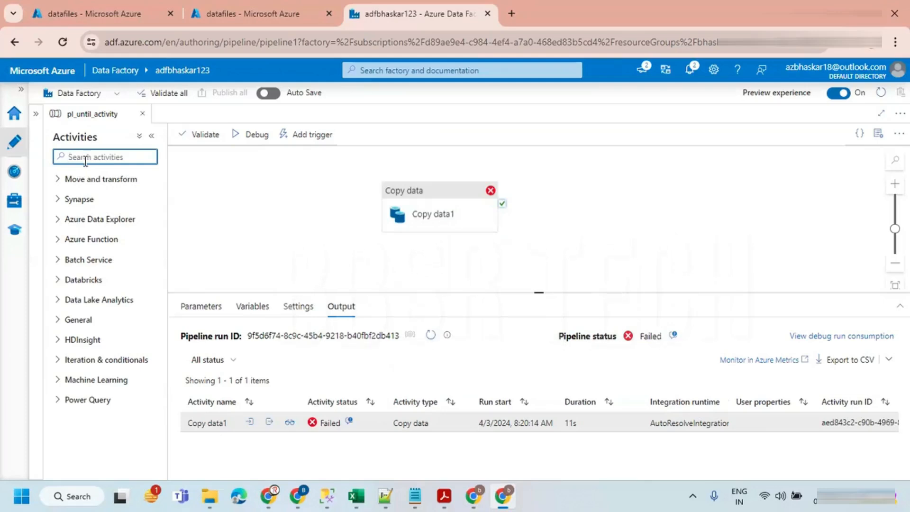
type("get")
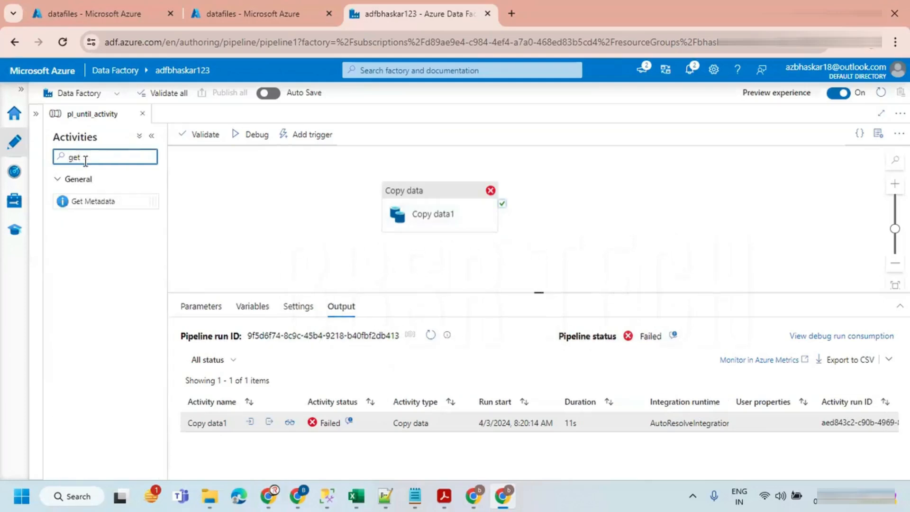
left_click_drag(108, 201, 242, 207)
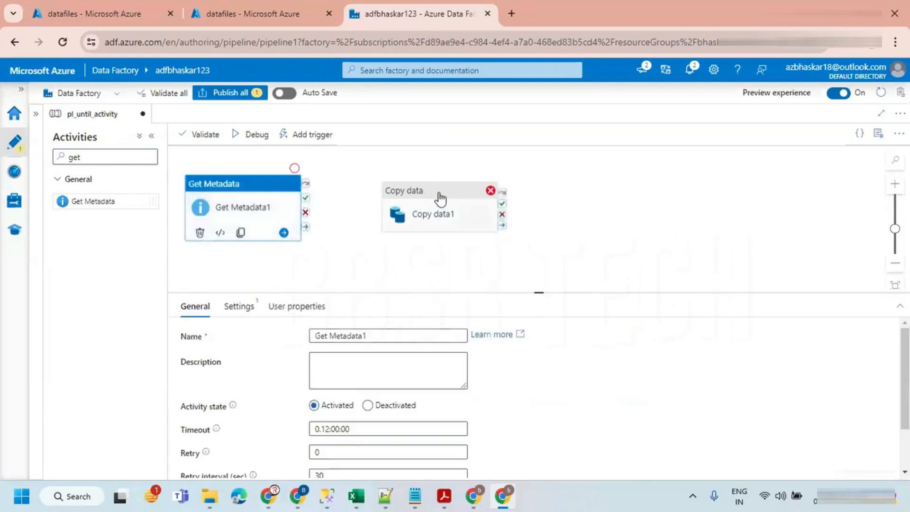
left_click_drag(440, 199, 533, 198)
left_click_drag(278, 198, 313, 195)
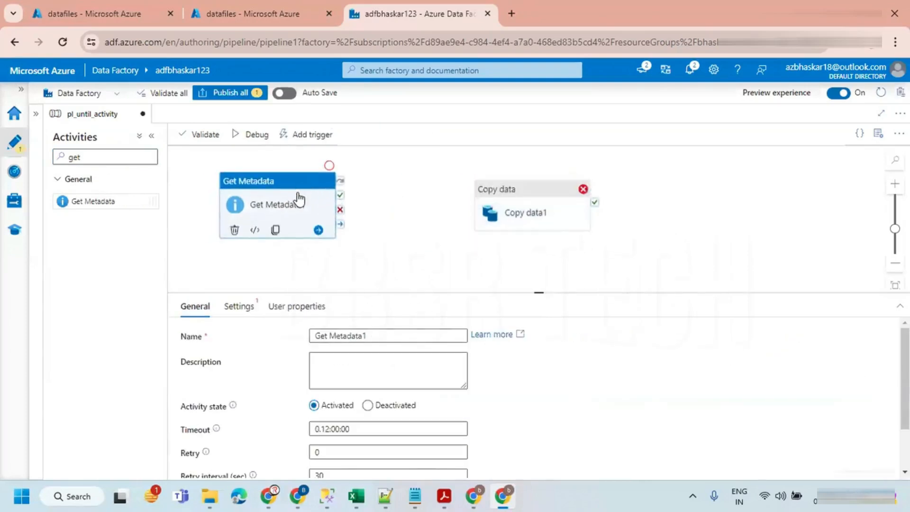
left_click(239, 307)
left_click(357, 337)
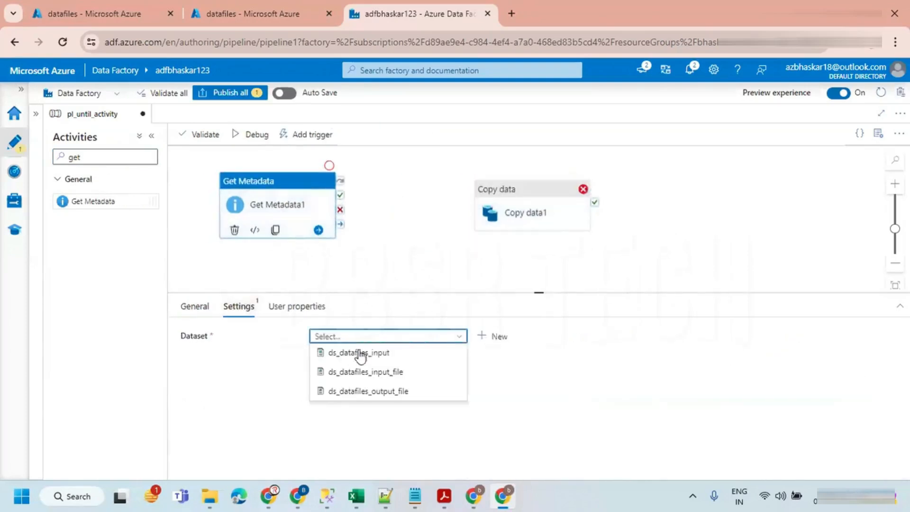
left_click(365, 373)
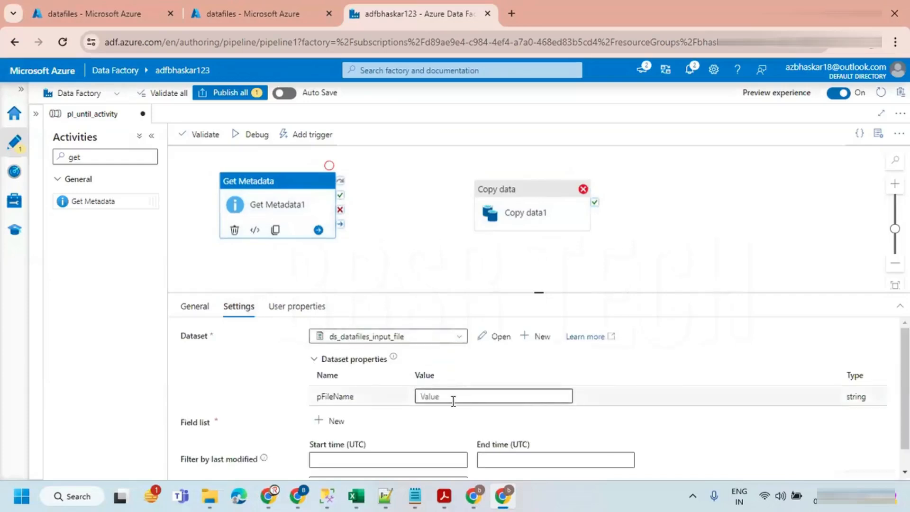
left_click(453, 401)
left_click(448, 410)
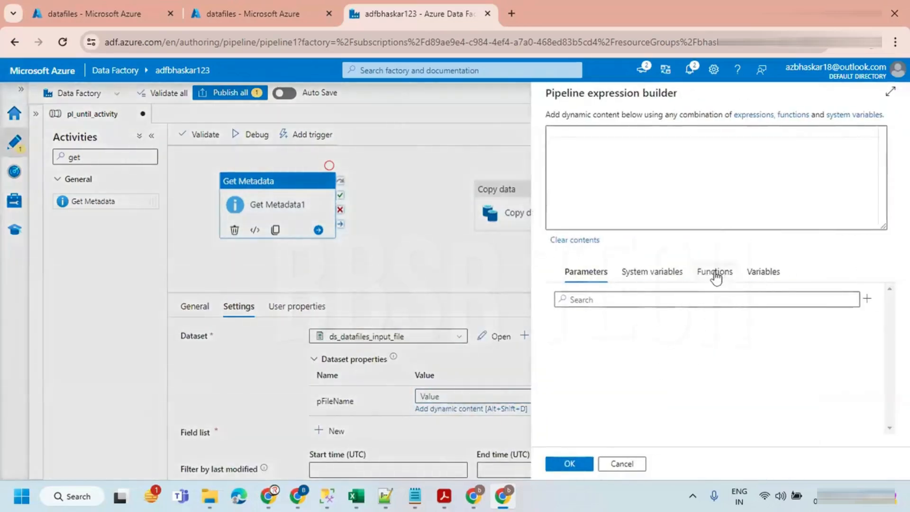
left_click(763, 271)
left_click(579, 329)
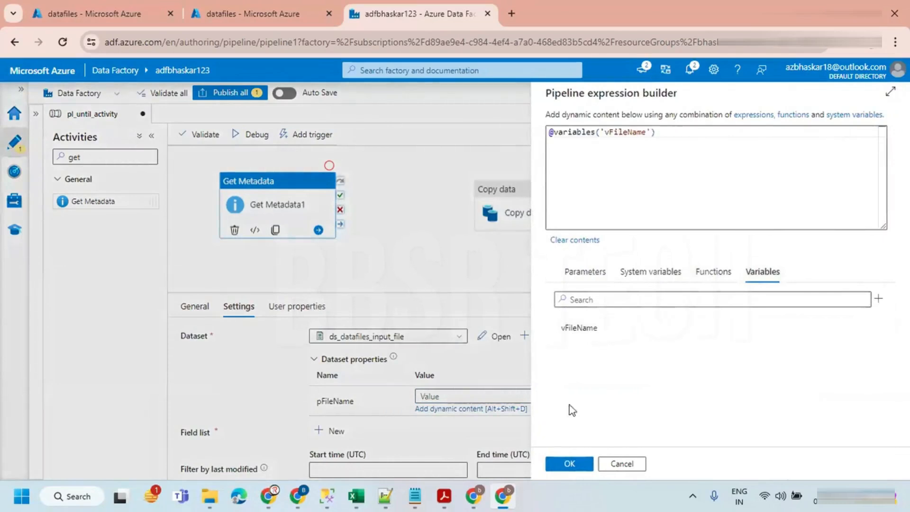
left_click(569, 465)
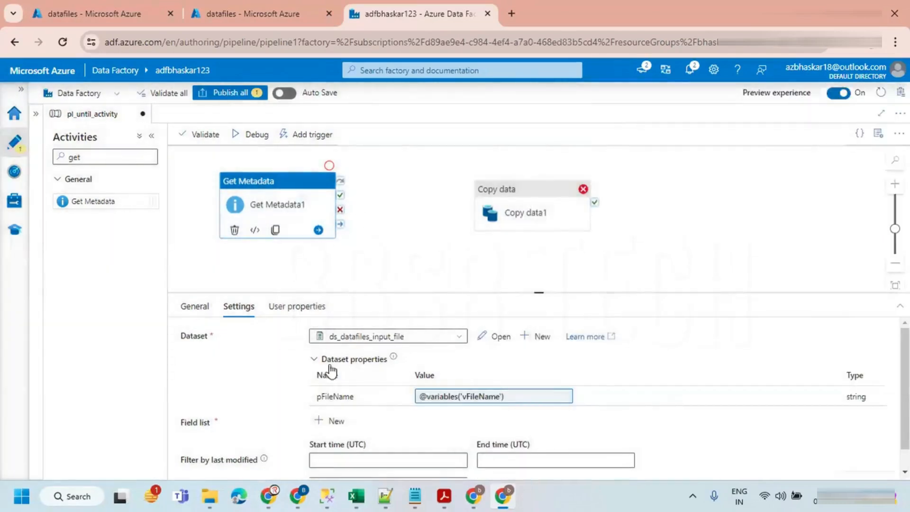
Step: Add the Exists argument to the Get Metadata activity's field list
left_click(334, 421)
scroll(365, 415, "down", 1)
left_click(351, 403)
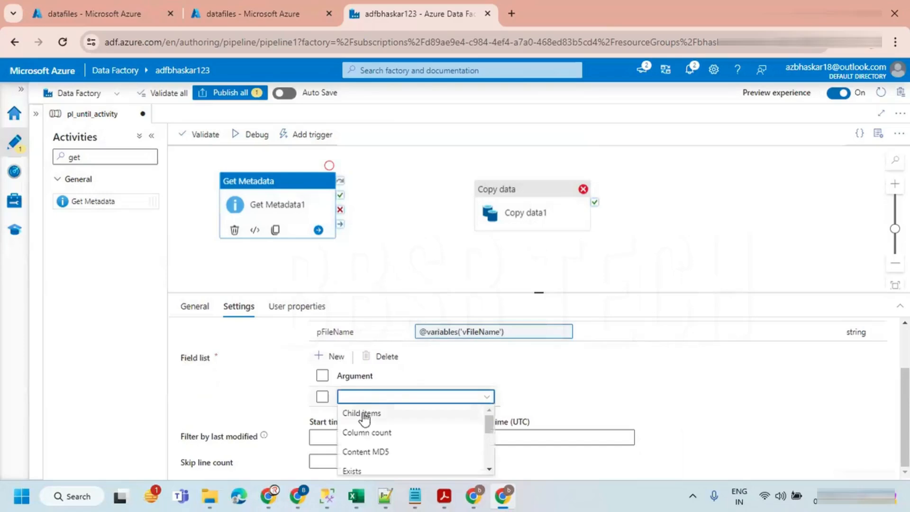
left_click(355, 471)
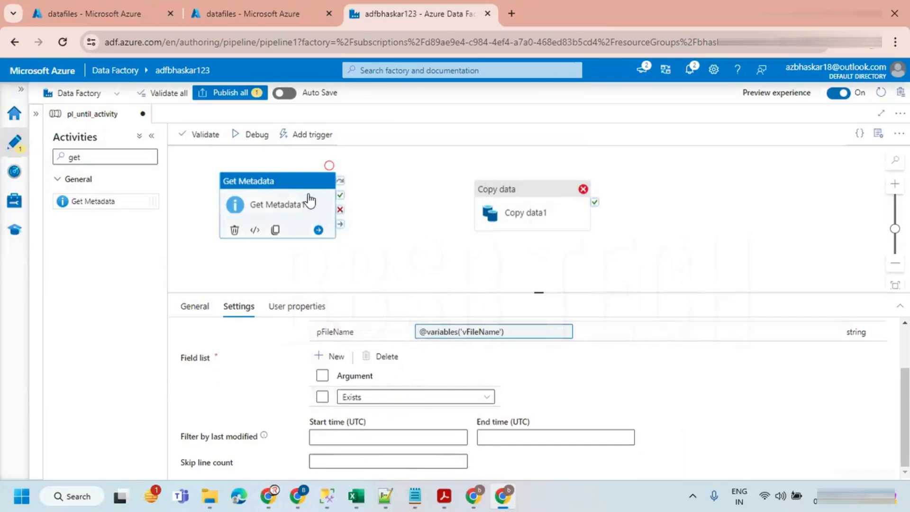
Step: Connect the Get Metadata activity's success output to the Copy data activity
mouse_move(321, 195)
left_mouse_down()
mouse_move(498, 214)
mouse_move(503, 206)
left_mouse_up()
left_click(412, 253)
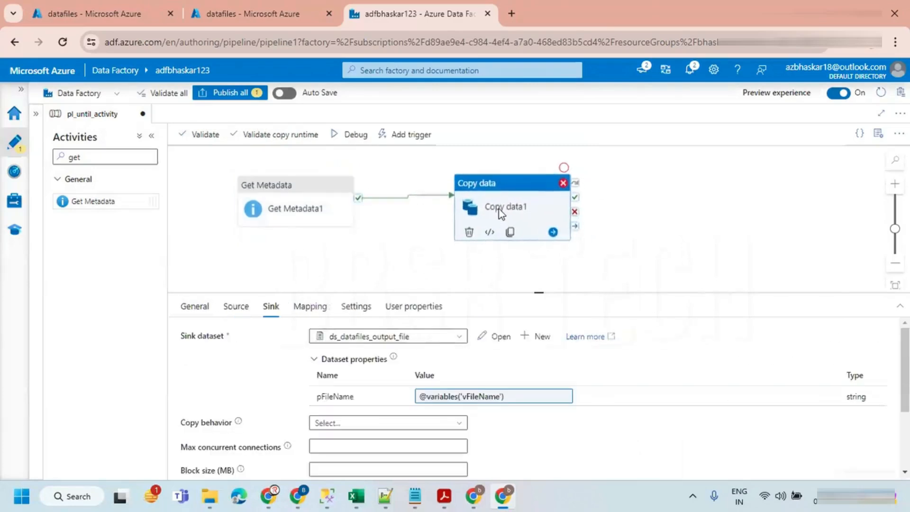
left_click(357, 226)
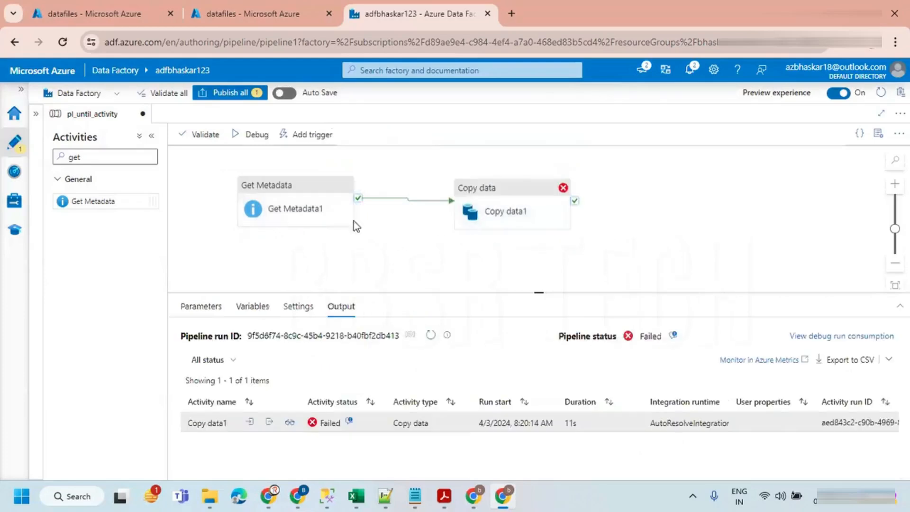
Step: Debug the pipeline and refresh the run status of its activities
left_click(242, 139)
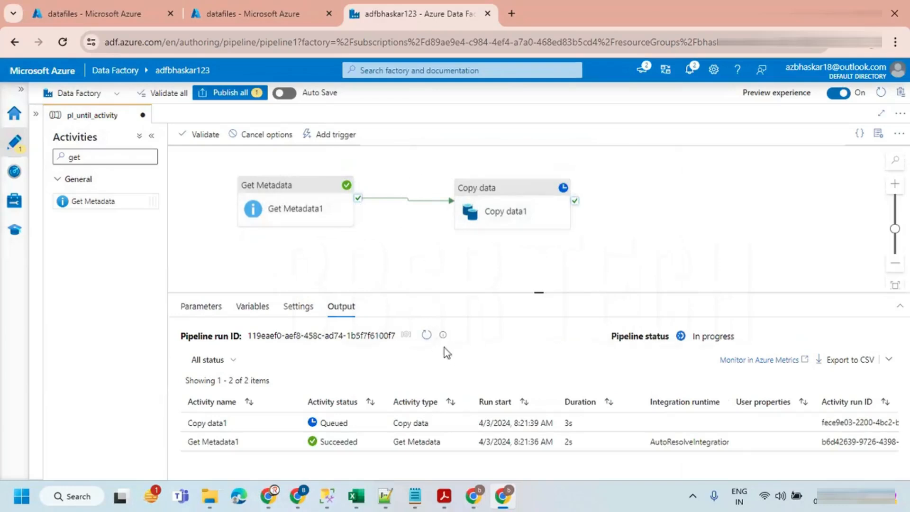
left_click(425, 336)
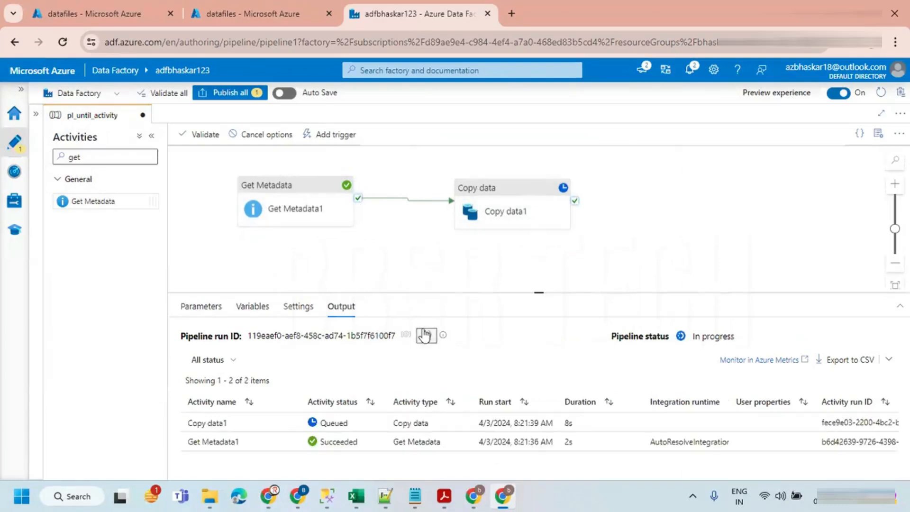
left_click(425, 335)
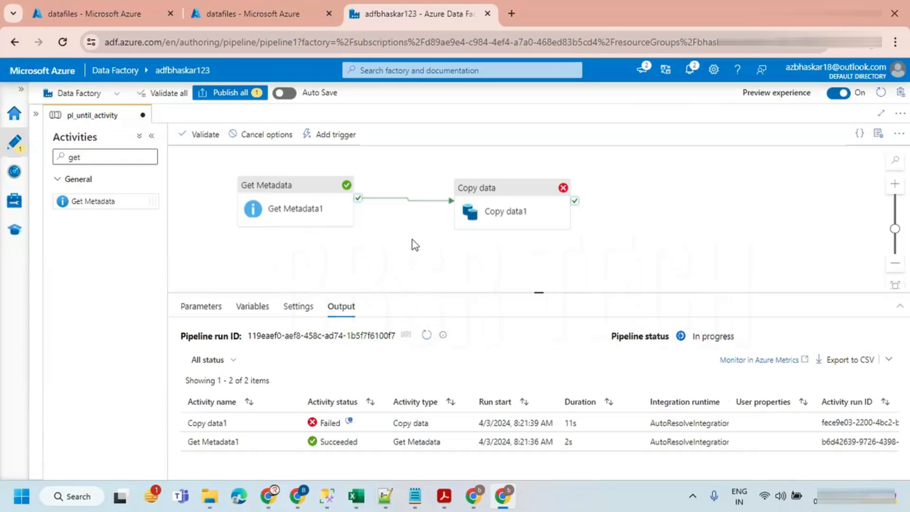
Step: Review the Get Metadata activity's settings and check the output folder of the datafiles container in the Azure portal
left_click(266, 210)
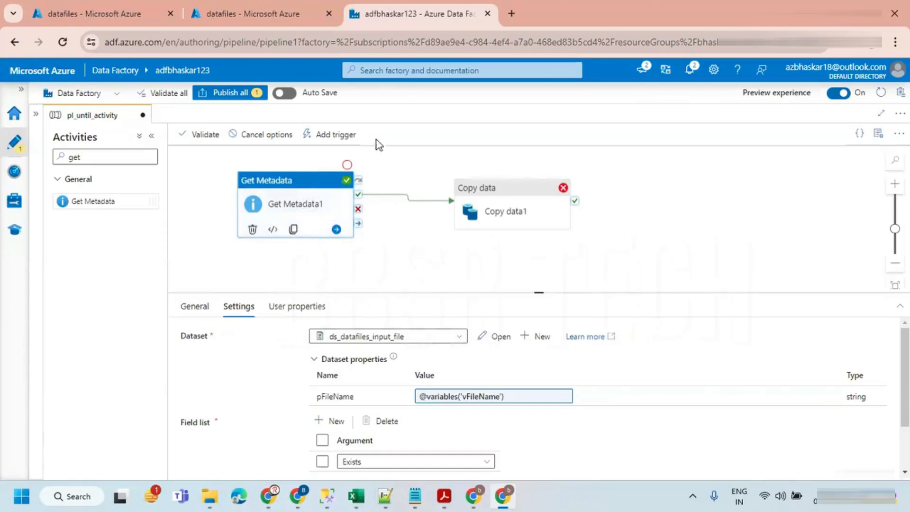
mouse_move(260, 10)
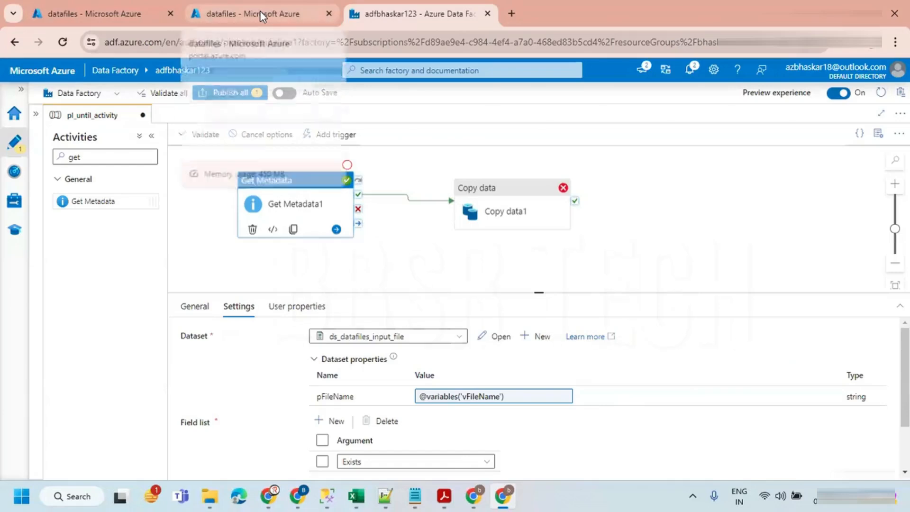
left_click(233, 10)
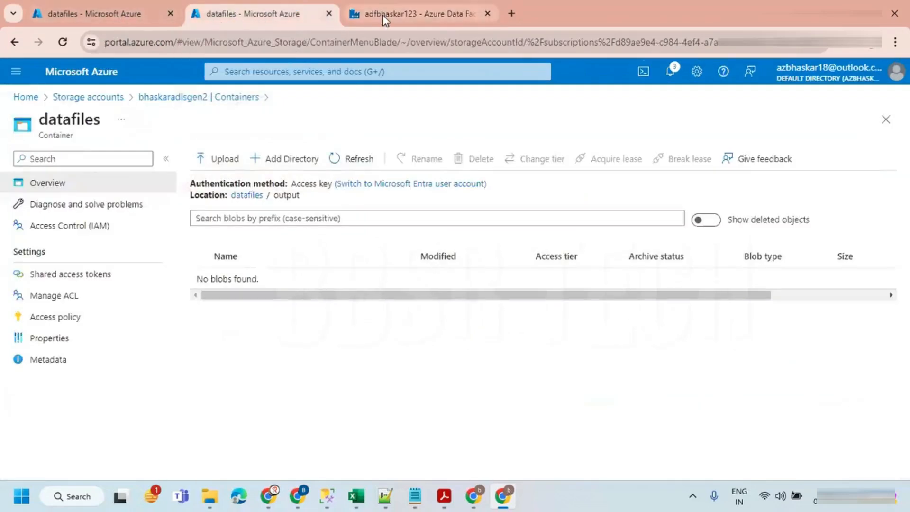
left_click(383, 16)
left_click(243, 9)
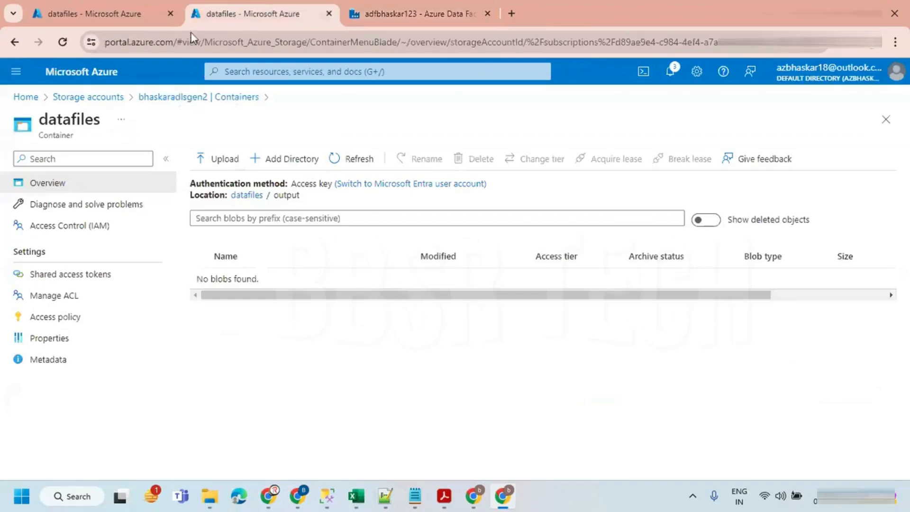
Step: Delete the customer1.csv blob from the input folder of the datafiles container
left_click(109, 5)
left_click(200, 321)
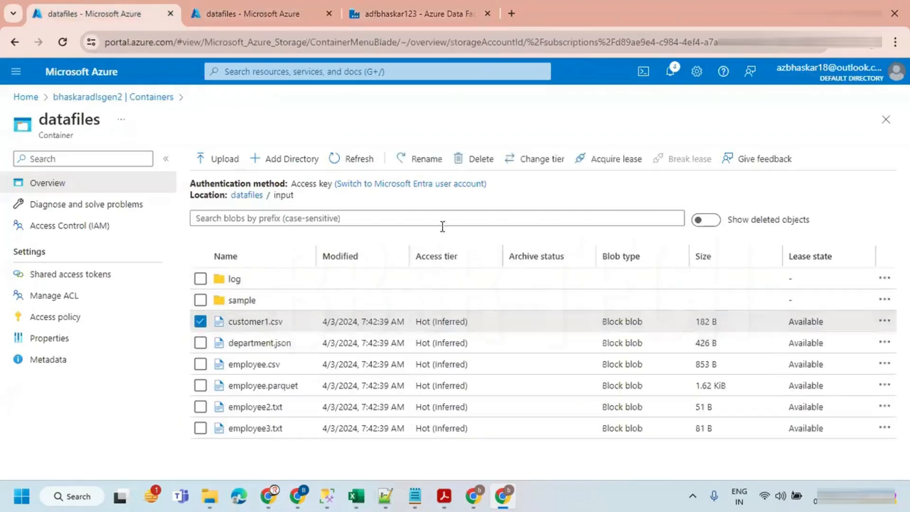
left_click(459, 158)
left_click(232, 256)
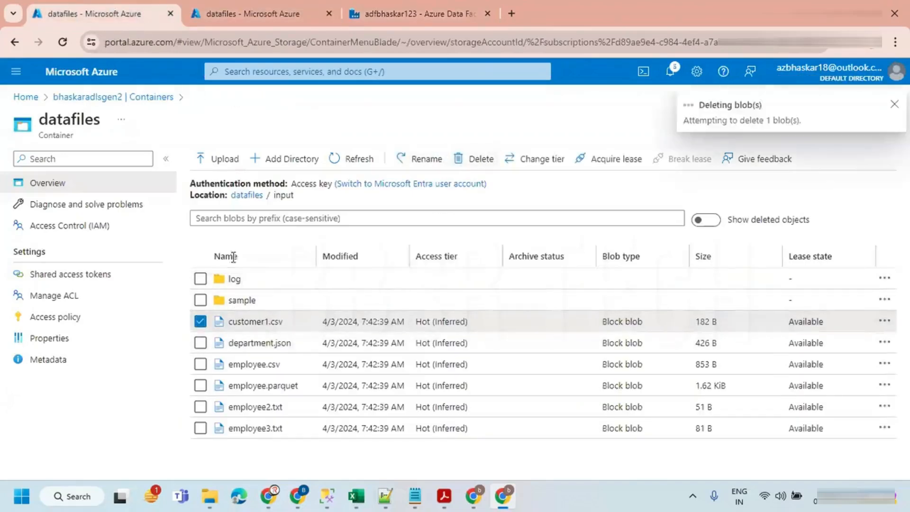
Step: Return to Azure Data Factory, debug the pipeline again and refresh its activity run status until Copy data finishes
left_click(297, 7)
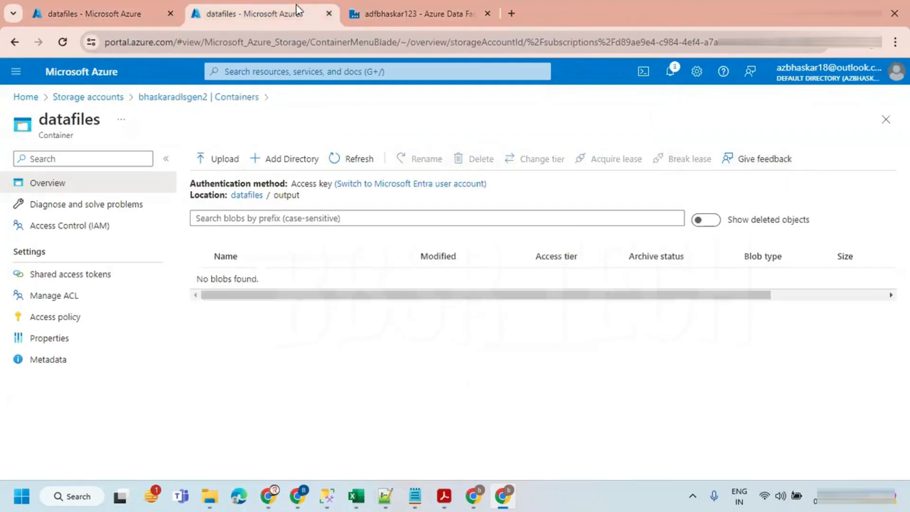
left_click(408, 14)
left_click(417, 175)
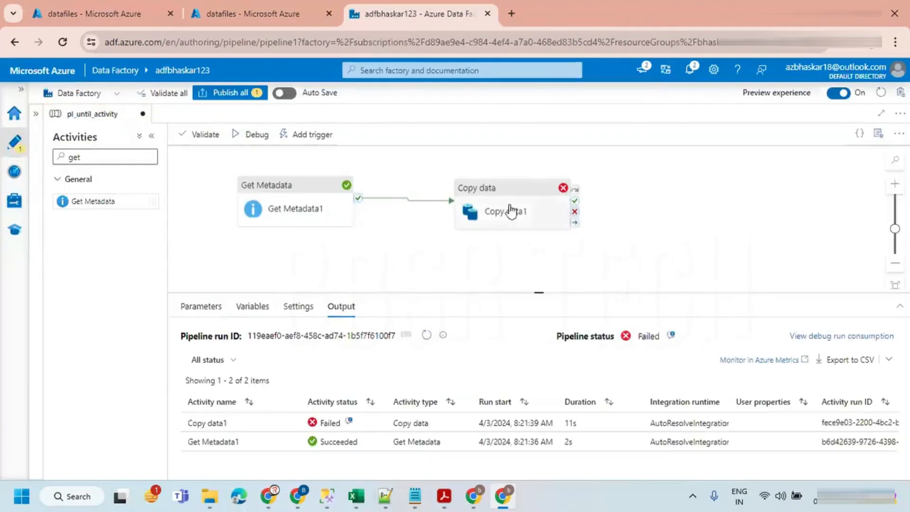
left_click(297, 195)
left_click(382, 177)
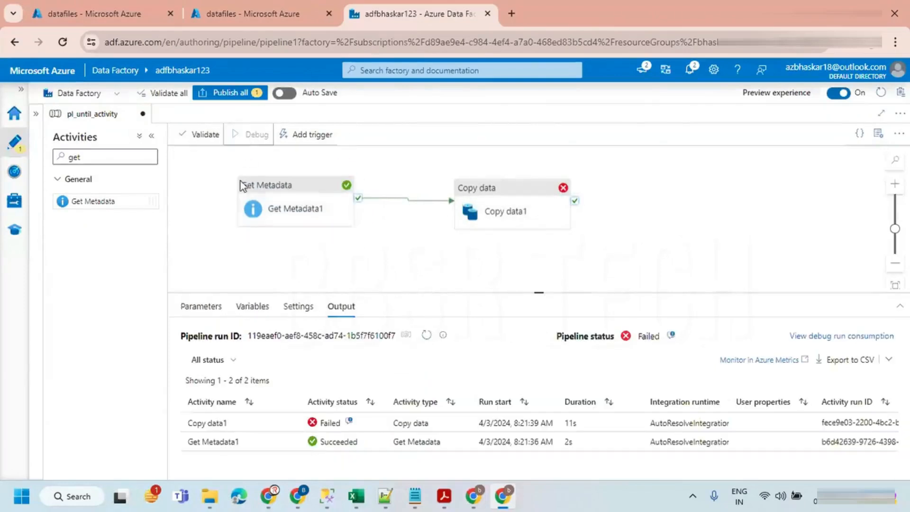
left_click(433, 336)
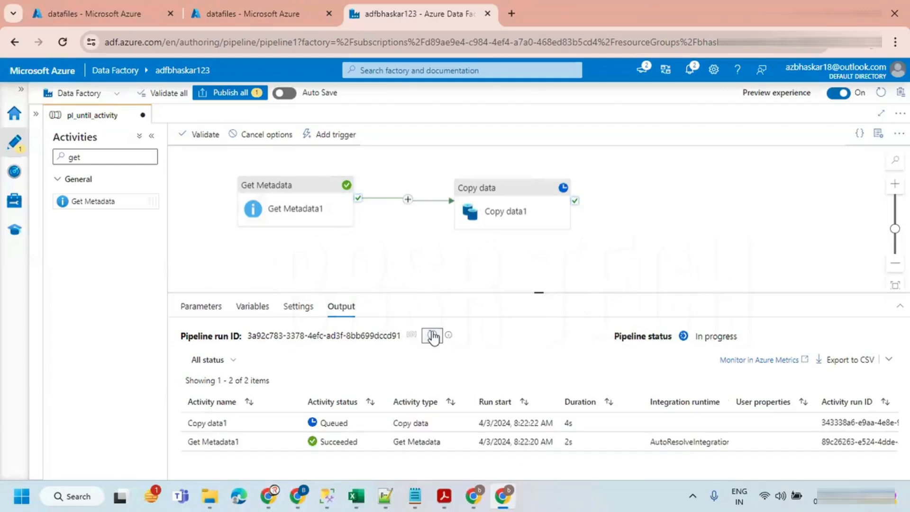
left_click(432, 337)
left_click(431, 338)
left_click(439, 339)
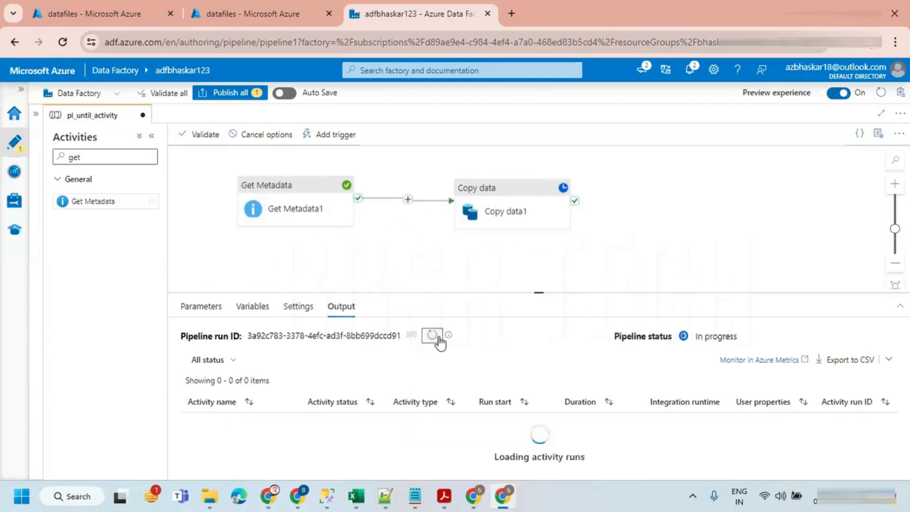
left_click(432, 338)
left_click(432, 338)
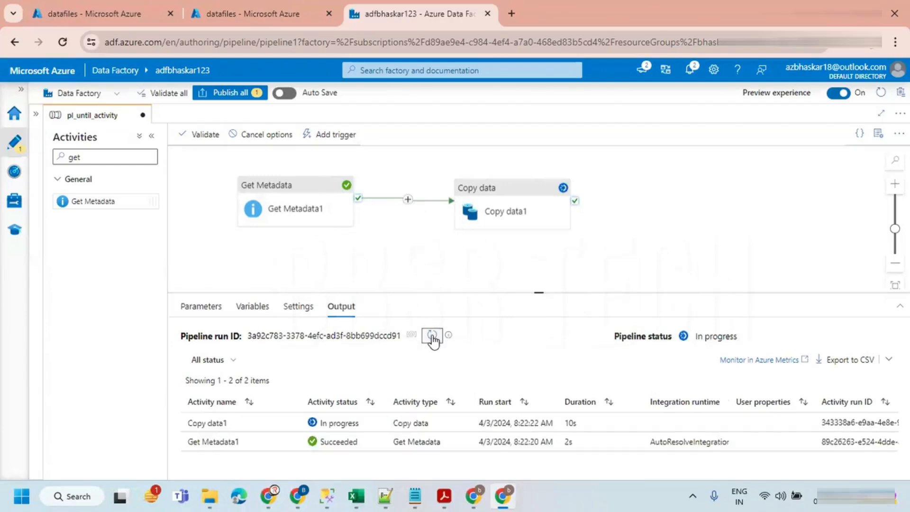
left_click(433, 338)
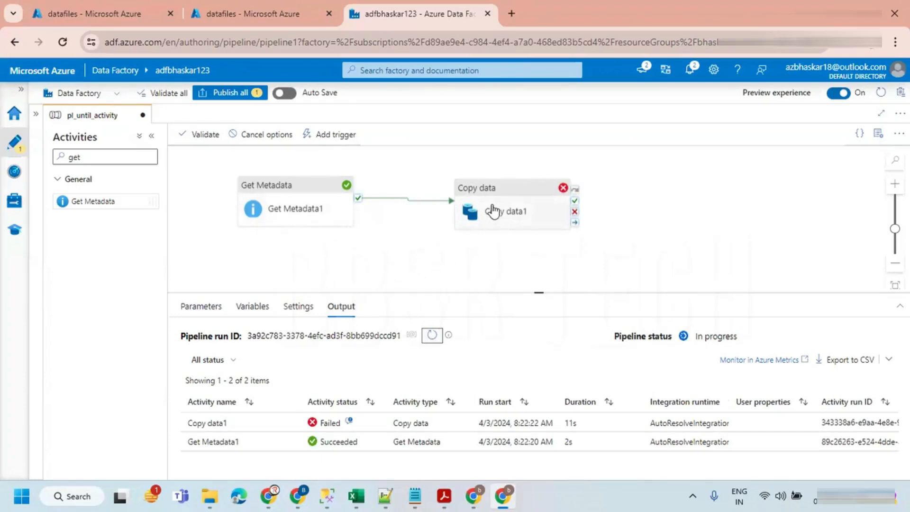
Step: Switch to the Zoom whiteboard and mark the Until Activity definition with a red tick and underlines
left_click(481, 496)
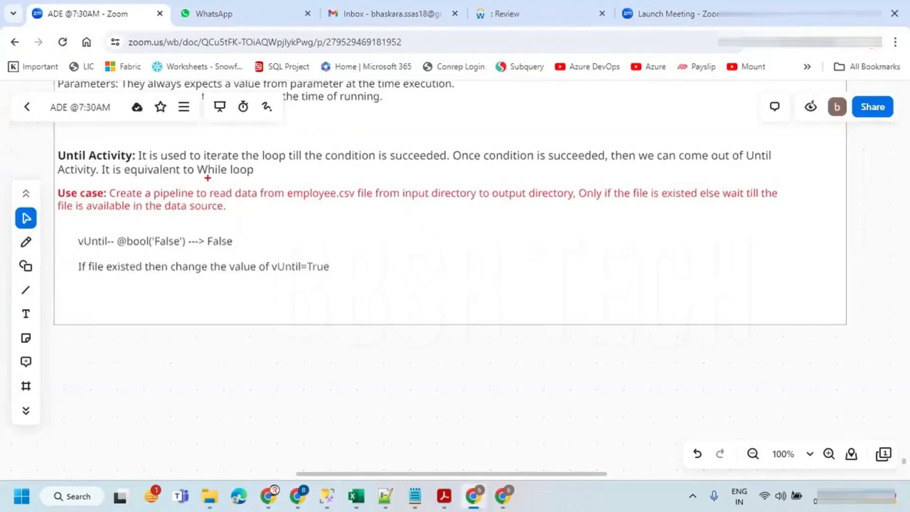
mouse_move(34, 161)
left_mouse_down()
mouse_move(86, 119)
mouse_move(83, 108)
left_mouse_up()
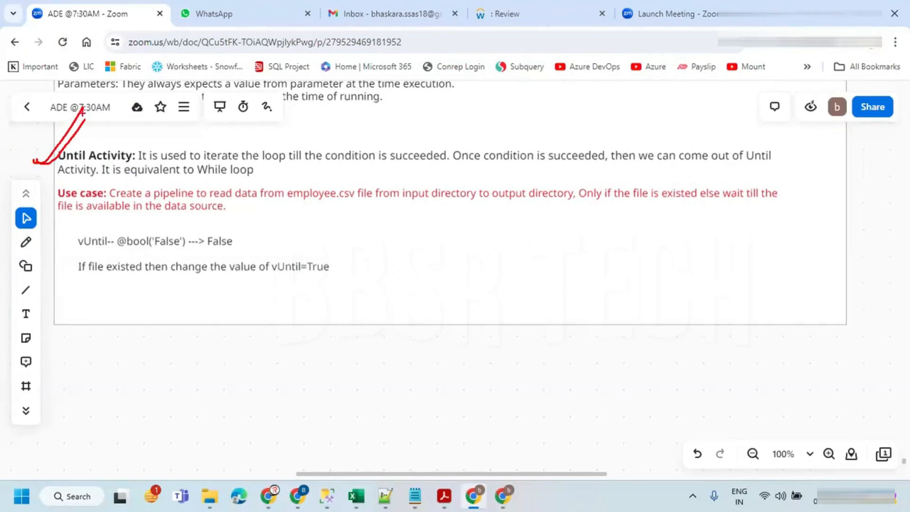
left_click_drag(58, 162, 446, 165)
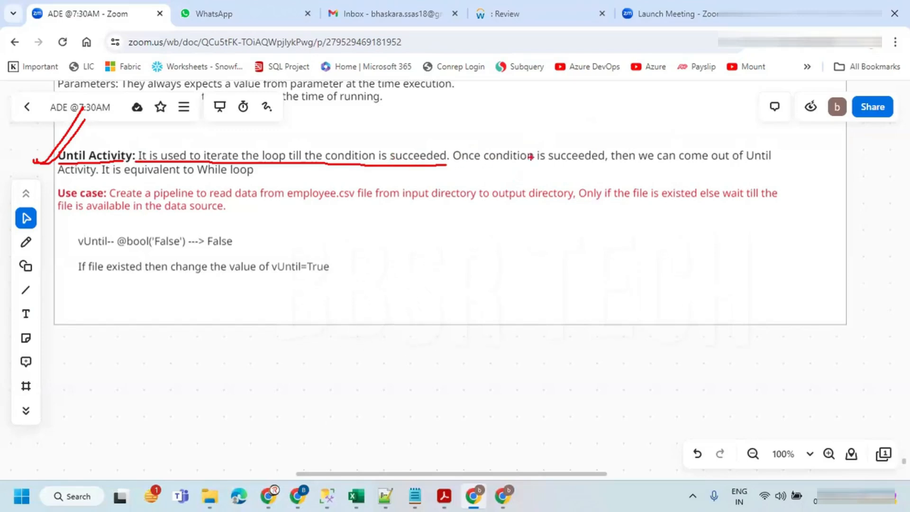
left_click_drag(612, 160, 763, 160)
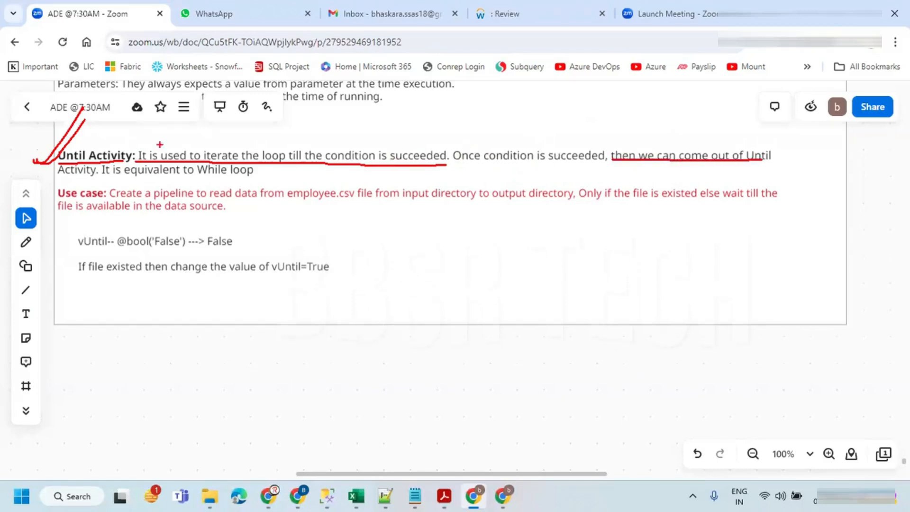
left_click_drag(44, 178, 156, 183)
Step: Draw a red box below the use case and handwrite "While" with a downward arrow beside it
mouse_move(383, 242)
left_mouse_down()
mouse_move(554, 392)
mouse_move(371, 252)
left_mouse_up()
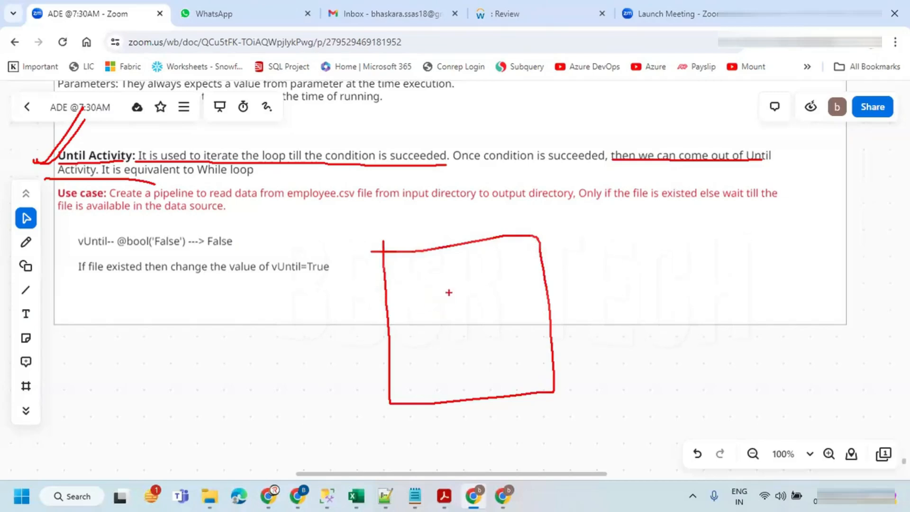
mouse_move(623, 219)
left_mouse_down()
mouse_move(636, 252)
mouse_move(663, 213)
mouse_move(706, 256)
mouse_move(745, 250)
left_mouse_up()
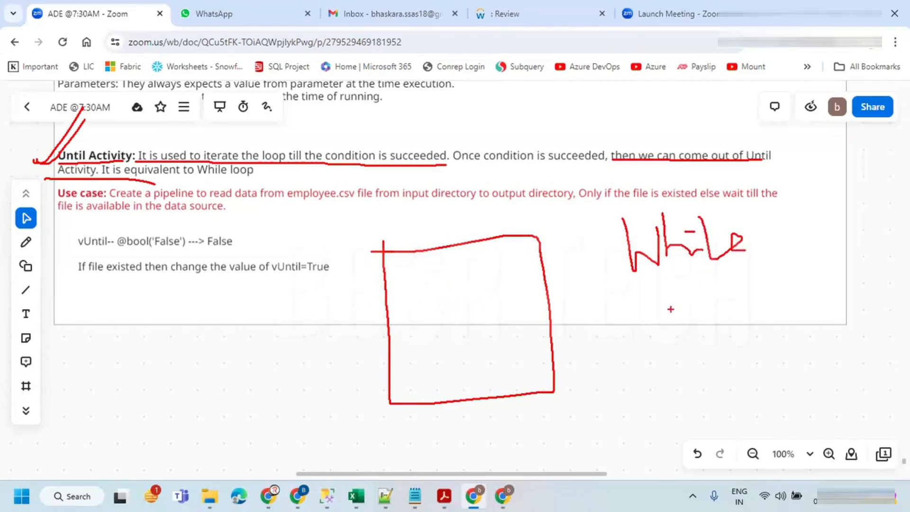
left_click_drag(808, 154, 753, 312)
left_click_drag(735, 283, 768, 283)
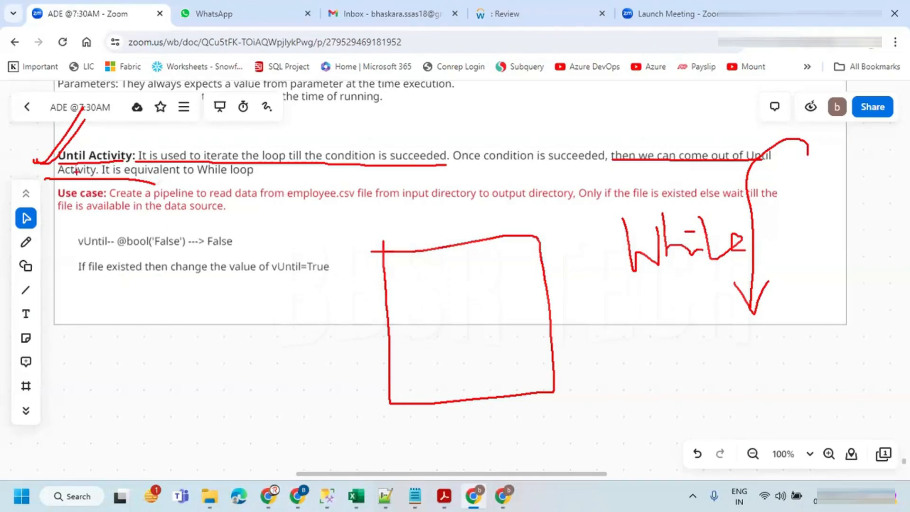
Step: Underline the While loop equivalence and the employee.csv use case in red, and clear all the annotations
left_click_drag(105, 175, 239, 175)
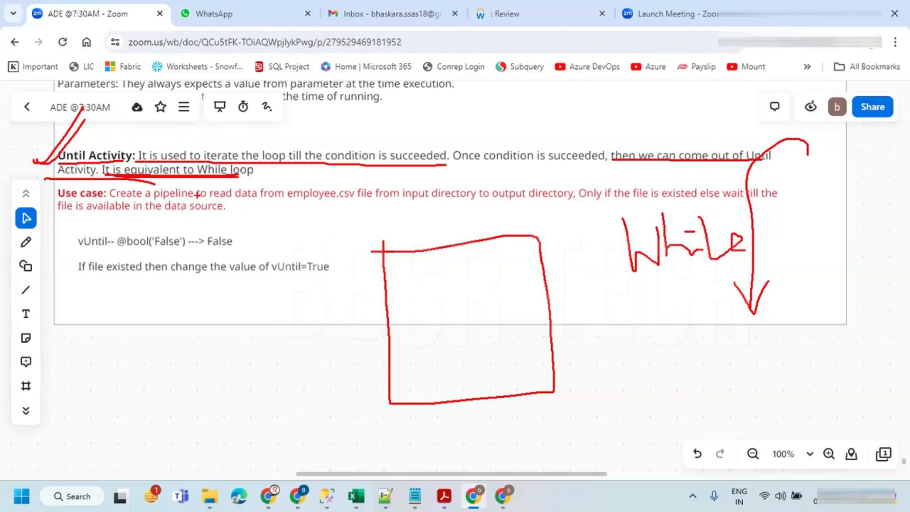
left_click_drag(110, 199, 765, 204)
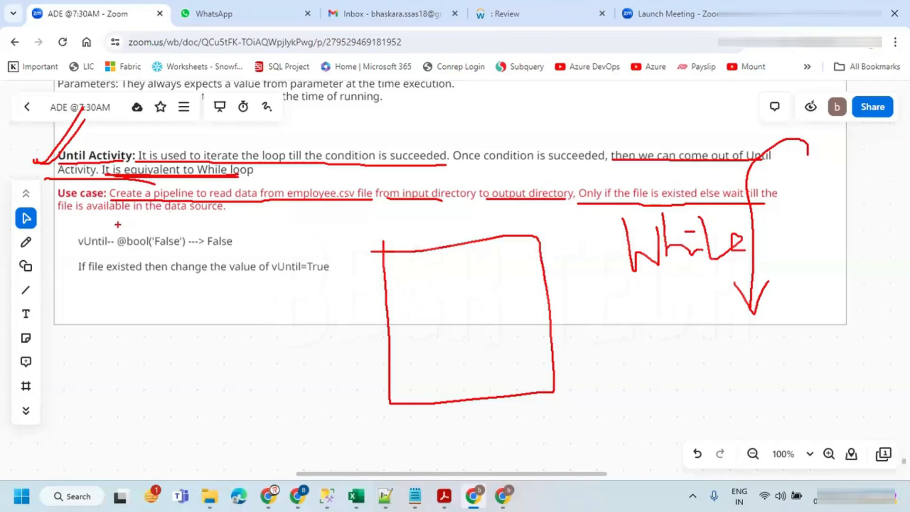
key("Escape")
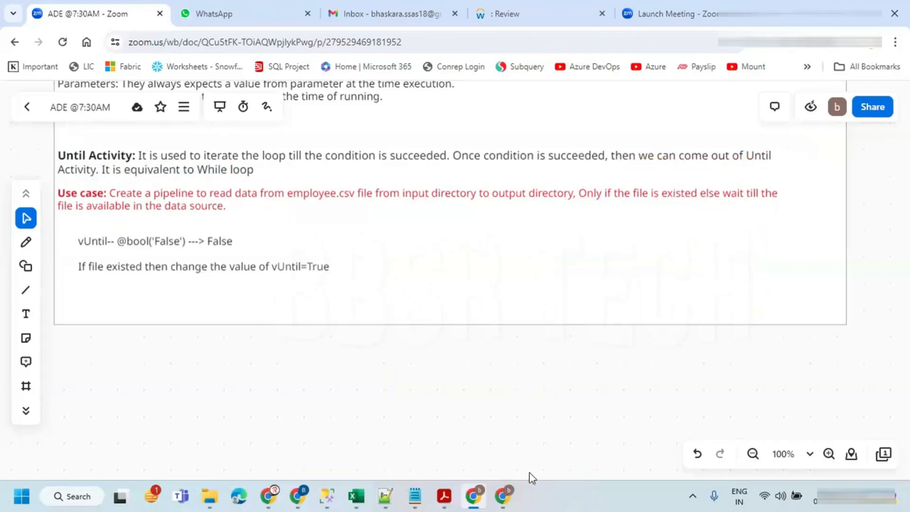
Step: Switch back to Azure Data Factory and add a String pipeline variable named vUntil without a default value
left_click(506, 495)
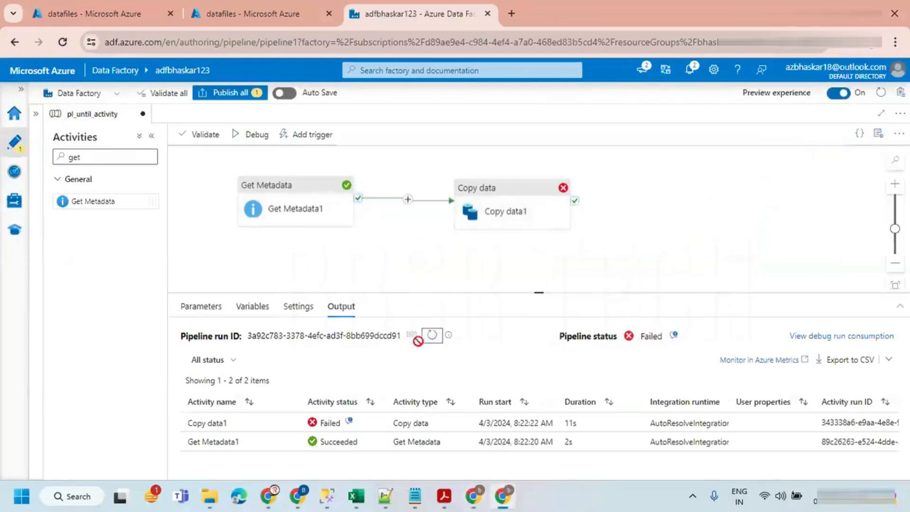
left_click(252, 306)
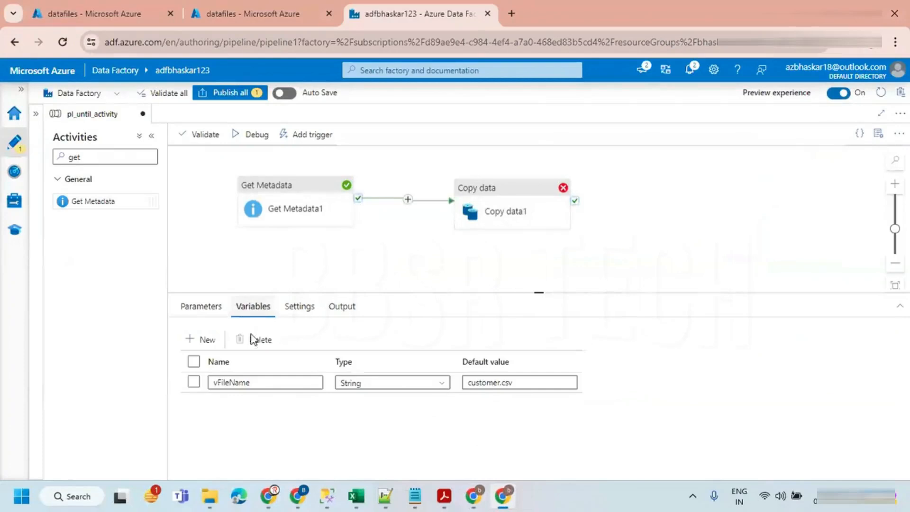
left_click(206, 347)
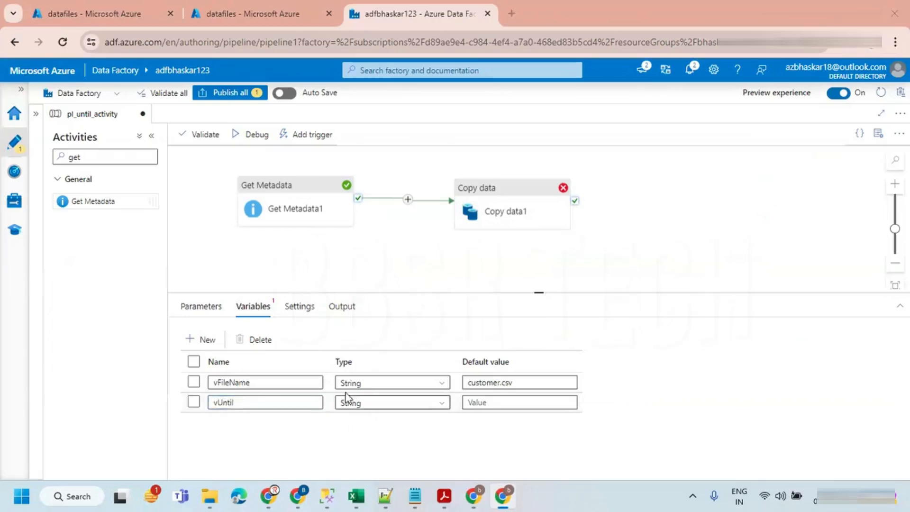
key("alt+Tab")
key("alt+Tab")
left_click(495, 402)
left_click(426, 404)
left_click(487, 415)
Step: Make room on the canvas and add an Until activity to the left of the Get Metadata and Copy data activities
left_click_drag(550, 208, 664, 217)
left_click_drag(334, 201, 550, 208)
left_click(258, 215)
left_click_drag(90, 156, 33, 167)
key("BackSpace")
type("unt")
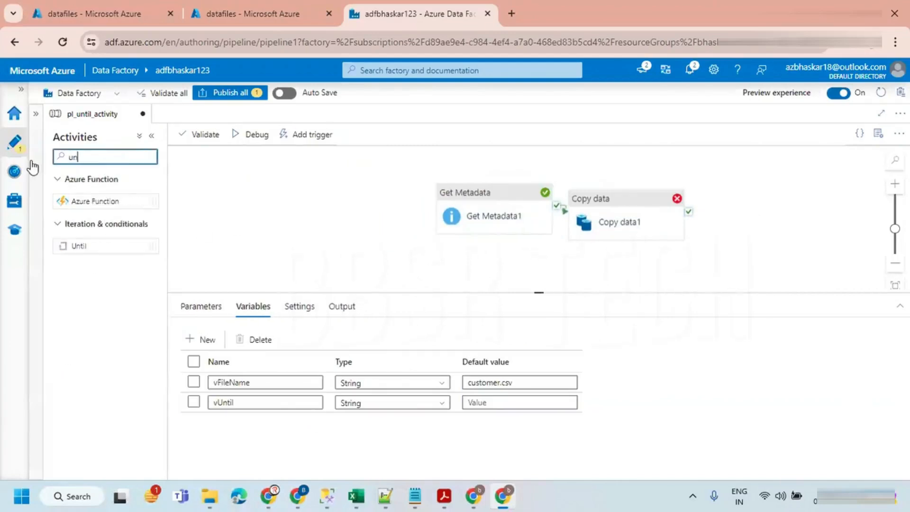
left_click_drag(79, 201, 261, 187)
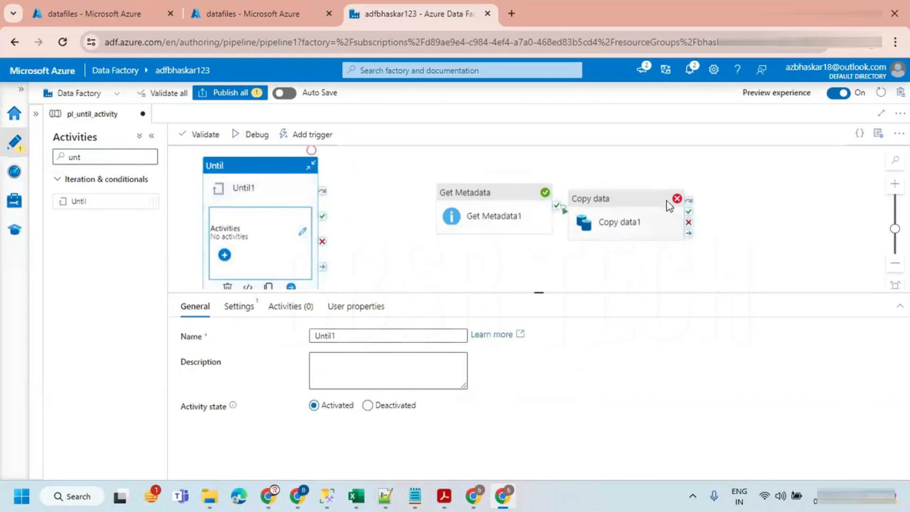
left_click_drag(636, 216, 728, 215)
left_click_drag(487, 193, 544, 193)
left_click_drag(271, 160, 326, 157)
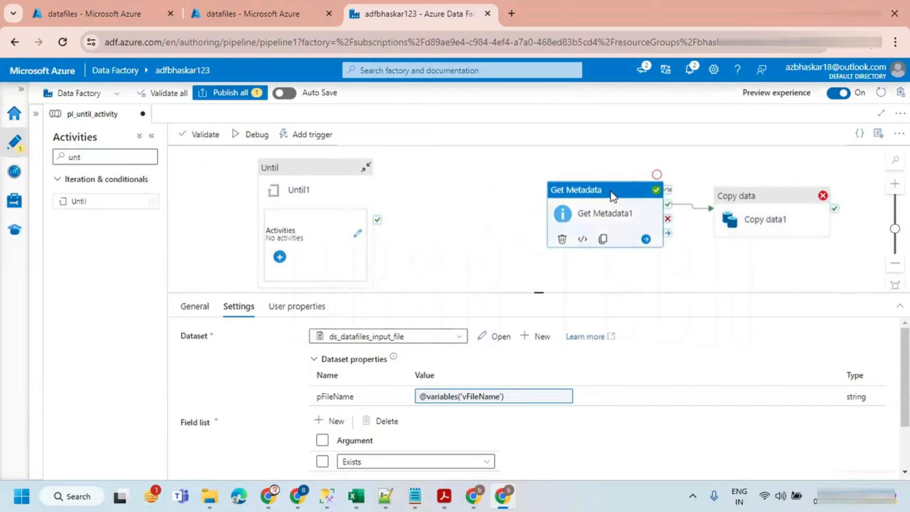
Step: Cut the Get Metadata activity from the canvas and reposition the Copy data and Until activities
key("ctrl+x")
left_click_drag(733, 202, 687, 181)
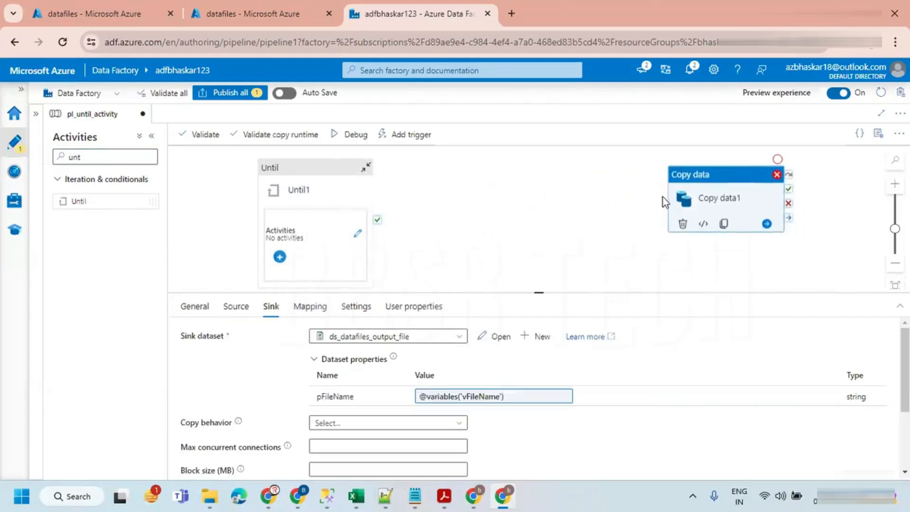
left_click_drag(539, 291, 539, 359)
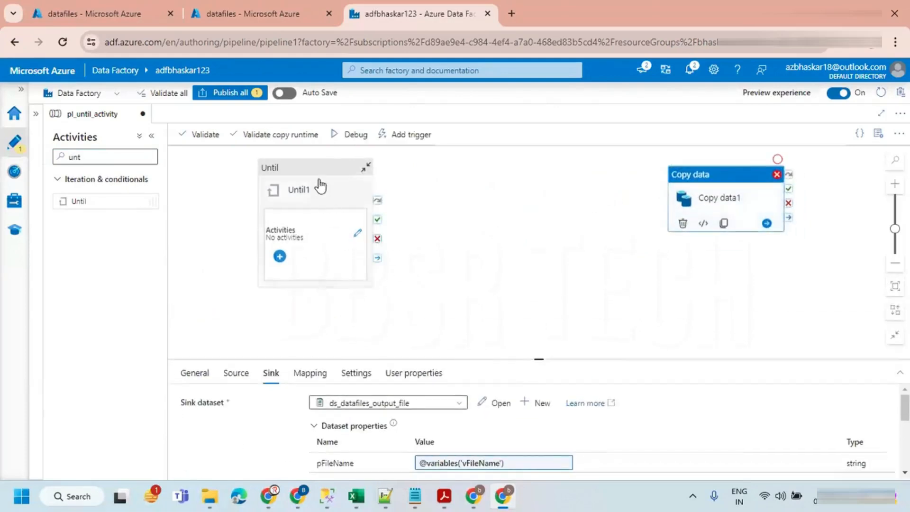
left_click_drag(319, 183, 362, 181)
left_click_drag(528, 358, 524, 246)
left_click(240, 261)
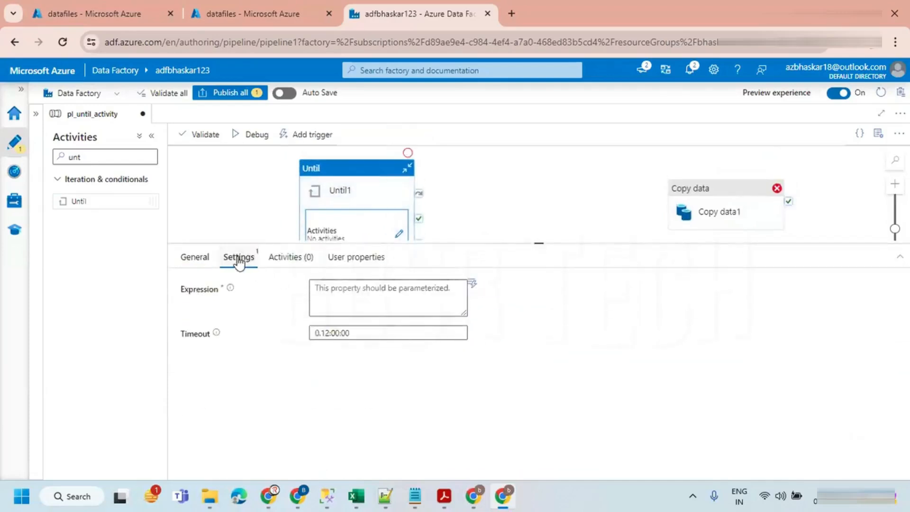
left_click(334, 287)
left_click(352, 326)
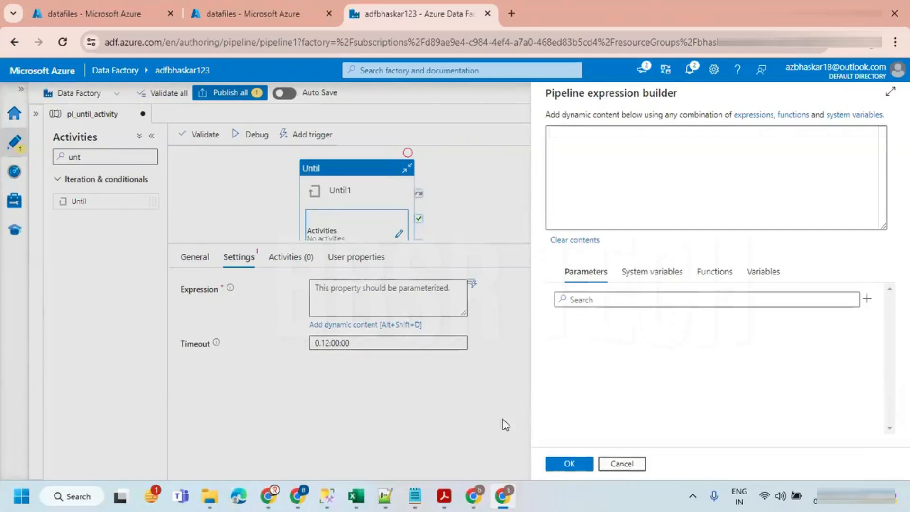
left_click(623, 463)
left_click(206, 206)
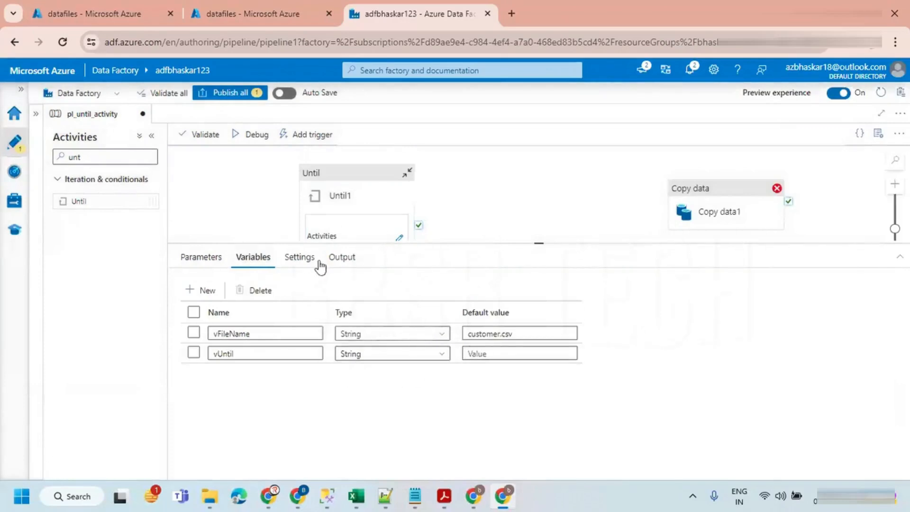
left_click(295, 262)
left_click(349, 203)
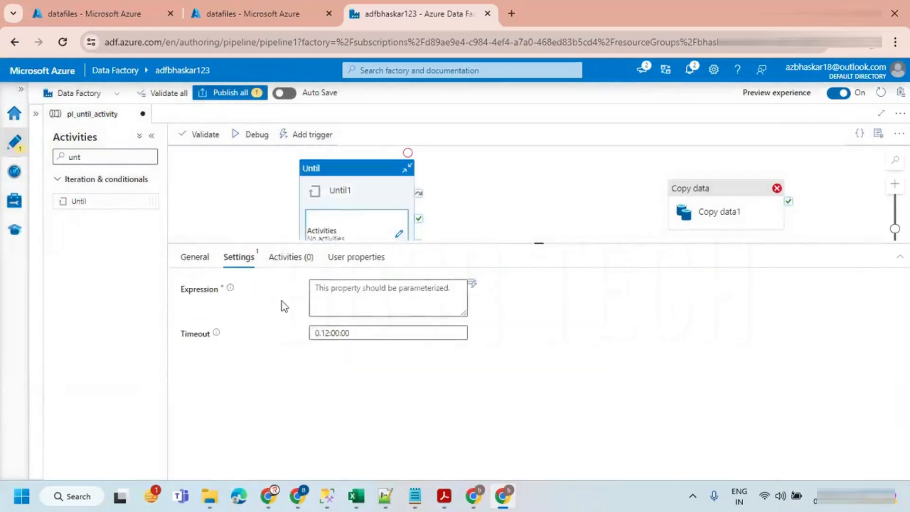
left_click(368, 296)
left_click(359, 327)
left_click(585, 132)
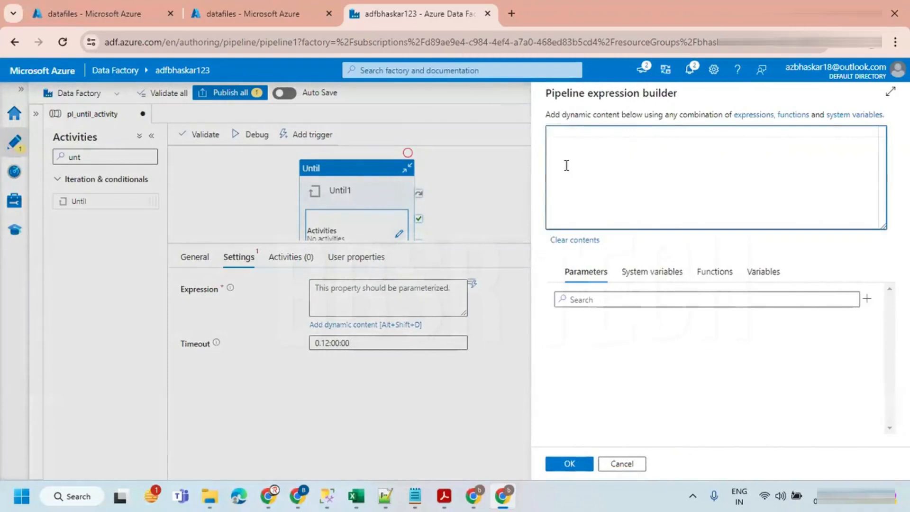
type("@bool()")
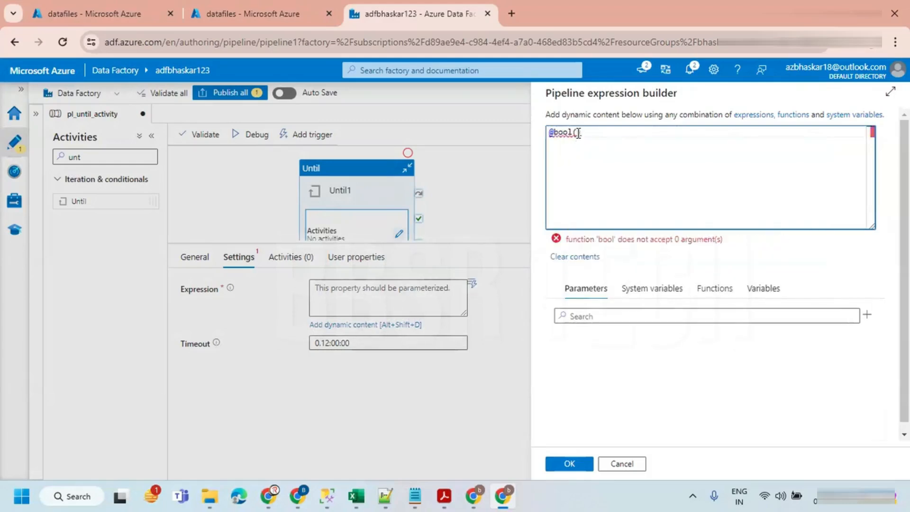
left_click(764, 290)
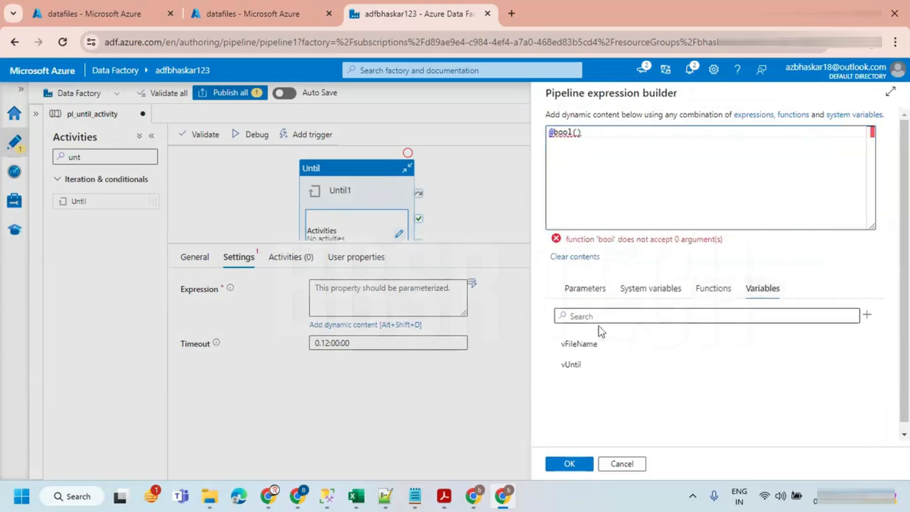
left_click(573, 373)
left_click(698, 135)
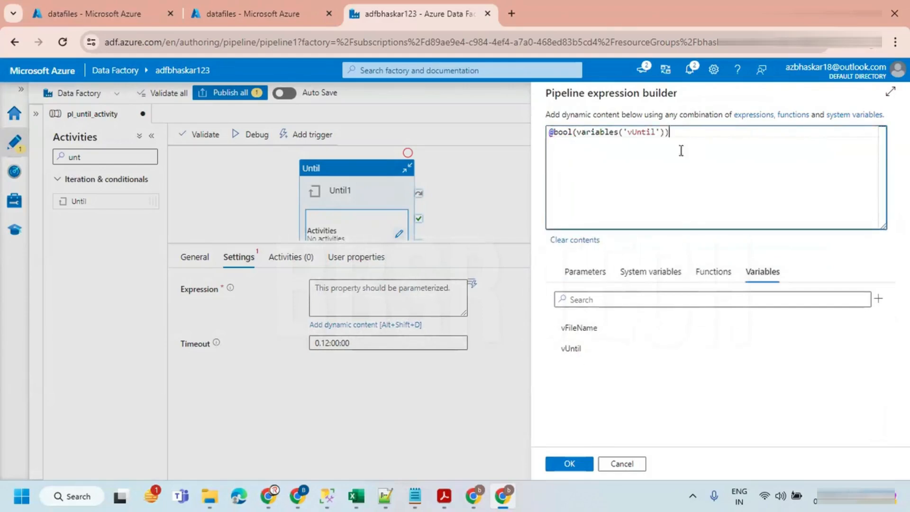
left_click(473, 496)
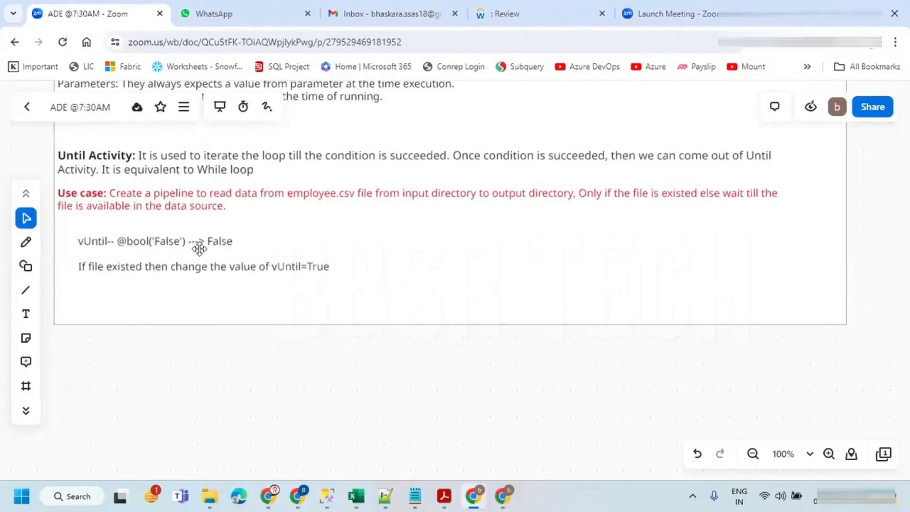
left_click(504, 496)
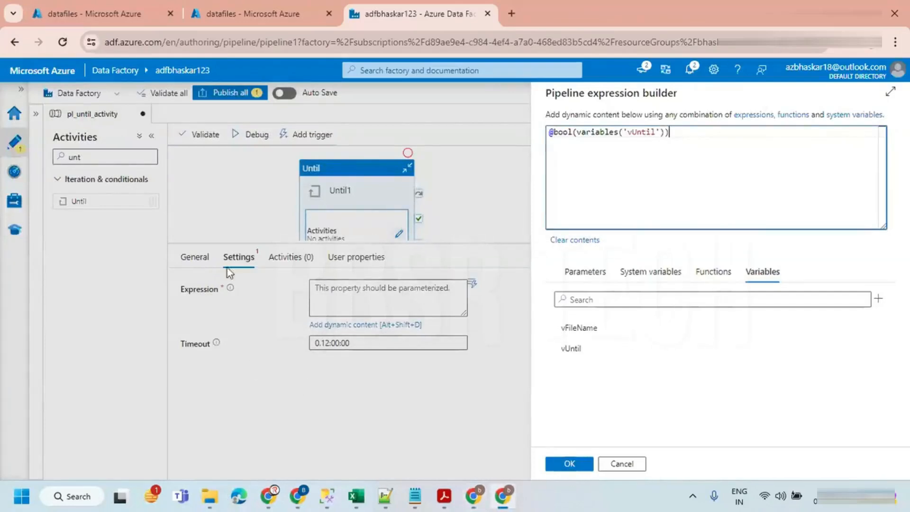
left_click(569, 464)
Step: Set the default value of the pipeline variable vUntil to False
left_click(220, 206)
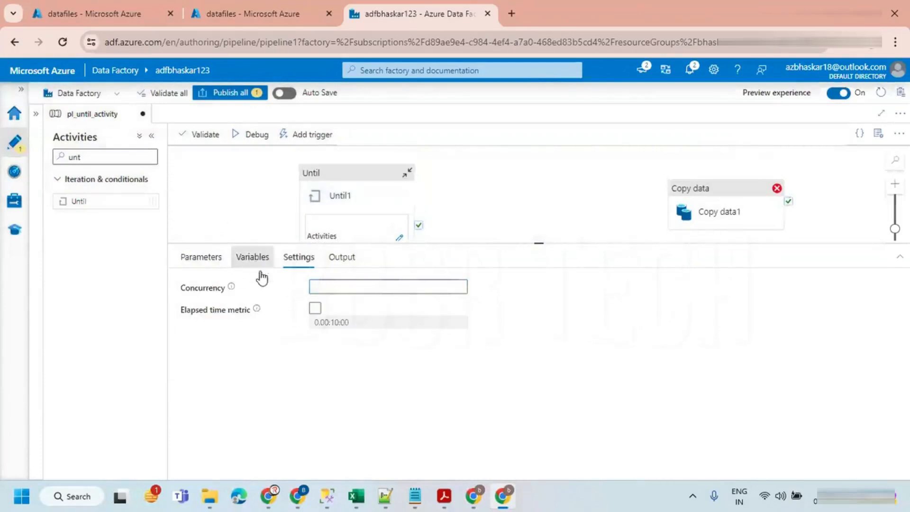
left_click(261, 273)
left_click(499, 354)
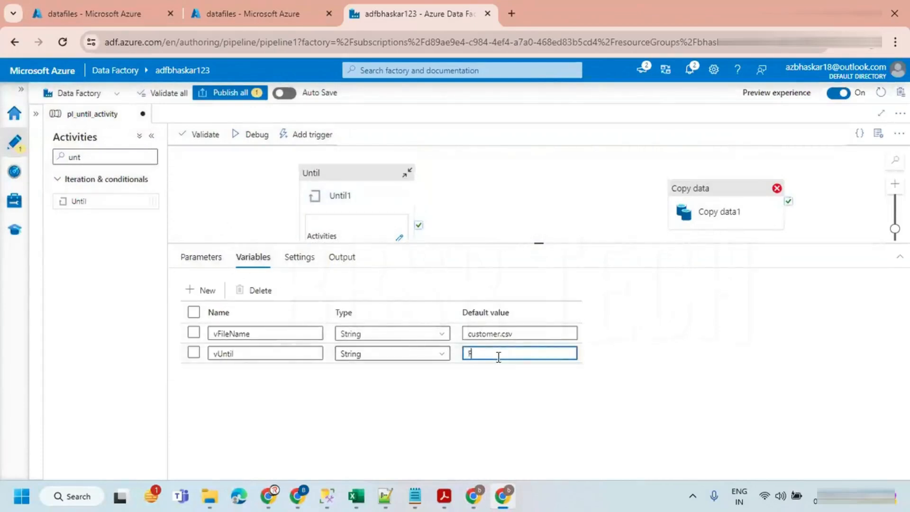
left_click(476, 403)
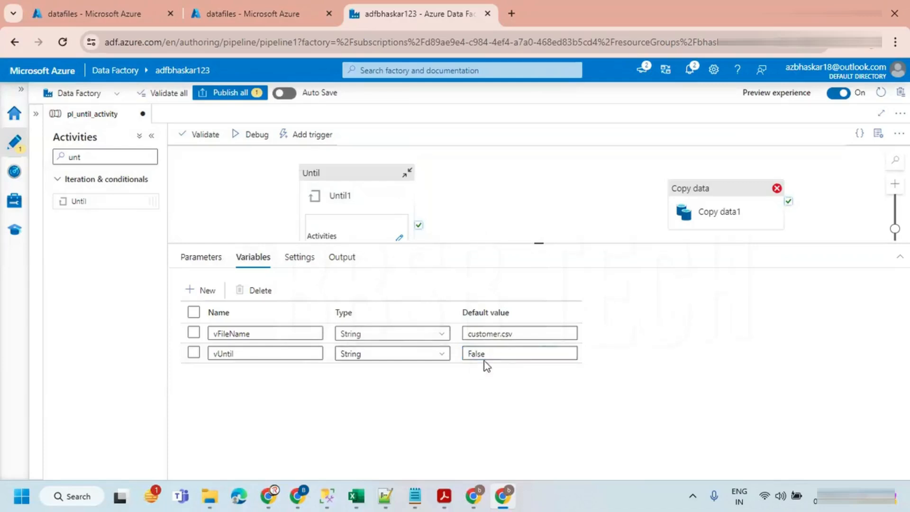
double_click(474, 357)
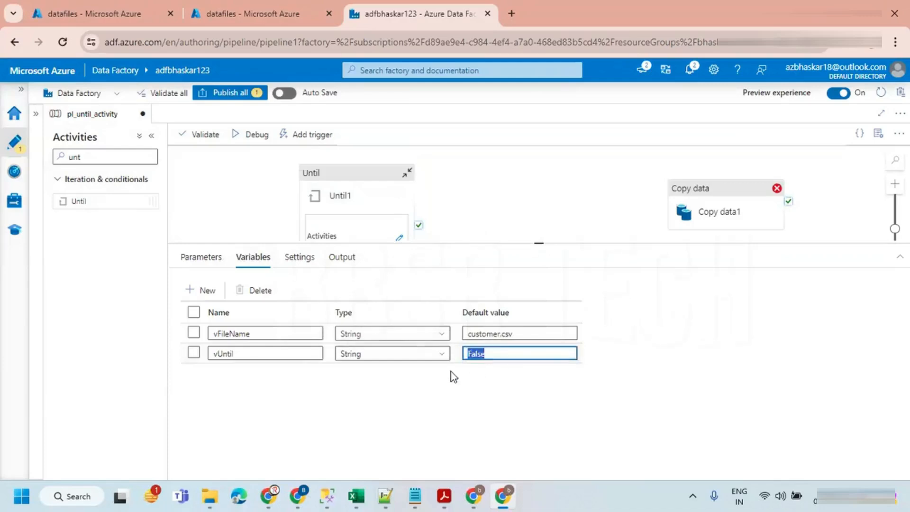
Step: Reopen the Until activity's expression and review its bool function and the vUntil variable
left_click(358, 180)
left_click(372, 296)
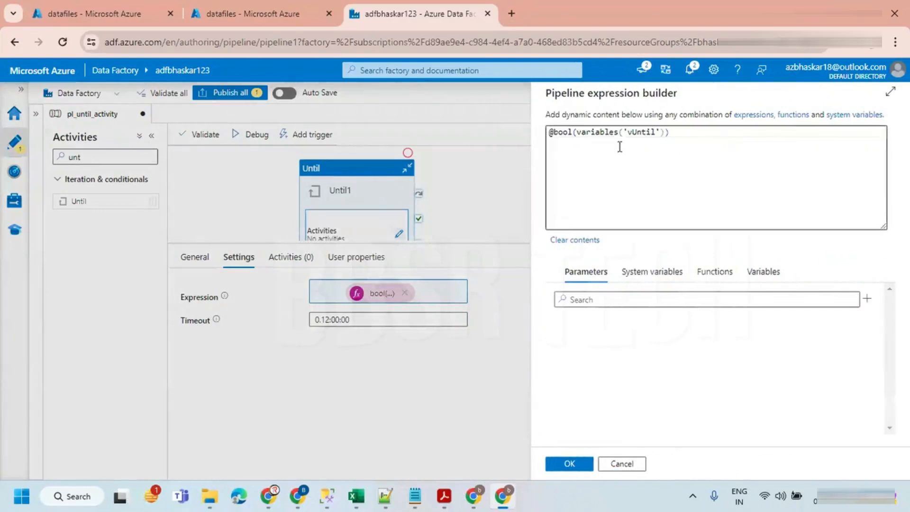
double_click(561, 132)
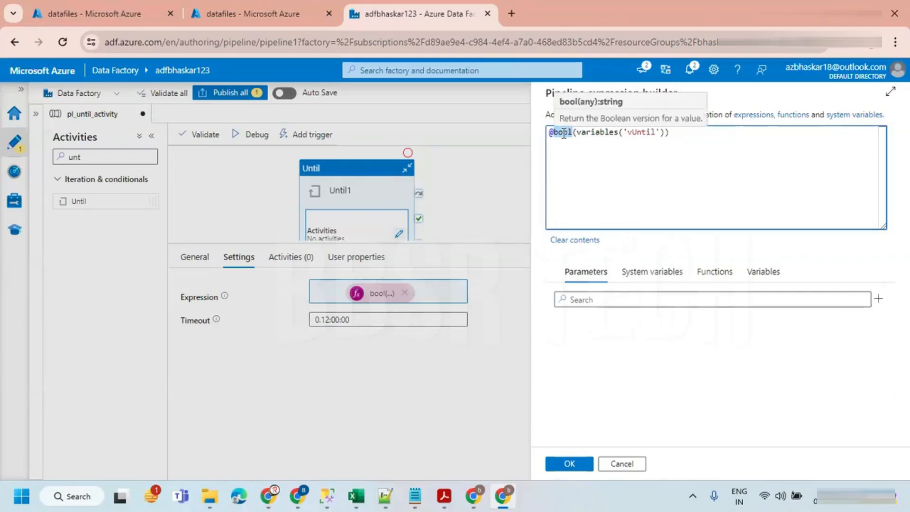
left_click_drag(628, 133, 663, 132)
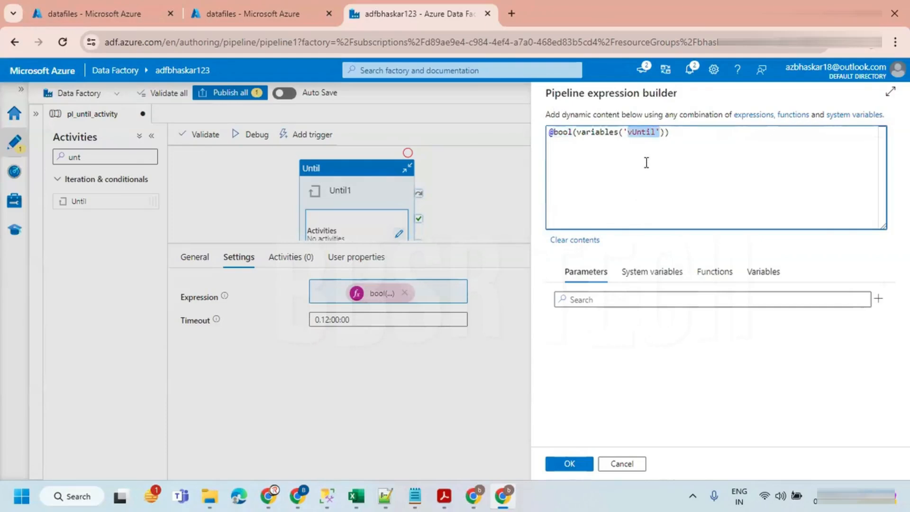
double_click(565, 134)
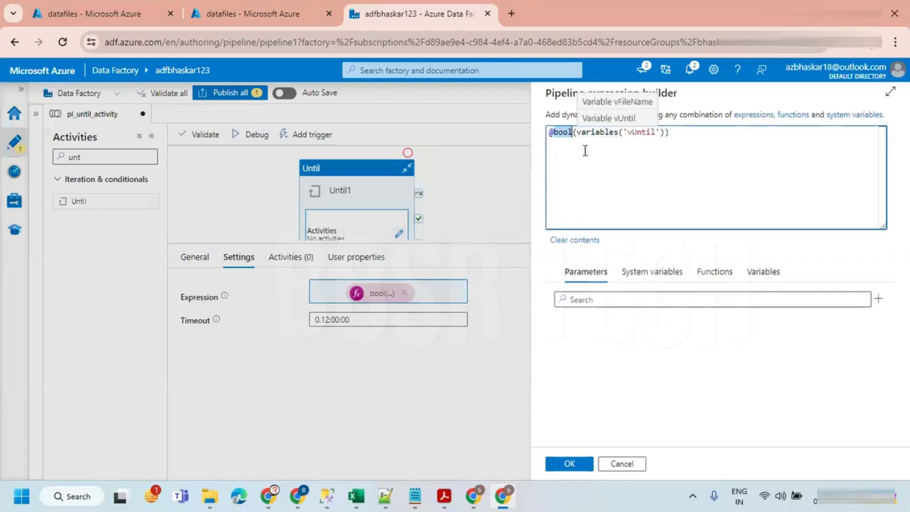
left_click(478, 497)
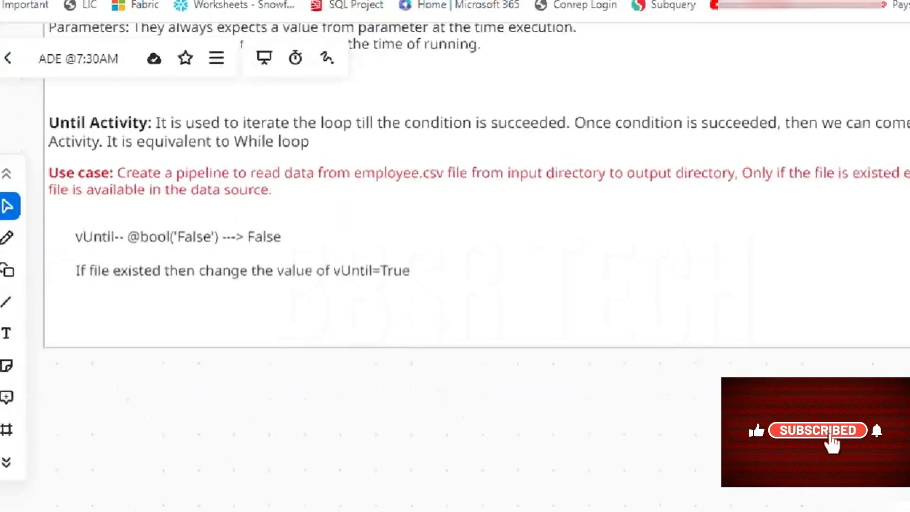
left_click_drag(175, 247, 212, 245)
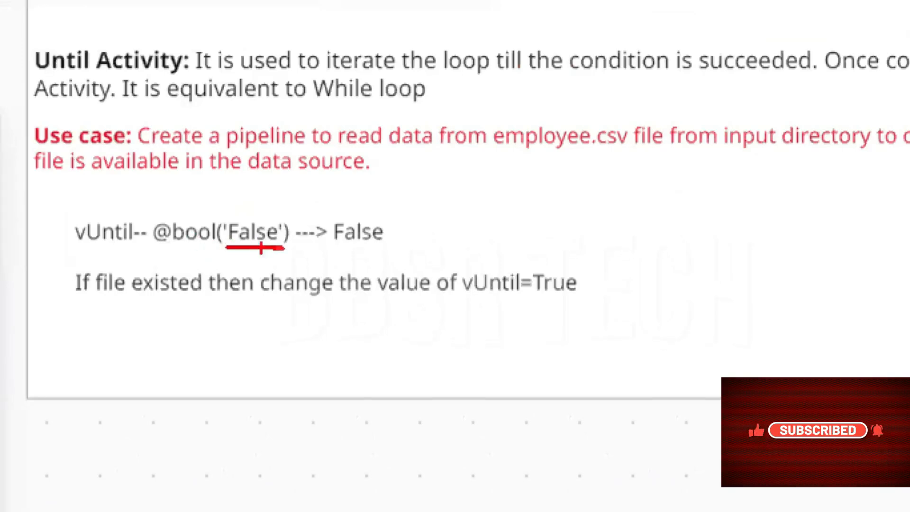
left_click_drag(332, 246, 390, 246)
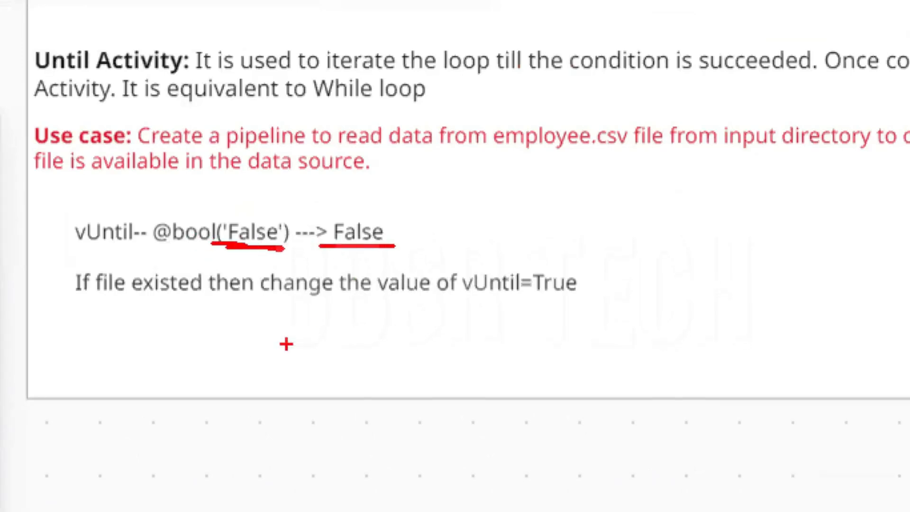
key("Escape")
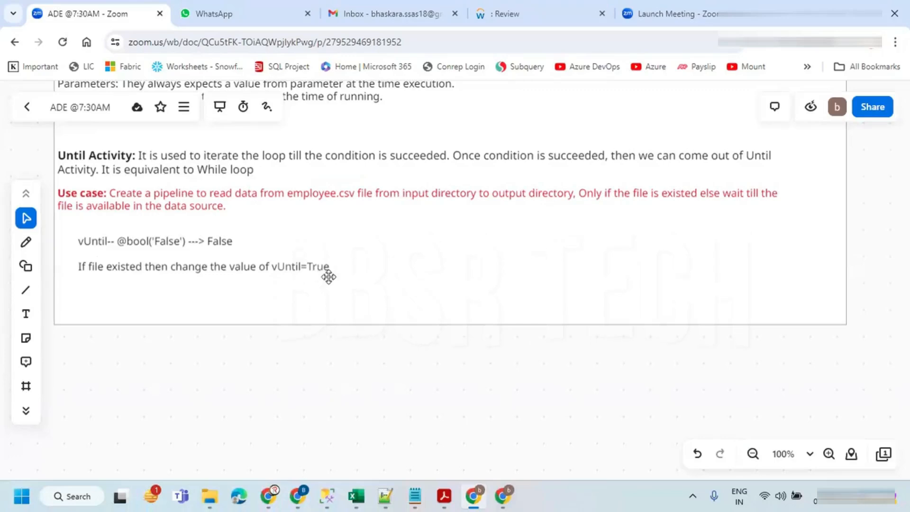
Step: Switch back to Azure Data Factory, confirm the Until expression and open the Until activity's inner activities for editing
key("alt+Tab")
left_click(586, 467)
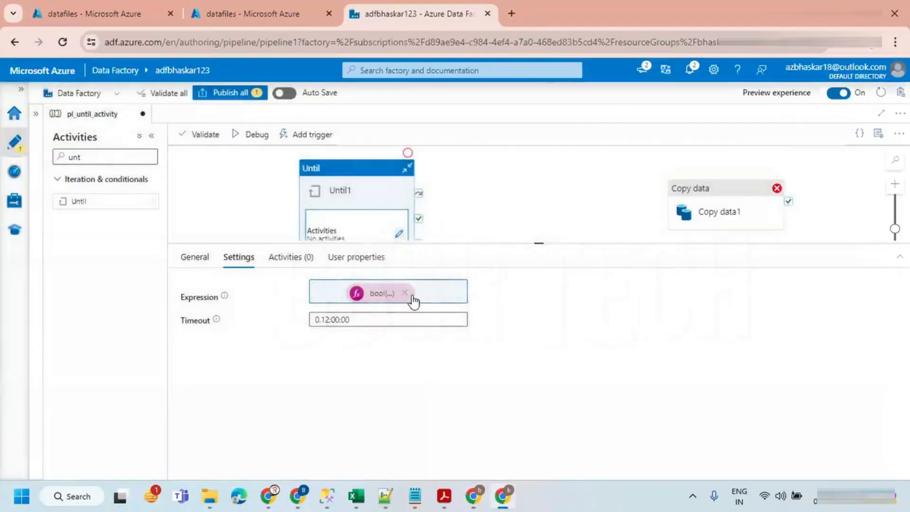
left_click_drag(543, 243, 539, 317)
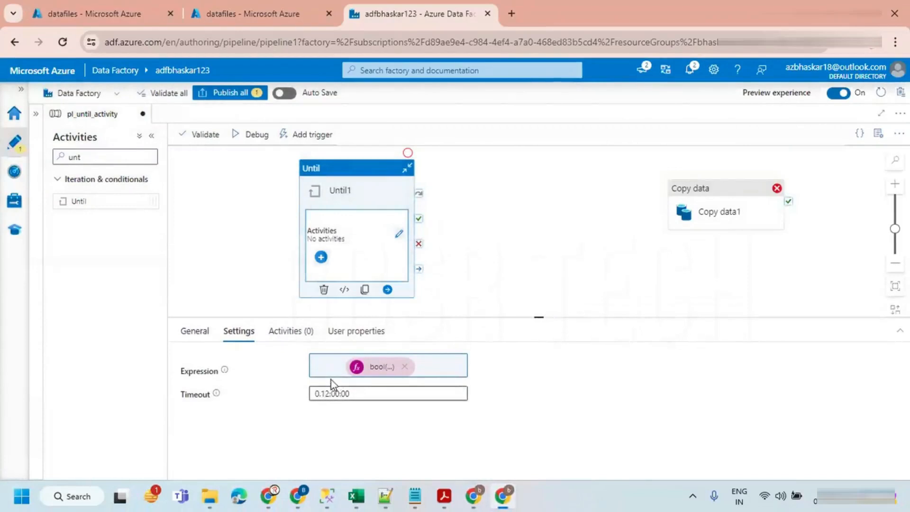
left_click(398, 234)
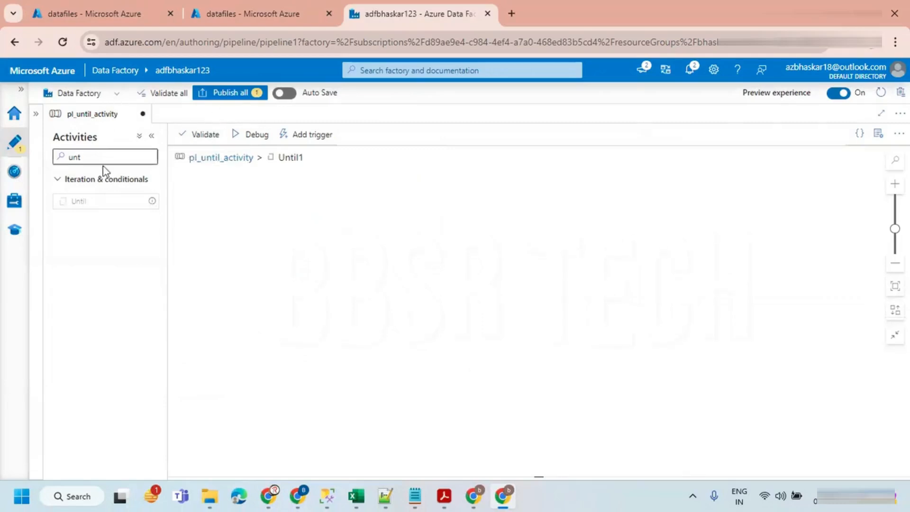
double_click(60, 155)
key("BackSpace")
type("set")
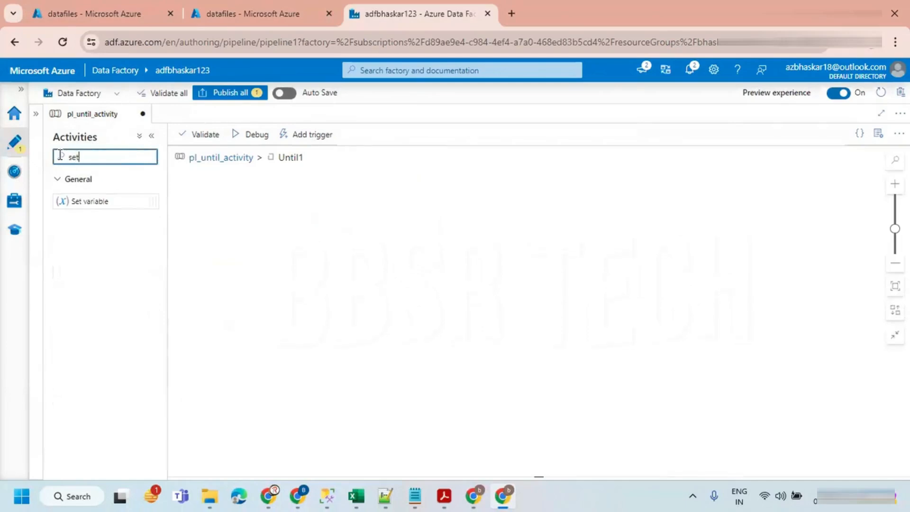
mouse_move(81, 203)
left_mouse_down()
mouse_move(250, 230)
mouse_move(106, 209)
mouse_move(90, 195)
left_mouse_up()
Step: Find the Get Metadata activity and add it inside the Until activity
left_click_drag(87, 158, 44, 160)
type("get")
left_click_drag(84, 198, 259, 219)
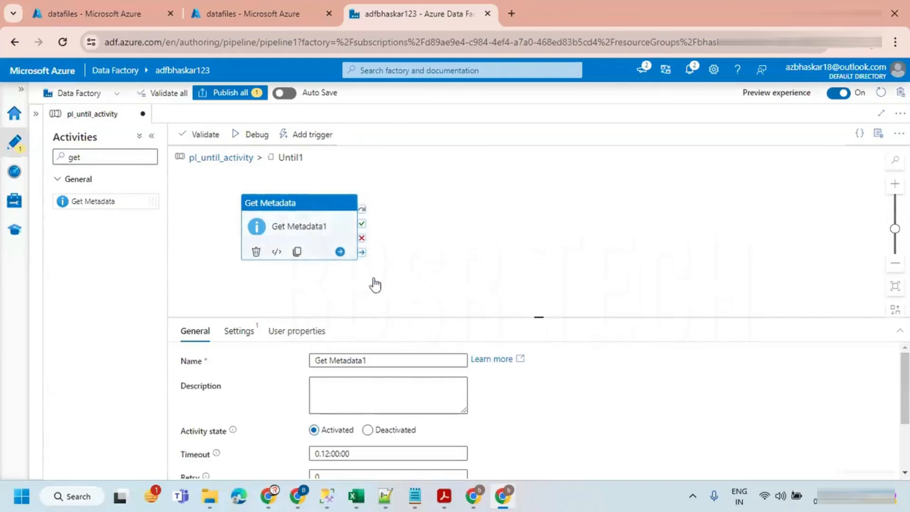
left_click_drag(522, 318, 526, 257)
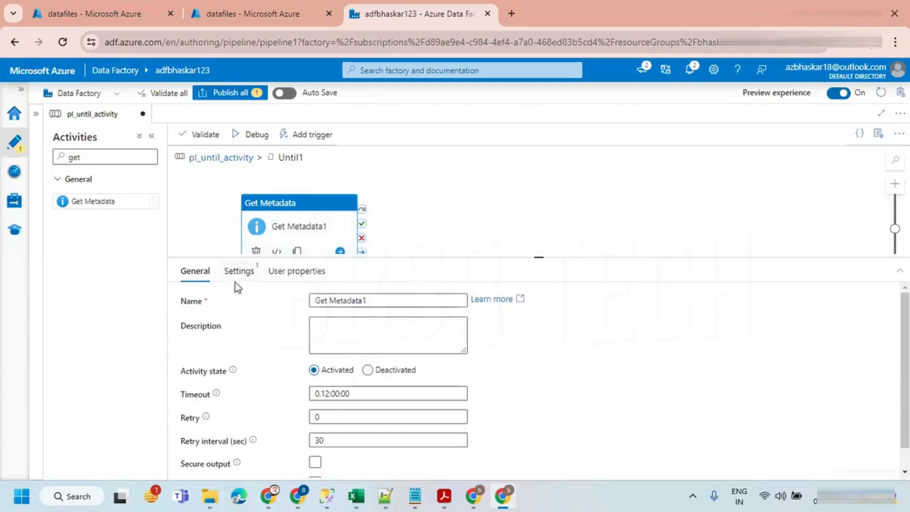
left_click(238, 271)
left_click(372, 302)
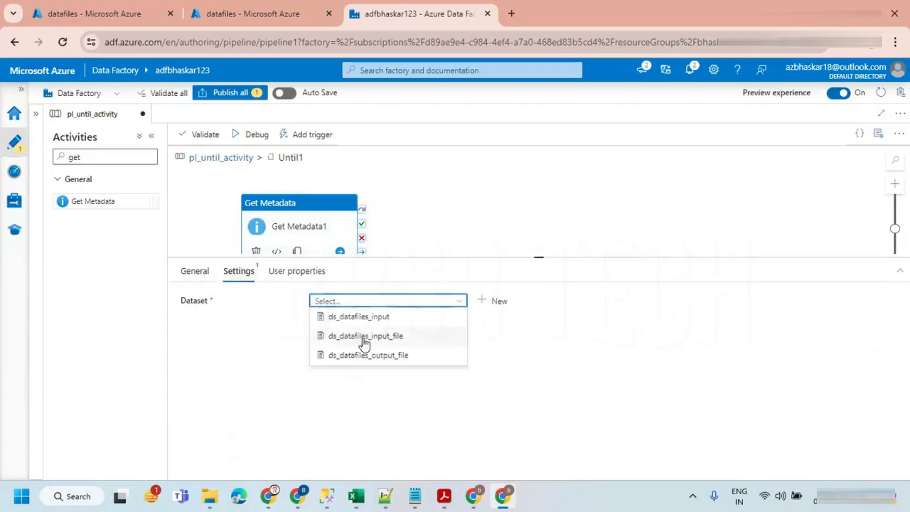
left_click(367, 336)
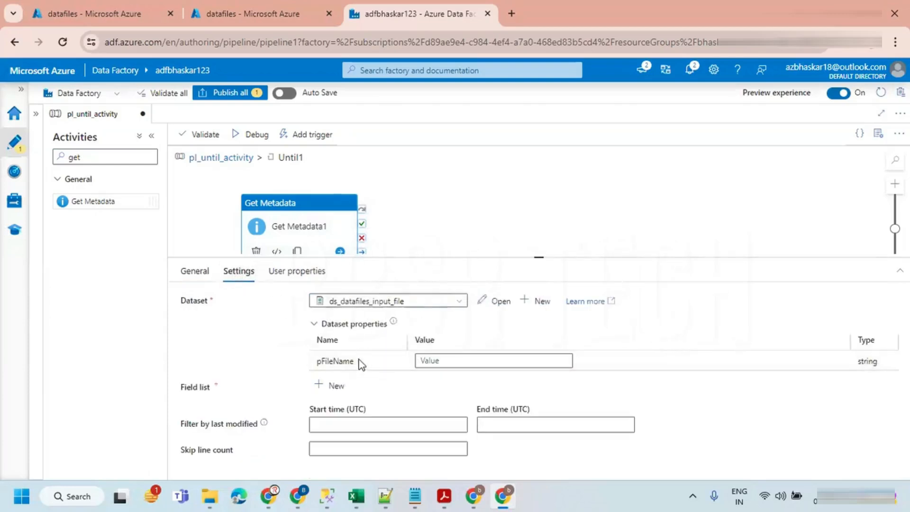
left_click(424, 361)
left_click(440, 373)
left_click(763, 271)
left_click(571, 336)
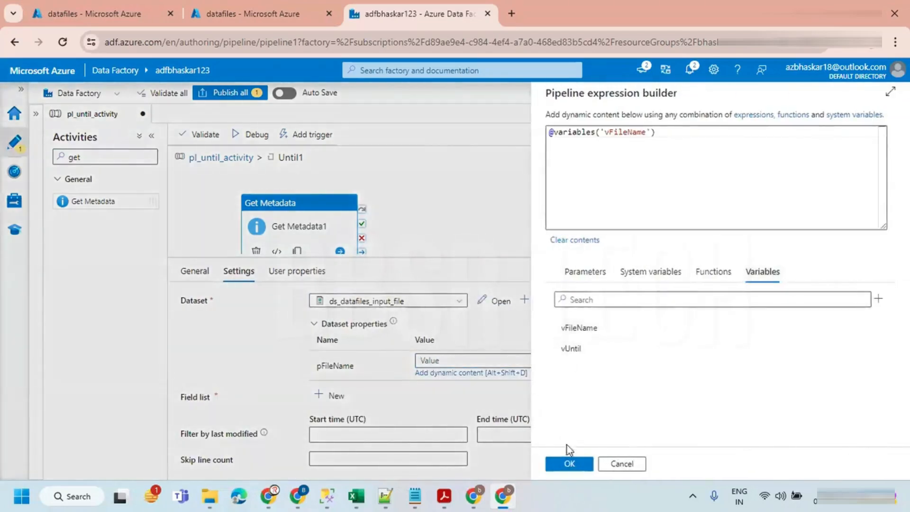
left_click(569, 462)
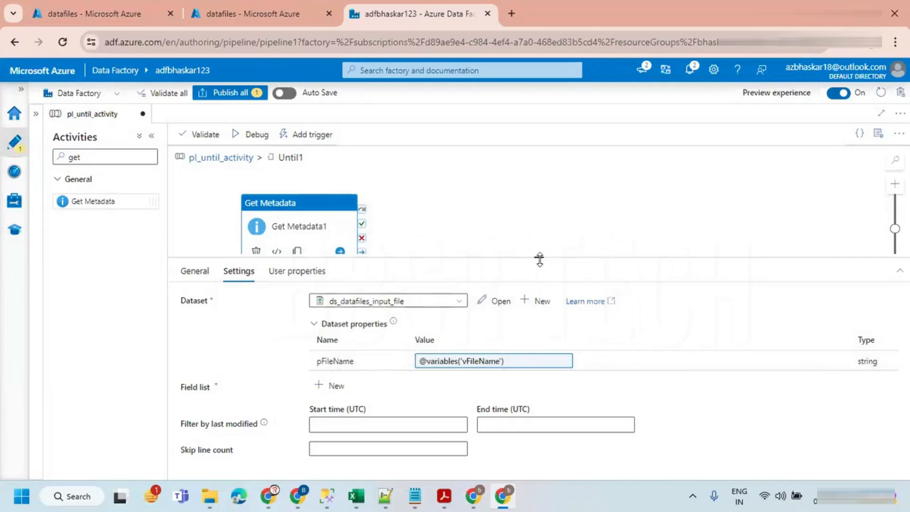
Step: Add an If Condition activity to the right of Get Metadata and connect Get Metadata's success output to it
left_click_drag(540, 259, 540, 346)
left_click_drag(304, 229, 297, 223)
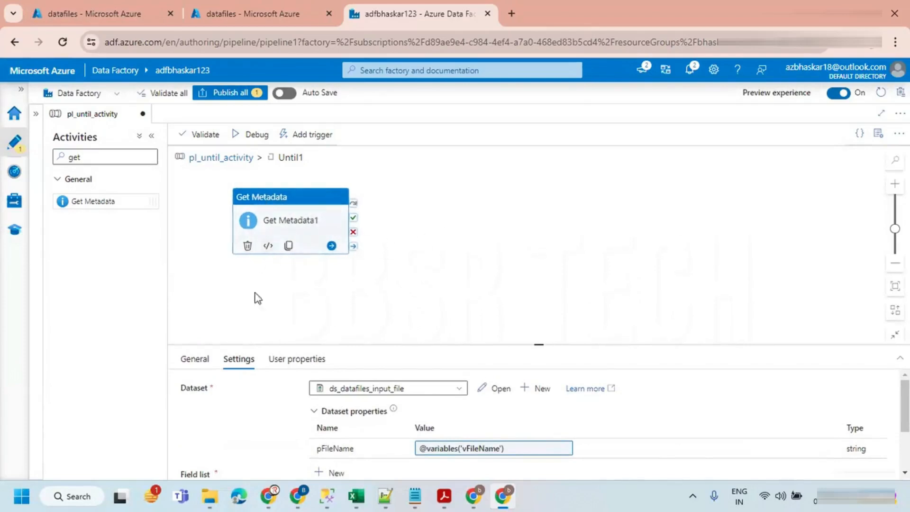
left_click(447, 236)
left_click(300, 240)
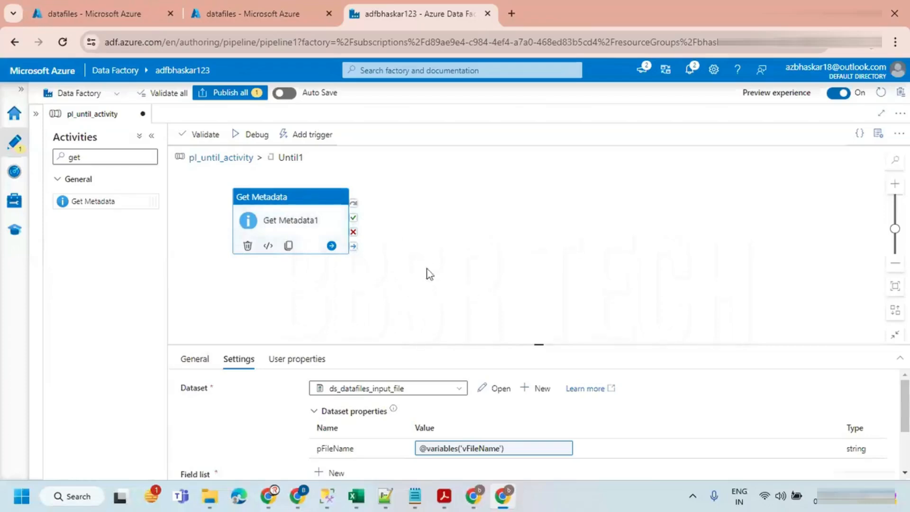
left_click_drag(535, 348, 535, 283)
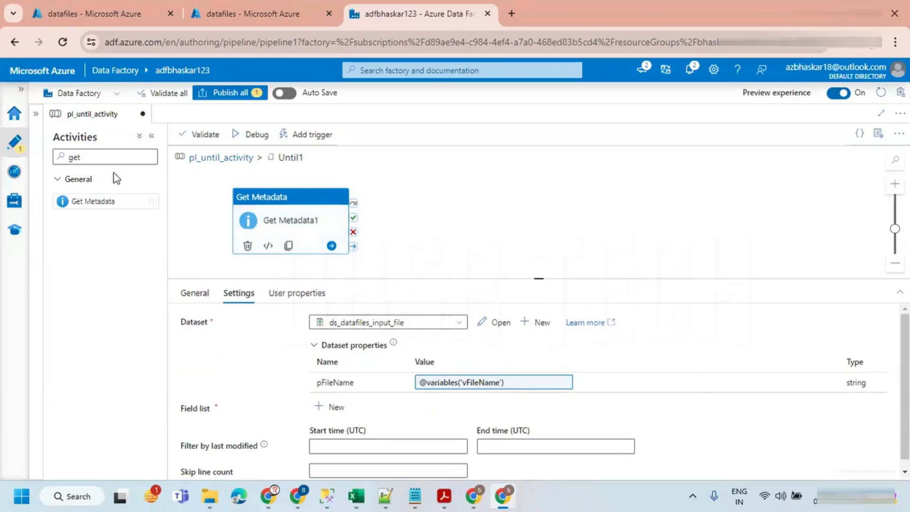
left_click_drag(92, 157, 39, 158)
type("if")
left_click_drag(90, 201, 474, 189)
left_click_drag(539, 279, 558, 381)
left_click_drag(345, 229, 457, 251)
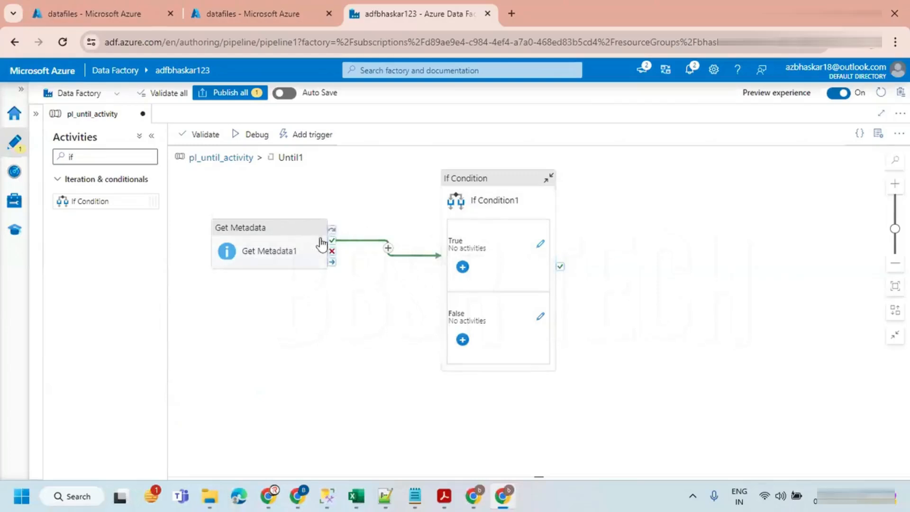
Step: Set the If Condition activity's expression to the exists output of Get Metadata1
left_click(514, 187)
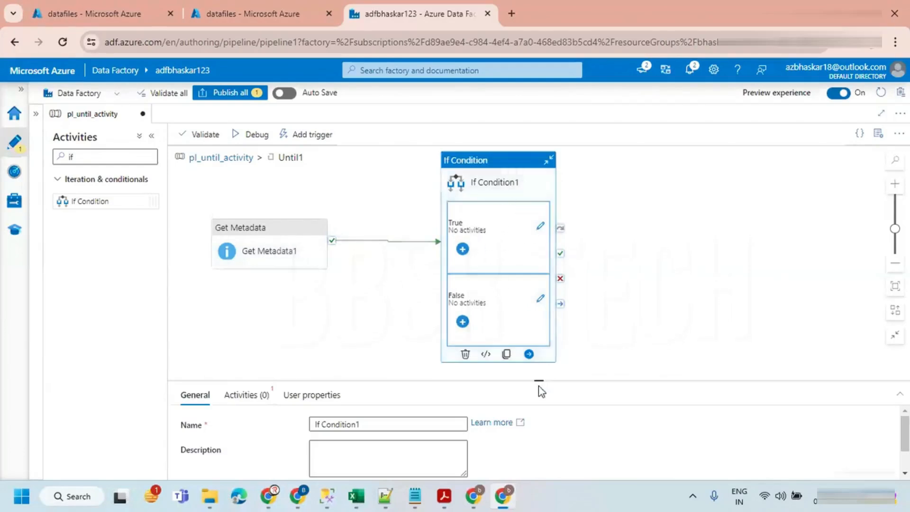
left_click_drag(538, 380, 538, 292)
left_click(254, 309)
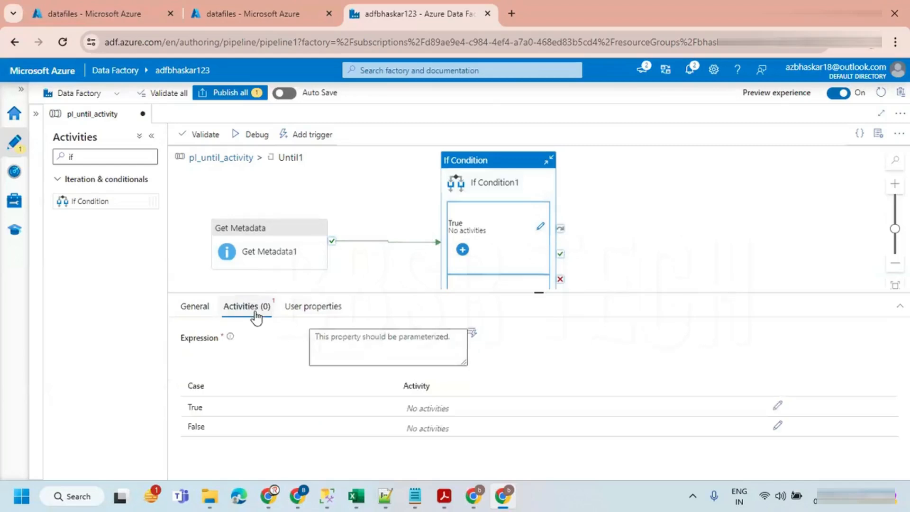
left_click(360, 333)
left_click(372, 373)
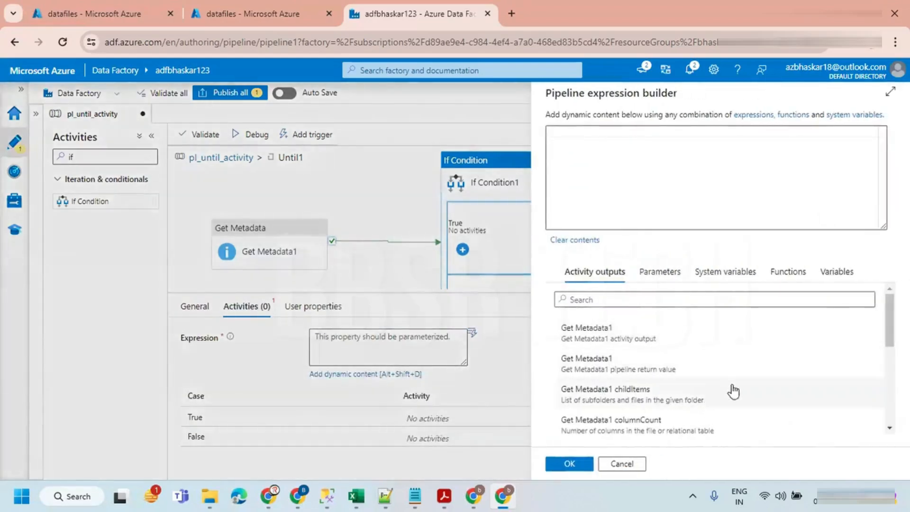
scroll(857, 353, "down", 4)
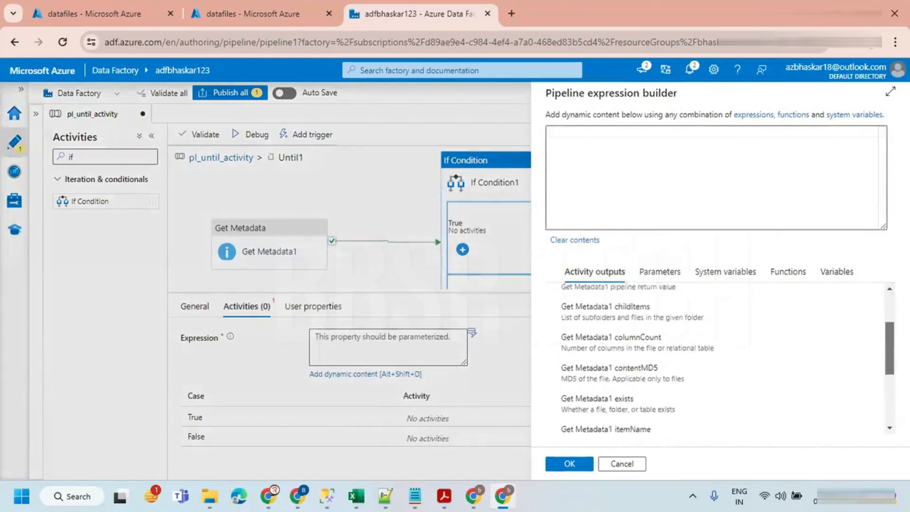
scroll(719, 362, "down", 2)
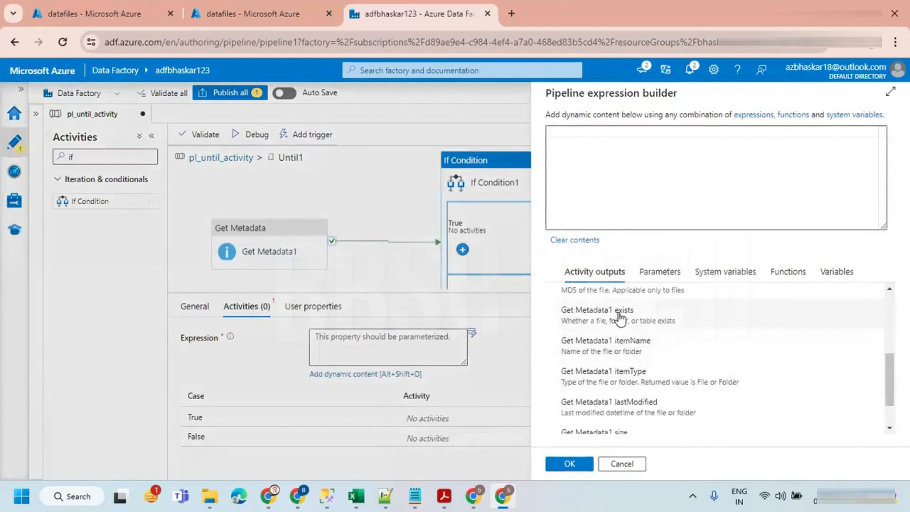
left_click(621, 316)
left_click_drag(741, 133, 529, 136)
left_click(562, 463)
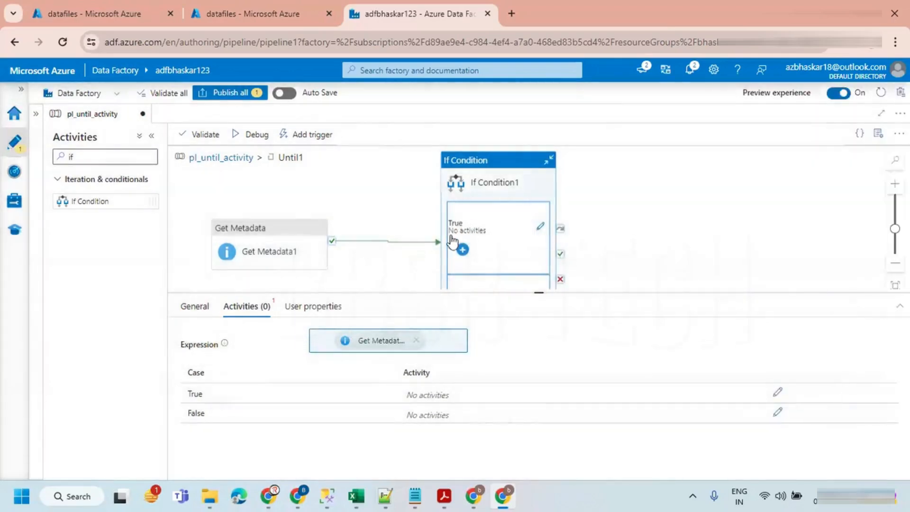
Step: Open the If Condition's True branch for editing, find the Set variable activity and add it there
scroll(477, 268, "down", 1)
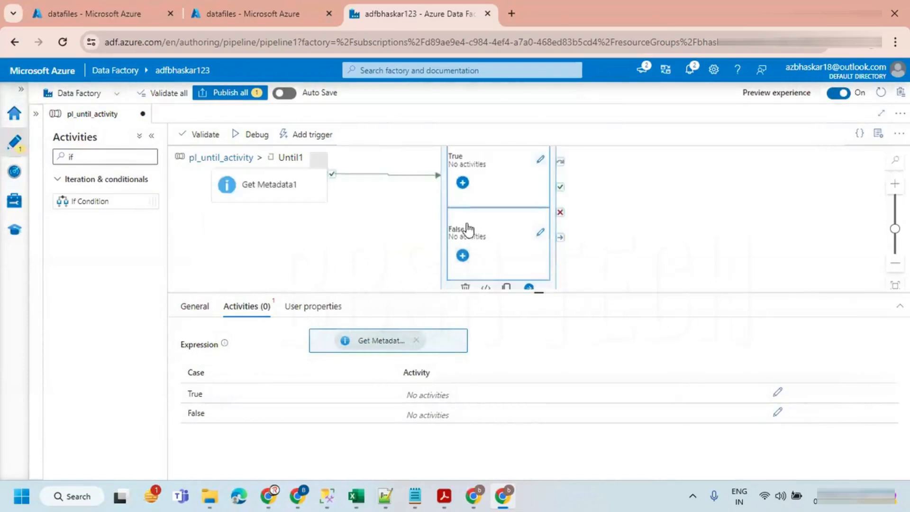
scroll(463, 249, "up", 1)
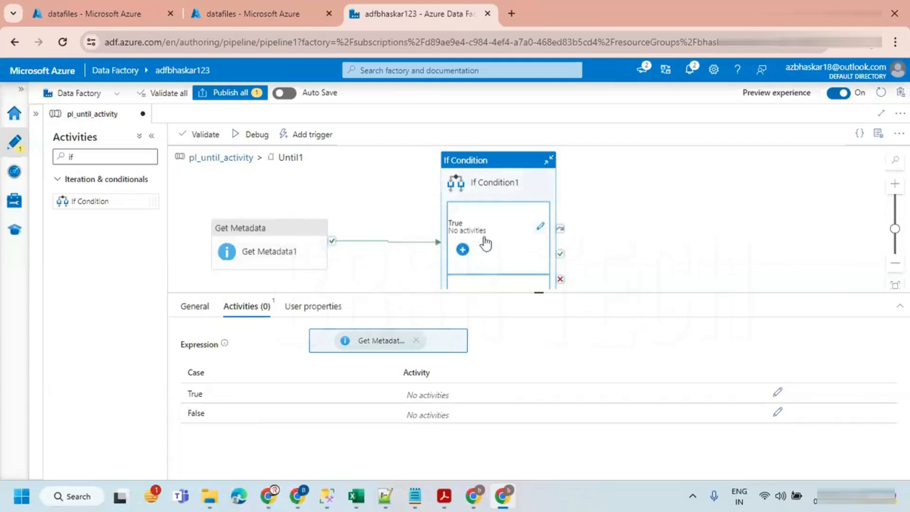
left_click(540, 229)
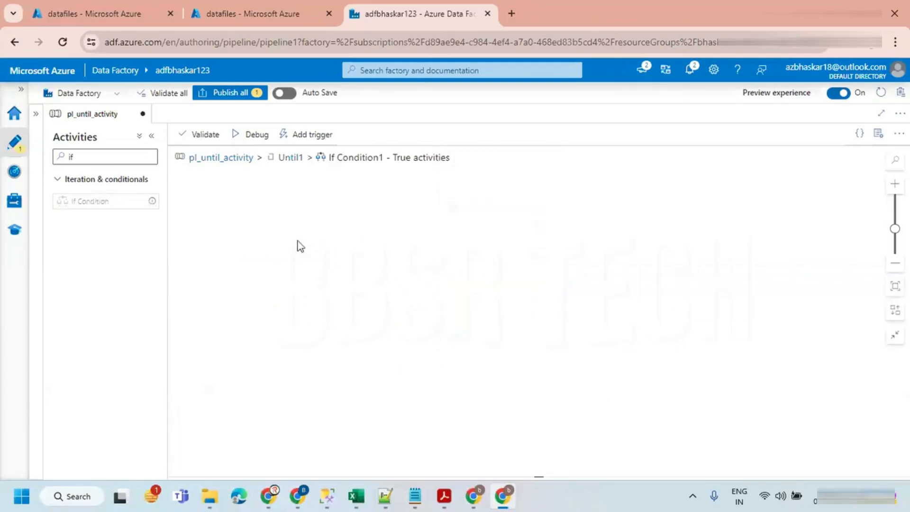
double_click(90, 156)
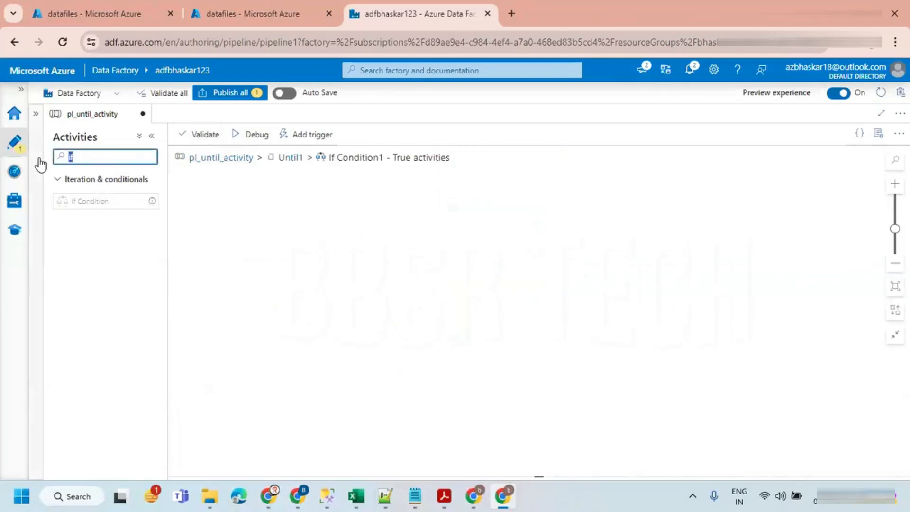
key("BackSpace")
type("set")
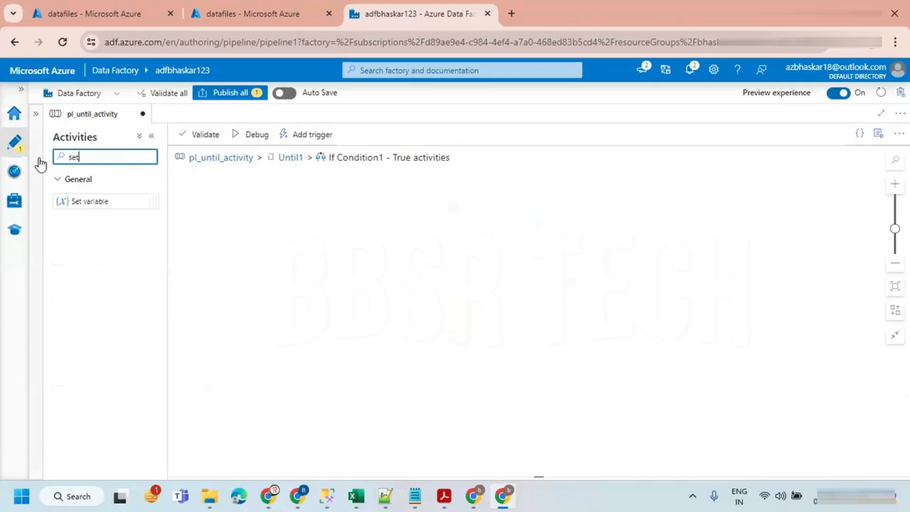
left_click_drag(85, 201, 368, 209)
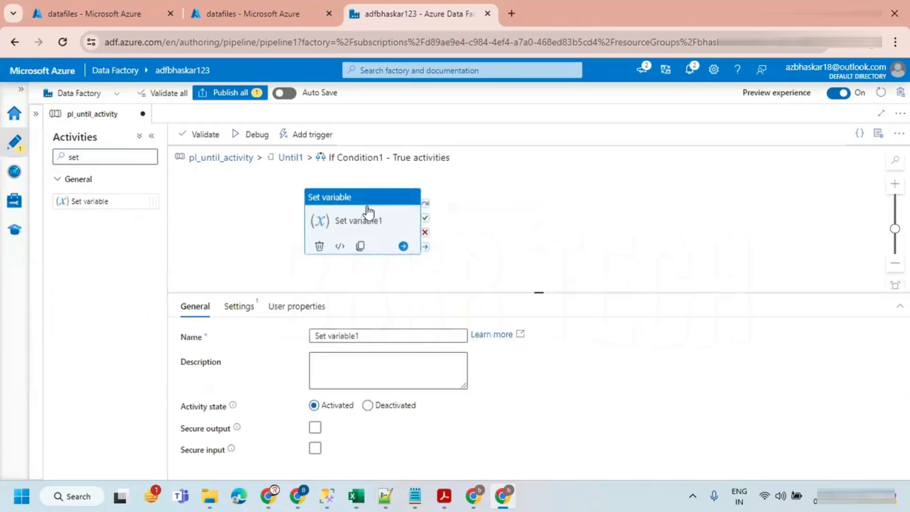
Step: Choose the pipeline variable vUntil for the Set variable activity and enter True() as its value expression
left_click(239, 307)
left_click(361, 368)
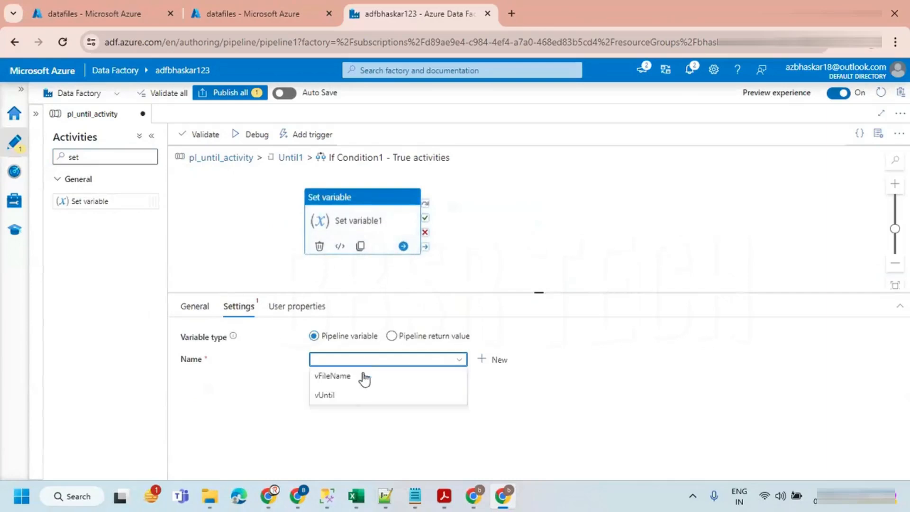
left_click(331, 400)
left_click(352, 404)
left_click(348, 423)
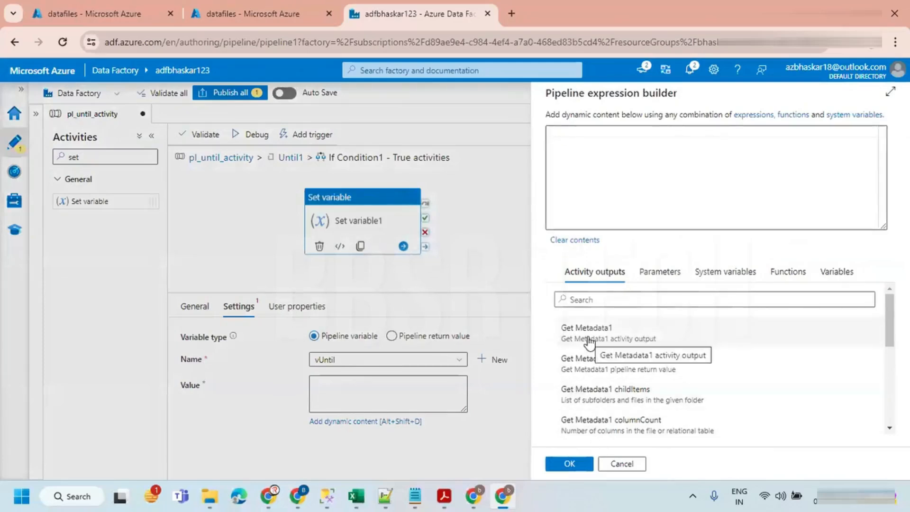
left_click(610, 131)
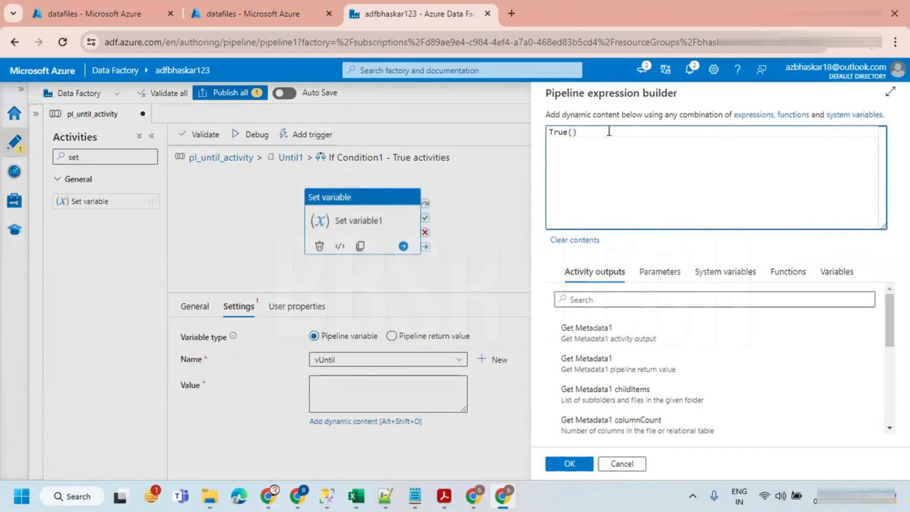
Step: Search the expression builder's functions for true and look through the matching entries
left_click(788, 272)
left_click(581, 300)
type("tre")
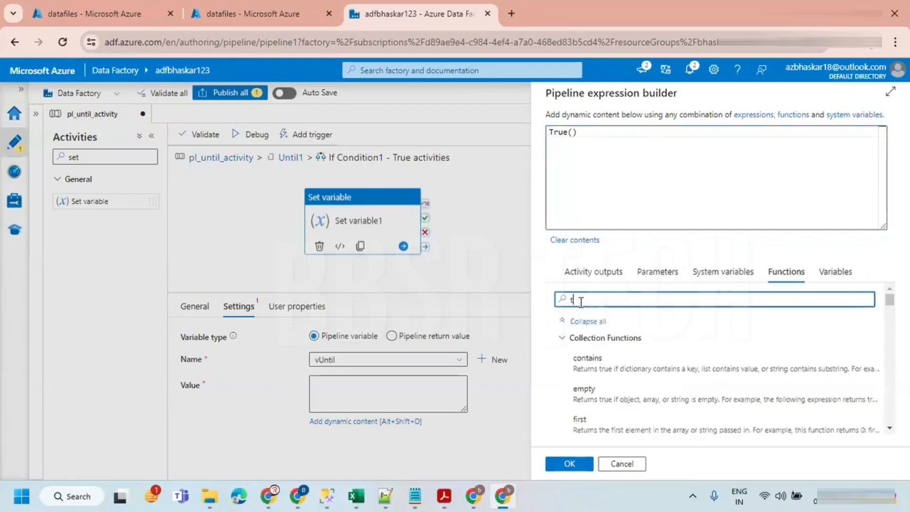
key("BackSpace")
type("ue")
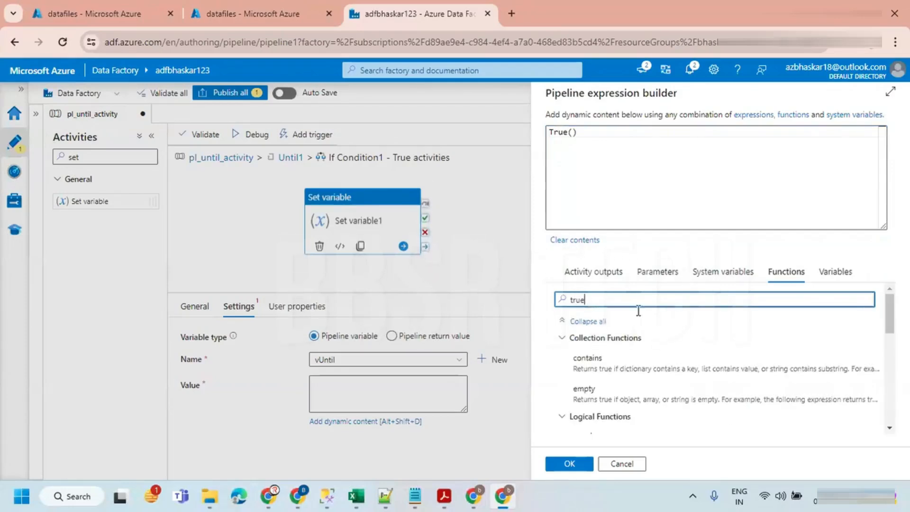
scroll(633, 377, "down", 5)
scroll(633, 379, "down", 3)
scroll(635, 382, "up", 8)
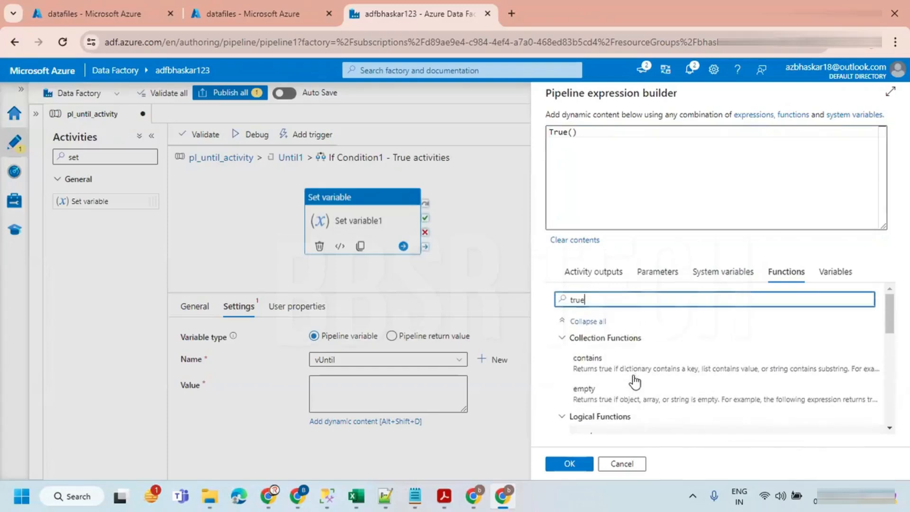
Step: Set the vUntil value to True without parentheses and return to the top level of pl_until_activity
left_click(586, 134)
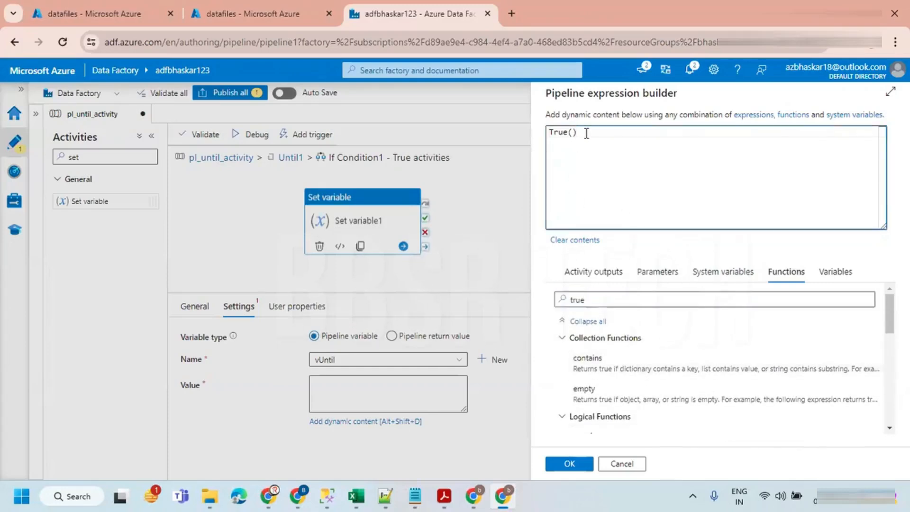
left_click(566, 465)
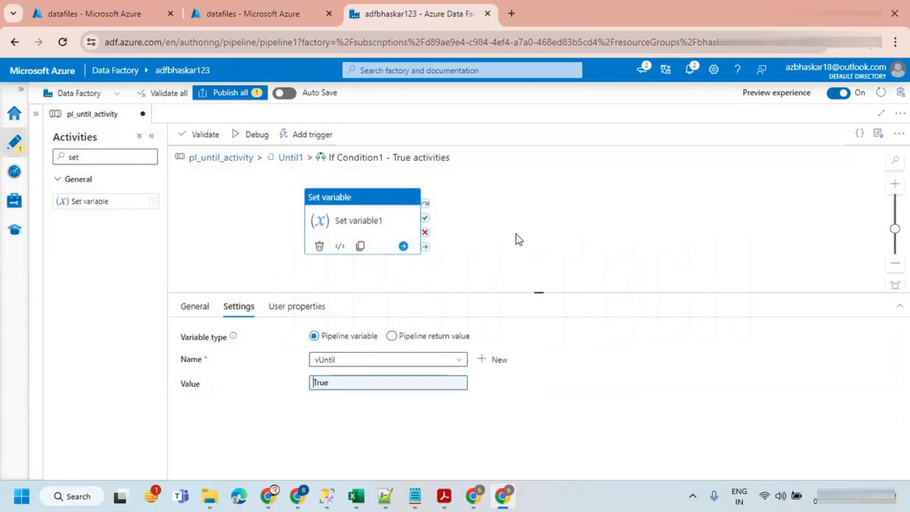
left_click(290, 159)
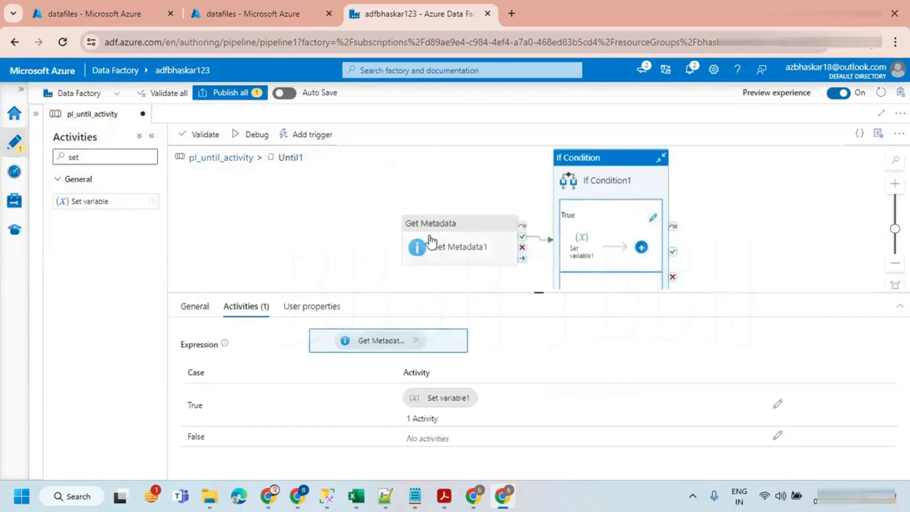
left_click(226, 158)
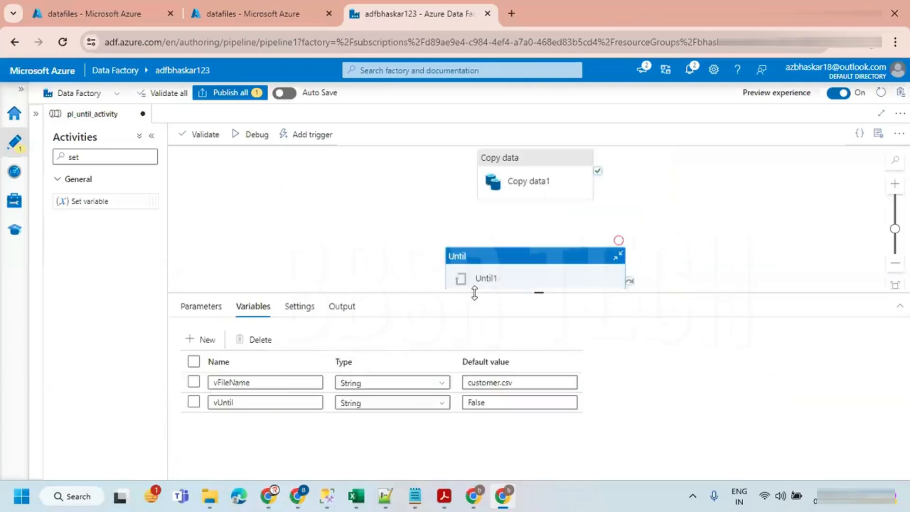
Step: Arrange the Until activity to the left of Copy data and connect Until's success output to Copy data
left_click_drag(538, 252, 625, 234)
left_click_drag(551, 162, 716, 184)
left_click_drag(599, 271, 360, 196)
left_click_drag(676, 209, 646, 217)
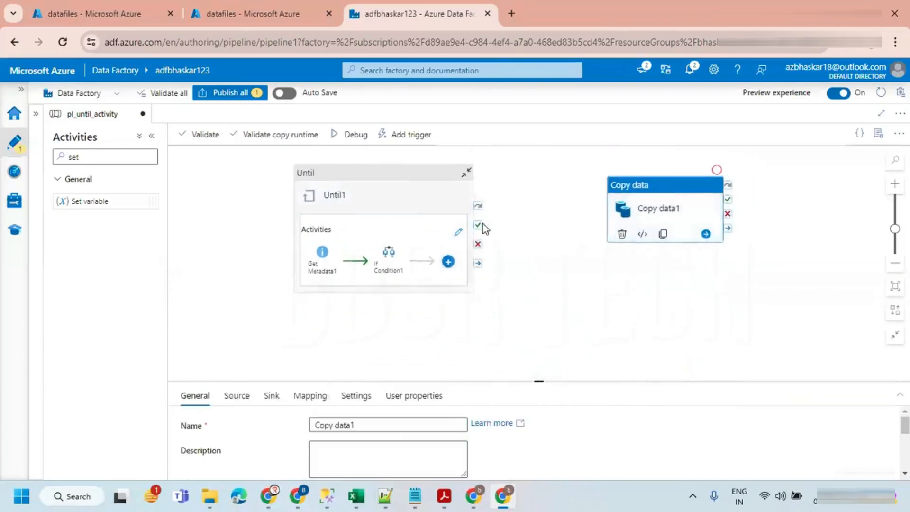
left_click_drag(478, 225, 617, 233)
left_click(572, 302)
Step: Review the Copy data activity's source settings and the activities contained in the Until loop
left_click(237, 396)
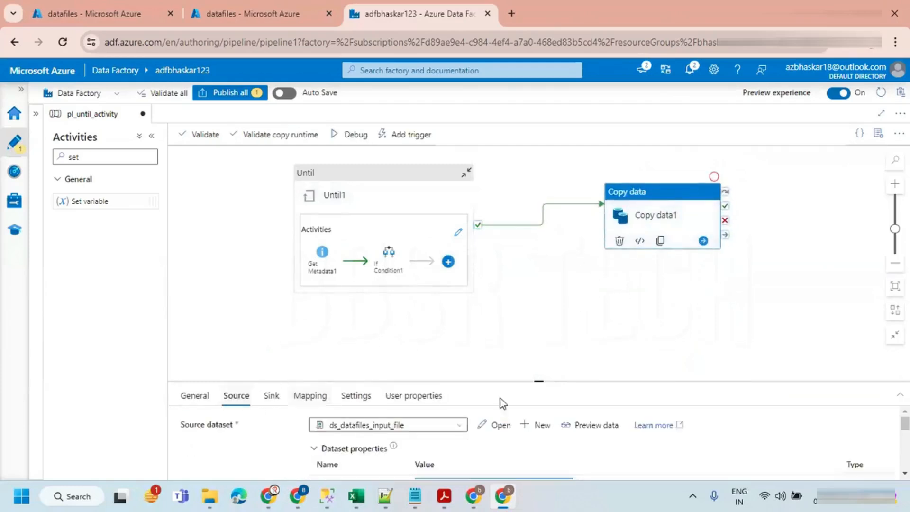
mouse_move(518, 381)
left_mouse_down()
mouse_move(517, 311)
mouse_move(518, 371)
left_mouse_up()
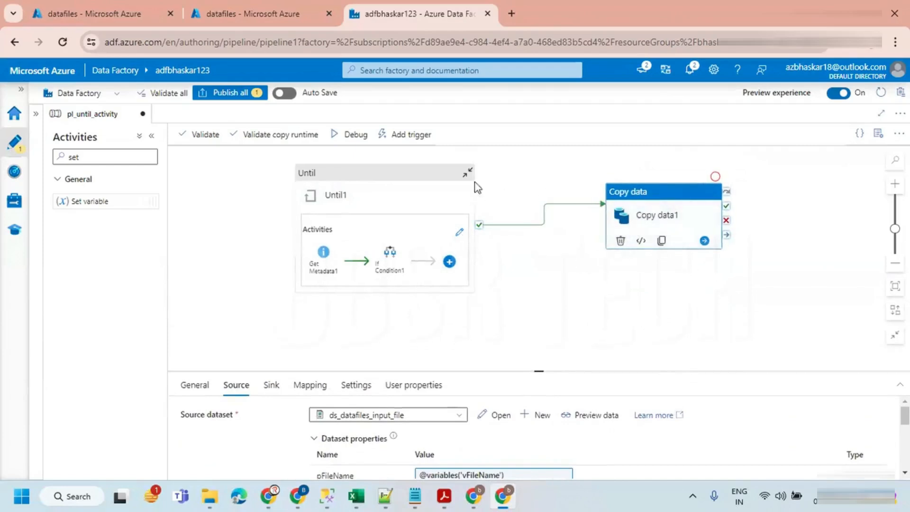
left_click(421, 178)
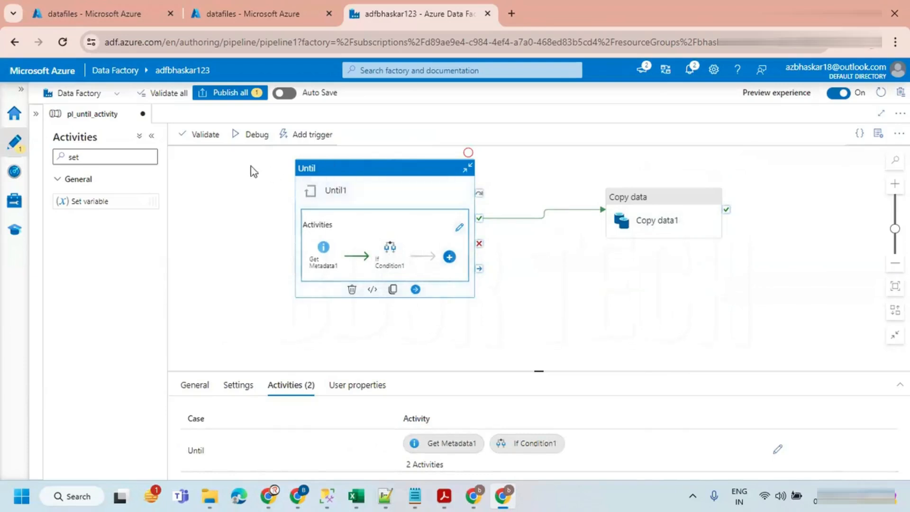
Step: Try to run the pipeline in debug mode and close the pipeline validation output
left_click(537, 290)
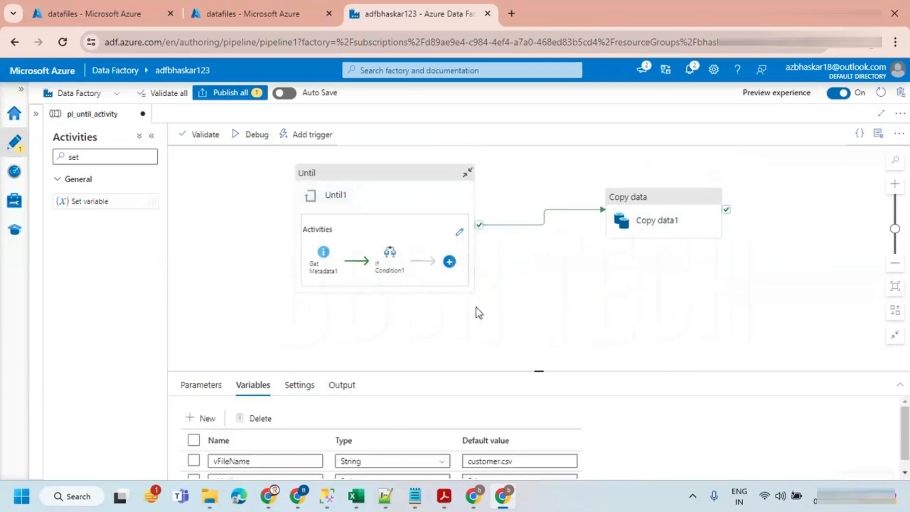
left_click(246, 138)
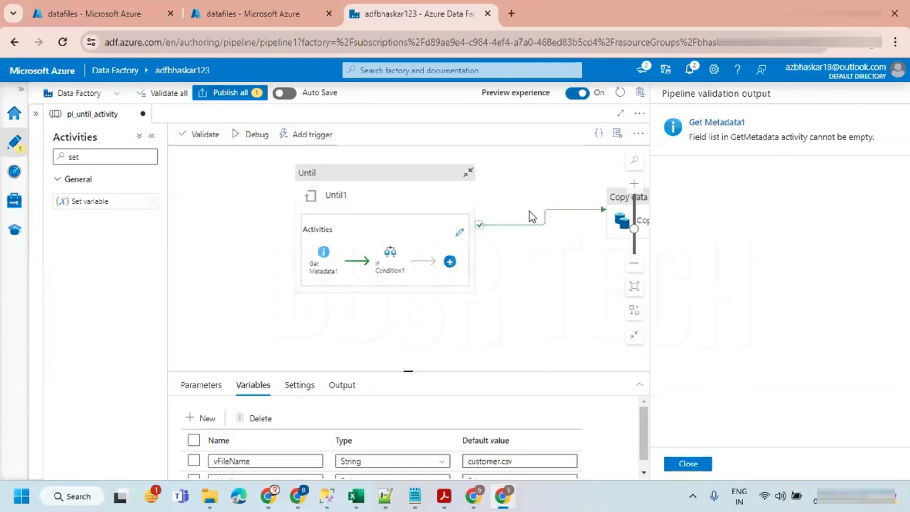
left_click(689, 464)
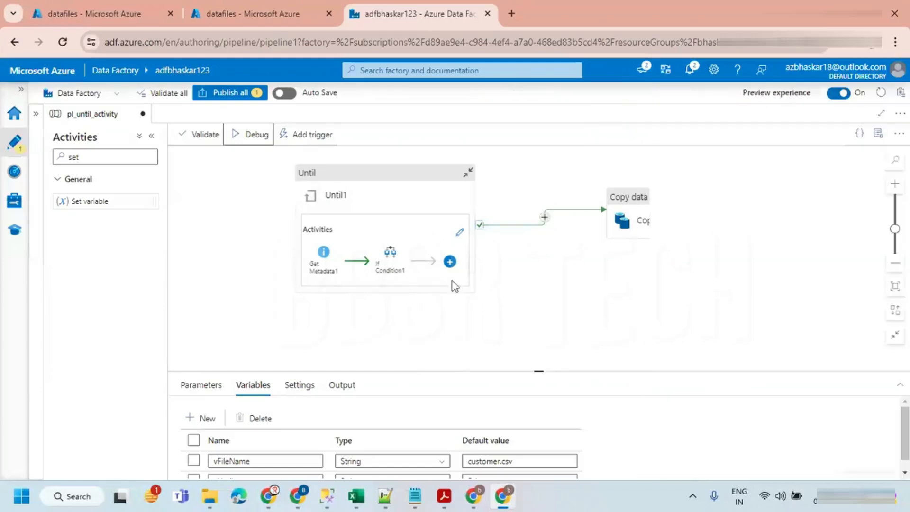
Step: Reopen the Until loop's inner activities and add an Exists argument to the Get Metadata activity's field list
left_click(459, 232)
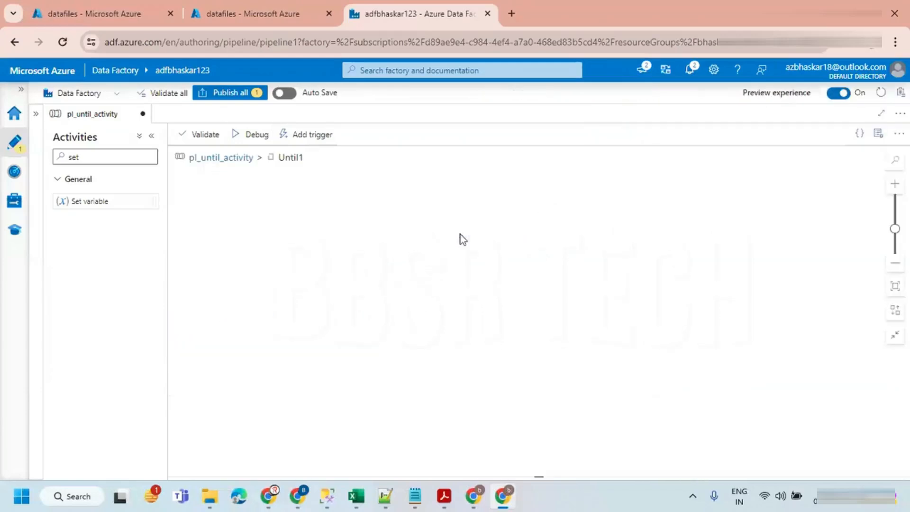
left_click(463, 224)
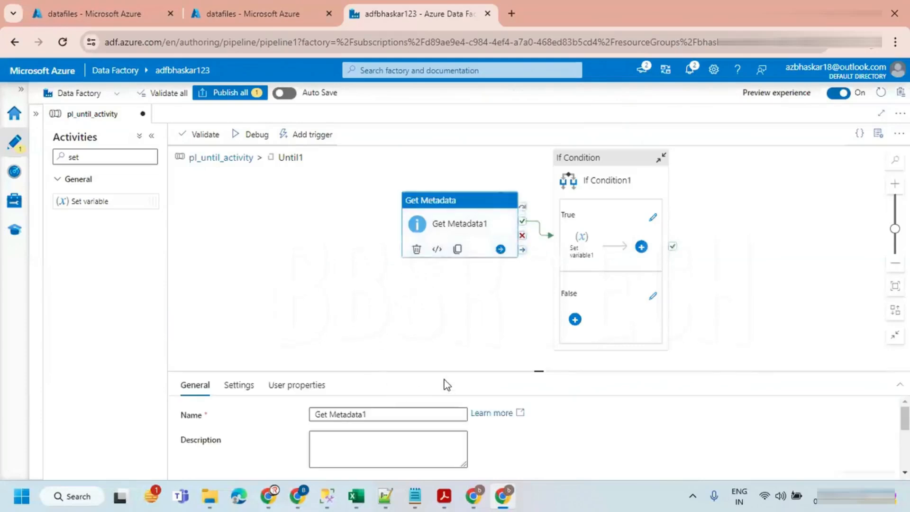
left_click_drag(442, 374, 254, 239)
left_click(238, 253)
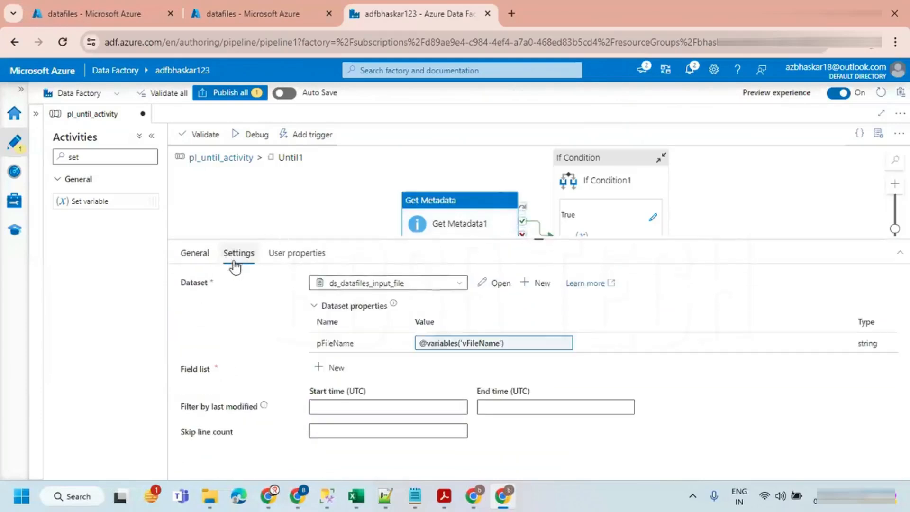
left_click(331, 368)
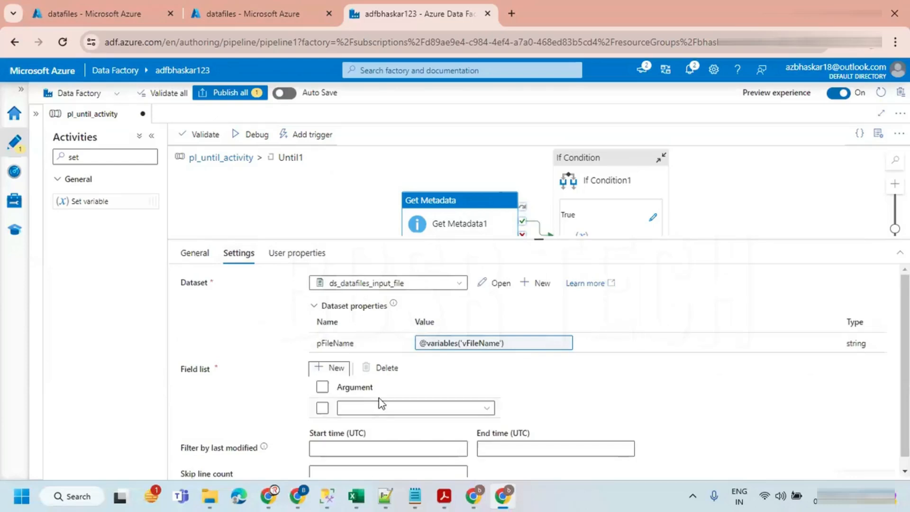
left_click(371, 398)
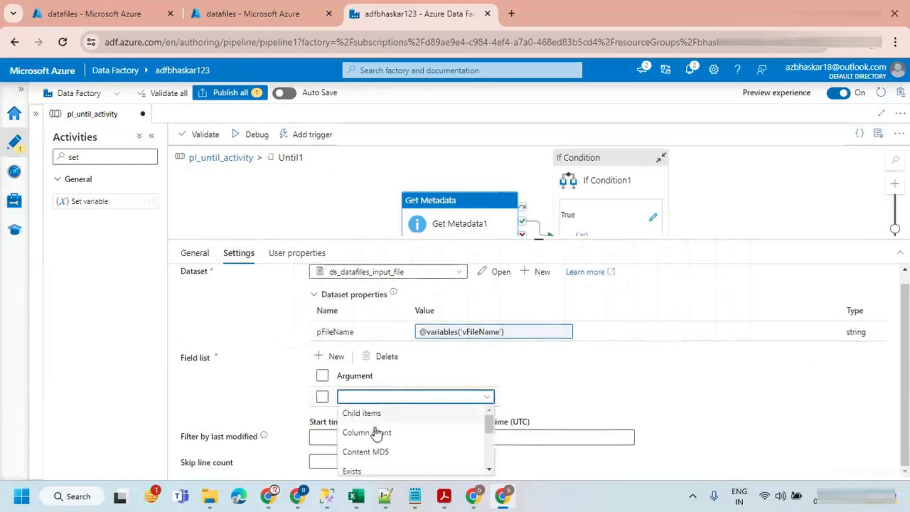
left_click(356, 469)
left_click_drag(583, 236, 582, 362)
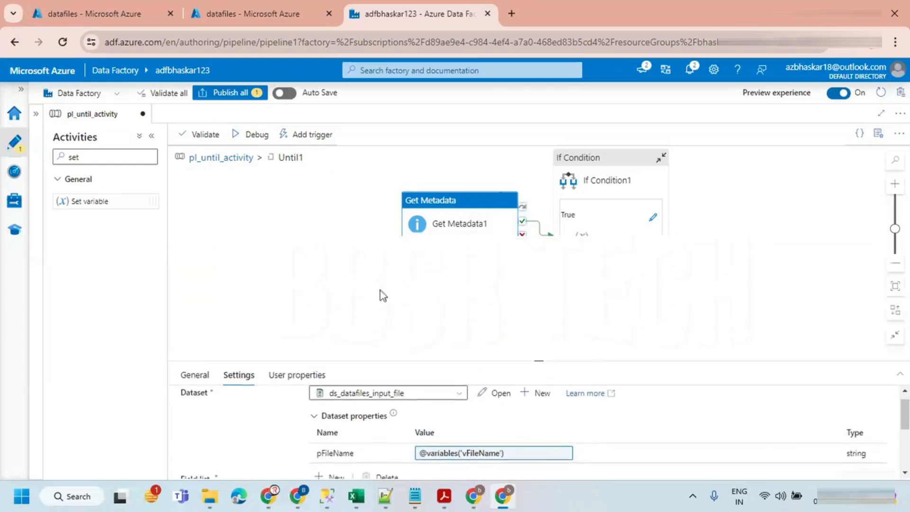
Step: Return to the main pipeline canvas, run pl_until_activity in debug mode and refresh its activity runs
left_click(219, 158)
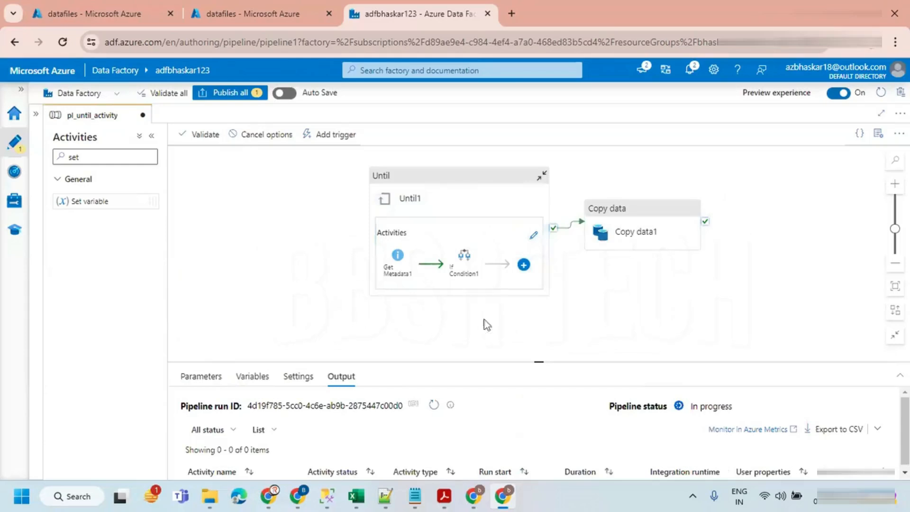
left_click_drag(522, 363, 521, 241)
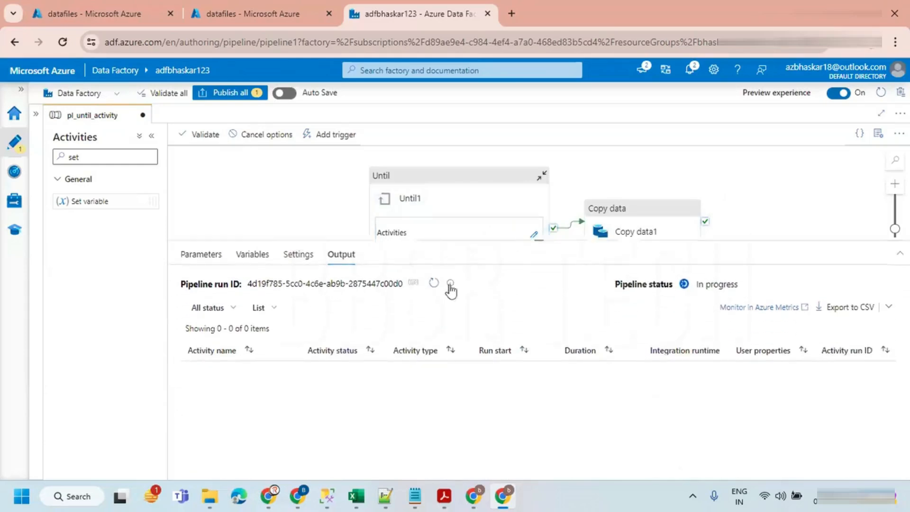
left_click(435, 284)
left_click(435, 284)
left_click(435, 284)
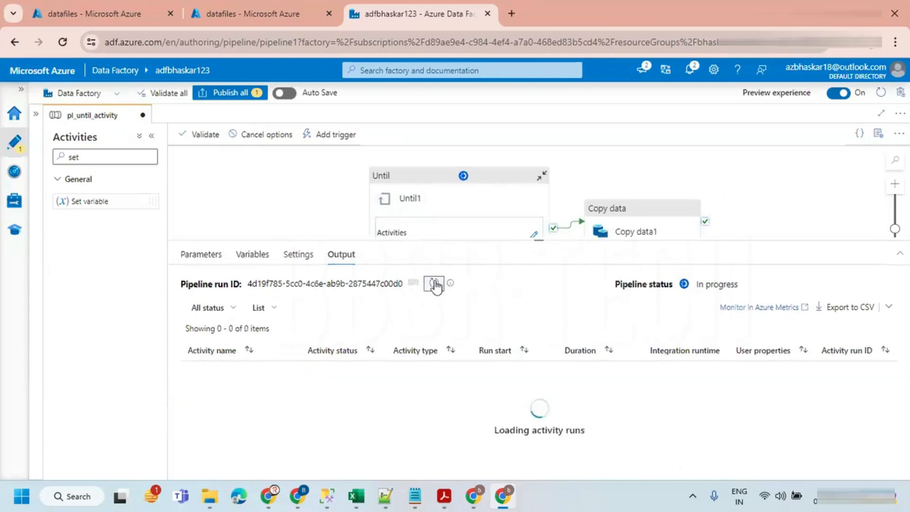
left_click(435, 285)
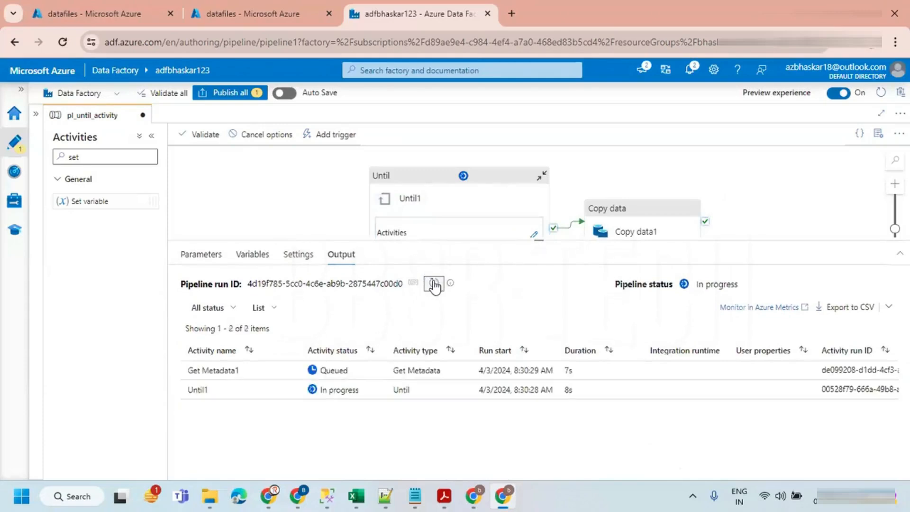
left_click(435, 284)
left_click(434, 285)
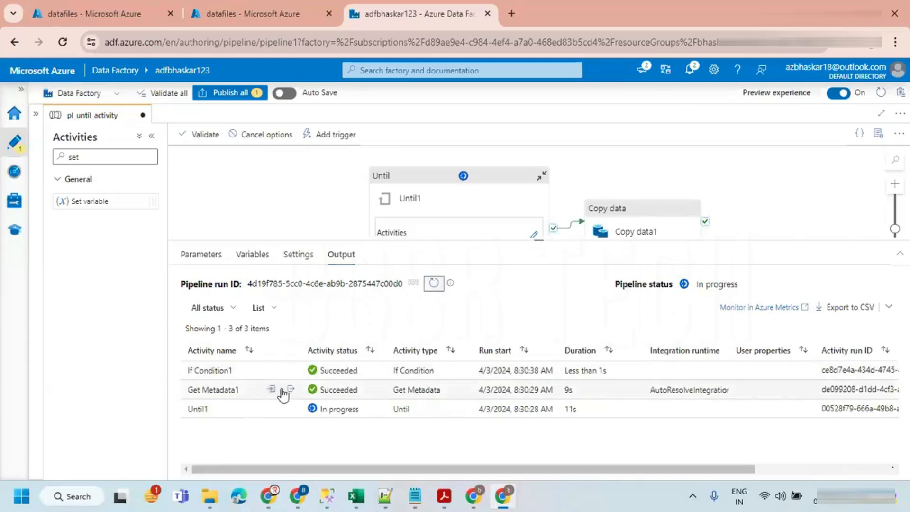
Step: Inspect the outputs of the Get Metadata1 and If Condition1 runs and refresh the activity run list
left_click(291, 390)
double_click(218, 277)
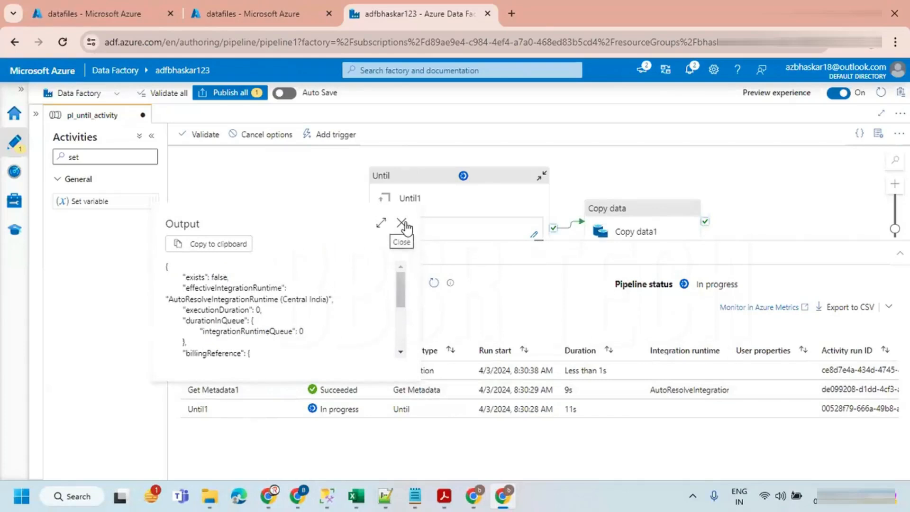
left_click(403, 223)
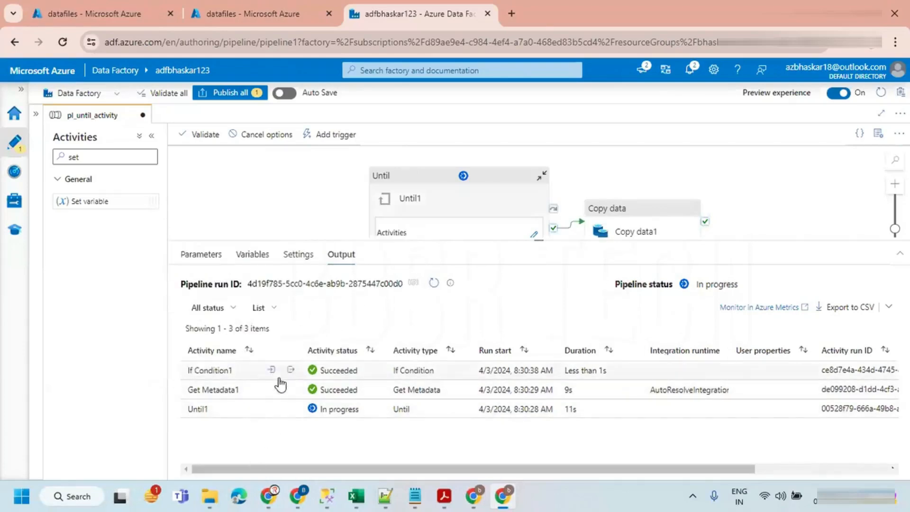
left_click(291, 370)
left_click(401, 204)
left_click(434, 283)
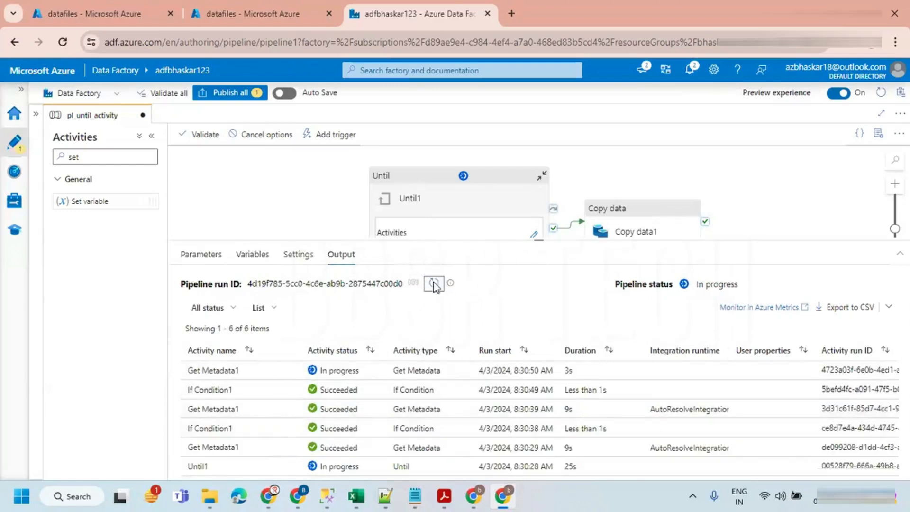
Step: Switch to the storage container in the Azure portal and upload customer.csv to the datafiles input folder
left_click(128, 4)
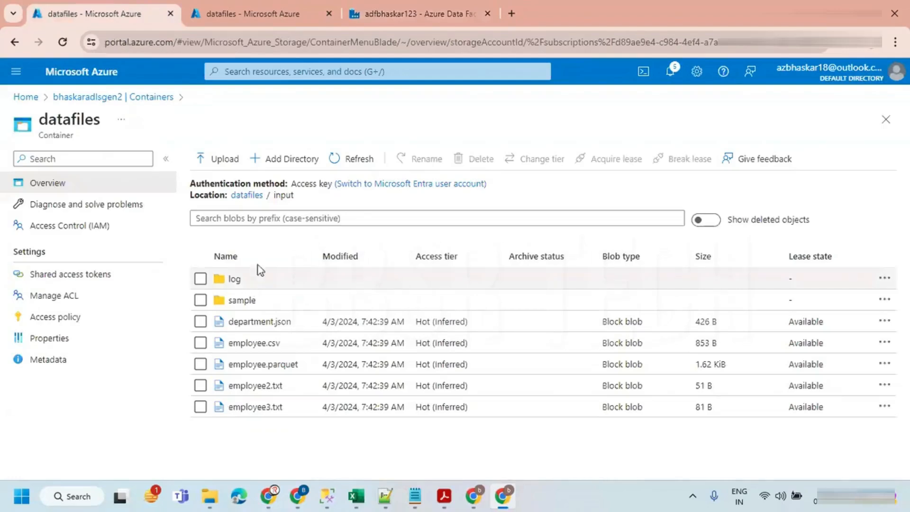
left_click(219, 159)
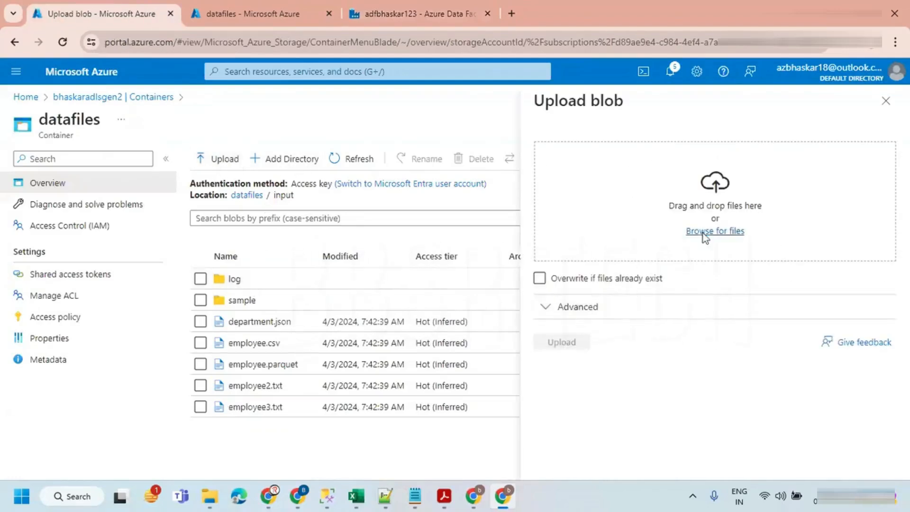
left_click(706, 235)
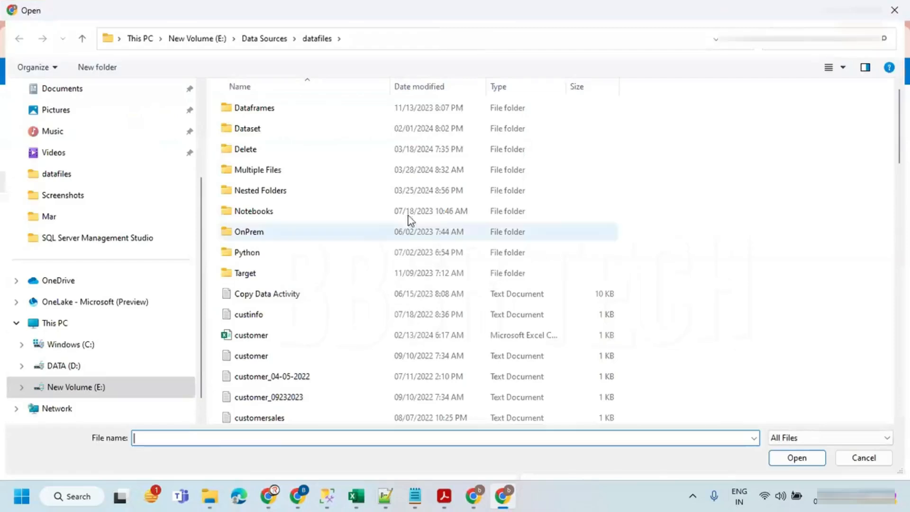
left_click(276, 337)
left_click(799, 457)
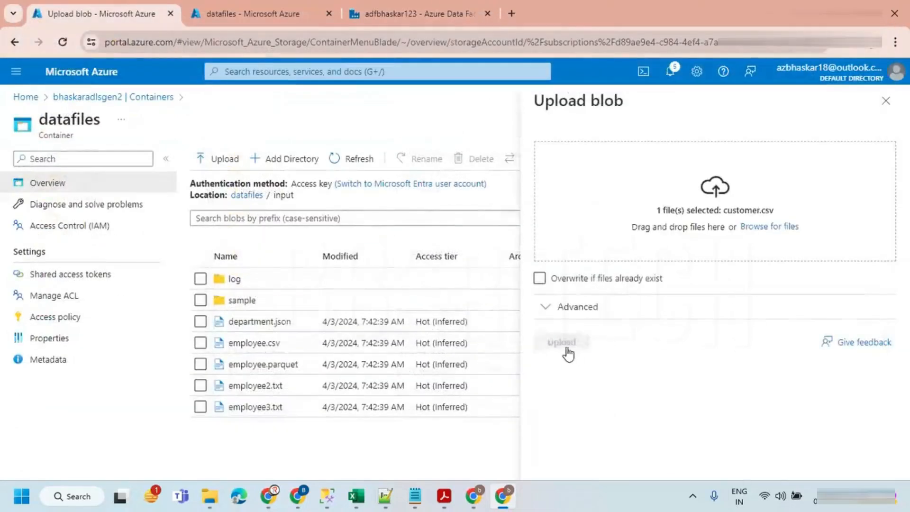
left_click(564, 342)
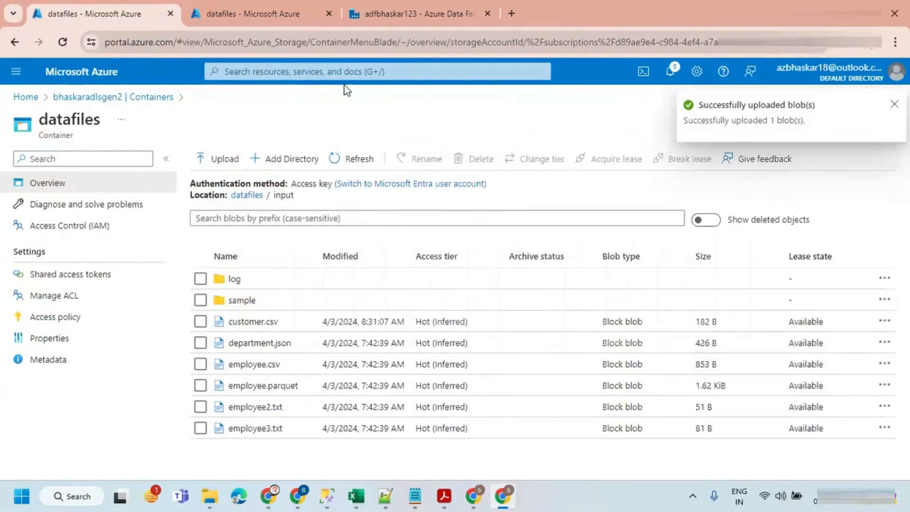
Step: Return to the Data Factory pipeline, refresh the debug run and inspect the latest Get Metadata1 output
left_click(419, 12)
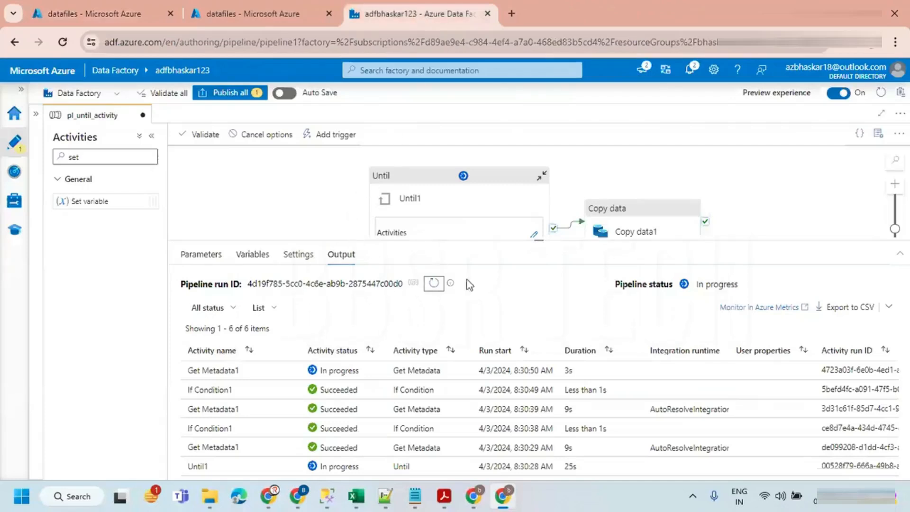
left_click(434, 283)
left_click(435, 283)
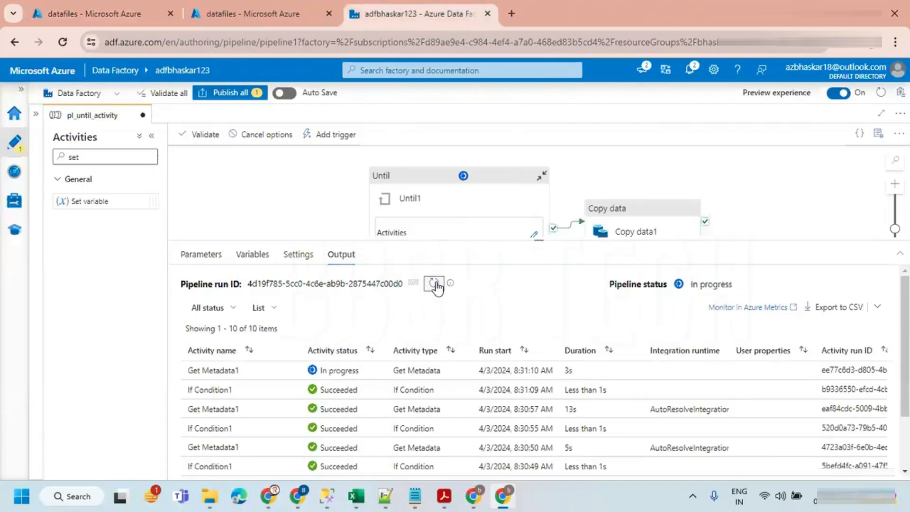
left_click(434, 284)
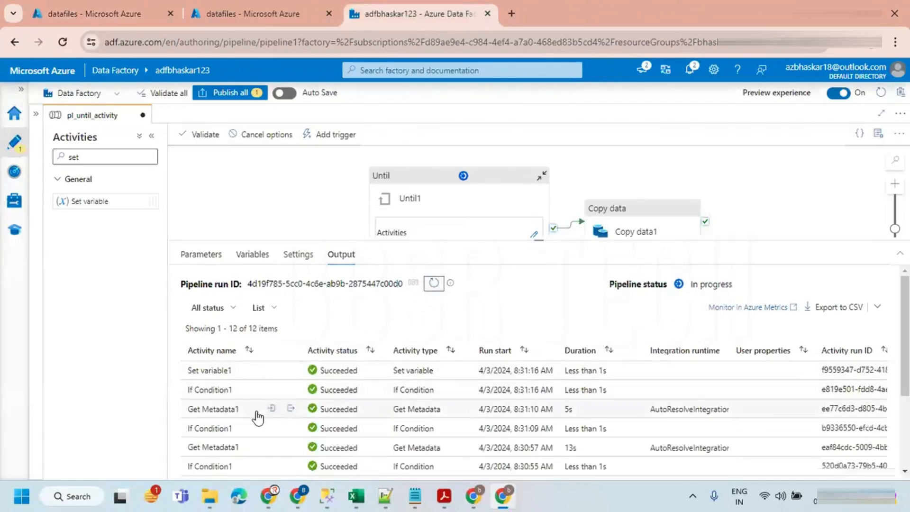
left_click(291, 409)
double_click(221, 297)
left_click(400, 243)
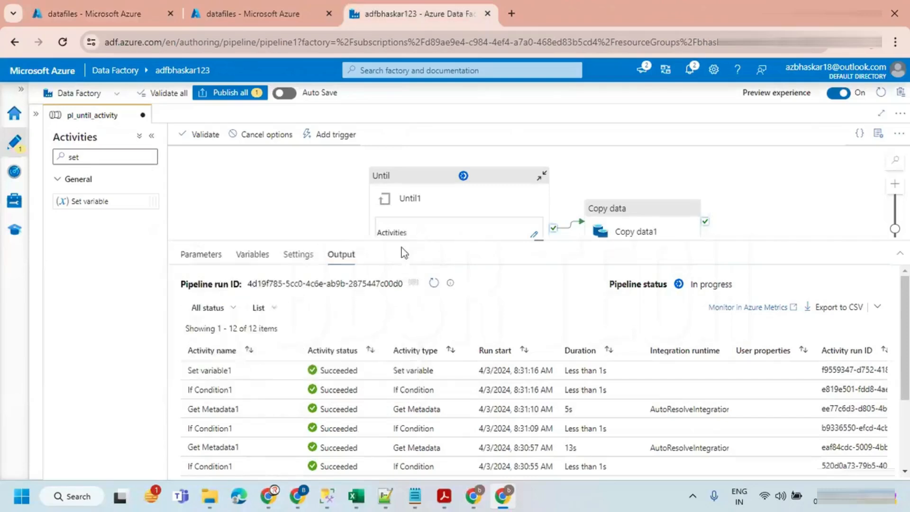
Step: Refresh the activity runs, inspect the Set variable1 output and update the Copy data1 status
left_click(435, 283)
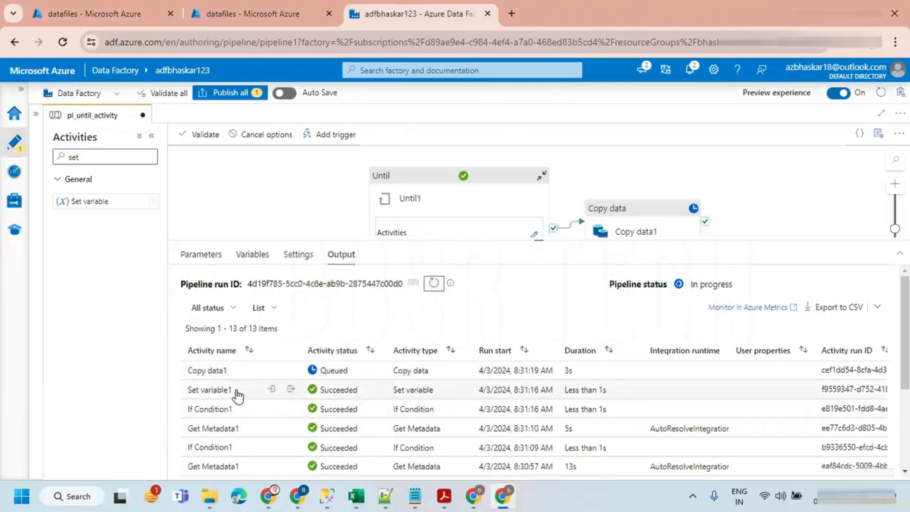
left_click(291, 390)
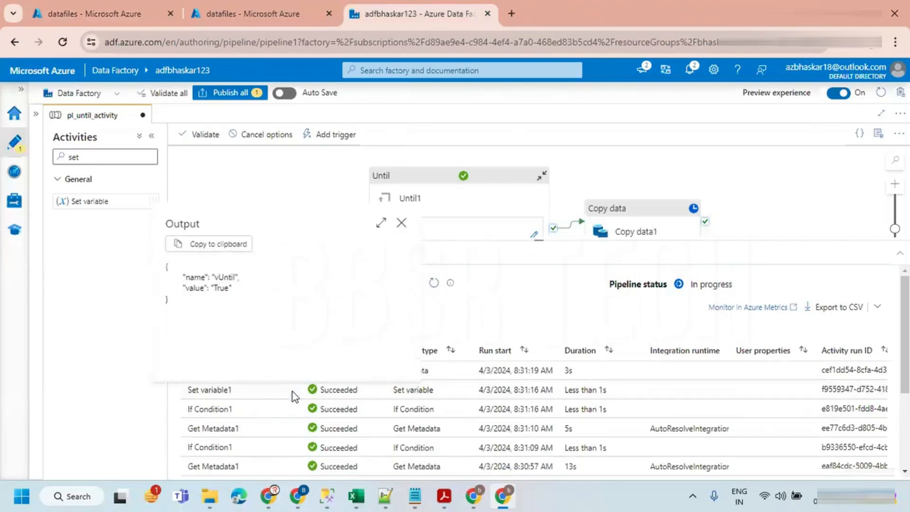
double_click(220, 288)
left_click(402, 223)
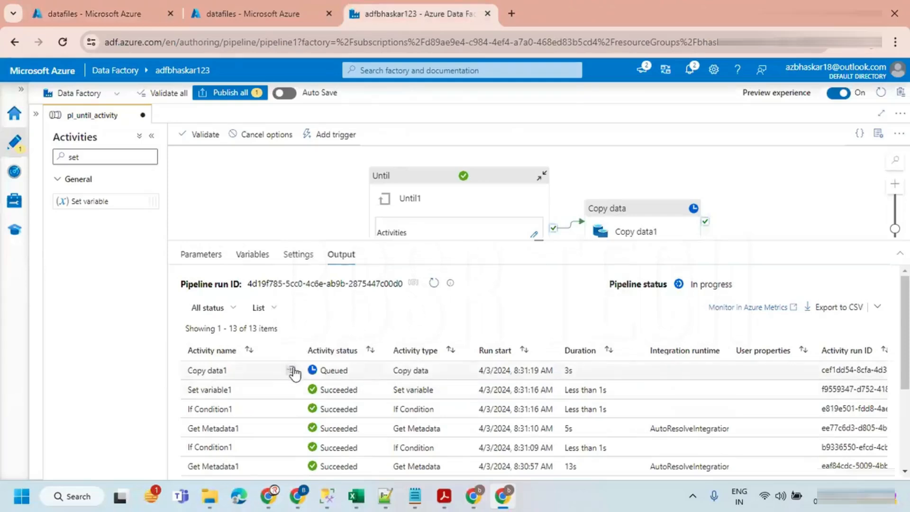
left_click(434, 286)
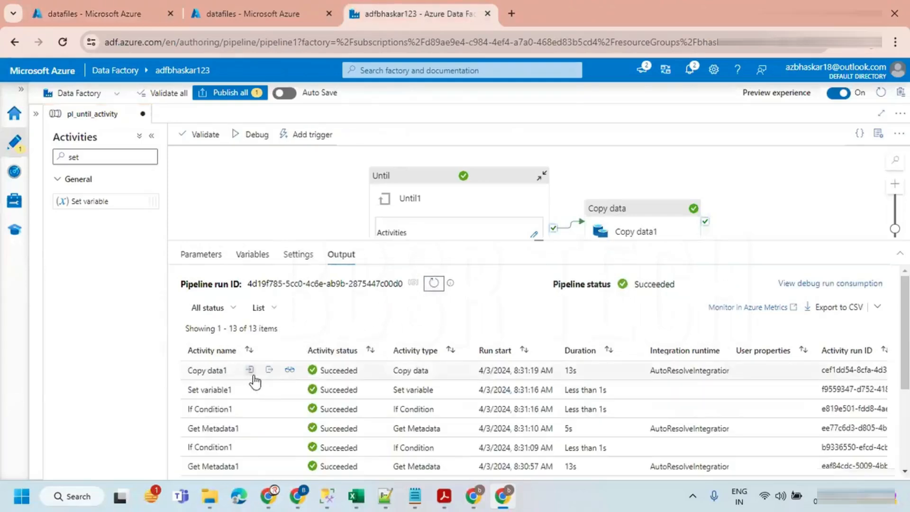
Step: Switch to the storage container's output folder and refresh it to check for the copied file
left_click_drag(534, 240, 527, 350)
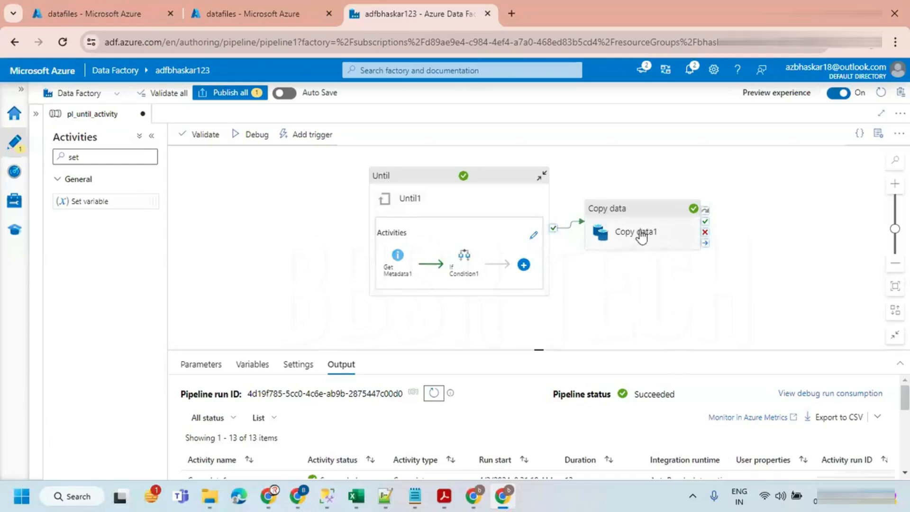
left_click(198, 14)
left_click(353, 159)
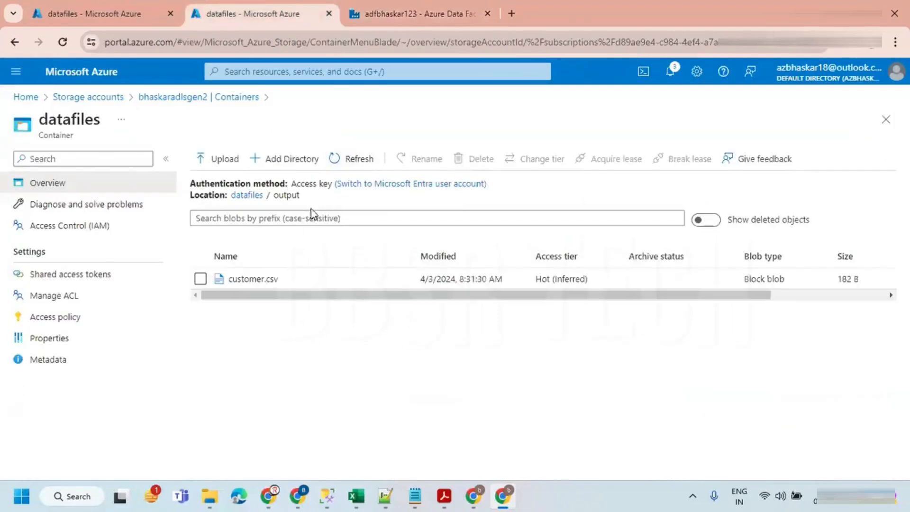
Step: Go back to the Data Factory pipeline and set the vFileName variable's default value to employee.csv
left_click(411, 14)
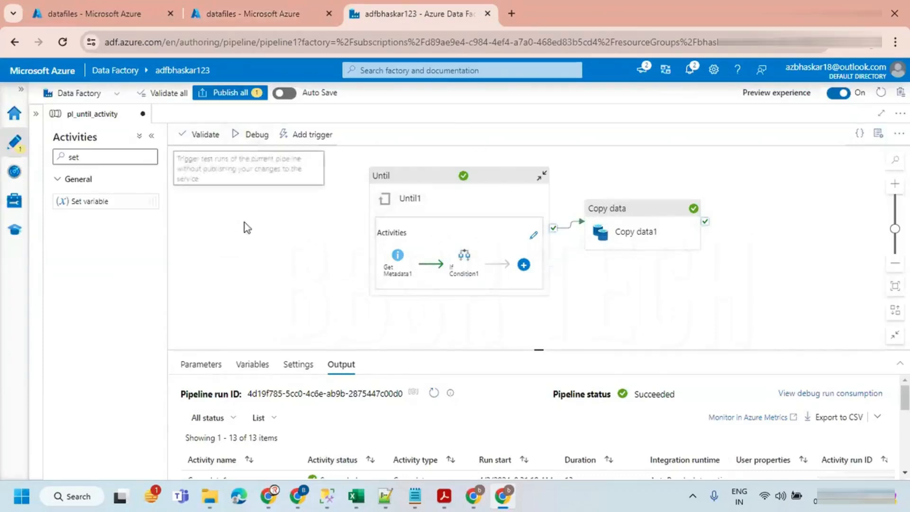
left_click(257, 367)
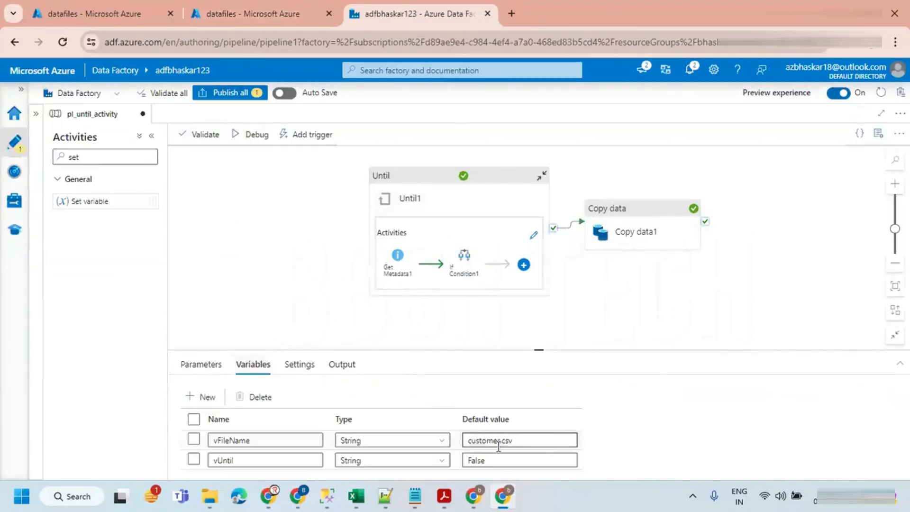
left_click_drag(498, 441, 443, 446)
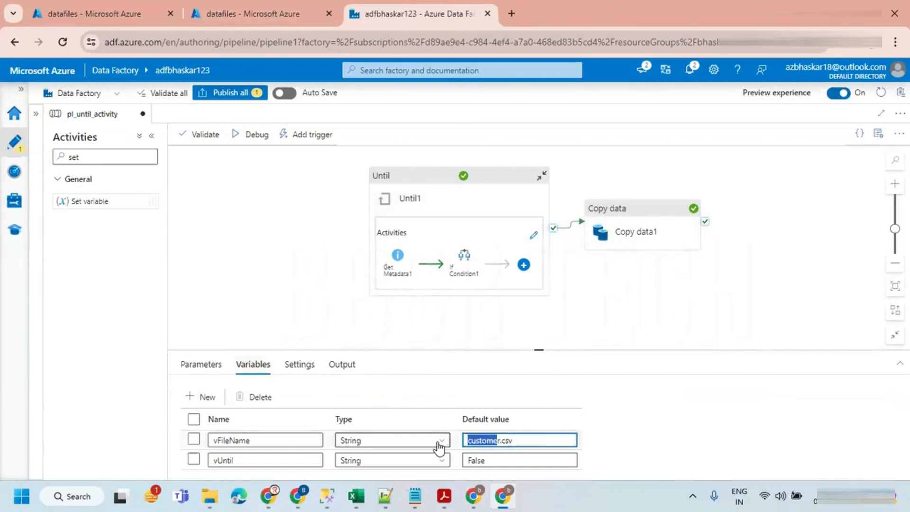
key("BackSpace")
key("Delete")
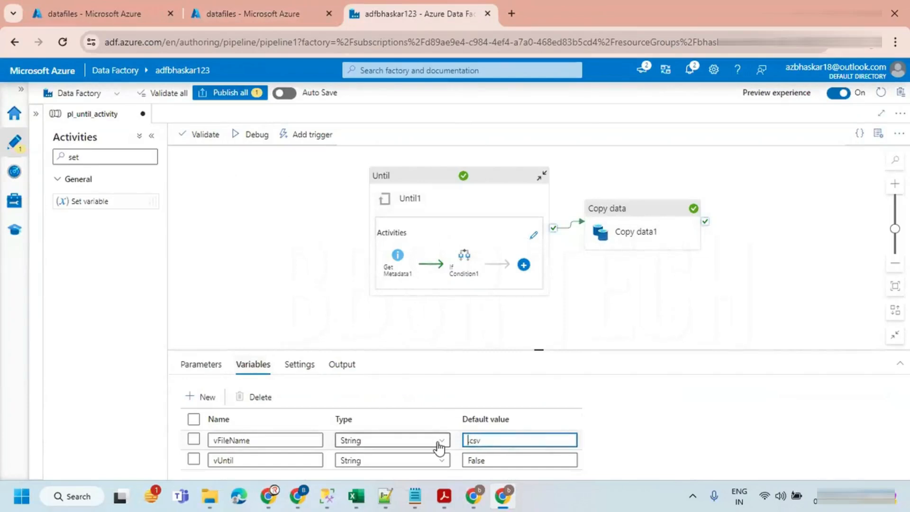
type("employee")
left_click(309, 330)
Step: Switch to the storage container's input folder and rename employee.csv to employee1.csv
left_click(94, 13)
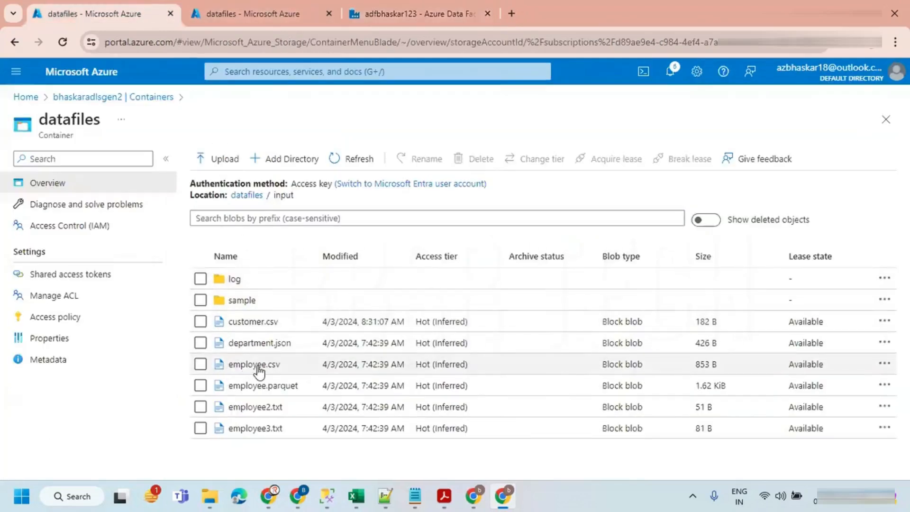
right_click(261, 369)
left_click(304, 363)
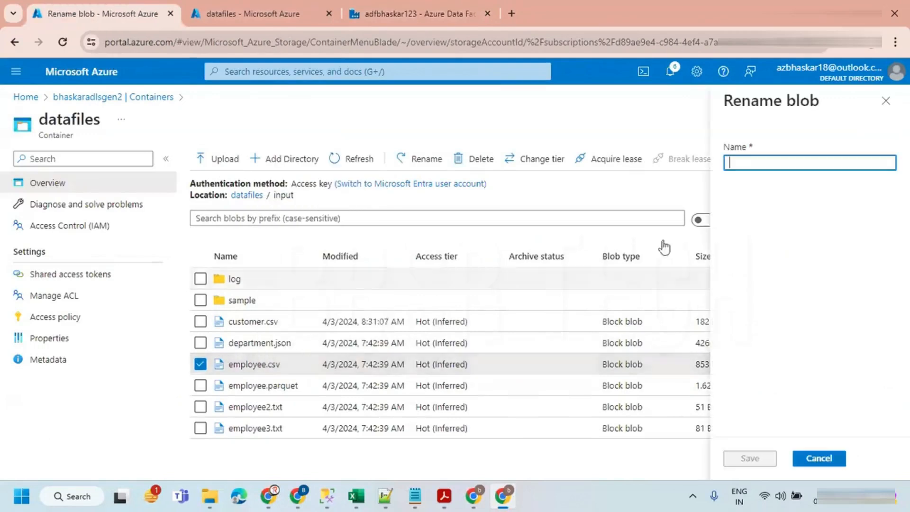
left_click(741, 164)
type("empl")
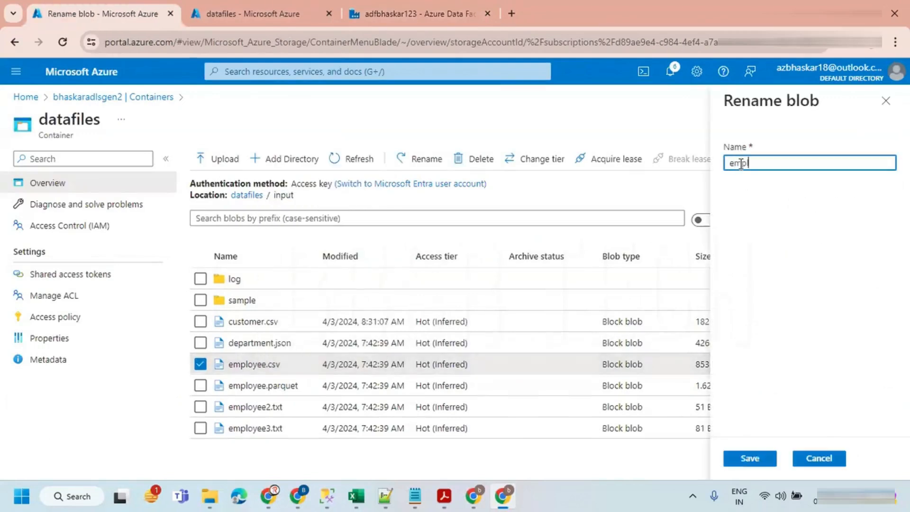
type("oyee1.csv")
left_click(733, 463)
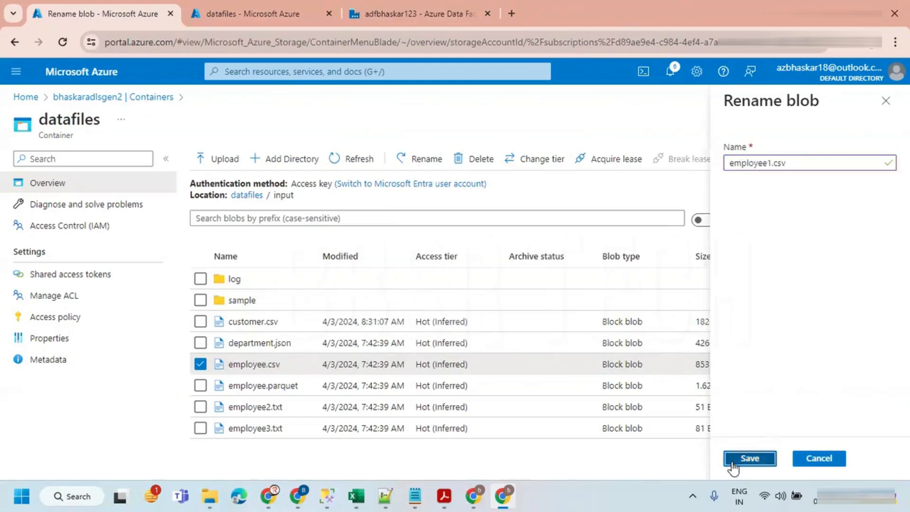
Step: Return to Data Factory, run the pipeline in debug mode with the new file name and refresh its activity runs
left_click(426, 5)
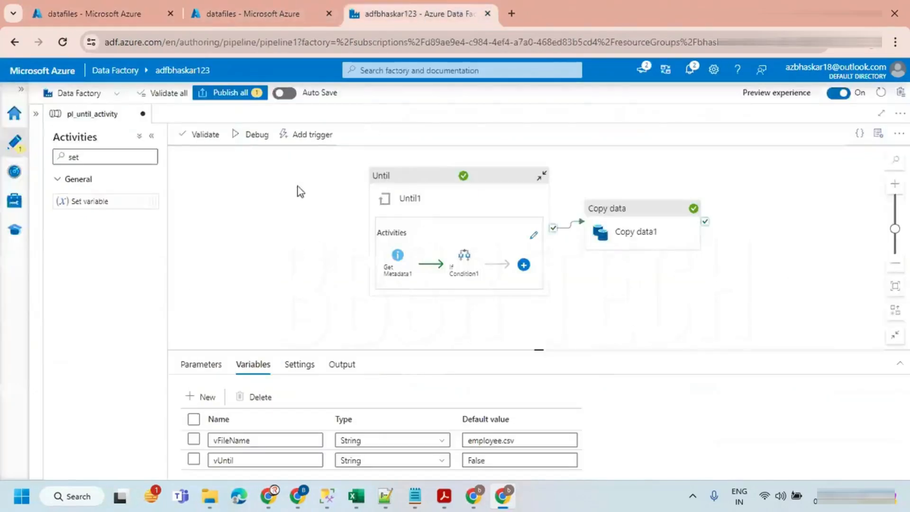
left_click(251, 136)
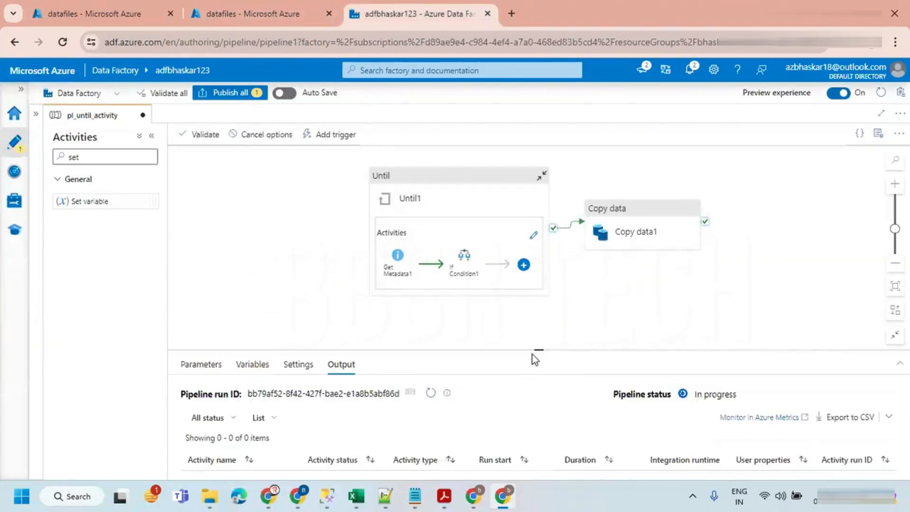
left_click_drag(536, 346, 537, 305)
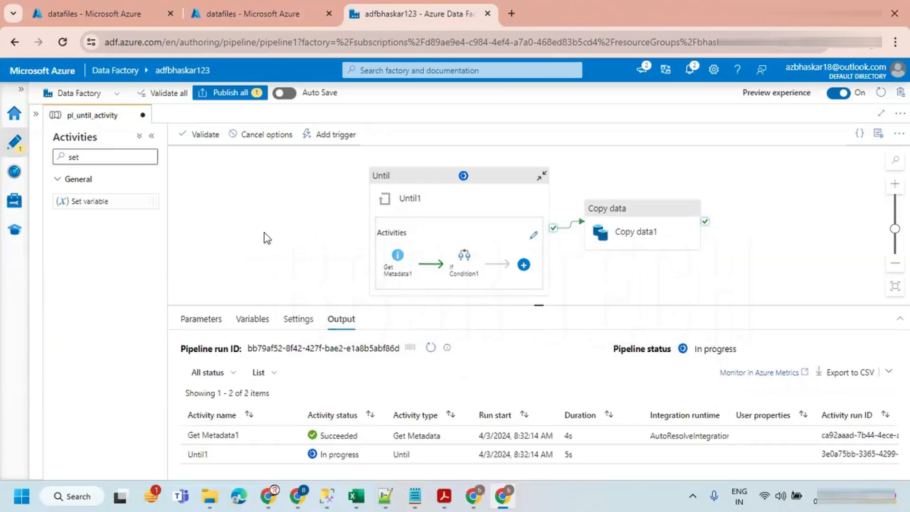
left_click(432, 349)
left_click(431, 349)
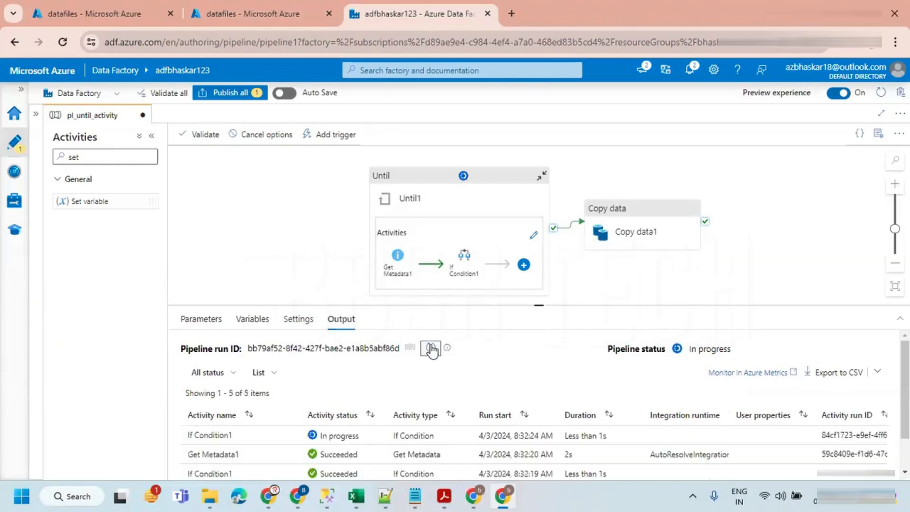
Step: Enlarge the run output area and keep refreshing the activity runs to follow the Until loop's iterations
left_click(432, 349)
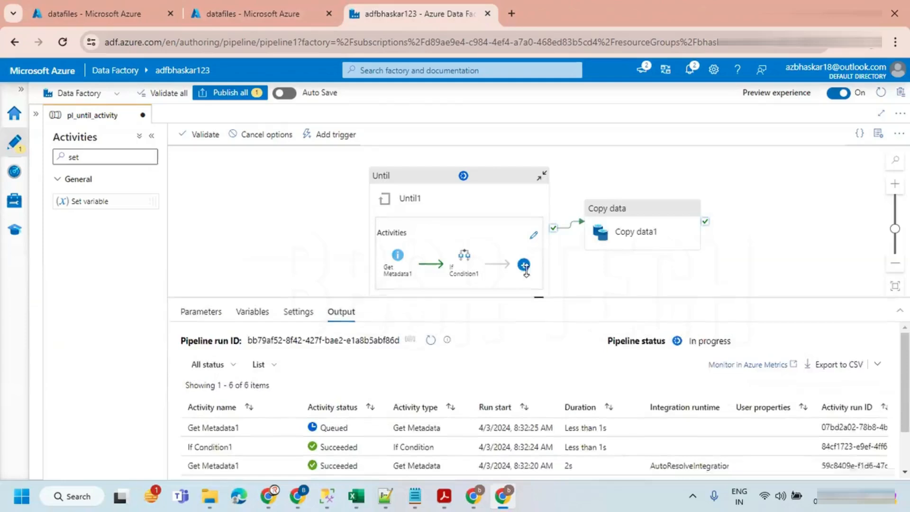
left_click_drag(534, 306, 530, 210)
left_click(431, 252)
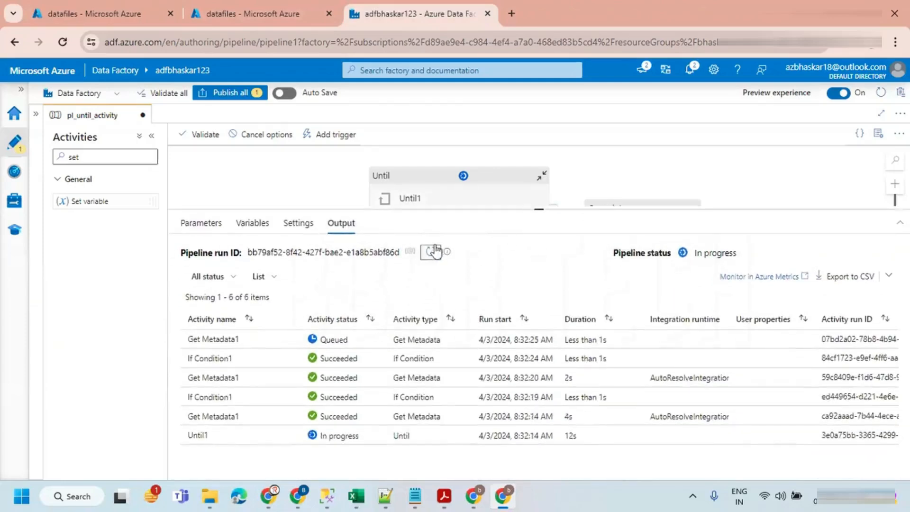
left_click(431, 254)
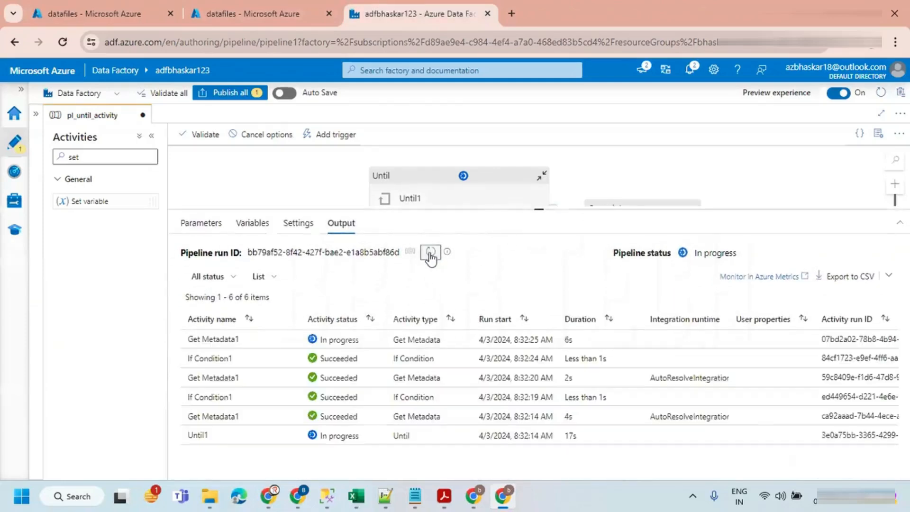
left_click(431, 253)
left_click(431, 254)
left_click(431, 254)
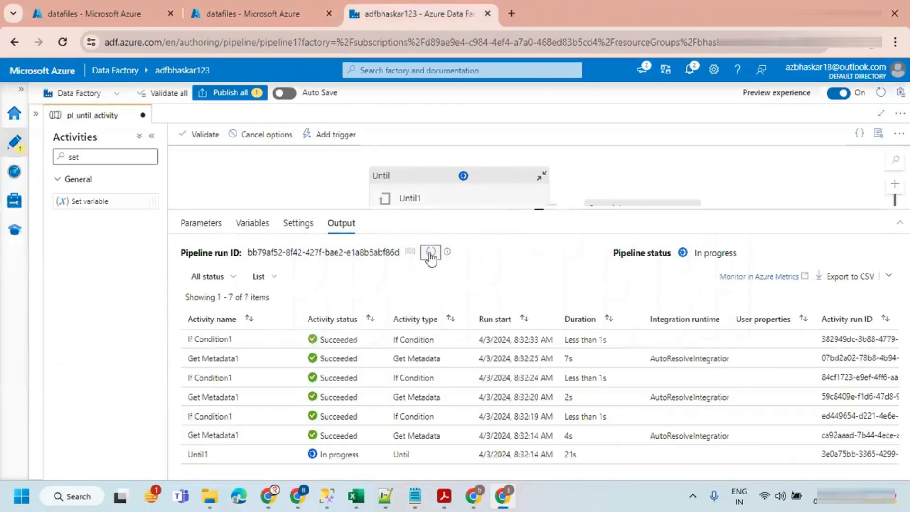
left_click(431, 253)
left_click(431, 253)
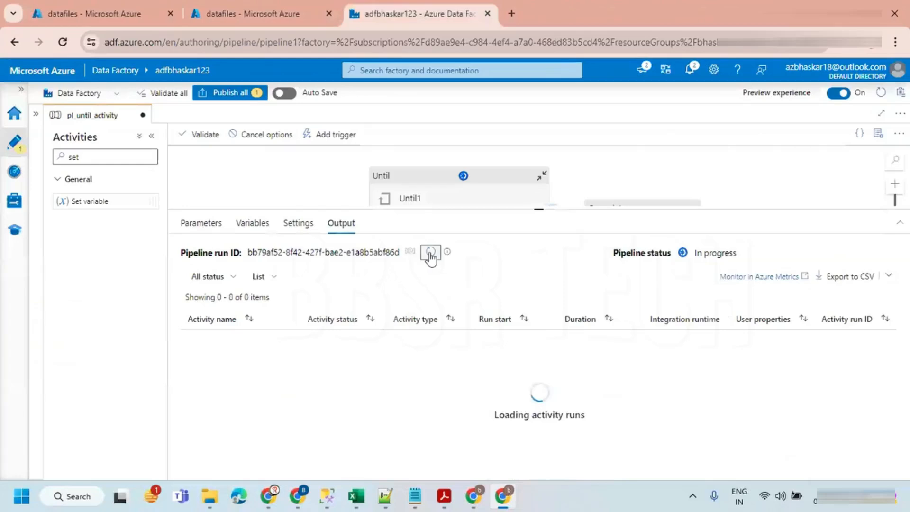
left_click(431, 256)
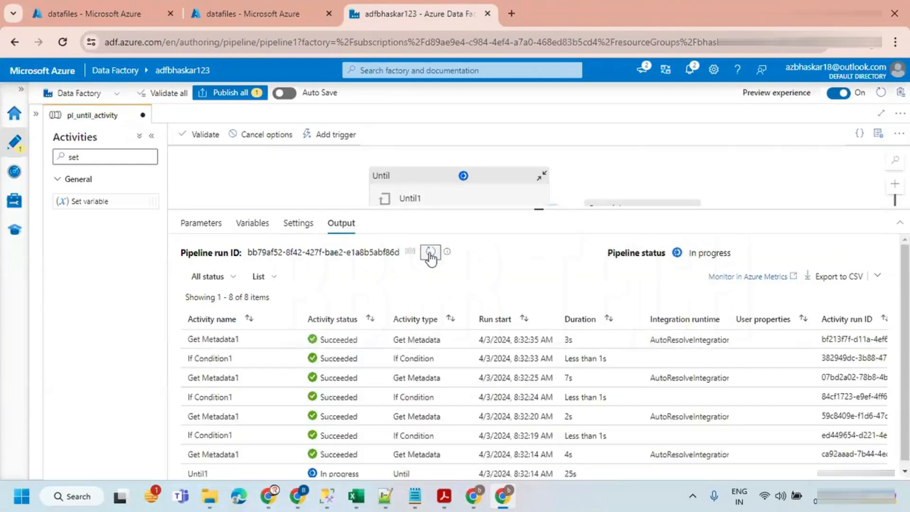
left_click(431, 255)
left_click(431, 255)
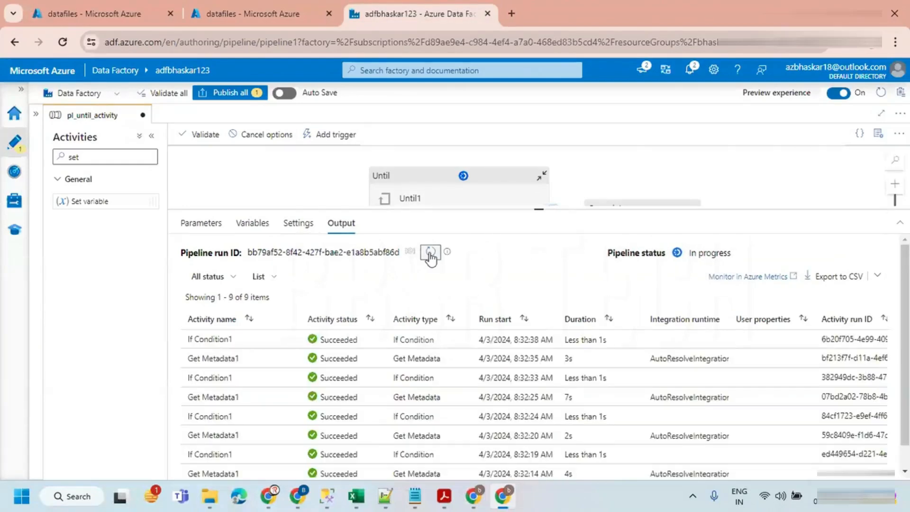
left_click(431, 255)
left_click(431, 256)
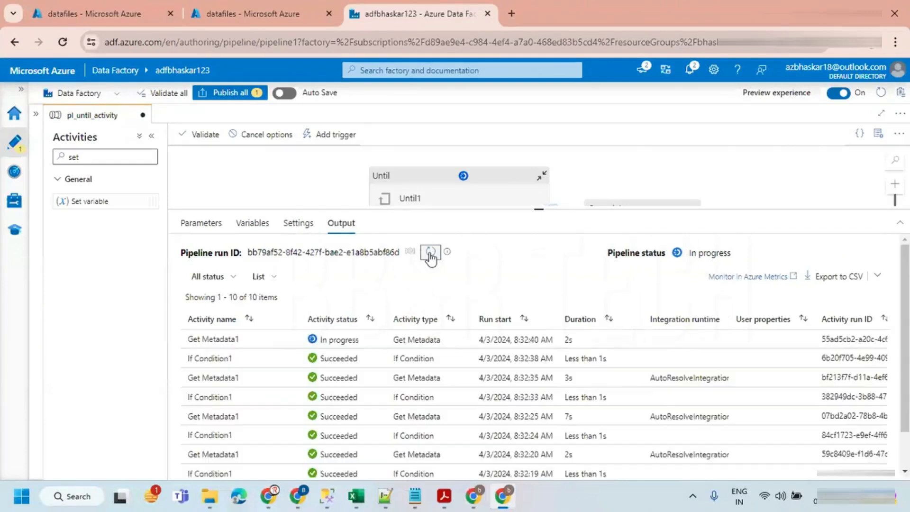
Step: Switch to the storage container's input folder and rename employee1.csv to employee.csv
left_click(129, 9)
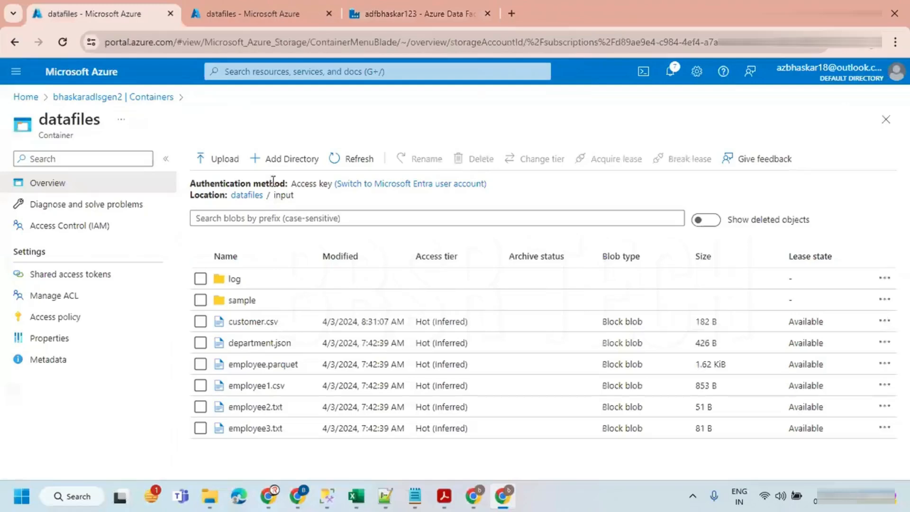
right_click(273, 386)
left_click(311, 374)
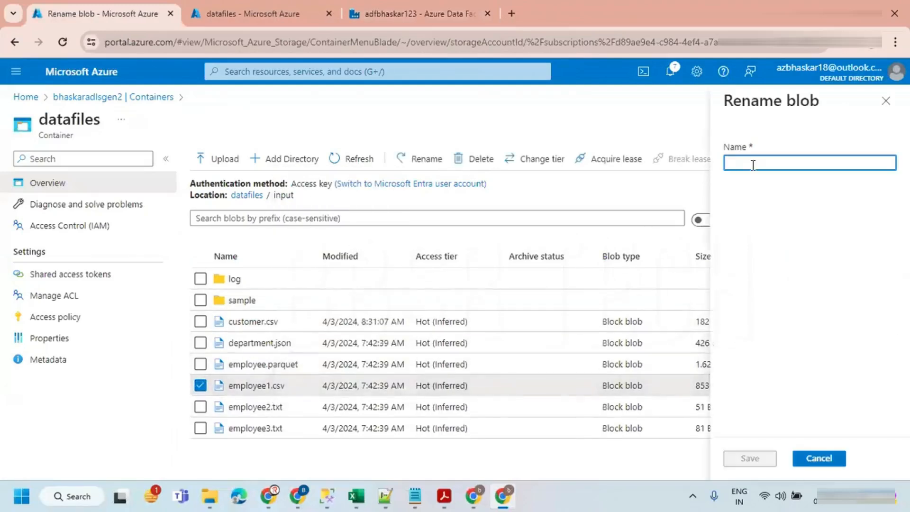
type("employee.csv")
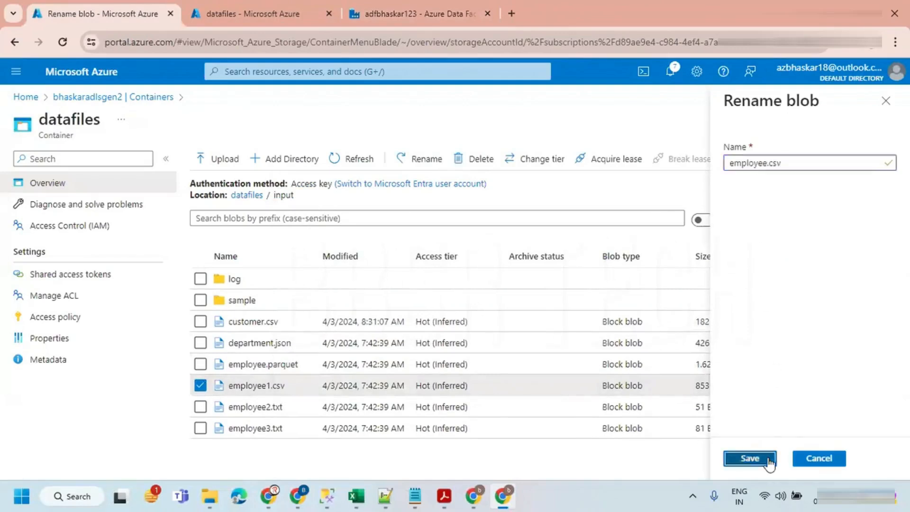
left_click(749, 458)
Step: Return to Data Factory, refresh the activity runs and inspect the output of the latest Get Metadata1 run
left_click(440, 7)
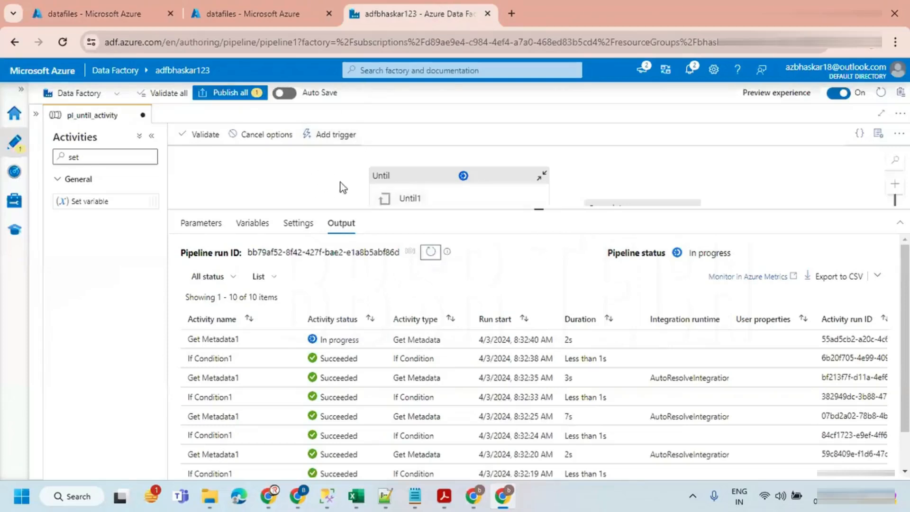
left_click(431, 256)
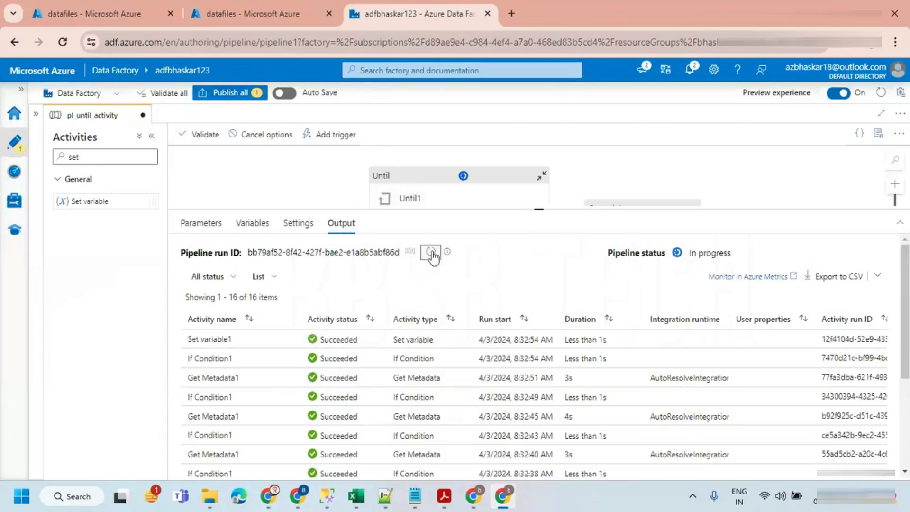
left_click(432, 255)
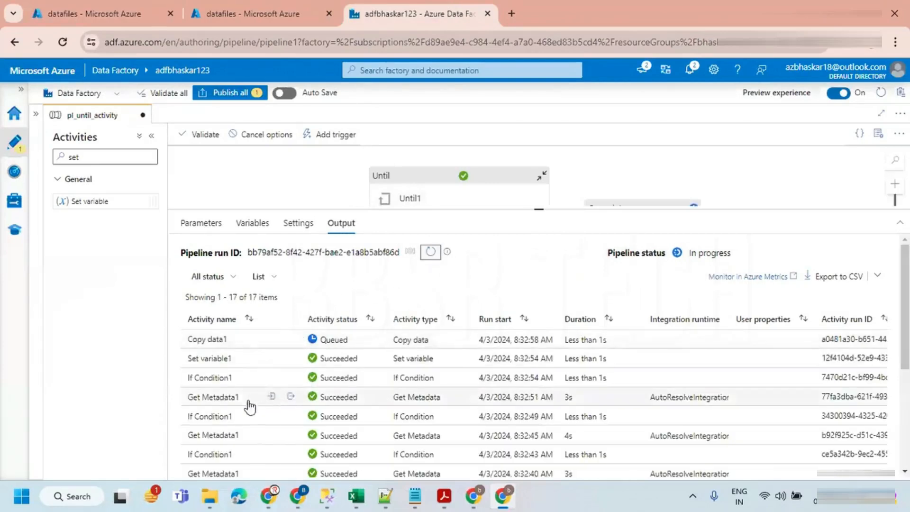
left_click(290, 396)
double_click(219, 284)
left_click(402, 230)
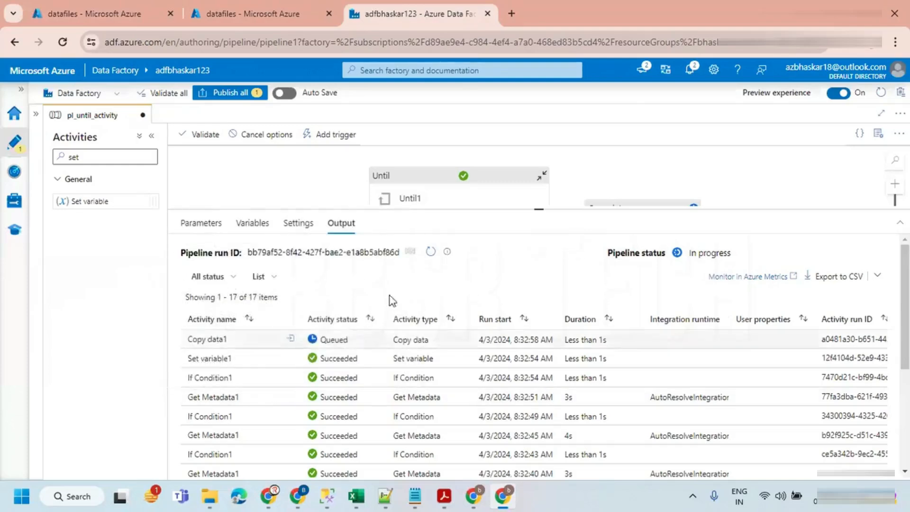
Step: Refresh the activity runs repeatedly to follow Copy data1 to completion
left_click(430, 252)
left_click(430, 252)
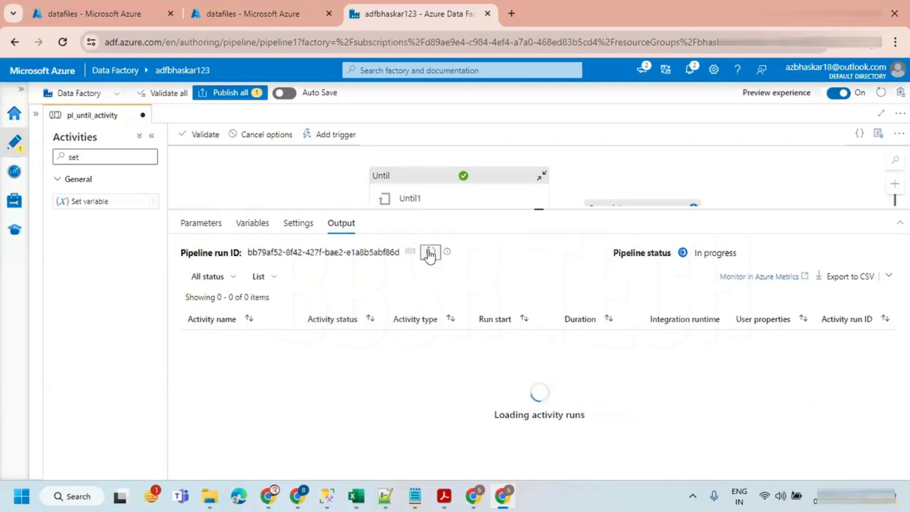
left_click(430, 252)
left_click(431, 252)
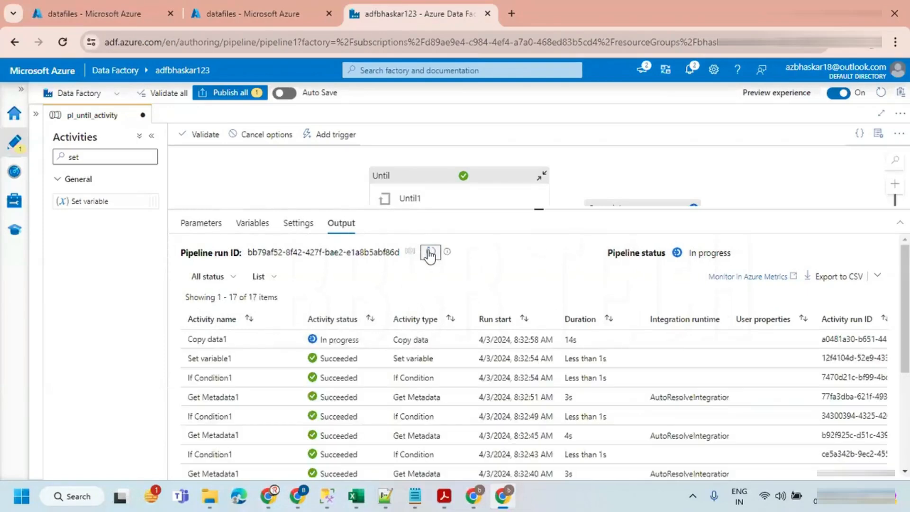
left_click(430, 252)
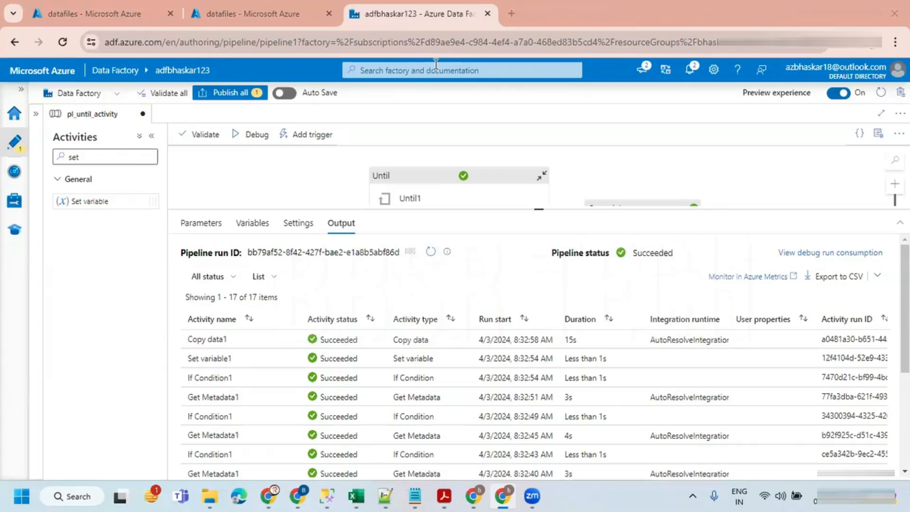
Step: Switch to the Zoom whiteboard, box and underline the Validation Activity notes with temporary red markup, and clear the markup
key("alt+Tab")
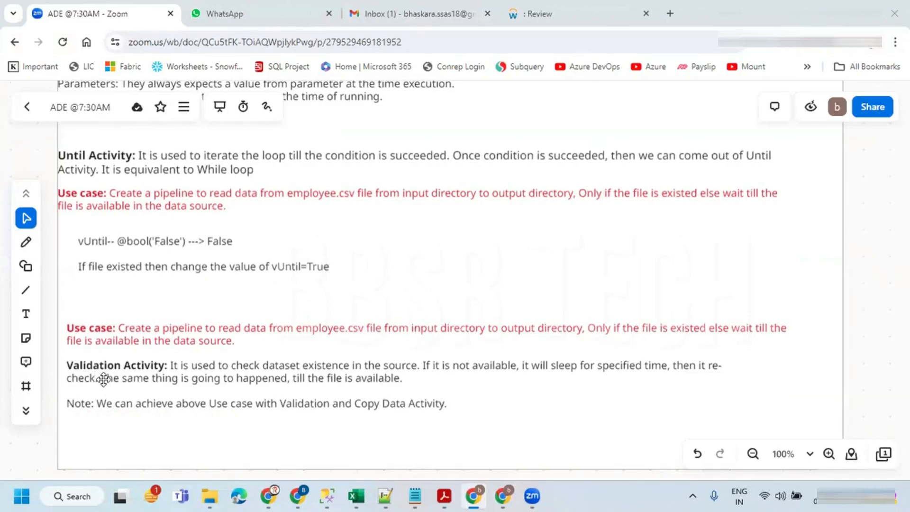
left_click_drag(58, 356, 169, 372)
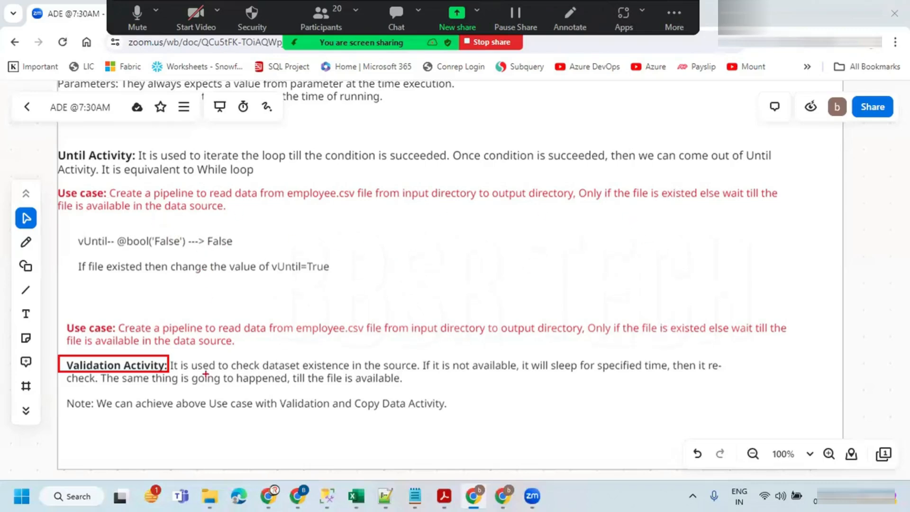
left_click_drag(171, 370, 413, 375)
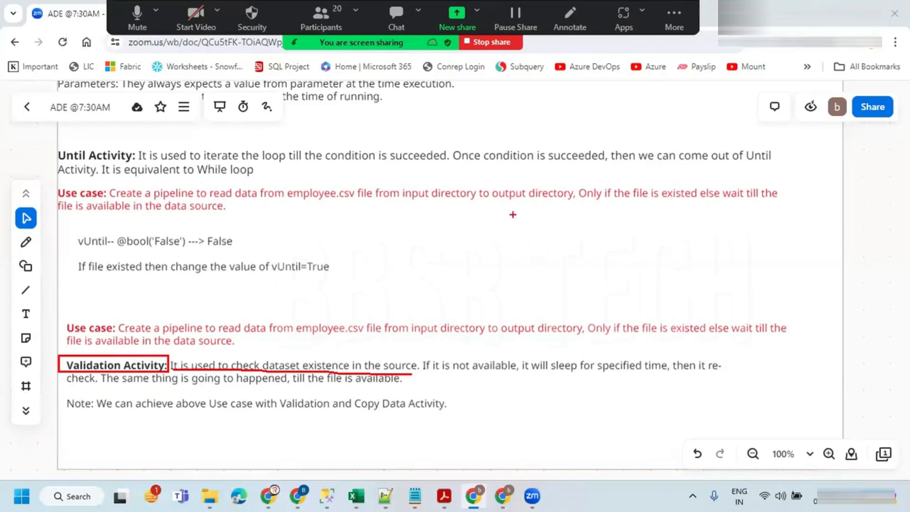
left_click_drag(421, 374, 672, 371)
mouse_move(577, 260)
left_mouse_down()
mouse_move(600, 298)
mouse_move(668, 256)
left_mouse_up()
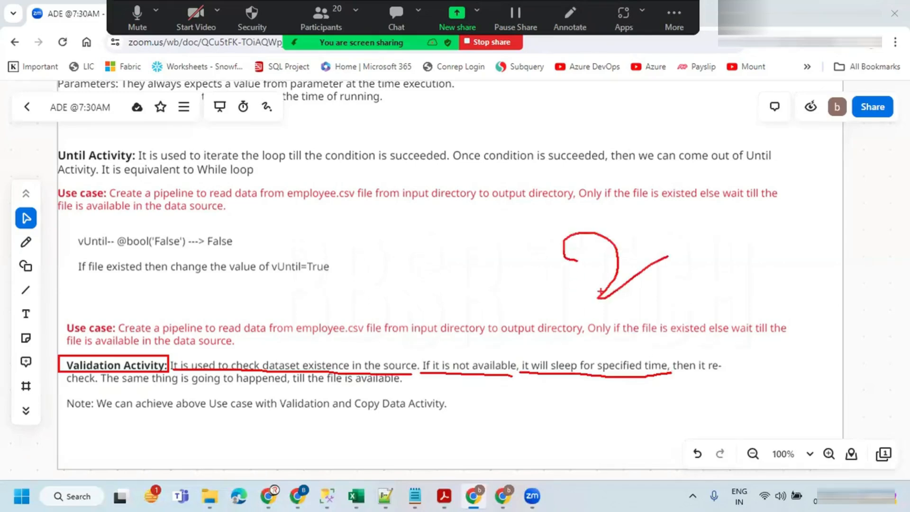
mouse_move(573, 279)
left_mouse_down()
mouse_move(435, 242)
mouse_move(457, 265)
left_mouse_up()
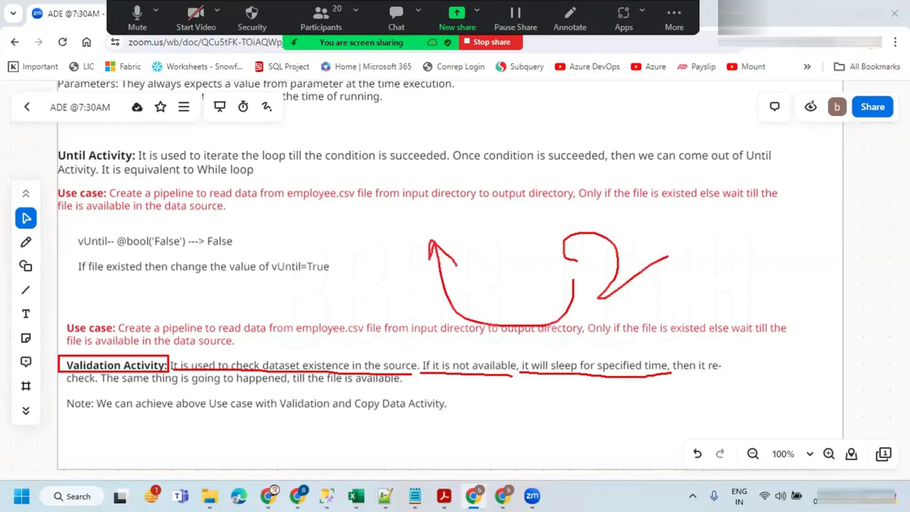
mouse_move(623, 327)
left_mouse_down()
mouse_move(641, 343)
mouse_move(699, 324)
left_mouse_up()
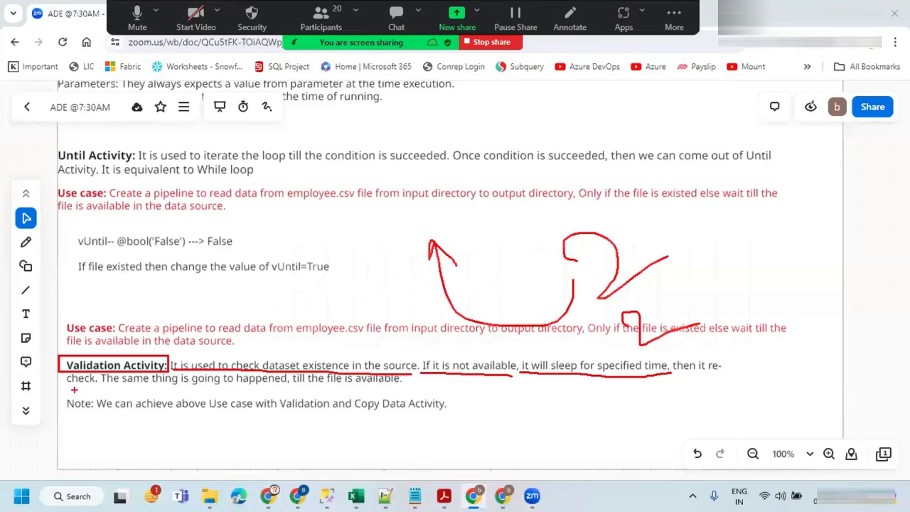
left_click_drag(96, 383, 387, 383)
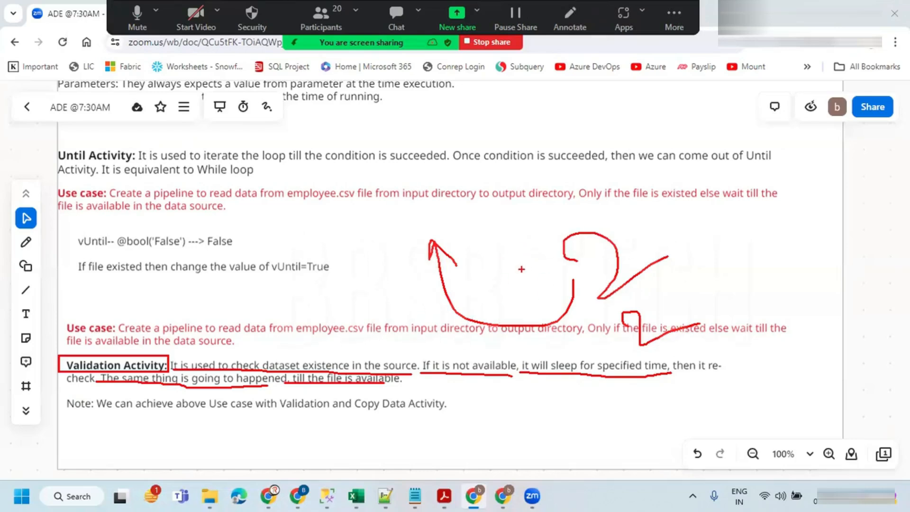
key("Escape")
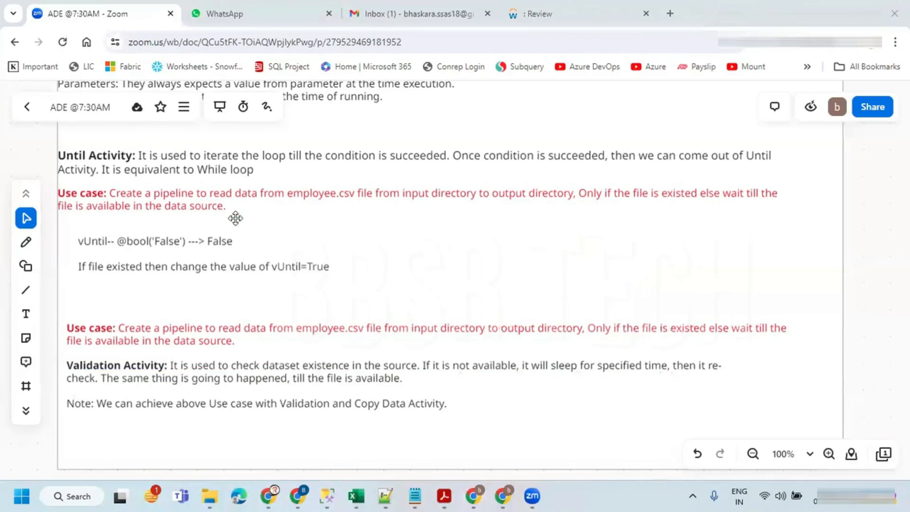
Step: Switch back to Data Factory, create a new pipeline named pl_valition_activity and close its properties
left_click(503, 496)
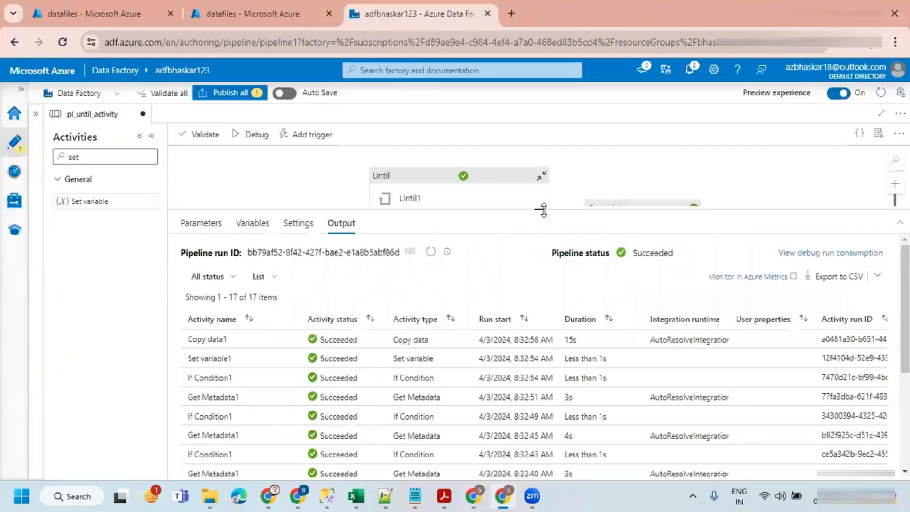
left_click_drag(544, 209, 541, 383)
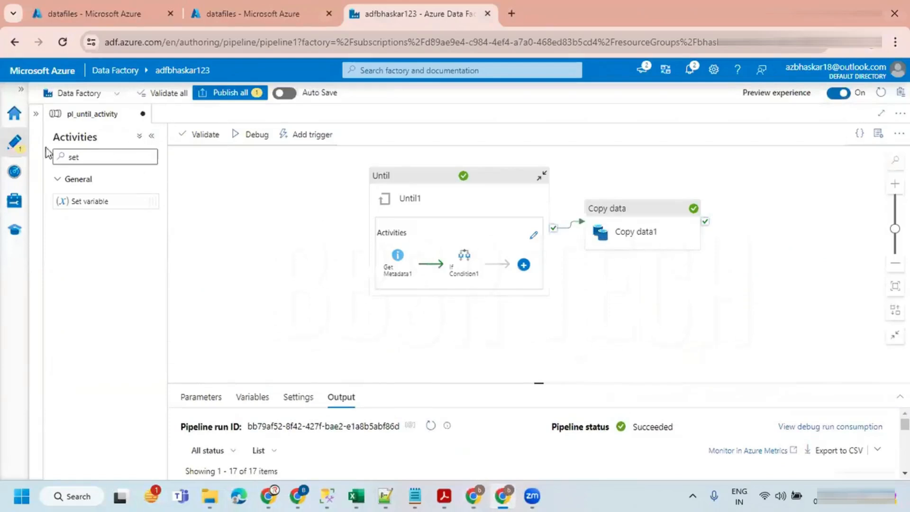
left_click(36, 114)
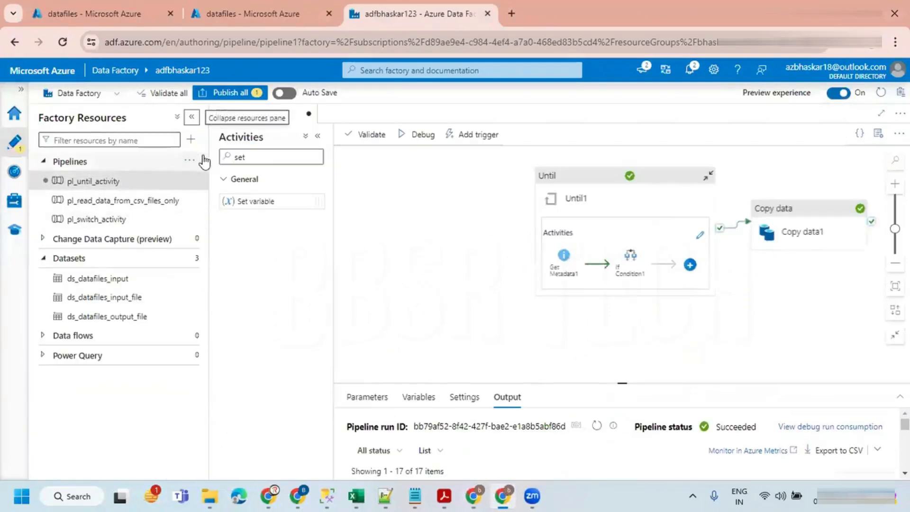
left_click(189, 160)
left_click(218, 181)
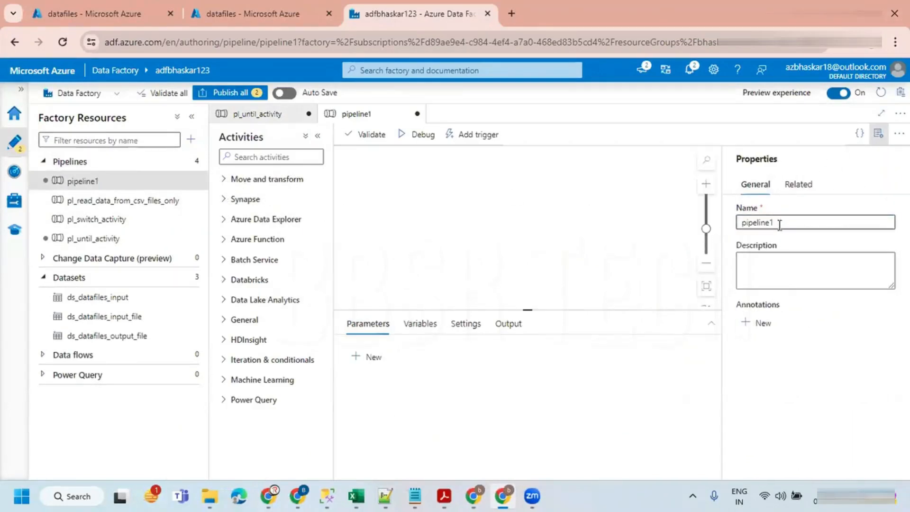
left_click_drag(780, 225, 732, 224)
type("pl_valition_activity")
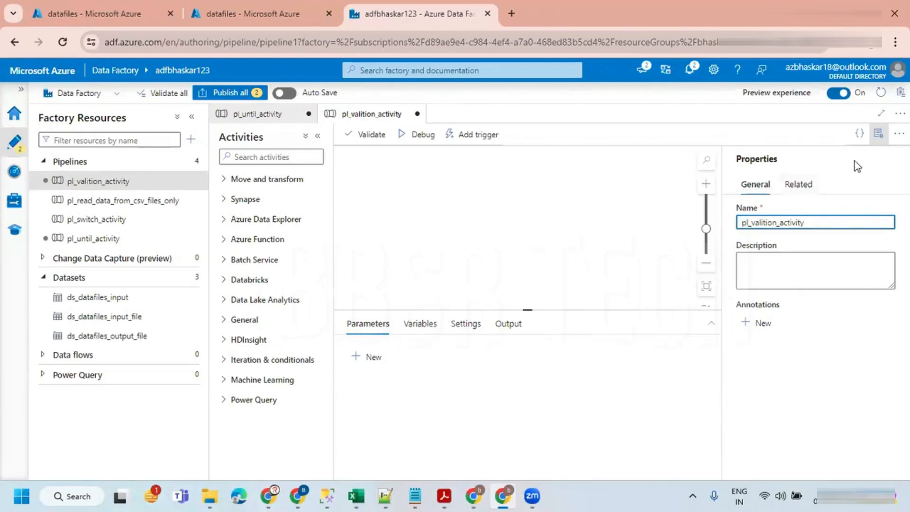
left_click(878, 133)
Step: Find the Validation activity, add it to the empty pipeline canvas and collapse the factory resources list
left_click(258, 157)
type("vali")
left_click_drag(232, 199, 417, 208)
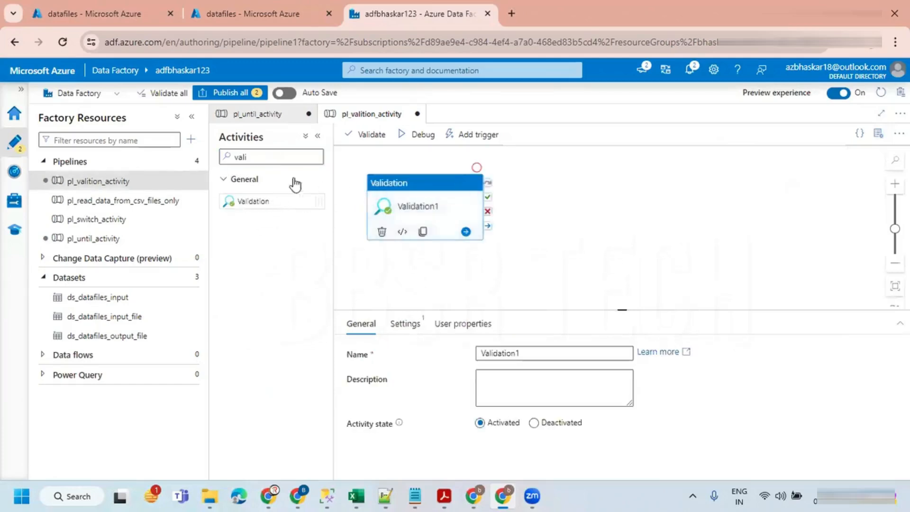
left_click(192, 117)
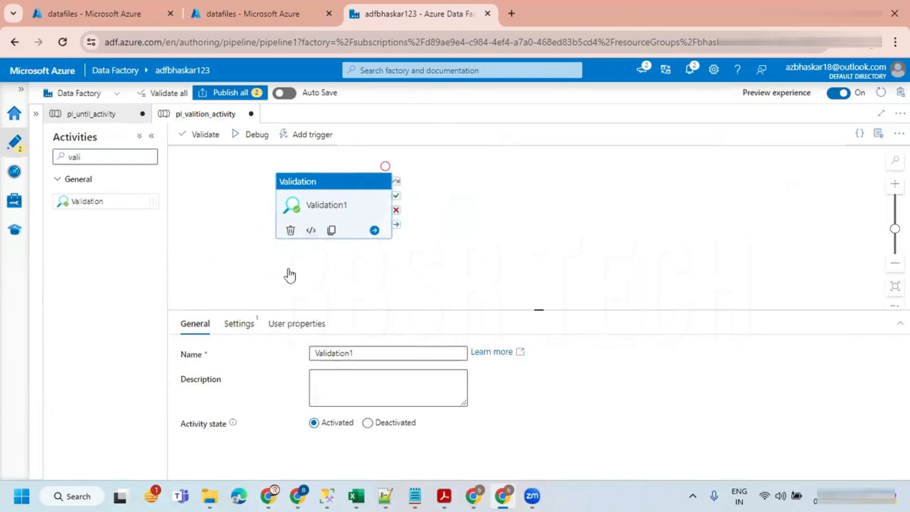
Step: Add a String pipeline variable named vFileName with the default value customer.csv
left_click(237, 324)
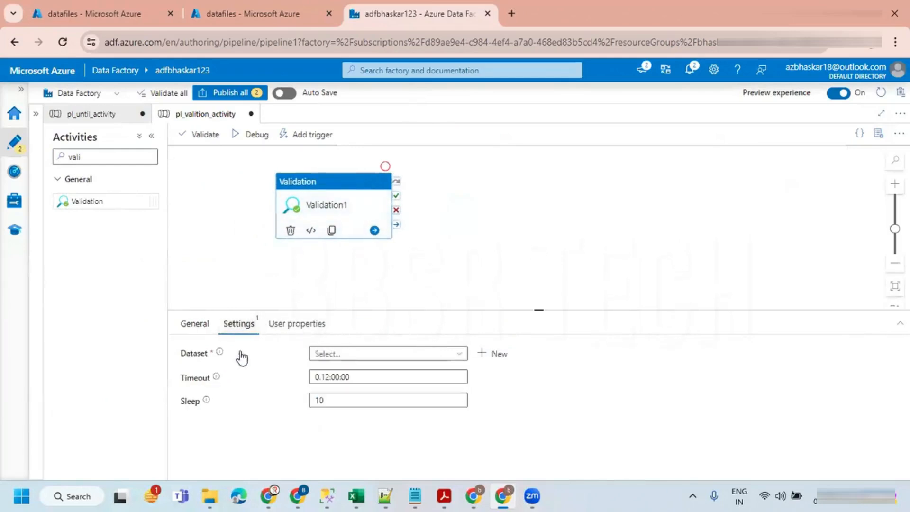
left_click(336, 357)
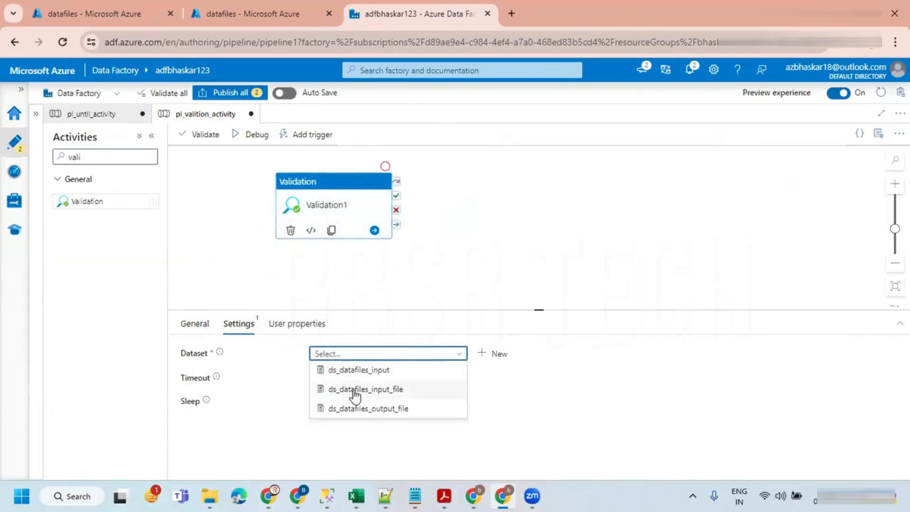
left_click(347, 274)
left_click(251, 325)
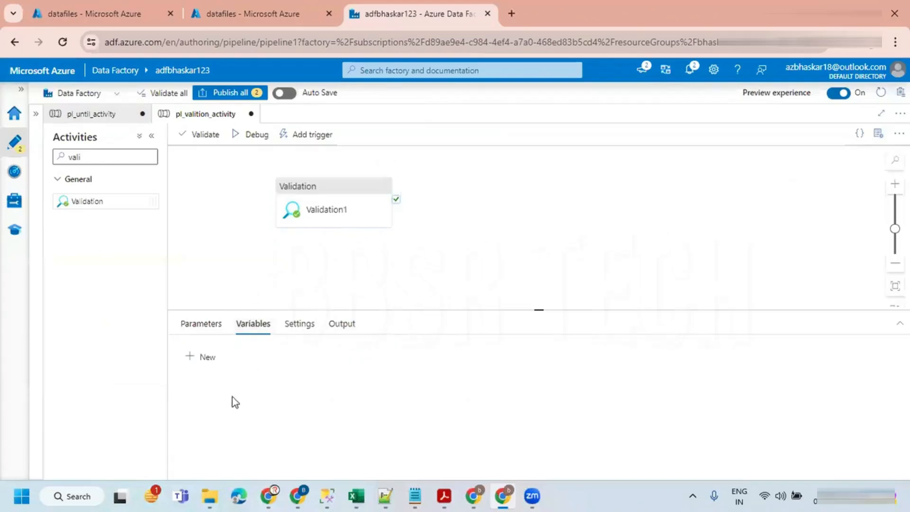
left_click(215, 363)
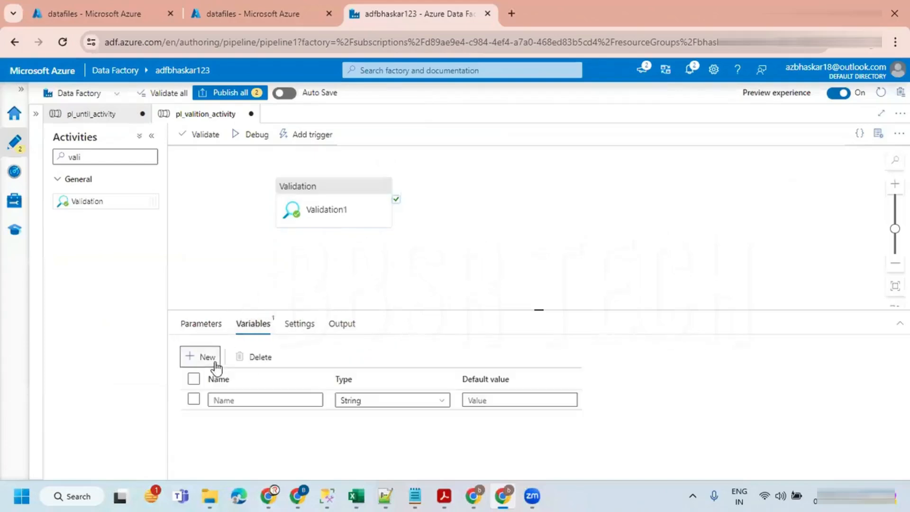
left_click(268, 398)
type("vFileName")
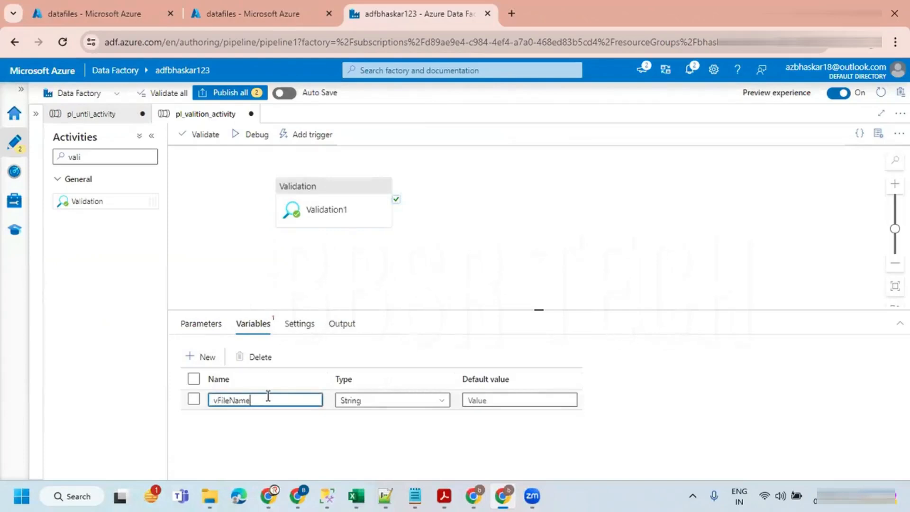
left_click(476, 399)
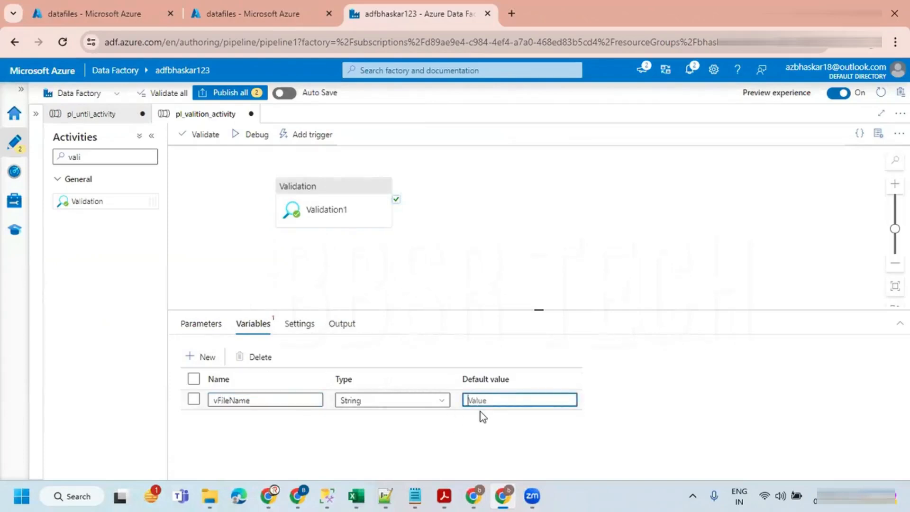
type(".csv")
left_click(327, 204)
left_click(342, 357)
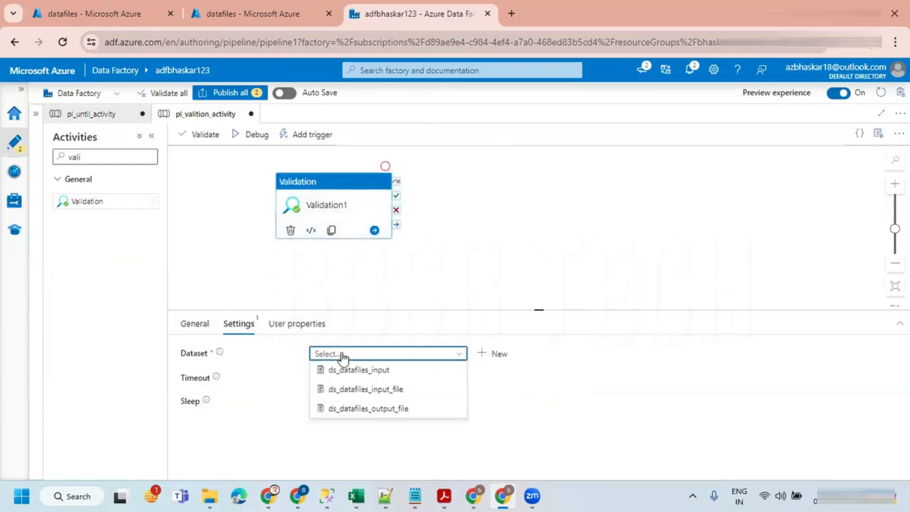
left_click(373, 390)
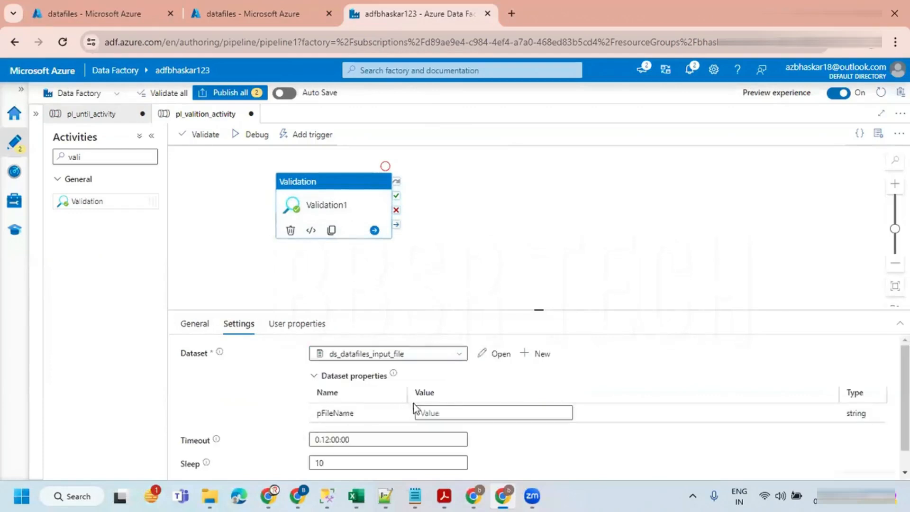
left_click(441, 426)
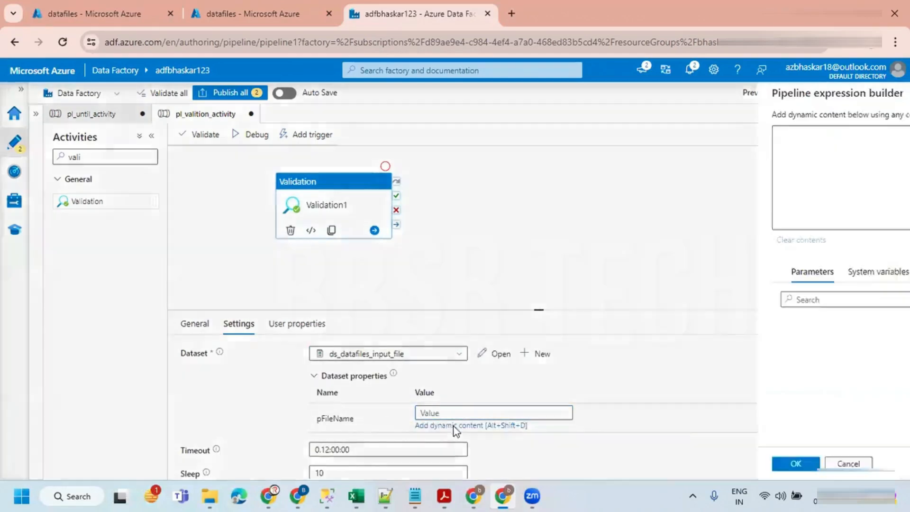
left_click(751, 277)
left_click(578, 329)
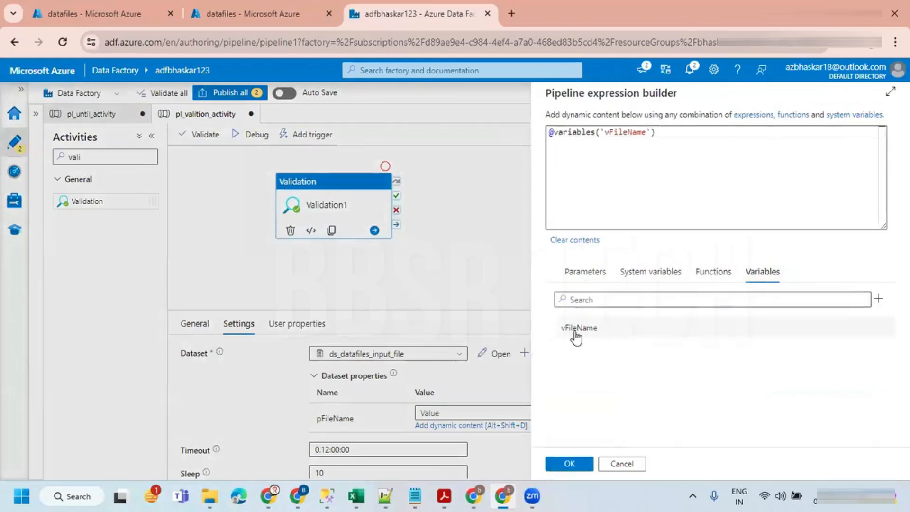
left_click(556, 463)
left_click_drag(524, 309, 530, 272)
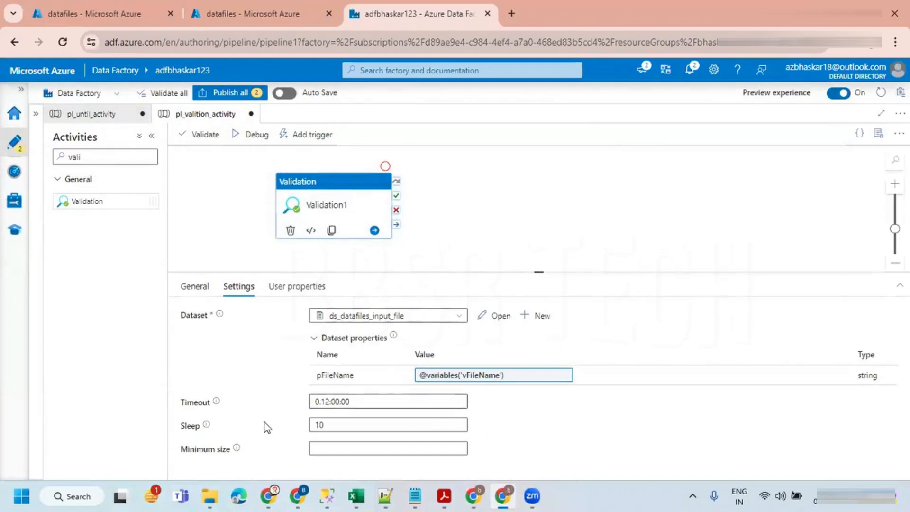
double_click(316, 425)
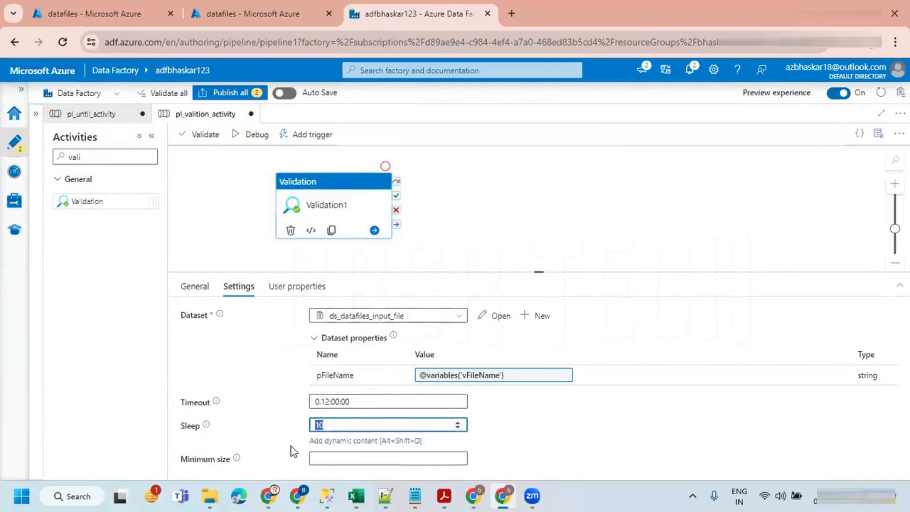
left_click_drag(541, 272, 538, 311)
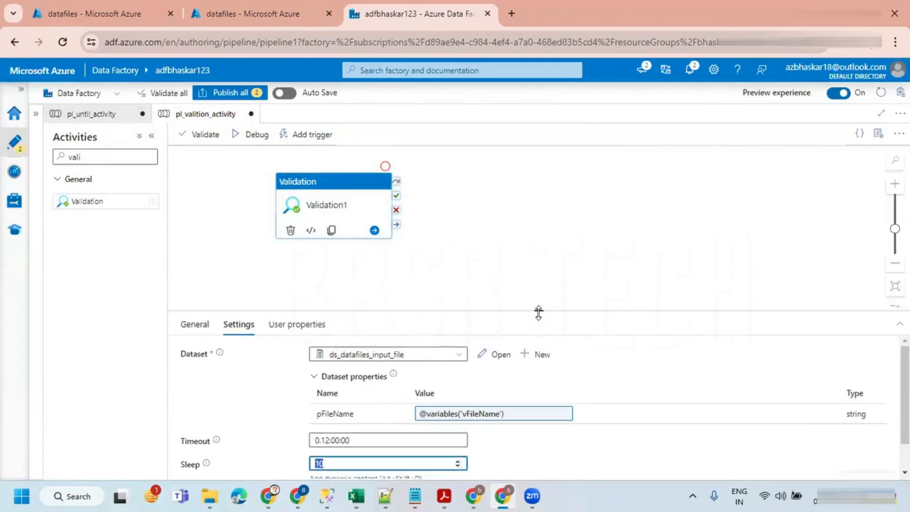
left_click(434, 262)
Step: Add a Copy data activity beside Validation1 and connect it to Validation1's success output
left_click(353, 209)
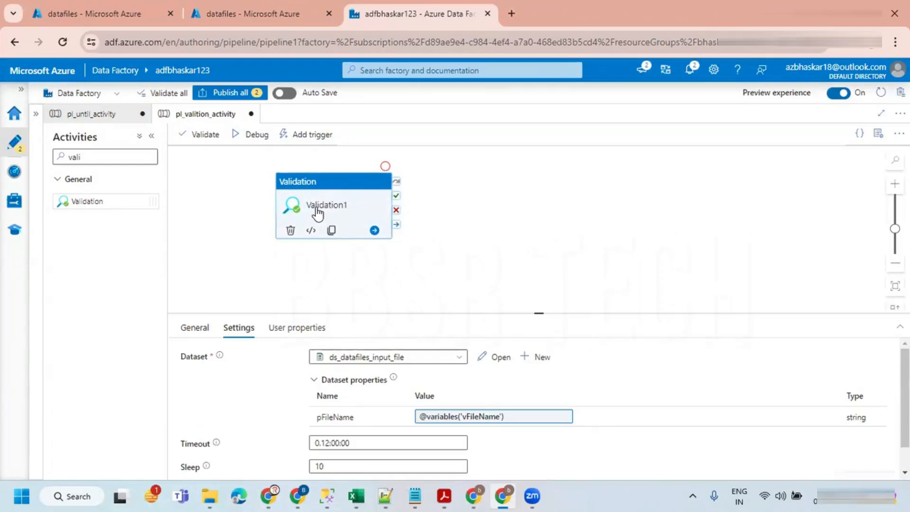
double_click(71, 157)
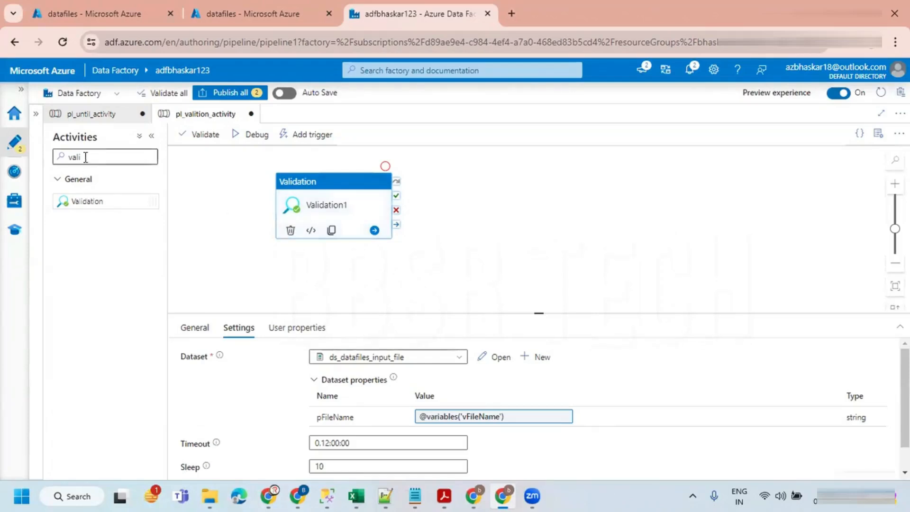
type("cop")
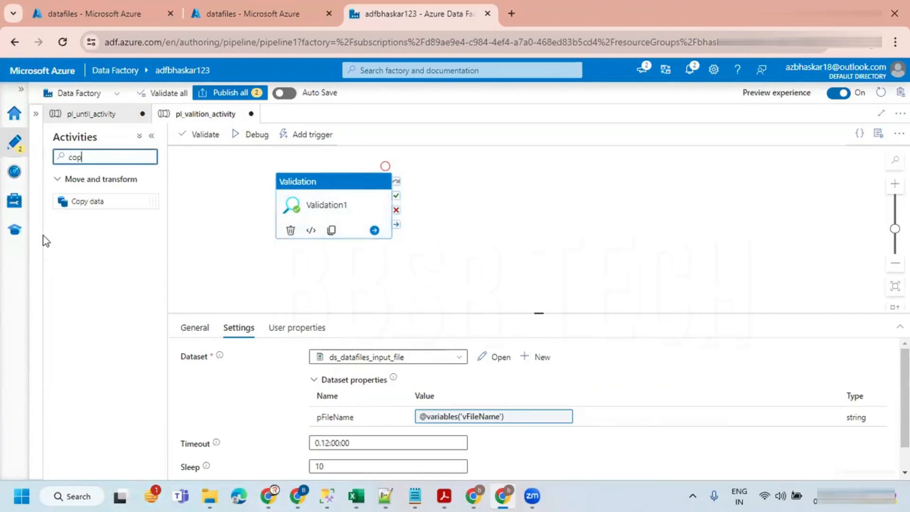
left_click_drag(99, 199, 553, 195)
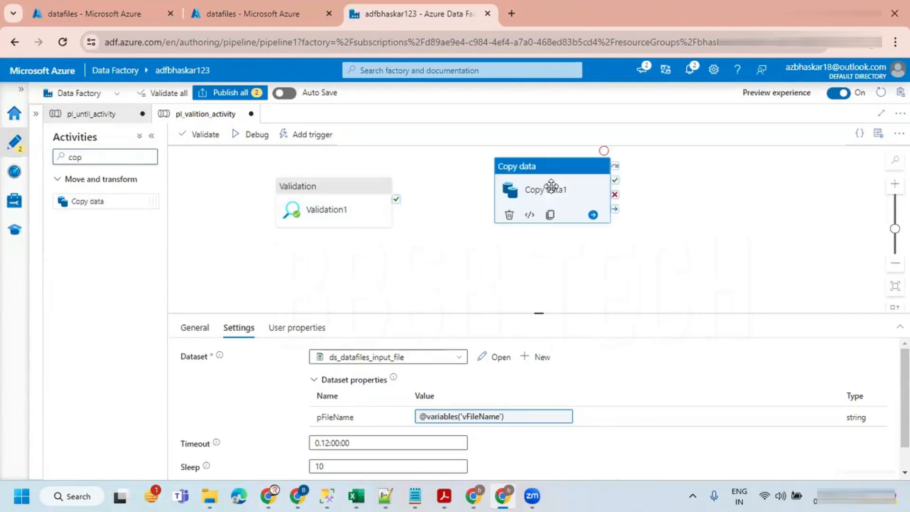
left_click_drag(399, 204, 538, 184)
left_click(247, 330)
left_click(326, 357)
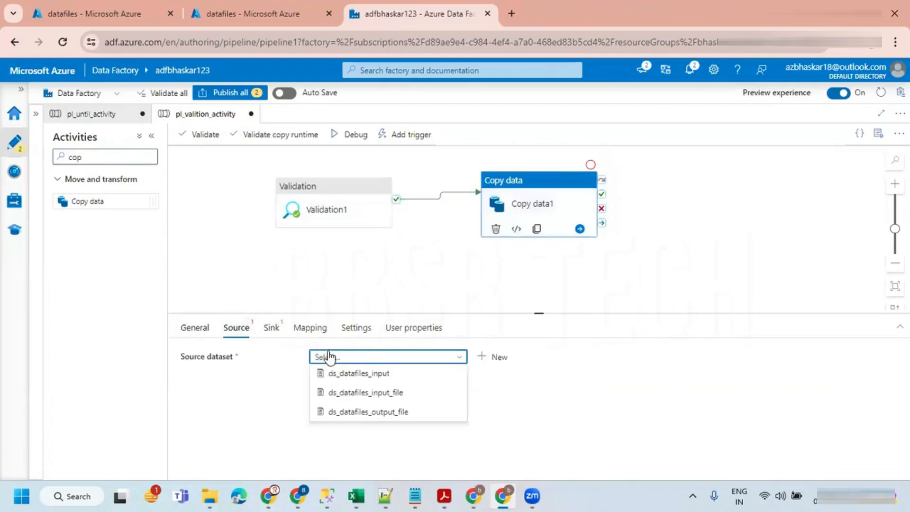
left_click(327, 395)
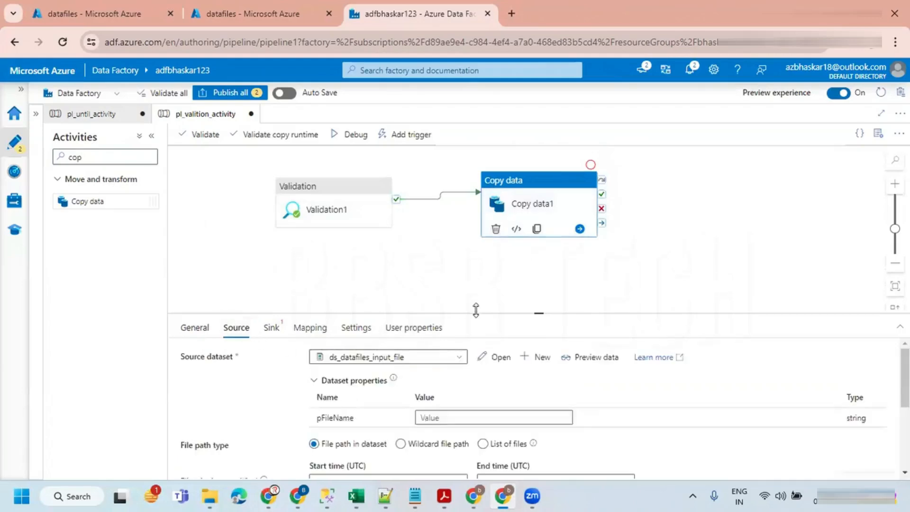
left_click_drag(511, 312, 511, 213)
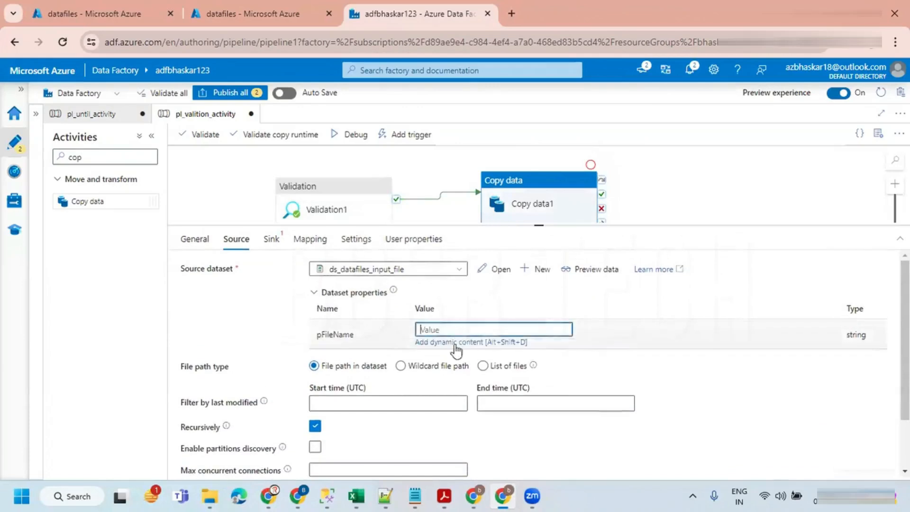
left_click(470, 342)
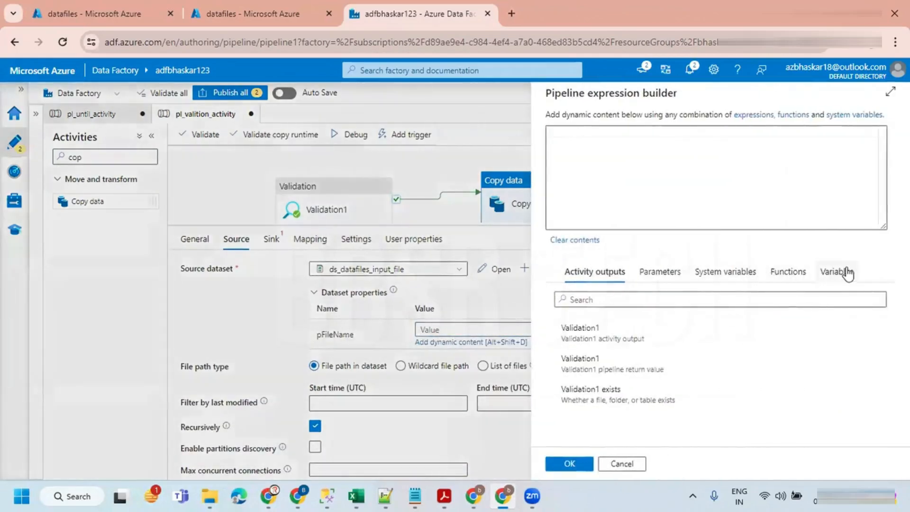
left_click(844, 272)
left_click(577, 328)
left_click(569, 463)
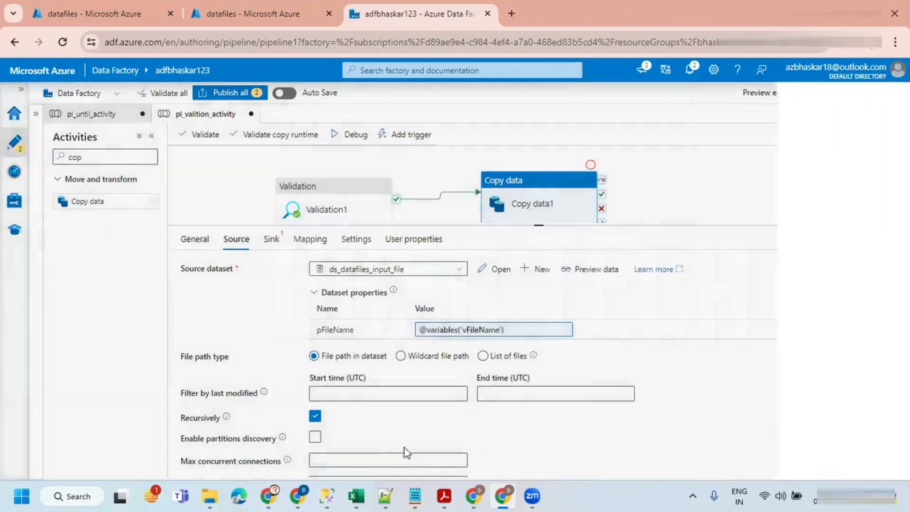
left_click(273, 240)
left_click(387, 269)
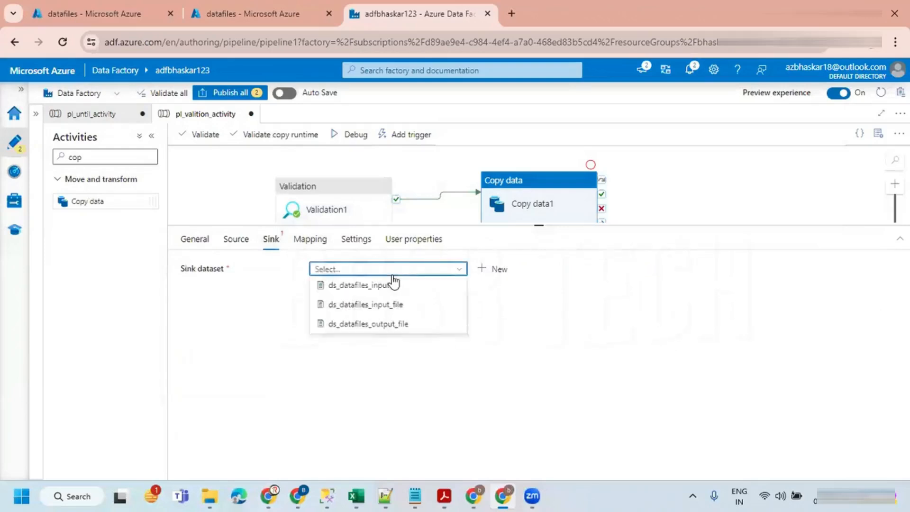
left_click(381, 321)
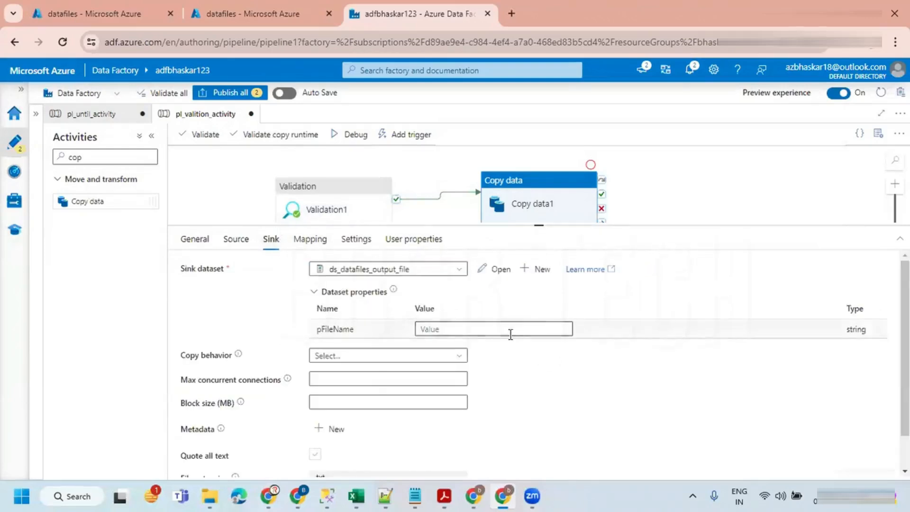
left_click(510, 331)
left_click(480, 342)
left_click(828, 273)
left_click(569, 332)
left_click(576, 463)
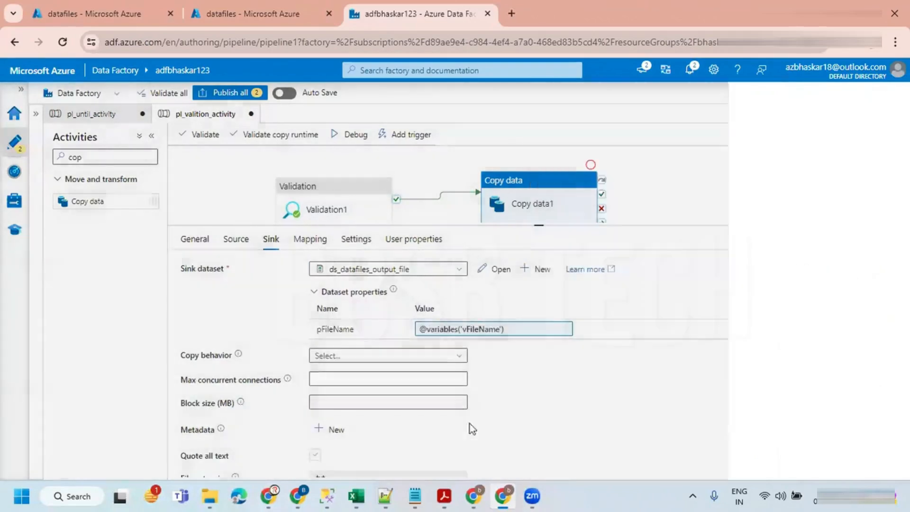
left_click_drag(538, 229, 538, 358)
left_click(423, 319)
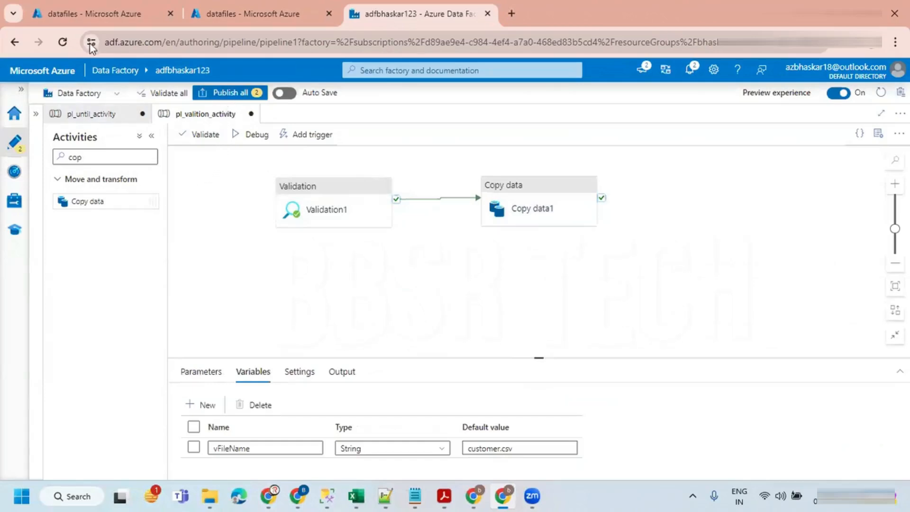
Step: Switch to the storage container's output folder in the Azure portal and delete customer.csv and employee.csv
left_click(253, 14)
left_click(201, 279)
left_click(480, 159)
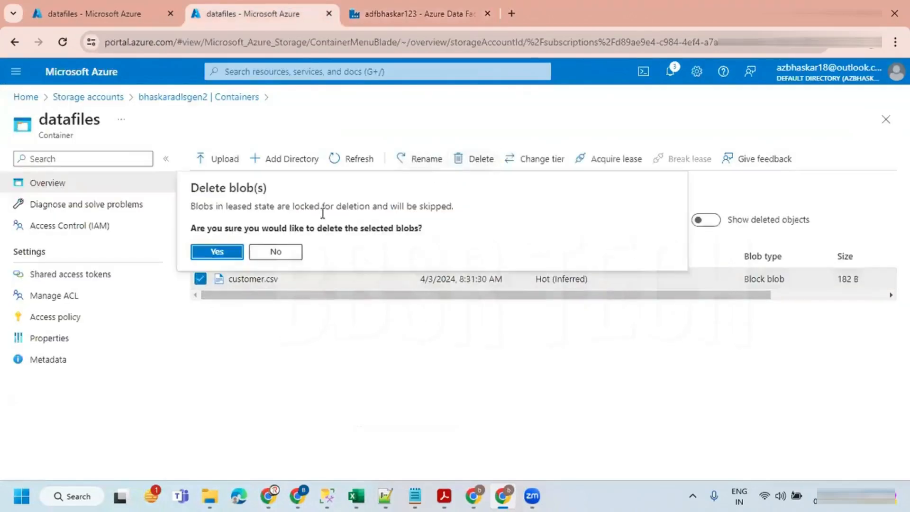
left_click(221, 253)
left_click(256, 274)
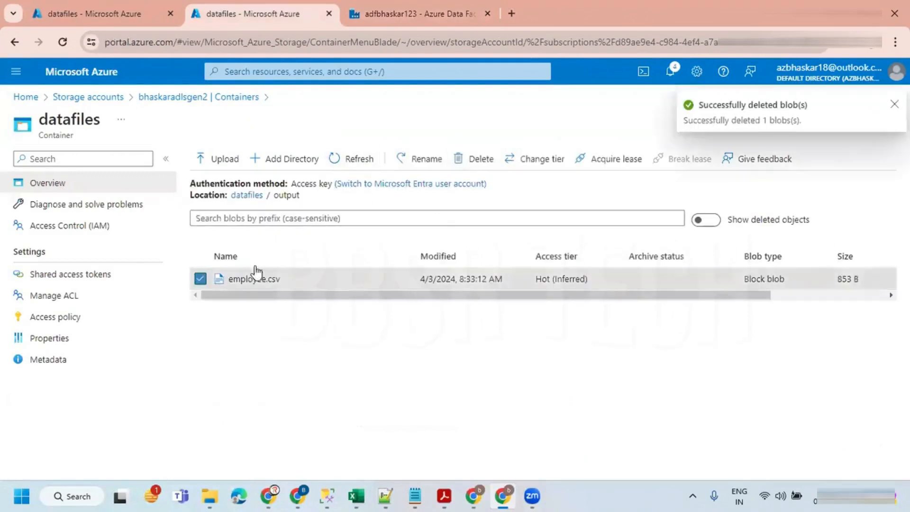
left_click(481, 160)
left_click(221, 253)
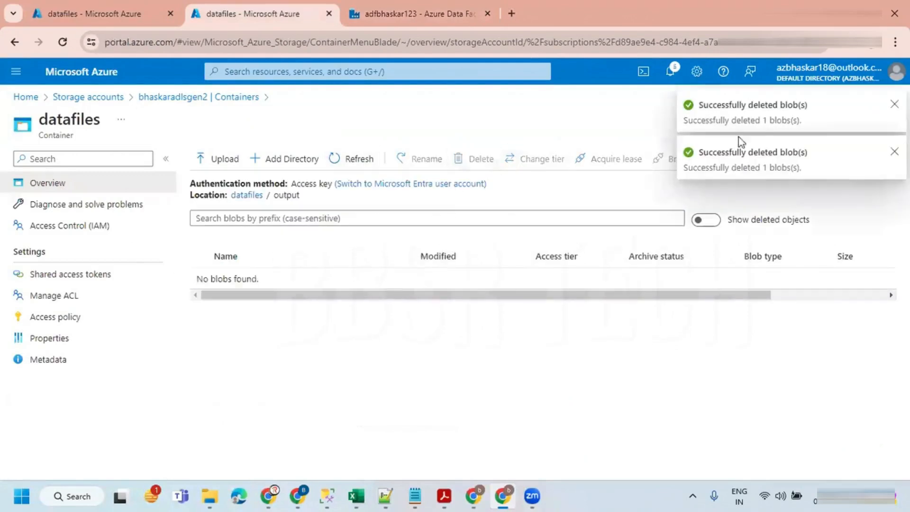
Step: In the container's input folder, rename customer.csv as customer1.csv and return to the pl_valition_activity pipeline in Data Factory
left_click(413, 14)
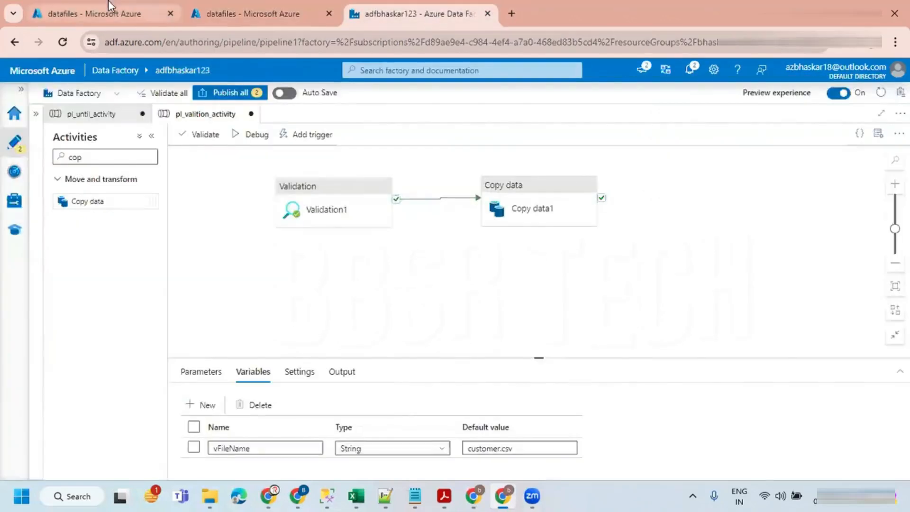
left_click(95, 13)
right_click(234, 324)
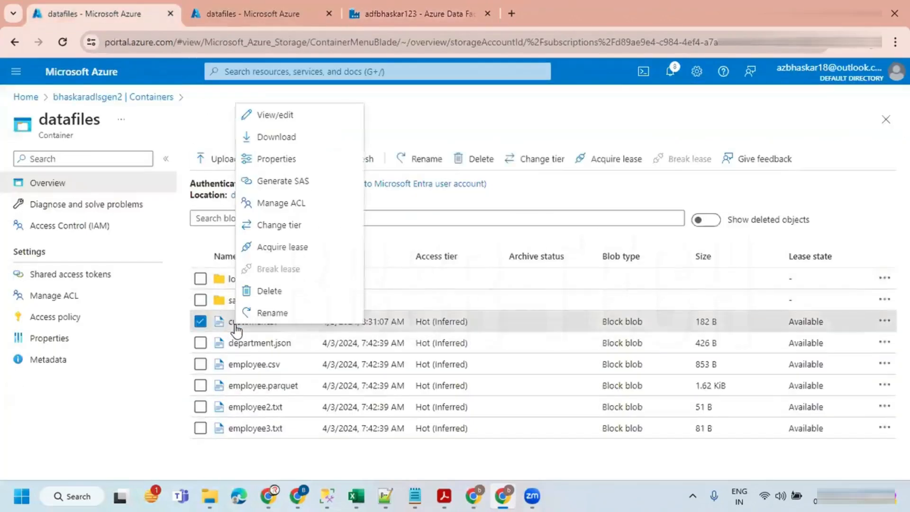
left_click(272, 314)
left_click(737, 163)
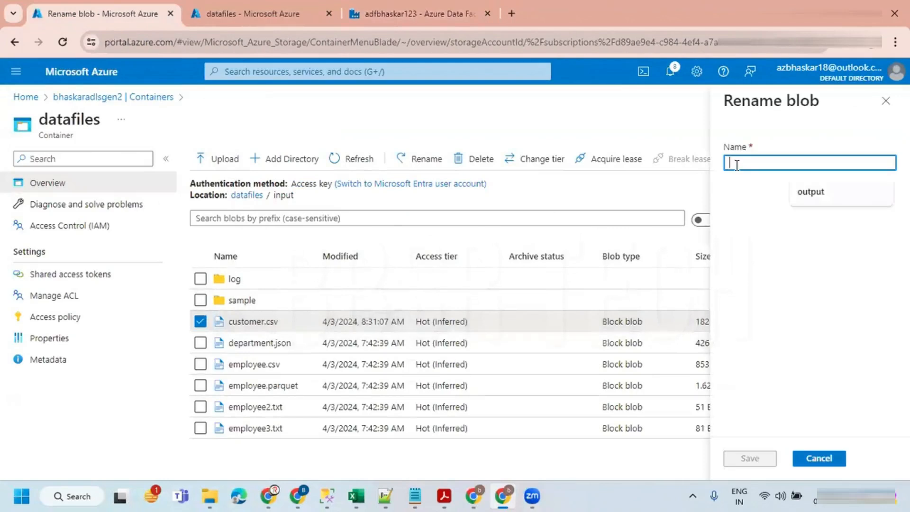
type("customer1.csv")
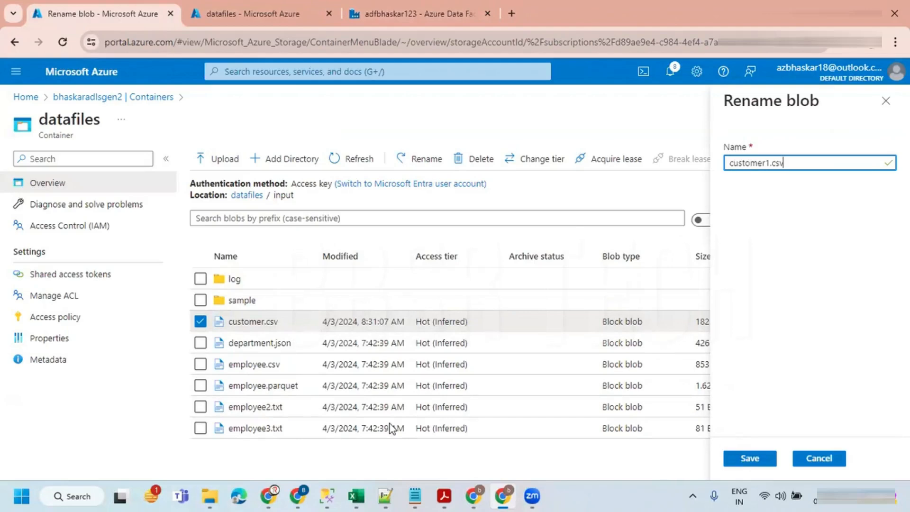
left_click(754, 460)
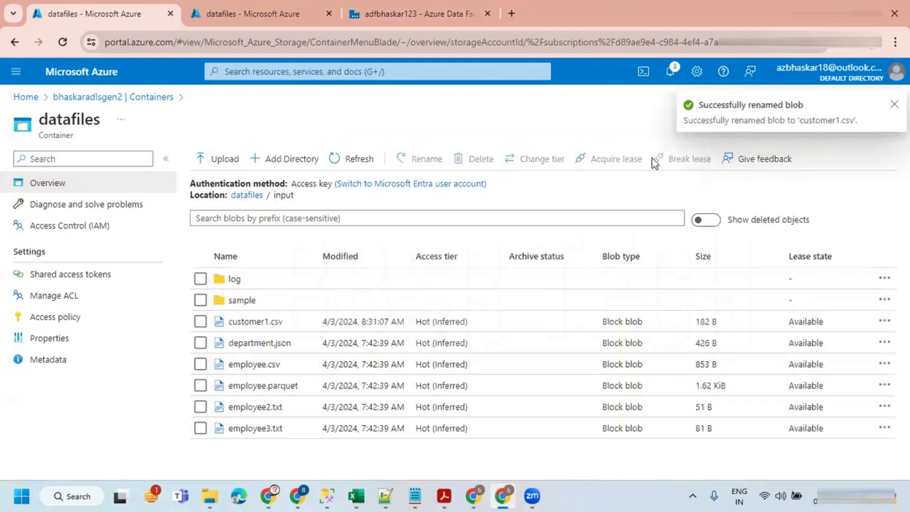
left_click(388, 9)
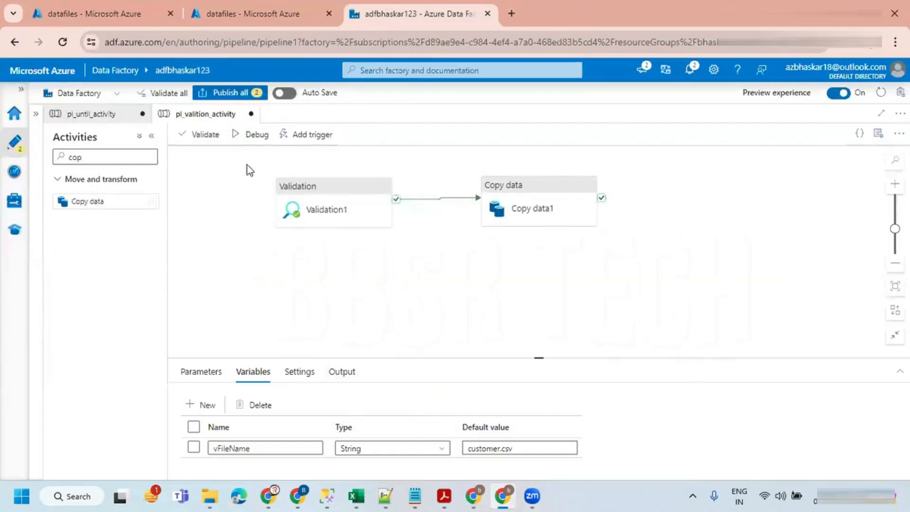
Step: Start a debug run of pl_valition_activity, enlarge the output area and repeatedly refresh the run to monitor Validation1
left_click(250, 136)
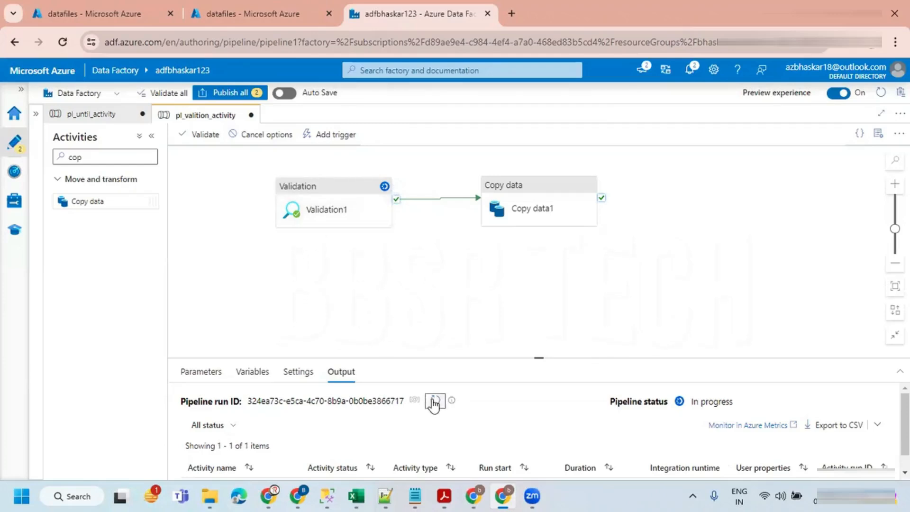
left_click_drag(539, 358, 541, 277)
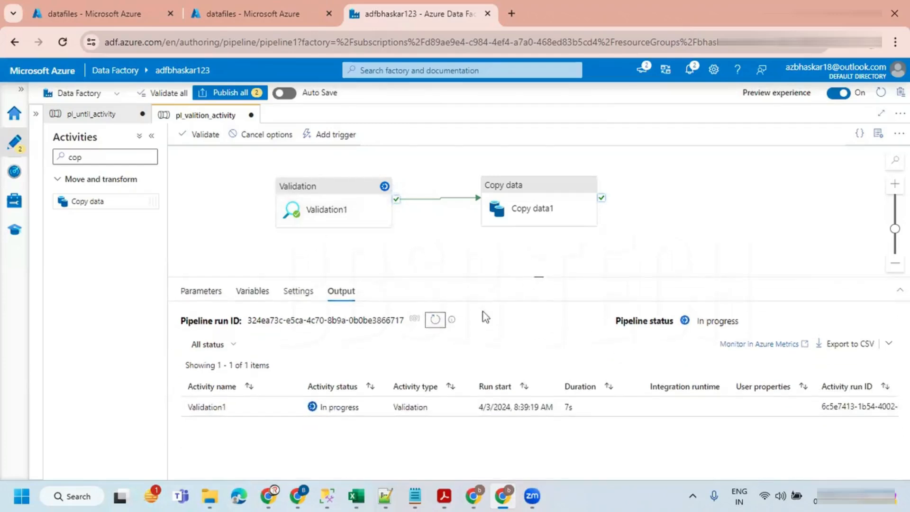
left_click(434, 322)
left_click(434, 321)
left_click(434, 321)
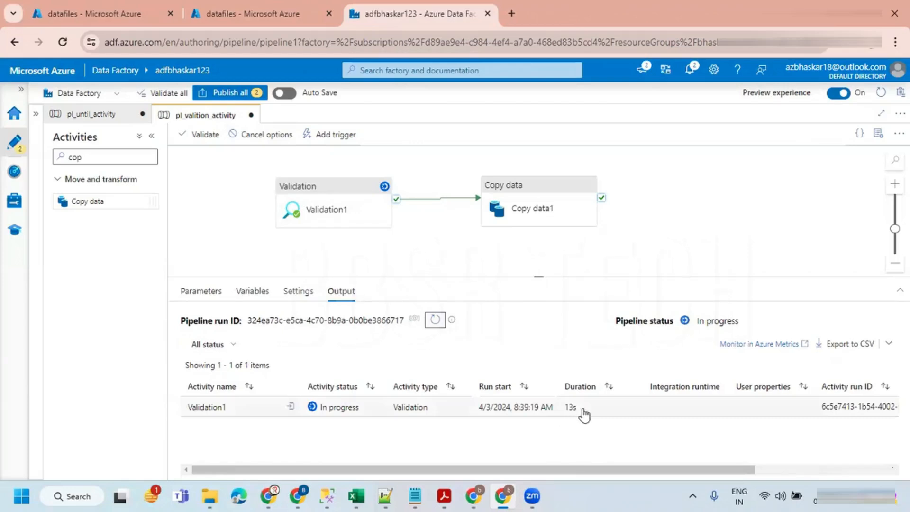
left_click(434, 324)
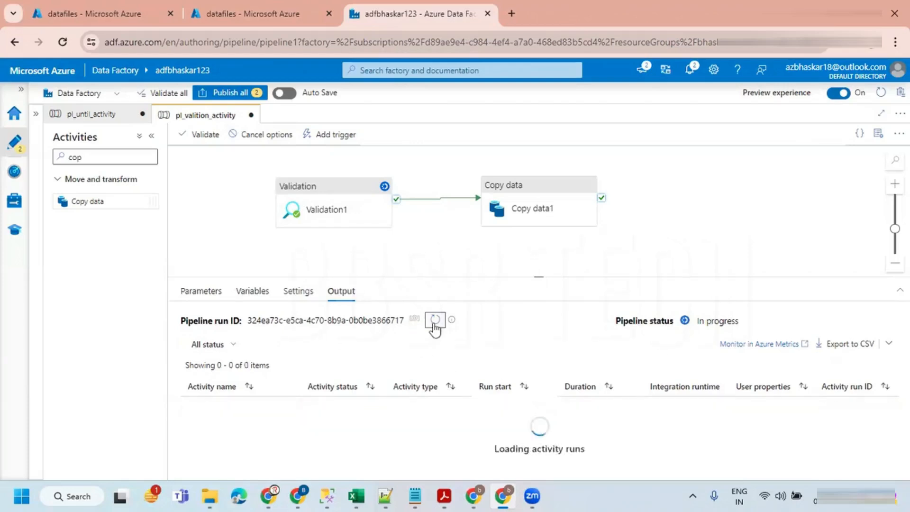
left_click(435, 323)
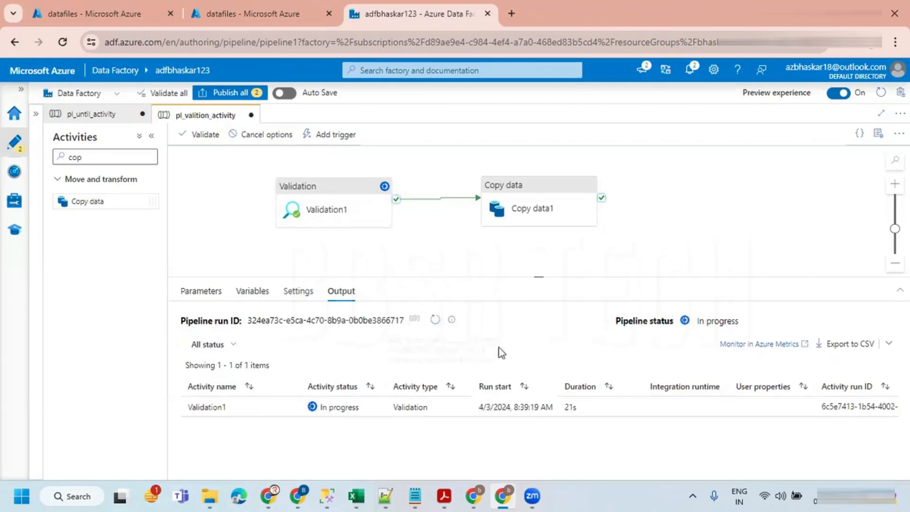
left_click(435, 324)
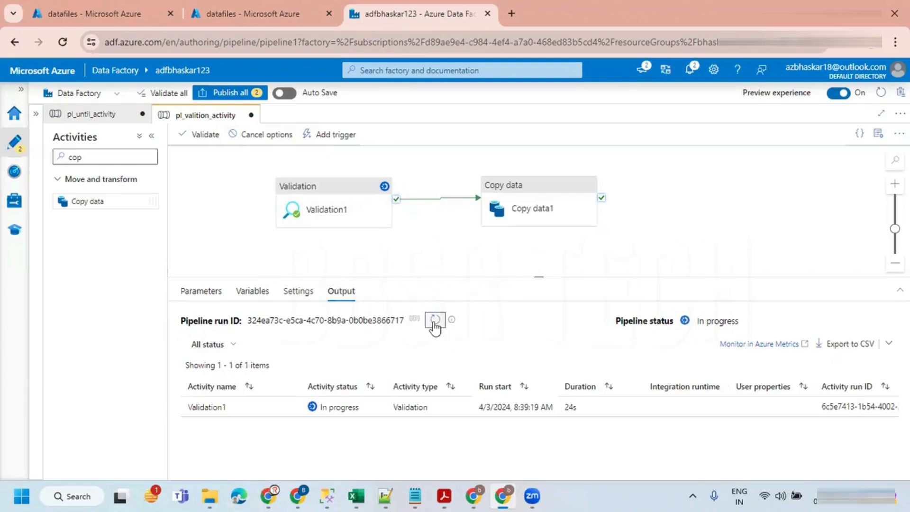
left_click(435, 324)
Step: Switch to the storage container's input folder in the Azure portal and rename customer1.csv as customer.csv
left_click(74, 21)
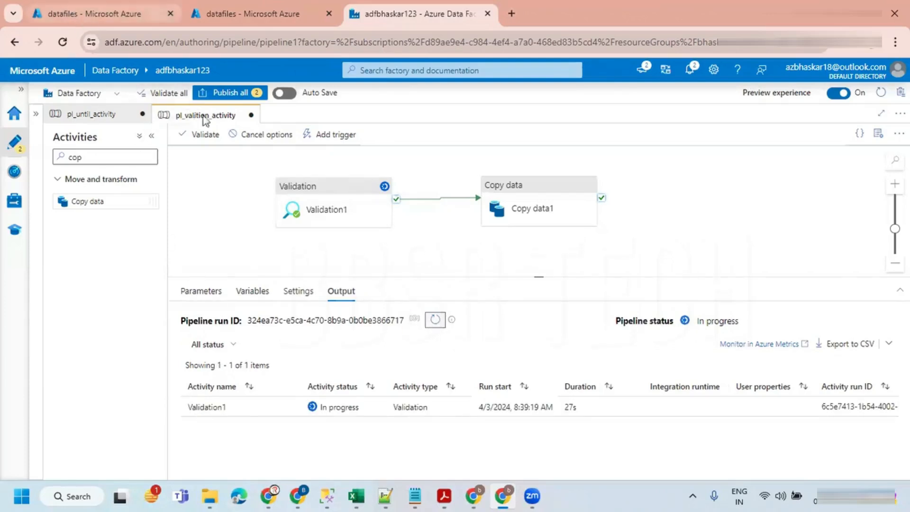
right_click(256, 325)
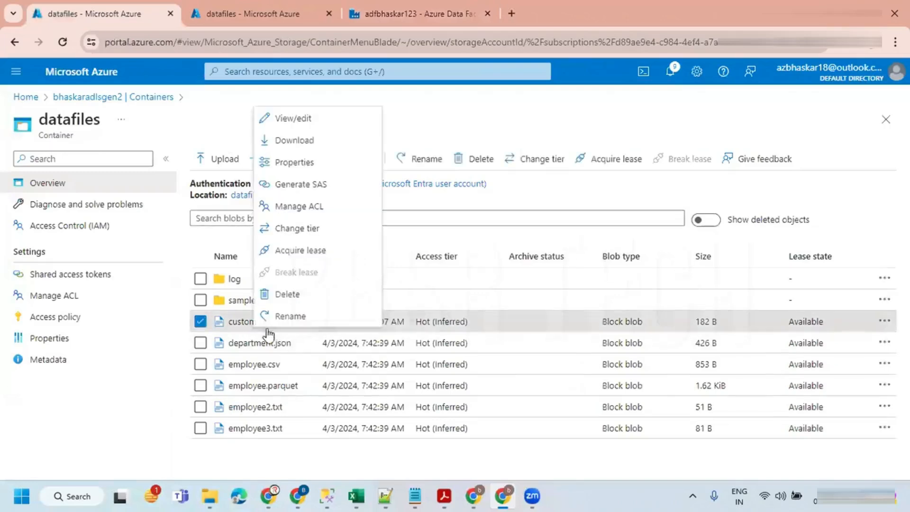
left_click(284, 317)
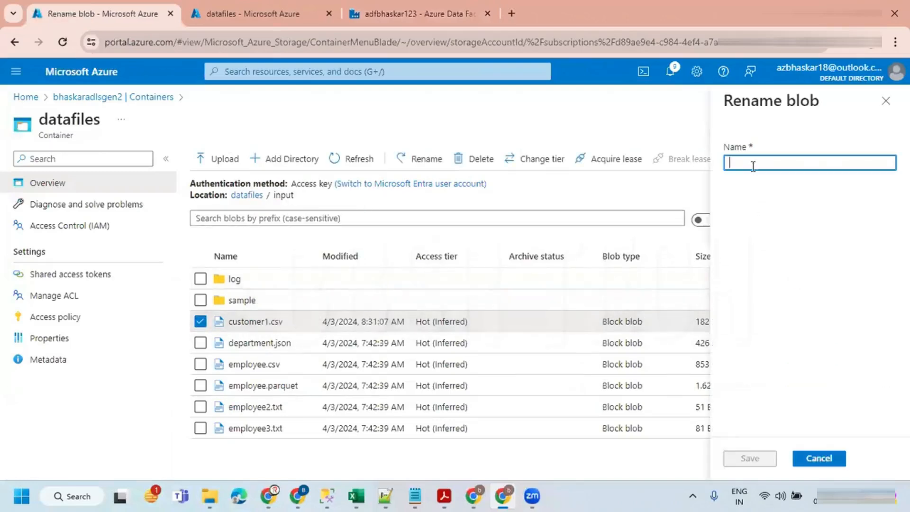
type("customer.c")
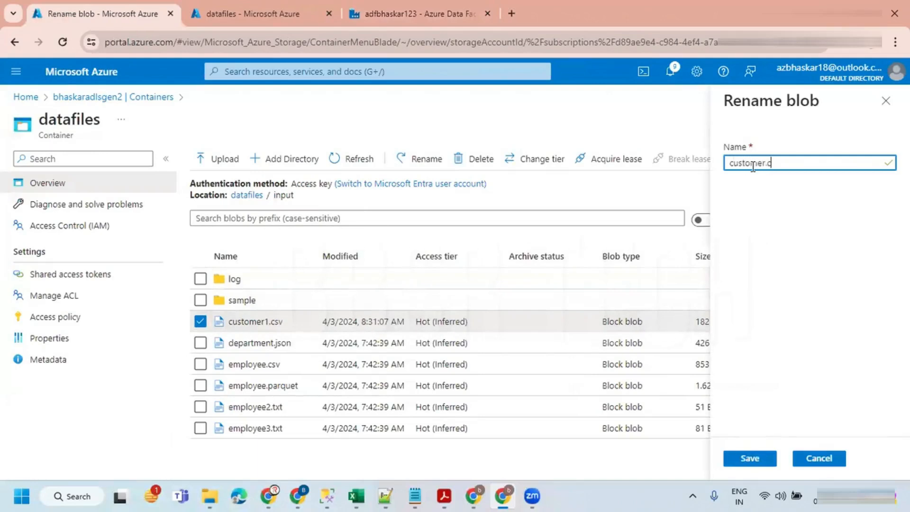
left_click(751, 457)
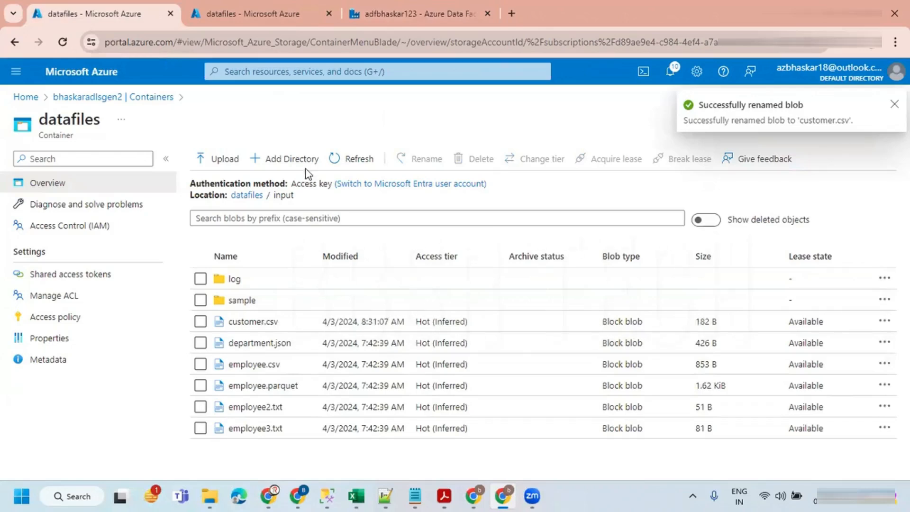
Step: Return to the Data Factory debug run, inspect the exists value in Validation1's output, and refresh the run to check Copy data1
left_click(417, 15)
left_click(435, 321)
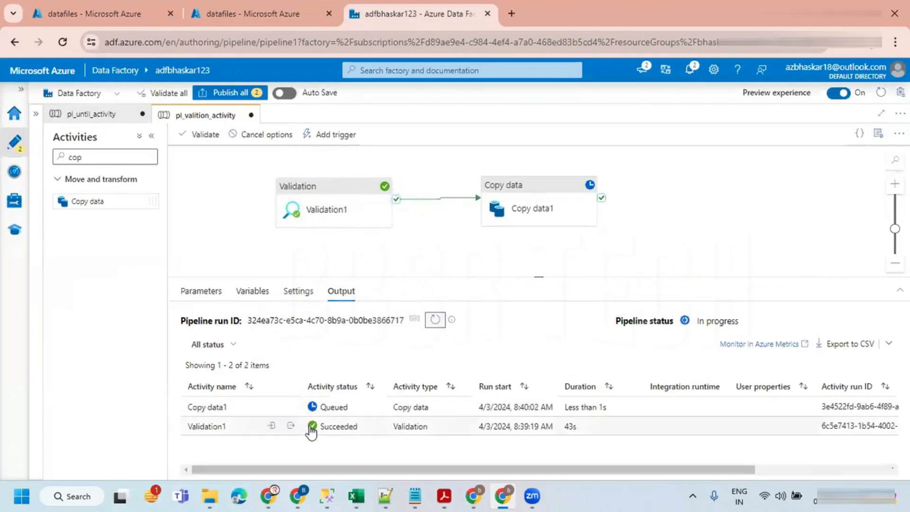
left_click(290, 426)
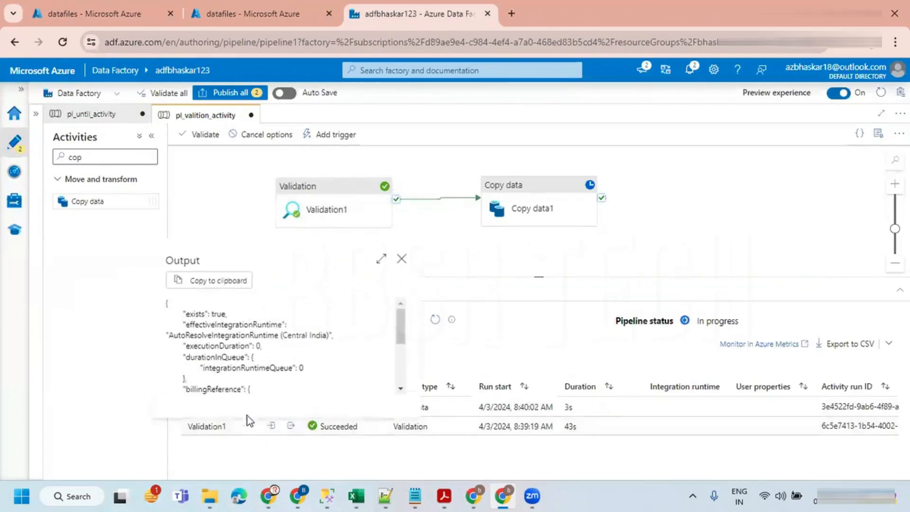
double_click(219, 315)
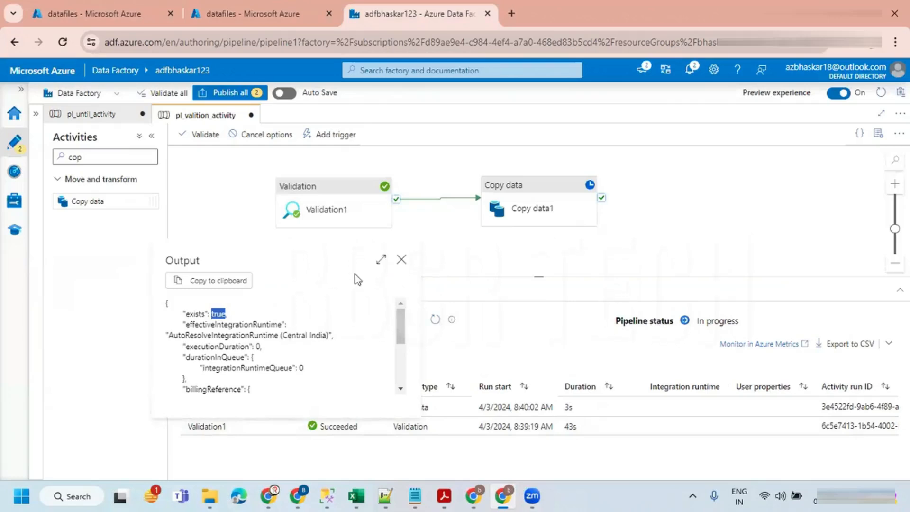
left_click(401, 259)
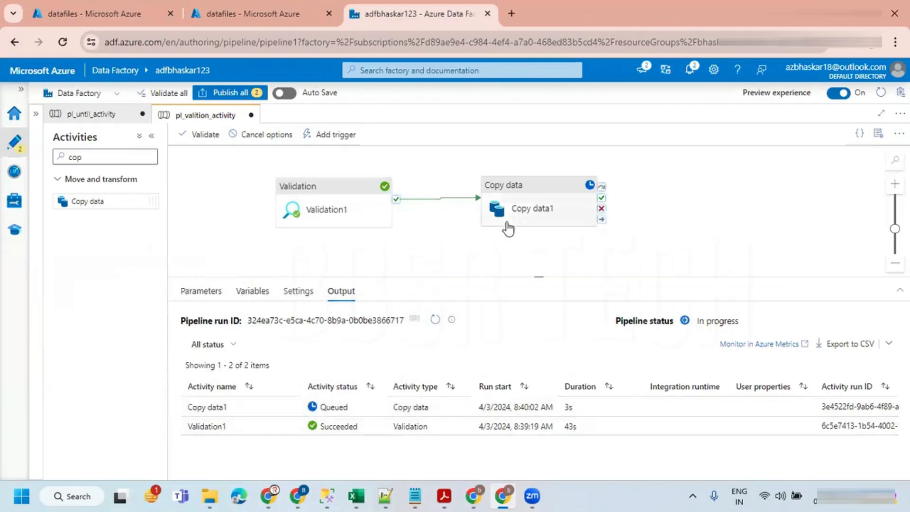
left_click(434, 322)
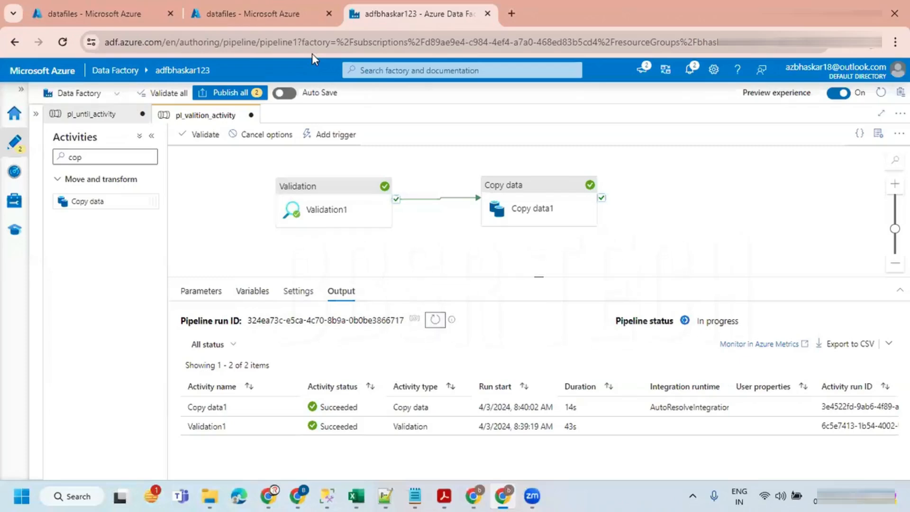
Step: Refresh the container's output folder in the Azure portal to check for the copied file, and compare it with the input folder
left_click(256, 13)
left_click(353, 159)
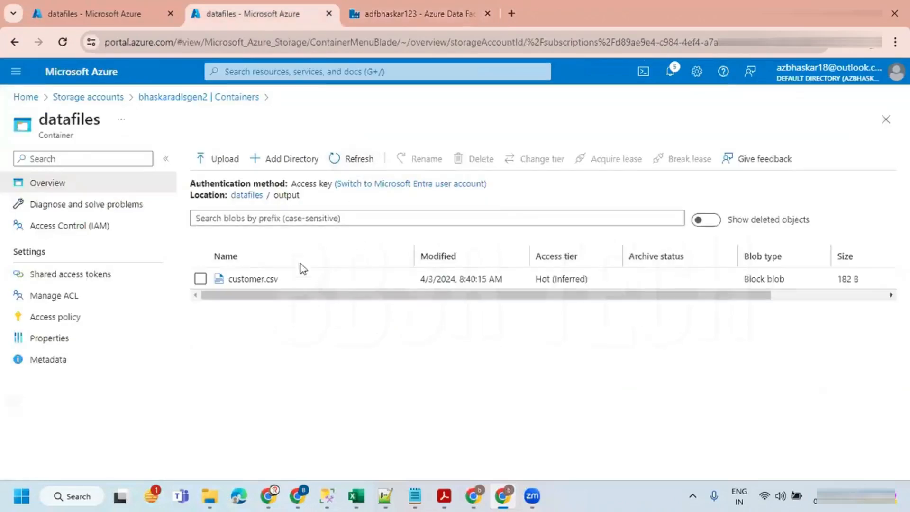
left_click(414, 7)
left_click(106, 13)
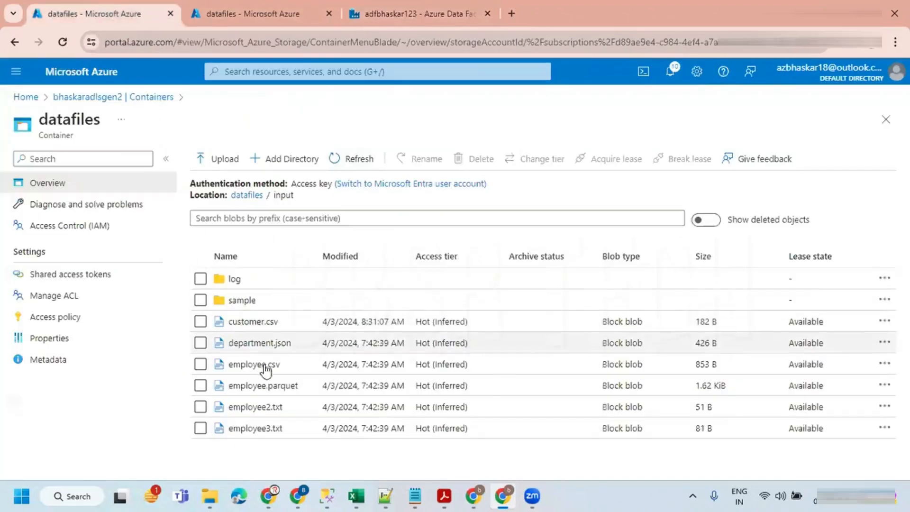
Step: Return to the pl_valition_activity pipeline in Data Factory and review the default value of the vFileName variable
left_click(414, 14)
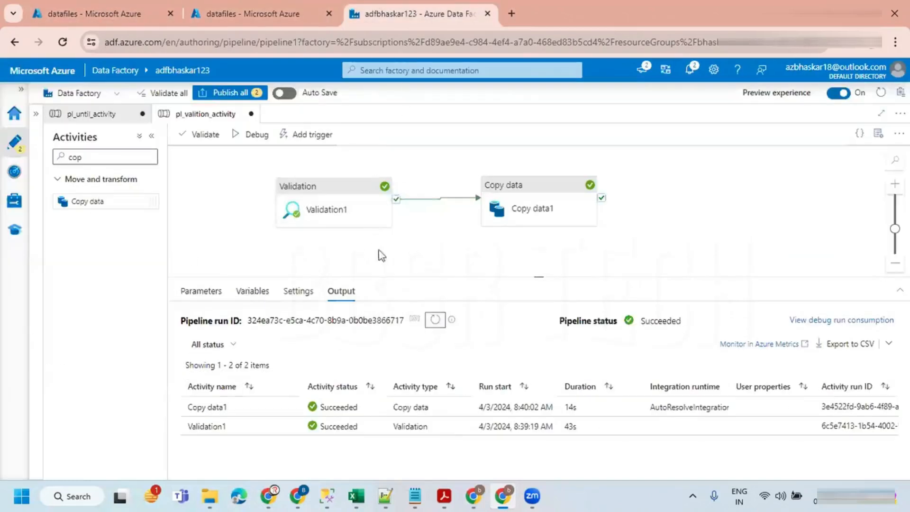
left_click(252, 291)
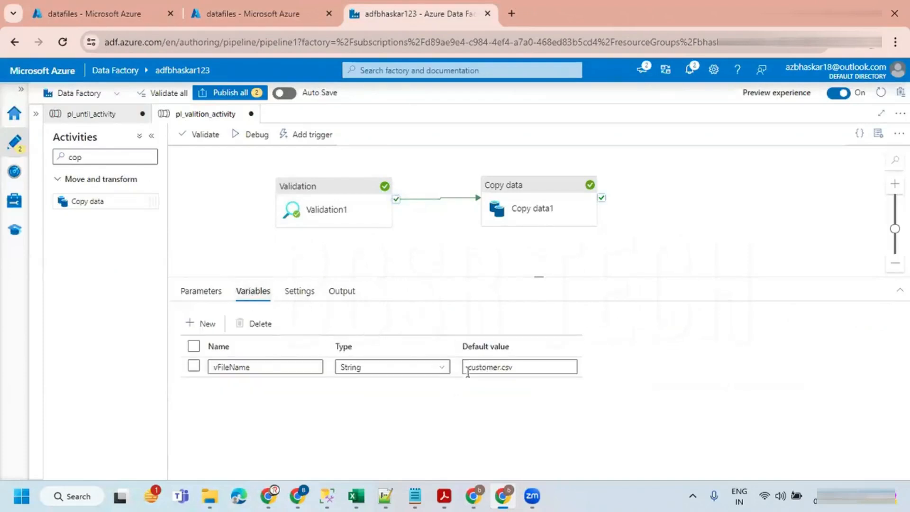
double_click(486, 368)
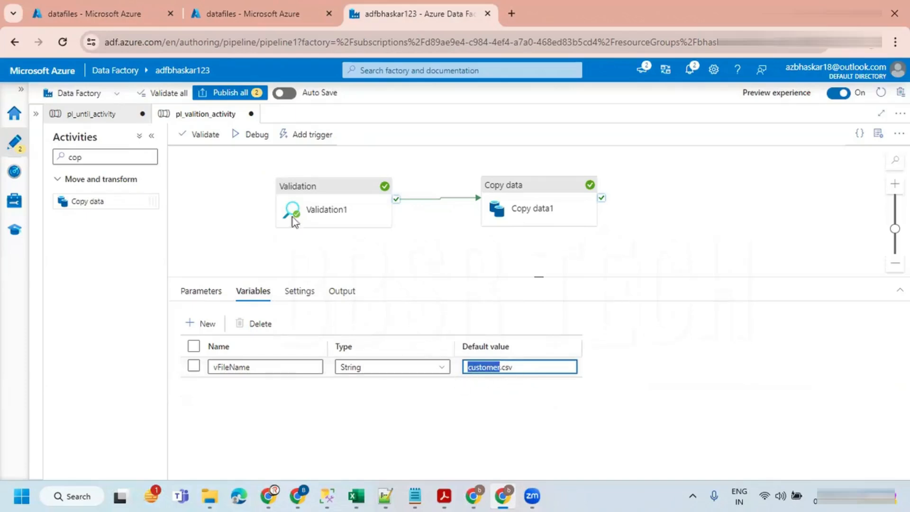
Step: Switch to the Zoom whiteboard, temporarily mark employee.csv in the Validation use case with a red box and arrow, and review the notes
left_click(483, 496)
scroll(319, 313, "down", 2)
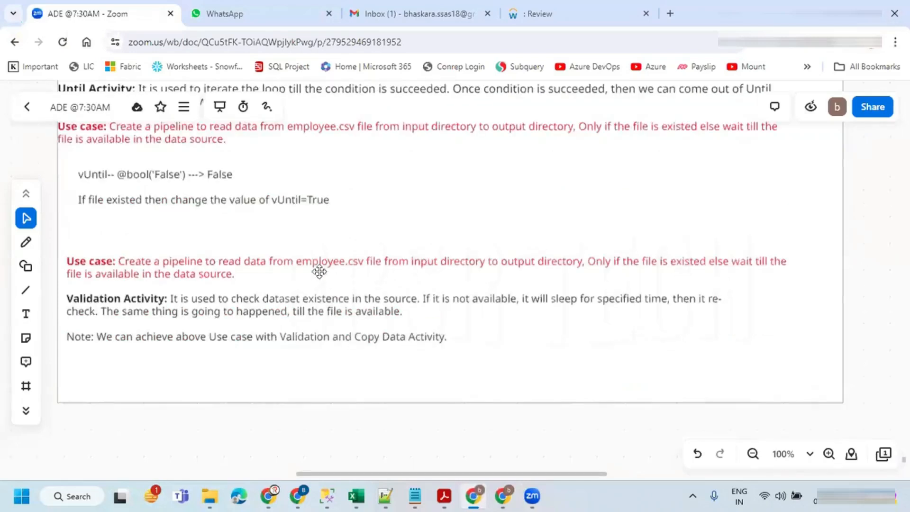
left_click_drag(294, 251, 367, 269)
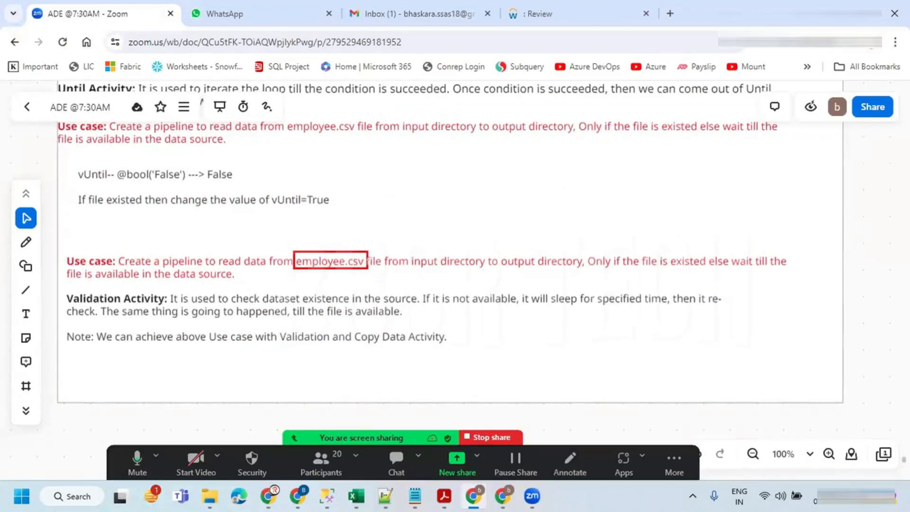
left_click_drag(335, 195, 336, 247)
left_click_drag(331, 229, 334, 238)
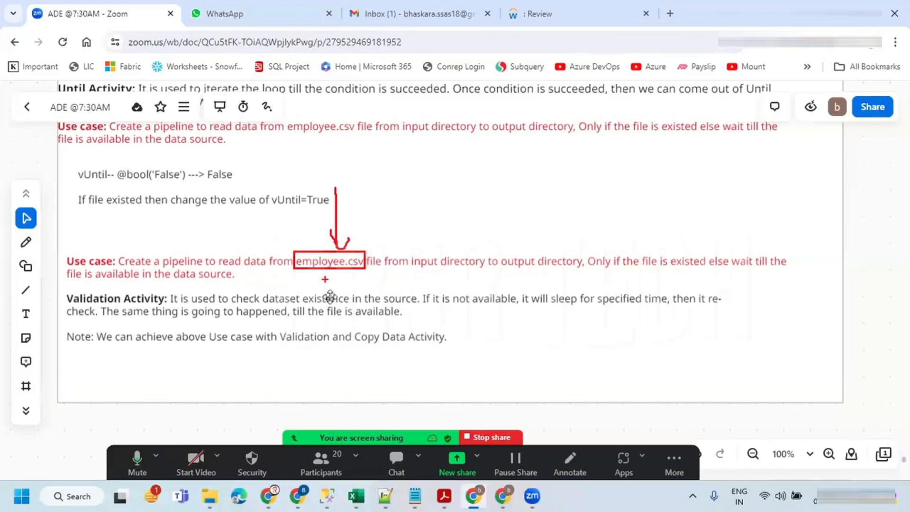
key("Escape")
left_click(256, 297)
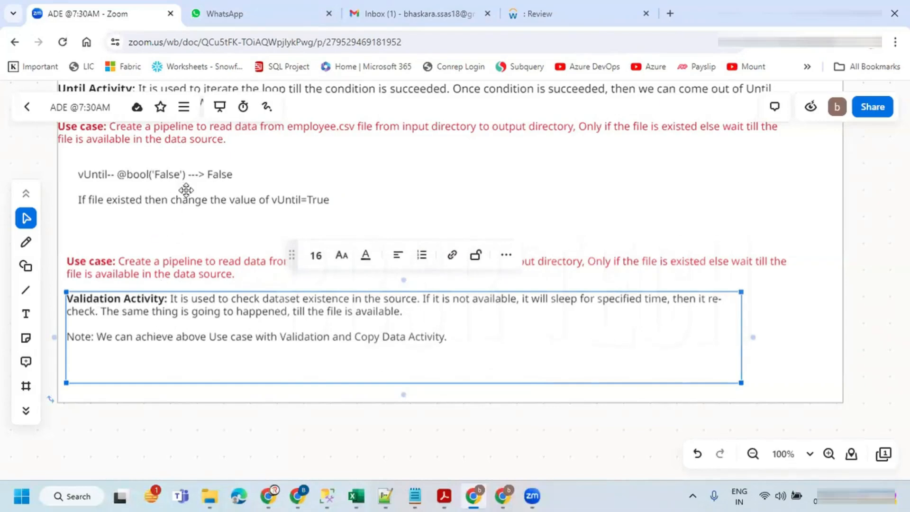
left_click(781, 348)
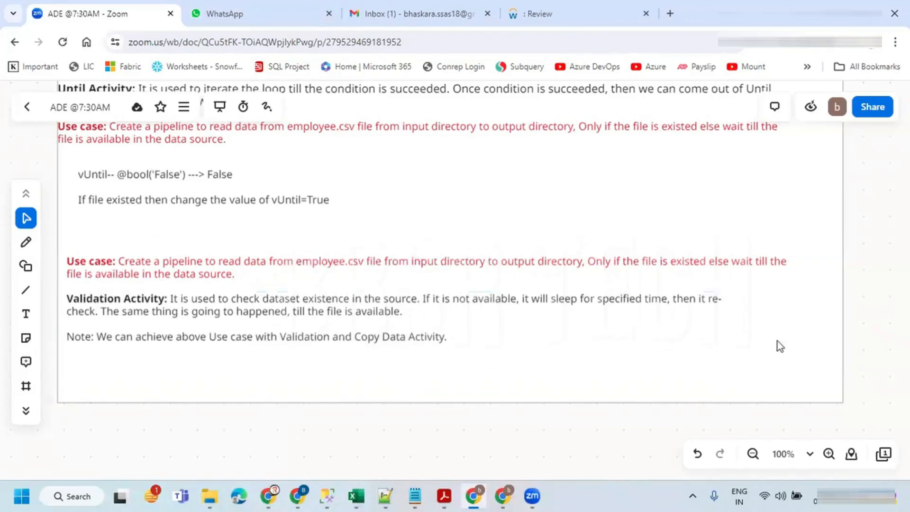
Step: Shorten the whiteboard frame so its lower edge sits just below the note about Validation and Copy Data Activity
scroll(467, 325, "up", 2)
scroll(467, 325, "down", 2)
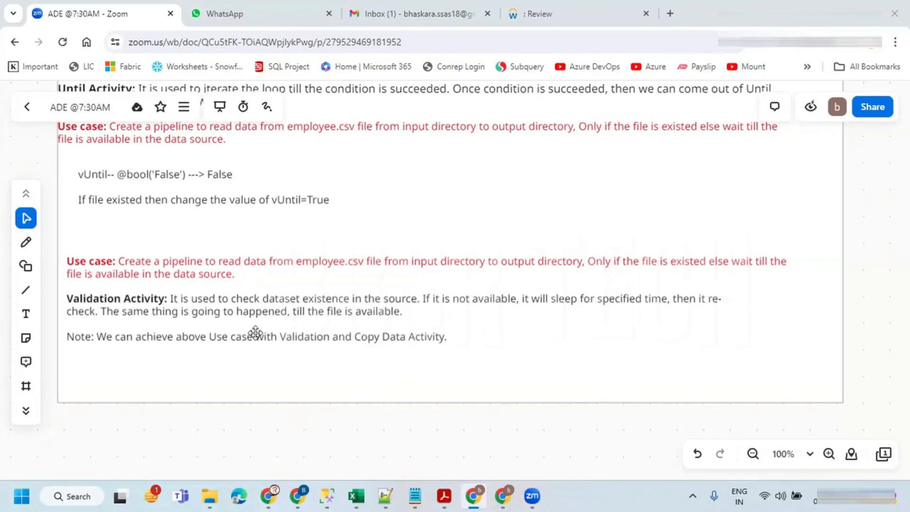
scroll(256, 333, "down", 3)
left_click(326, 270)
left_click_drag(327, 269, 325, 230)
left_click(306, 288)
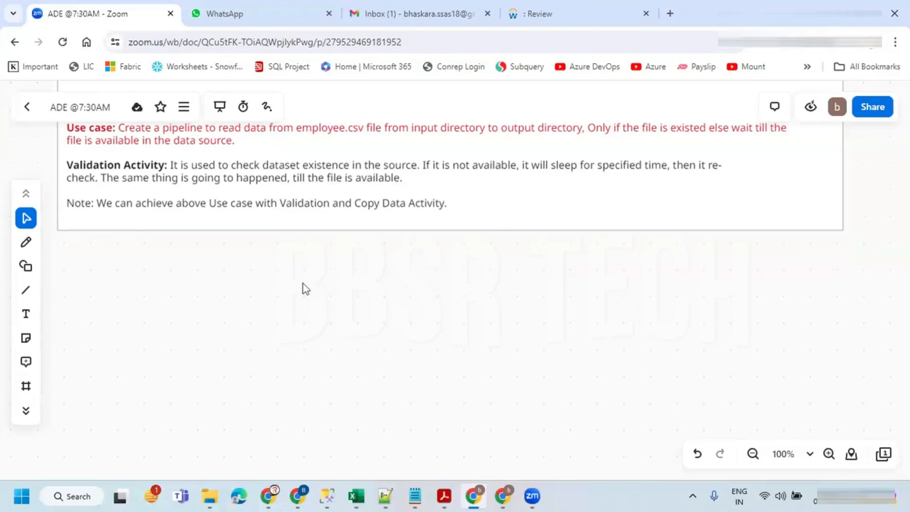
Step: Annotate the whiteboard below the notes with "To read data from nested folders", "1. Foreach inside foreach" and "2. Configuratin table"
type("tTo ")
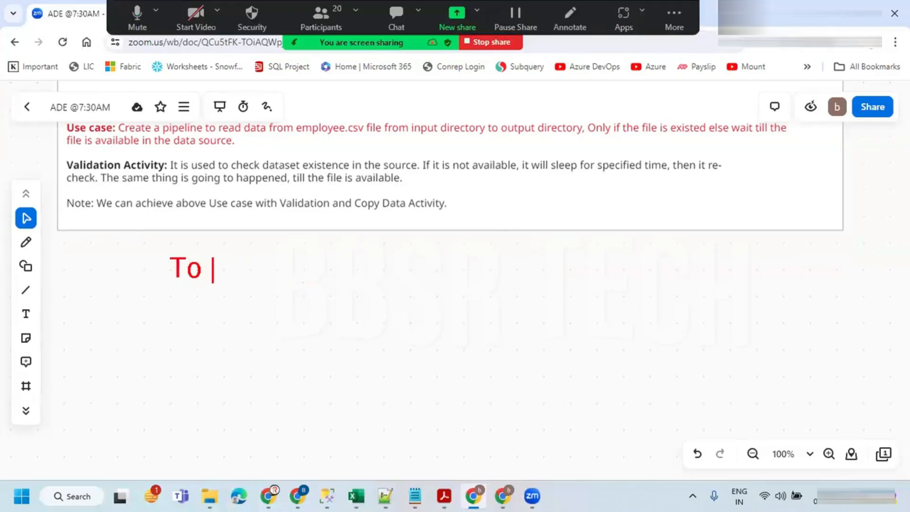
type("read data from ")
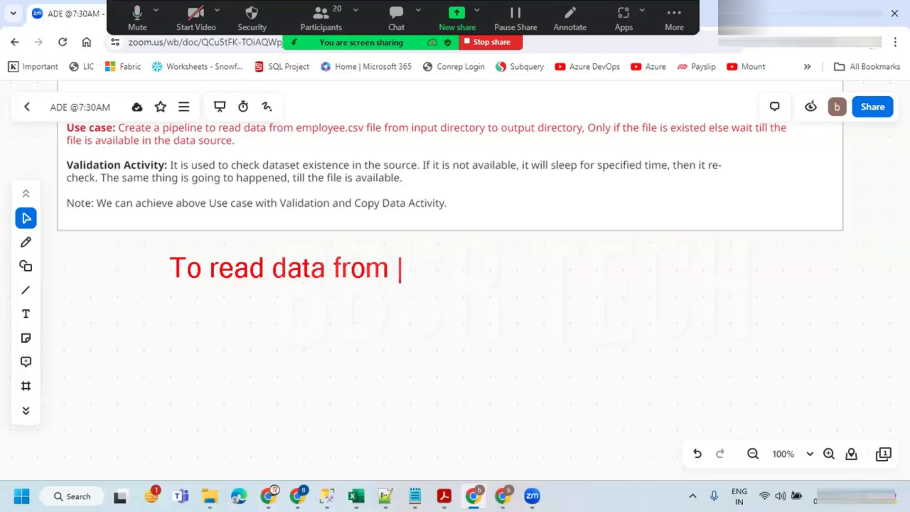
type("nested folders")
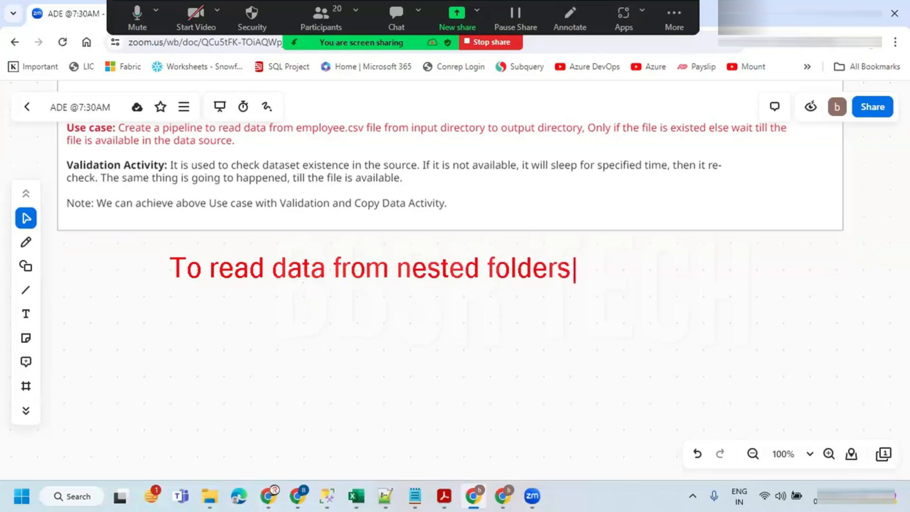
key("Return")
type("1. ")
type("Foreac")
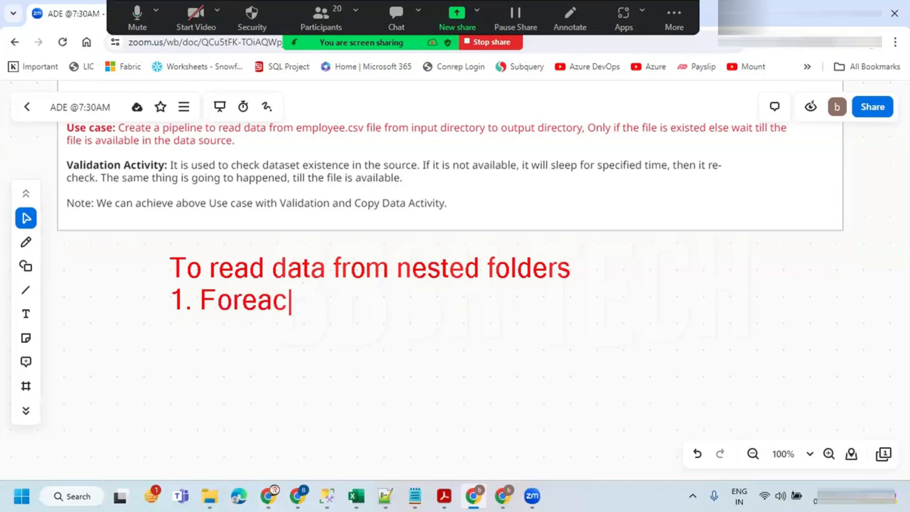
type("h inside ")
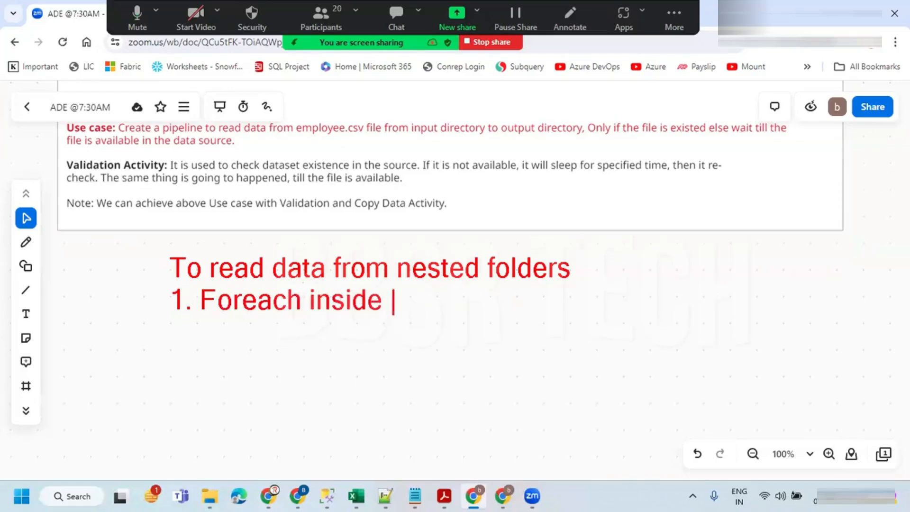
type("foreach")
key("Return")
type("2. ")
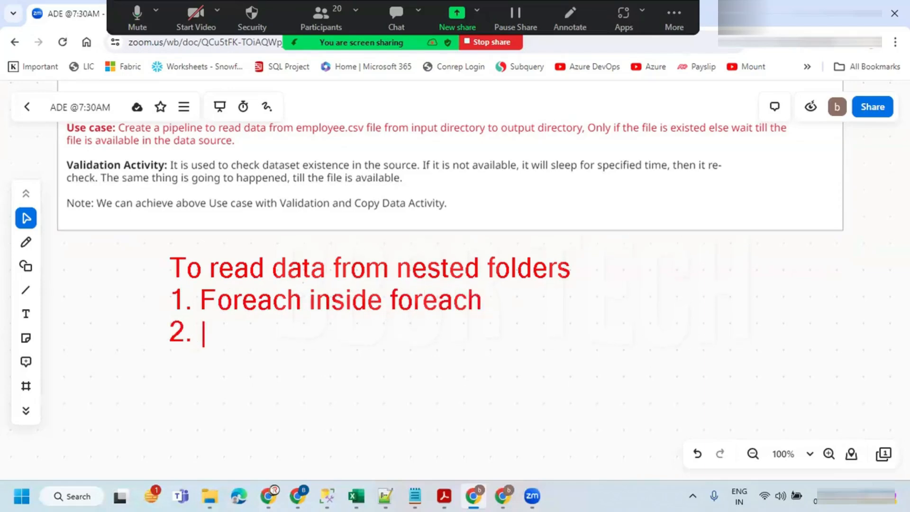
type("Configu")
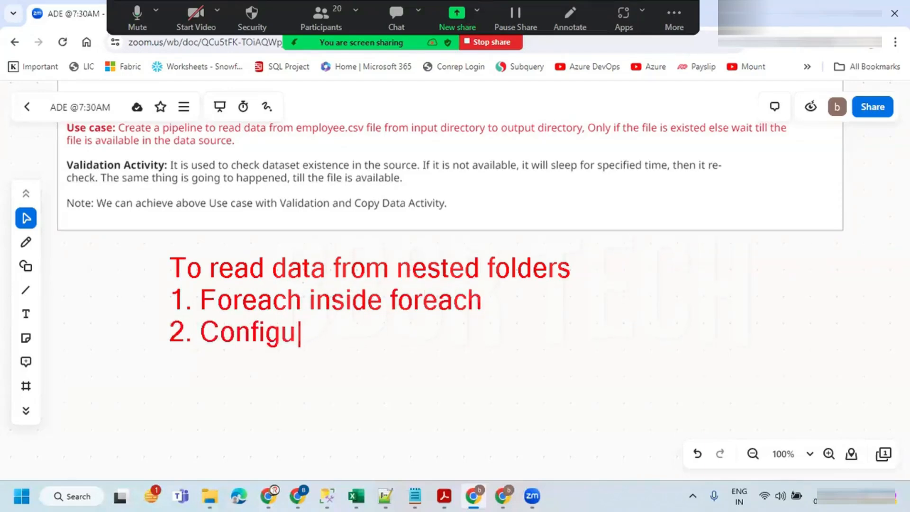
type("ratin table")
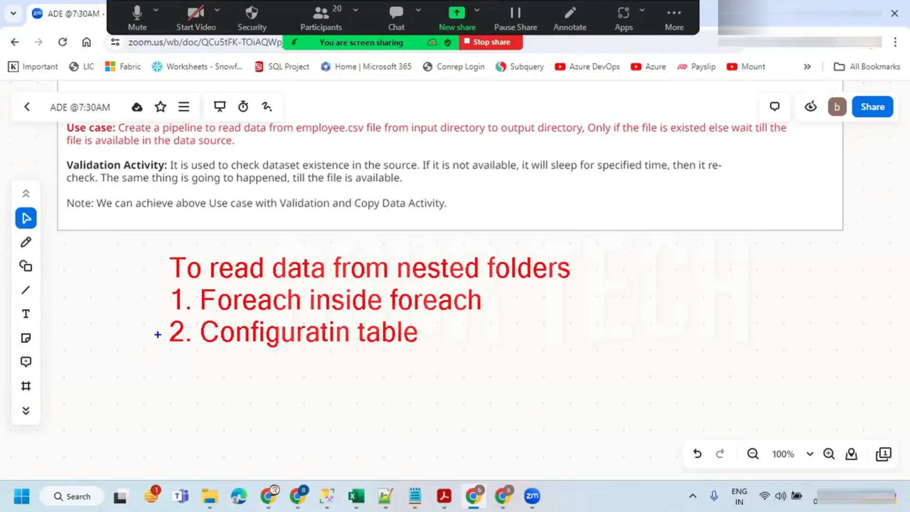
Step: Draw blue tick marks beside both nested-folder approaches, underline and tick the configuration table entry, and clear all the annotations
mouse_move(151, 298)
left_mouse_down()
mouse_move(165, 281)
mouse_move(165, 294)
mouse_move(142, 305)
left_mouse_up()
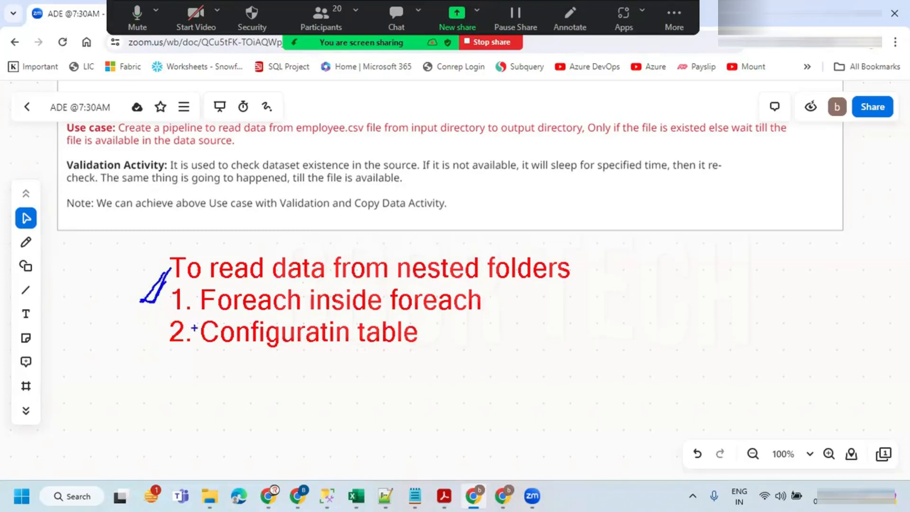
left_click_drag(129, 301, 189, 238)
left_click_drag(142, 344, 173, 308)
left_click_drag(138, 338, 179, 300)
left_click_drag(138, 340, 159, 312)
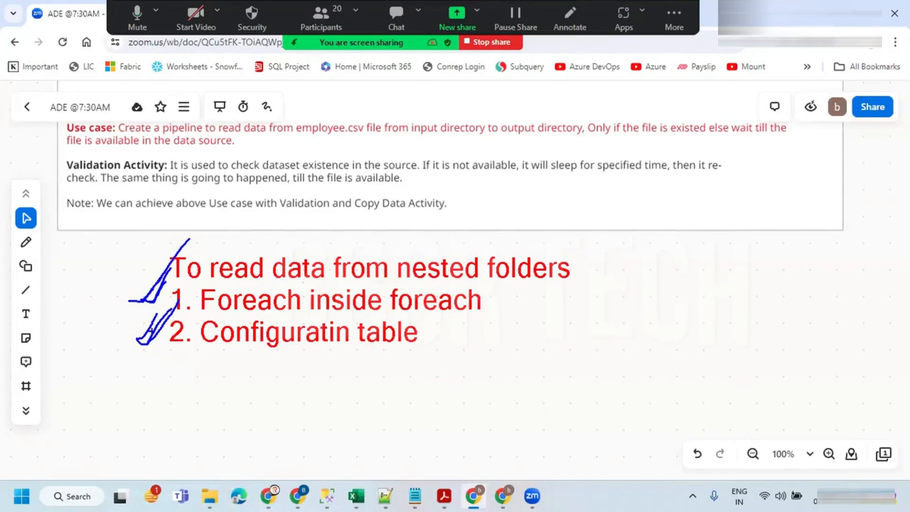
left_click_drag(185, 351, 347, 353)
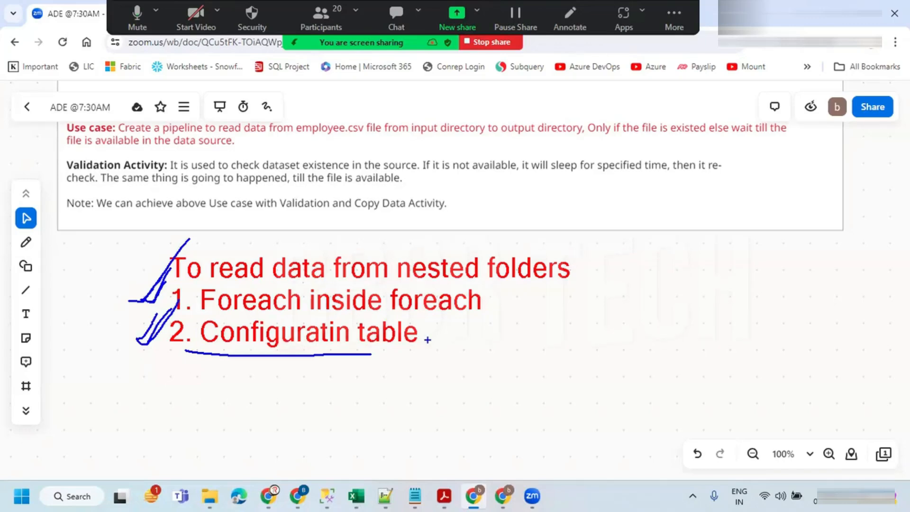
left_click_drag(429, 335, 455, 322)
key("Escape")
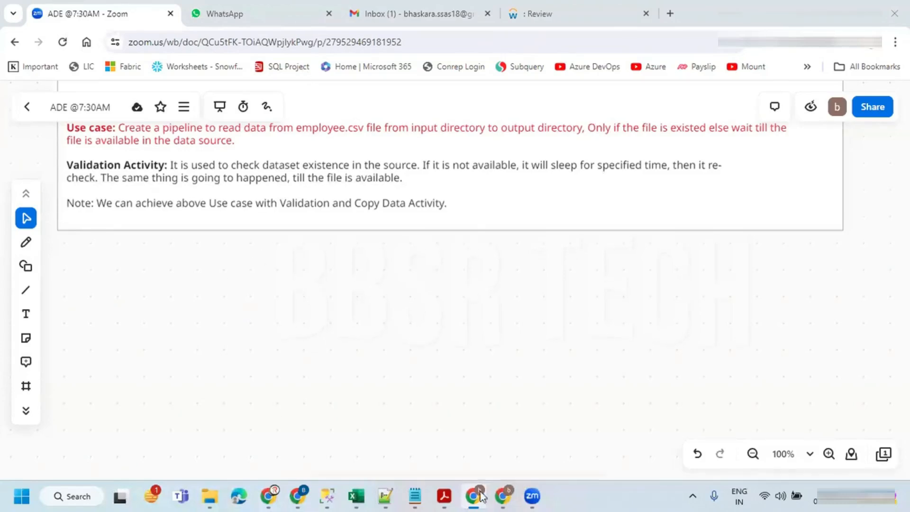
Step: Switch to Azure Data Factory, open the pl_switch_activity pipeline and start a debug run with paramAction set to copy
left_click(503, 496)
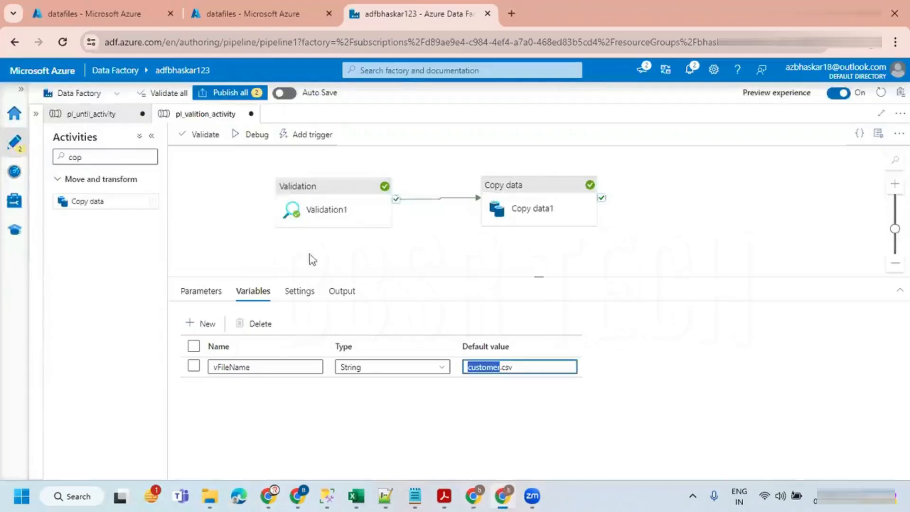
left_click(36, 114)
left_click(98, 219)
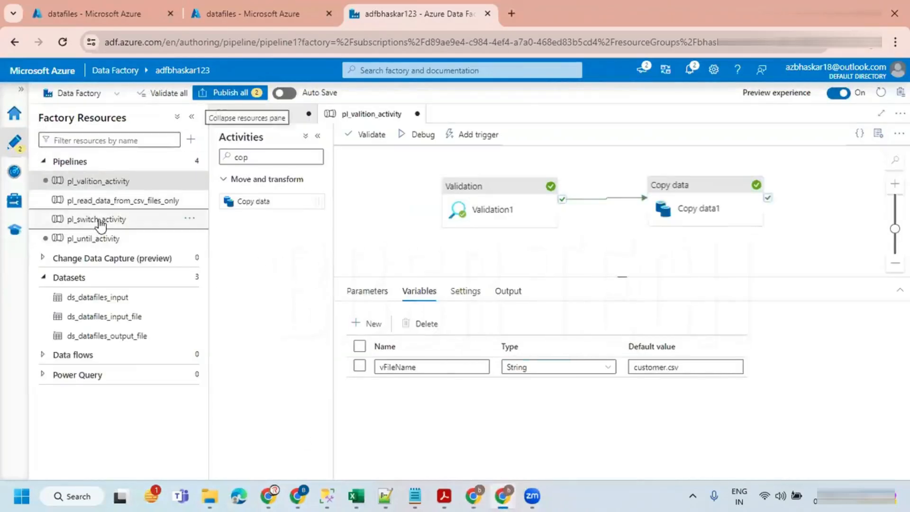
left_click(416, 135)
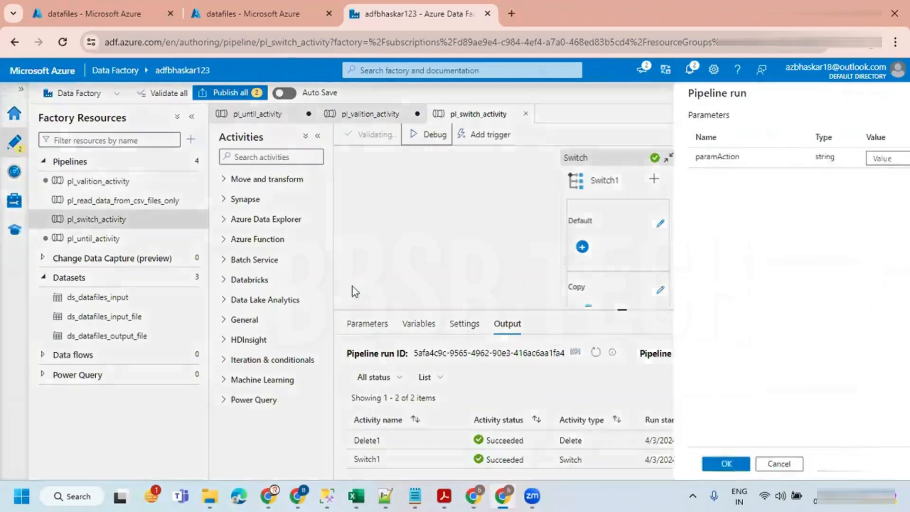
left_click(747, 159)
type("copy")
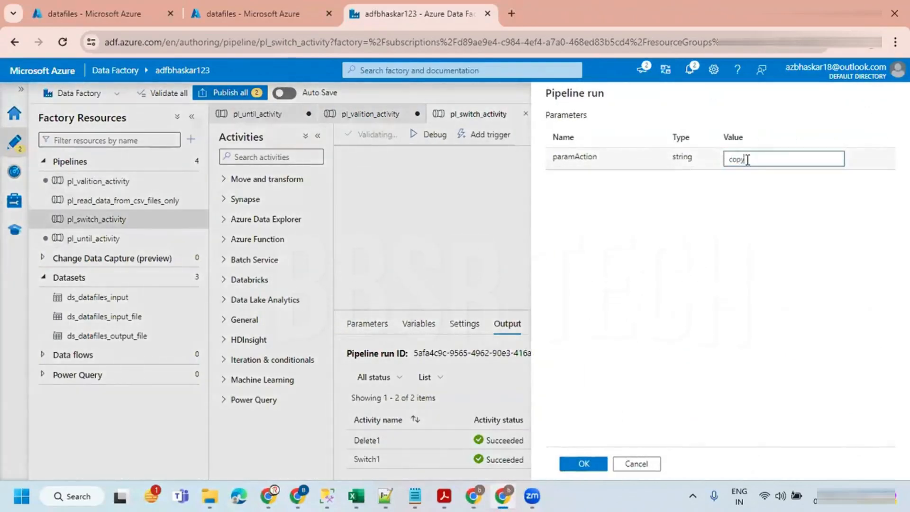
left_click(591, 466)
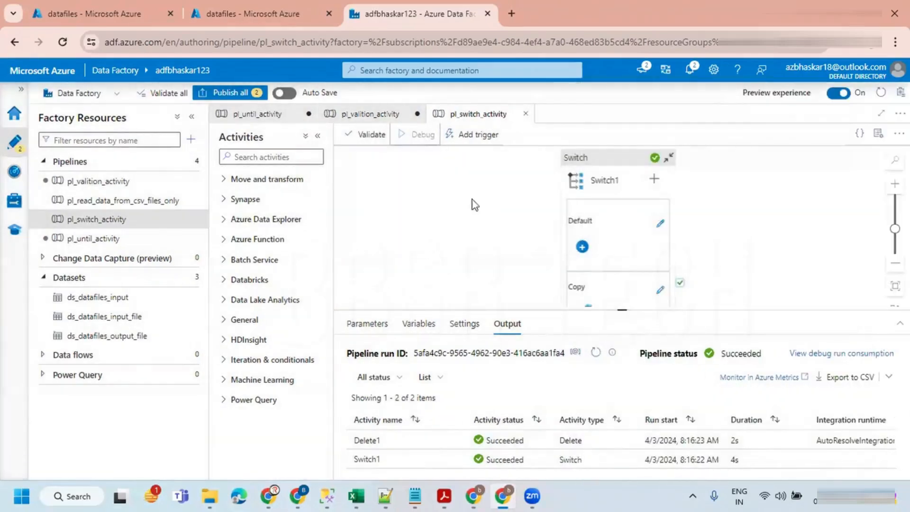
Step: Refresh the pl_switch_activity debug output to follow the status of Switch1
left_click(602, 357)
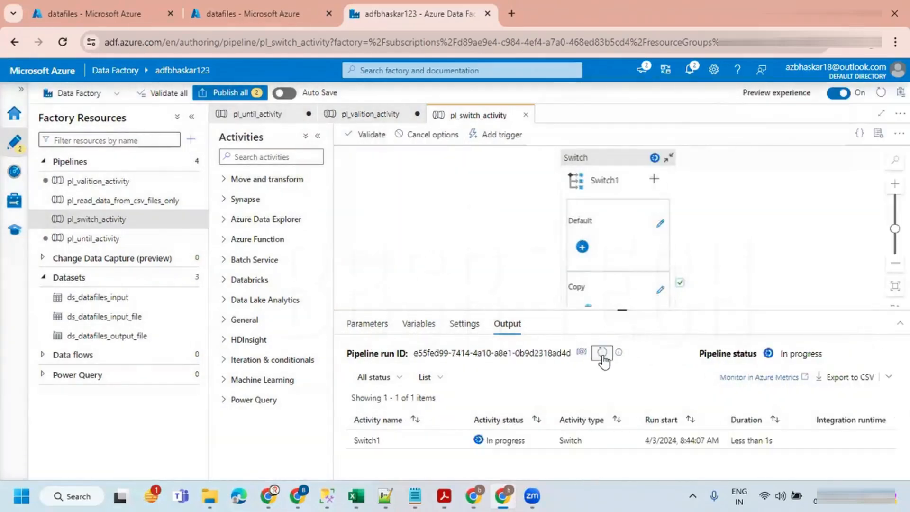
left_click(603, 357)
left_click(603, 357)
left_click(602, 355)
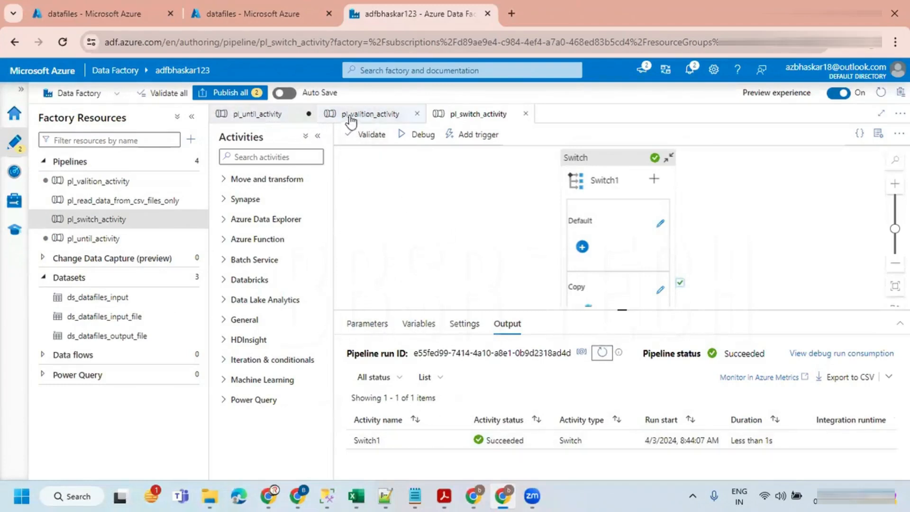
Step: Open the pl_until_activity pipeline and review the activities inside Until1 and the connection to Copy data1
left_click(245, 119)
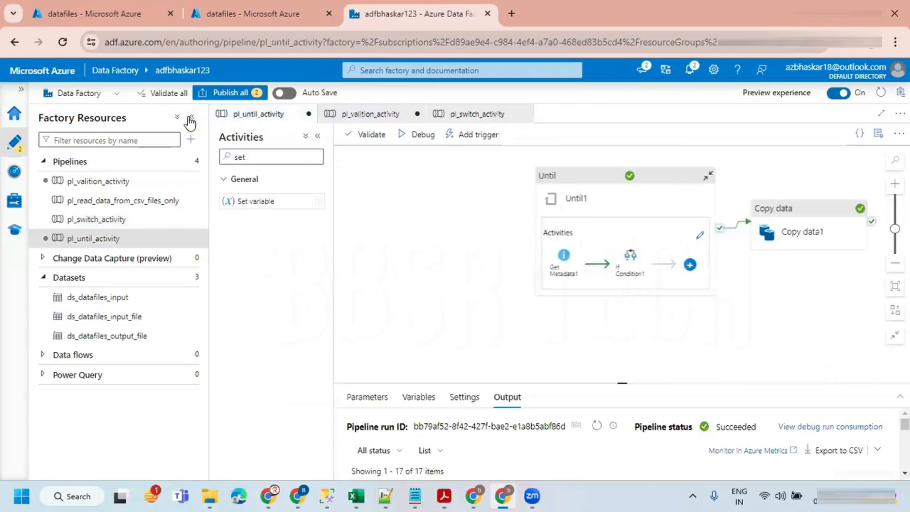
left_click(191, 119)
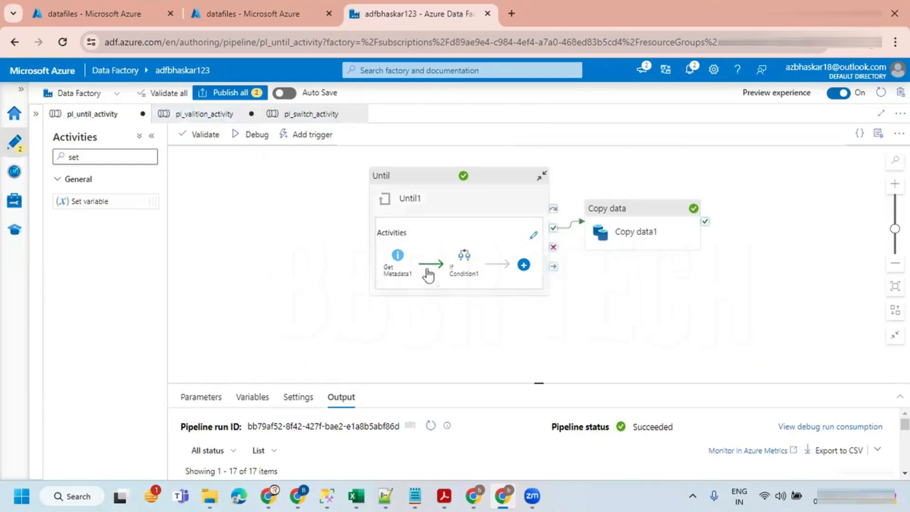
mouse_move(454, 285)
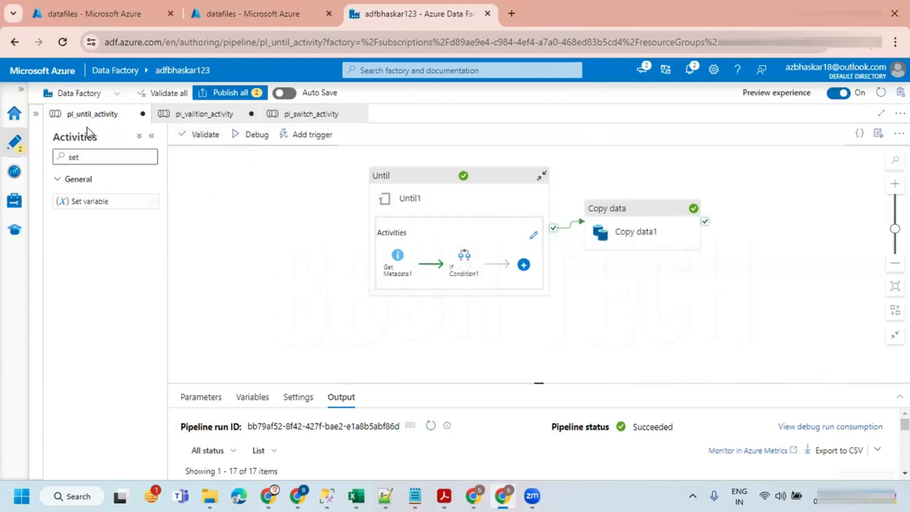
Step: Create a new empty pipeline from the factory's Pipelines group
left_click(36, 114)
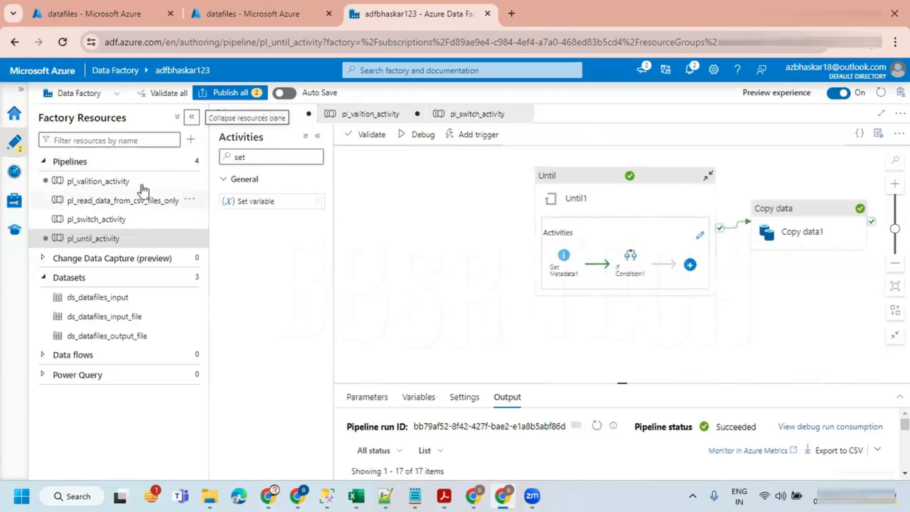
left_click(189, 199)
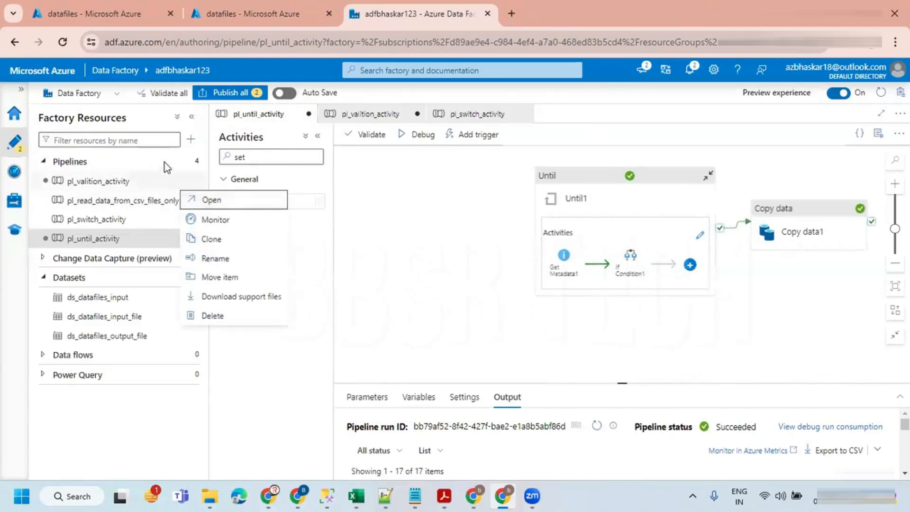
left_click(193, 164)
left_click(188, 161)
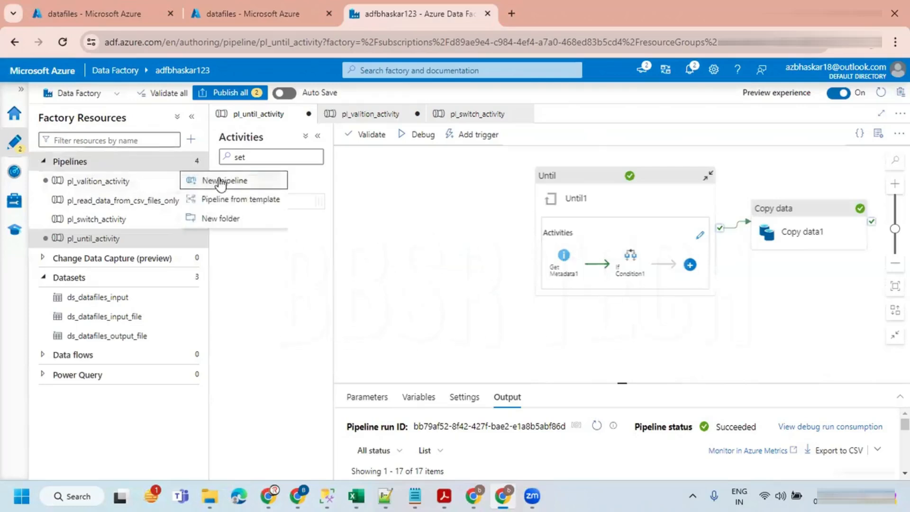
left_click(221, 181)
left_click(129, 140)
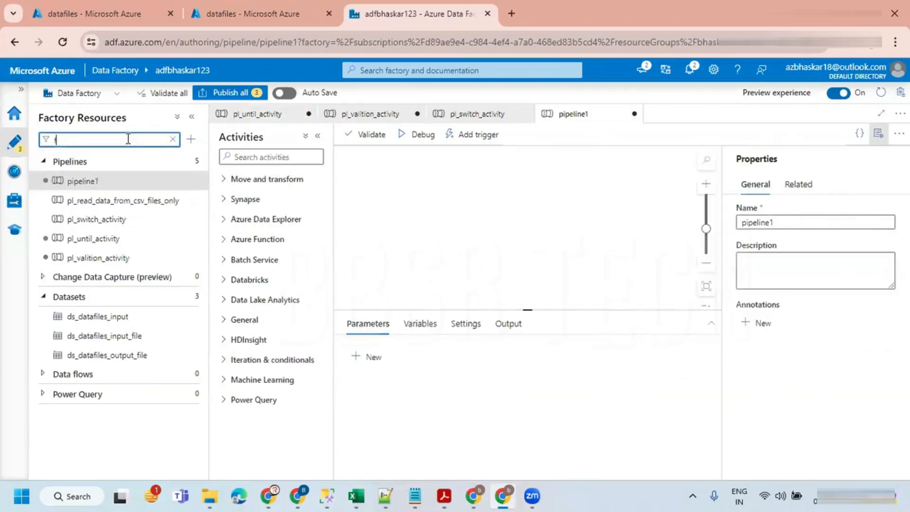
type("f")
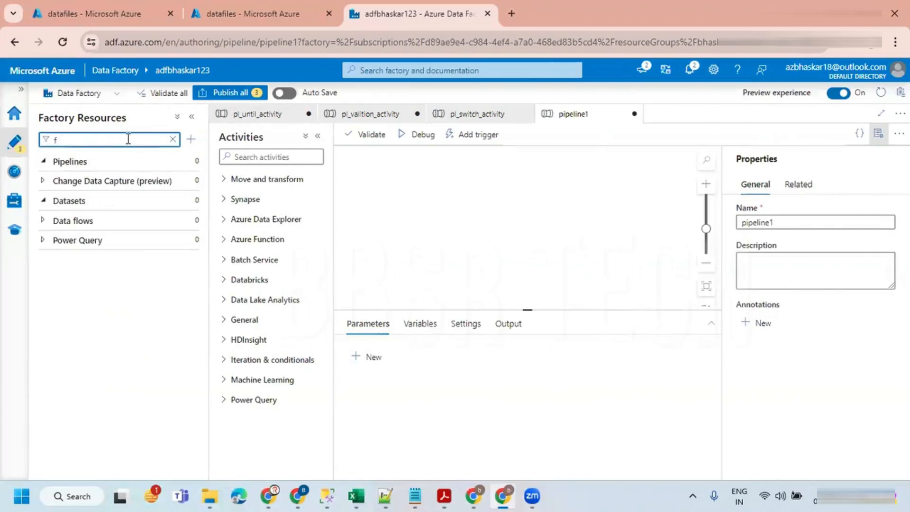
type("or")
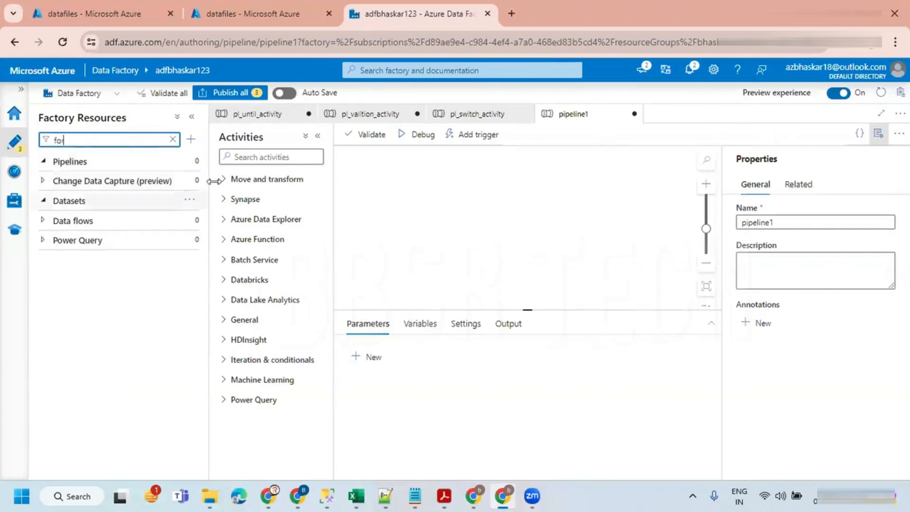
Step: Collapse the factory resources, search the activities for "for" and add a ForEach activity to pipeline1's canvas
left_click(192, 116)
left_click(112, 151)
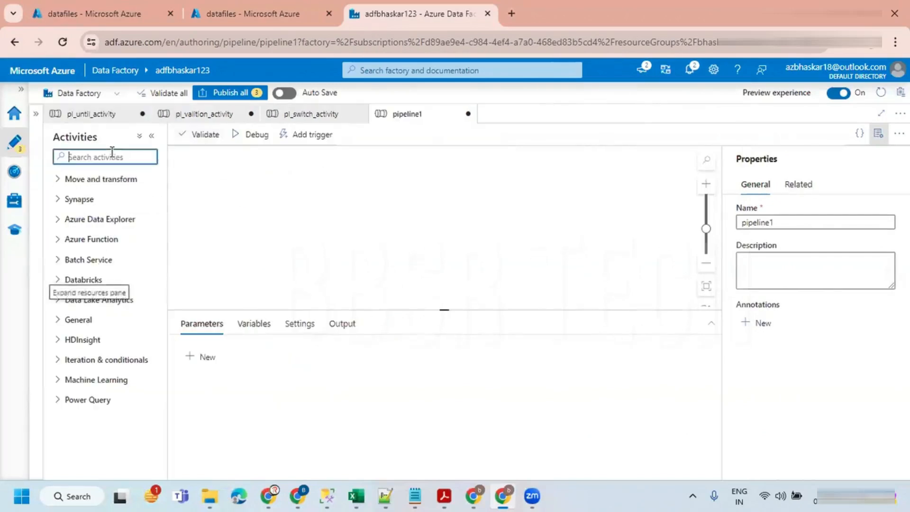
type("for")
left_click_drag(89, 274, 313, 195)
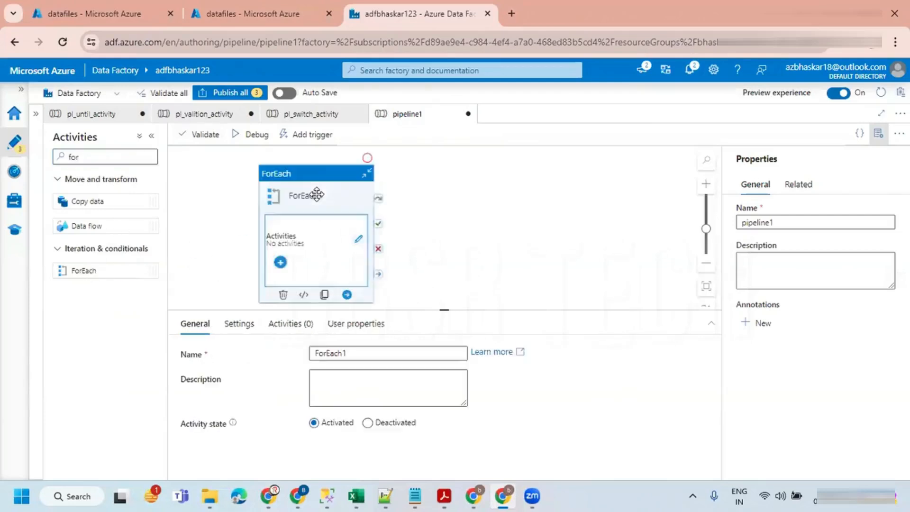
Step: Open ForEach1's inner canvas, try to add a nested ForEach activity, and return to the pipeline1 canvas with nothing selected
left_click(358, 243)
left_click_drag(78, 277, 84, 271)
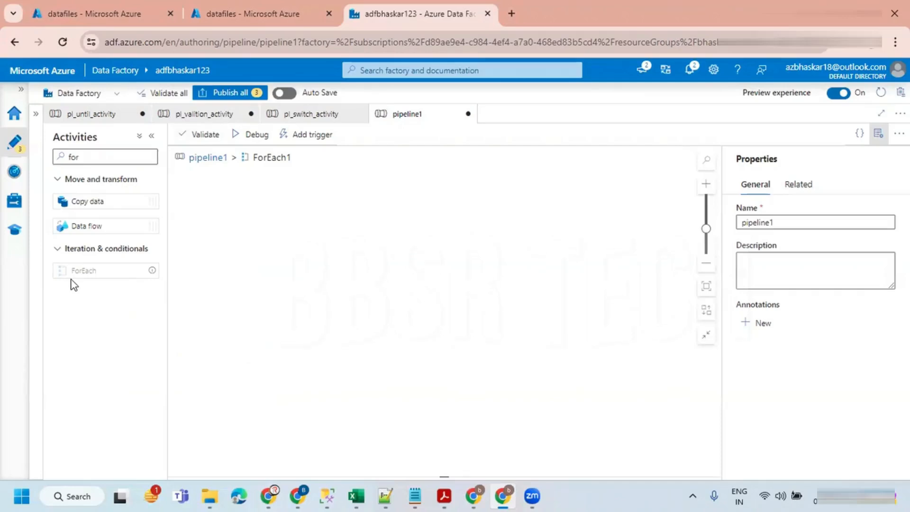
left_click(198, 159)
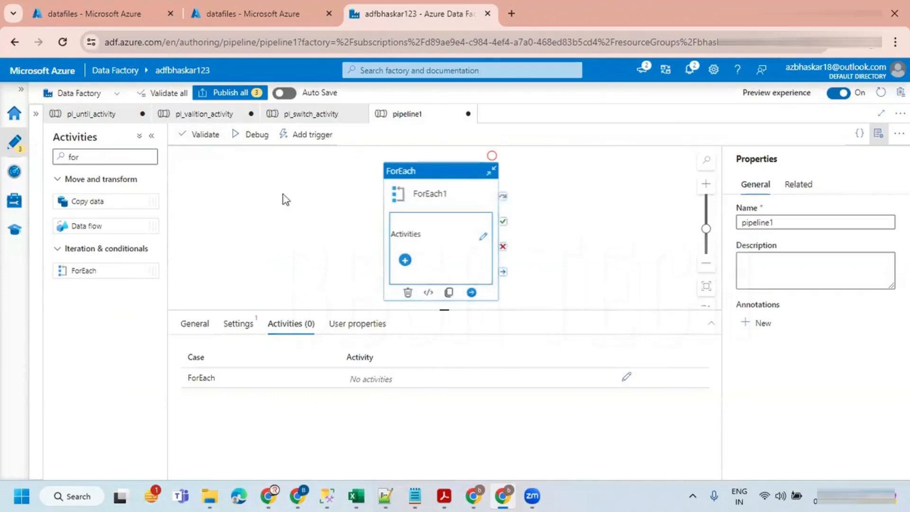
left_click(257, 218)
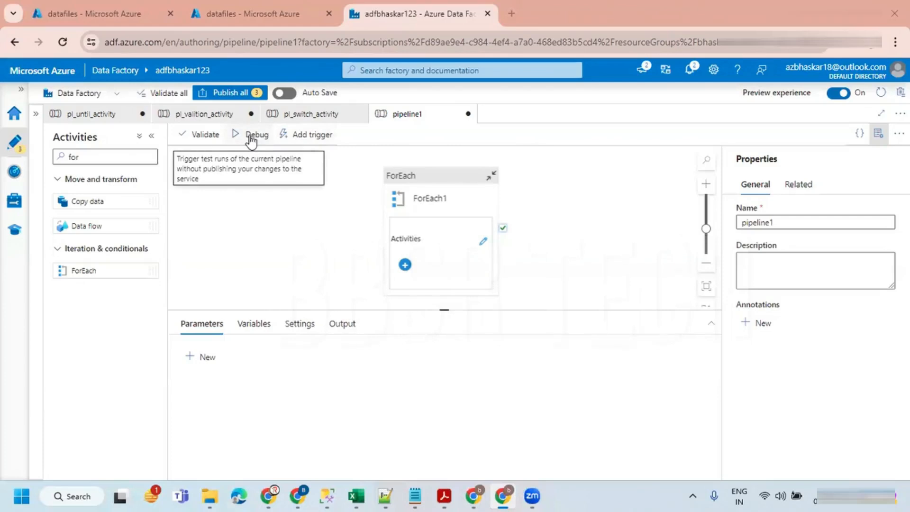
left_click(315, 139)
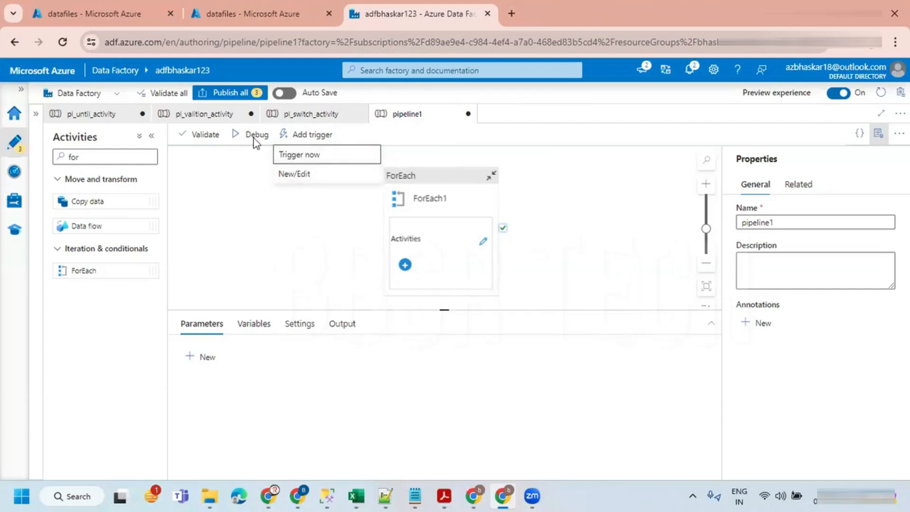
left_click(255, 169)
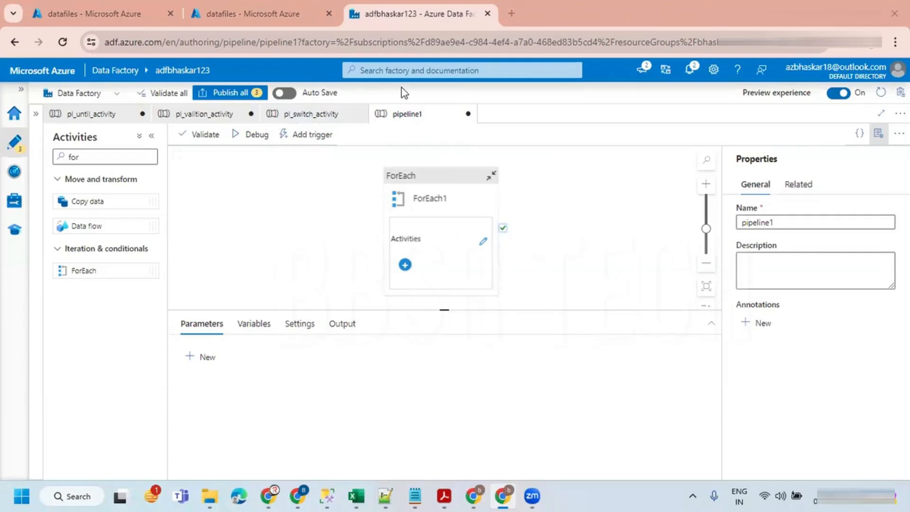
left_click(325, 196)
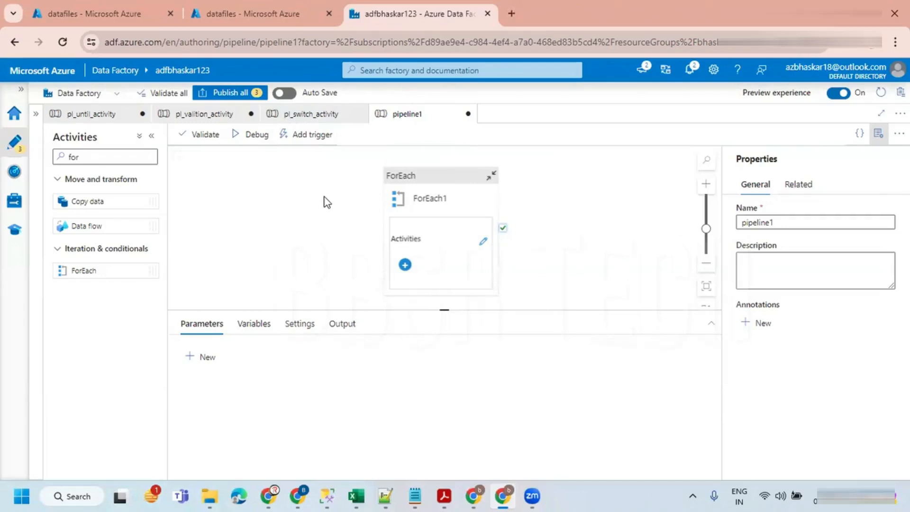